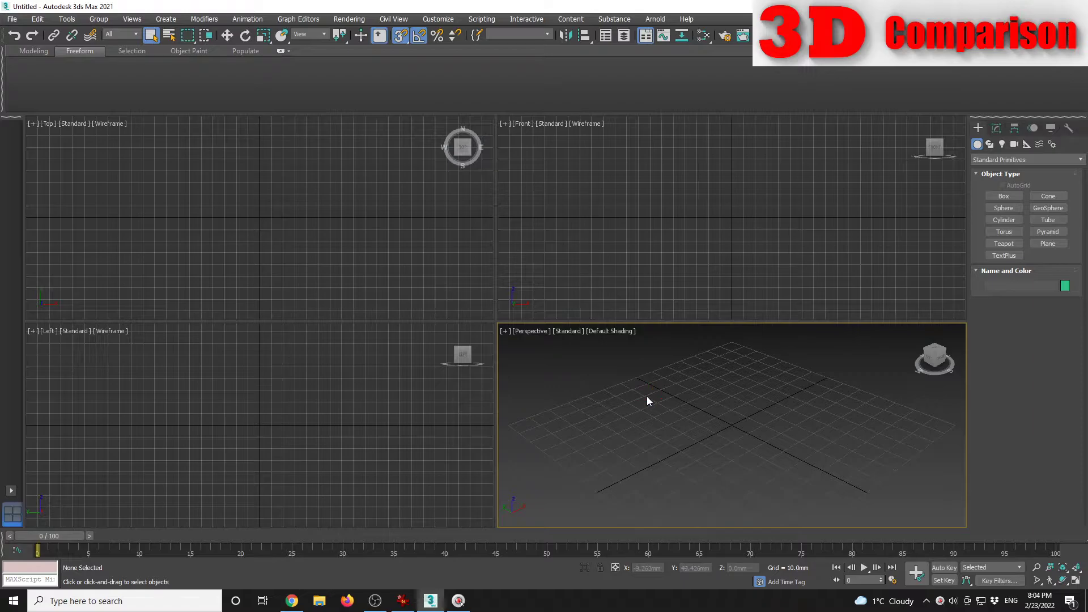
# Step: Review the units setup, accepting metric millimetres for display and 1 unit = 1.0 millimetres as the system unit scale
pyautogui.click(445, 22)
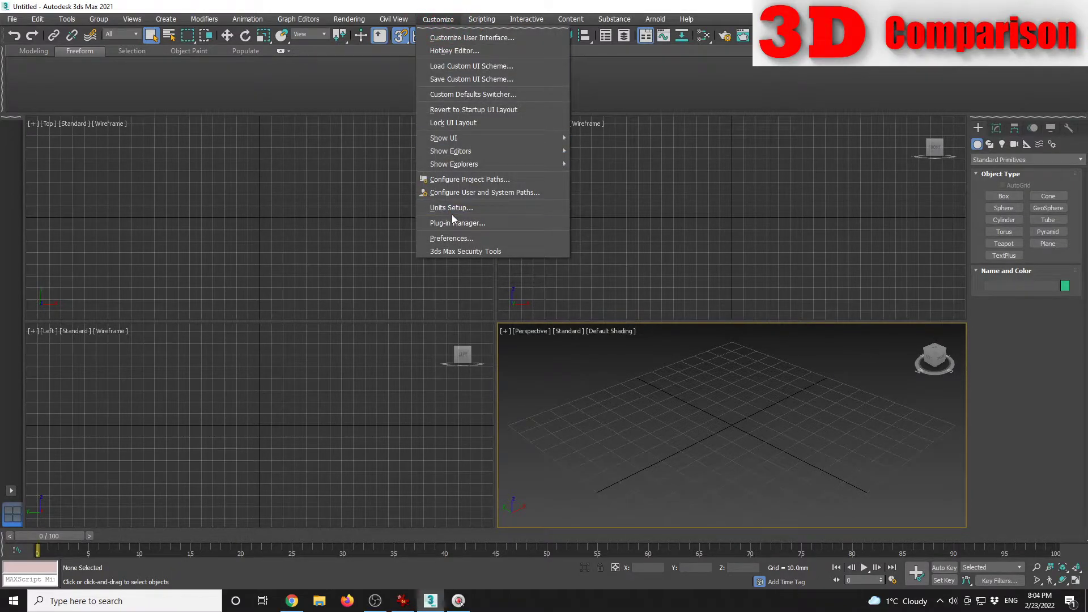
pyautogui.press('Return')
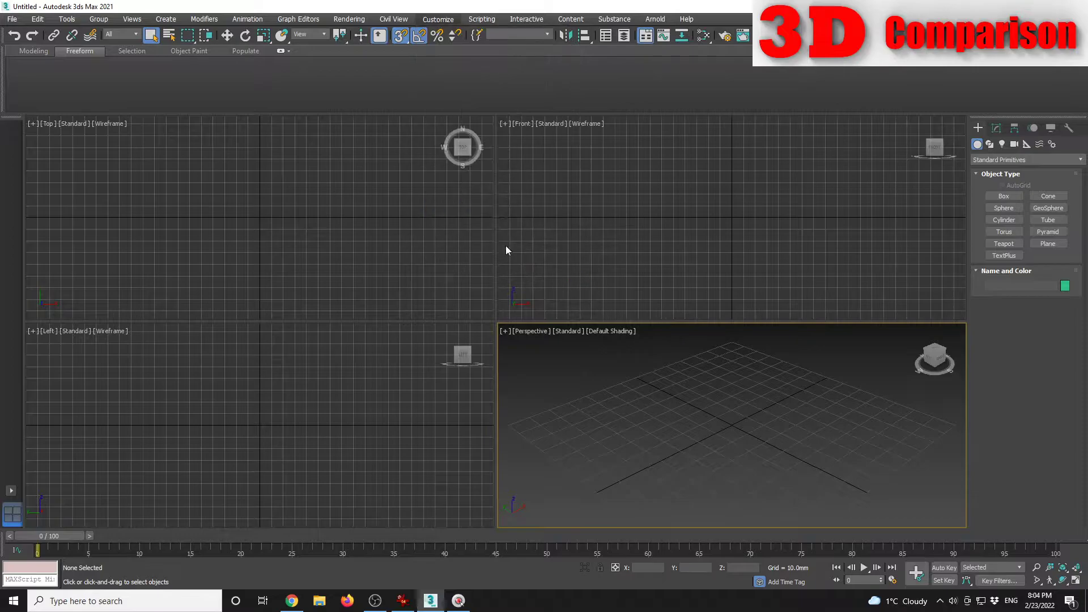
pyautogui.moveTo(526, 188); pyautogui.dragTo(439, 246)
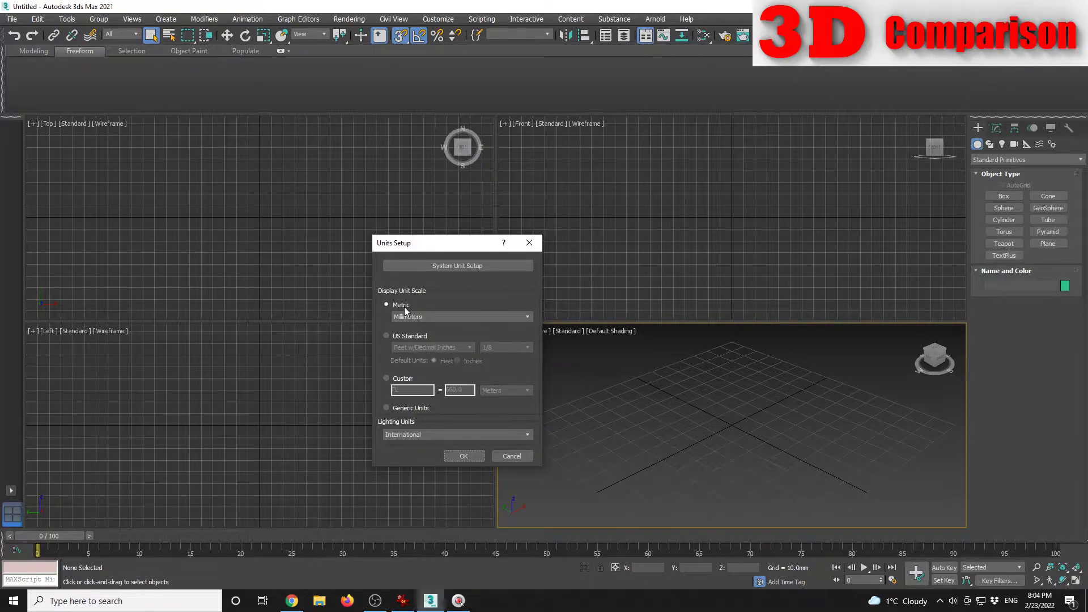
pyautogui.click(464, 268)
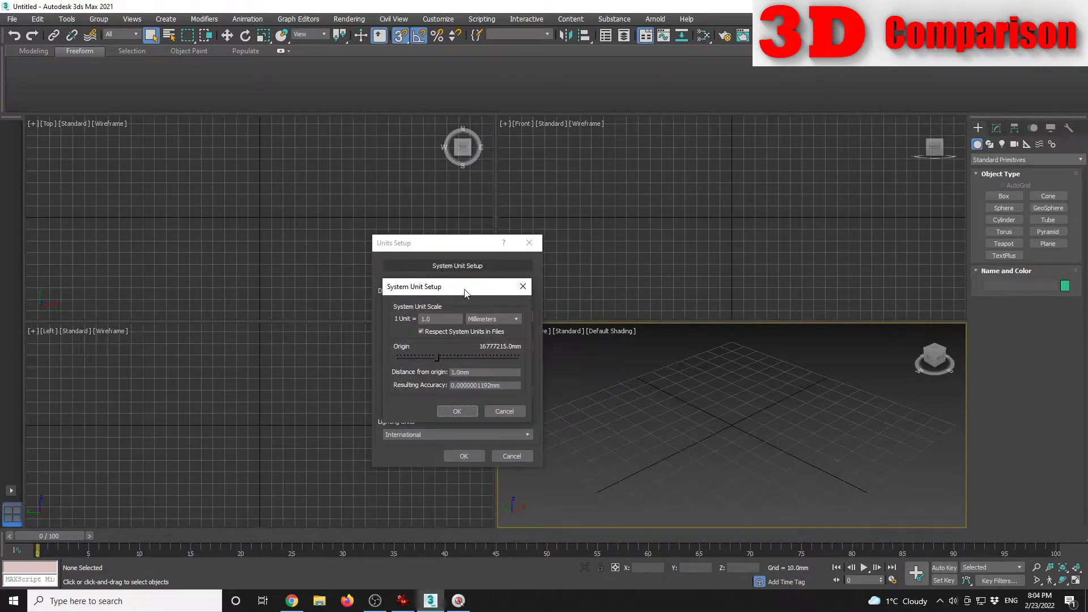
pyautogui.moveTo(454, 292); pyautogui.dragTo(641, 257)
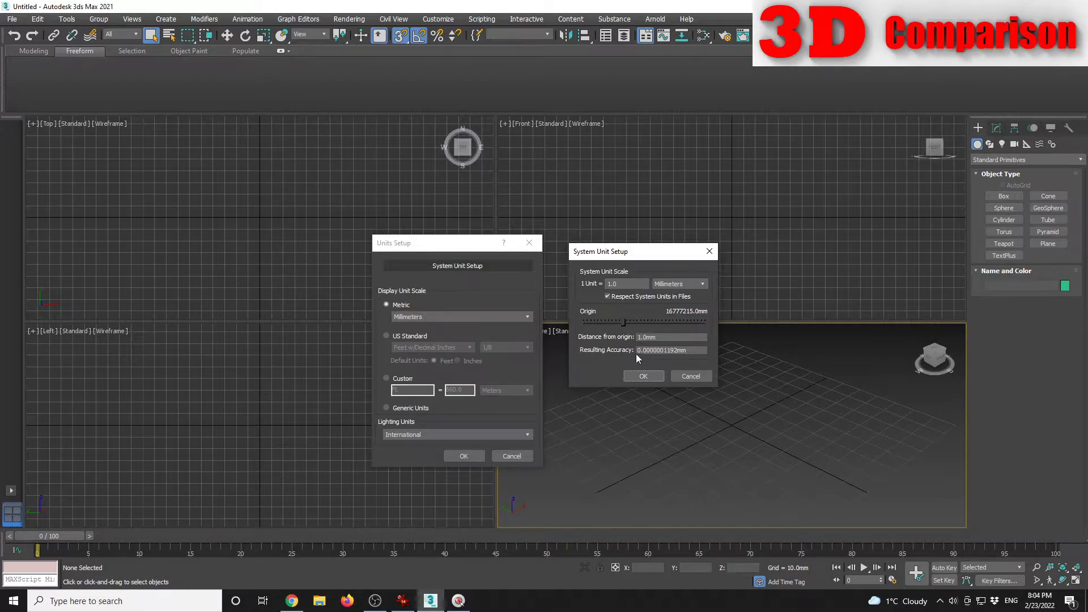
pyautogui.click(632, 375)
pyautogui.click(464, 456)
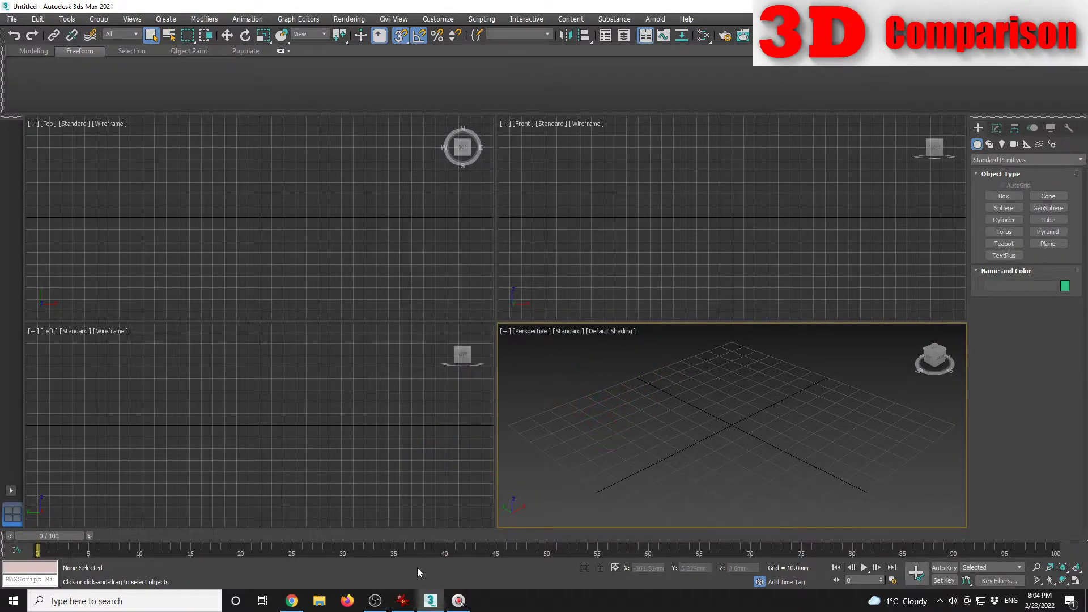
# Step: Consult the toy wooden train reference image in IrfanView and return to the 3ds Max scene
pyautogui.click(402, 601)
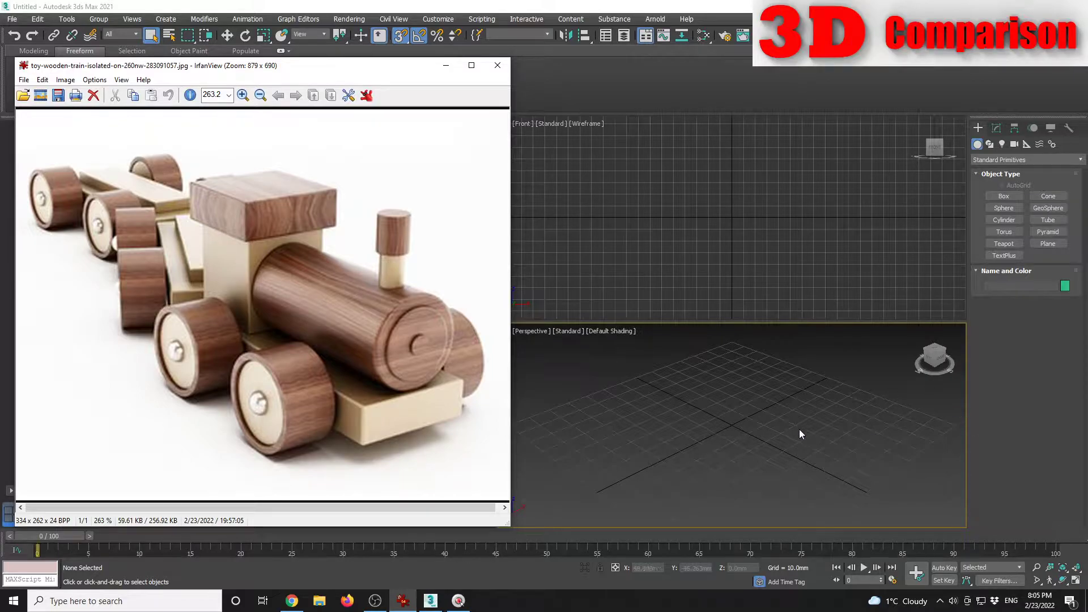
pyautogui.click(769, 389)
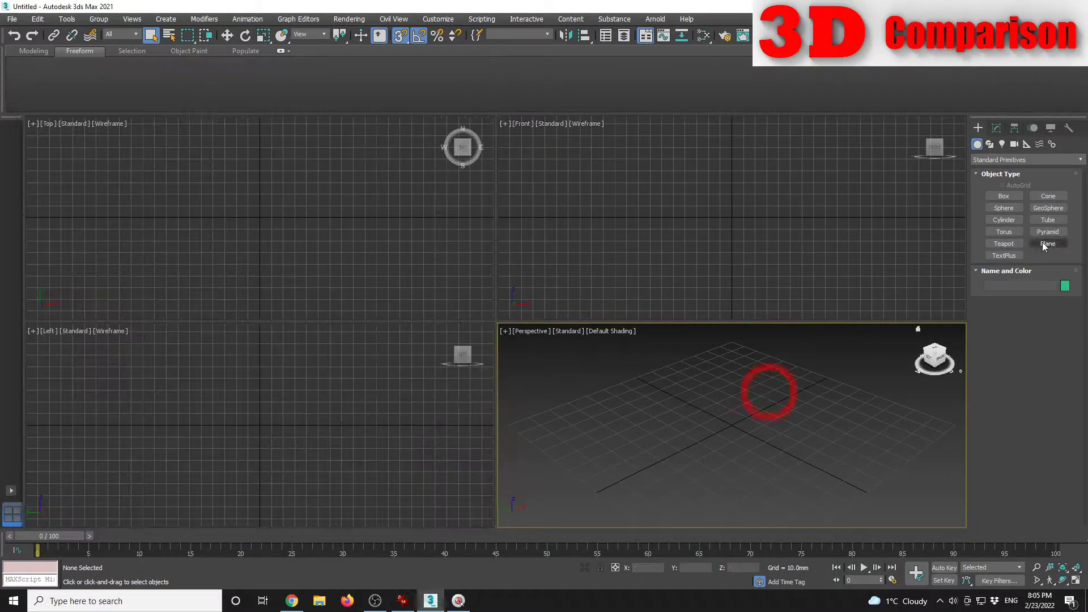
pyautogui.click(1005, 196)
pyautogui.moveTo(750, 455); pyautogui.dragTo(703, 368)
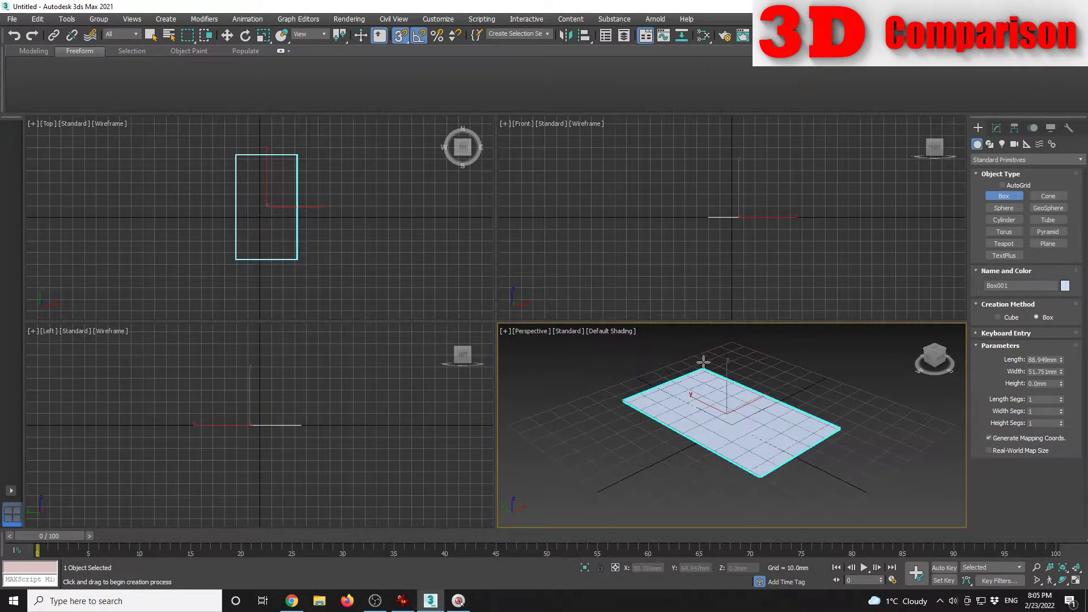
pyautogui.click(400, 35)
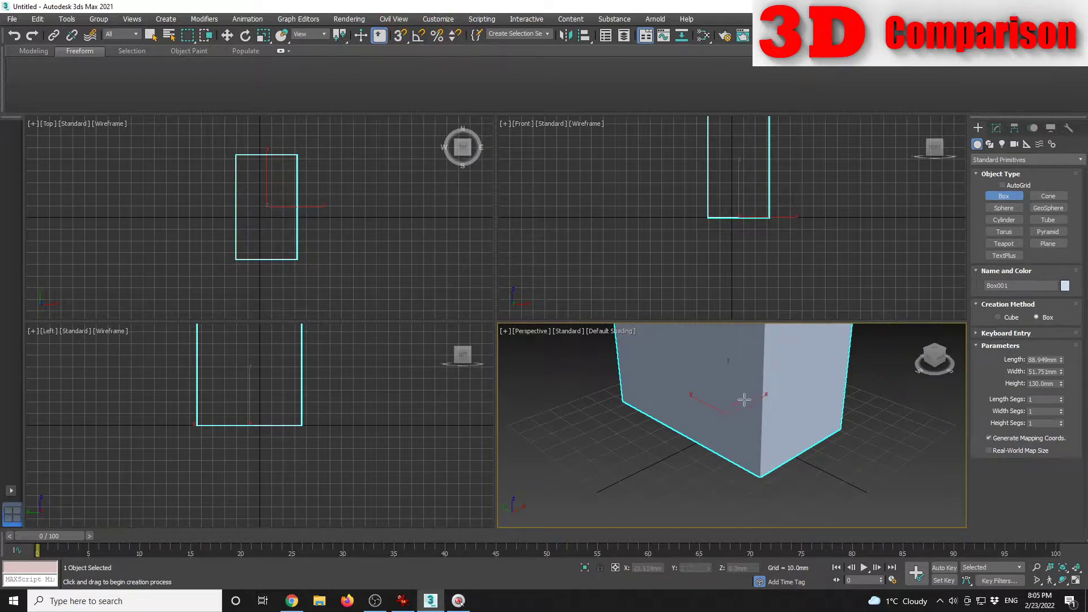
pyautogui.moveTo(800, 380); pyautogui.dragTo(765, 404, button='middle')
pyautogui.scroll(-2, 757, 407)
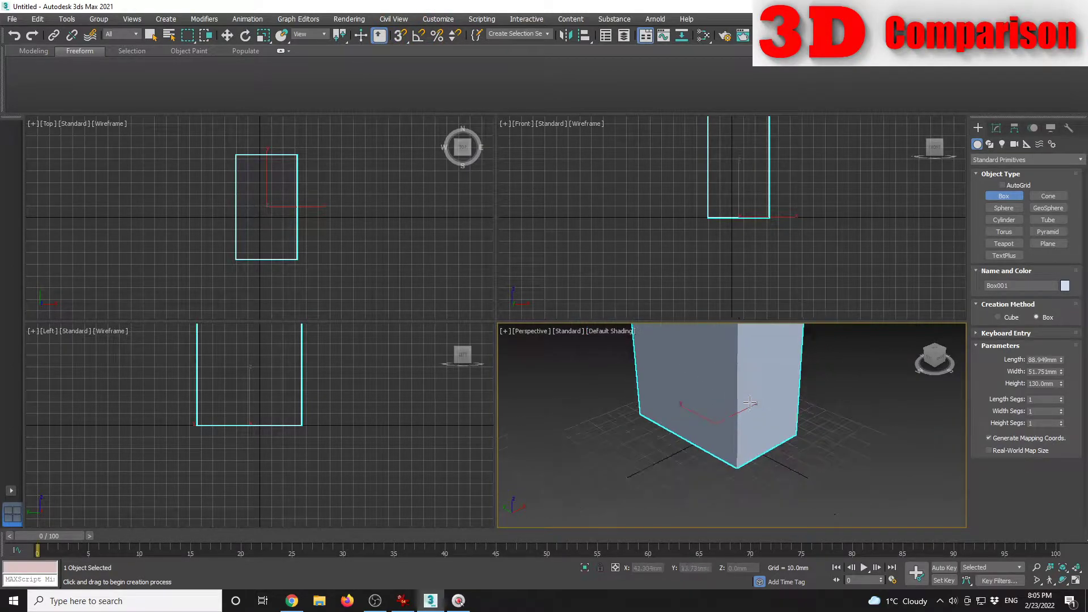
pyautogui.press('Delete')
# Step: Draw a box about 86 mm long, 62 mm wide and 16 mm high on the grid in the perspective view
pyautogui.click(1002, 197)
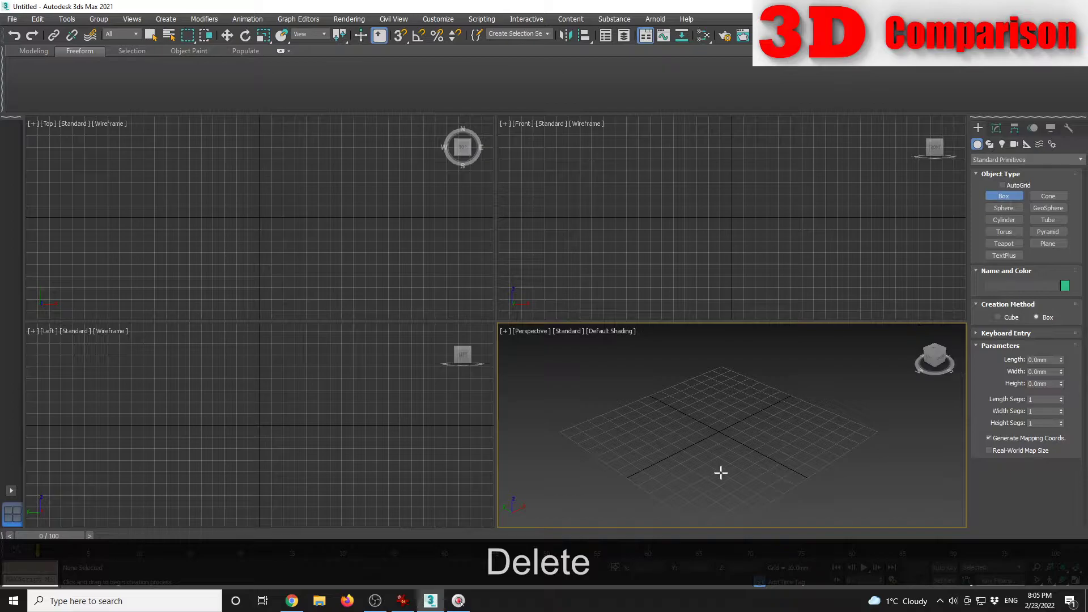
pyautogui.moveTo(721, 472); pyautogui.dragTo(701, 385)
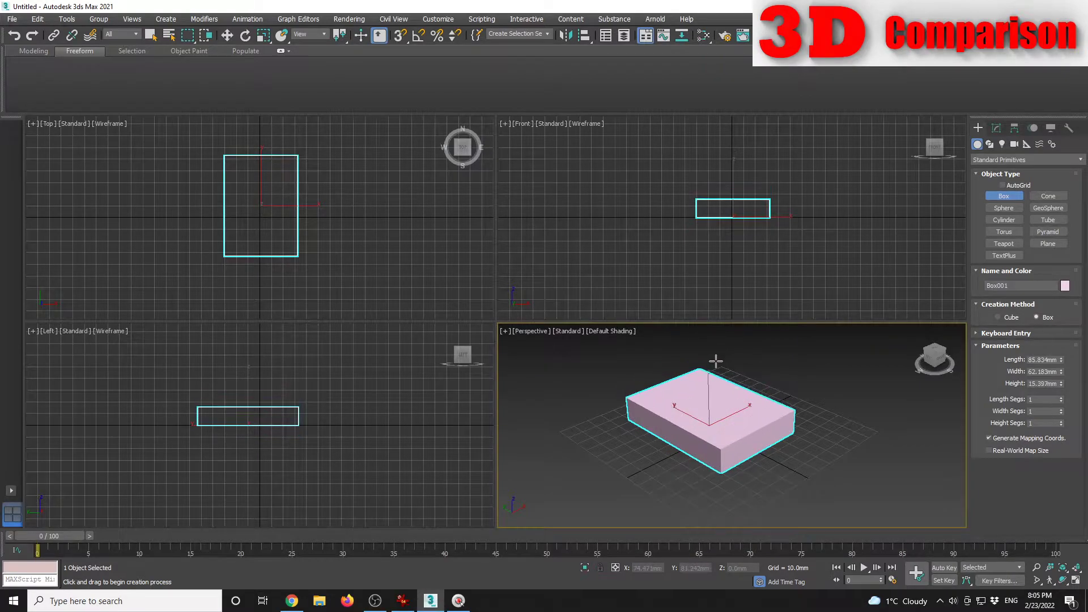
pyautogui.click(712, 359)
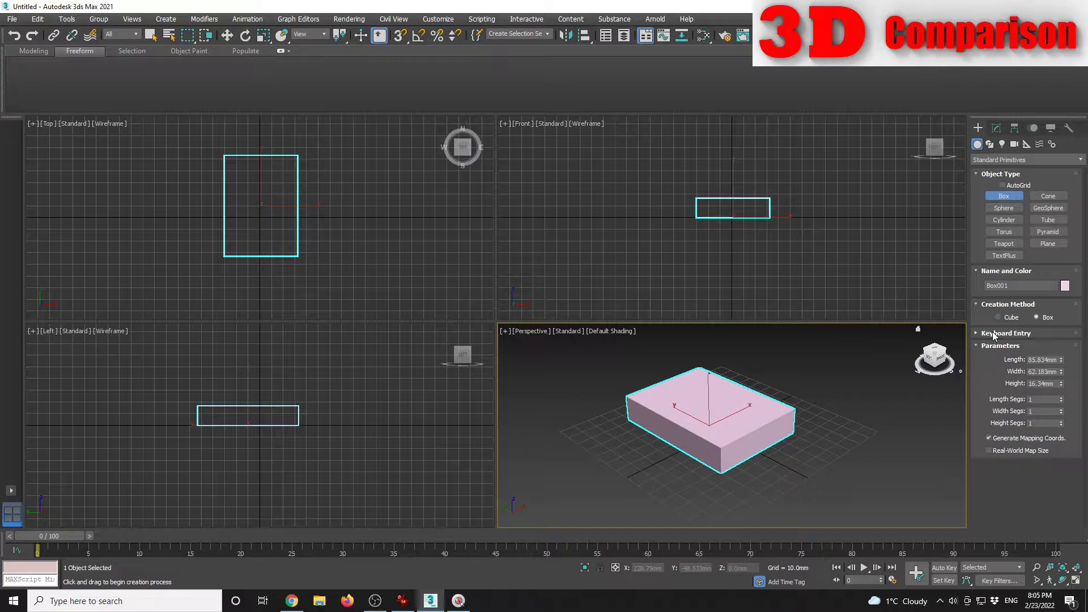
# Step: Set the box's length to 200 mm, its width to 80 mm and its height to 25 mm
pyautogui.click(997, 129)
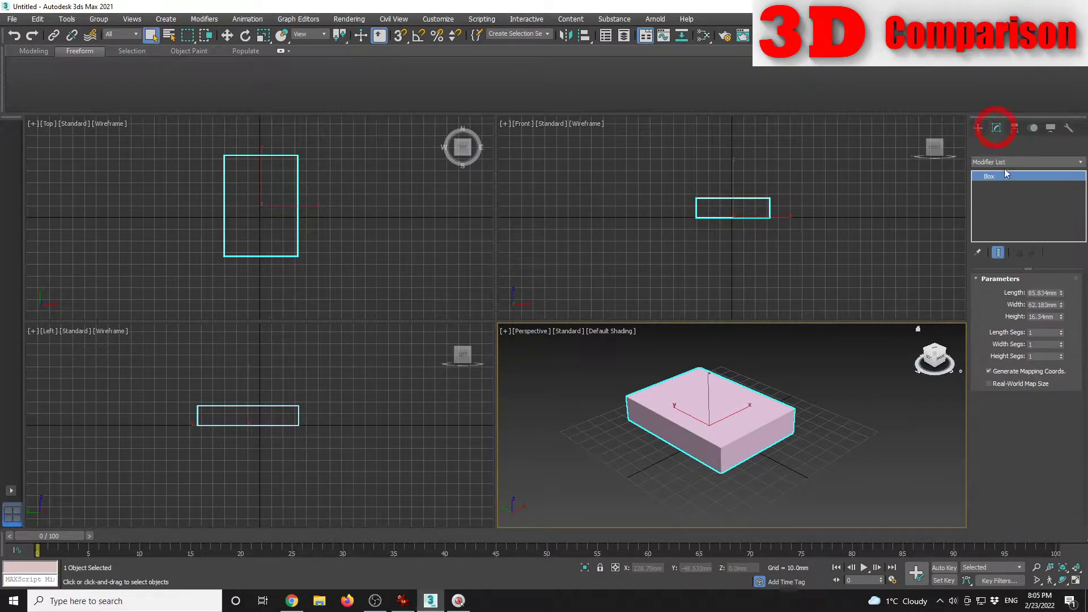
pyautogui.click(1031, 293)
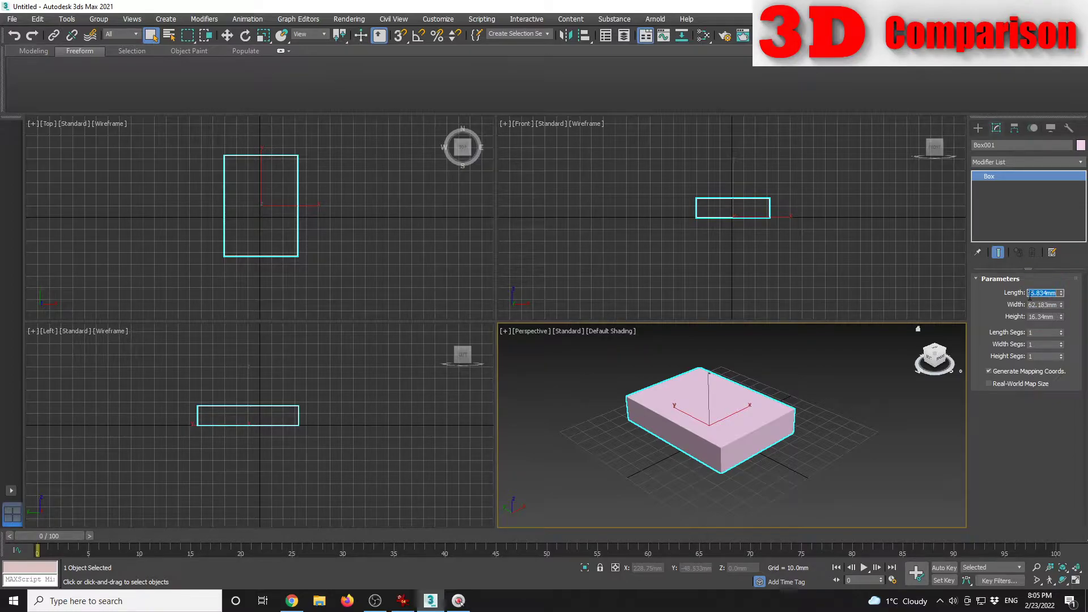
pyautogui.write('200')
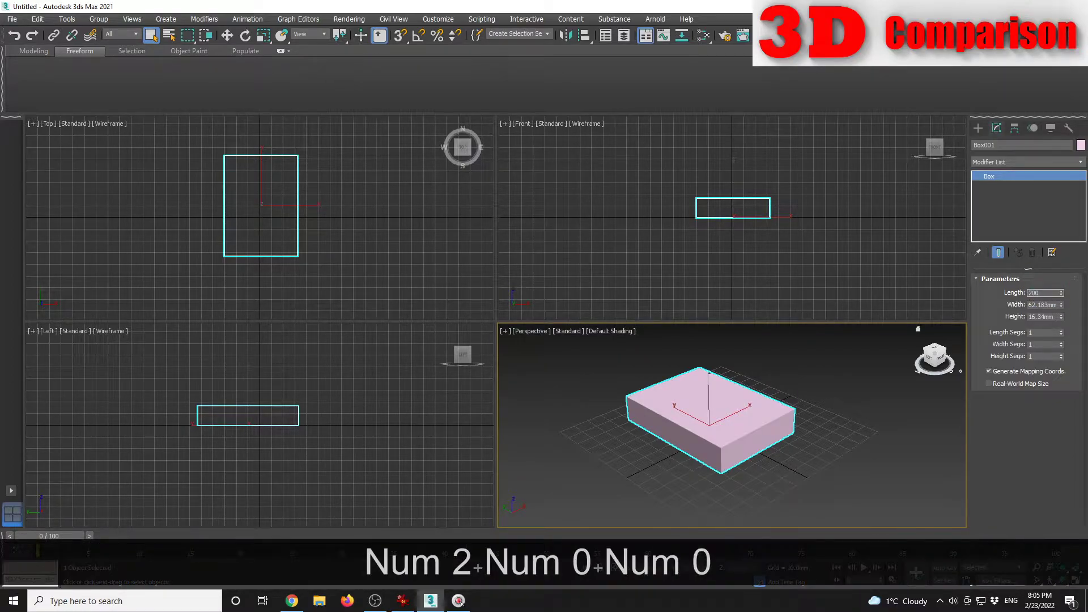
pyautogui.press('Return')
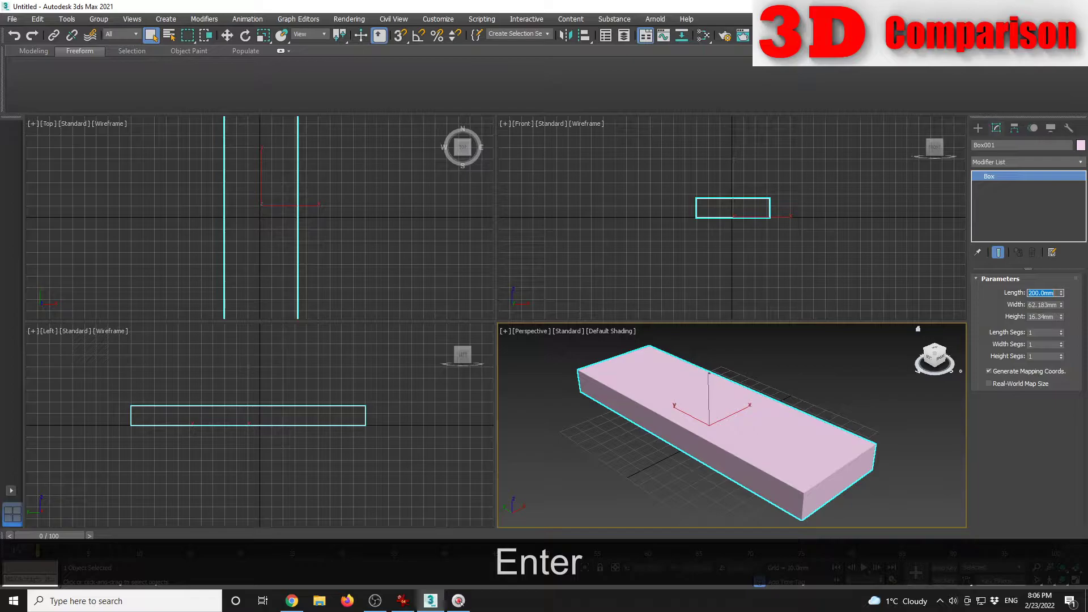
pyautogui.click(1036, 304)
pyautogui.write('80')
pyautogui.press('Return')
pyautogui.click(1037, 316)
pyautogui.write('25')
pyautogui.press('Return')
pyautogui.scroll(-3, 760, 395)
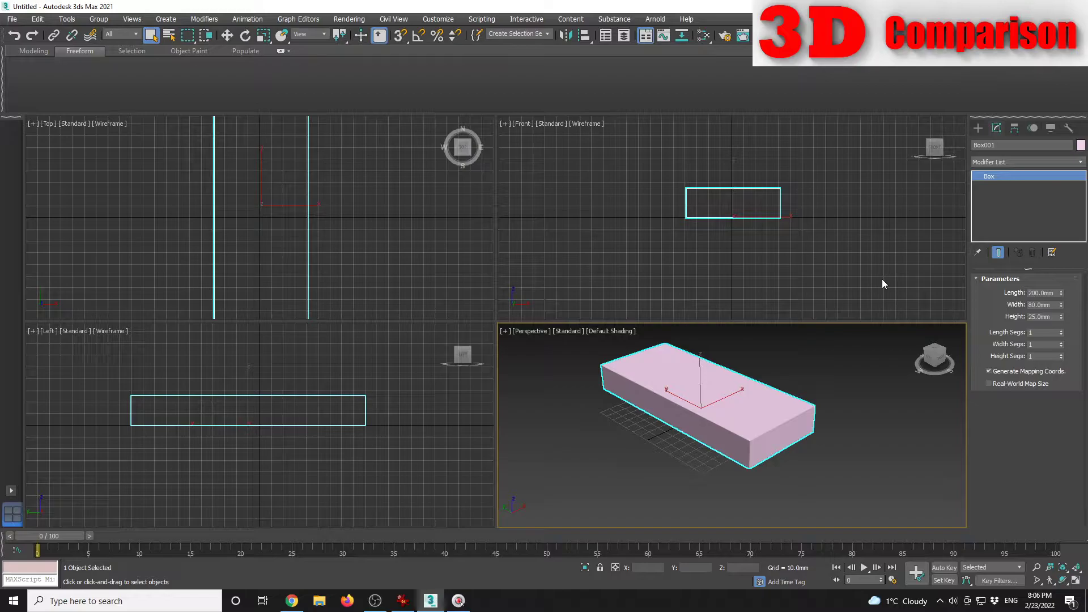
# Step: Move the box to the world origin by resetting its X and Y position to 0 mm, and deselect it
pyautogui.click(233, 39)
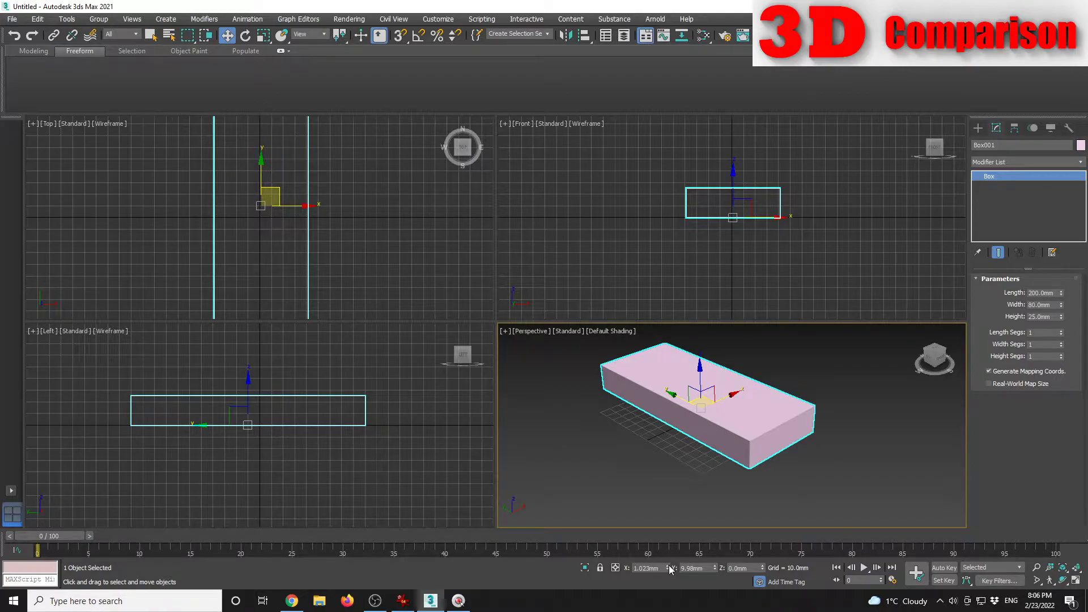
pyautogui.rightClick(669, 568)
pyautogui.rightClick(716, 569)
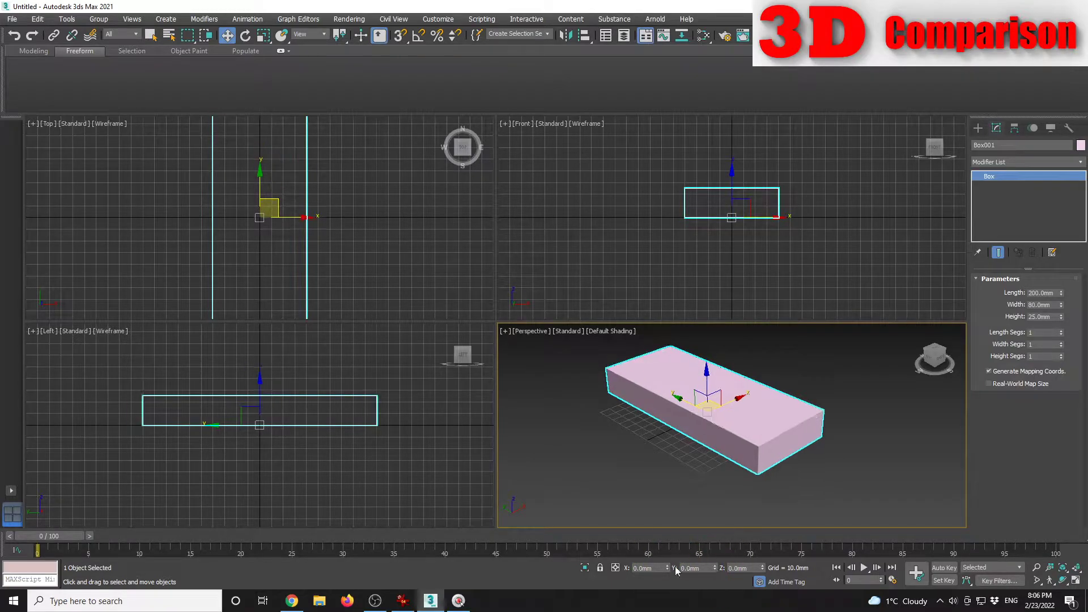
pyautogui.click(855, 453)
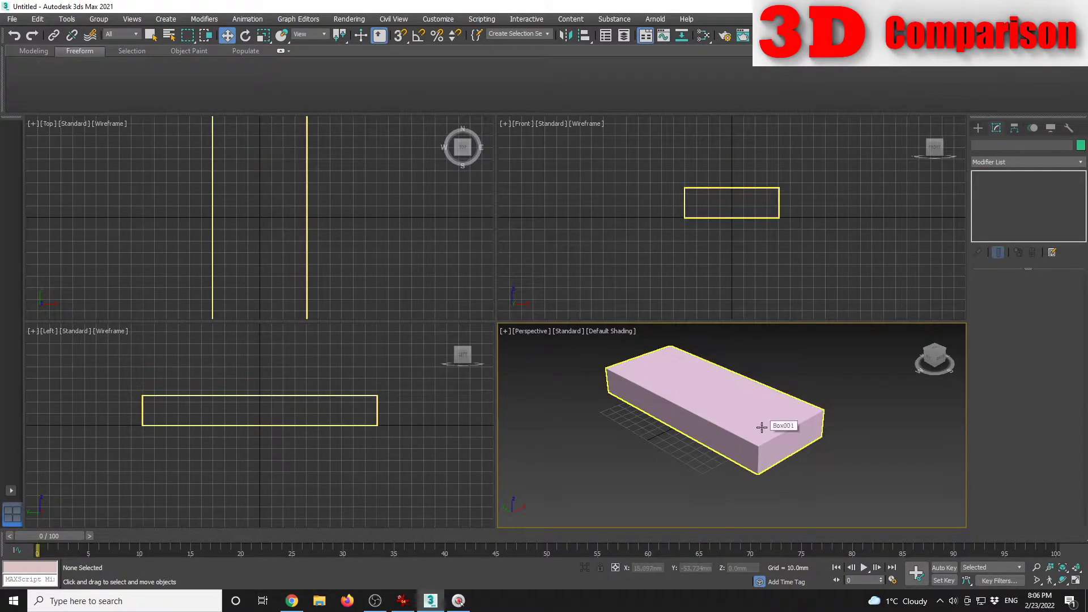
# Step: Following the train reference image, draw an AutoGrid cylinder about 26 mm in radius and 21 mm high on the box's long side near its front end
pyautogui.moveTo(405, 608)
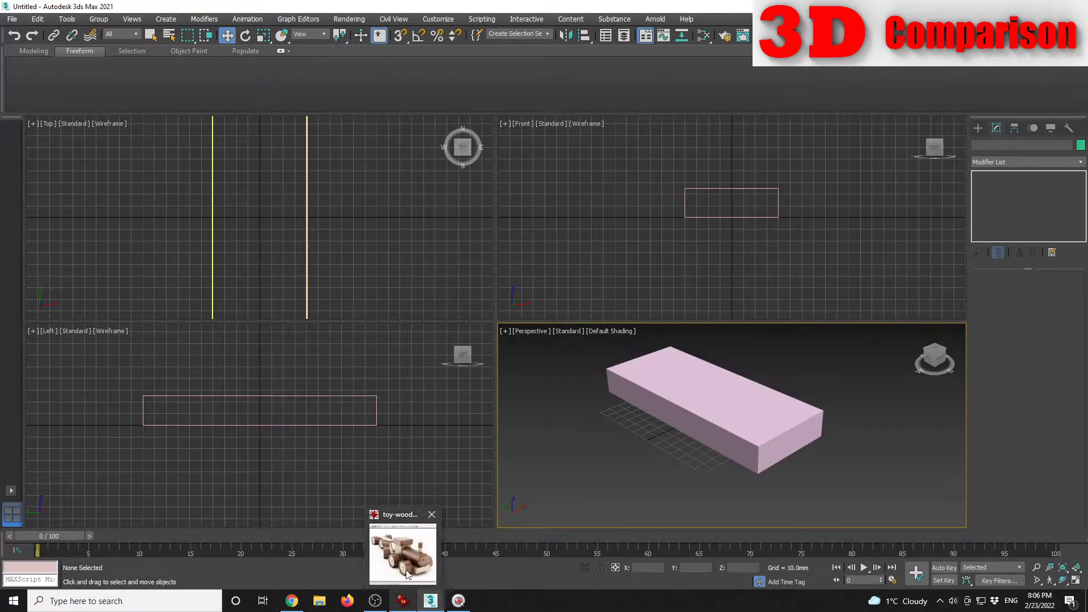
pyautogui.click(406, 573)
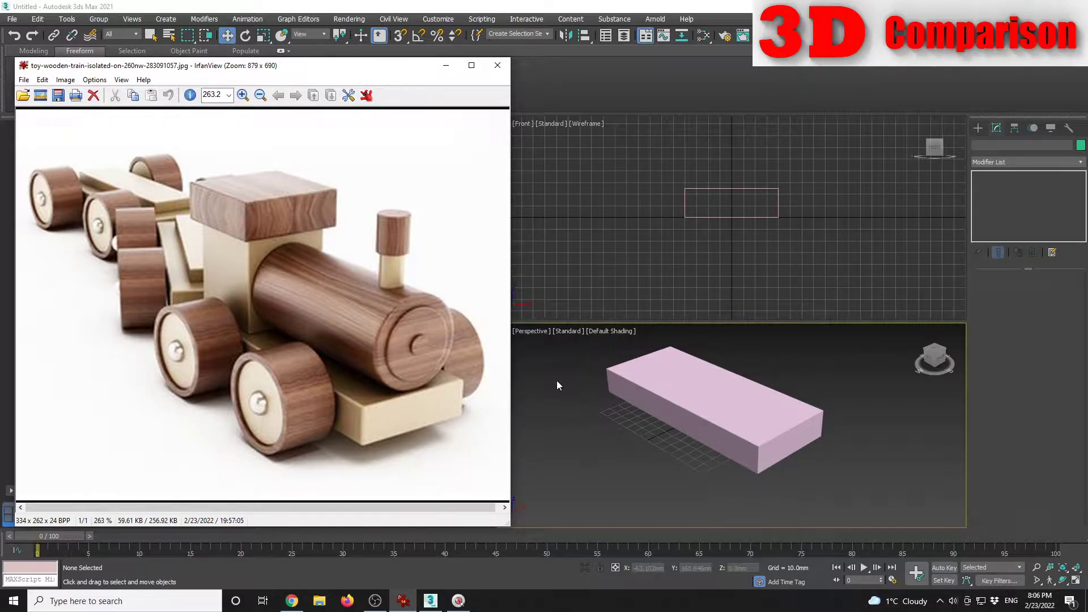
pyautogui.click(978, 128)
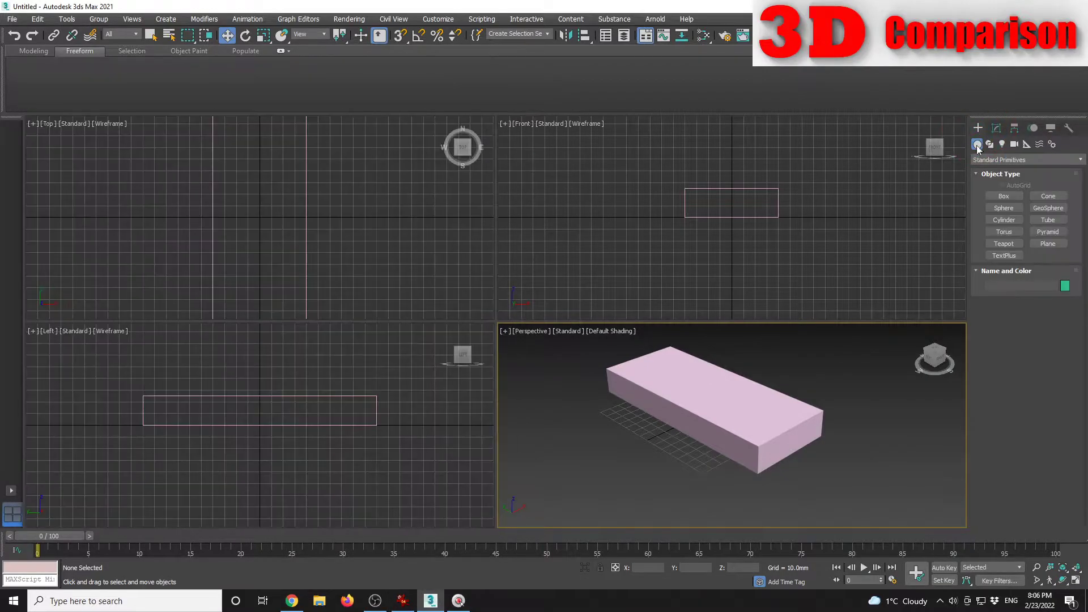
pyautogui.click(1004, 220)
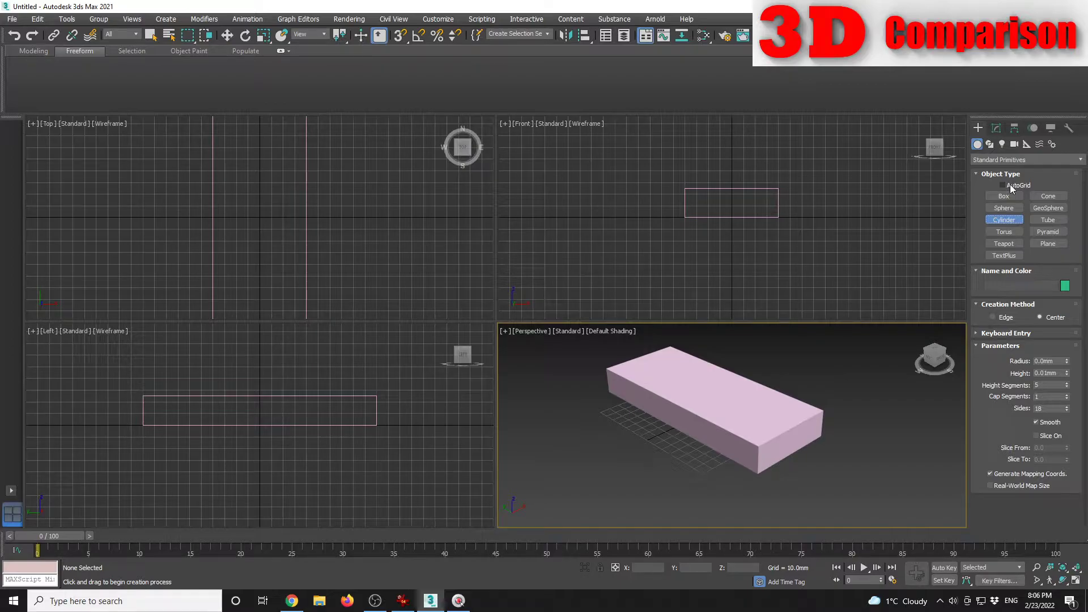
pyautogui.click(1015, 185)
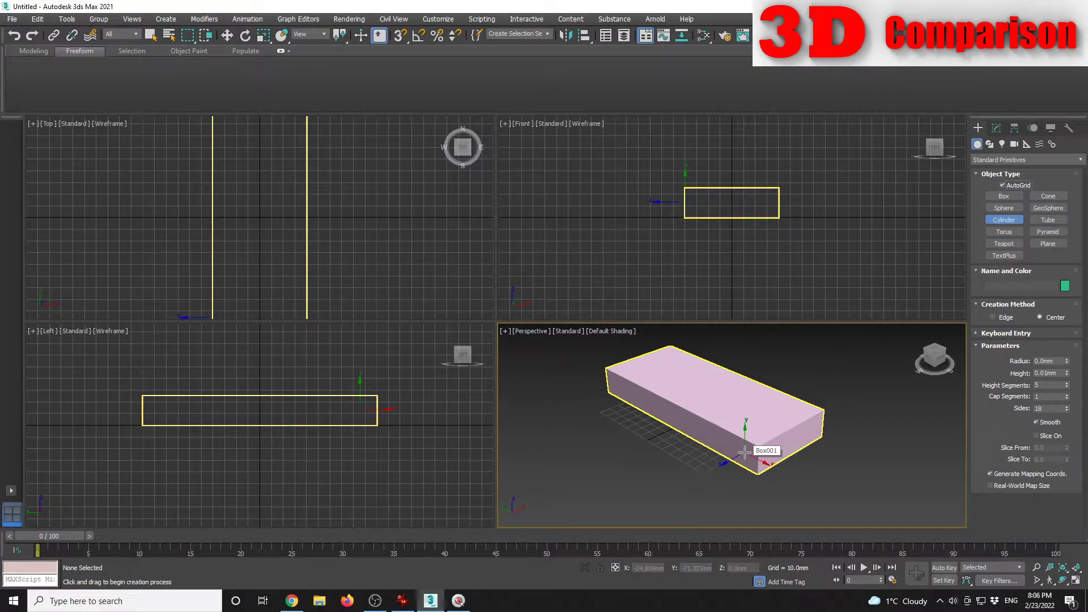
pyautogui.moveTo(734, 452); pyautogui.dragTo(721, 461)
pyautogui.click(702, 484)
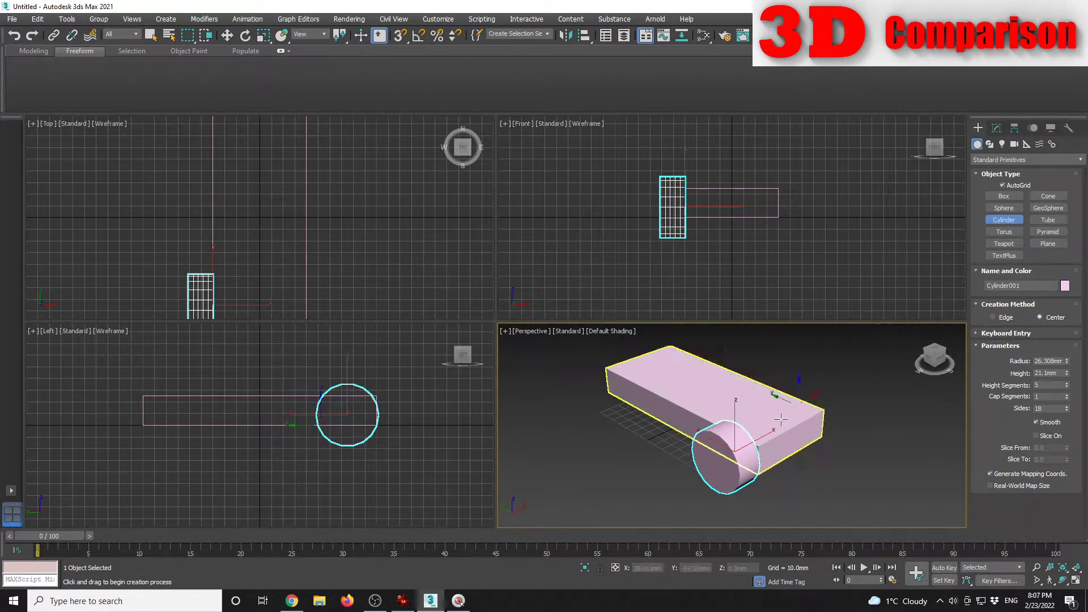
# Step: Set the wheel cylinder's radius to 25 mm and its height to 30 mm, consulting the train reference image for the wheel's proportions
pyautogui.keyDown('alt'); pyautogui.moveTo(792, 409); pyautogui.dragTo(776, 456, button='middle'); pyautogui.keyUp('alt')
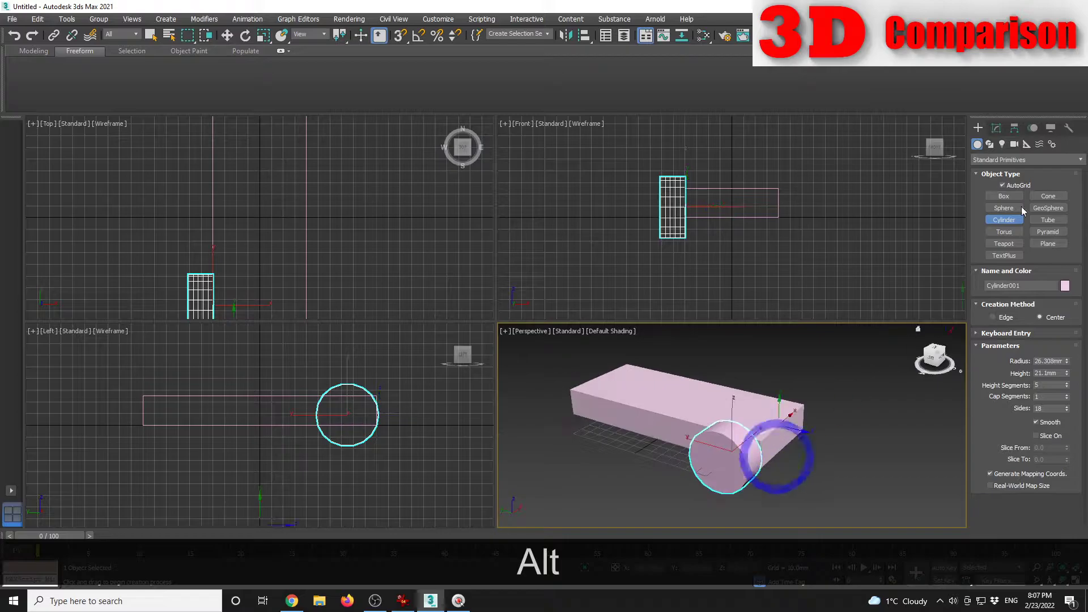
pyautogui.click(997, 128)
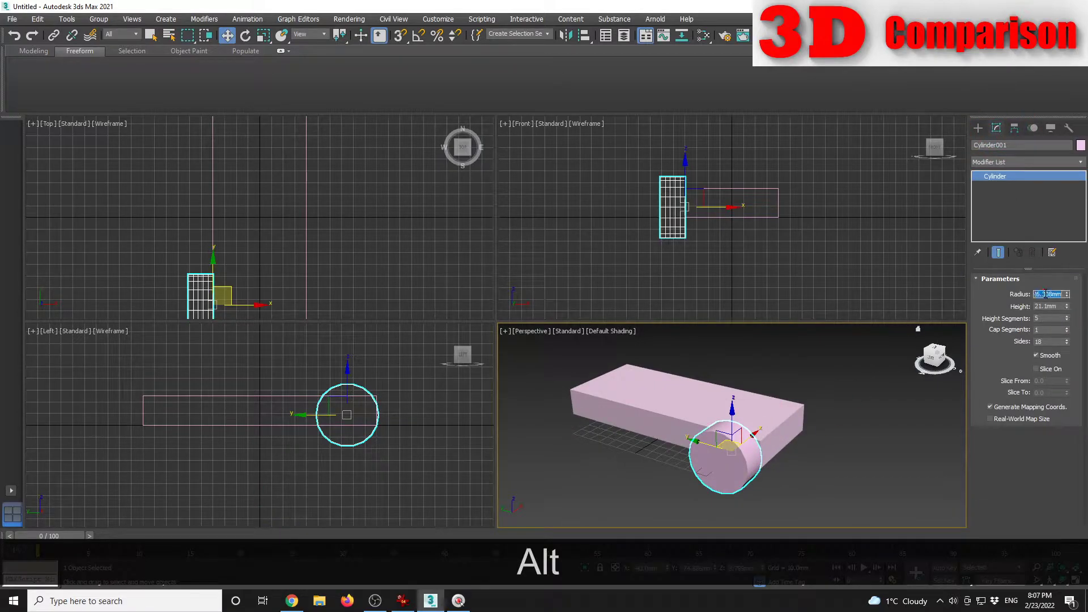
pyautogui.doubleClick(1045, 294)
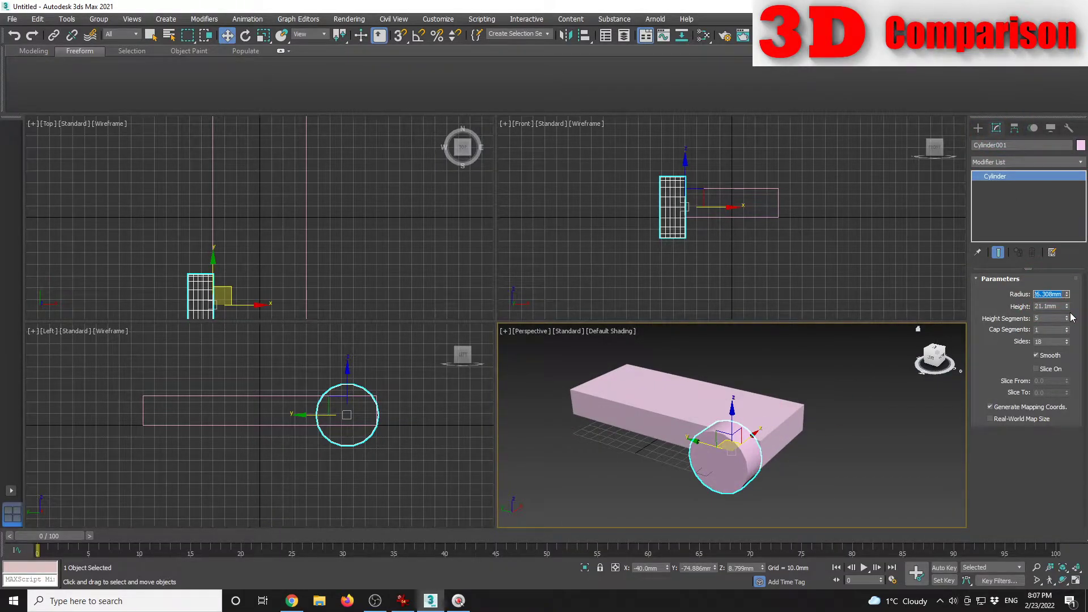
pyautogui.write('25')
pyautogui.press('Return')
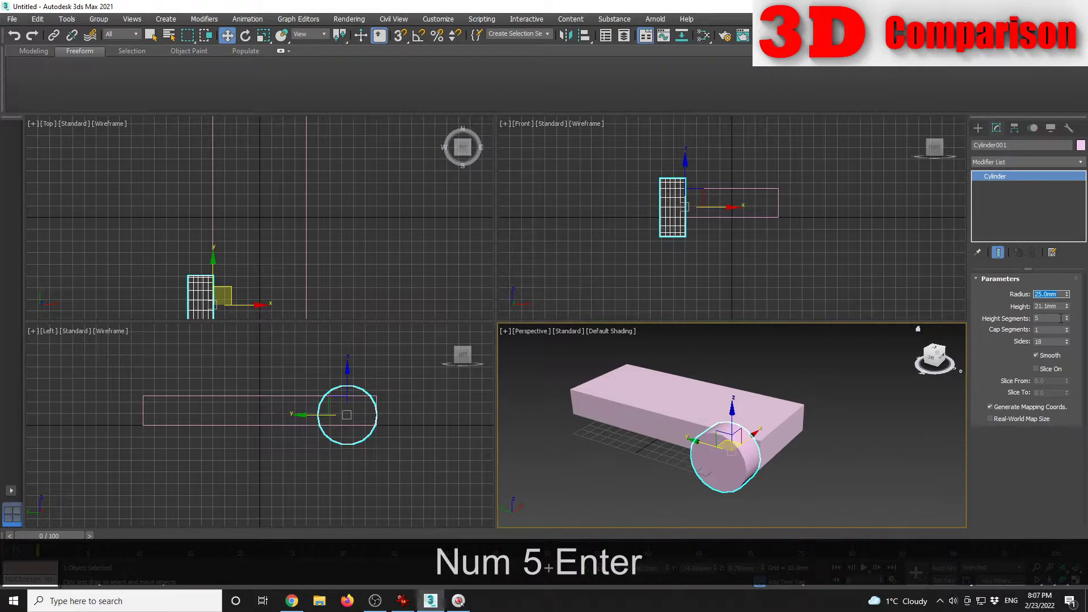
pyautogui.click(403, 601)
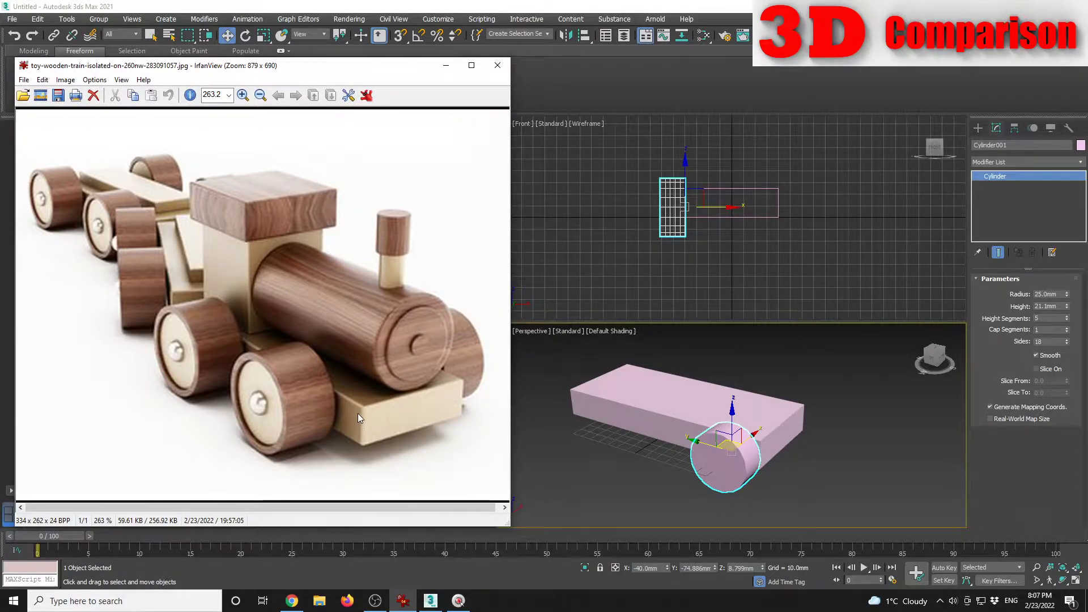
pyautogui.click(1049, 305)
pyautogui.write('30')
pyautogui.press('Return')
# Step: Examine the wheel's fit against the box from different angles in a maximized perspective view
pyautogui.keyDown('alt'); pyautogui.moveTo(742, 439); pyautogui.dragTo(757, 437, button='middle'); pyautogui.keyUp('alt')
pyautogui.hotkey('alt', 'w')
pyautogui.keyDown('alt'); pyautogui.moveTo(592, 456); pyautogui.dragTo(602, 393, button='middle'); pyautogui.keyUp('alt')
pyautogui.hotkey('alt', 'w')
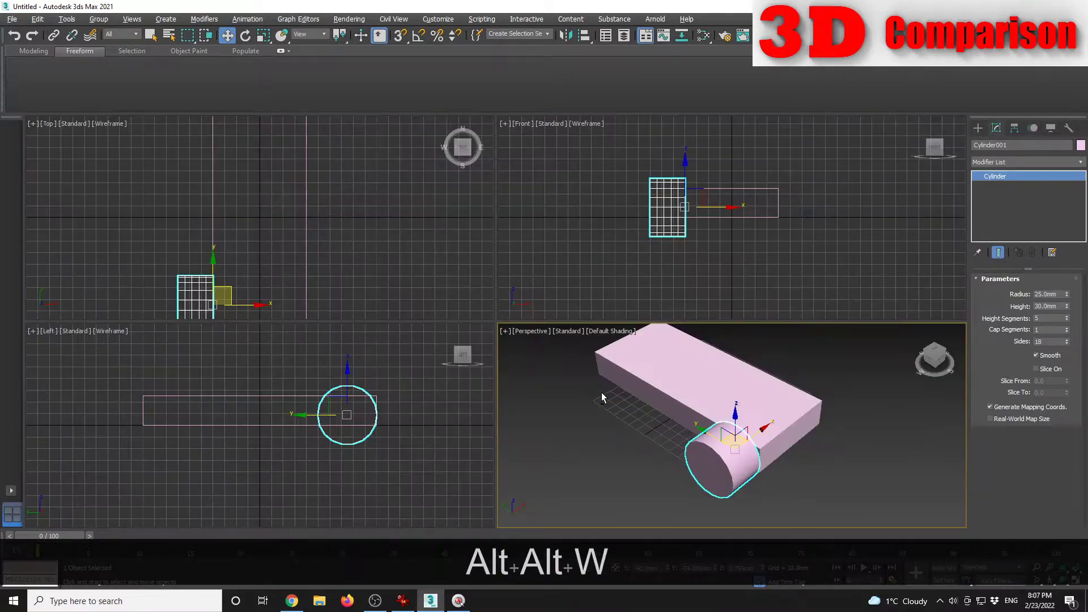
pyautogui.hotkey('alt', 'w')
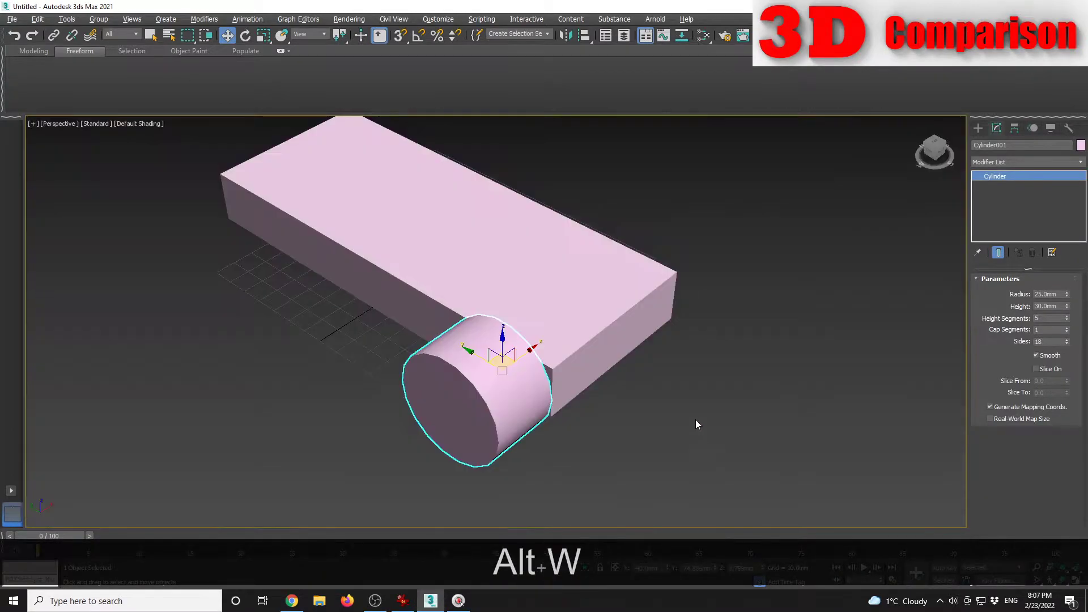
# Step: Show edged faces in the perspective view and set the wheel cylinder's height segments to 1
pyautogui.keyDown('alt'); pyautogui.moveTo(668, 399); pyautogui.dragTo(671, 390, button='middle'); pyautogui.keyUp('alt')
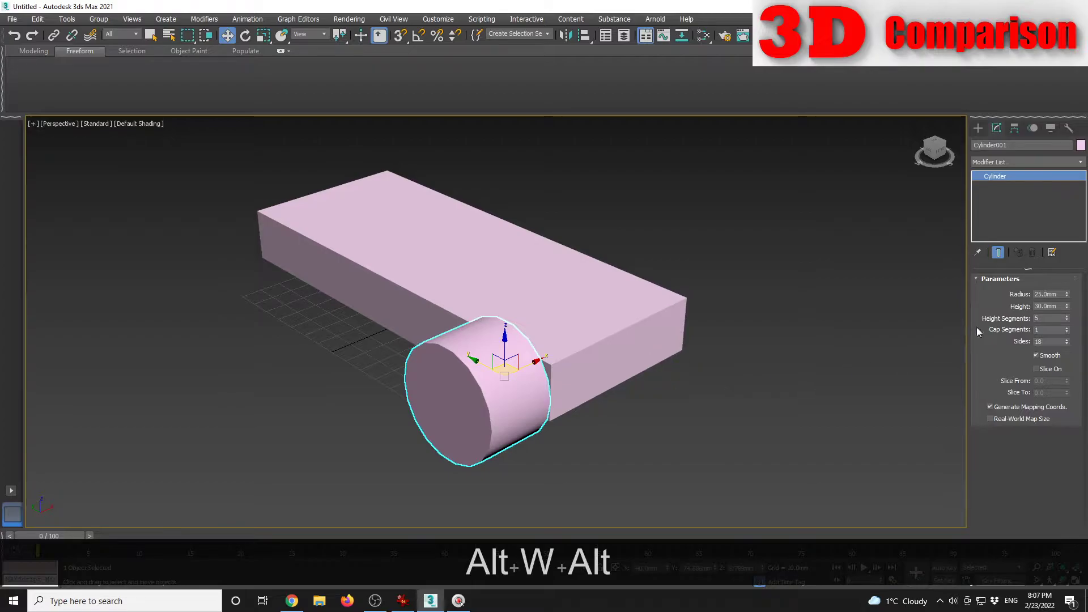
pyautogui.keyDown('alt'); pyautogui.moveTo(604, 416); pyautogui.dragTo(593, 390, button='middle'); pyautogui.keyUp('alt')
pyautogui.scroll(3, 593, 390)
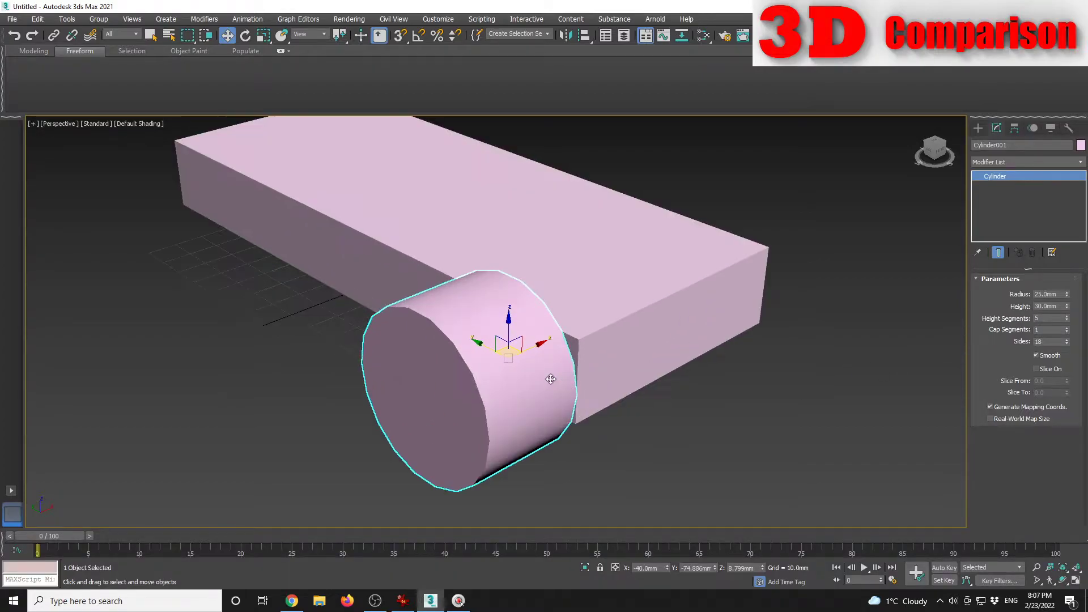
pyautogui.press('F3')
pyautogui.press('F3')
pyautogui.press('F4')
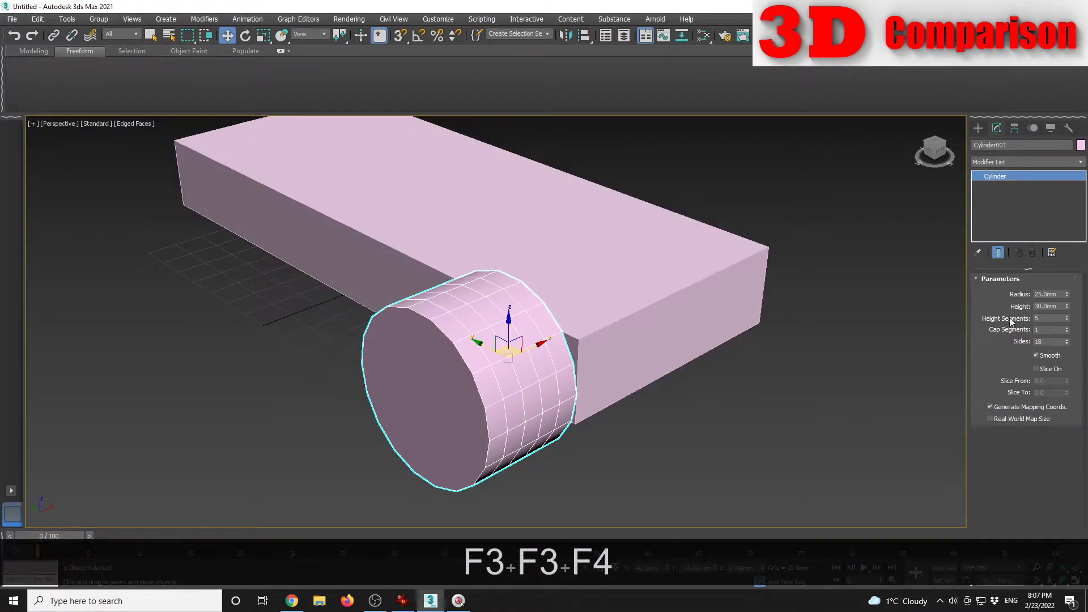
pyautogui.press('alt')
pyautogui.moveTo(642, 400)
pyautogui.keyDown('alt'); pyautogui.mouseDown(button='middle')
pyautogui.moveTo(628, 366)
pyautogui.moveTo(639, 384)
pyautogui.mouseUp(button='middle'); pyautogui.keyUp('alt')
pyautogui.doubleClick(1048, 318)
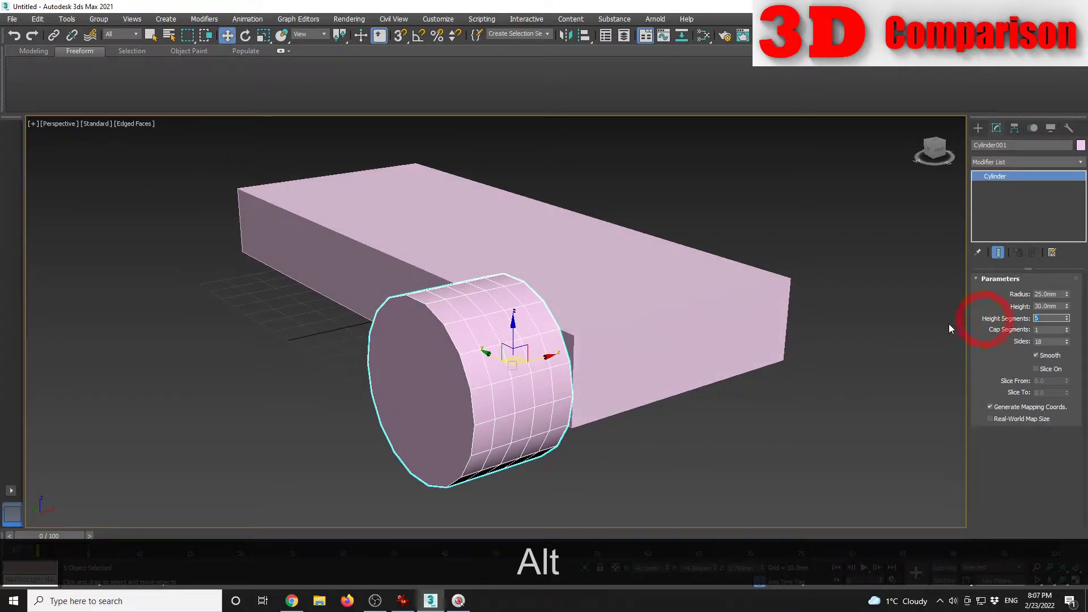
pyautogui.write('1')
pyautogui.click(736, 408)
pyautogui.press('alt')
# Step: Set the wheel cylinder's number of sides to 60 and deselect it
pyautogui.click(518, 360)
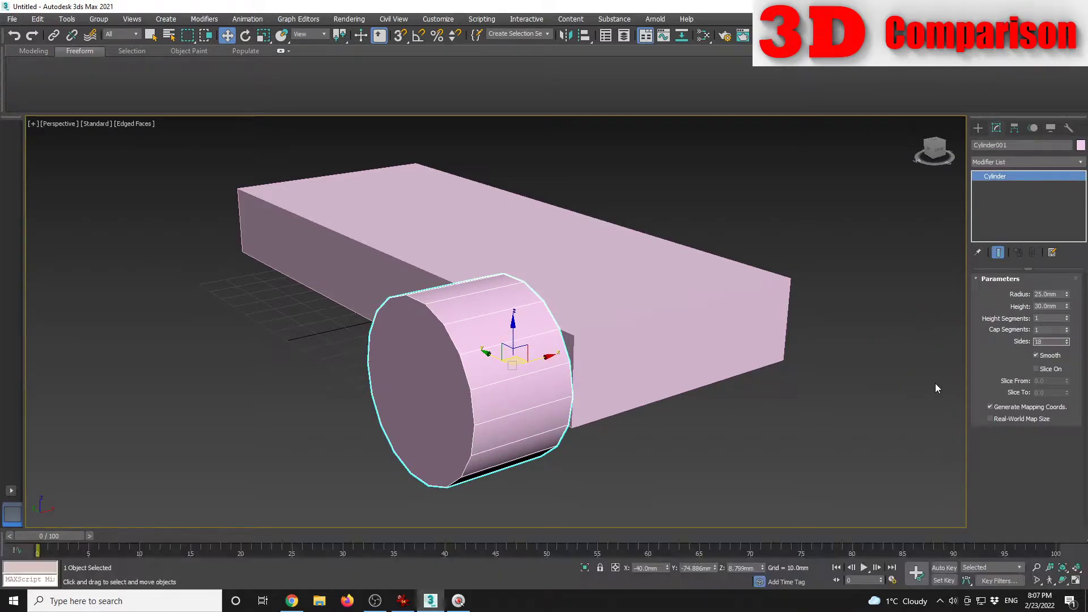
pyautogui.write('60')
pyautogui.press('Return')
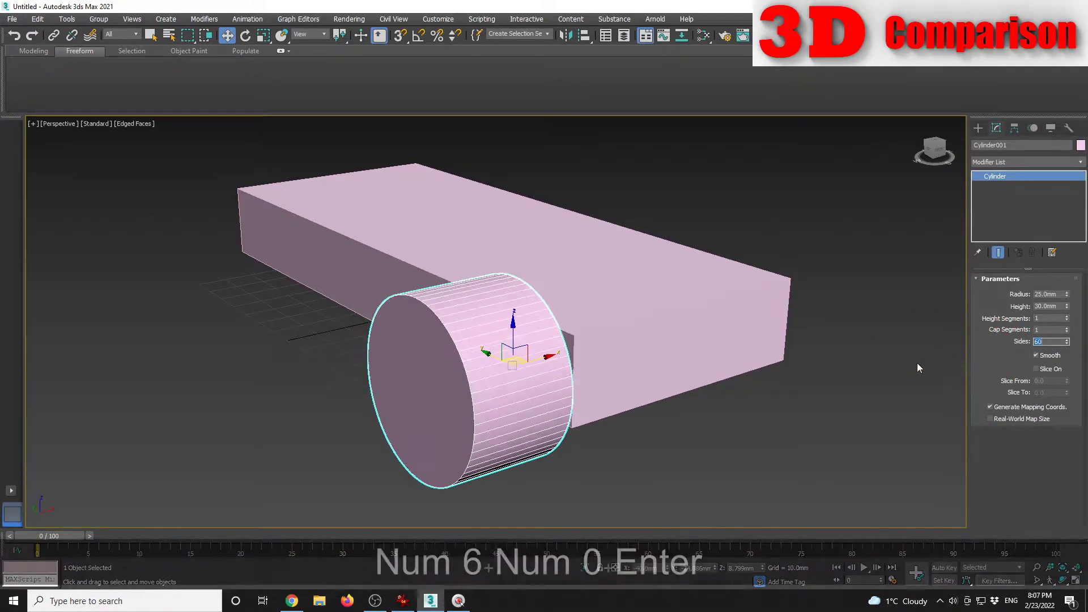
pyautogui.click(690, 440)
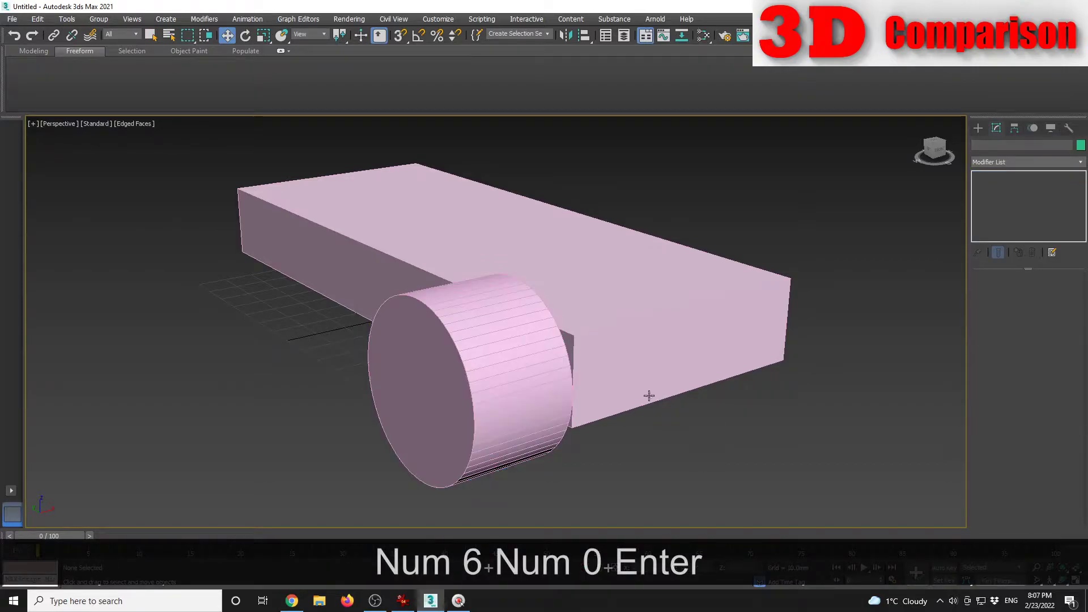
# Step: In an orthographic side view, slide the wheel back along the box to about -65 mm in Y and set its Z position to 12.5 mm
pyautogui.click(546, 376)
pyautogui.keyDown('alt'); pyautogui.moveTo(546, 376); pyautogui.dragTo(648, 301, button='middle'); pyautogui.keyUp('alt')
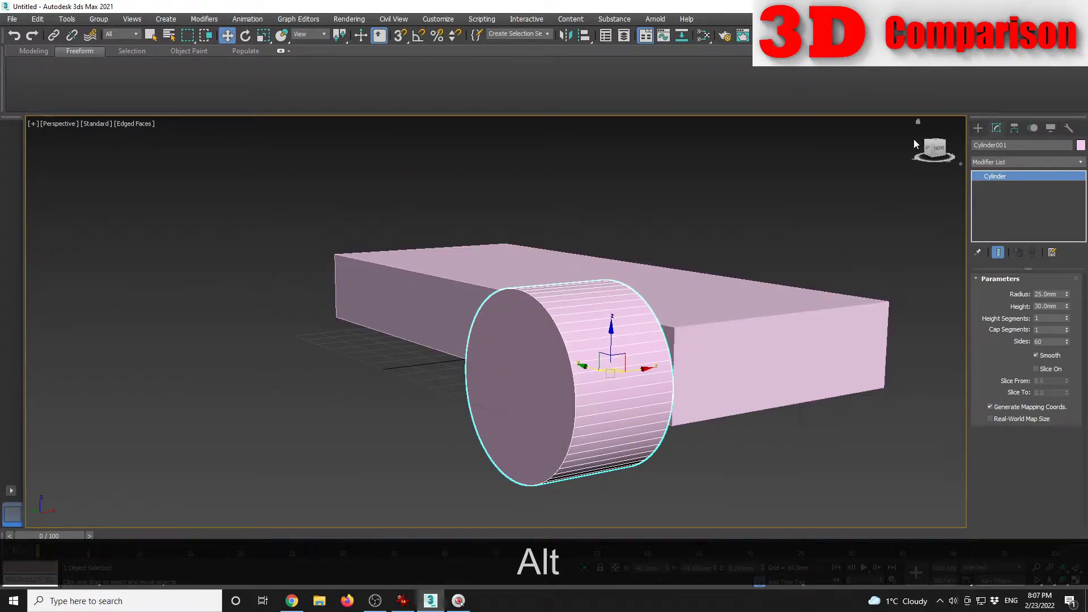
pyautogui.click(930, 152)
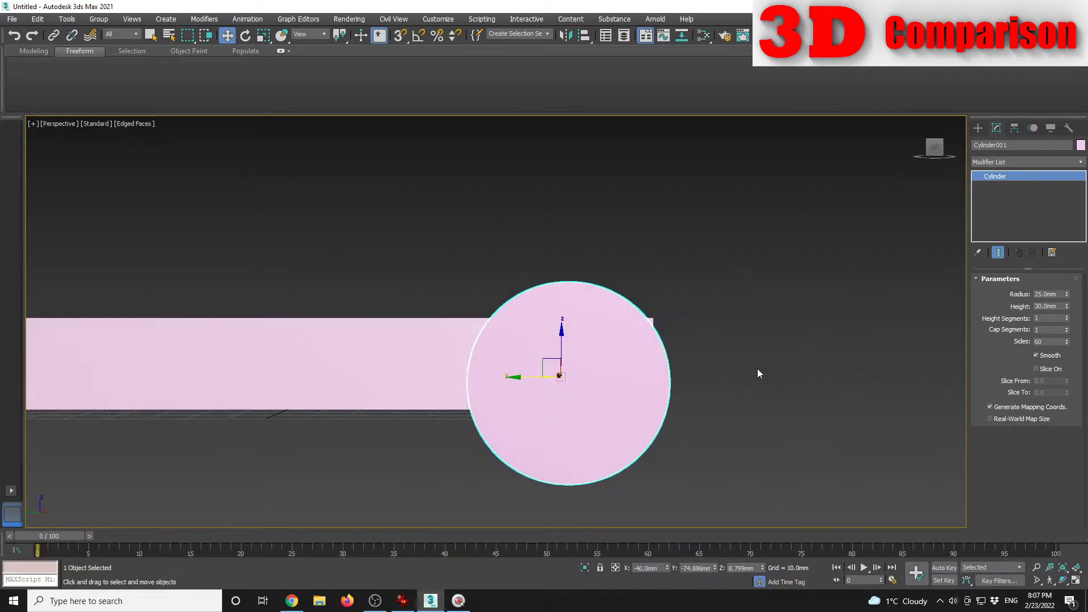
pyautogui.click(62, 123)
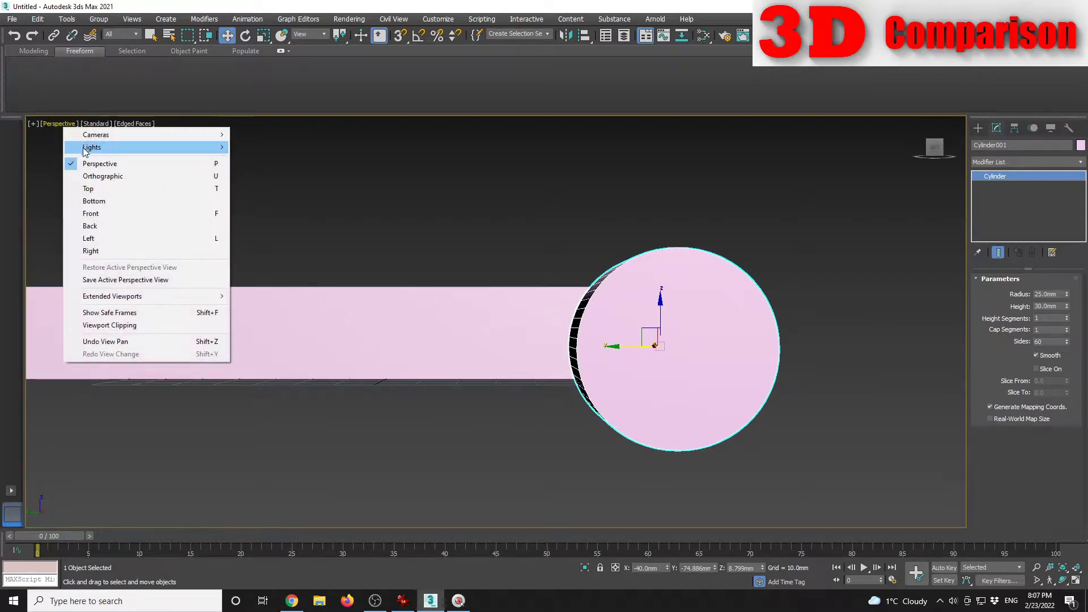
pyautogui.click(100, 172)
pyautogui.moveTo(593, 342); pyautogui.dragTo(564, 343)
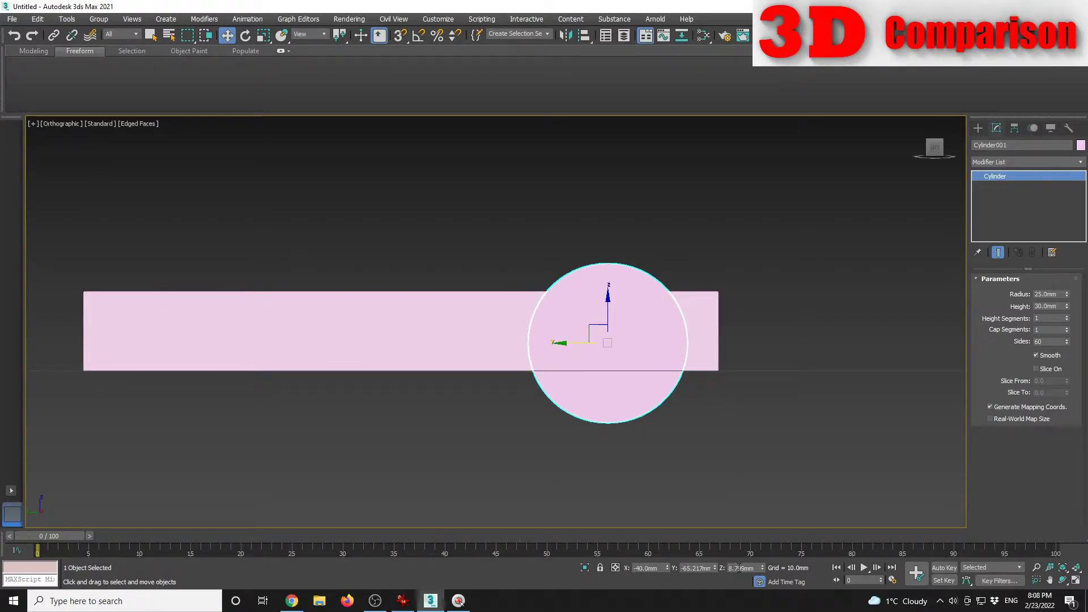
pyautogui.write('12.5')
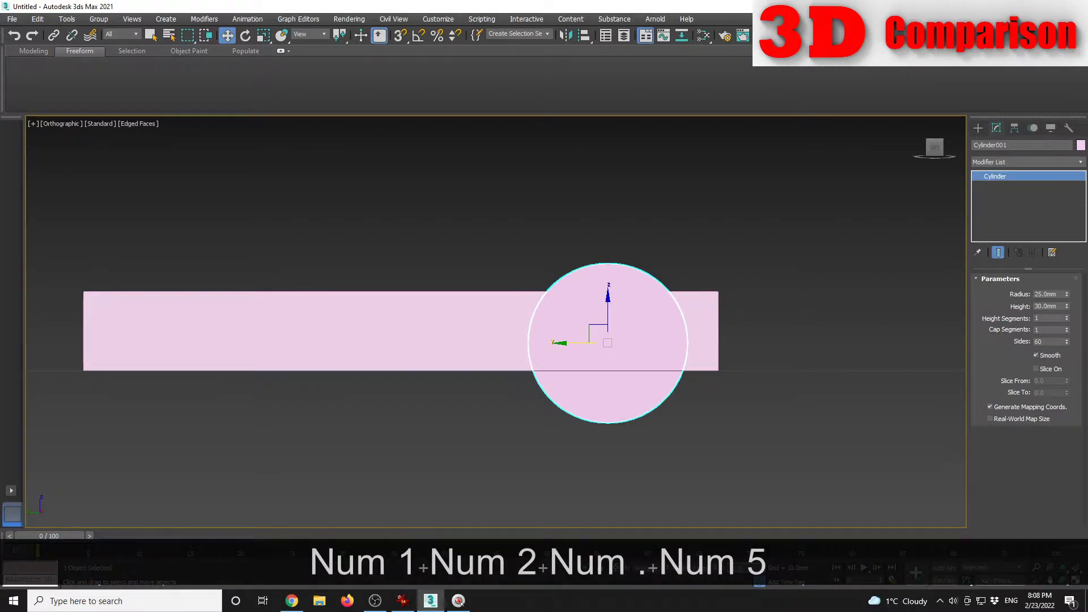
pyautogui.press('Return')
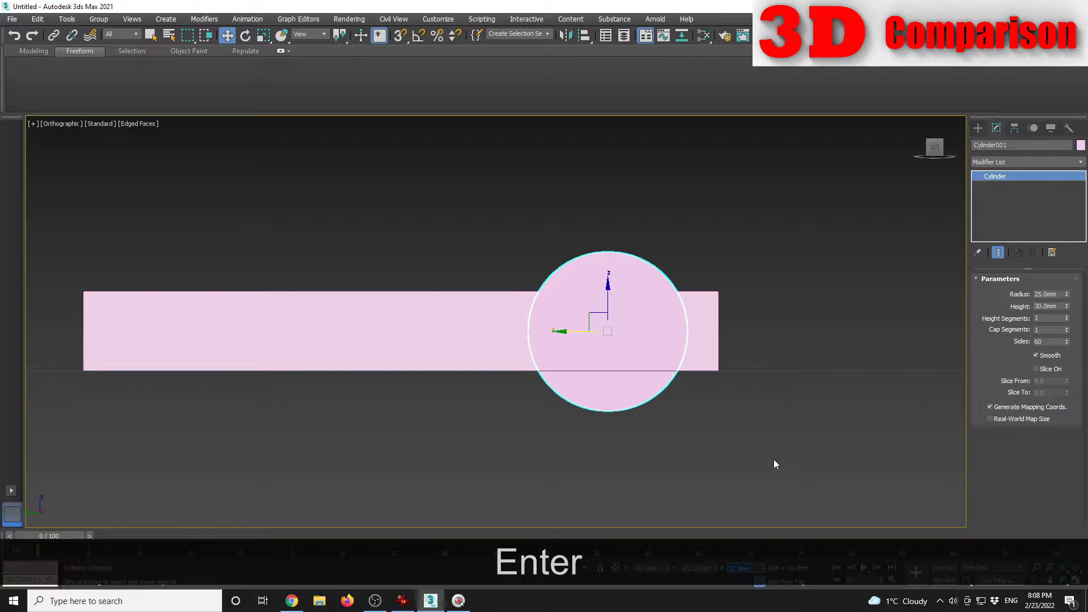
# Step: Check the box's height parameter against the wheel's vertical position, and reselect the wheel
pyautogui.click(510, 333)
pyautogui.click(1050, 317)
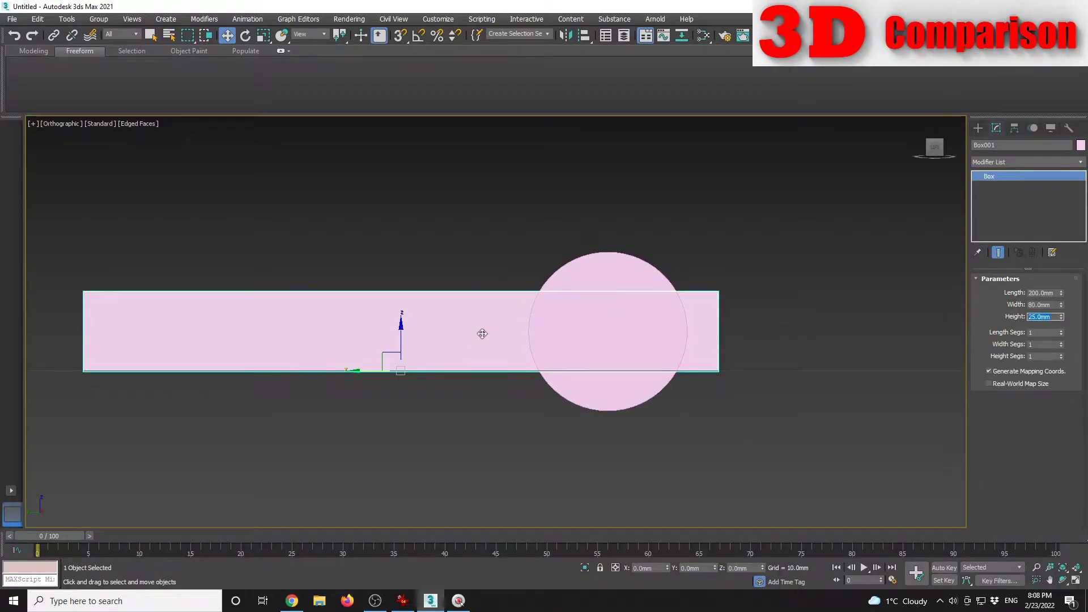
pyautogui.click(603, 387)
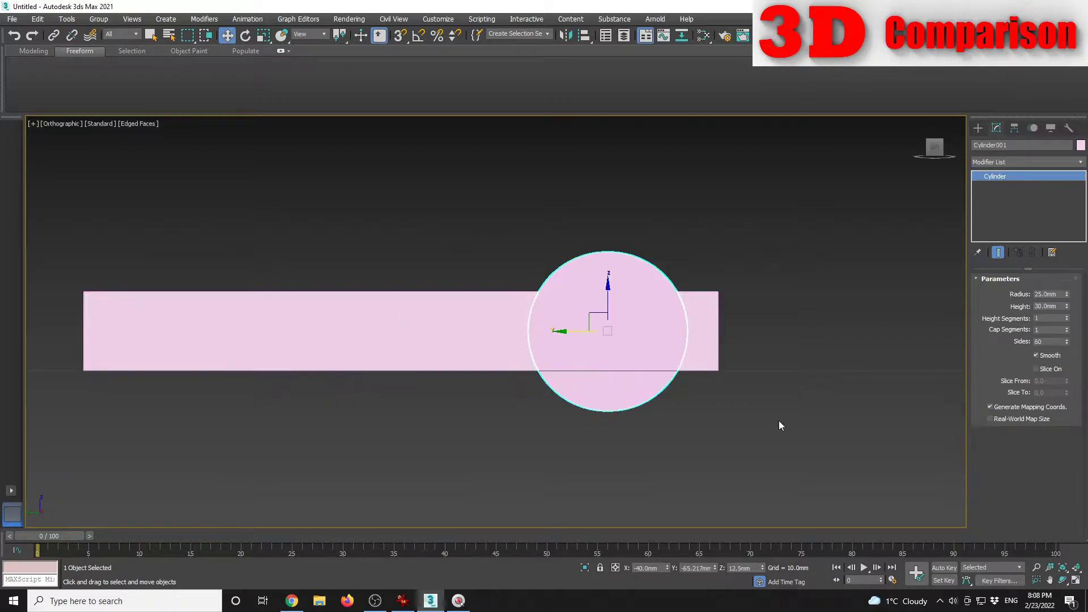
# Step: Try to set the wheel cylinder's Y position to -60 mm
pyautogui.click(698, 569)
pyautogui.write('-60')
pyautogui.press('Return')
pyautogui.click(763, 416)
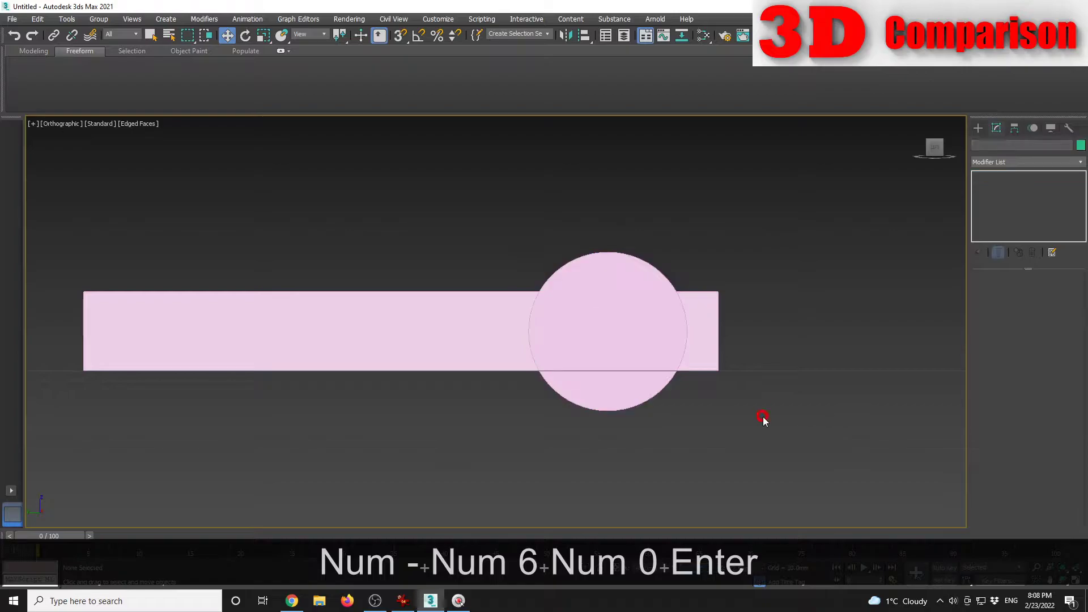
pyautogui.click(636, 391)
pyautogui.doubleClick(692, 569)
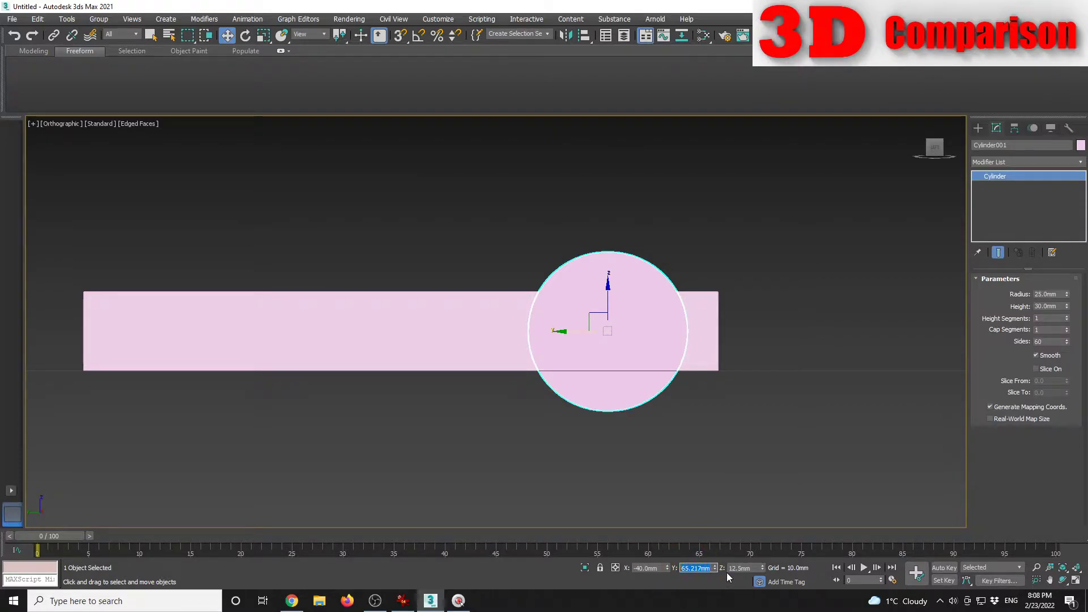
pyautogui.press('BackSpace')
pyautogui.write('-60')
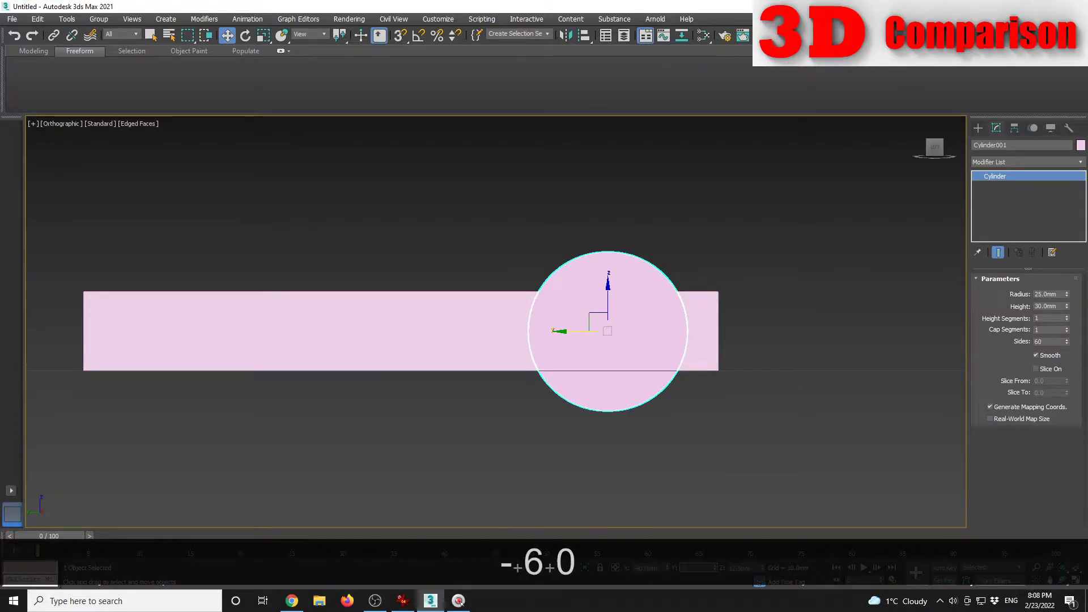
pyautogui.press('Return')
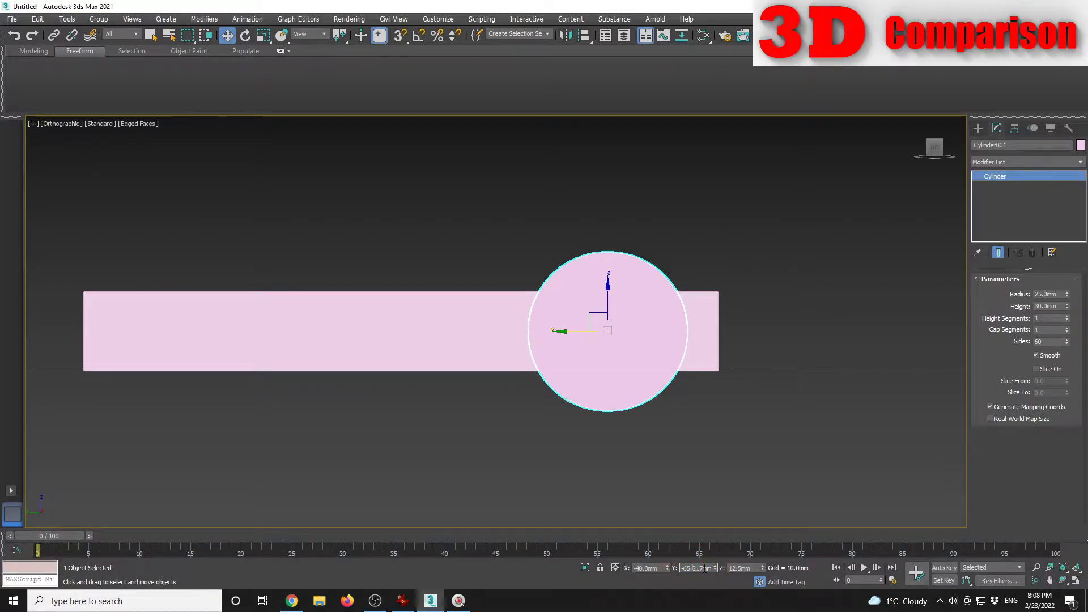
# Step: Enter -60 mm as the wheel cylinder's Y position again and deselect it
pyautogui.press('BackSpace')
pyautogui.press('BackSpace')
pyautogui.press('BackSpace')
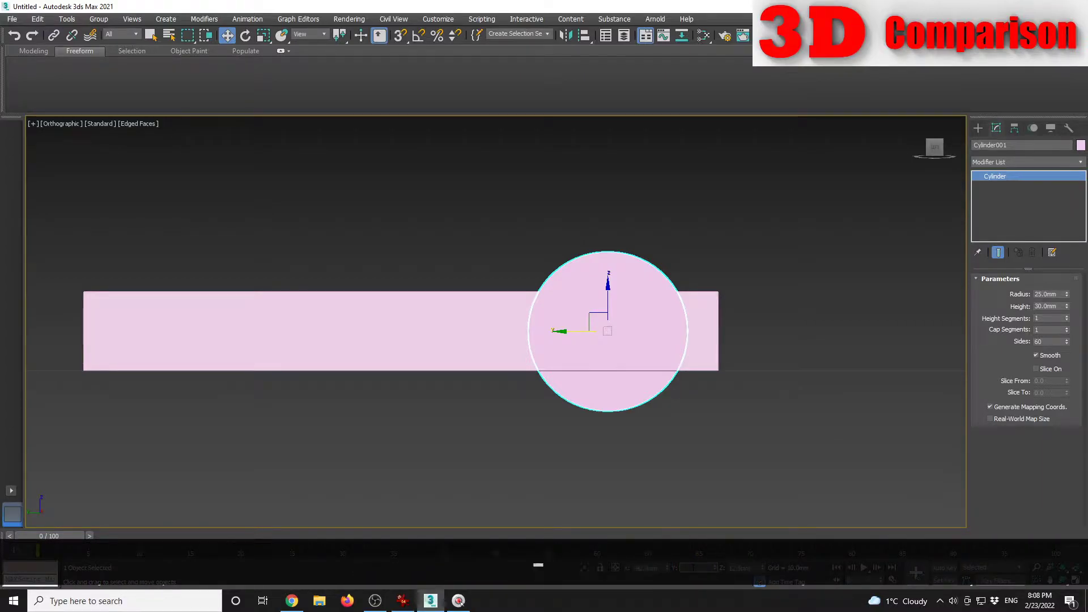
pyautogui.write('60')
pyautogui.press('Return')
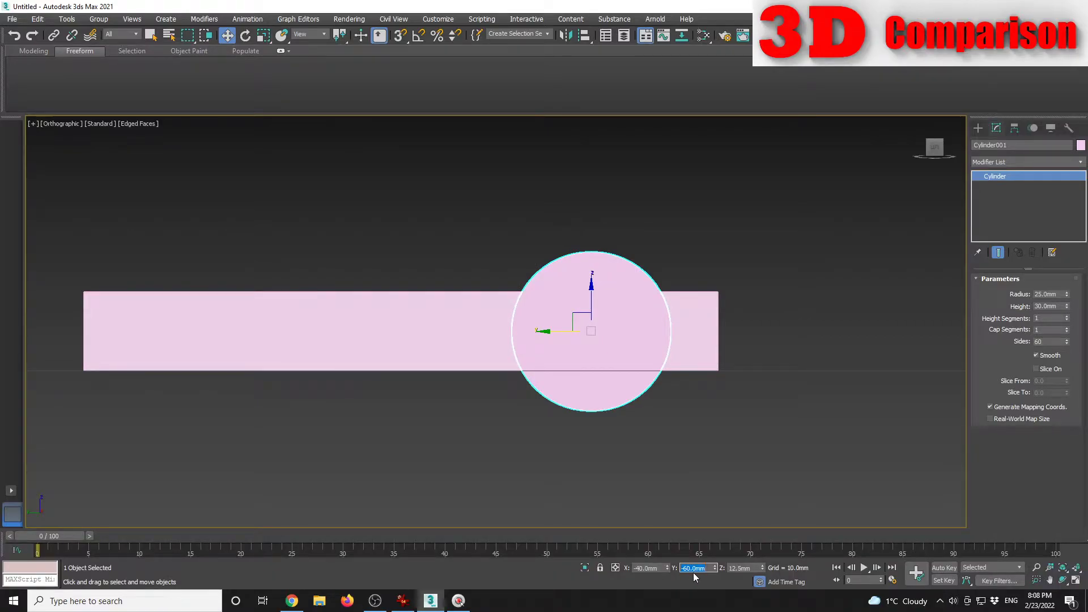
pyautogui.click(736, 423)
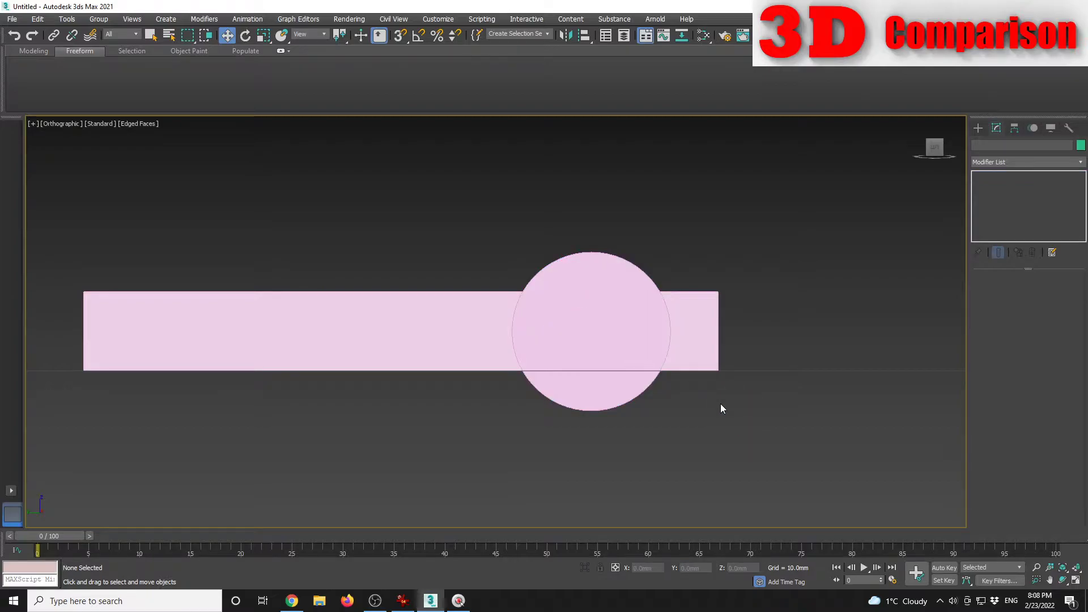
# Step: Return to an angled perspective view and study the wheel construction in the train reference image
pyautogui.press('p')
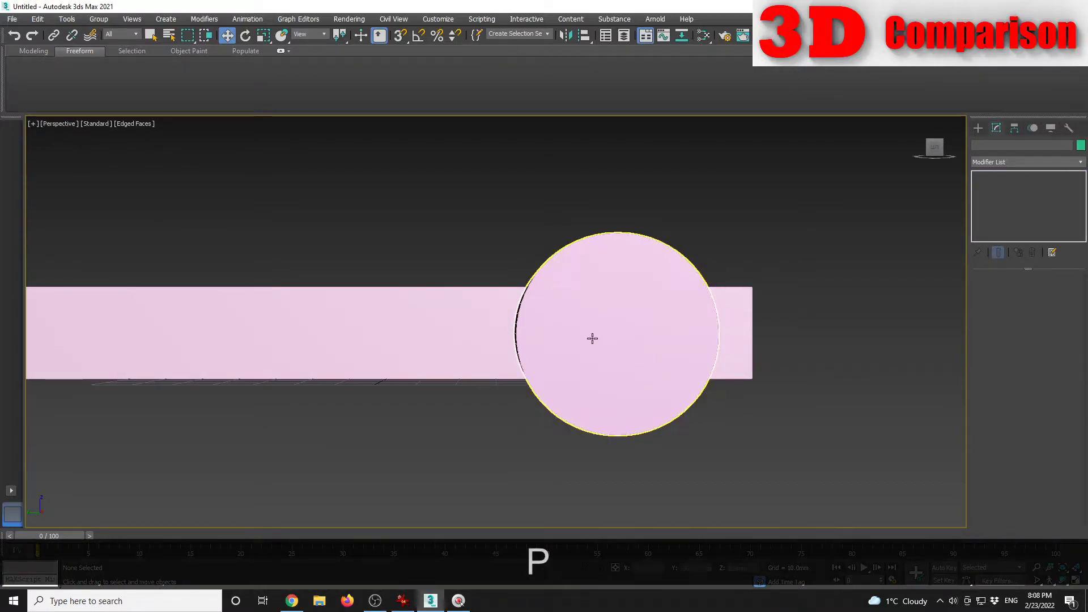
pyautogui.keyDown('alt'); pyautogui.moveTo(631, 348); pyautogui.dragTo(606, 361, button='middle'); pyautogui.keyUp('alt')
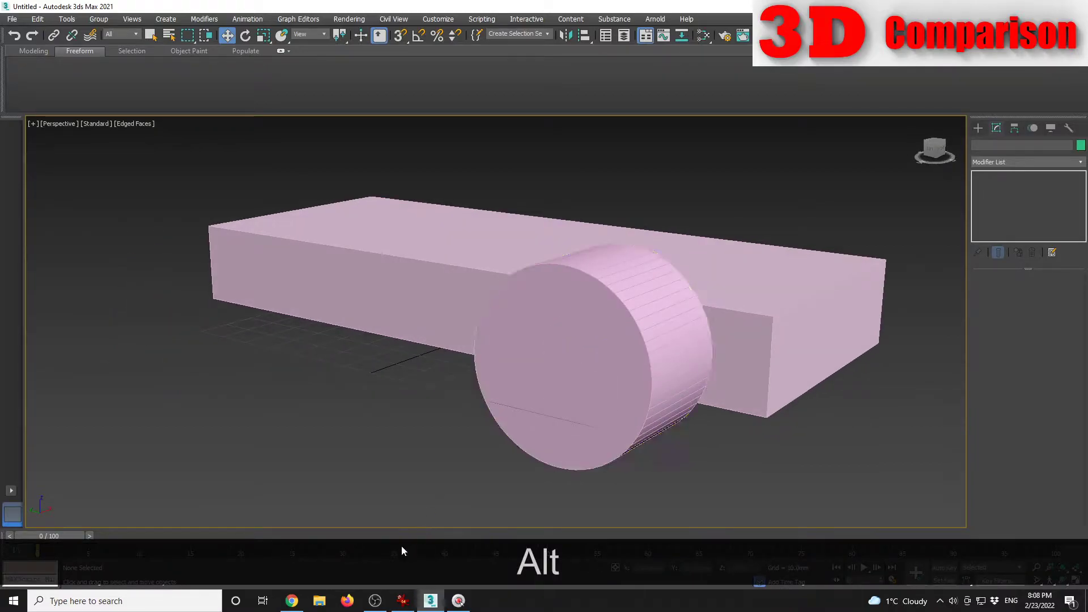
pyautogui.moveTo(454, 602)
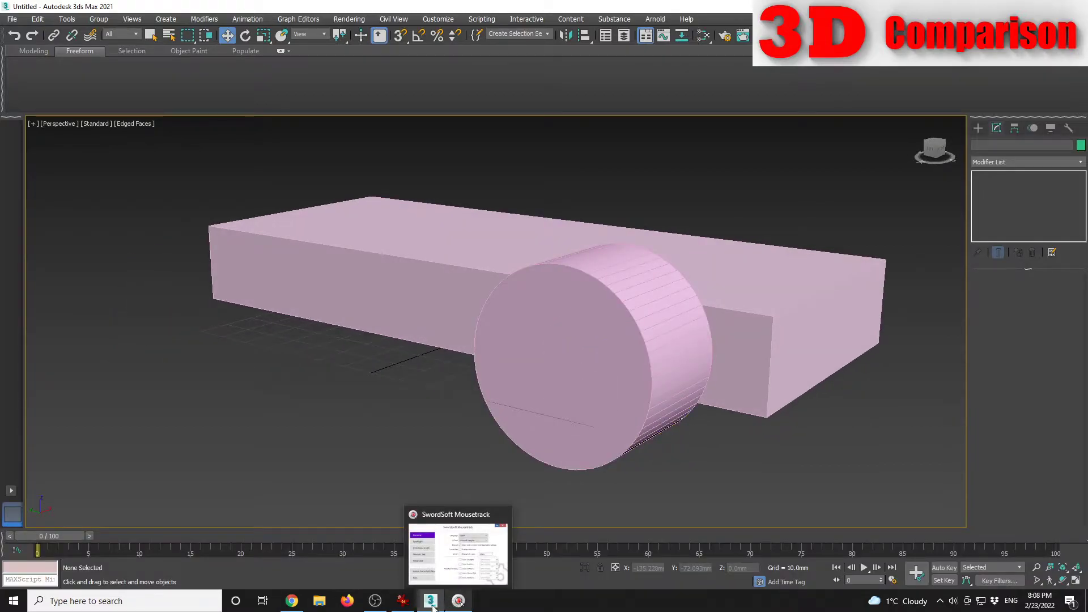
pyautogui.click(402, 601)
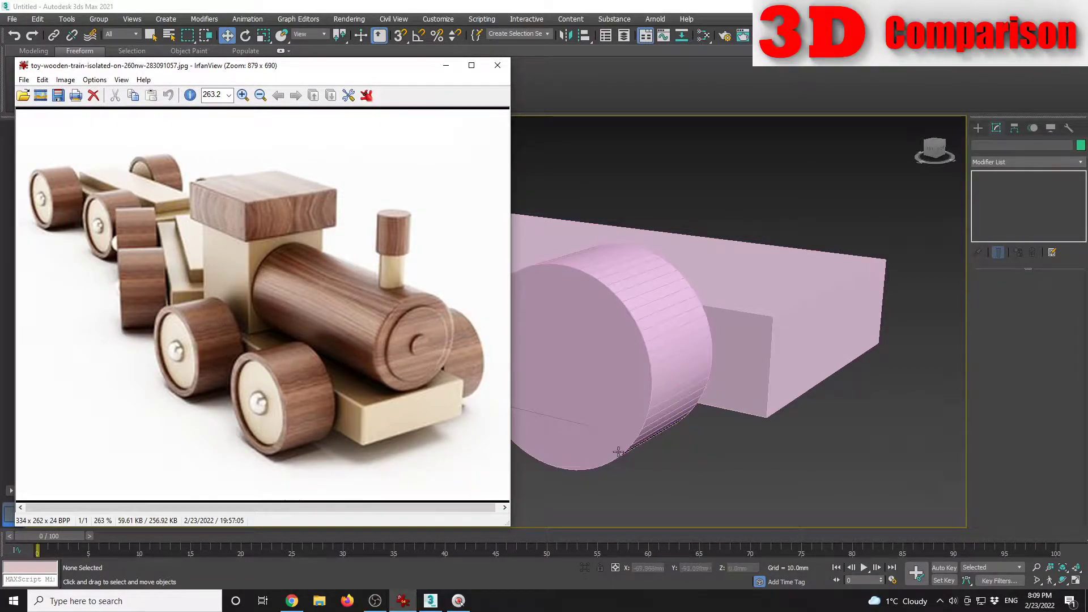
pyautogui.click(695, 450)
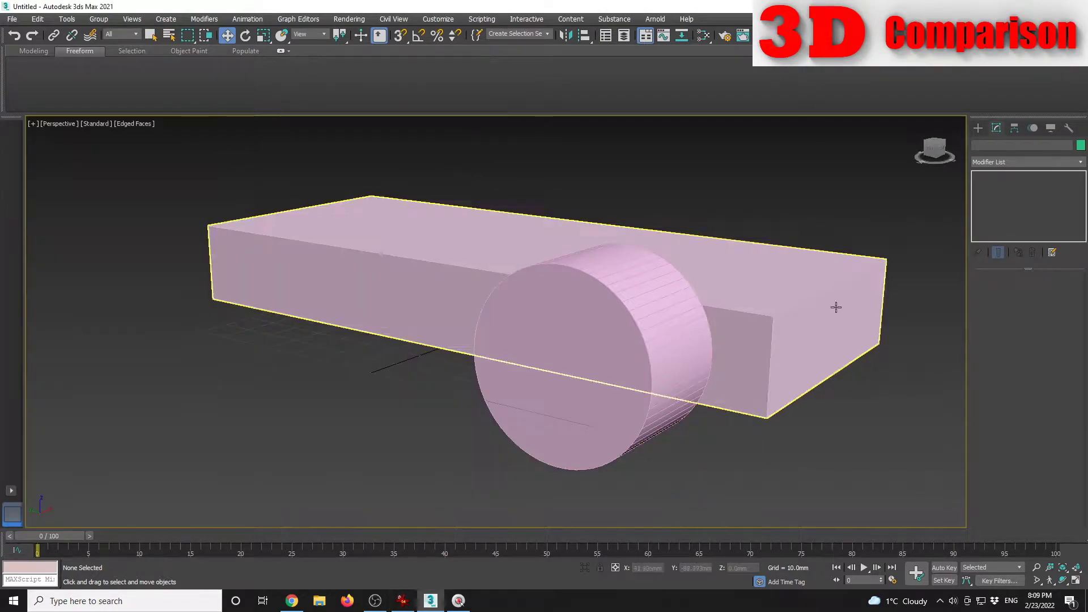
# Step: Draw an AutoGrid tube on the box's long side ahead of the wheel, with radii of about 26 and 23 mm and a height of about 35 mm
pyautogui.click(979, 128)
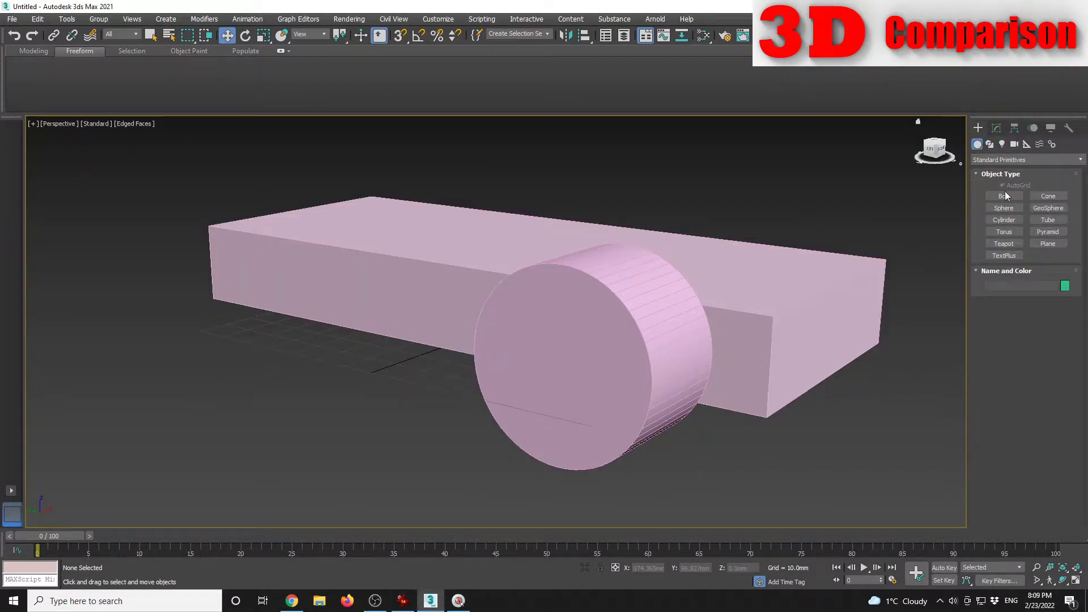
pyautogui.click(1046, 221)
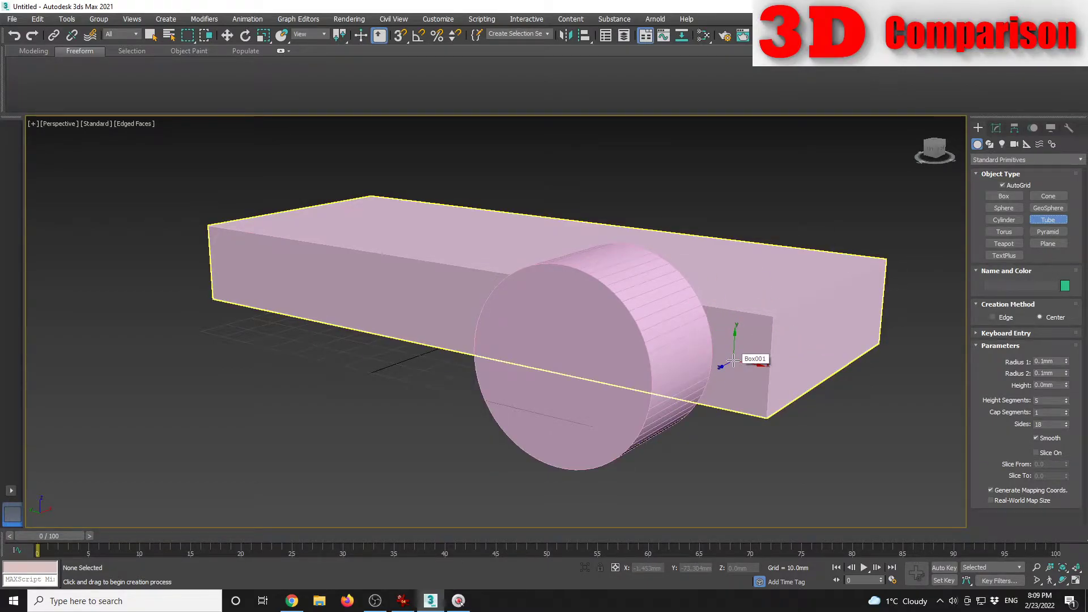
pyautogui.moveTo(733, 361); pyautogui.dragTo(806, 289)
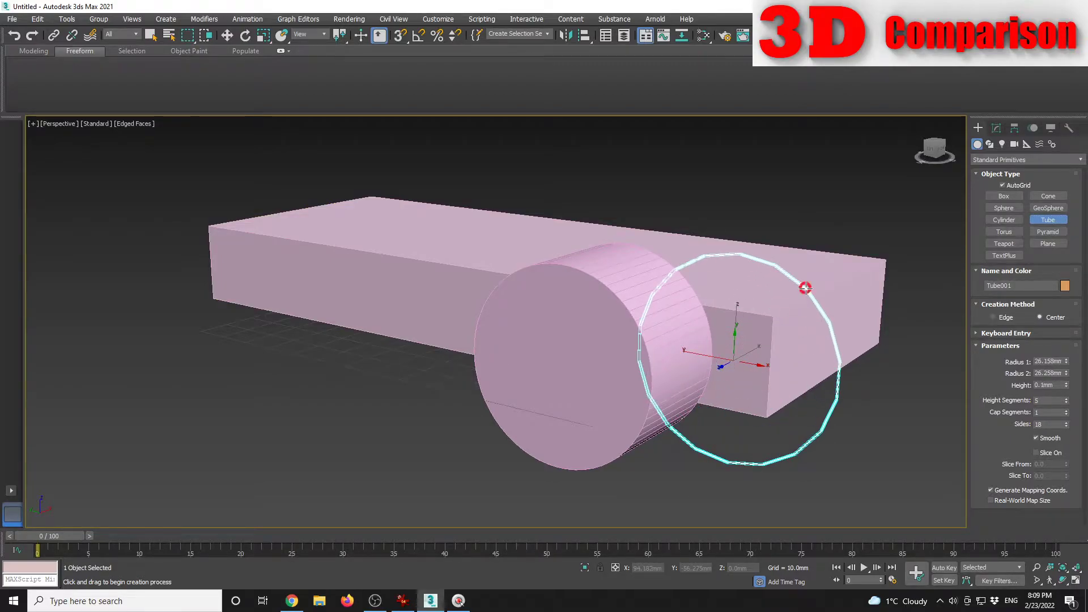
pyautogui.click(796, 299)
pyautogui.click(668, 376)
pyautogui.click(997, 128)
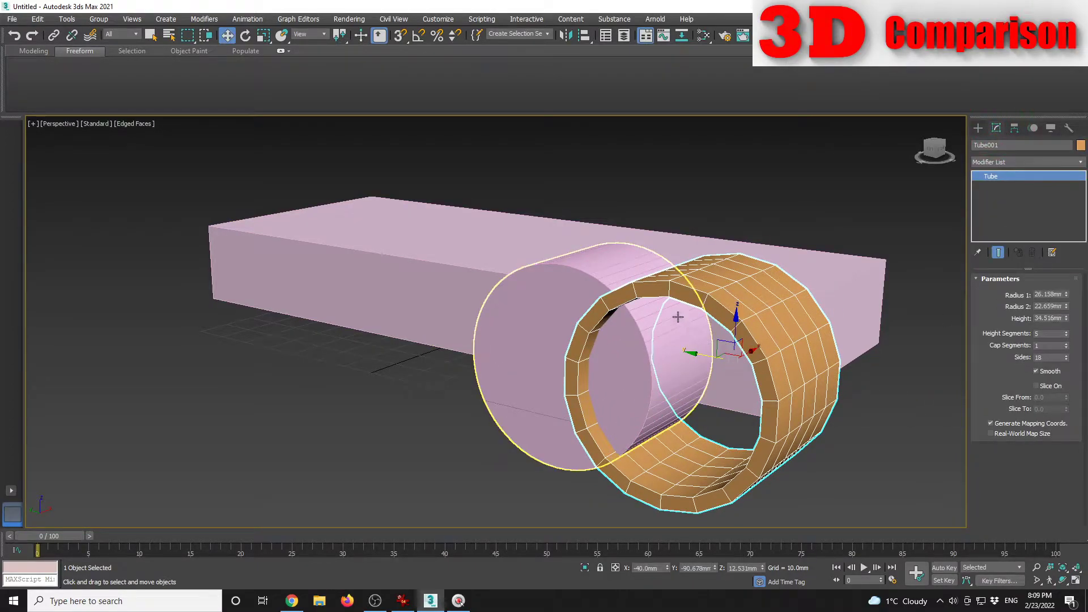
# Step: Select the wheel cylinder to check its radius and height
pyautogui.press('q')
pyautogui.click(741, 168)
pyautogui.click(623, 269)
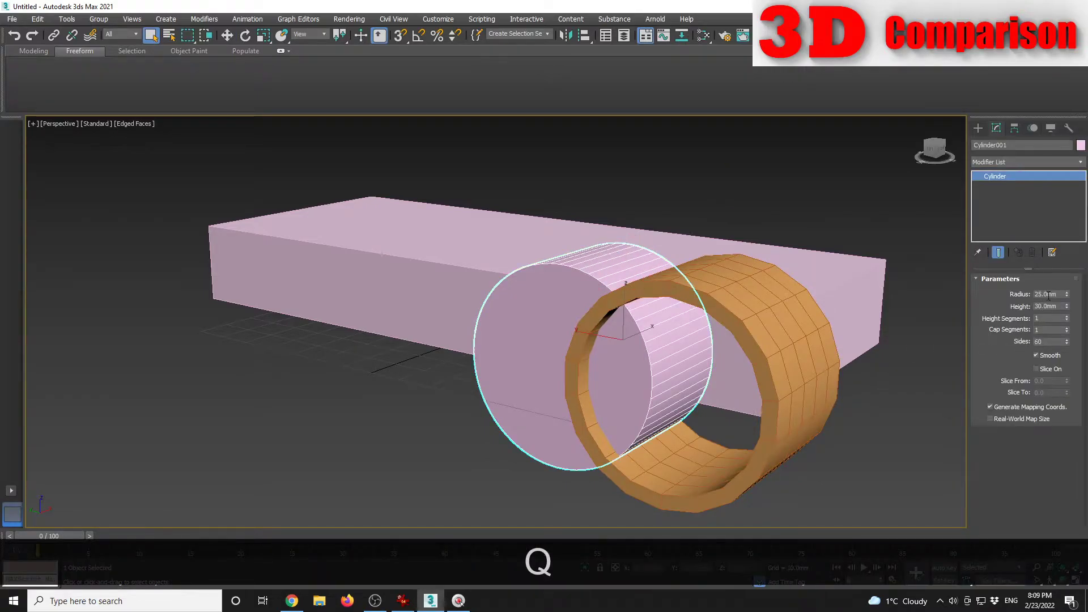
# Step: Set the tube's Radius 1 to 25 mm, Radius 2 to 28 mm and height to 32 mm, and deselect it
pyautogui.click(793, 347)
pyautogui.doubleClick(1051, 295)
pyautogui.write('25')
pyautogui.press('Return')
pyautogui.press('Tab')
pyautogui.write('28')
pyautogui.press('Return')
pyautogui.doubleClick(1046, 317)
pyautogui.write('32')
pyautogui.press('Return')
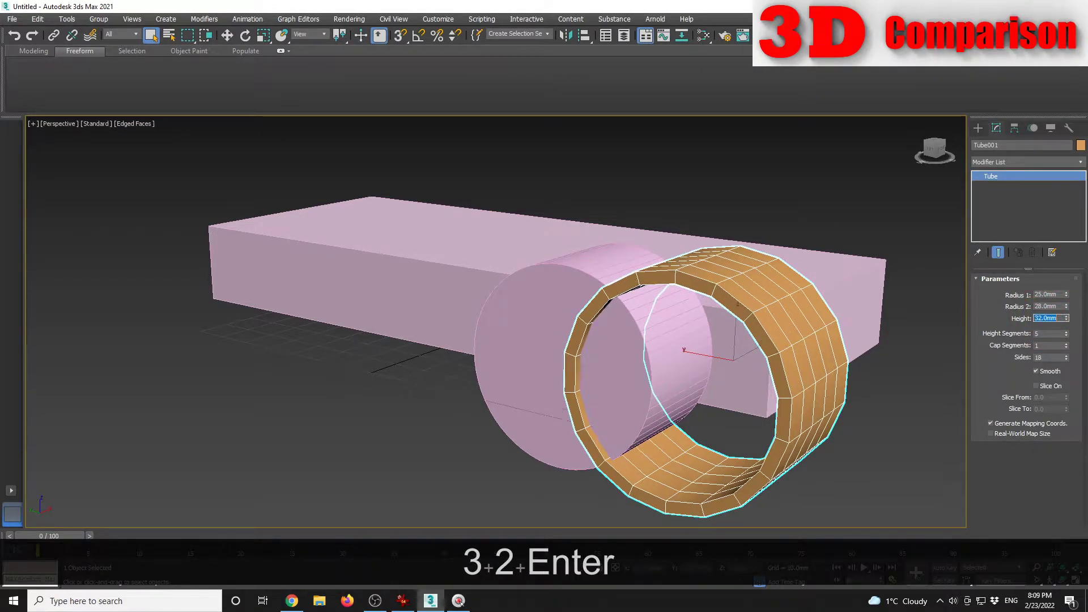
pyautogui.click(890, 400)
# Step: Check the wheels in the train reference image, and set the tube's sides to 60 and its height segments to 1
pyautogui.click(403, 601)
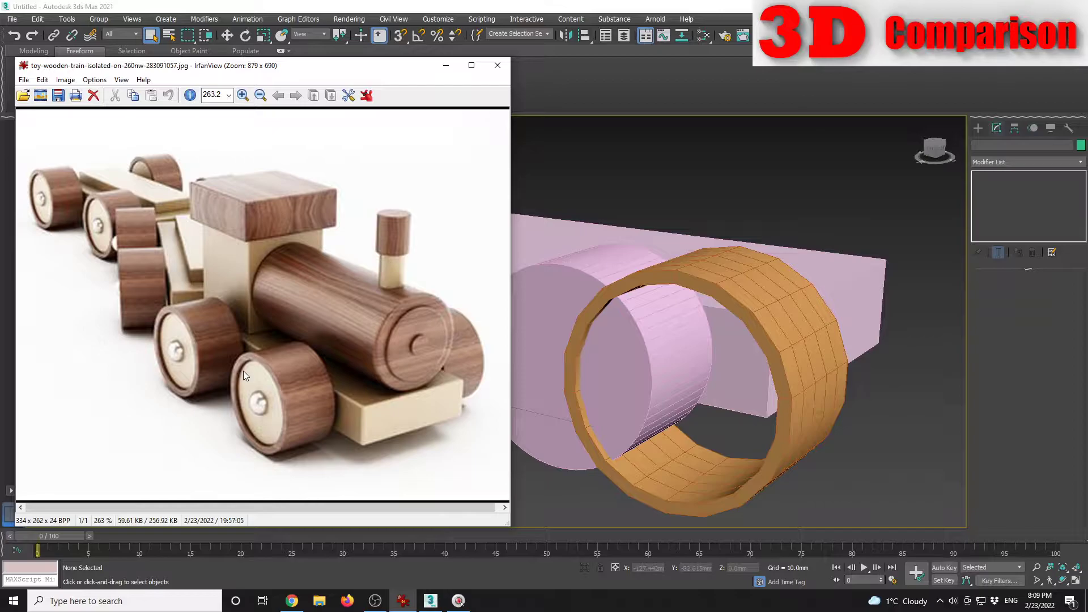
pyautogui.click(790, 395)
pyautogui.click(719, 440)
pyautogui.doubleClick(1047, 357)
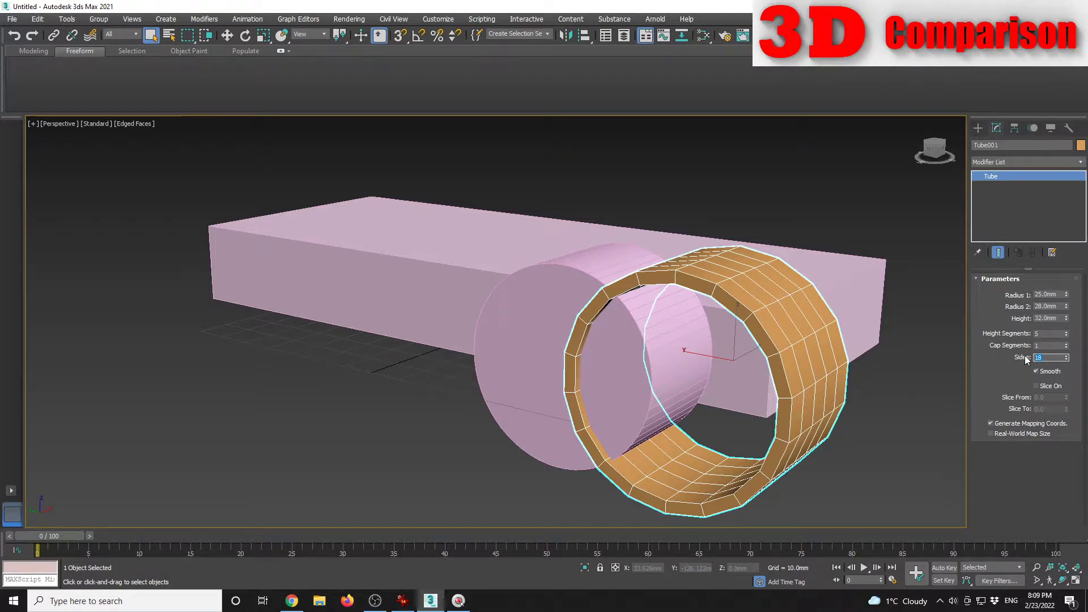
pyautogui.write('60')
pyautogui.press('Return')
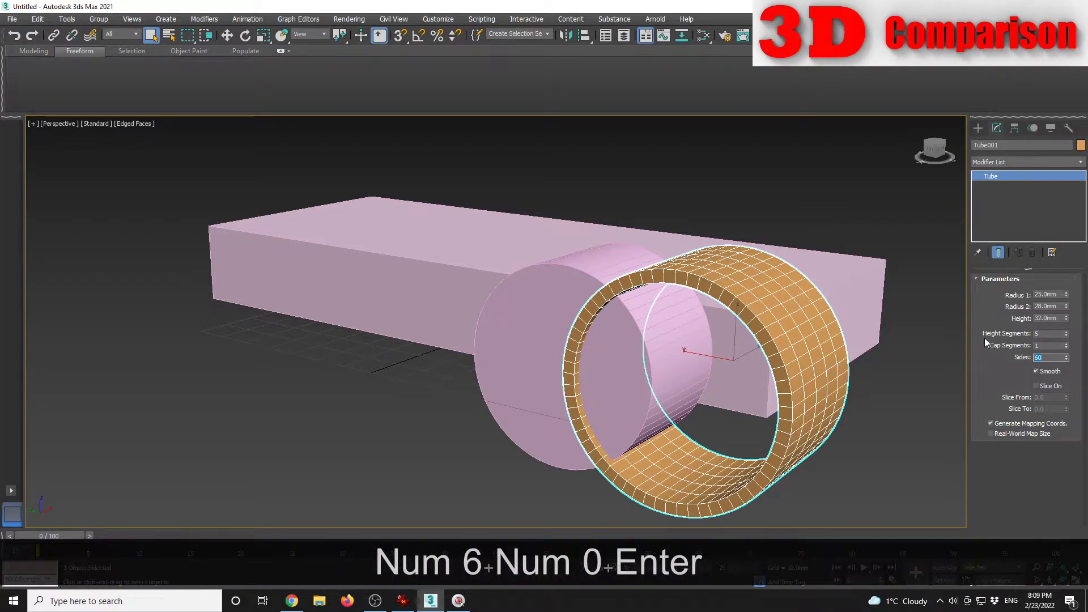
pyautogui.doubleClick(1045, 333)
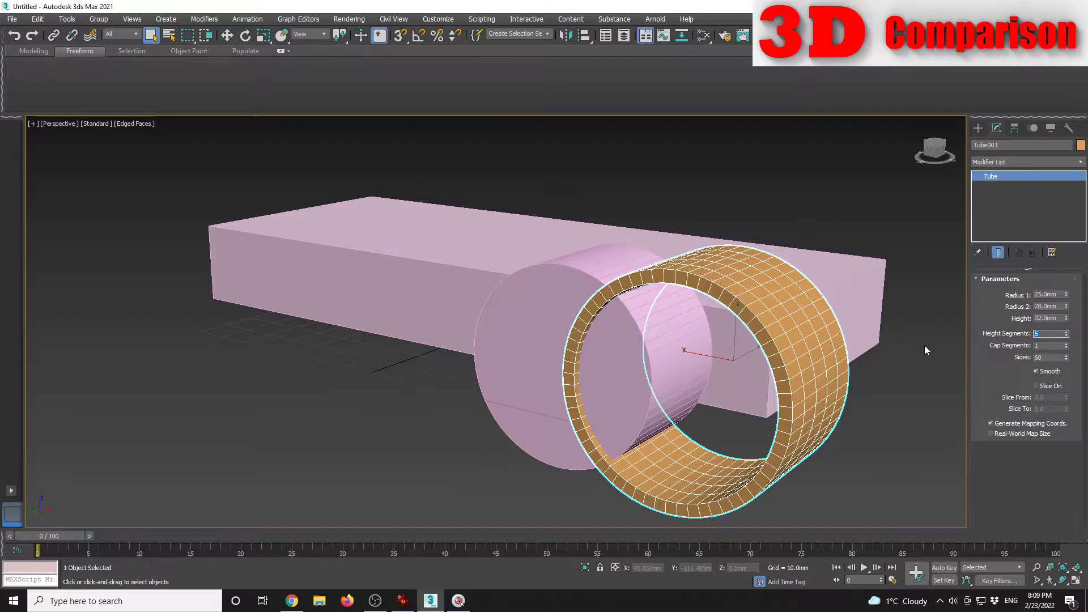
pyautogui.write('1')
pyautogui.press('Return')
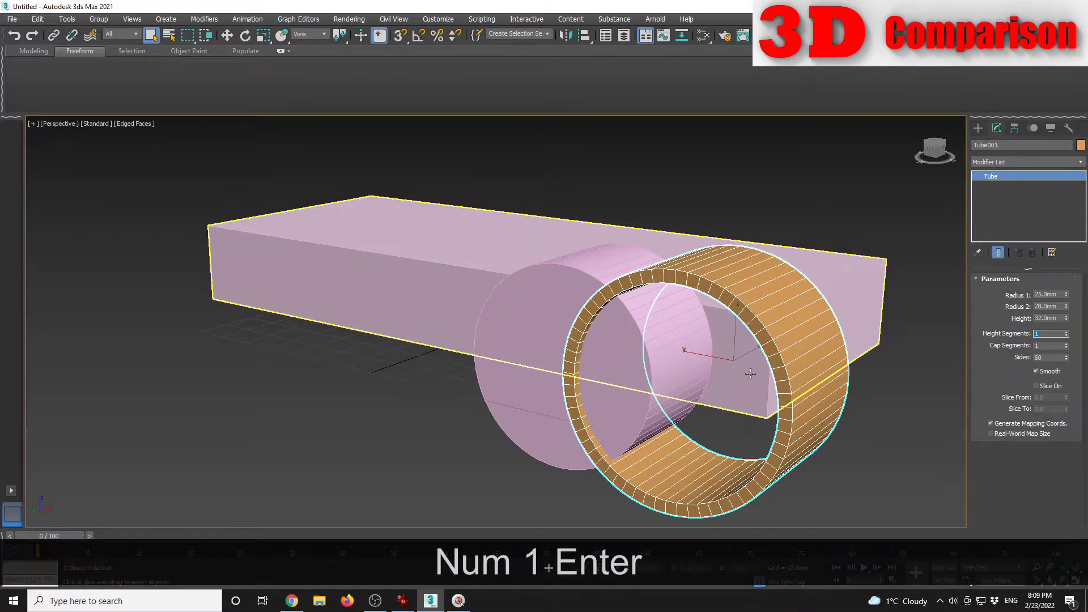
pyautogui.click(904, 402)
# Step: Turn off edged faces and align the tube to the wheel cylinder, pivot point to pivot point, in X, Y and Z position
pyautogui.moveTo(904, 403)
pyautogui.keyDown('alt'); pyautogui.mouseDown(button='middle')
pyautogui.moveTo(751, 307)
pyautogui.moveTo(753, 340)
pyautogui.moveTo(765, 318)
pyautogui.moveTo(735, 310)
pyautogui.mouseUp(button='middle'); pyautogui.keyUp('alt')
pyautogui.press('F4')
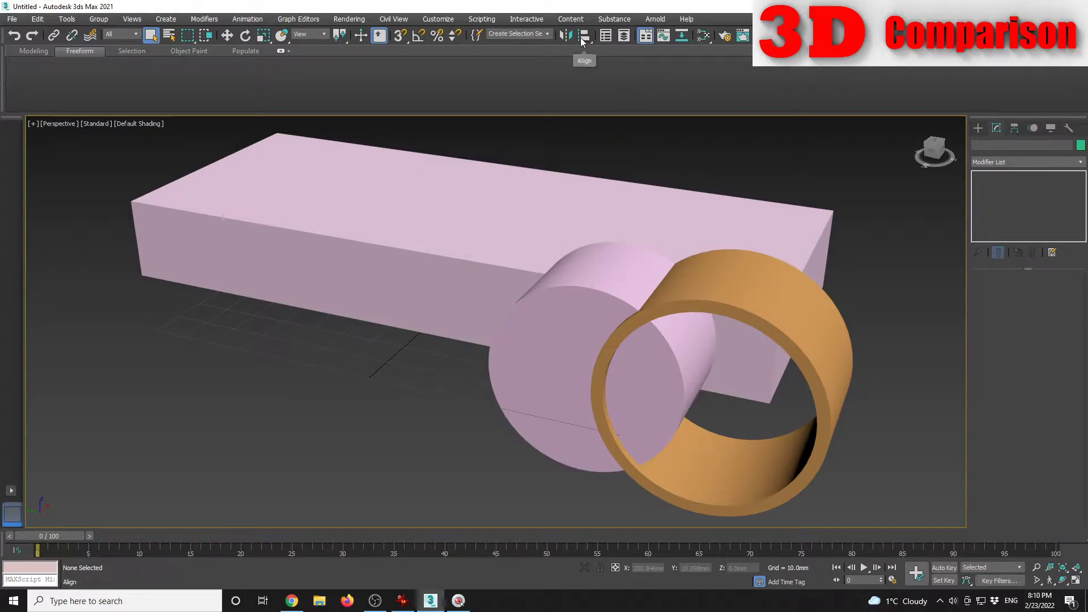
pyautogui.click(779, 300)
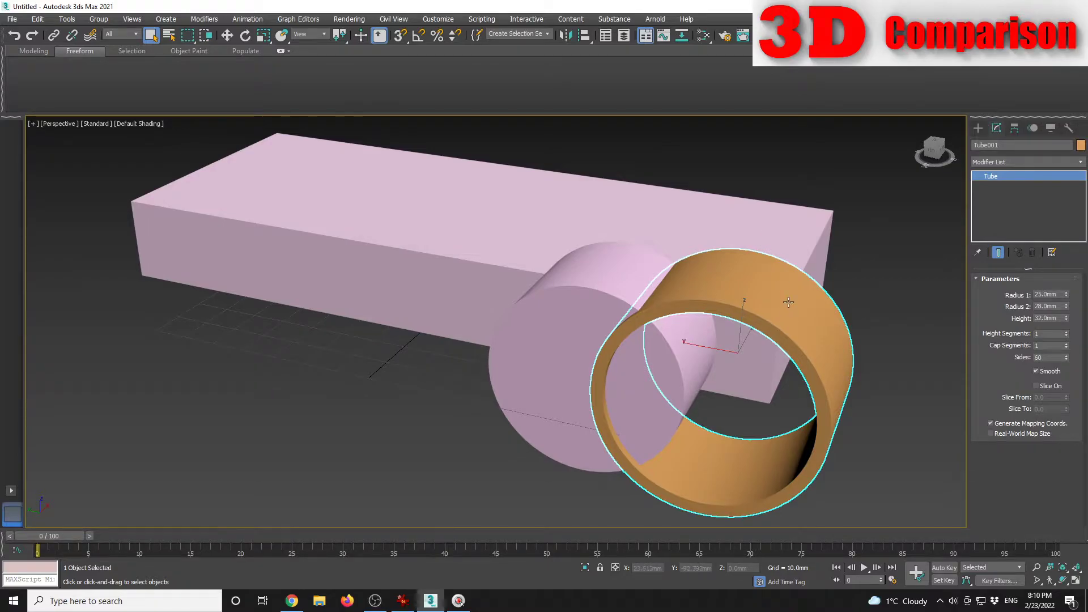
pyautogui.hotkey('alt', 'a')
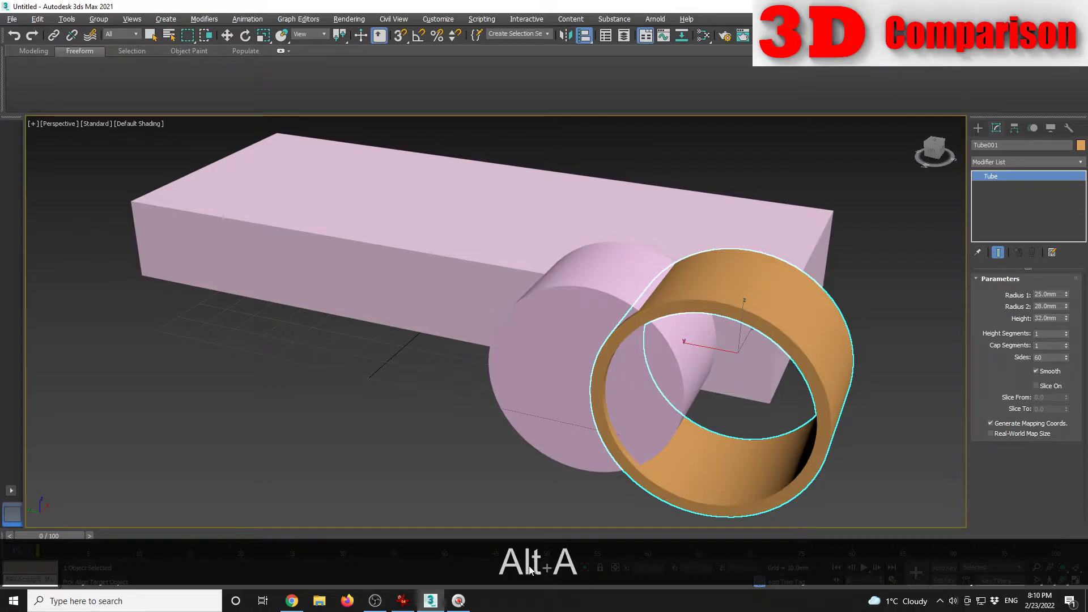
pyautogui.click(553, 361)
pyautogui.moveTo(543, 193); pyautogui.dragTo(320, 196)
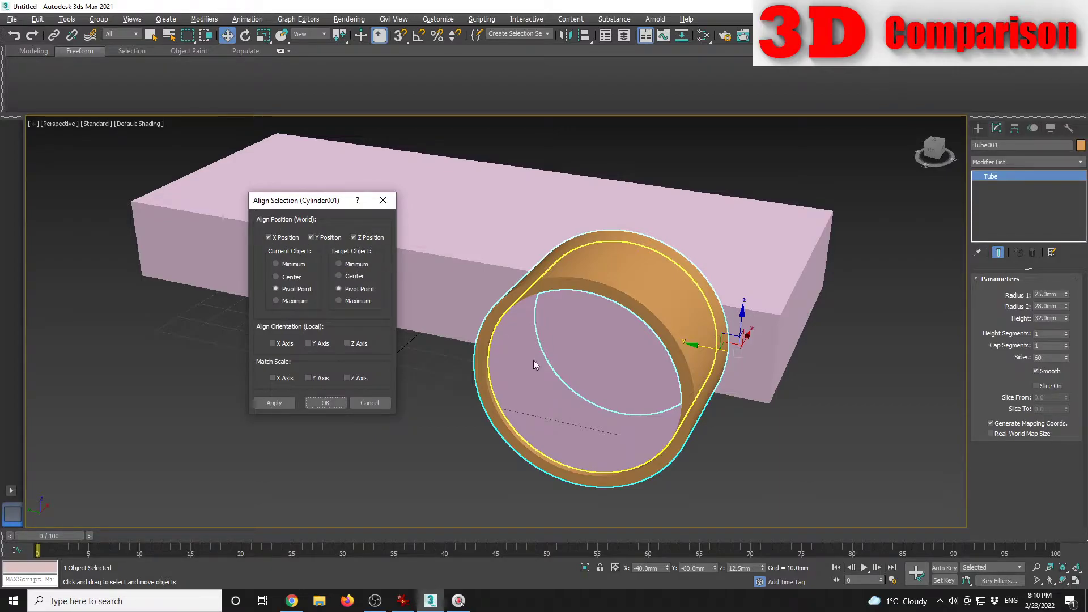
pyautogui.click(326, 403)
pyautogui.keyDown('alt'); pyautogui.moveTo(624, 295); pyautogui.dragTo(729, 323, button='middle'); pyautogui.keyUp('alt')
pyautogui.click(887, 399)
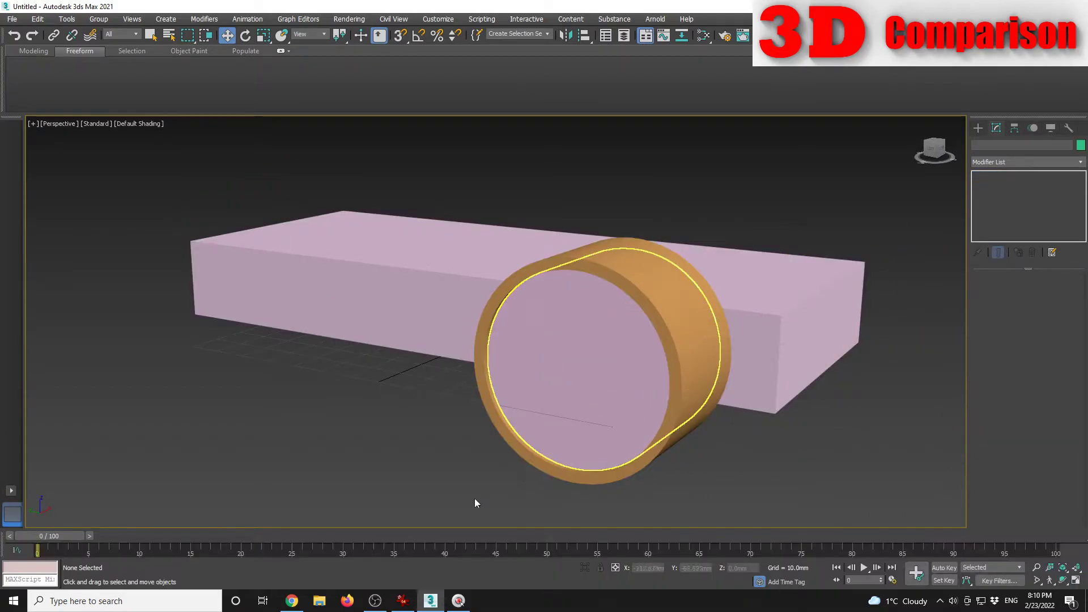
# Step: Check the wheel hub in the reference image and draw an AutoGrid sphere of about 4.1 mm radius on the wheel cylinder's outer face
pyautogui.click(401, 600)
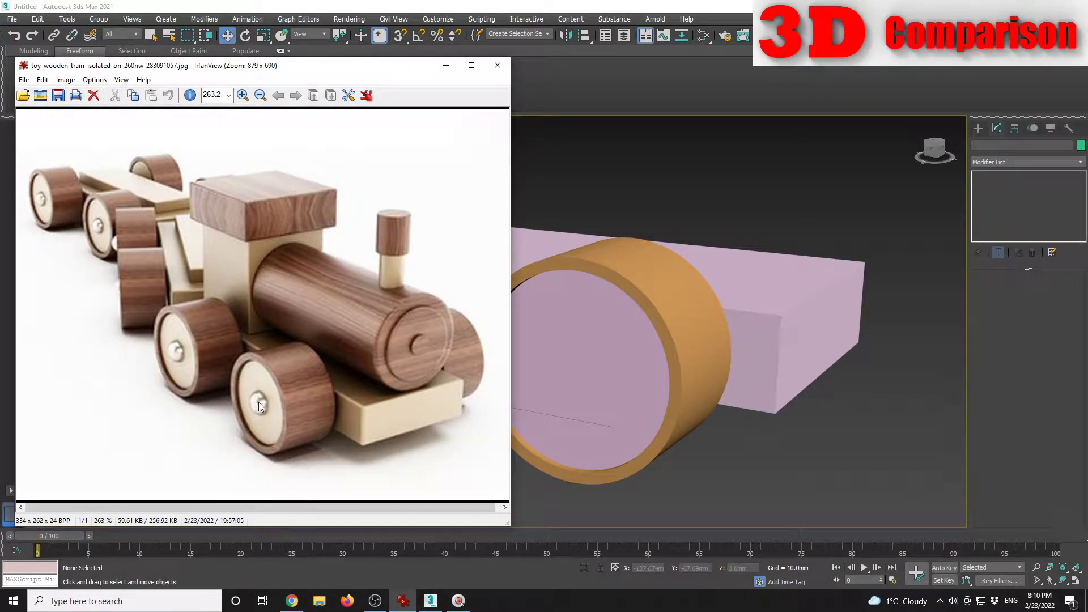
pyautogui.click(781, 434)
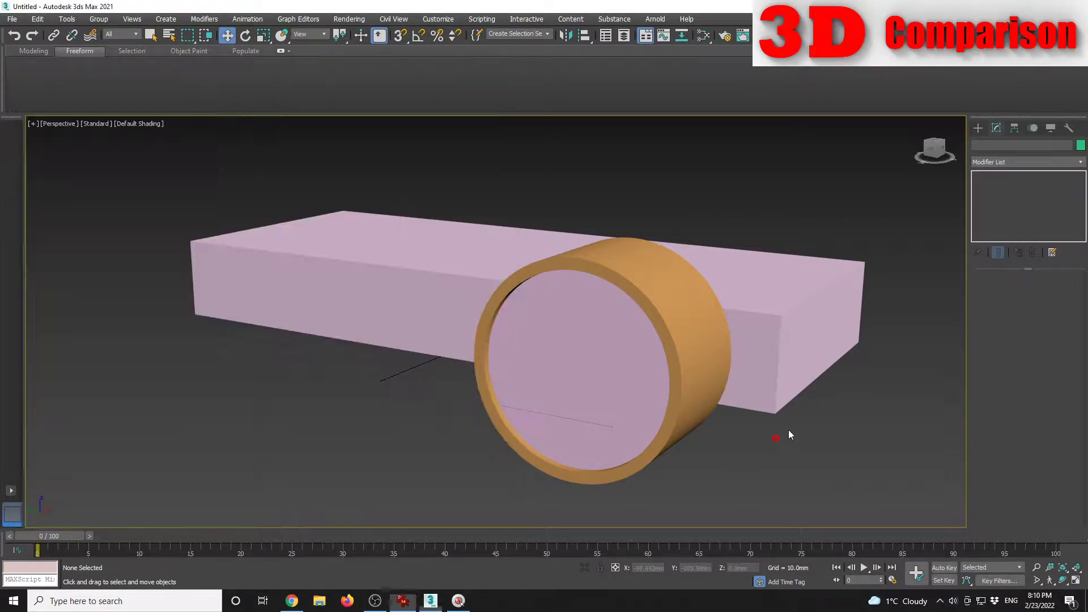
pyautogui.click(978, 128)
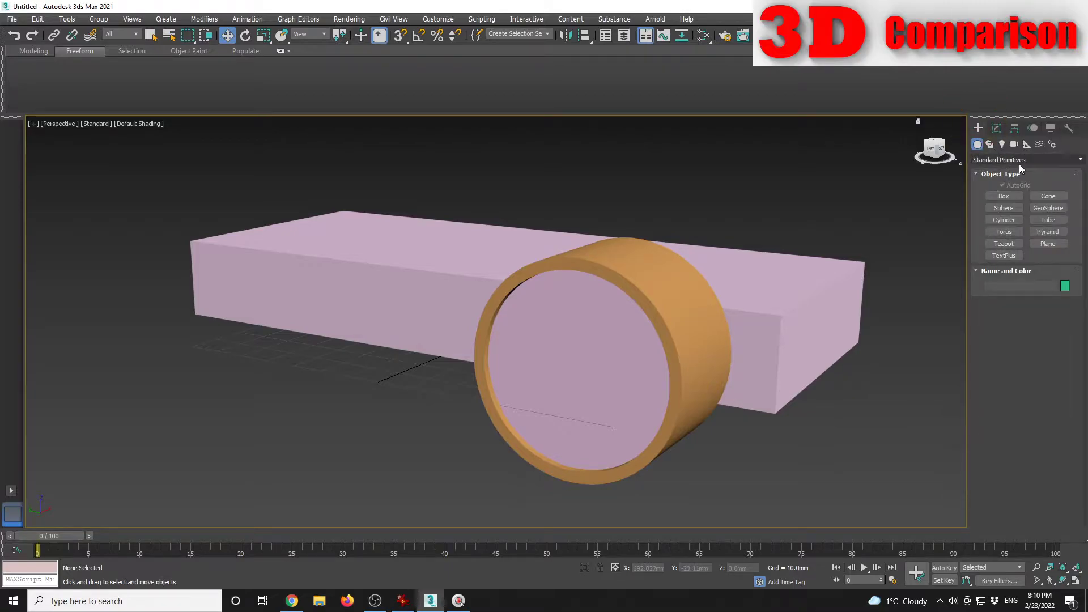
pyautogui.click(1005, 209)
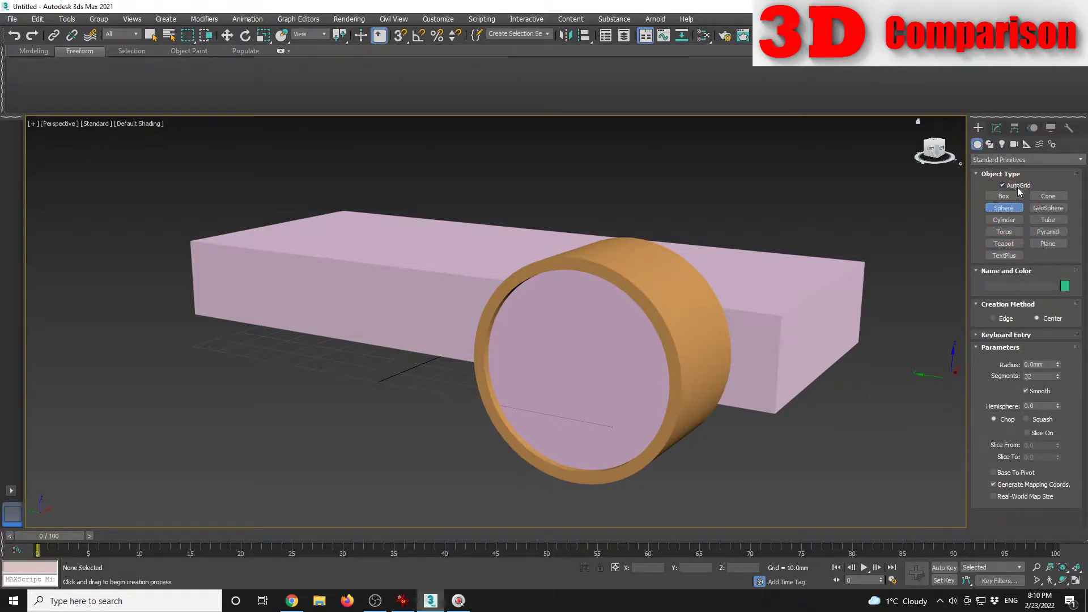
pyautogui.moveTo(597, 347); pyautogui.dragTo(613, 348)
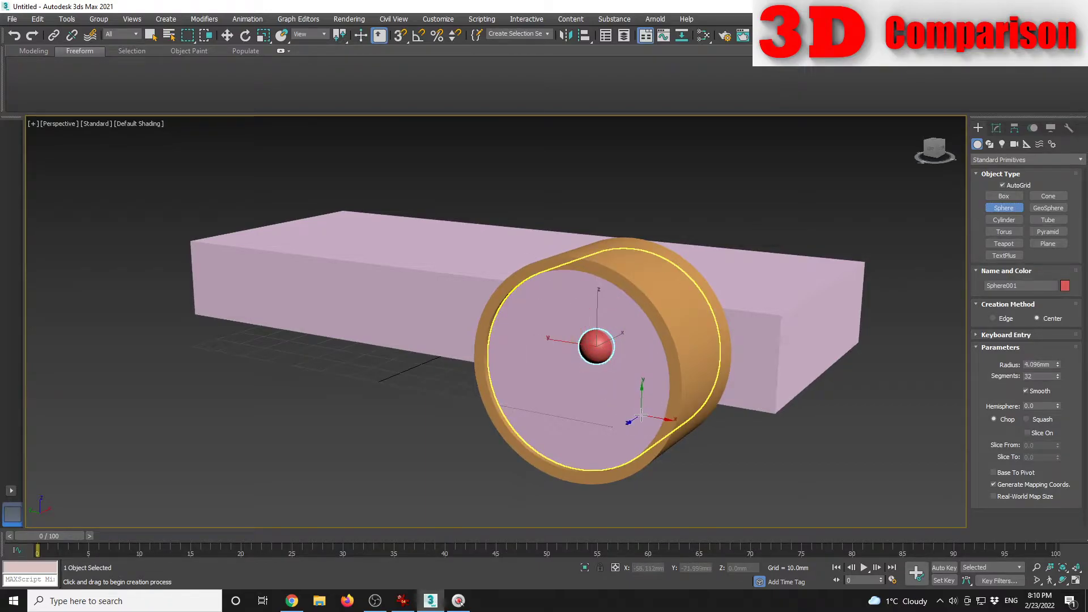
# Step: Set the hub sphere's radius to 4 mm and its Hemisphere value to 0.5
pyautogui.click(998, 132)
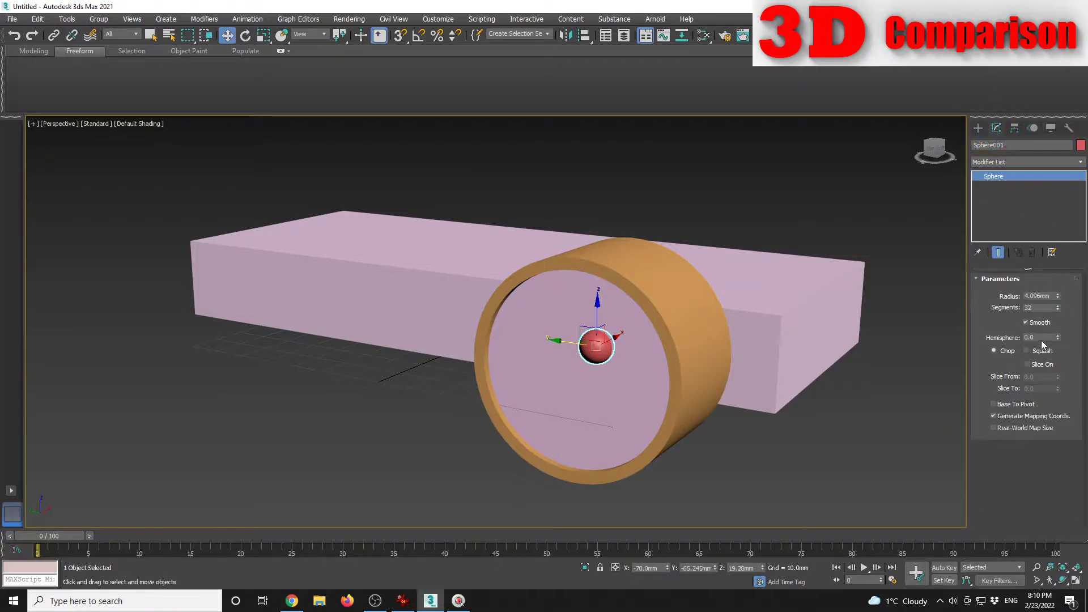
pyautogui.doubleClick(1042, 296)
pyautogui.write('4')
pyautogui.press('Return')
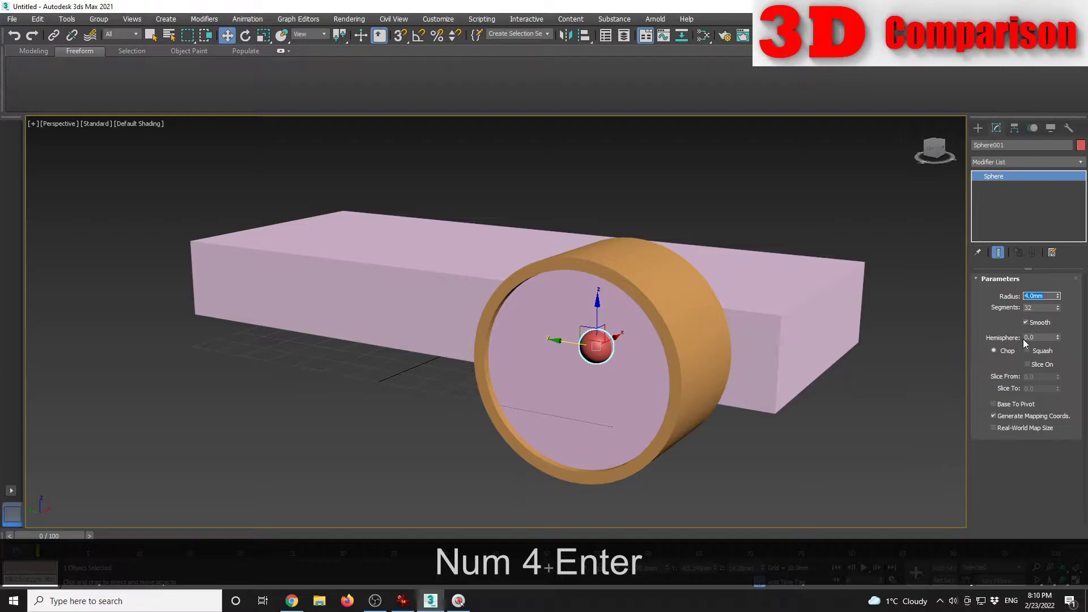
pyautogui.doubleClick(1042, 338)
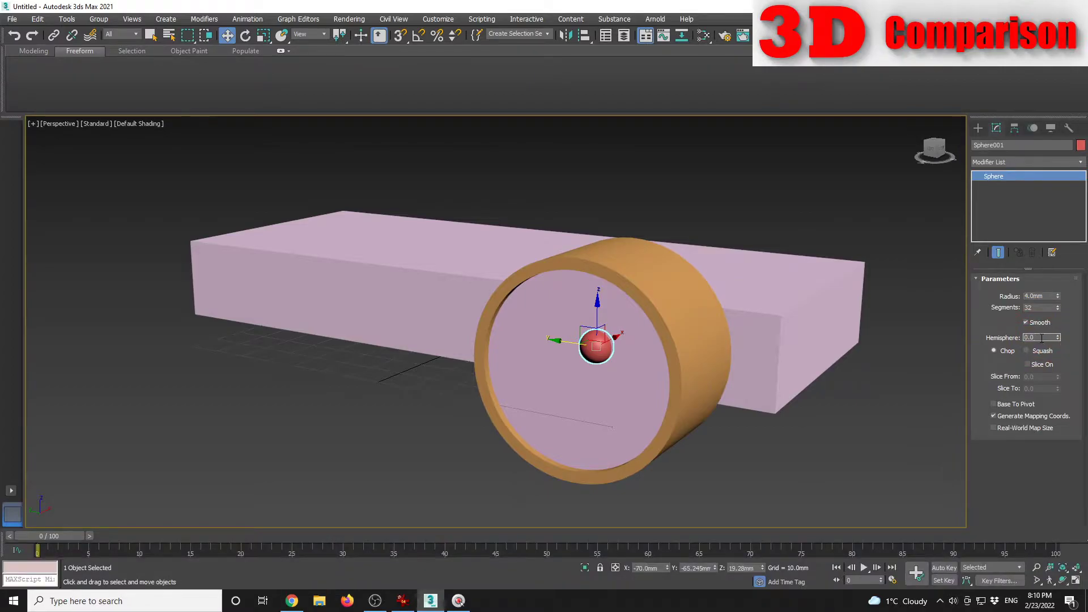
pyautogui.write('0.5')
pyautogui.press('Return')
# Step: Examine the half-sphere hub on the wheel face up close and from several angles, and deselect it
pyautogui.moveTo(655, 368)
pyautogui.keyDown('alt'); pyautogui.mouseDown(button='middle')
pyautogui.moveTo(583, 340)
pyautogui.moveTo(627, 355)
pyautogui.moveTo(644, 331)
pyautogui.moveTo(633, 305)
pyautogui.moveTo(656, 369)
pyautogui.mouseUp(button='middle'); pyautogui.keyUp('alt')
pyautogui.scroll(5, 601, 346)
pyautogui.keyDown('alt'); pyautogui.moveTo(603, 329); pyautogui.dragTo(607, 381, button='middle'); pyautogui.keyUp('alt')
pyautogui.scroll(-5, 543, 370)
pyautogui.hotkey('ctrl', 'z')
pyautogui.keyDown('alt'); pyautogui.moveTo(536, 371); pyautogui.dragTo(511, 360, button='middle'); pyautogui.keyUp('alt')
pyautogui.click(749, 418)
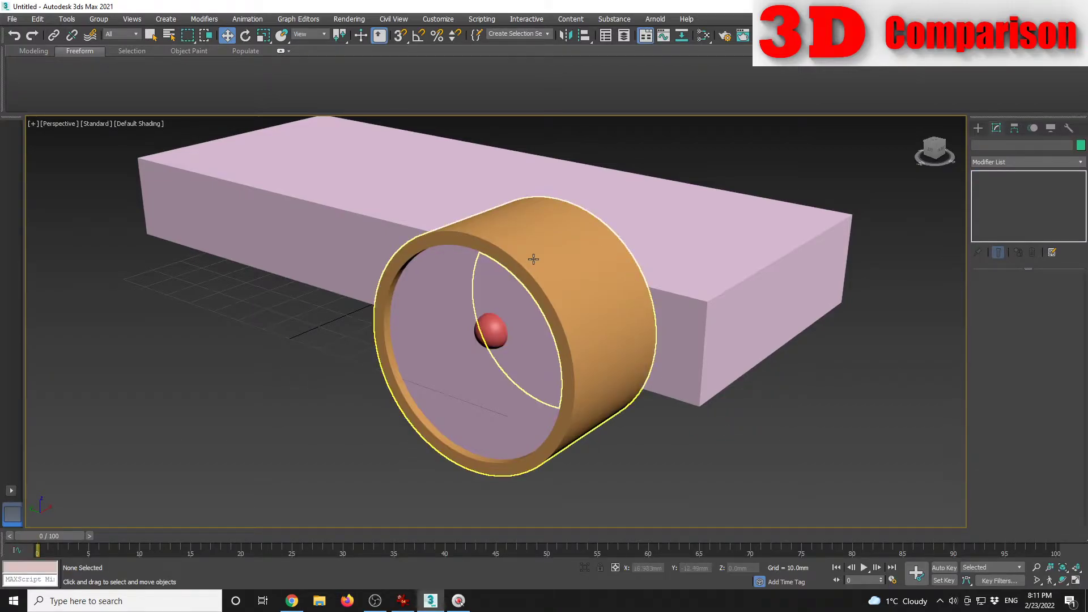
# Step: Align the half-sphere hub to the wheel cylinder, pivot point to pivot point, in Y and Z position only
pyautogui.click(491, 332)
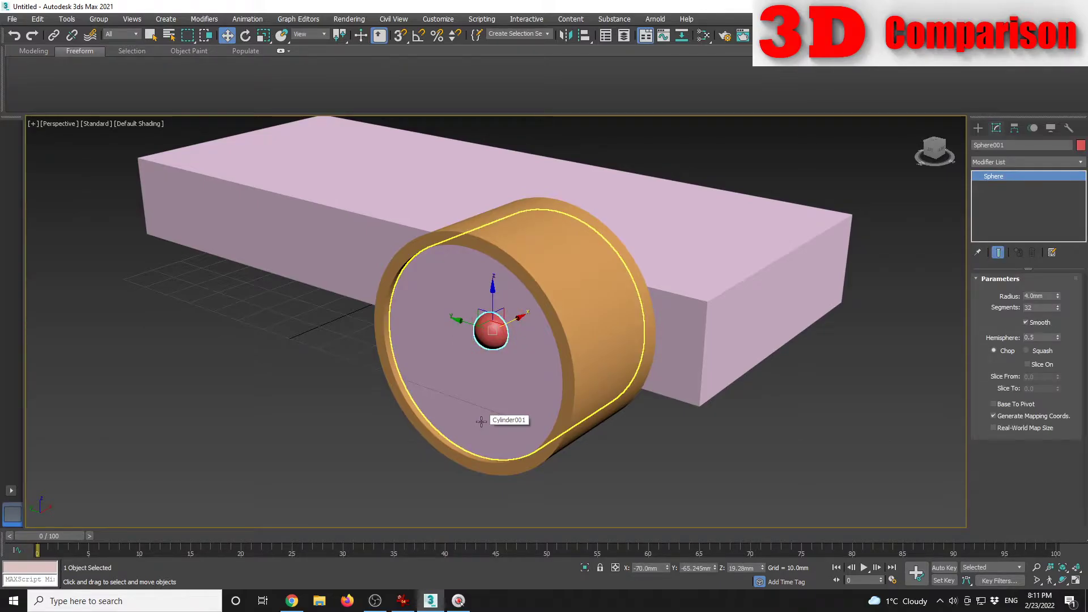
pyautogui.hotkey('alt', 'a')
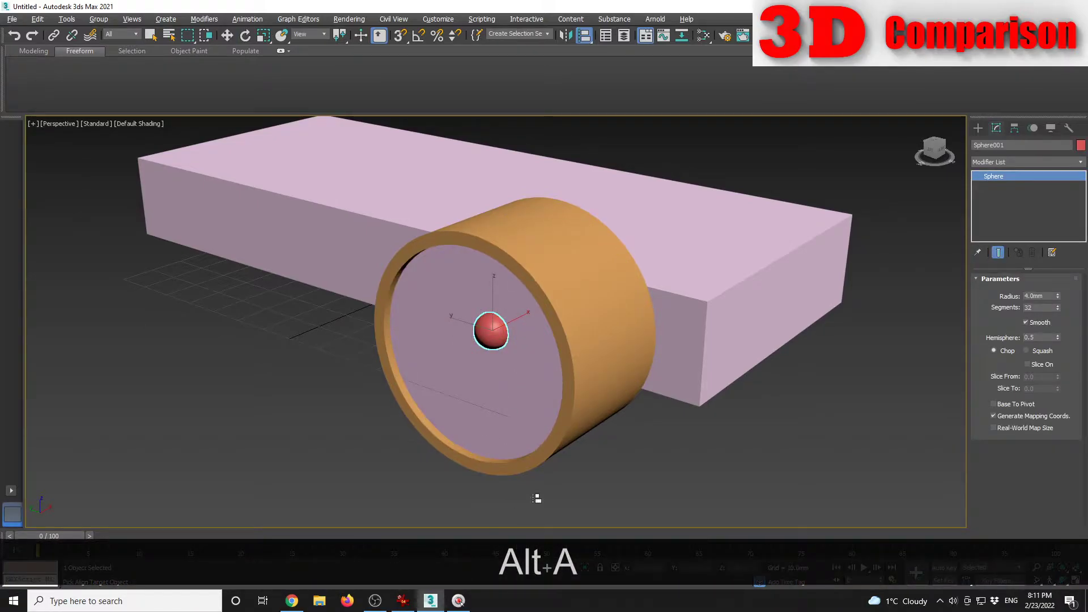
pyautogui.click(473, 383)
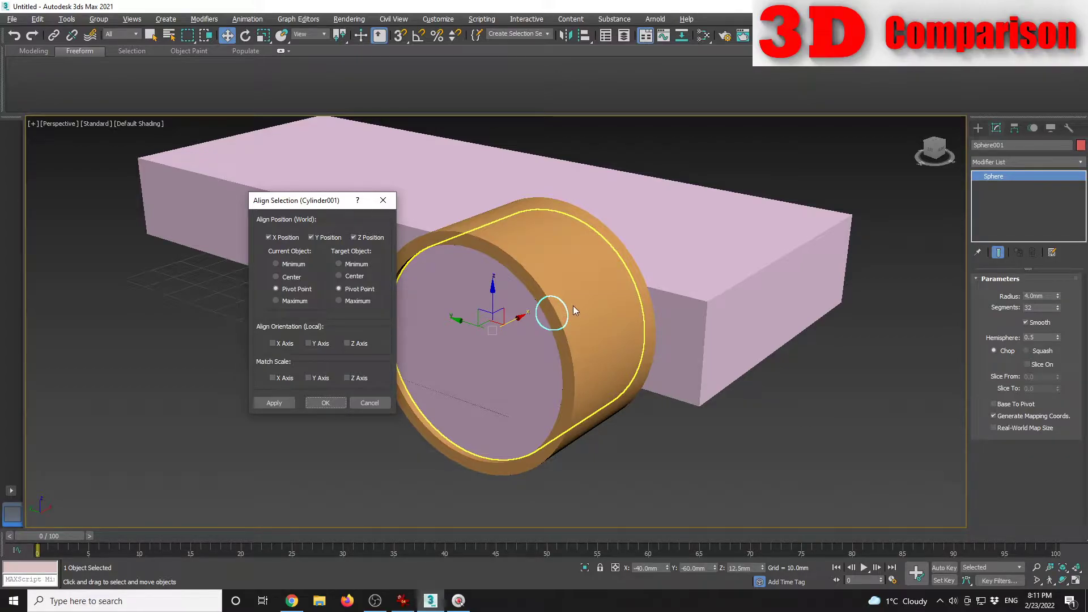
pyautogui.click(287, 238)
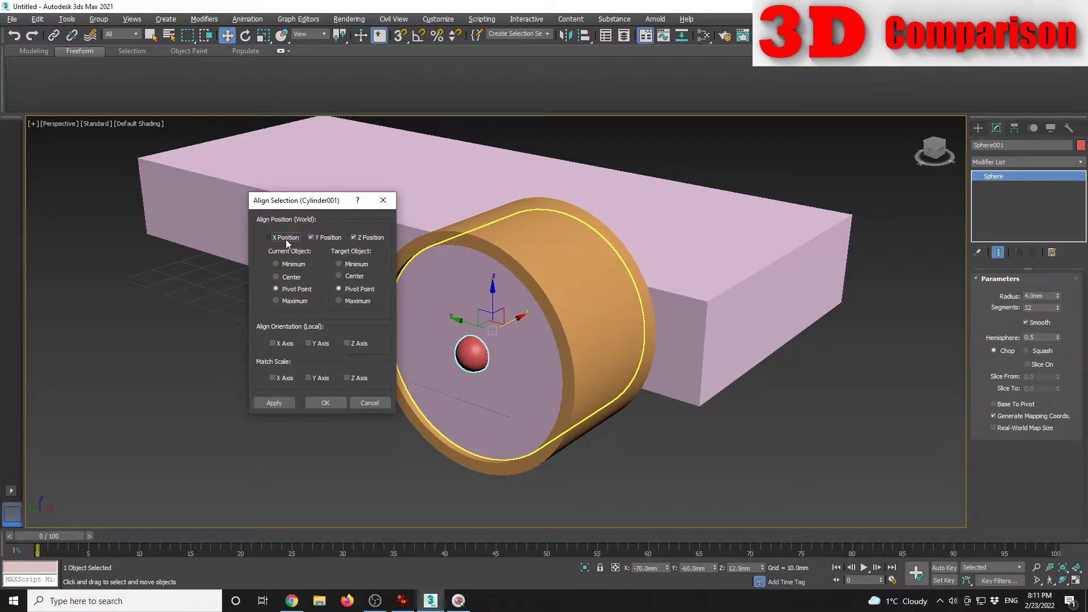
pyautogui.click(320, 403)
pyautogui.keyDown('alt'); pyautogui.moveTo(316, 403); pyautogui.dragTo(345, 410, button='middle'); pyautogui.keyUp('alt')
pyautogui.click(346, 410)
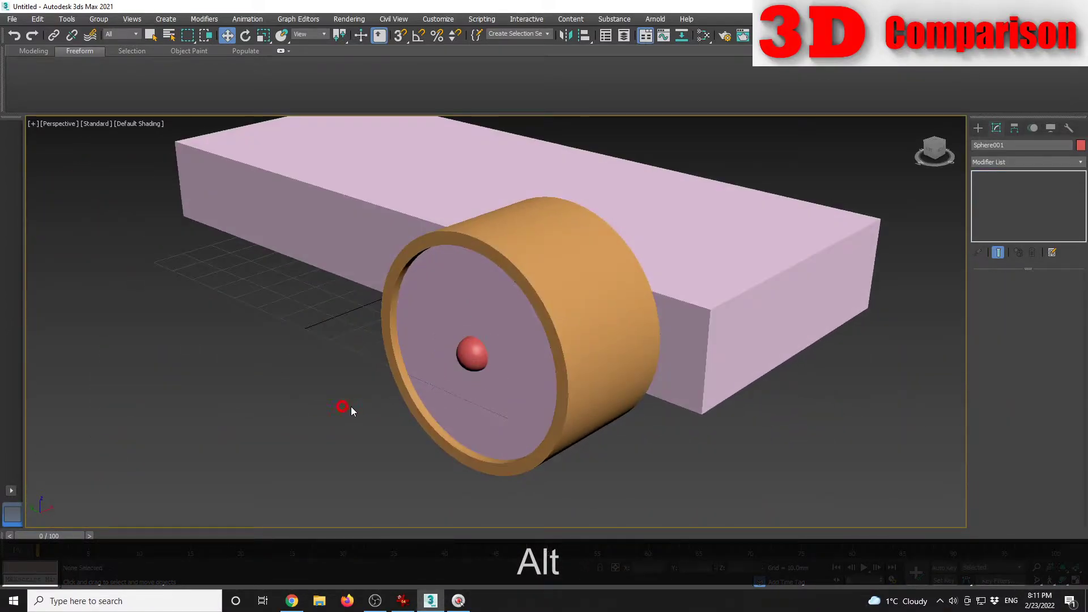
# Step: Select the wheel's cylinder, tube and hub without the chassis box, and clone them as one Copy along the Y axis to the box's other end
pyautogui.scroll(-3, 379, 363)
pyautogui.moveTo(361, 358); pyautogui.dragTo(406, 388, button='middle')
pyautogui.click(402, 601)
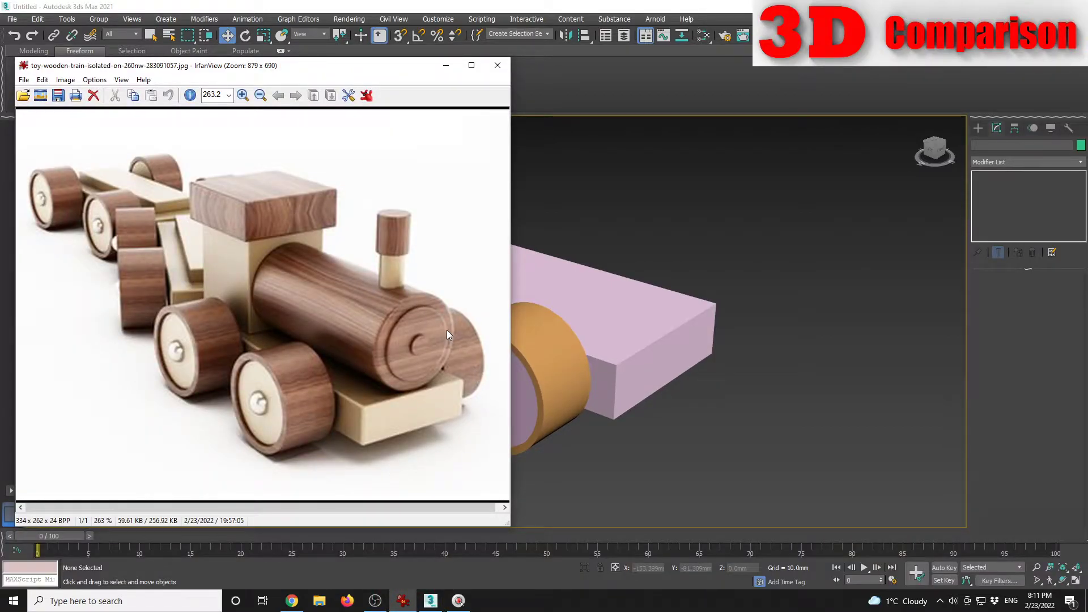
pyautogui.click(723, 266)
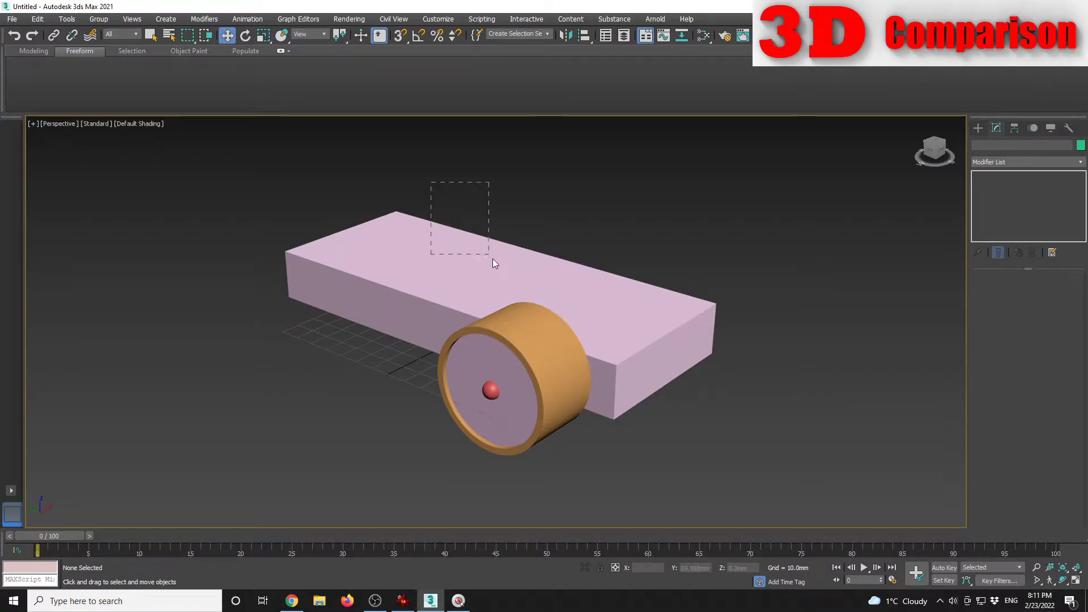
pyautogui.moveTo(576, 362); pyautogui.dragTo(690, 495)
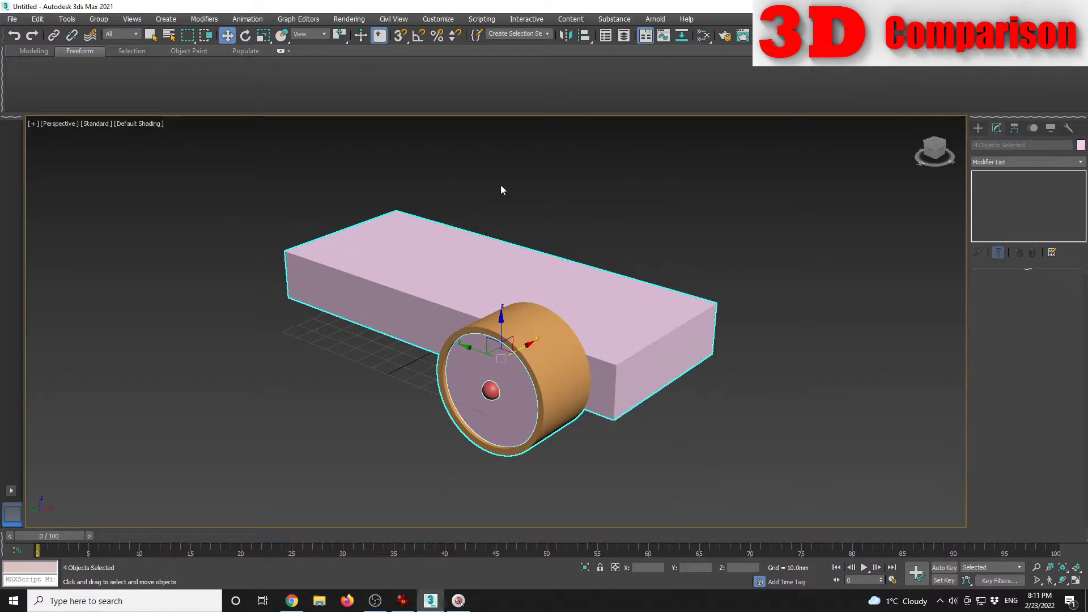
pyautogui.press('alt')
pyautogui.keyDown('alt'); pyautogui.moveTo(512, 178); pyautogui.dragTo(446, 240); pyautogui.keyUp('alt')
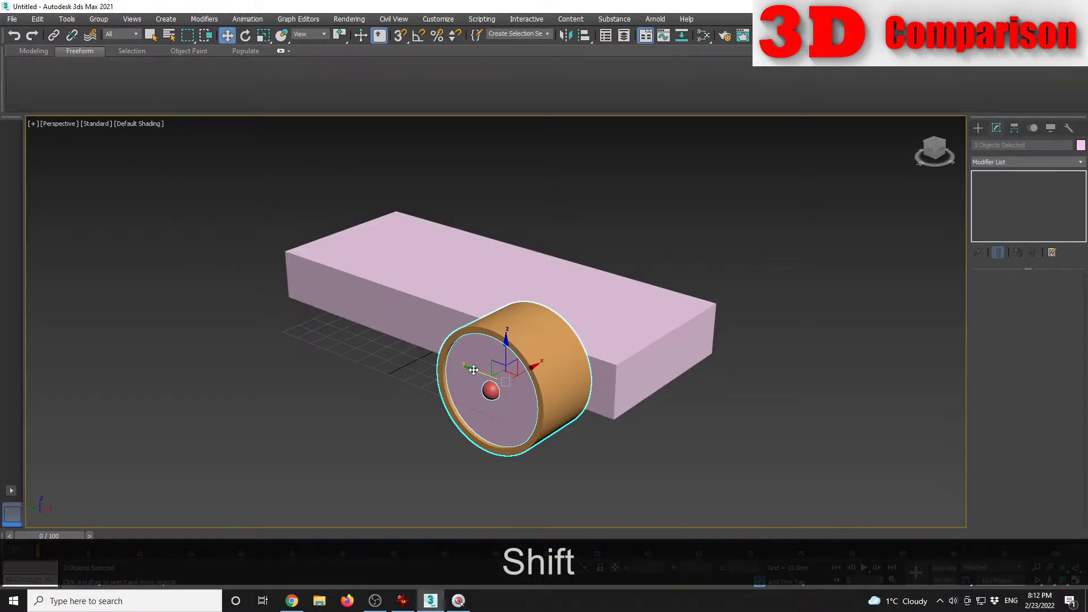
pyautogui.keyDown('shift'); pyautogui.moveTo(474, 370); pyautogui.dragTo(301, 304); pyautogui.keyUp('shift')
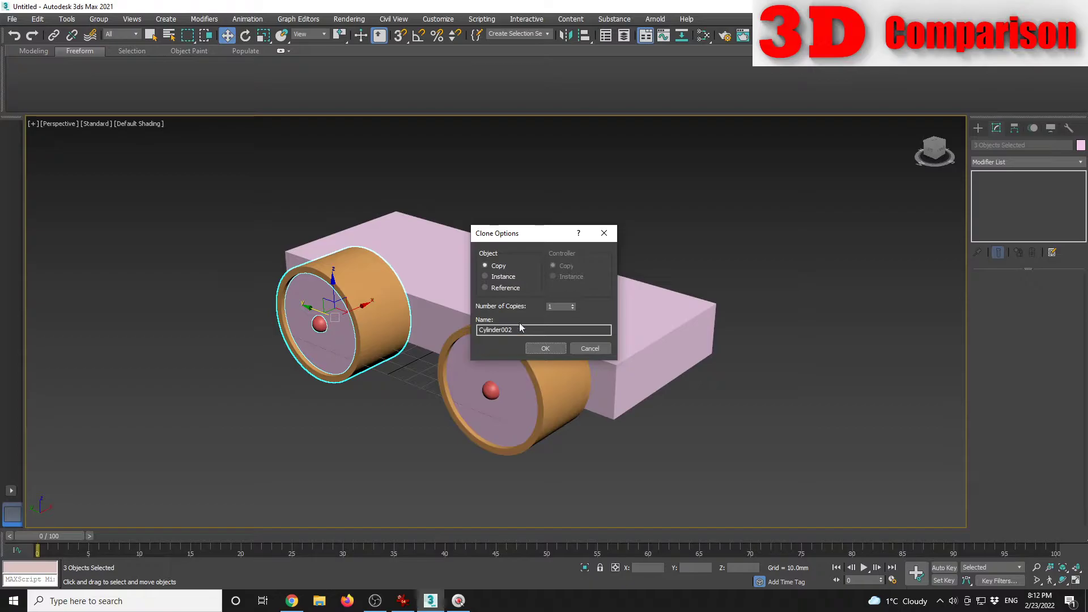
pyautogui.click(543, 349)
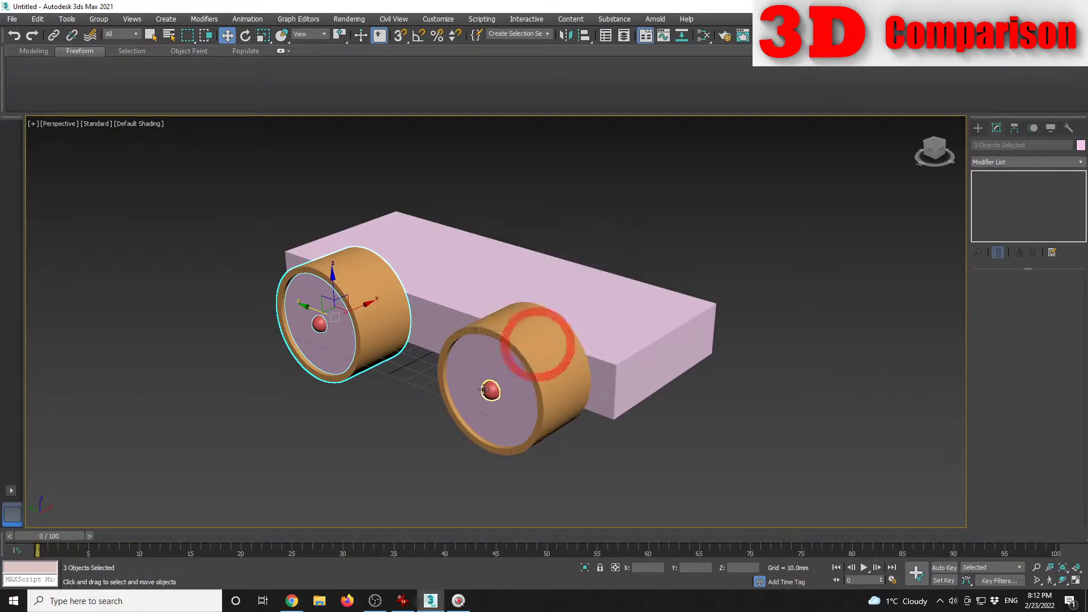
# Step: Switch to a straight side view and group the copied wheel's three parts under the name wheel
pyautogui.click(932, 154)
pyautogui.moveTo(404, 262); pyautogui.dragTo(452, 281, button='middle')
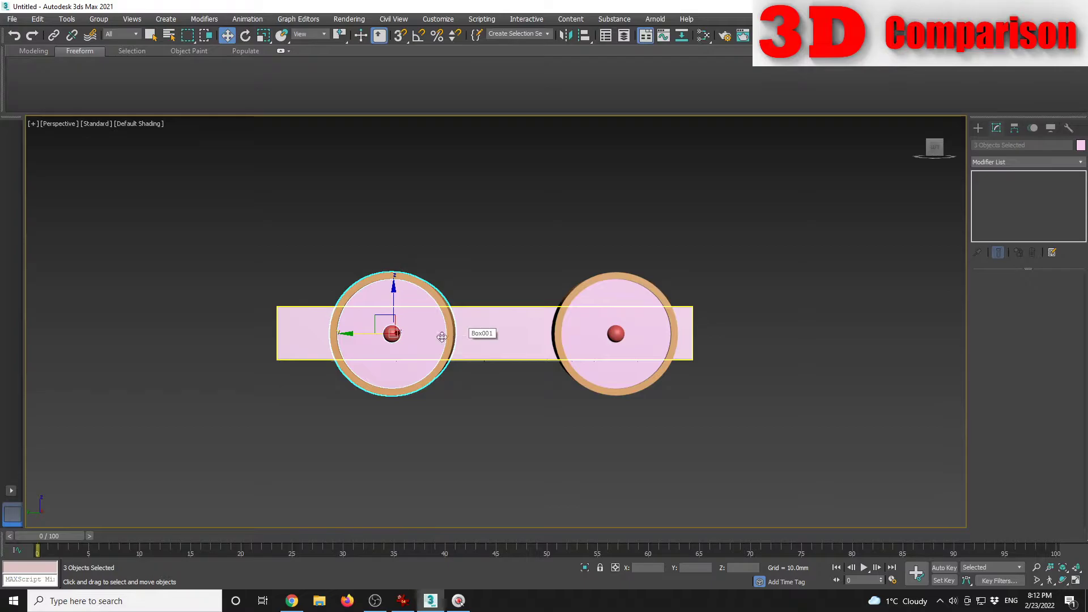
pyautogui.click(99, 18)
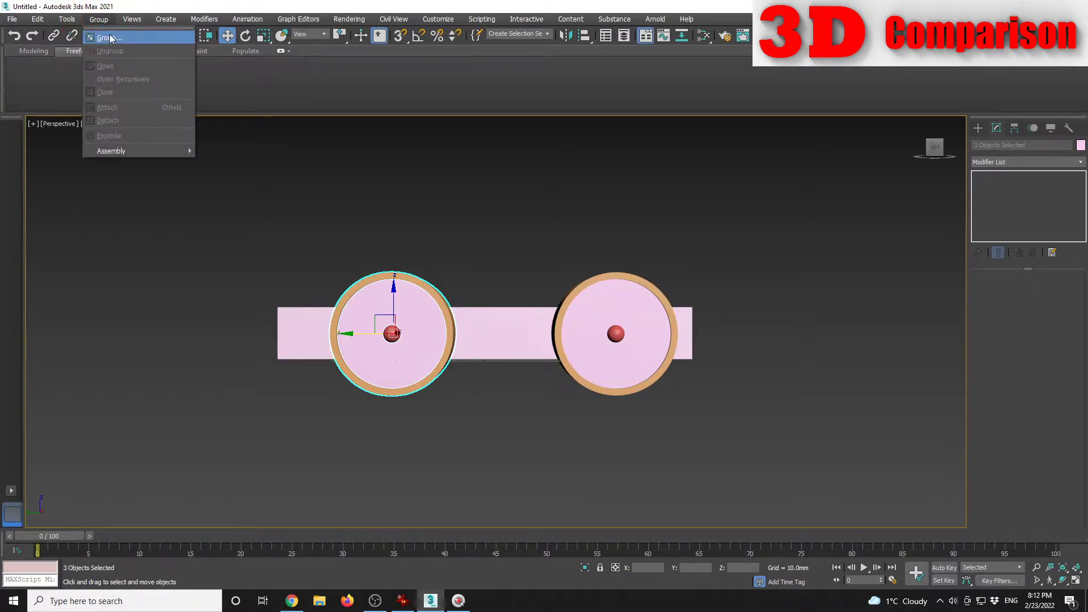
pyautogui.click(109, 38)
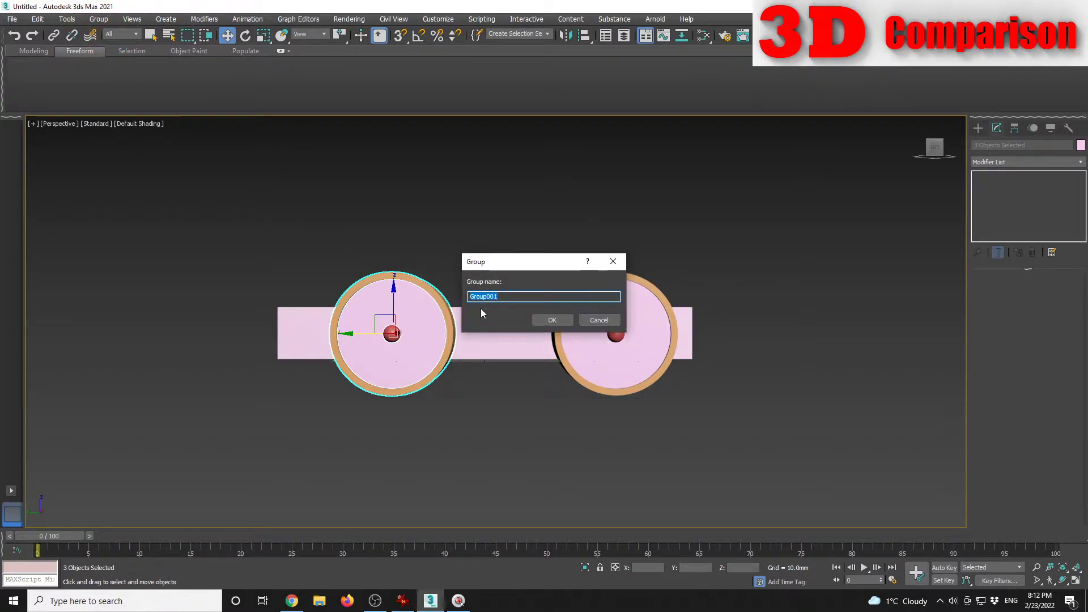
pyautogui.write('wheel')
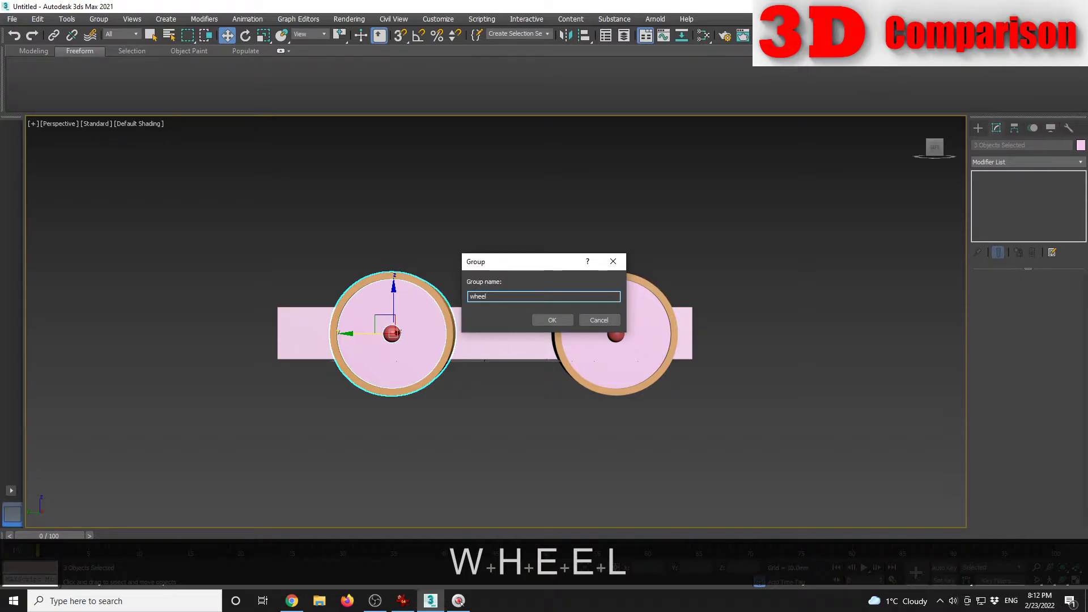
pyautogui.press('Return')
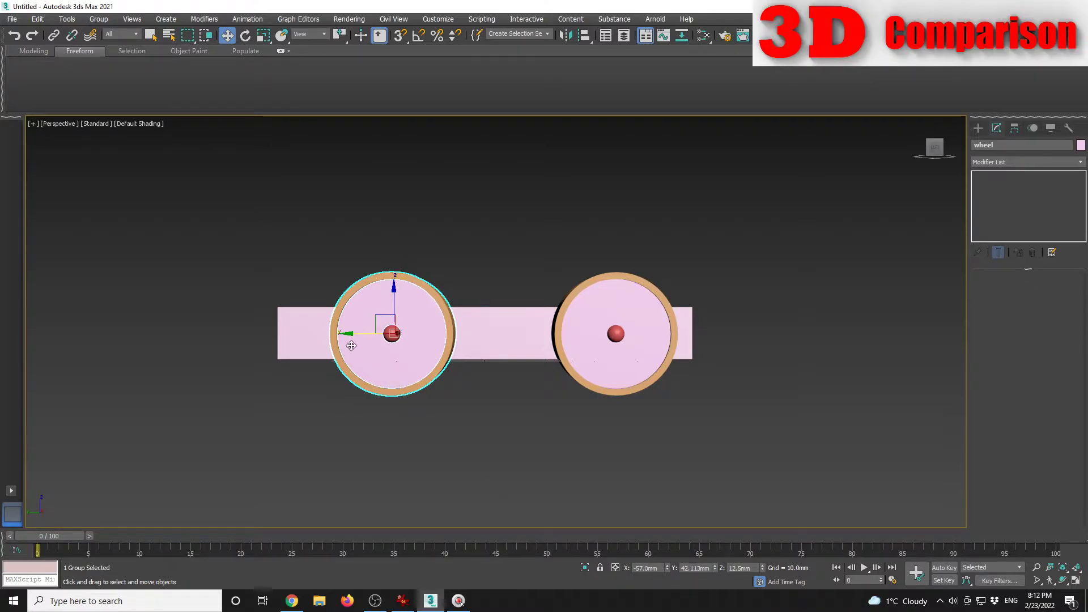
# Step: Move the wheel group further towards its end of the chassis box, set its Y position to 50 mm, and deselect it
pyautogui.moveTo(347, 338); pyautogui.dragTo(320, 334)
pyautogui.click(696, 567)
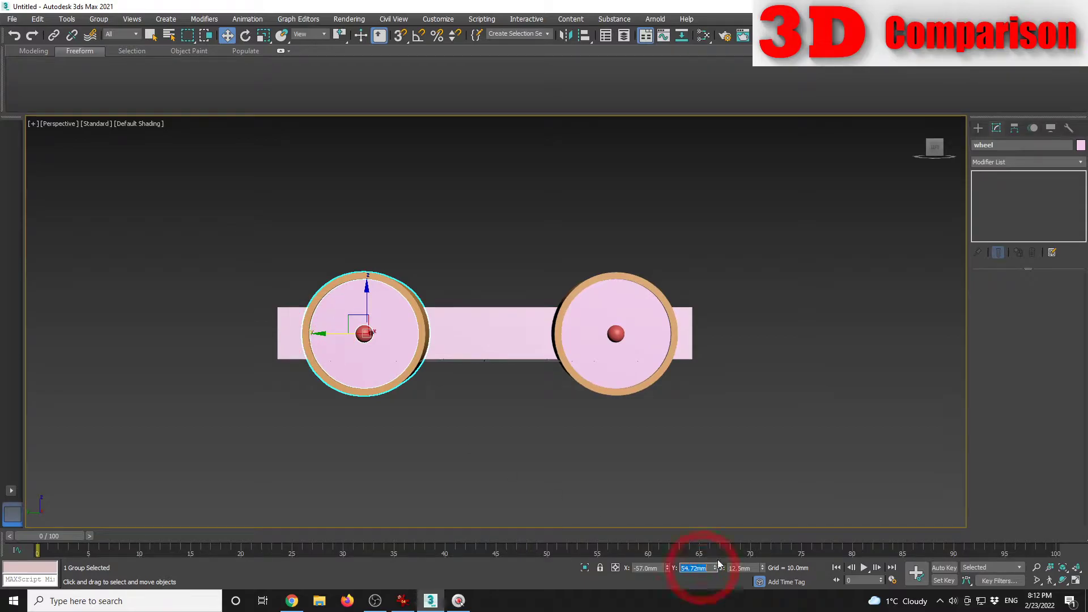
pyautogui.write('50')
pyautogui.press('Return')
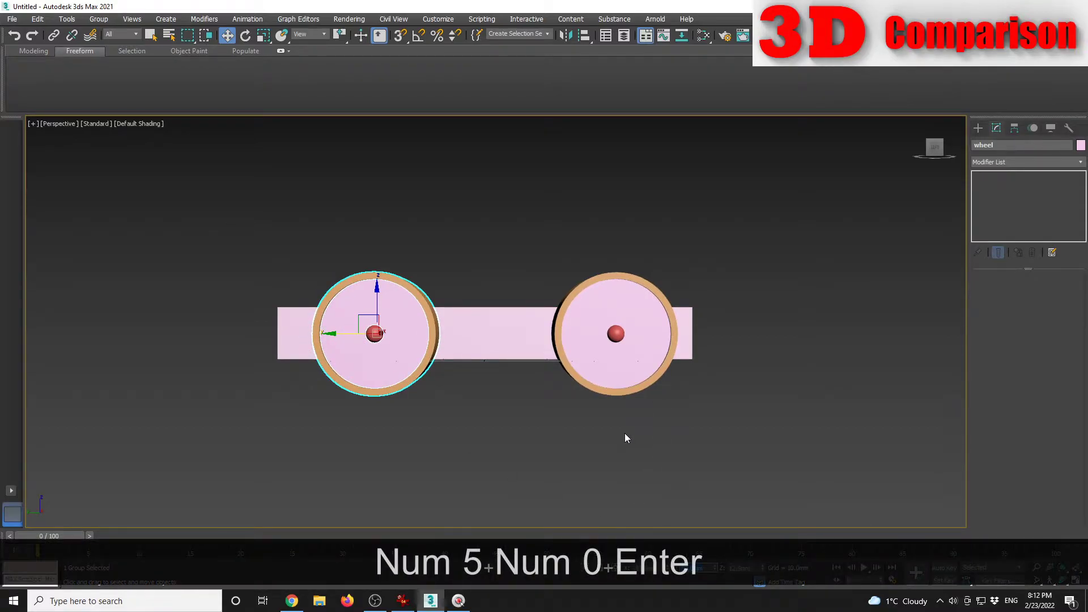
pyautogui.click(505, 454)
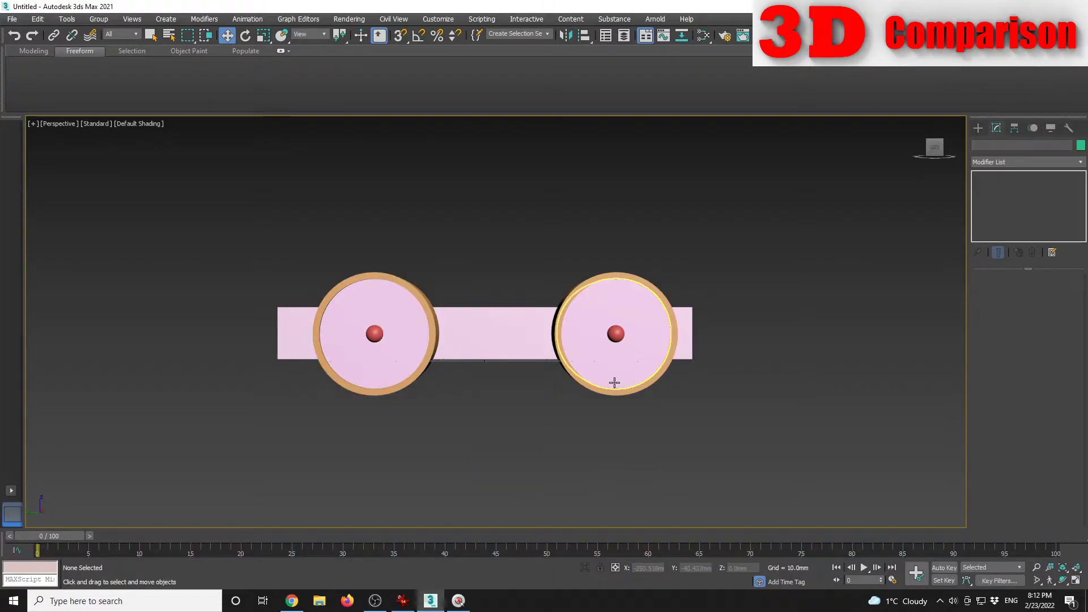
# Step: Select the other wheel's cylinder, tube and hub without the chassis box, and group them under the name wheel1
pyautogui.moveTo(701, 433); pyautogui.dragTo(700, 433)
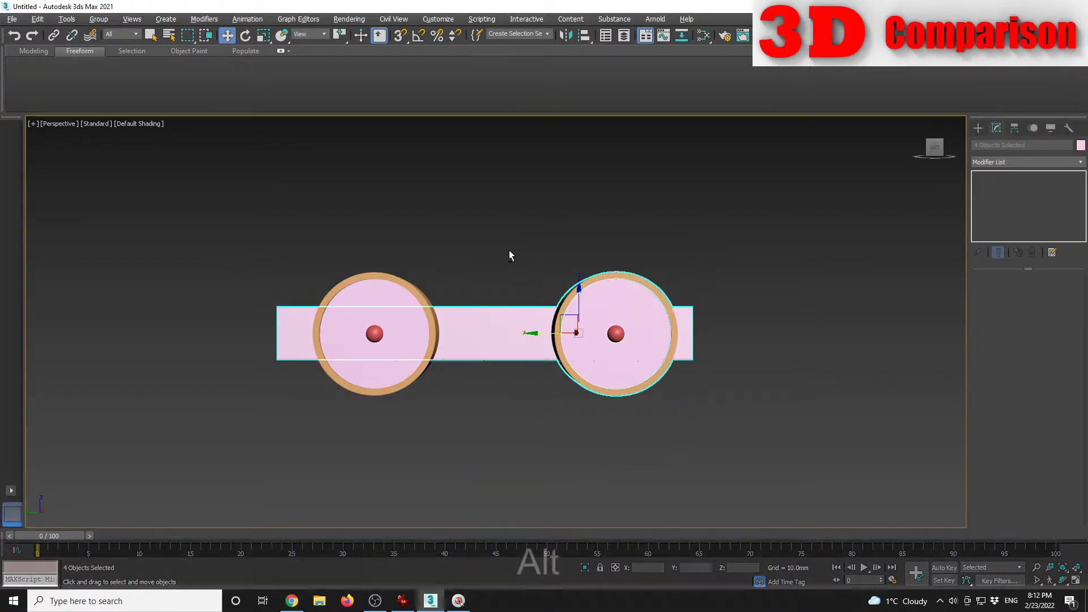
pyautogui.keyDown('alt'); pyautogui.click(508, 357); pyautogui.keyUp('alt')
pyautogui.click(99, 19)
pyautogui.click(103, 39)
pyautogui.write('wheel1')
pyautogui.press('Return')
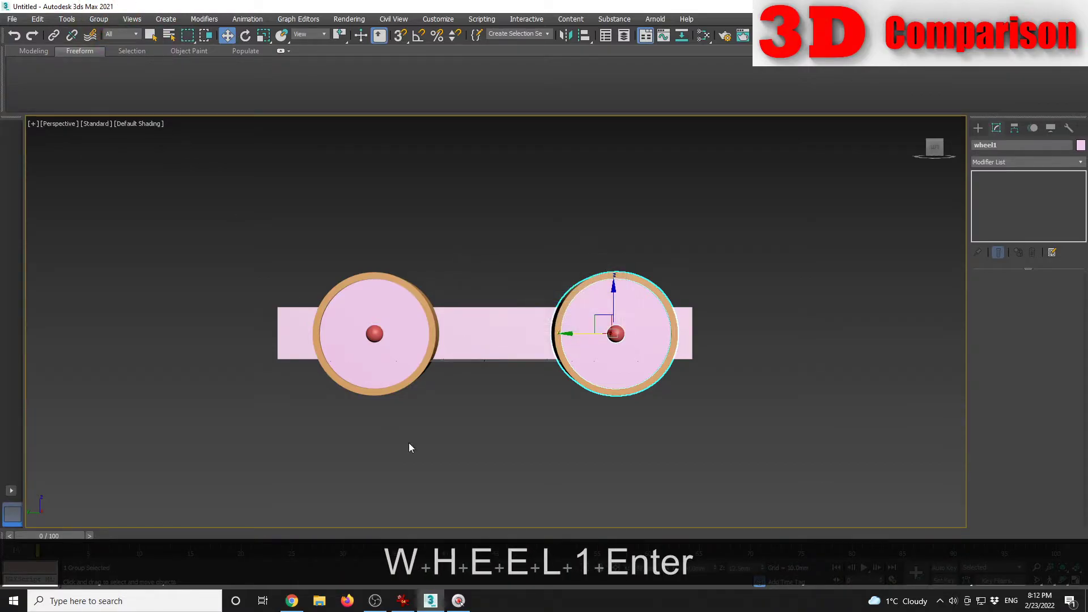
# Step: Shift the wheel1 group inward along the Y axis and try to set its Y position to -50 mm
pyautogui.click(694, 568)
pyautogui.moveTo(567, 333); pyautogui.dragTo(551, 334)
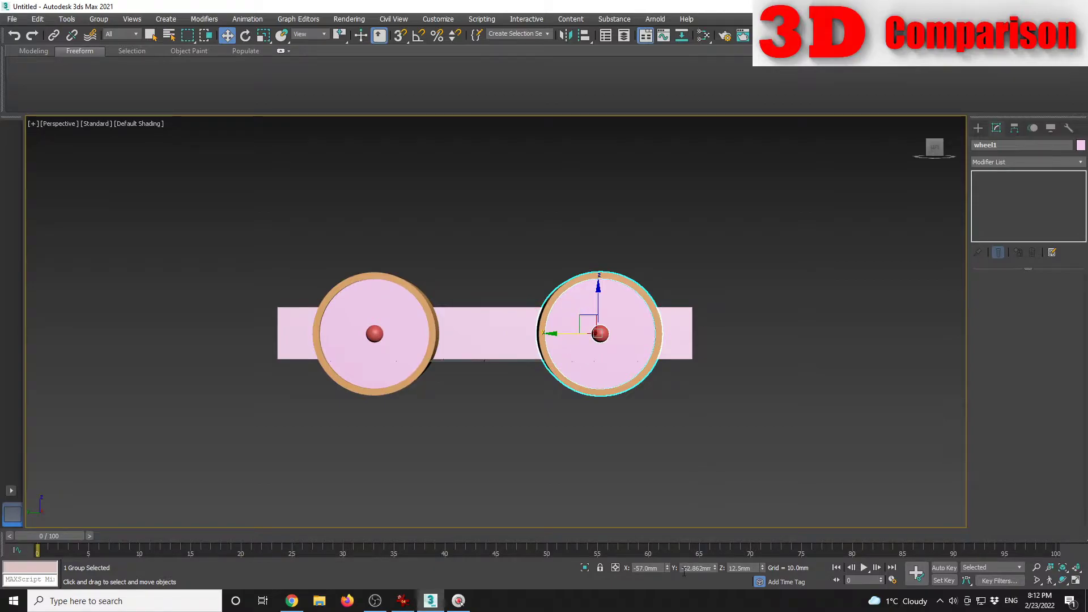
pyautogui.click(706, 568)
pyautogui.write('-50')
pyautogui.press('Return')
pyautogui.click(672, 454)
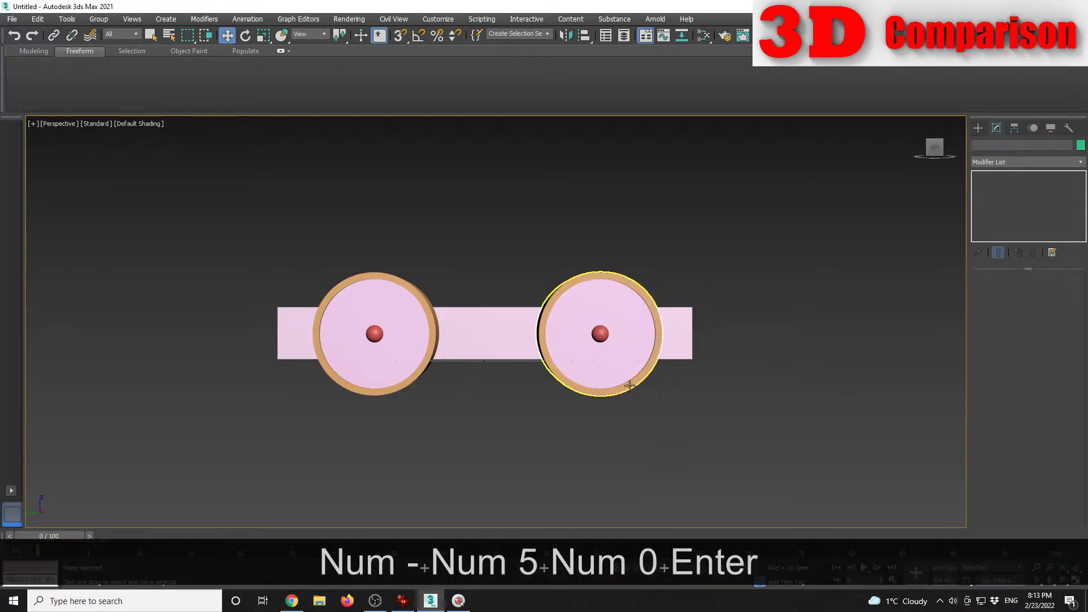
pyautogui.click(645, 359)
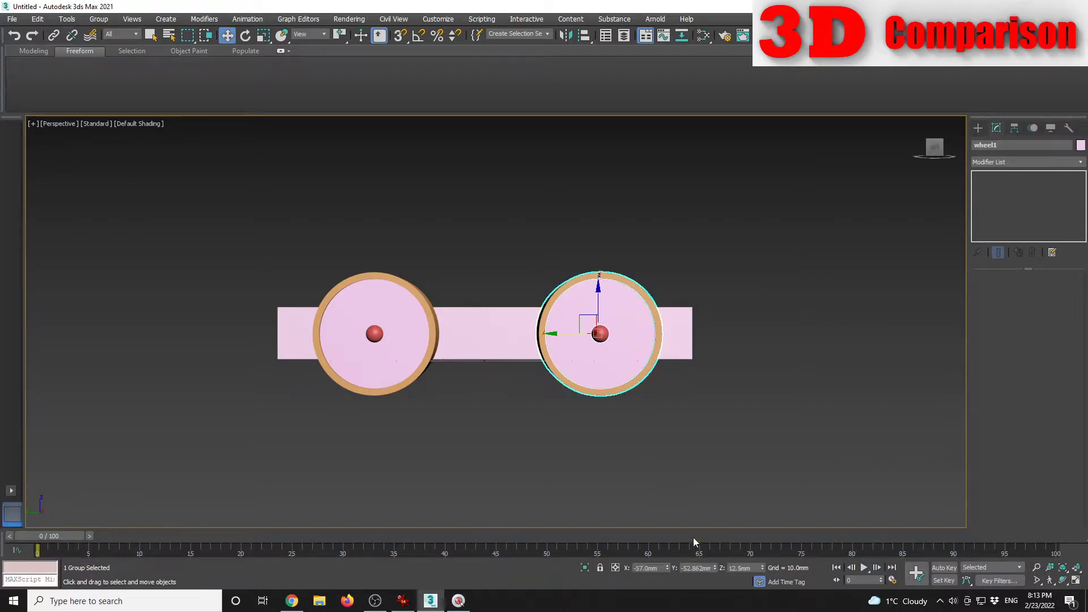
pyautogui.doubleClick(702, 569)
pyautogui.write('-50')
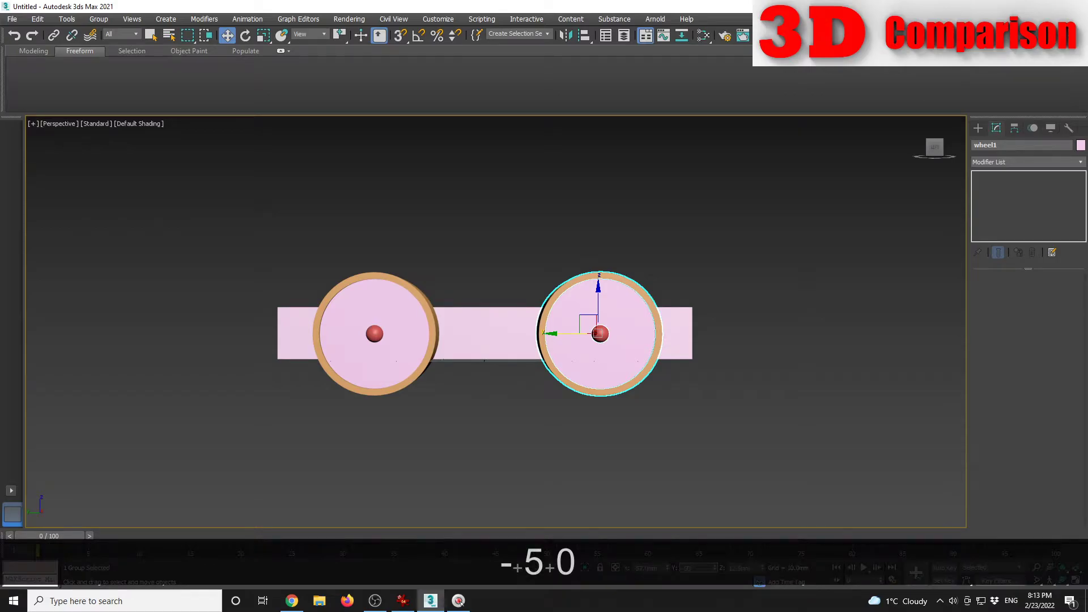
pyautogui.press('Return')
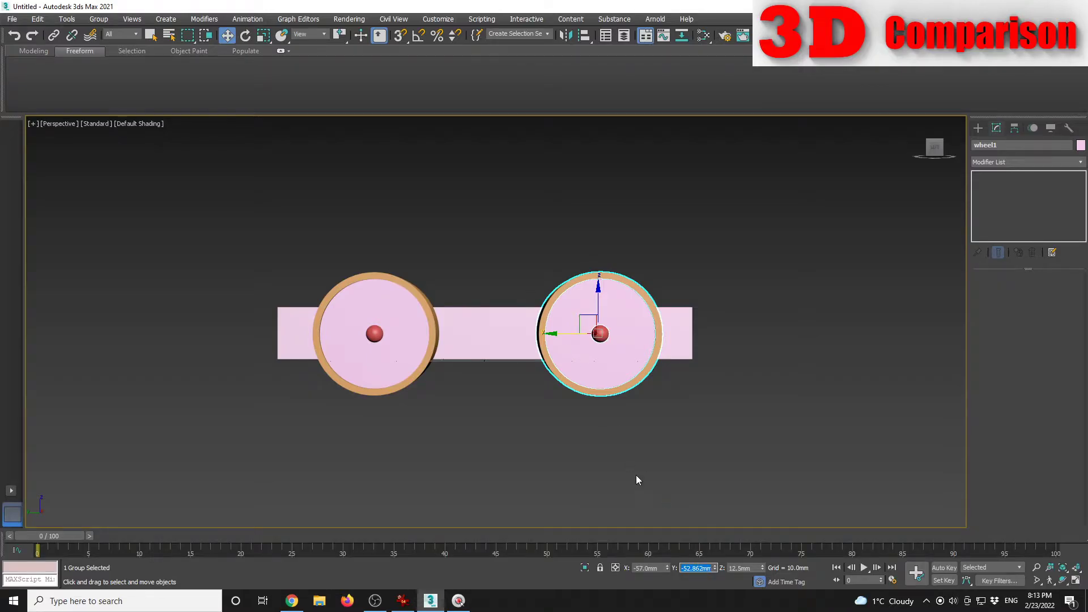
# Step: Set the wheel1 group's Y position to -50 mm and deselect the group
pyautogui.click(702, 568)
pyautogui.press('BackSpace')
pyautogui.press('BackSpace')
pyautogui.press('BackSpace')
pyautogui.write('-50')
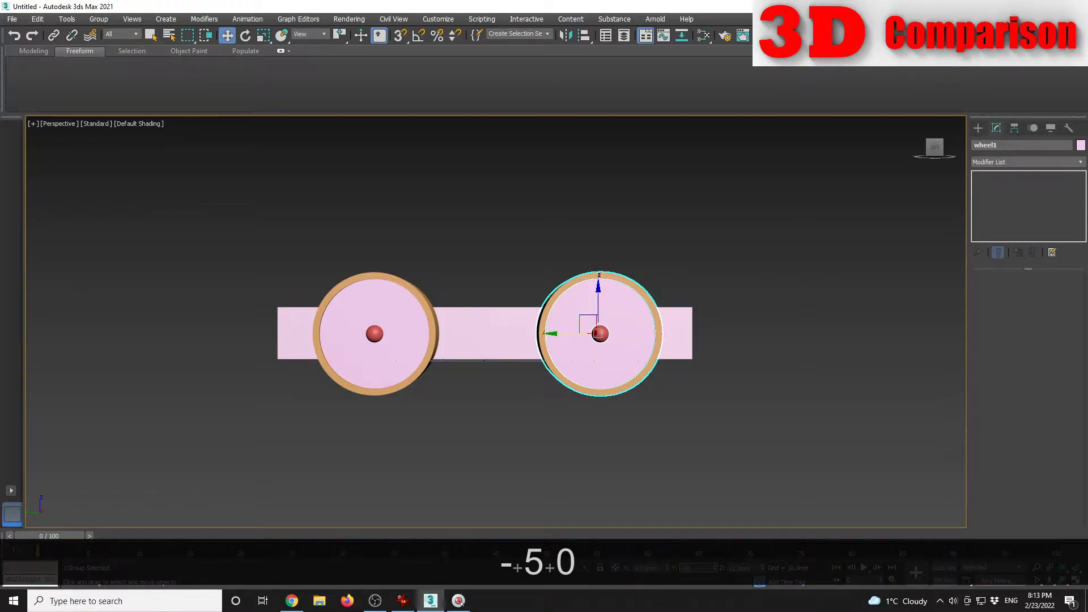
pyautogui.press('Return')
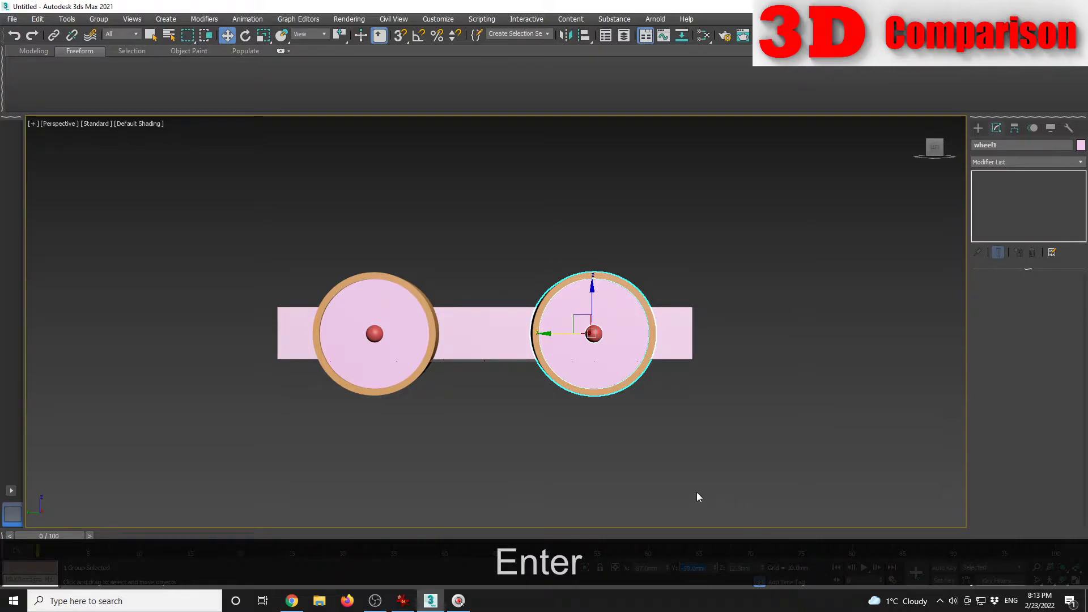
pyautogui.click(698, 568)
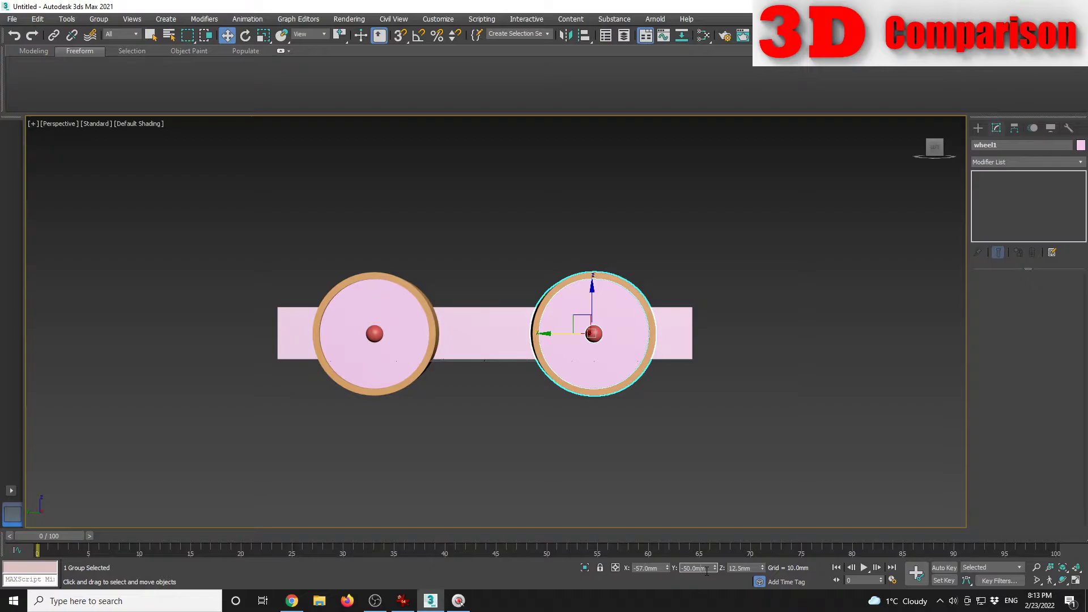
pyautogui.click(471, 408)
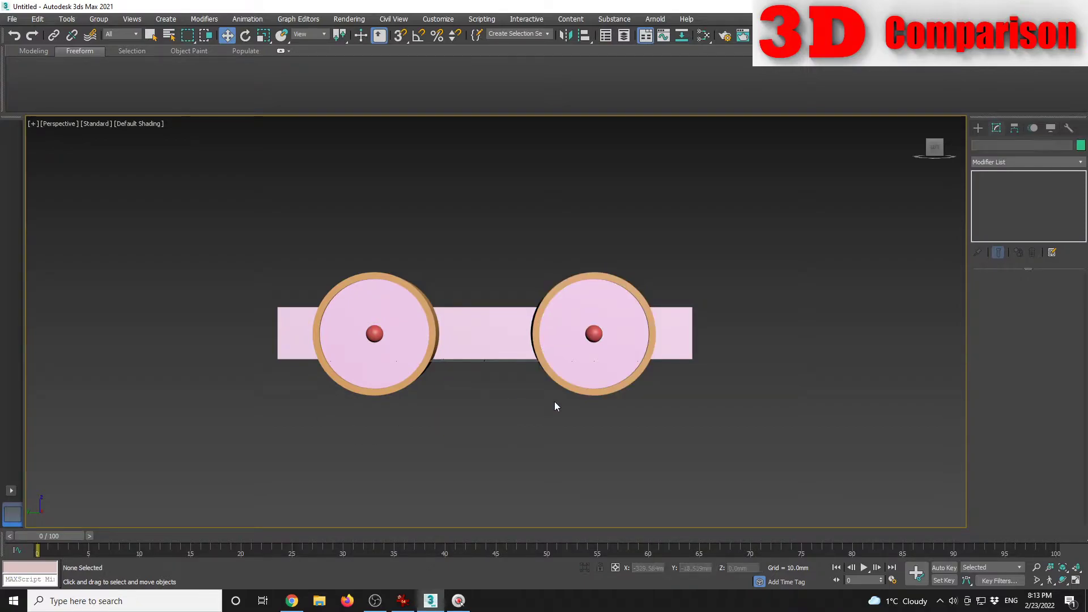
# Step: Select both wheel groups without the chassis box and set up a Mirror of them on the X axis with the Copy option
pyautogui.keyDown('alt'); pyautogui.moveTo(509, 300); pyautogui.dragTo(479, 328, button='middle'); pyautogui.keyUp('alt')
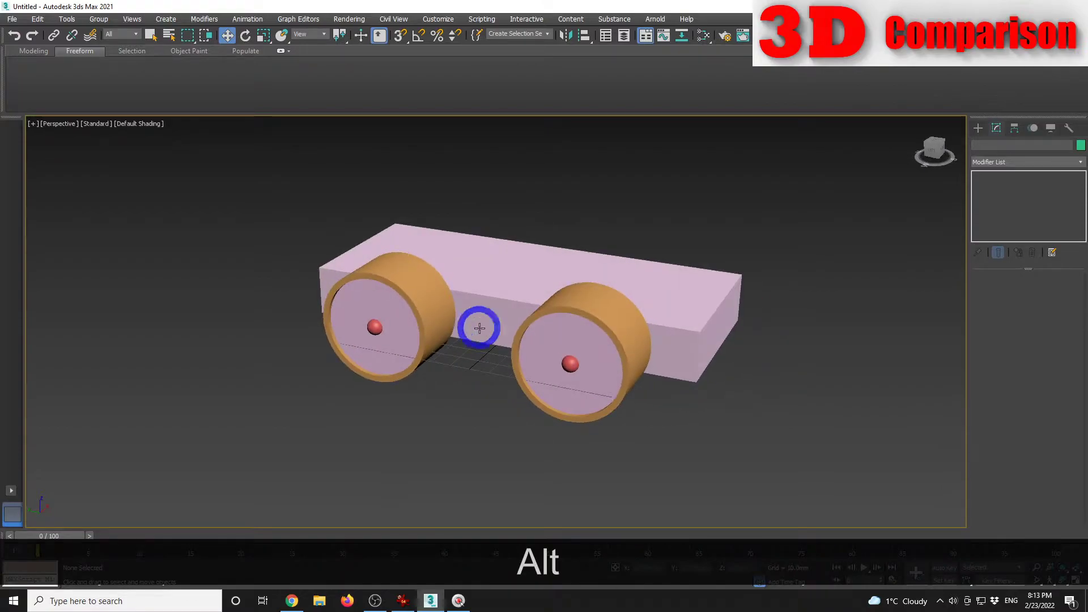
pyautogui.moveTo(308, 170); pyautogui.dragTo(665, 455)
pyautogui.keyDown('alt'); pyautogui.moveTo(794, 403); pyautogui.dragTo(664, 210); pyautogui.keyUp('alt')
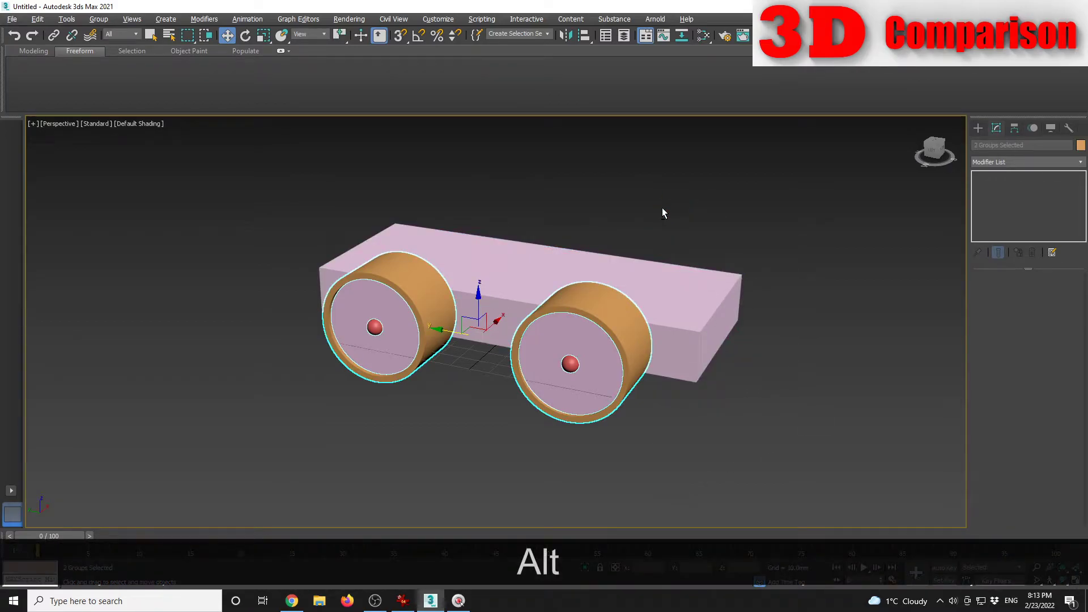
pyautogui.click(565, 36)
pyautogui.moveTo(540, 199); pyautogui.dragTo(724, 222)
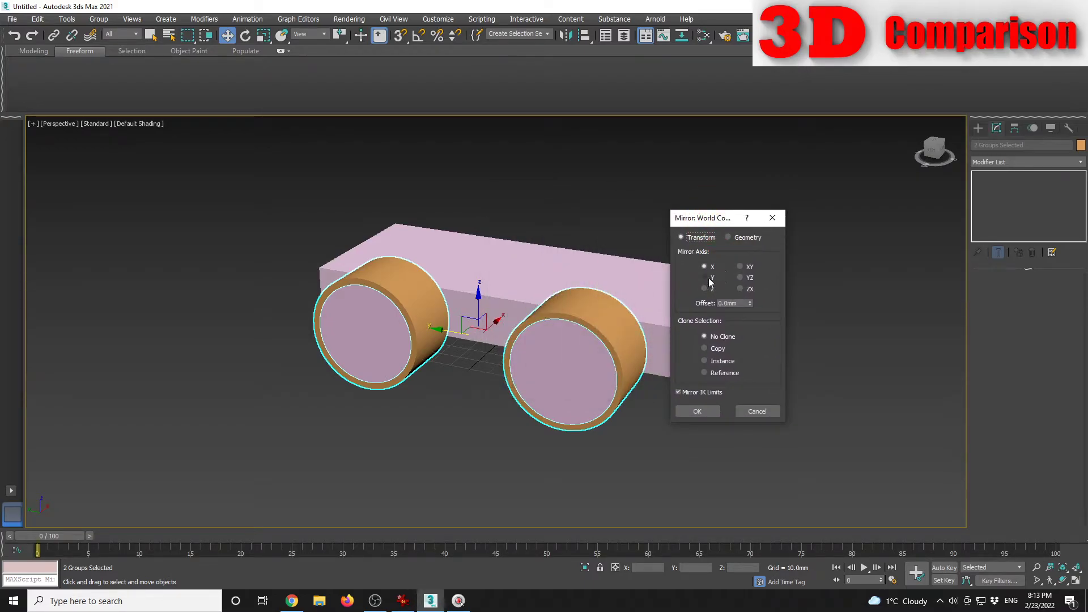
pyautogui.click(718, 349)
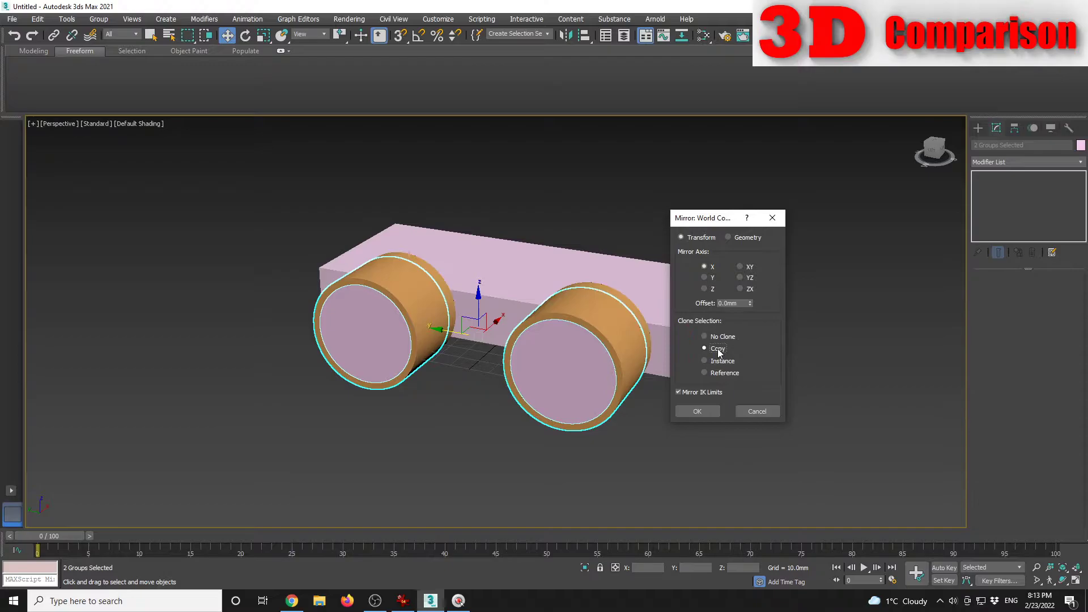
# Step: Try mirror offsets of -110 mm and 110 mm for the copied wheel groups
pyautogui.moveTo(750, 300)
pyautogui.mouseDown()
pyautogui.moveTo(784, 110)
pyautogui.moveTo(731, 304)
pyautogui.mouseUp()
pyautogui.doubleClick(731, 304)
pyautogui.write('-')
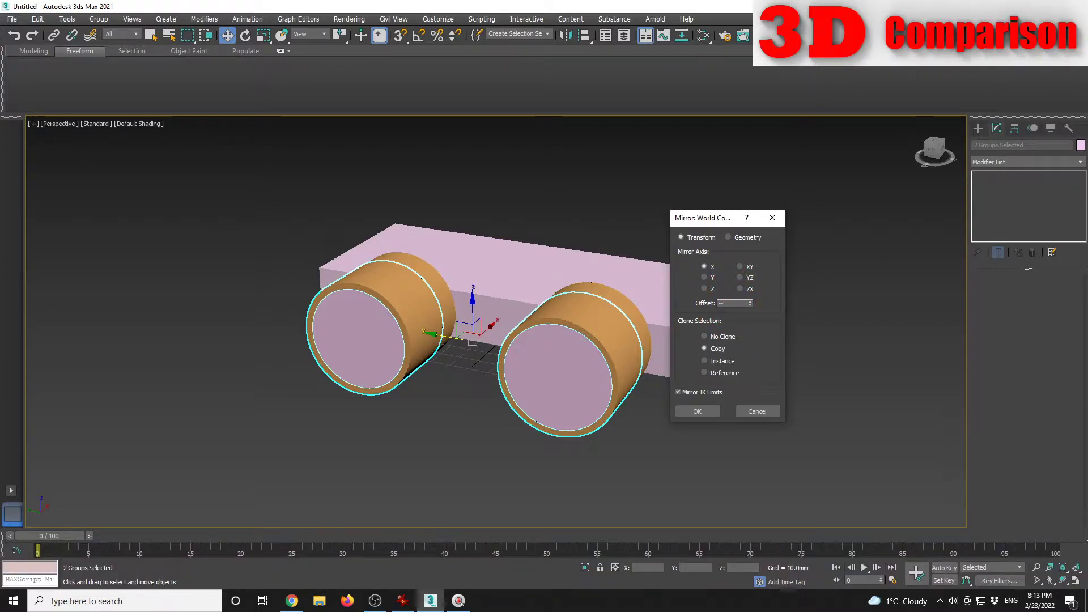
pyautogui.press('BackSpace')
pyautogui.press('BackSpace')
pyautogui.press('BackSpace')
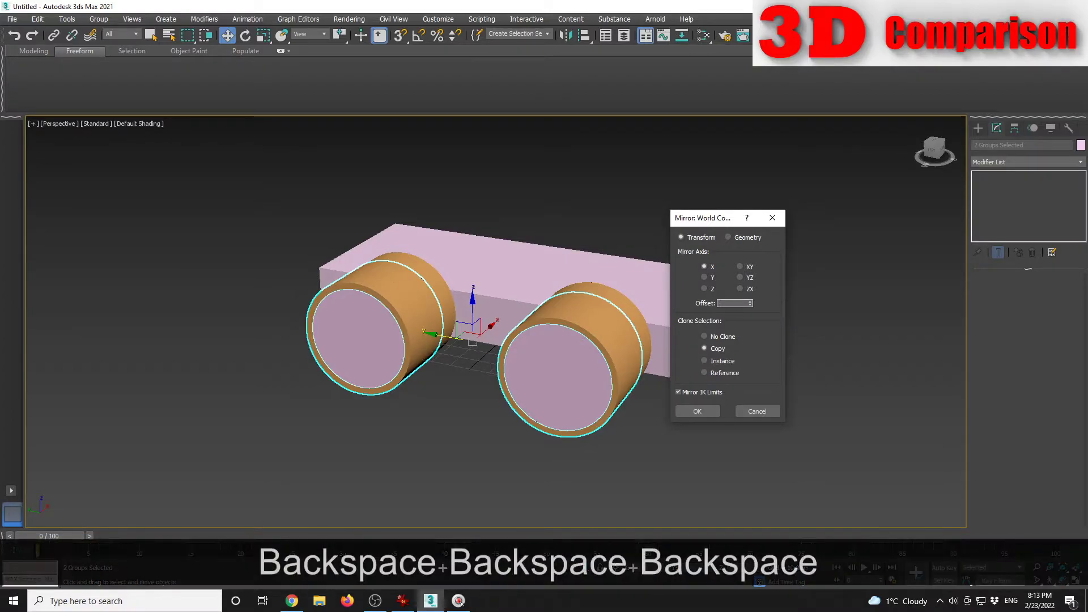
pyautogui.write('-110')
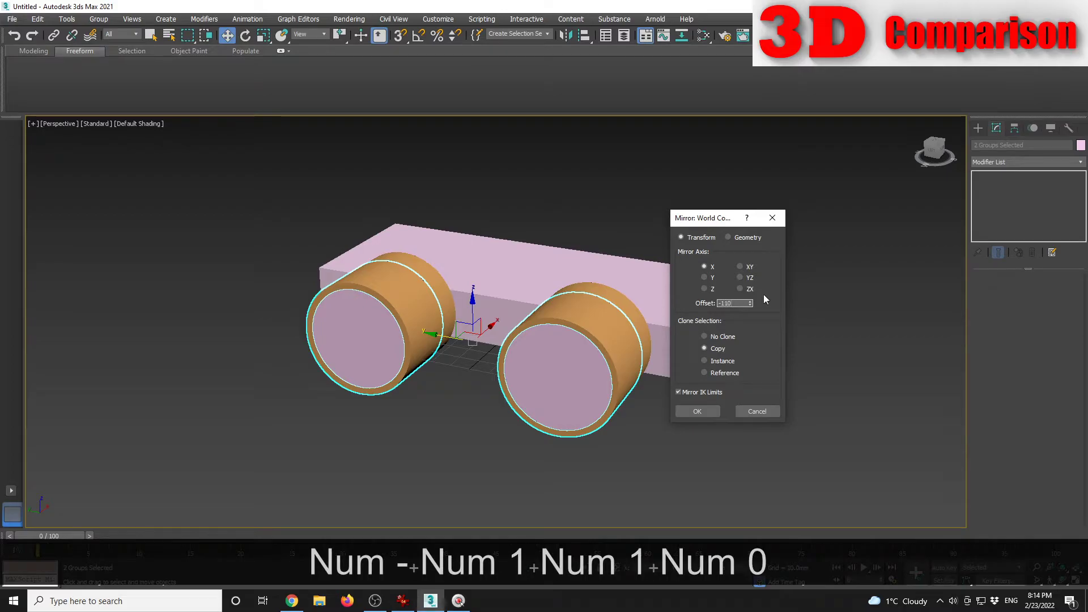
pyautogui.press('Tab')
pyautogui.click(723, 302)
pyautogui.press('BackSpace')
pyautogui.press('Tab')
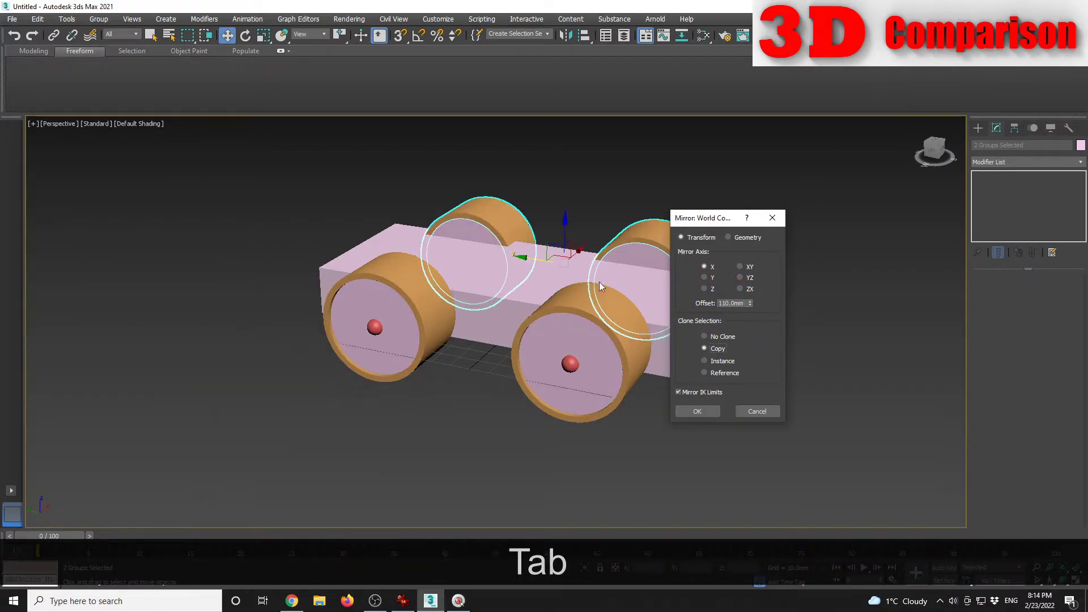
# Step: Set the mirror offset to 120 mm, create the mirrored wheels on the chassis box's opposite side, and deselect them
pyautogui.press('alt')
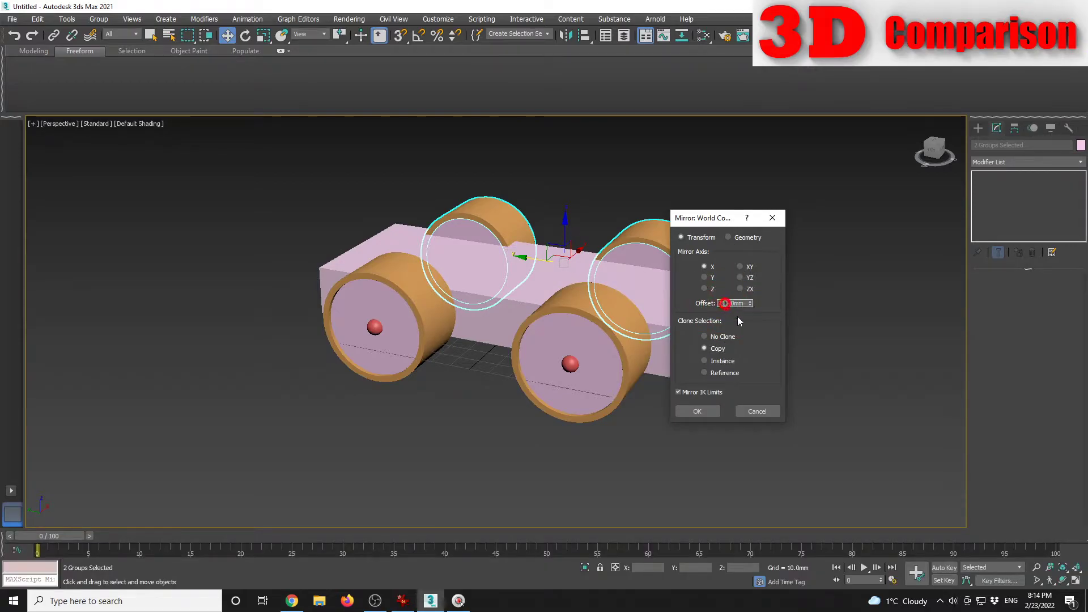
pyautogui.press('BackSpace')
pyautogui.write('2')
pyautogui.press('Tab')
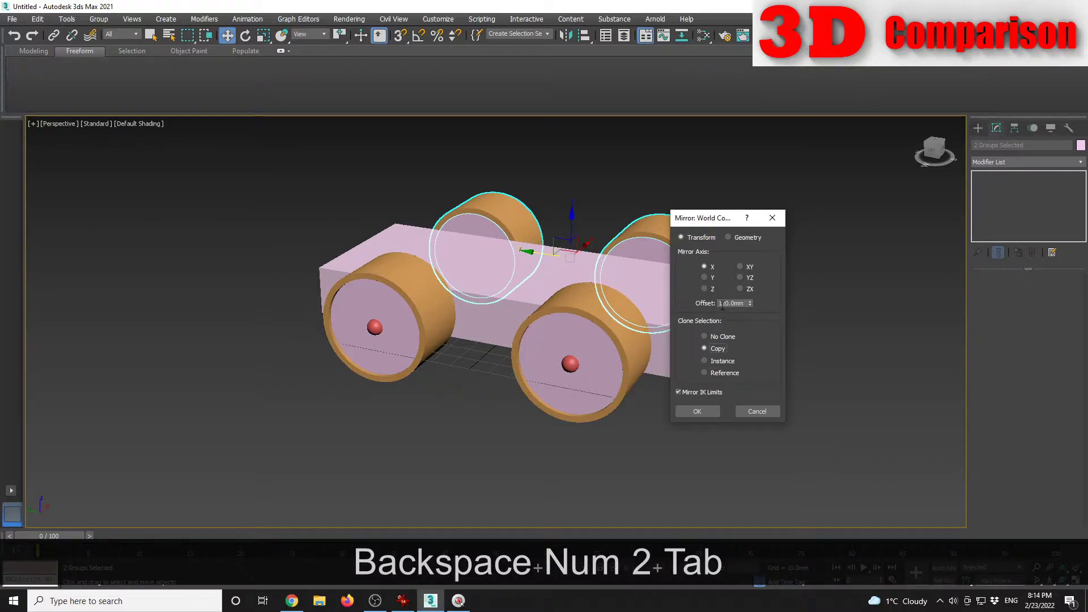
pyautogui.click(697, 412)
pyautogui.click(754, 349)
pyautogui.keyDown('alt'); pyautogui.moveTo(754, 349); pyautogui.dragTo(768, 296, button='middle'); pyautogui.keyUp('alt')
pyautogui.click(638, 323)
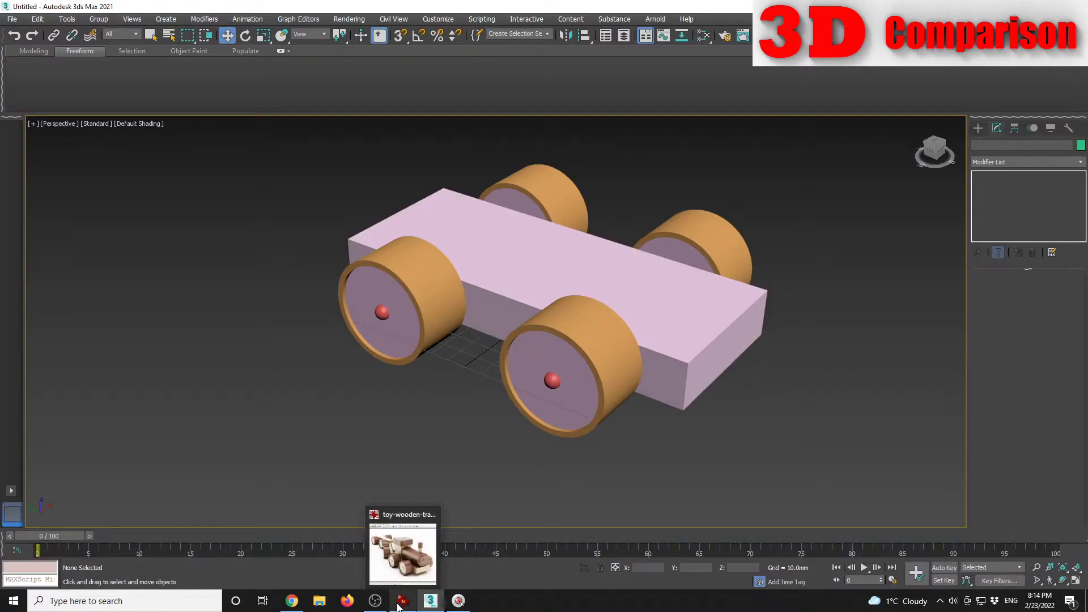
# Step: Check the toy train reference image and clone the chassis box as one Copy raised about 39 mm along the Z axis
pyautogui.click(403, 561)
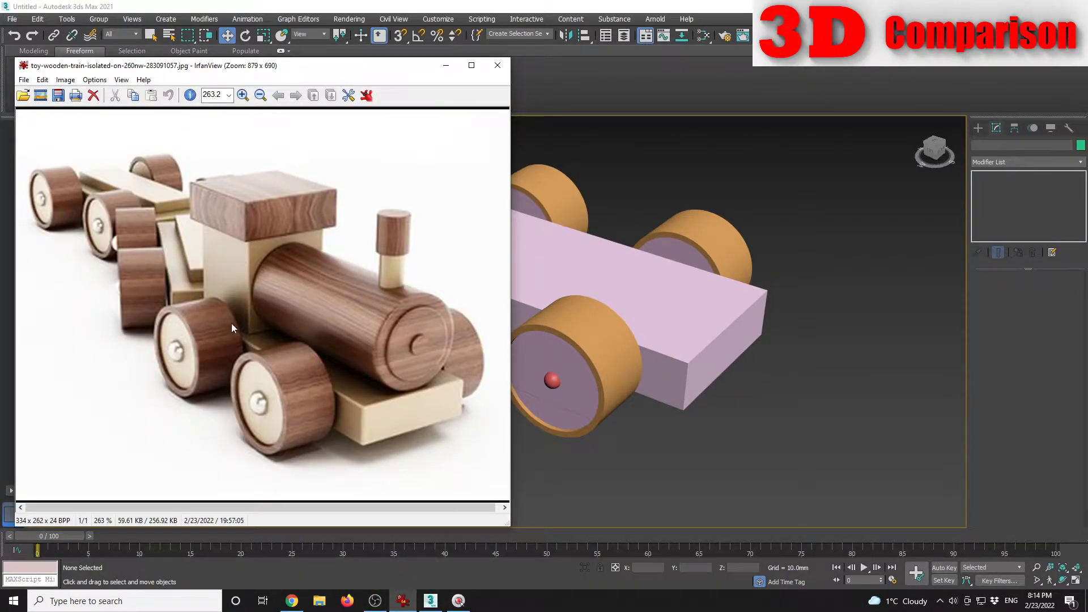
pyautogui.click(658, 311)
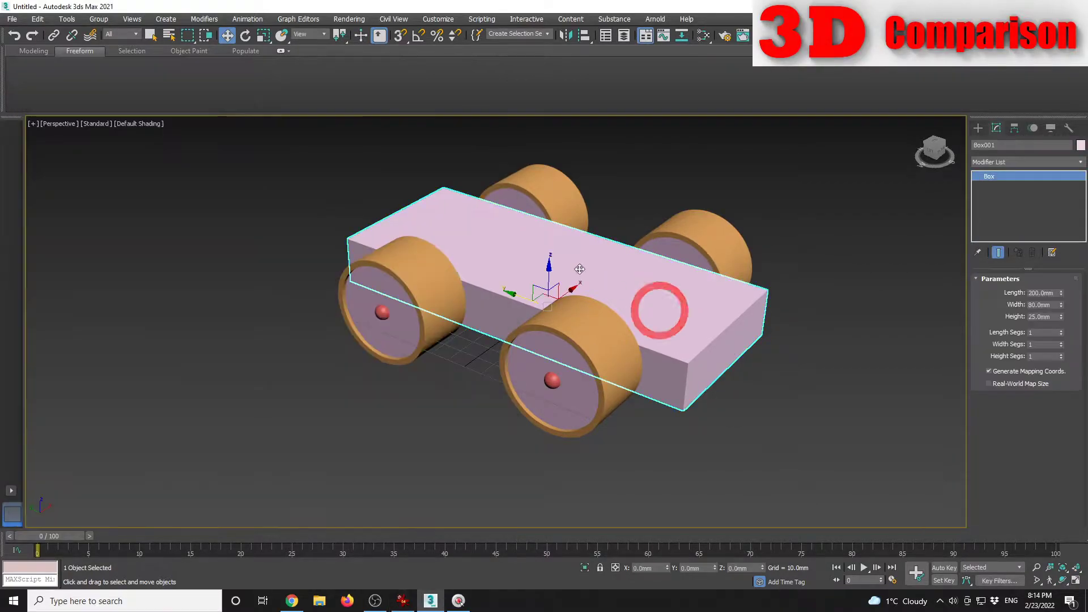
pyautogui.moveTo(590, 274); pyautogui.dragTo(623, 312, button='middle')
pyautogui.keyDown('shift'); pyautogui.moveTo(588, 312); pyautogui.dragTo(588, 238); pyautogui.keyUp('shift')
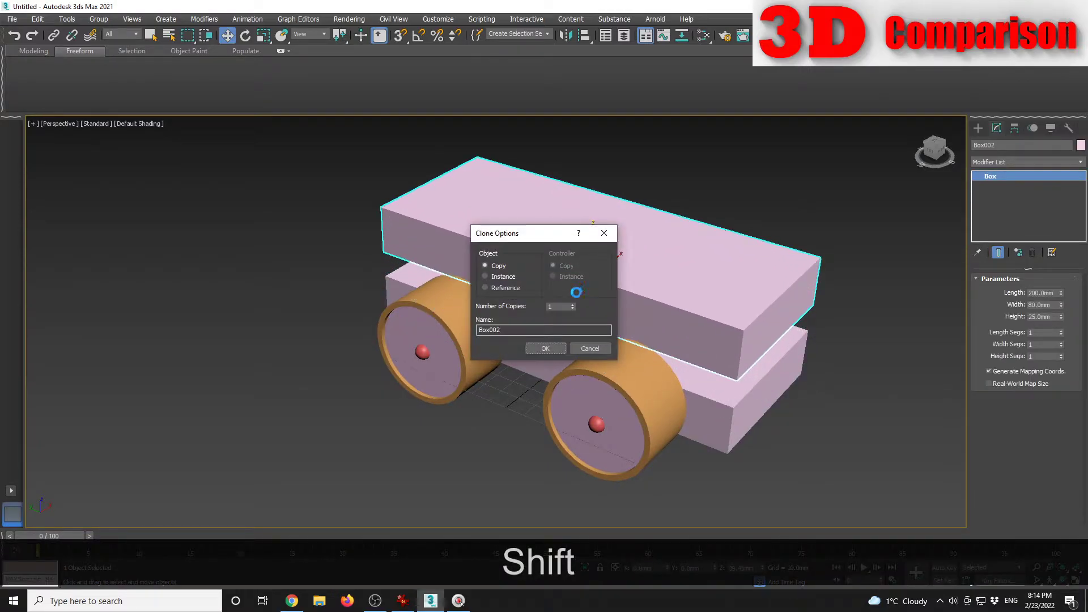
pyautogui.click(546, 348)
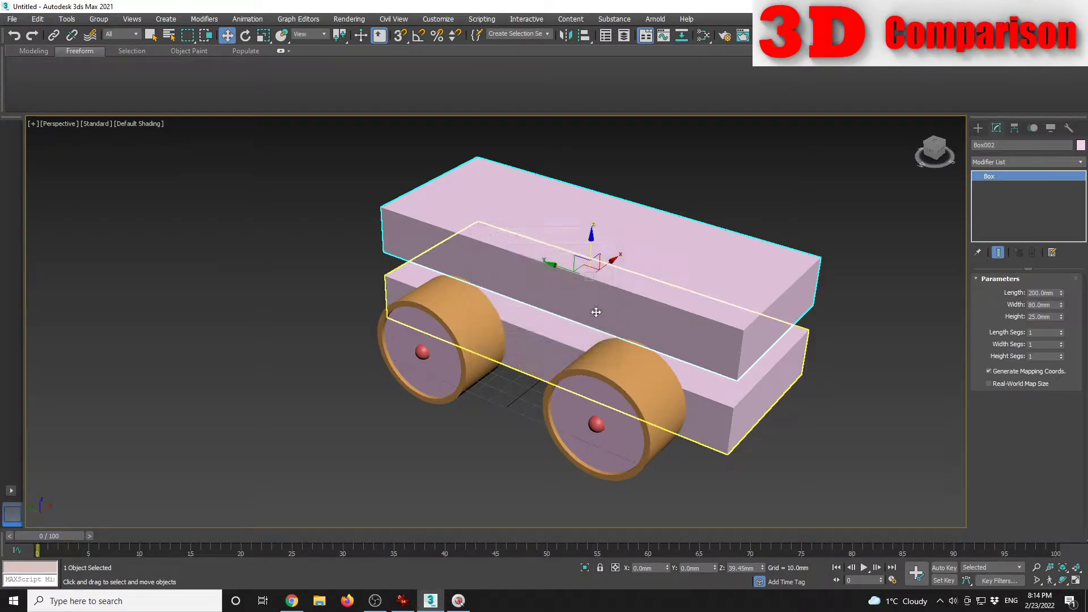
# Step: Shorten the copied upper box, trying a length of 80 mm before setting both its length and width to 70 mm
pyautogui.write('80')
pyautogui.press('Return')
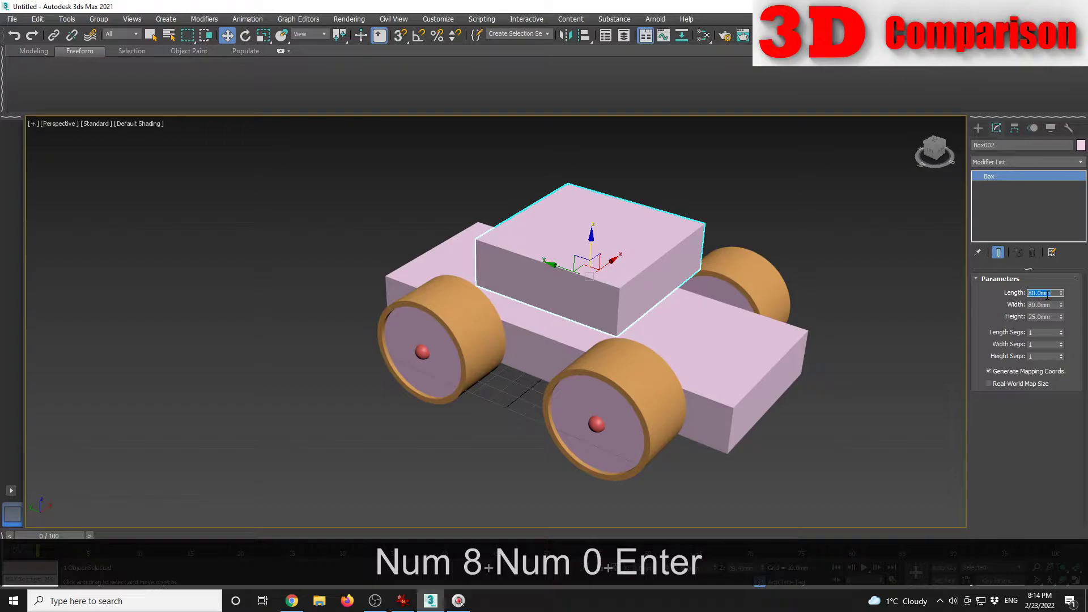
pyautogui.keyDown('alt'); pyautogui.moveTo(702, 312); pyautogui.dragTo(666, 316, button='middle'); pyautogui.keyUp('alt')
pyautogui.write('70')
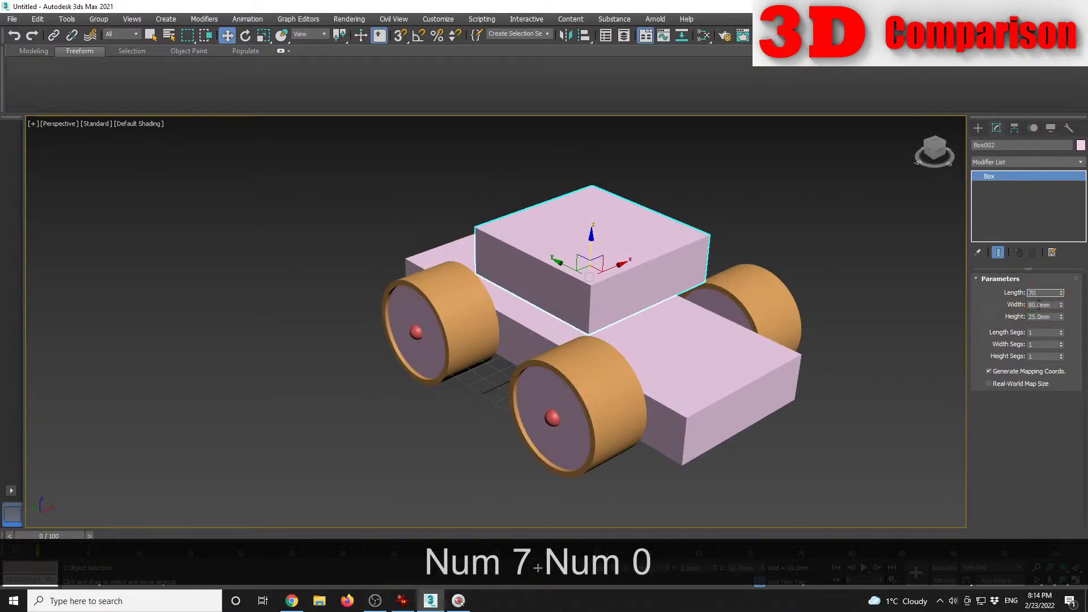
pyautogui.press('Return')
pyautogui.write('70')
pyautogui.press('Return')
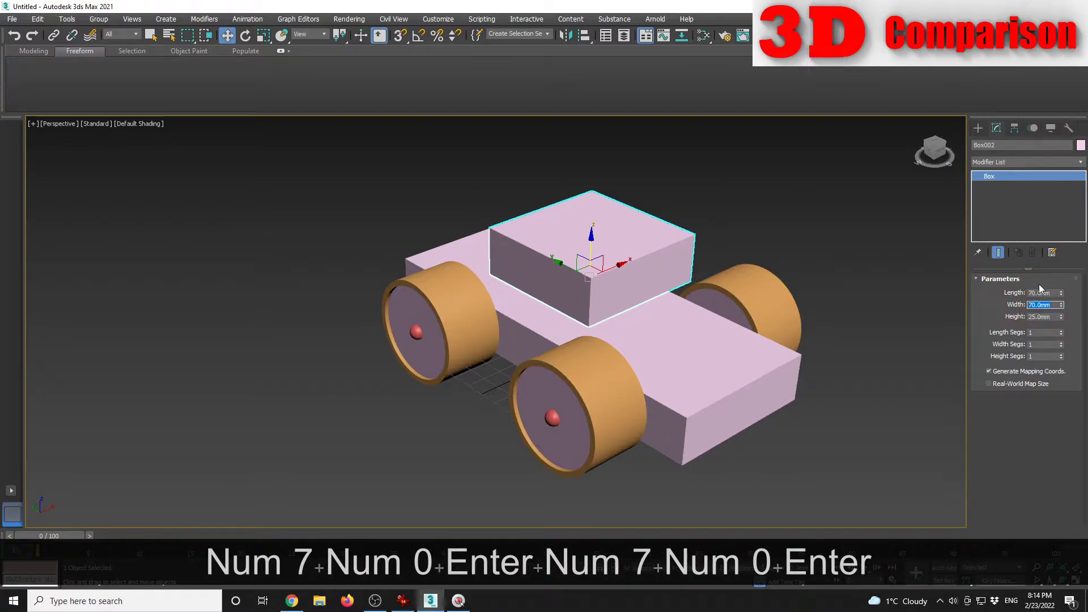
# Step: Compare the upper box with the cab in the reference image and set its height to 70 mm
pyautogui.click(403, 600)
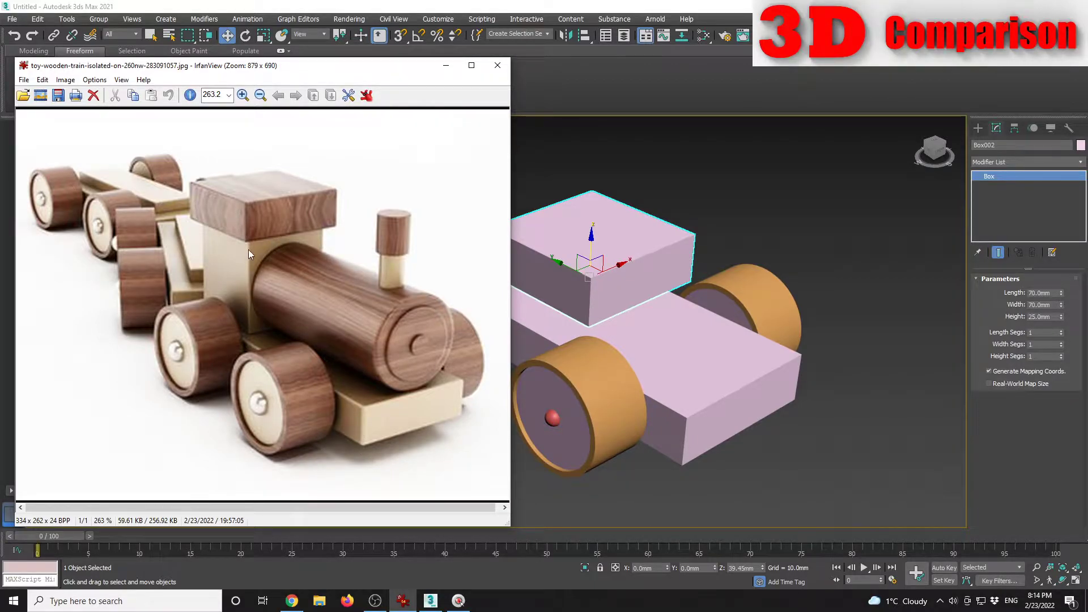
pyautogui.click(1053, 317)
pyautogui.write('70')
pyautogui.press('Return')
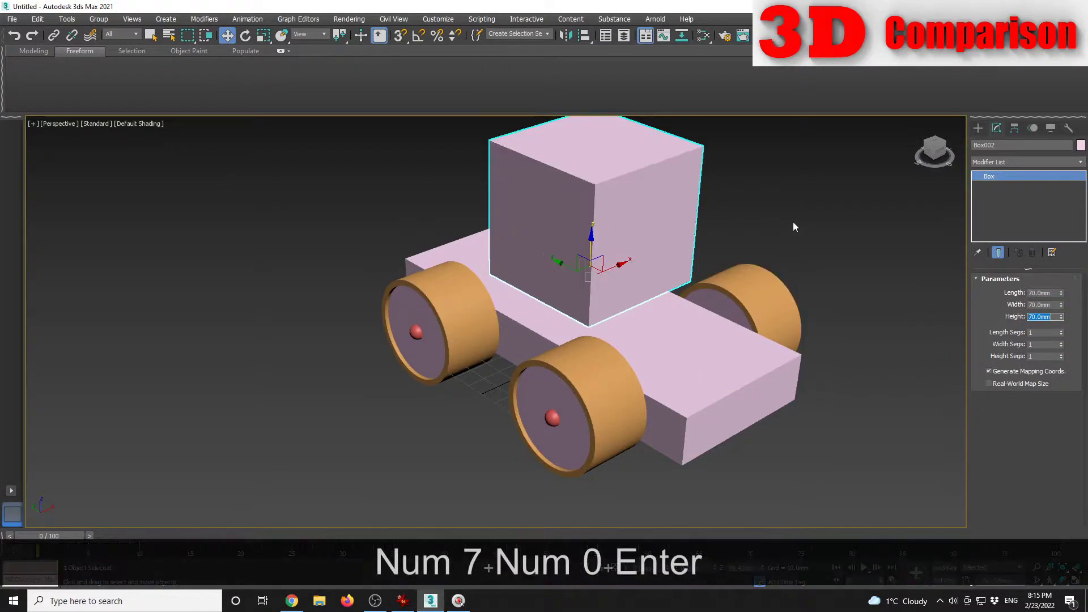
pyautogui.click(792, 222)
pyautogui.keyDown('alt'); pyautogui.moveTo(788, 276); pyautogui.dragTo(667, 297, button='middle'); pyautogui.keyUp('alt')
pyautogui.keyDown('alt'); pyautogui.moveTo(660, 357); pyautogui.dragTo(607, 282, button='middle'); pyautogui.keyUp('alt')
pyautogui.click(608, 283)
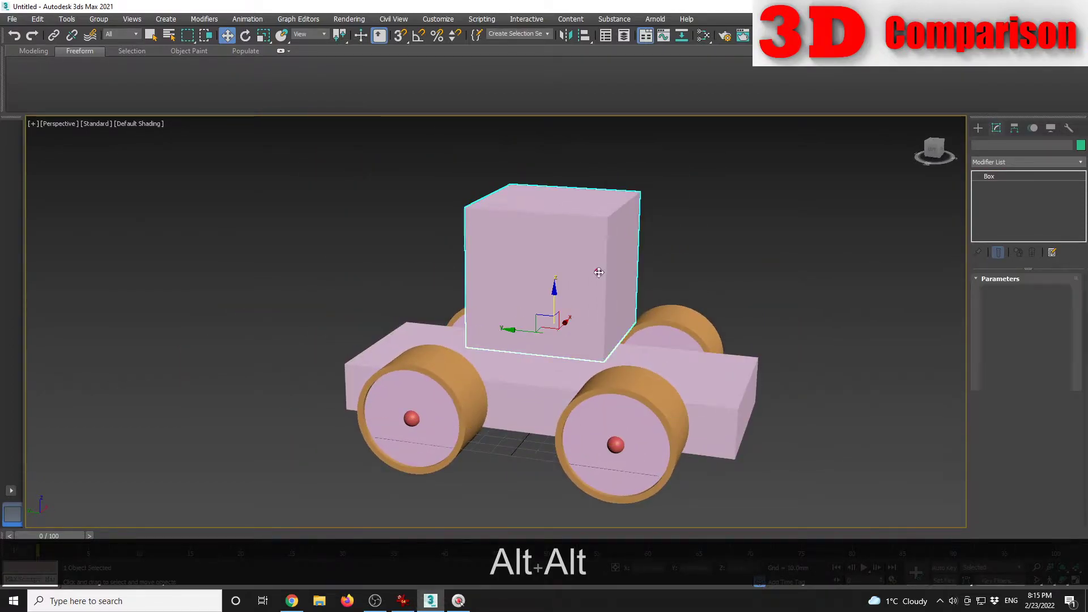
# Step: Align the upper box's center to the chassis box's center on the X, Y and Z positions
pyautogui.hotkey('alt', 'a')
pyautogui.click(683, 376)
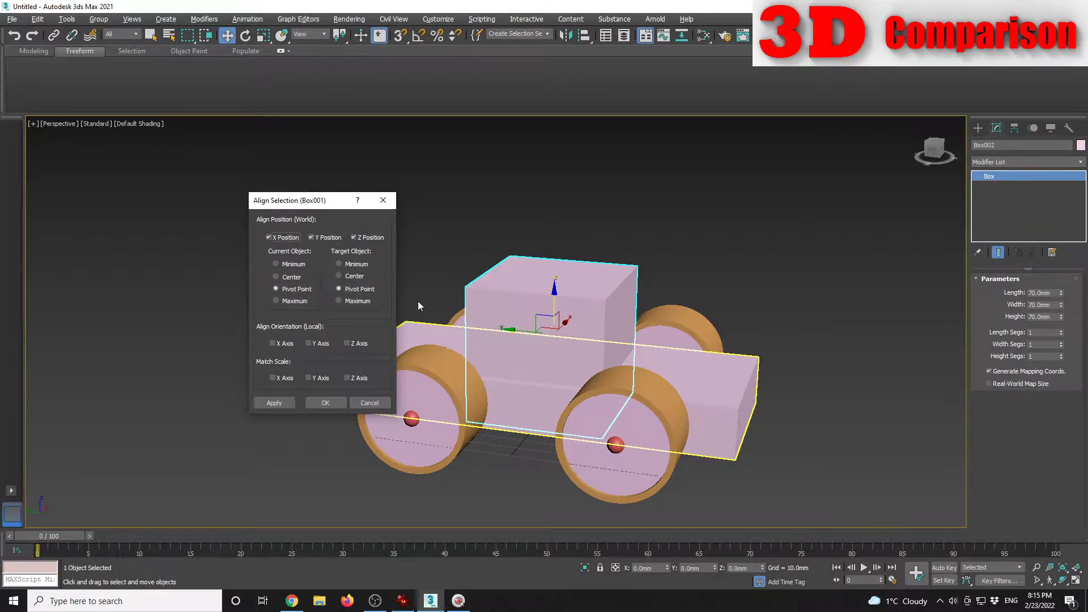
pyautogui.click(287, 277)
pyautogui.click(348, 276)
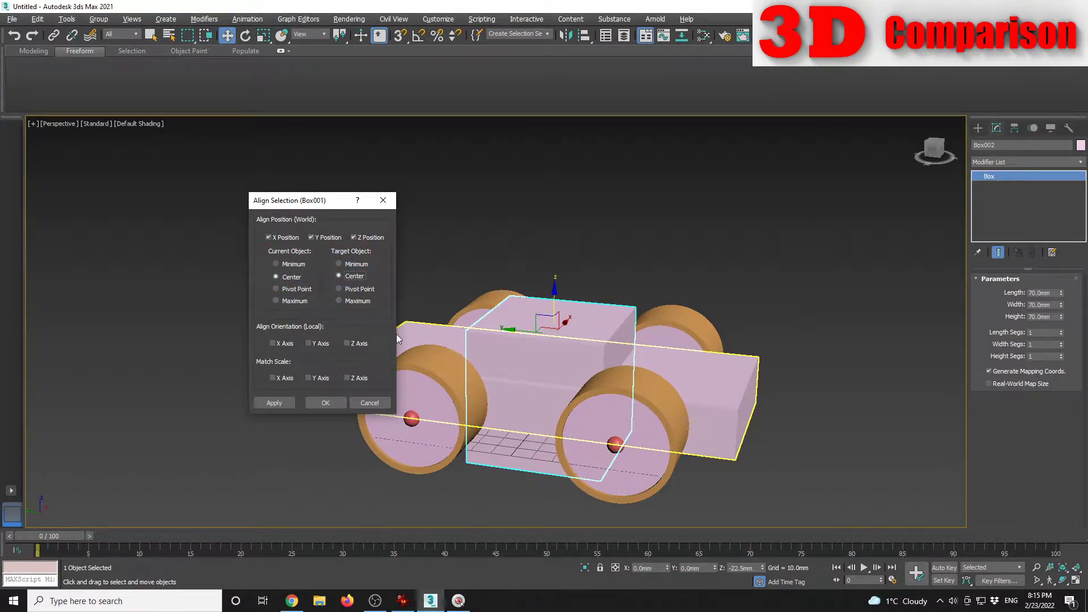
pyautogui.click(329, 403)
# Step: Raise the cab box onto the chassis's rear end and set its position to Z 25 mm and Y 60 mm
pyautogui.moveTo(552, 406); pyautogui.dragTo(552, 326)
pyautogui.moveTo(494, 354); pyautogui.dragTo(388, 352)
pyautogui.keyDown('alt'); pyautogui.moveTo(411, 350); pyautogui.dragTo(636, 461, button='middle'); pyautogui.keyUp('alt')
pyautogui.keyDown('alt'); pyautogui.moveTo(524, 424); pyautogui.dragTo(522, 405, button='middle'); pyautogui.keyUp('alt')
pyautogui.scroll(5, 381, 359)
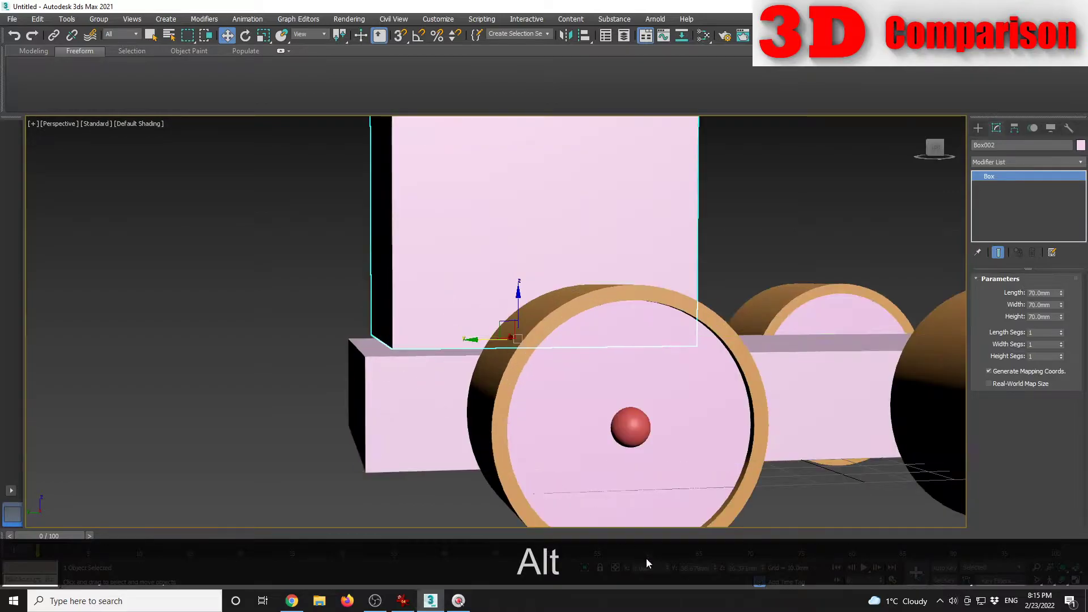
pyautogui.write('25')
pyautogui.press('Return')
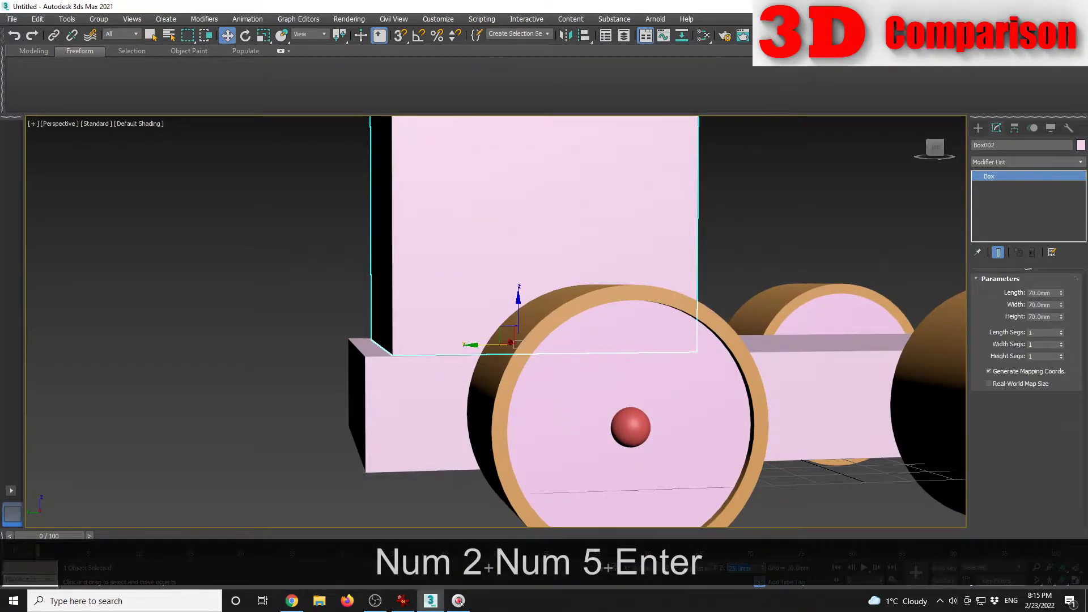
pyautogui.doubleClick(701, 568)
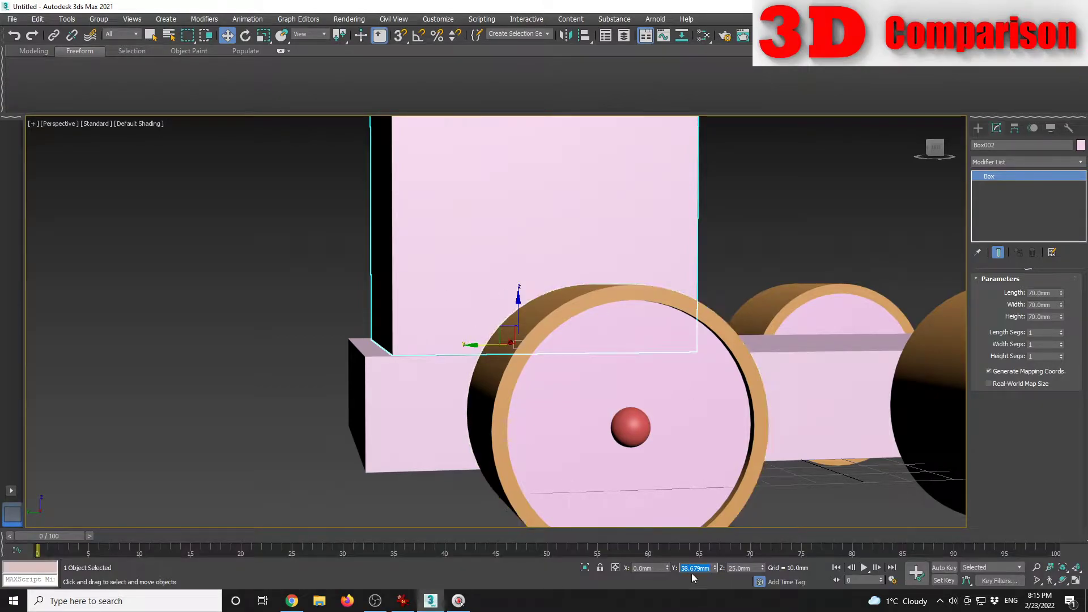
pyautogui.write('60')
pyautogui.press('Return')
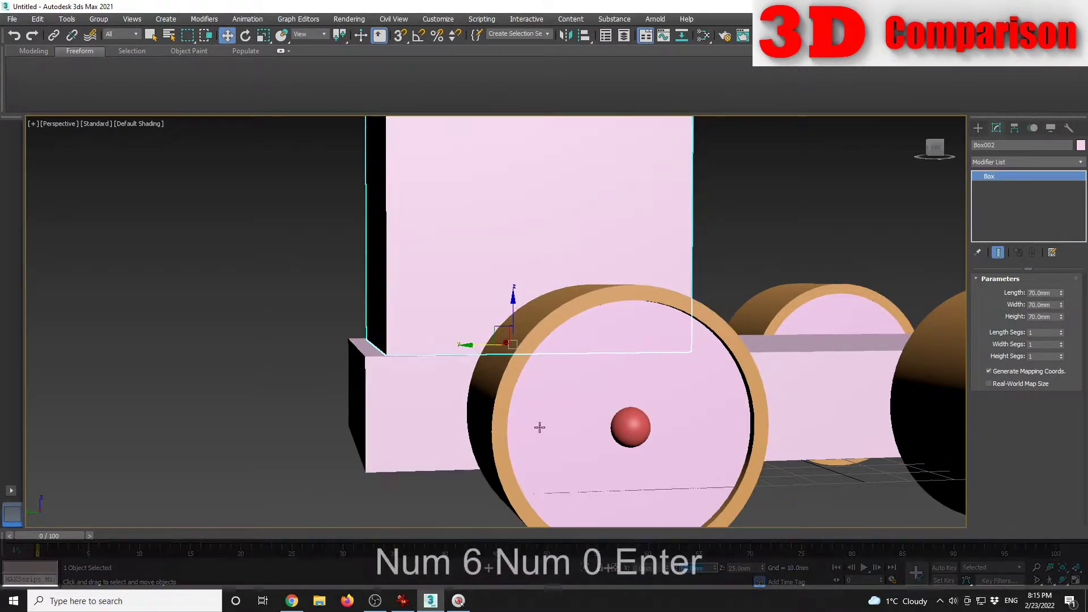
# Step: Deselect the cab box, examine its fit on the chassis, and check the cab roof in the reference image
pyautogui.keyDown('alt'); pyautogui.click(620, 274); pyautogui.keyUp('alt')
pyautogui.keyDown('alt'); pyautogui.moveTo(619, 275); pyautogui.dragTo(486, 318, button='middle'); pyautogui.keyUp('alt')
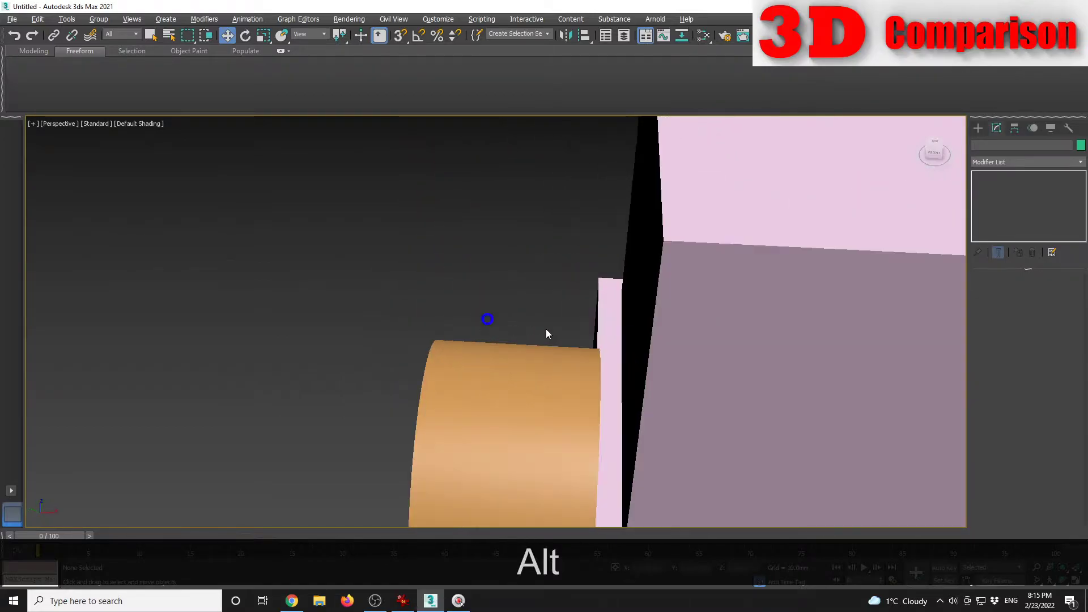
pyautogui.scroll(-5, 661, 352)
pyautogui.moveTo(661, 352); pyautogui.dragTo(549, 323, button='middle')
pyautogui.keyDown('alt'); pyautogui.moveTo(627, 354); pyautogui.dragTo(668, 330, button='middle'); pyautogui.keyUp('alt')
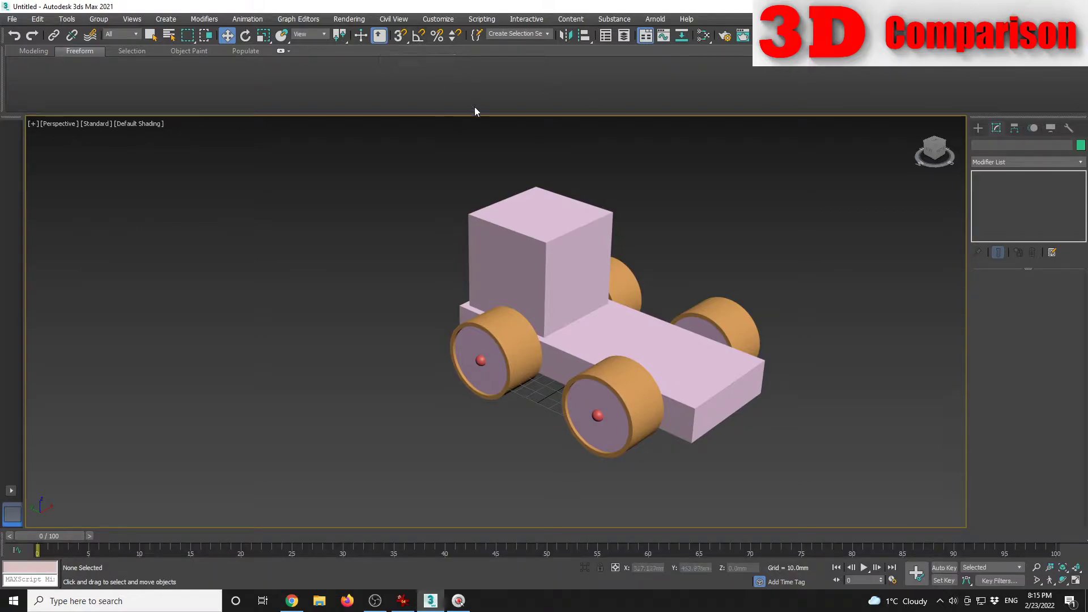
pyautogui.moveTo(593, 338)
pyautogui.keyDown('alt'); pyautogui.mouseDown(button='middle')
pyautogui.moveTo(652, 306)
pyautogui.moveTo(660, 323)
pyautogui.moveTo(612, 348)
pyautogui.mouseUp(button='middle'); pyautogui.keyUp('alt')
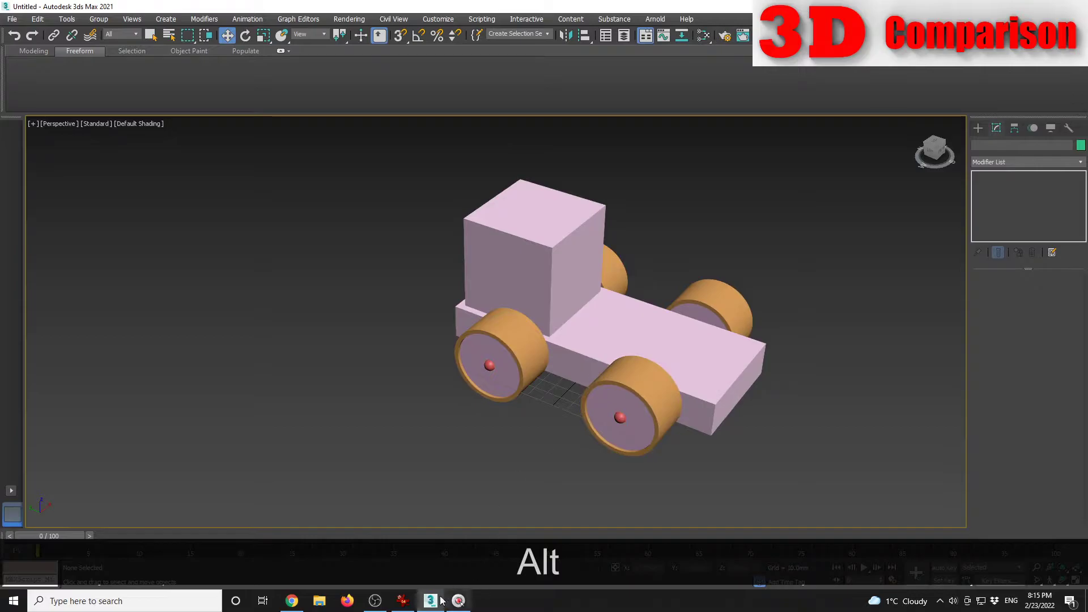
pyautogui.click(404, 600)
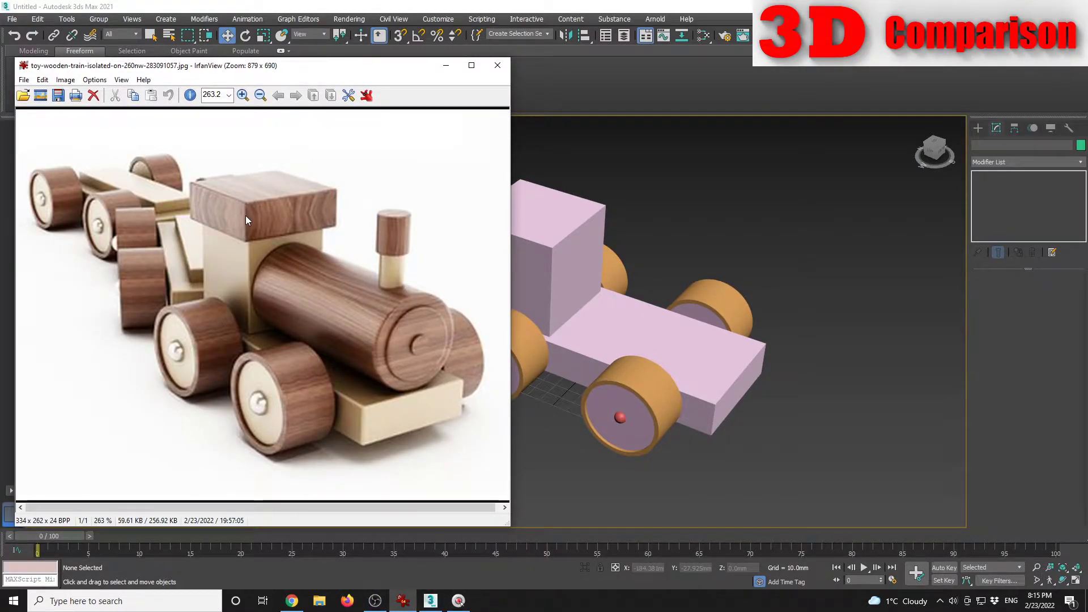
pyautogui.click(628, 182)
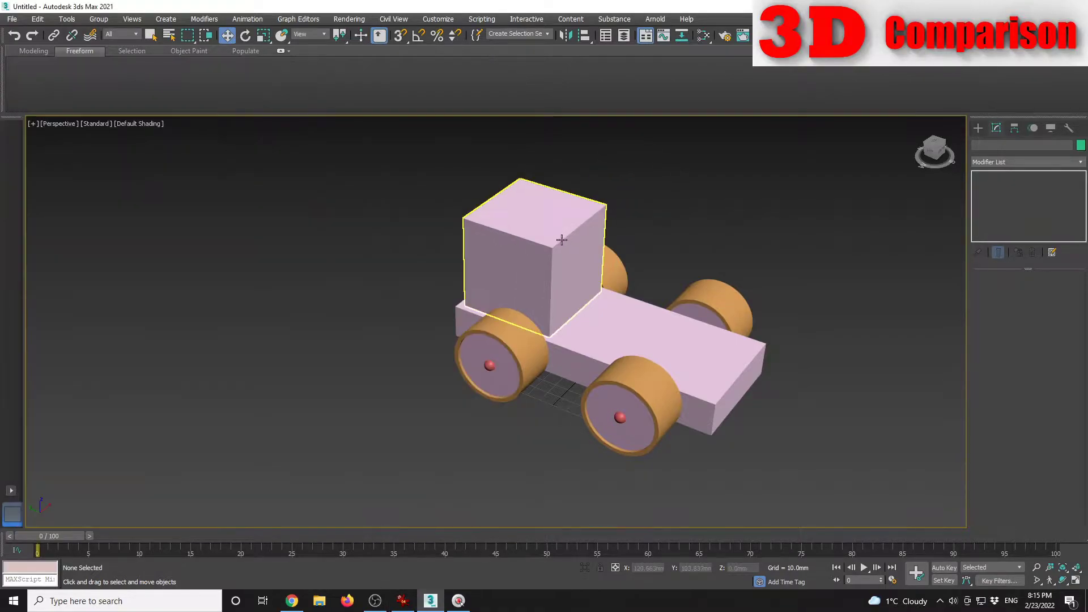
# Step: Clone the cab box as one Copy raised about 80 mm along the Z axis for the roof
pyautogui.click(595, 283)
pyautogui.keyDown('alt'); pyautogui.moveTo(635, 314); pyautogui.dragTo(614, 299, button='middle'); pyautogui.keyUp('alt')
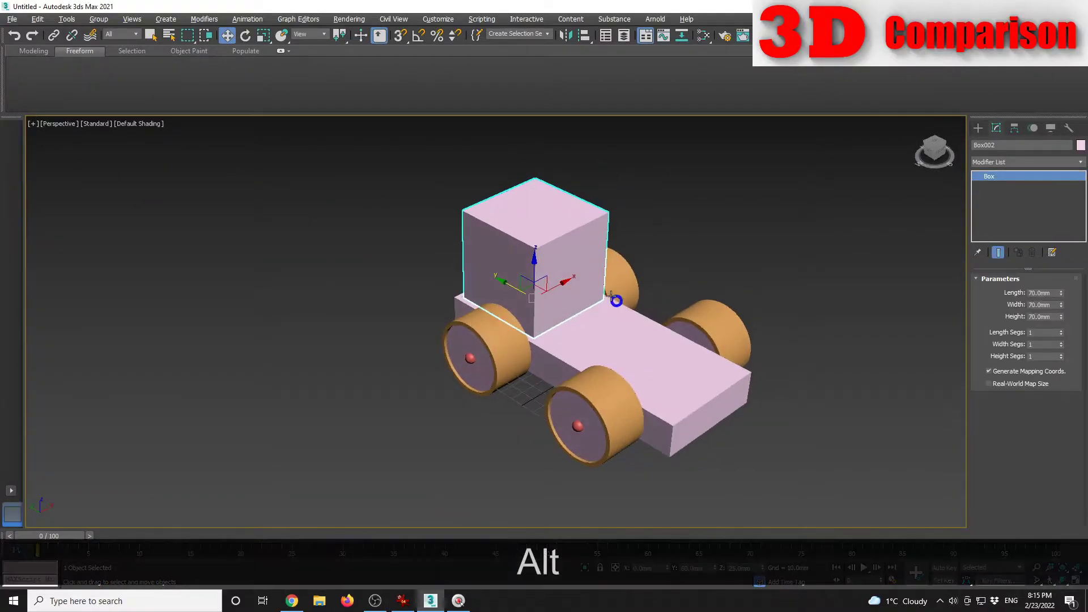
pyautogui.keyDown('shift'); pyautogui.moveTo(536, 267); pyautogui.dragTo(567, 179); pyautogui.keyUp('shift')
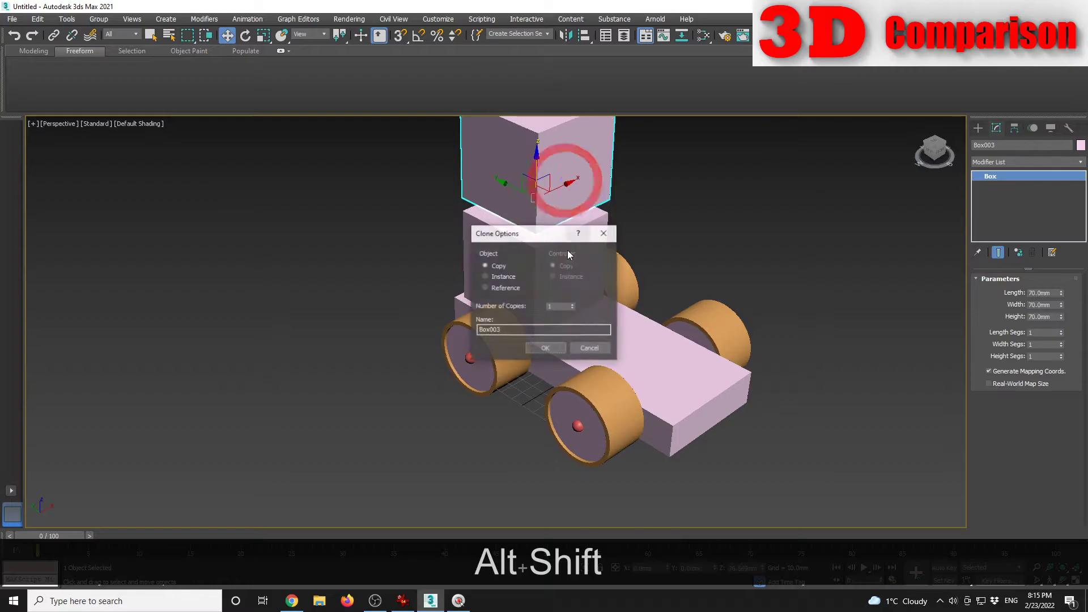
pyautogui.click(545, 347)
pyautogui.moveTo(834, 326); pyautogui.dragTo(848, 370, button='middle')
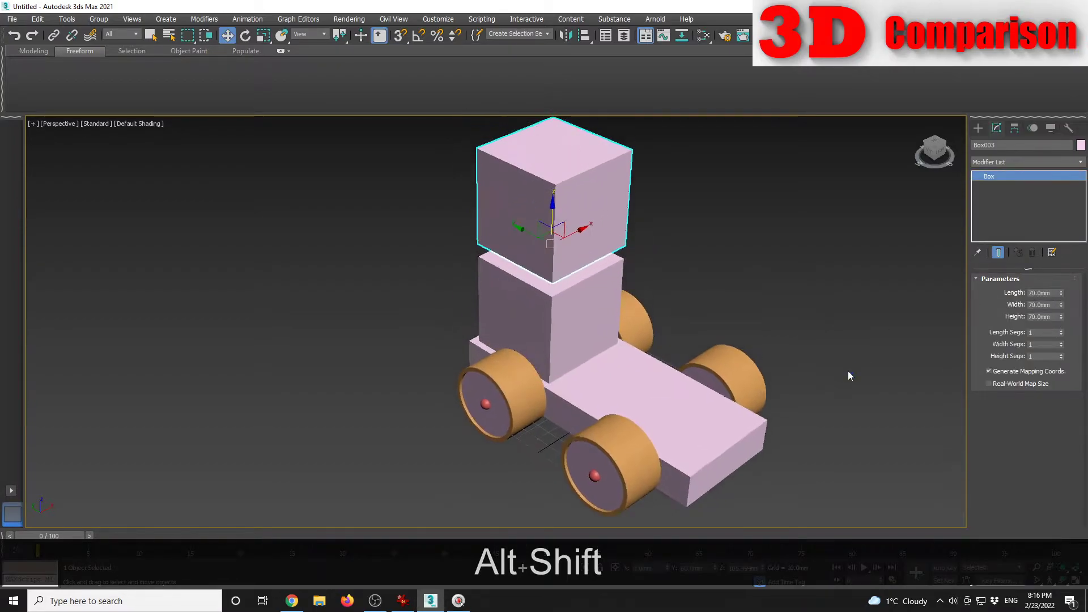
# Step: Set the roof box's length and width to 80 mm and its height to 20 mm, and deselect it
pyautogui.write('80')
pyautogui.press('Return')
pyautogui.doubleClick(1043, 305)
pyautogui.write('80')
pyautogui.press('Return')
pyautogui.doubleClick(1041, 318)
pyautogui.write('20')
pyautogui.press('Return')
pyautogui.click(687, 321)
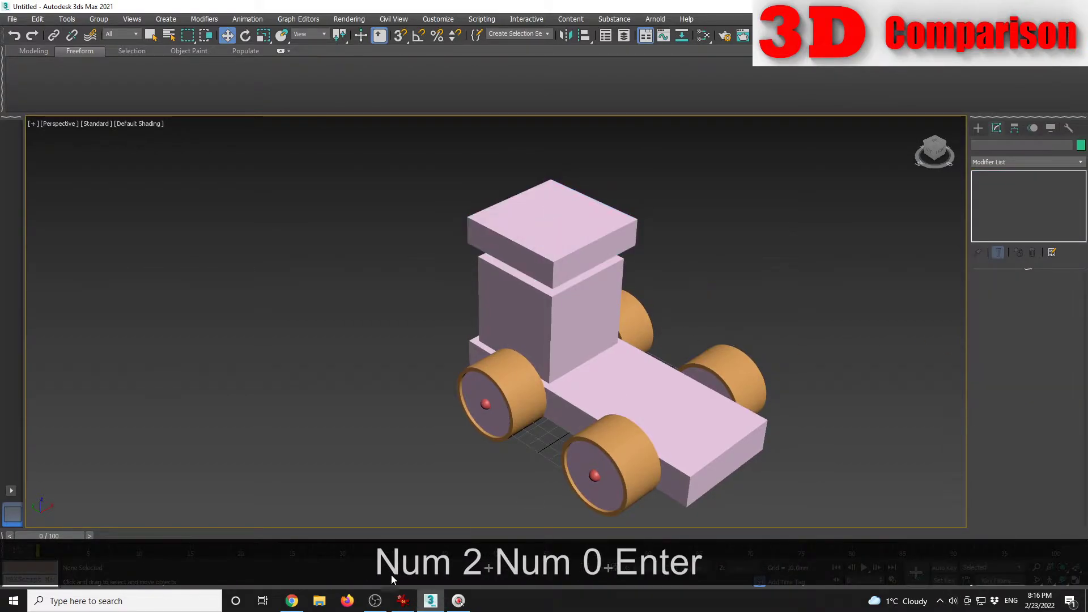
# Step: Compare the roof box with the reference image and set its height to 25 mm
pyautogui.click(403, 601)
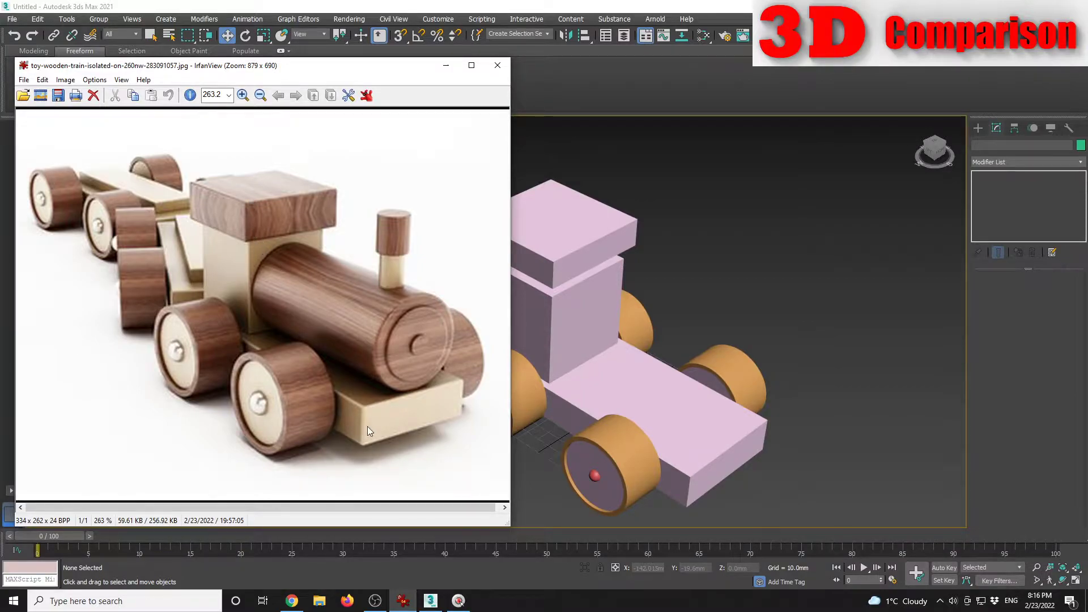
pyautogui.click(590, 222)
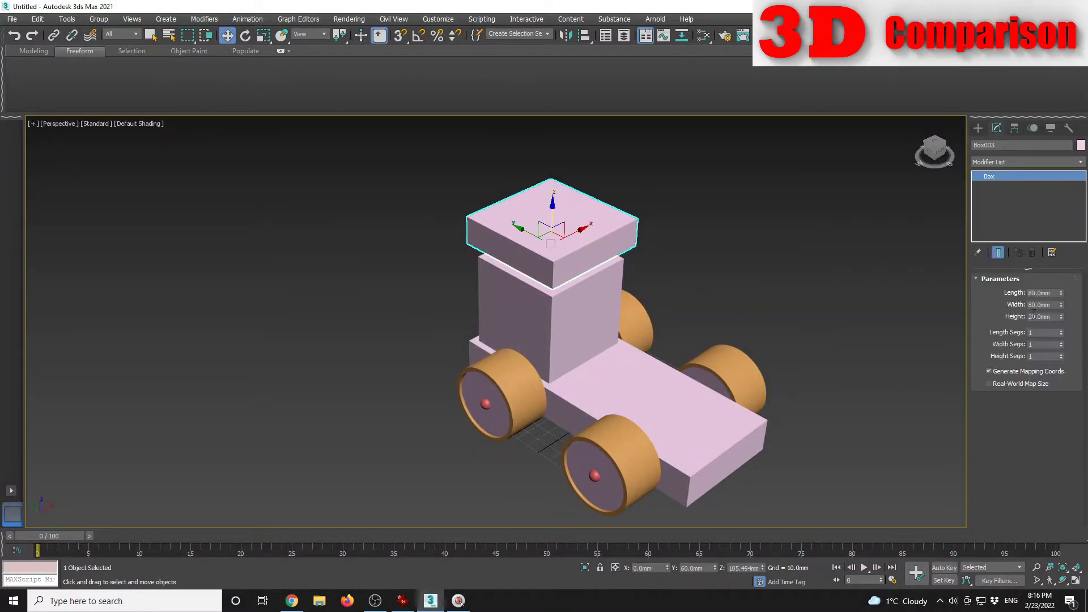
pyautogui.write('25')
pyautogui.press('Return')
pyautogui.click(689, 347)
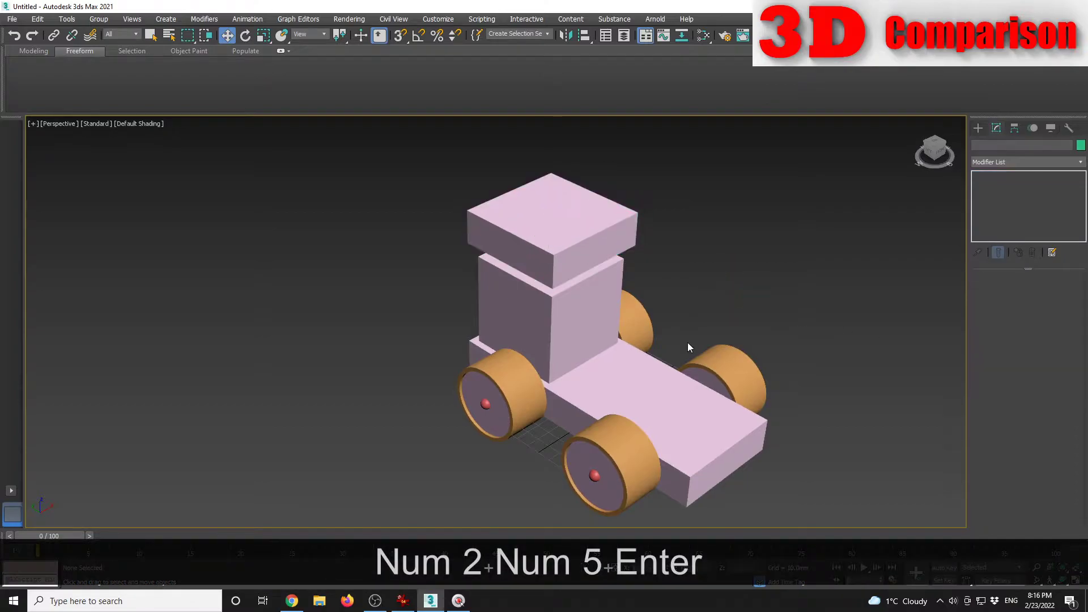
# Step: Lower the roof box onto the cab, trying a Z position of 100 mm before setting it to 95 mm
pyautogui.click(564, 271)
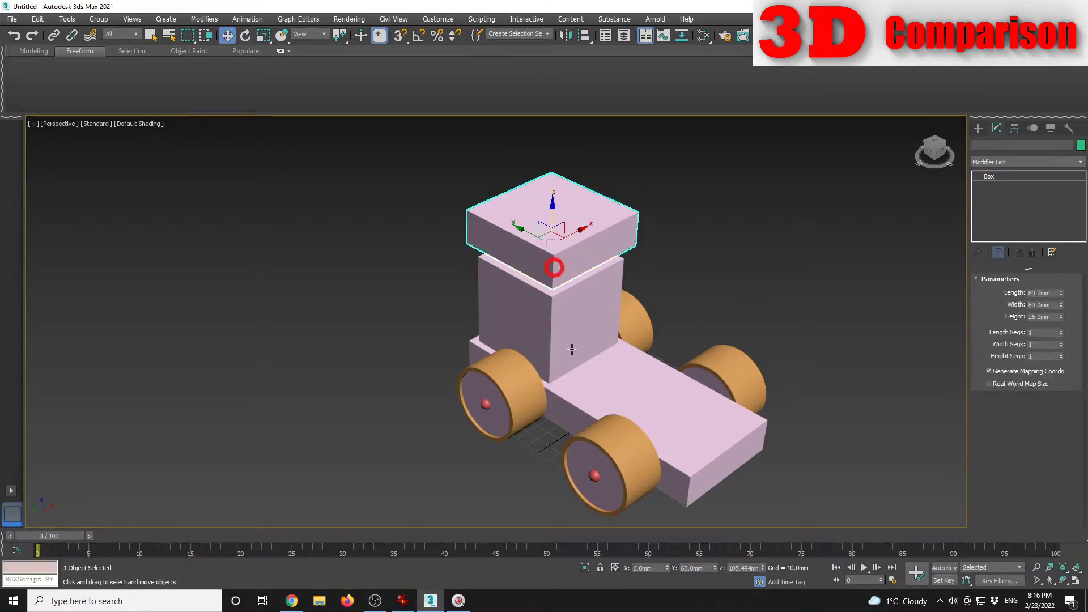
pyautogui.click(747, 568)
pyautogui.doubleClick(741, 568)
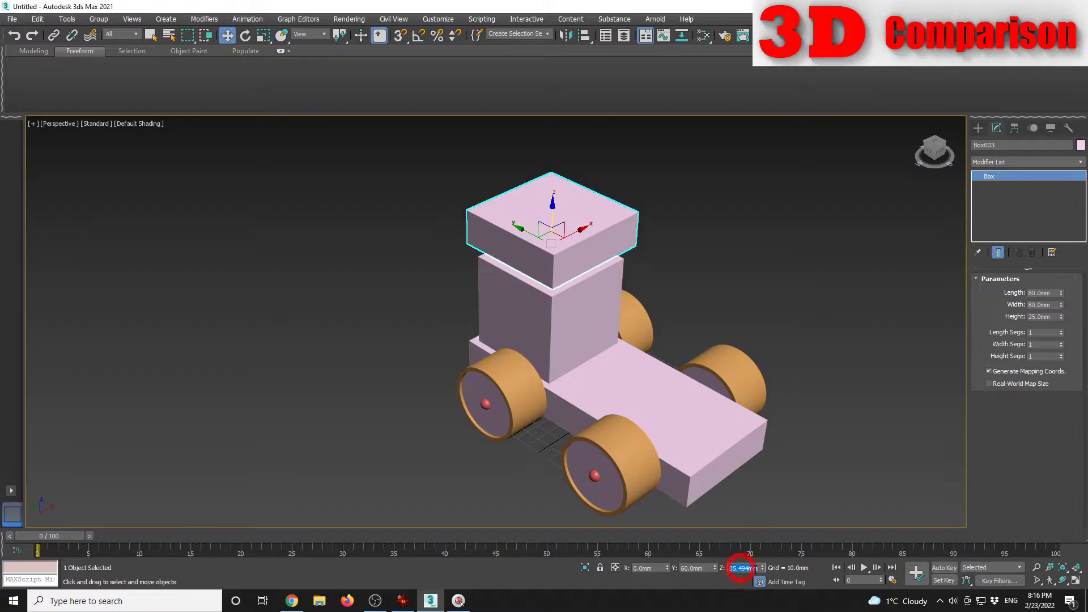
pyautogui.write('100')
pyautogui.press('Return')
pyautogui.keyDown('alt'); pyautogui.moveTo(763, 290); pyautogui.dragTo(696, 324, button='middle'); pyautogui.keyUp('alt')
pyautogui.scroll(5, 572, 230)
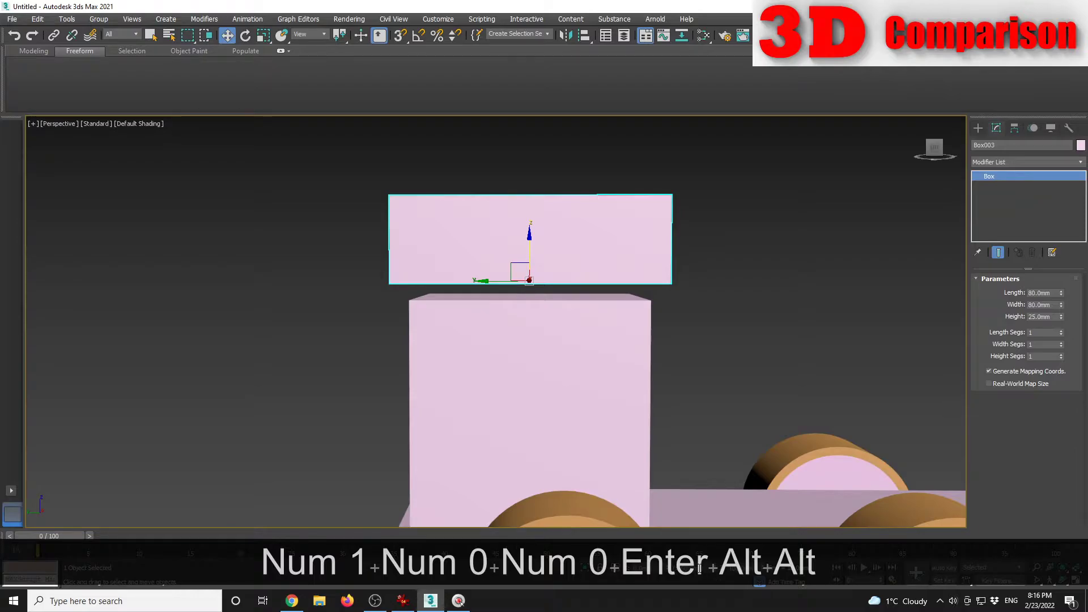
pyautogui.write('95')
pyautogui.press('Return')
pyautogui.click(707, 325)
# Step: Check the roof's overhang in the reference image and set the roof box's length and width to 85 mm
pyautogui.keyDown('alt'); pyautogui.moveTo(707, 325); pyautogui.dragTo(639, 372, button='middle'); pyautogui.keyUp('alt')
pyautogui.click(403, 601)
pyautogui.click(771, 337)
pyautogui.click(612, 260)
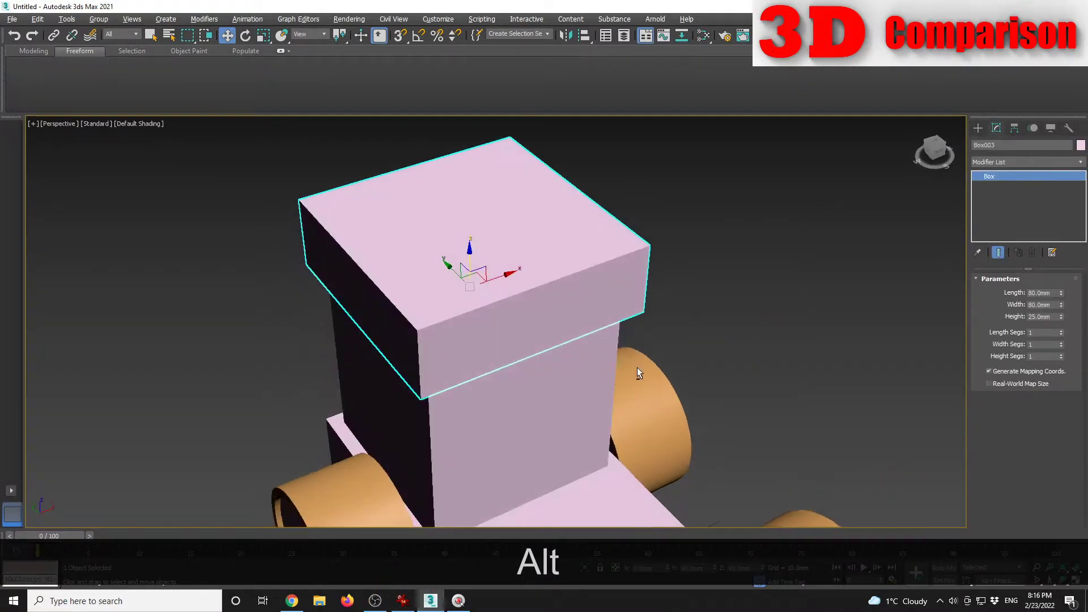
pyautogui.write('85')
pyautogui.doubleClick(1042, 305)
pyautogui.write('85')
pyautogui.press('Return')
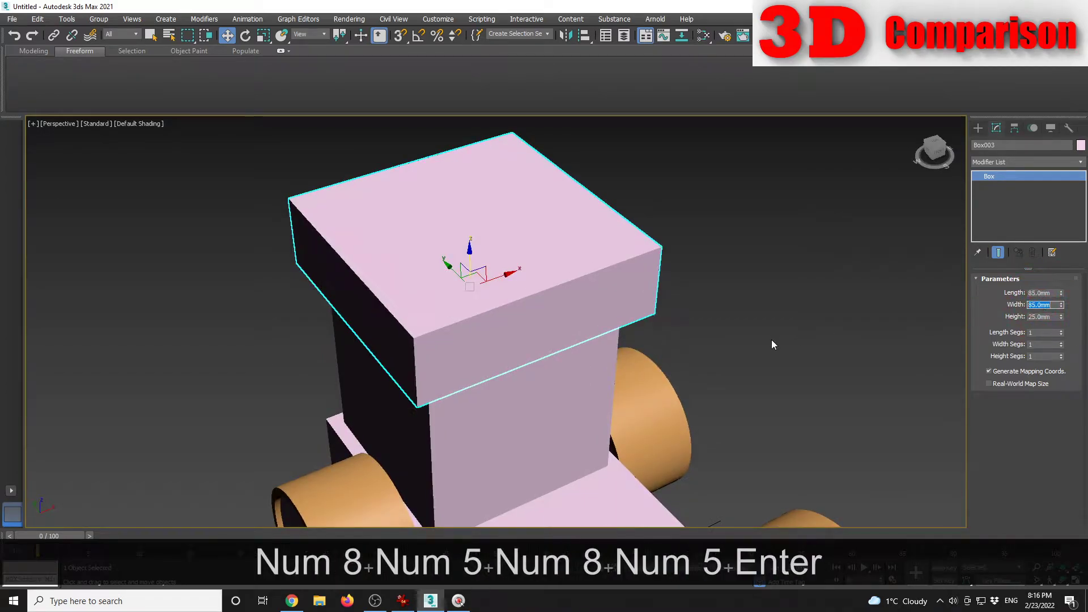
pyautogui.click(719, 375)
# Step: Check the boiler in the reference image and create an AutoGrid cylinder from the cab's front face, about 32 mm in radius and 122 mm high
pyautogui.scroll(-3, 712, 378)
pyautogui.keyDown('alt'); pyautogui.moveTo(722, 381); pyautogui.dragTo(703, 357, button='middle'); pyautogui.keyUp('alt')
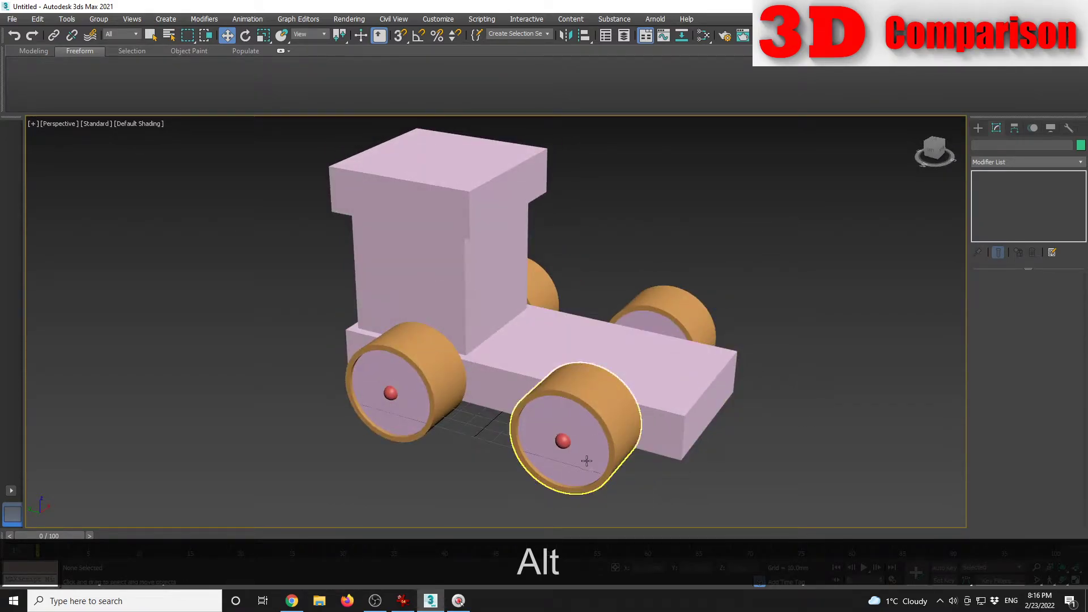
pyautogui.click(404, 601)
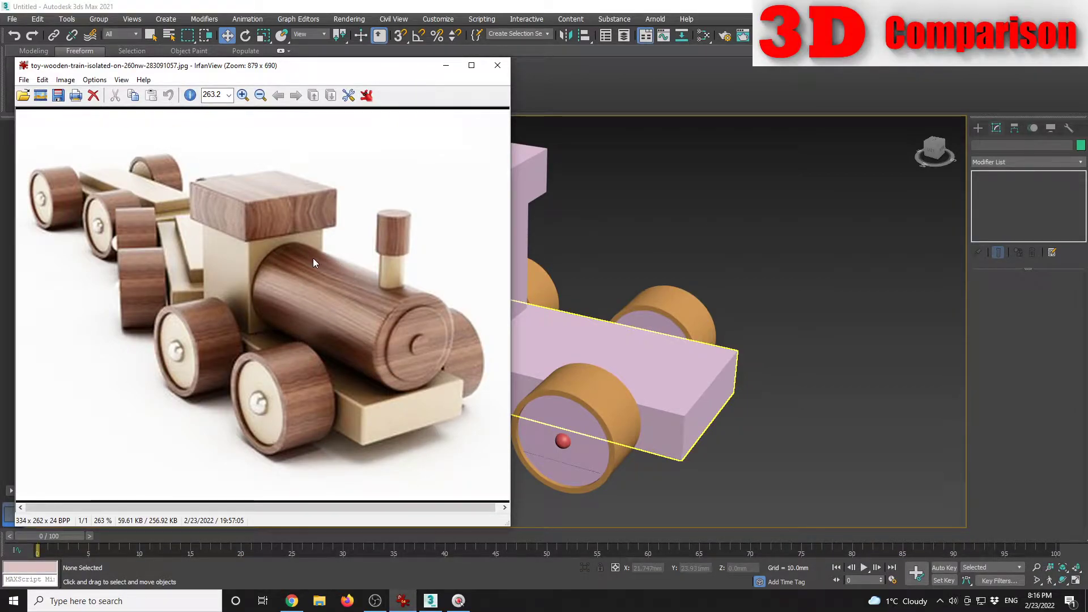
pyautogui.click(697, 241)
pyautogui.keyDown('alt'); pyautogui.moveTo(758, 250); pyautogui.dragTo(711, 277, button='middle'); pyautogui.keyUp('alt')
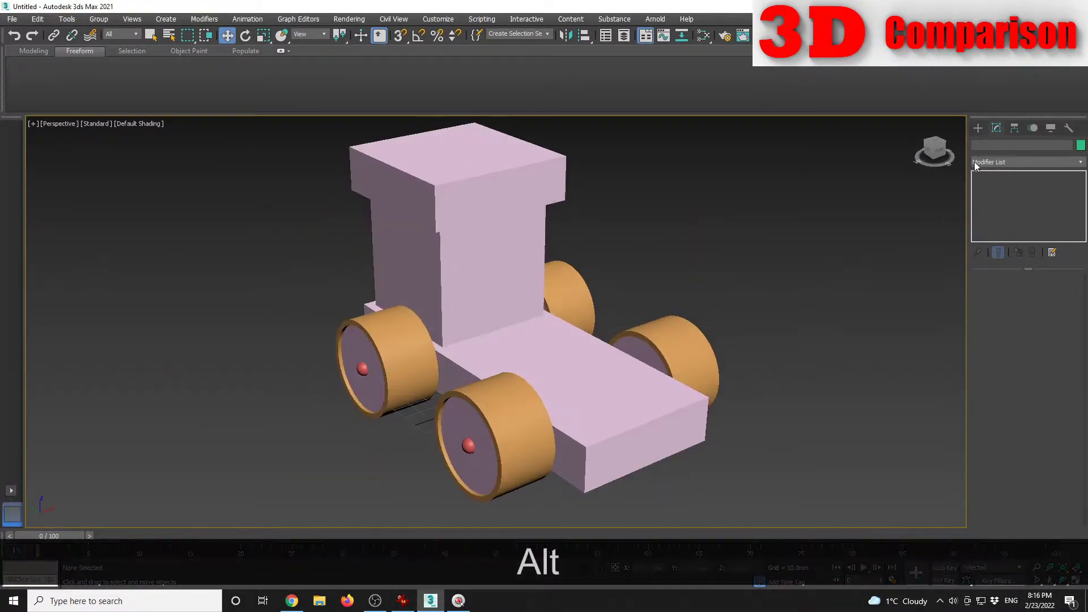
pyautogui.click(979, 130)
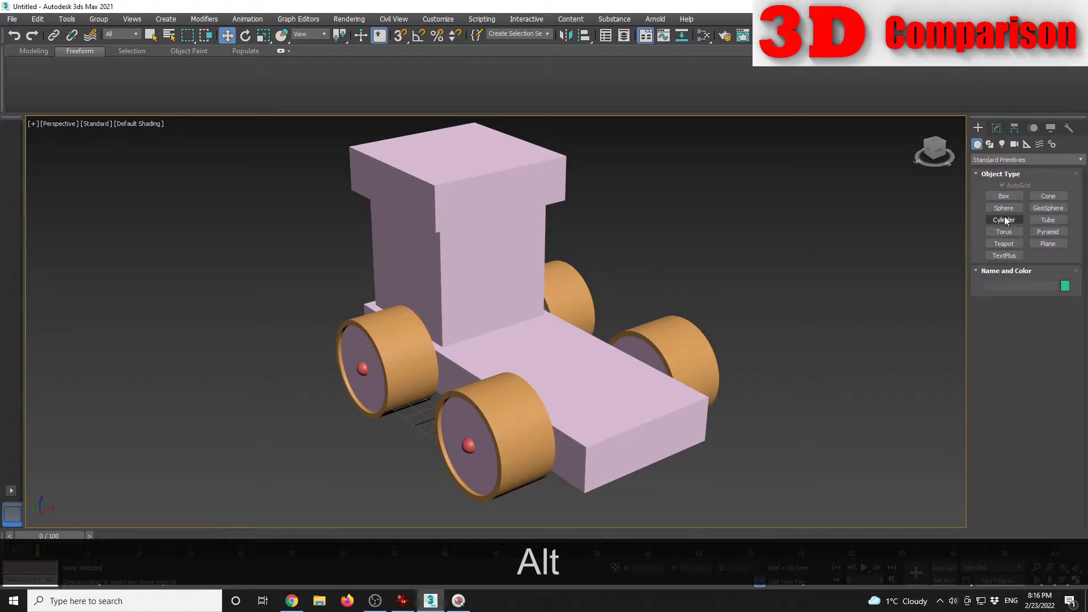
pyautogui.click(1004, 220)
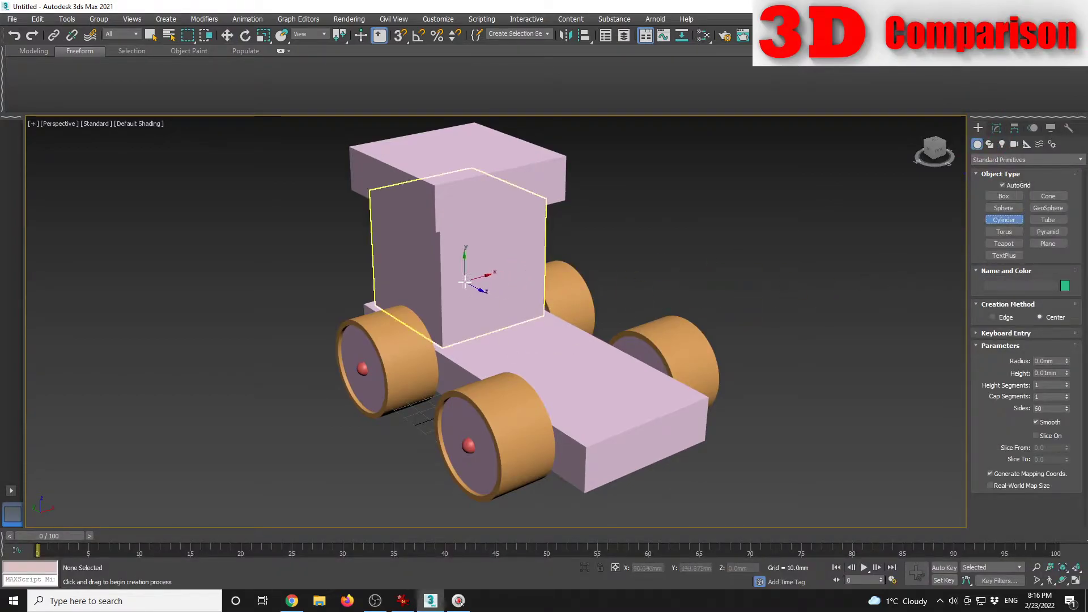
pyautogui.moveTo(492, 278); pyautogui.dragTo(529, 237)
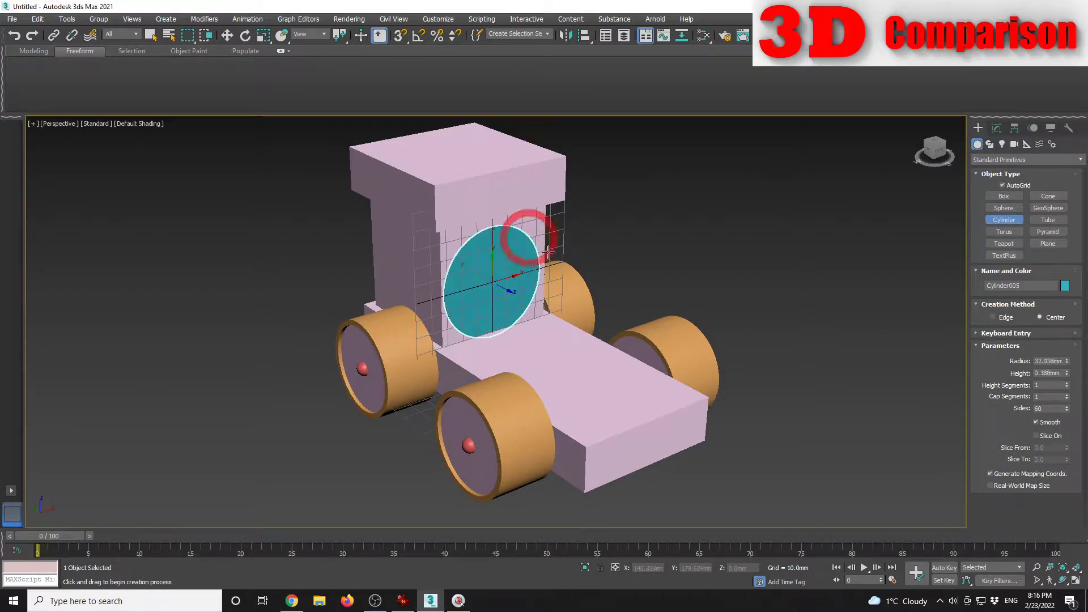
pyautogui.click(718, 358)
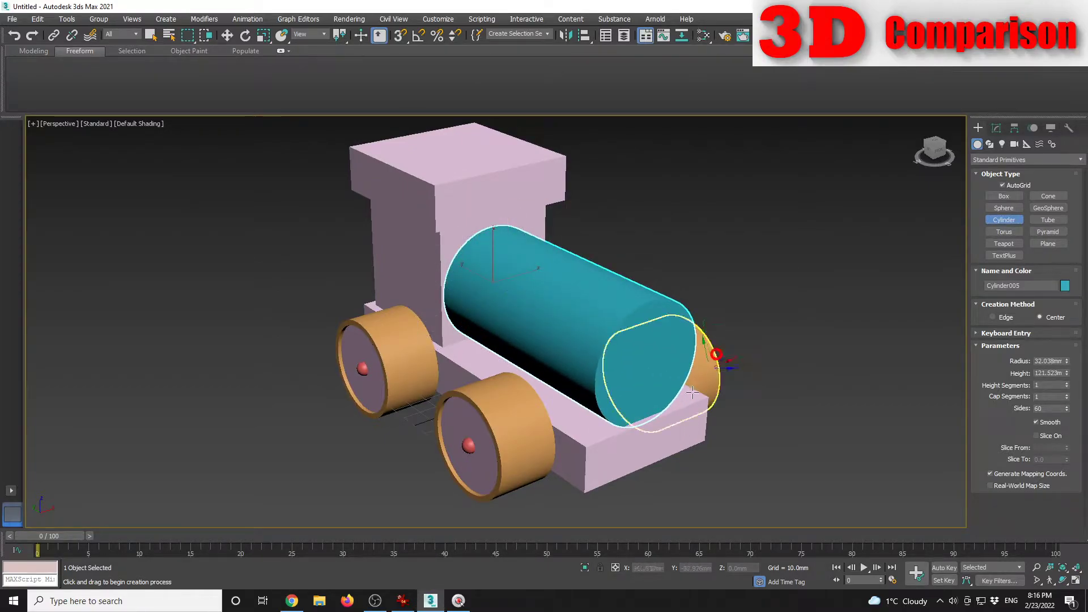
# Step: Compare the boiler cylinder with the reference image and set its radius to 30 mm and height to 120 mm
pyautogui.click(404, 603)
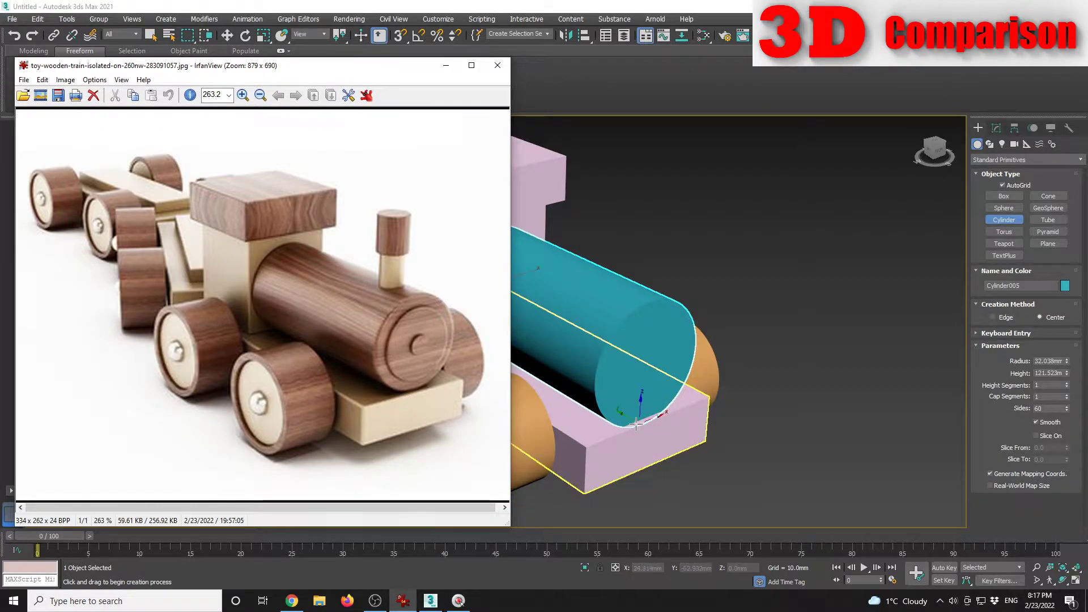
pyautogui.click(447, 70)
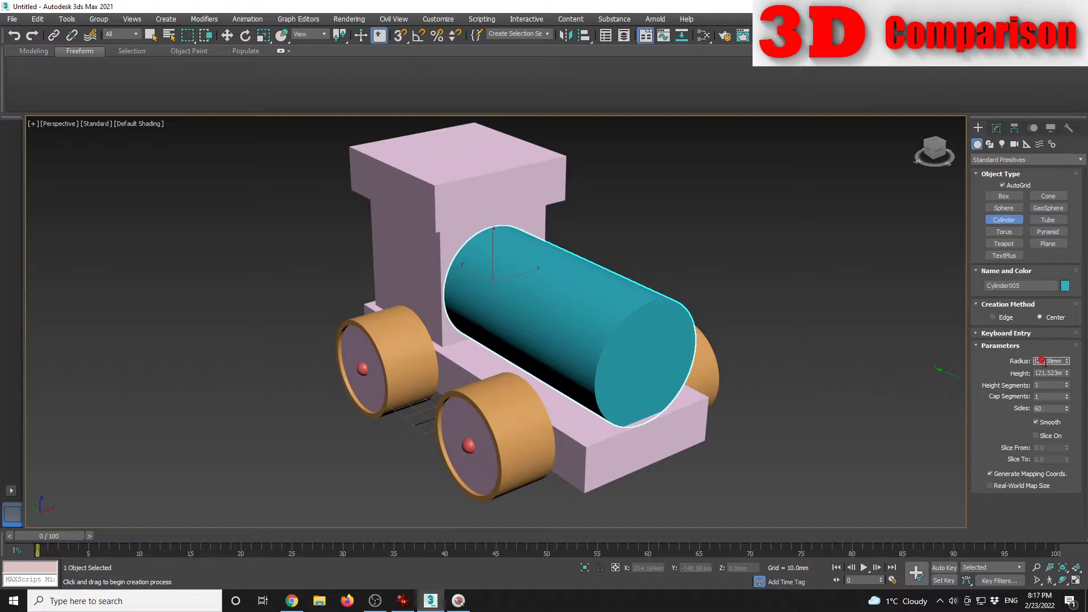
pyautogui.keyDown('alt'); pyautogui.moveTo(687, 374); pyautogui.dragTo(1048, 387, button='middle'); pyautogui.keyUp('alt')
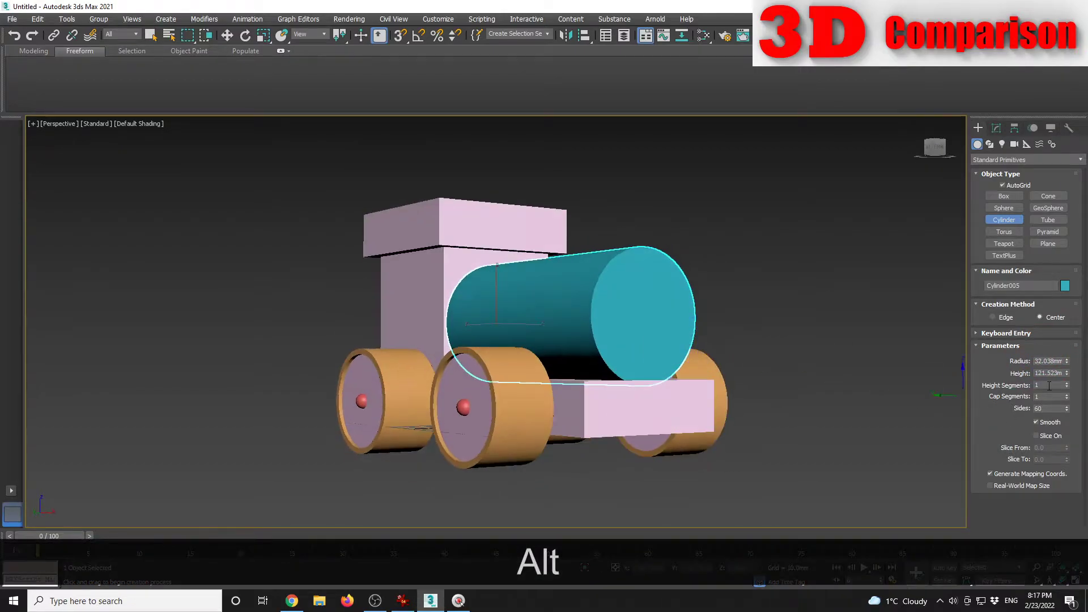
pyautogui.write('30')
pyautogui.press('Return')
pyautogui.doubleClick(1050, 373)
pyautogui.write('120')
pyautogui.press('Return')
pyautogui.keyDown('alt'); pyautogui.moveTo(748, 370); pyautogui.dragTo(1014, 422, button='middle'); pyautogui.keyUp('alt')
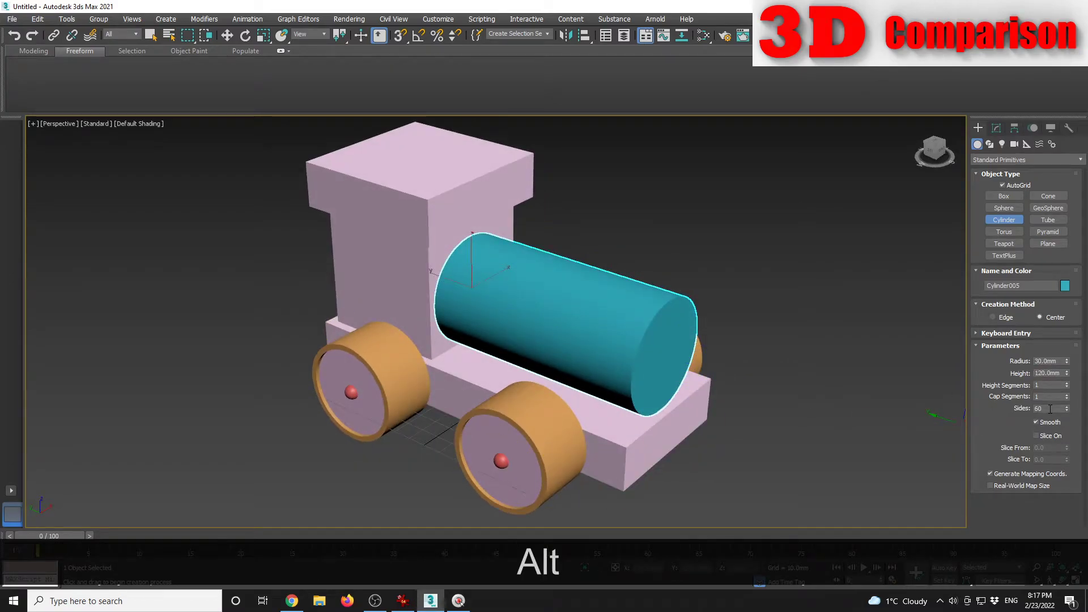
pyautogui.keyDown('alt'); pyautogui.moveTo(728, 399); pyautogui.dragTo(691, 380, button='middle'); pyautogui.keyUp('alt')
pyautogui.keyDown('alt'); pyautogui.moveTo(503, 236); pyautogui.dragTo(575, 296, button='middle'); pyautogui.keyUp('alt')
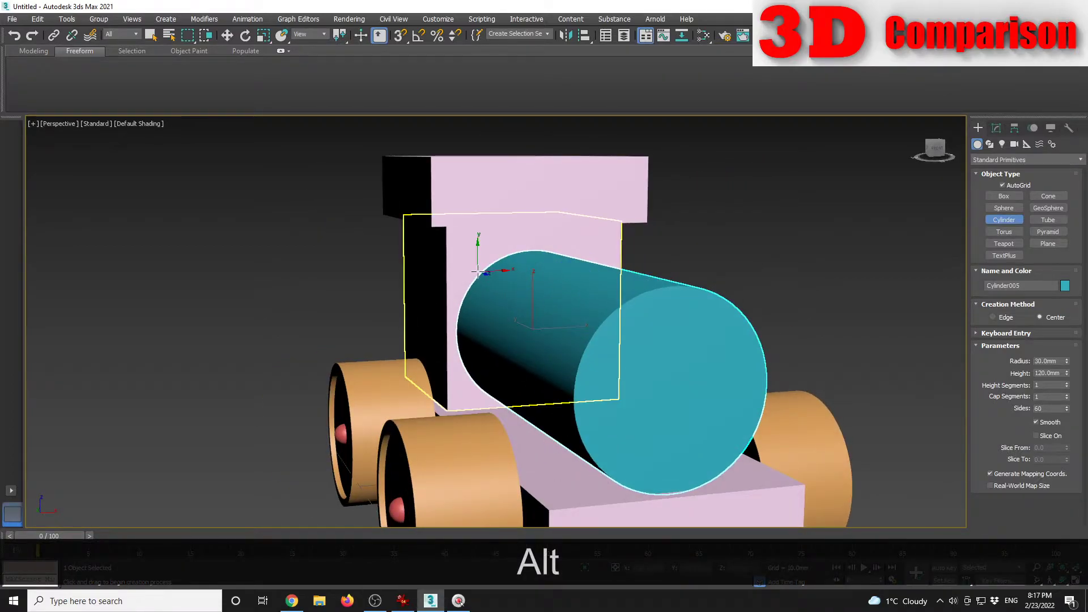
# Step: Compare the boiler's height with the reference image and lower the boiler slightly toward the chassis
pyautogui.click(402, 601)
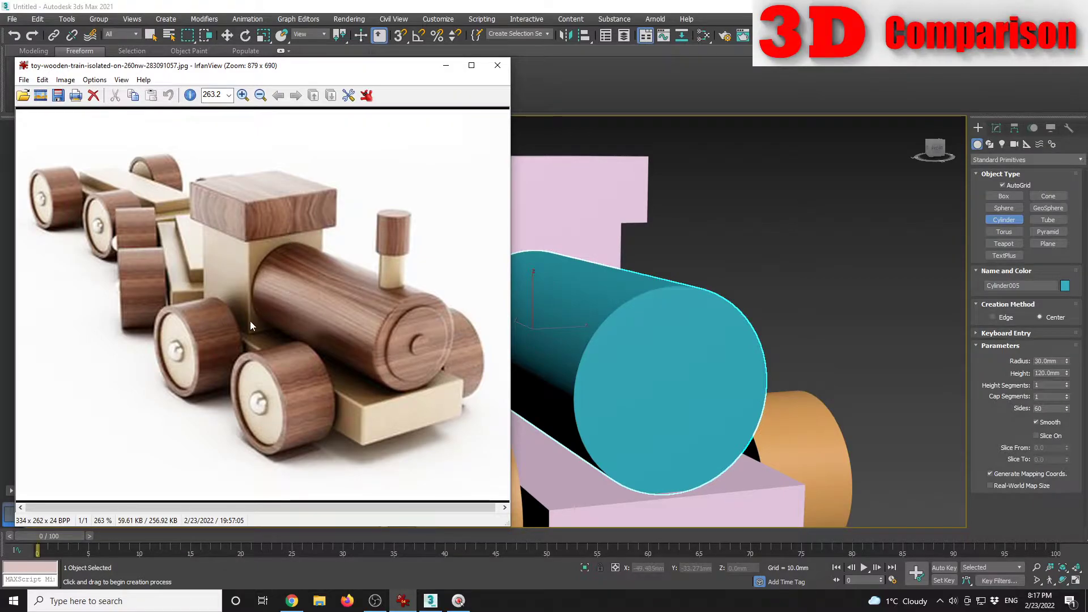
pyautogui.click(446, 65)
pyautogui.press('w')
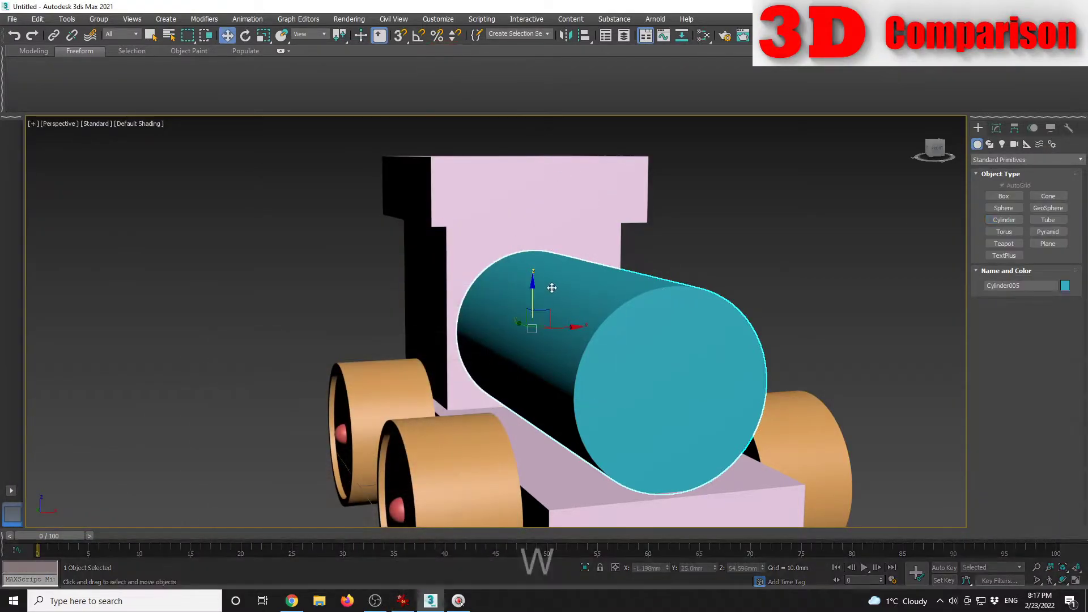
pyautogui.moveTo(532, 291); pyautogui.dragTo(537, 299)
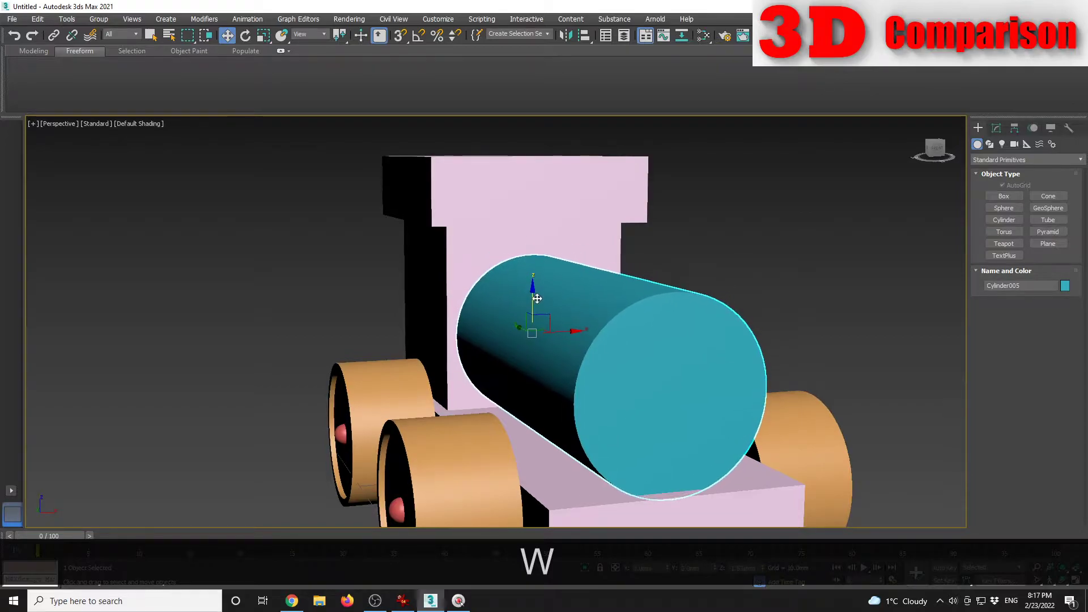
# Step: Align the boiler's centre with the cab in X, Y and Z, then move it out to the cab's front and down to about Z 55 mm
pyautogui.keyDown('alt'); pyautogui.moveTo(541, 292); pyautogui.dragTo(539, 242, button='middle'); pyautogui.keyUp('alt')
pyautogui.hotkey('alt', 'a')
pyautogui.click(586, 236)
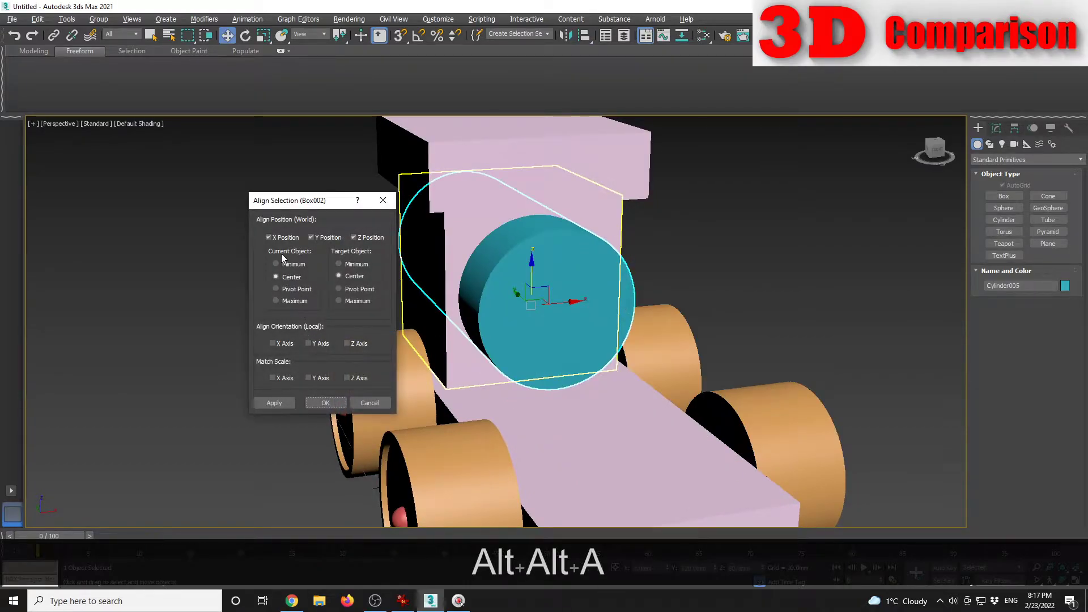
pyautogui.click(317, 403)
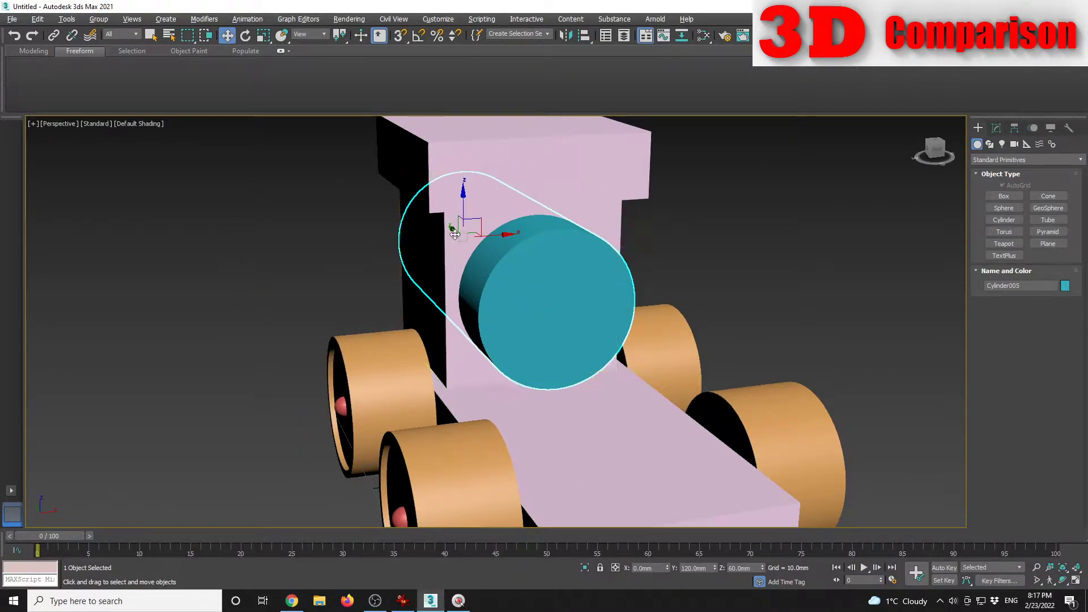
pyautogui.moveTo(450, 229); pyautogui.dragTo(518, 266)
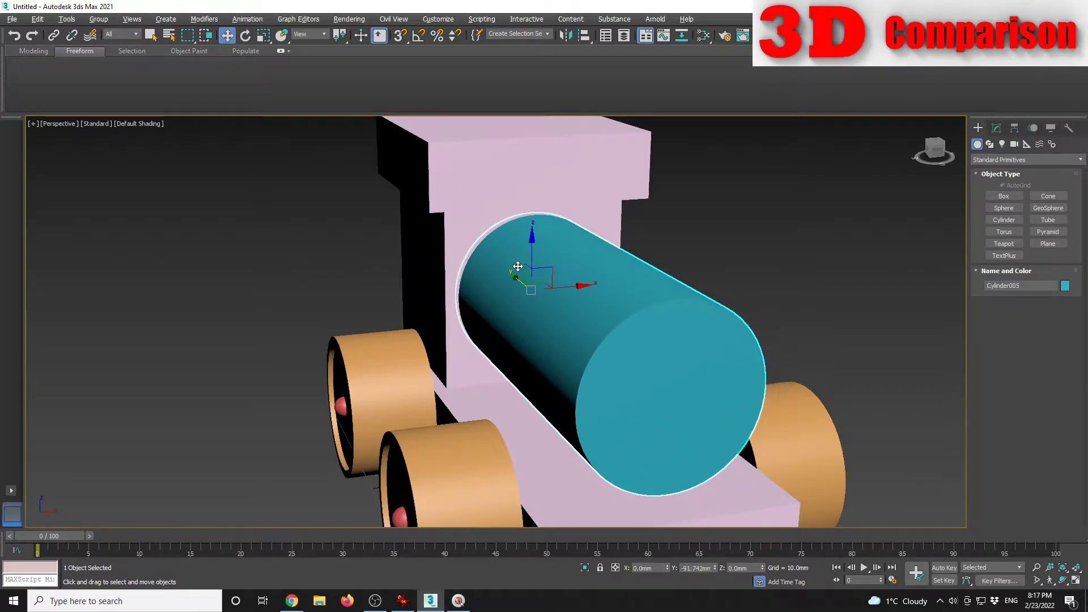
pyautogui.keyDown('alt'); pyautogui.moveTo(530, 323); pyautogui.dragTo(422, 291, button='middle'); pyautogui.keyUp('alt')
pyautogui.moveTo(433, 274); pyautogui.dragTo(445, 289)
pyautogui.keyDown('alt'); pyautogui.moveTo(716, 333); pyautogui.dragTo(618, 344, button='middle'); pyautogui.keyUp('alt')
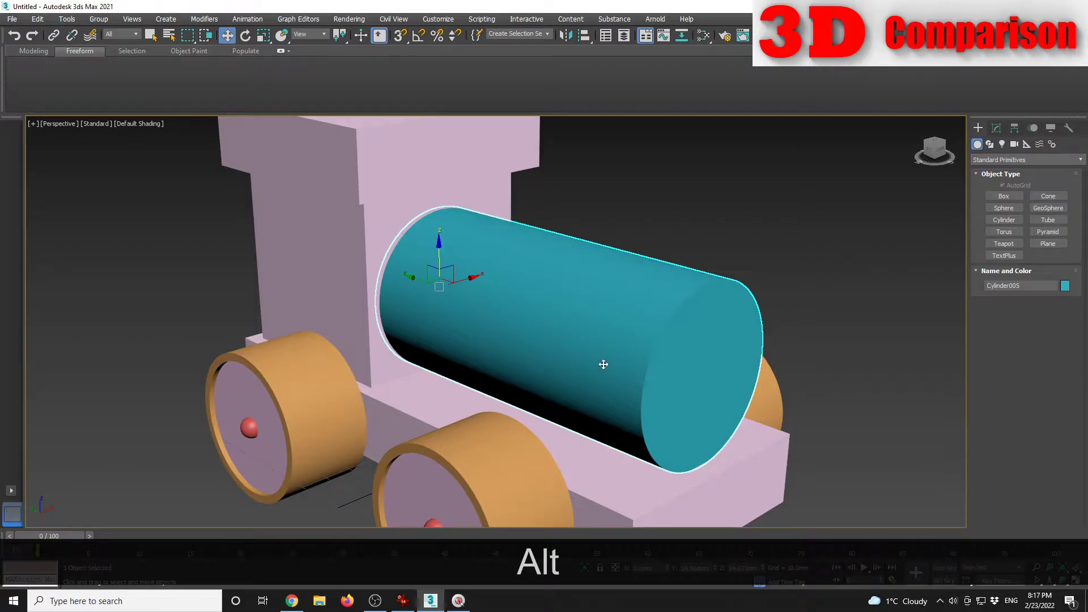
# Step: Check the boiler's front end in the reference image and clone the boiler forward along Y, just beyond its front face
pyautogui.click(403, 601)
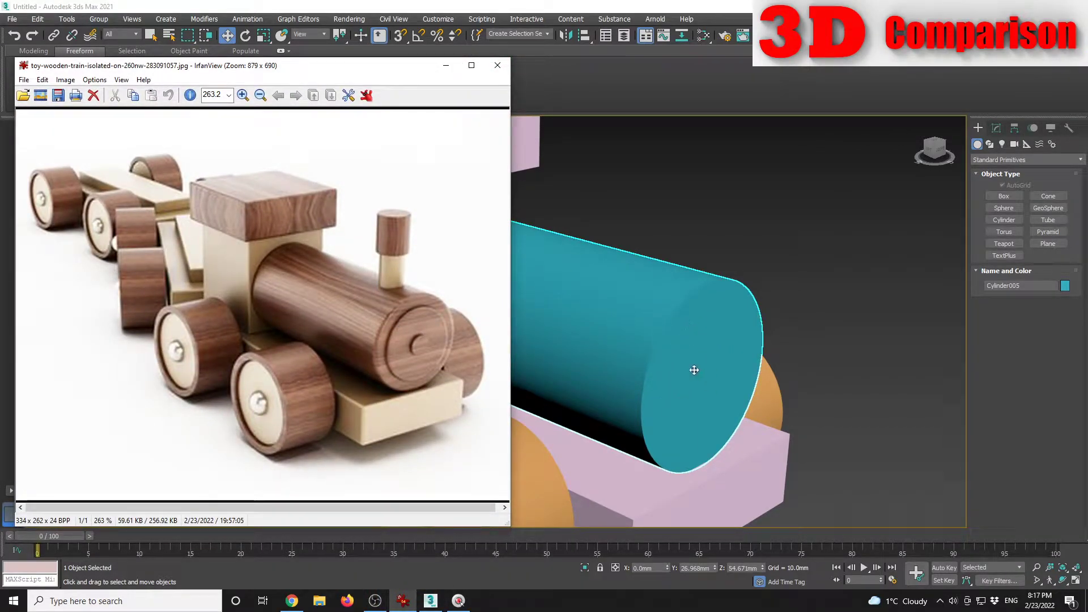
pyautogui.click(695, 252)
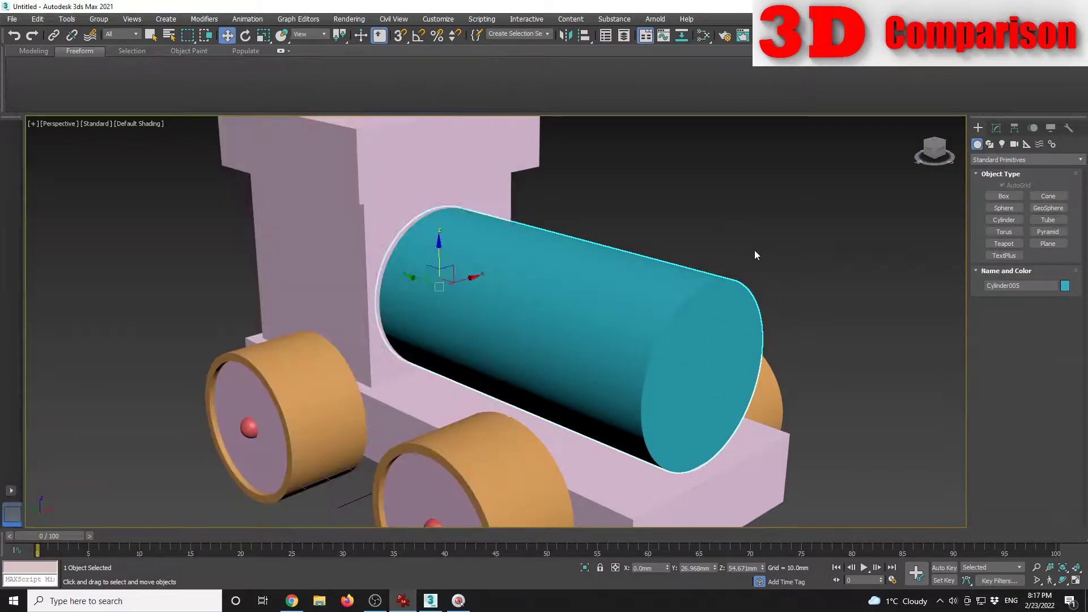
pyautogui.click(639, 318)
pyautogui.keyDown('shift'); pyautogui.moveTo(416, 280); pyautogui.dragTo(699, 388); pyautogui.keyUp('shift')
pyautogui.click(546, 347)
pyautogui.scroll(2, 574, 330)
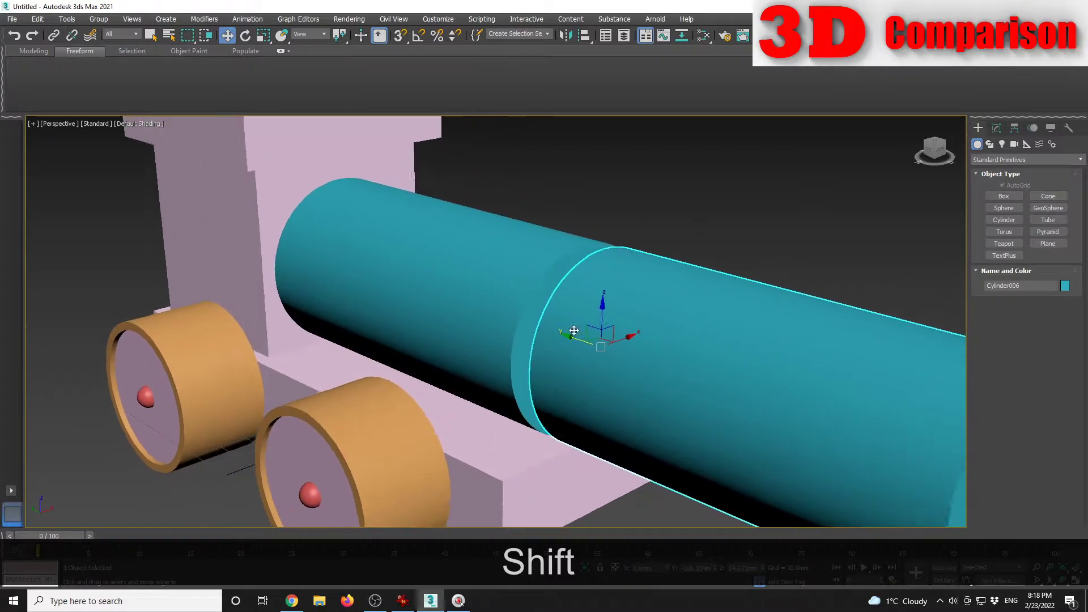
# Step: Set the cloned cylinder's radius to 20 mm and height to 5 mm, and nudge it back toward the boiler's front face
pyautogui.click(995, 128)
pyautogui.write('20')
pyautogui.press('Return')
pyautogui.doubleClick(1053, 307)
pyautogui.write('5')
pyautogui.press('Return')
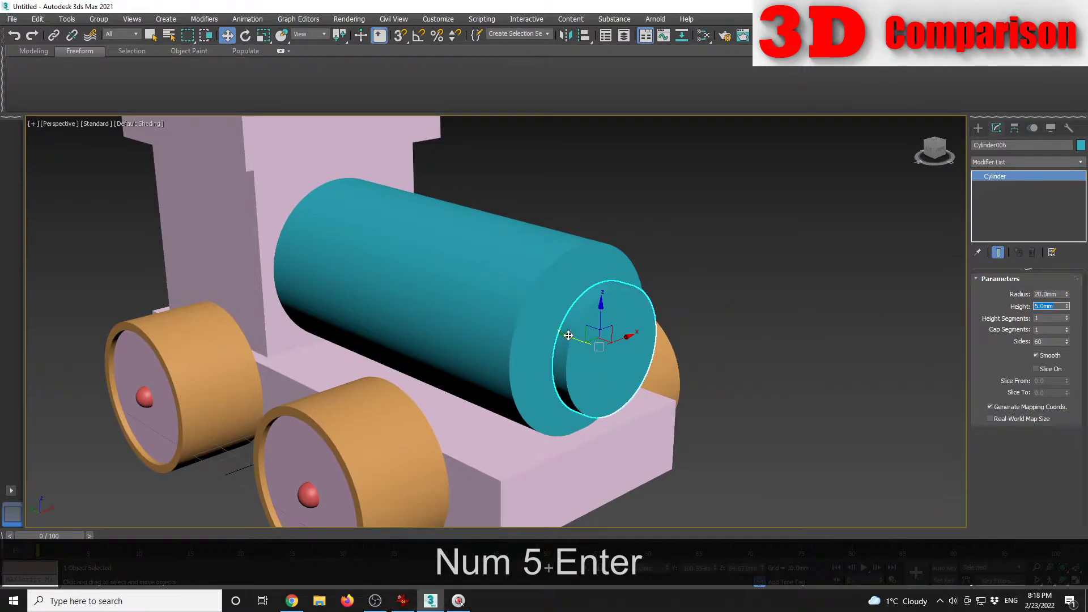
pyautogui.keyDown('alt'); pyautogui.moveTo(567, 337); pyautogui.dragTo(617, 326, button='middle'); pyautogui.keyUp('alt')
pyautogui.scroll(5, 589, 323)
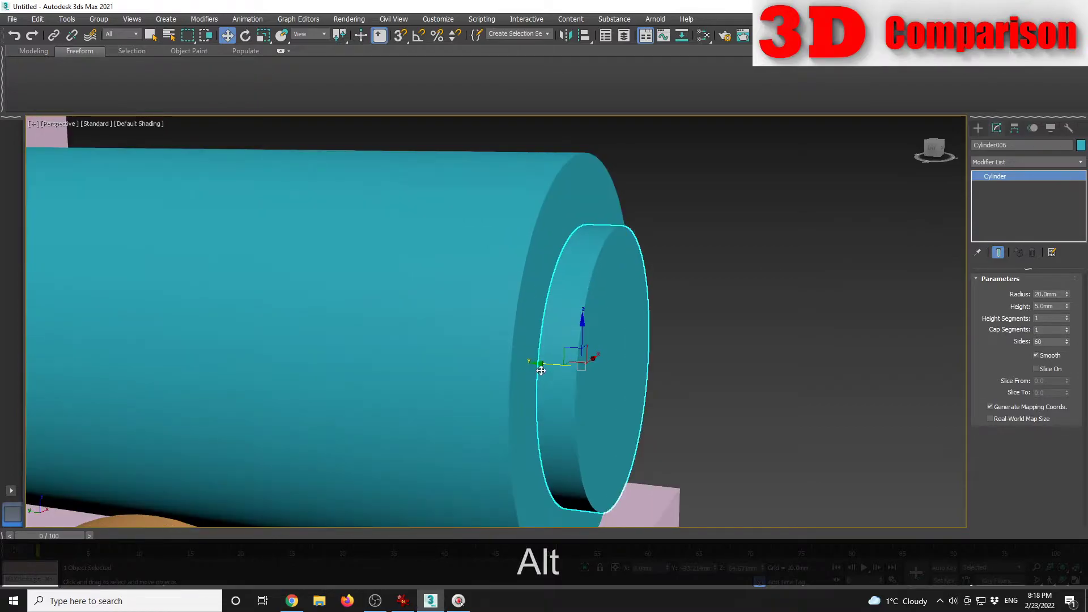
pyautogui.moveTo(543, 365); pyautogui.dragTo(539, 364)
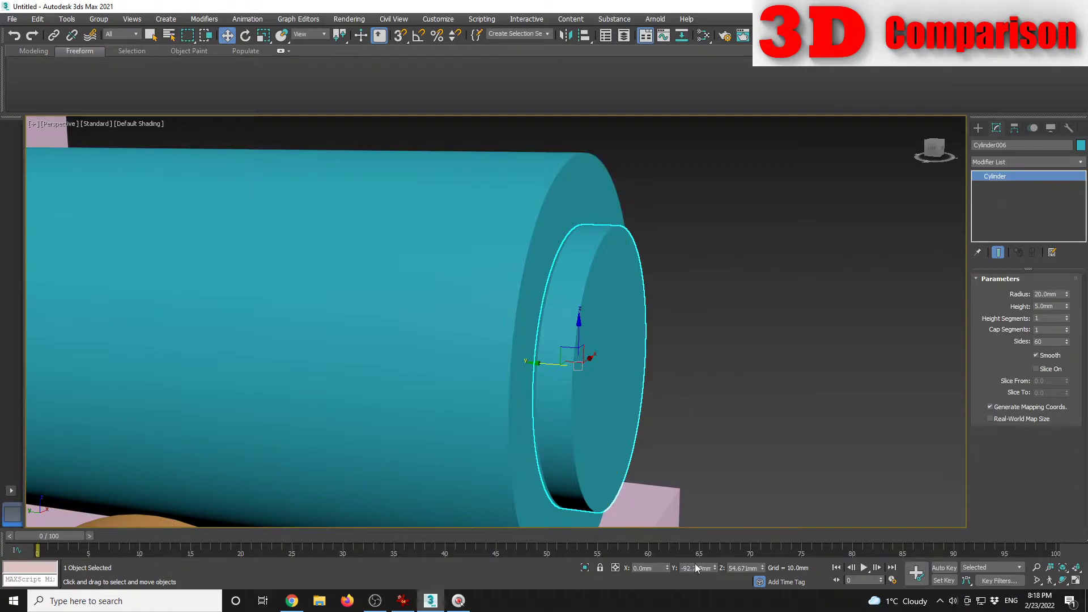
pyautogui.keyDown('alt'); pyautogui.moveTo(587, 367); pyautogui.dragTo(553, 318, button='middle'); pyautogui.keyUp('alt')
# Step: Check the central knob in the reference image and clone the front disc forward along Y
pyautogui.click(402, 602)
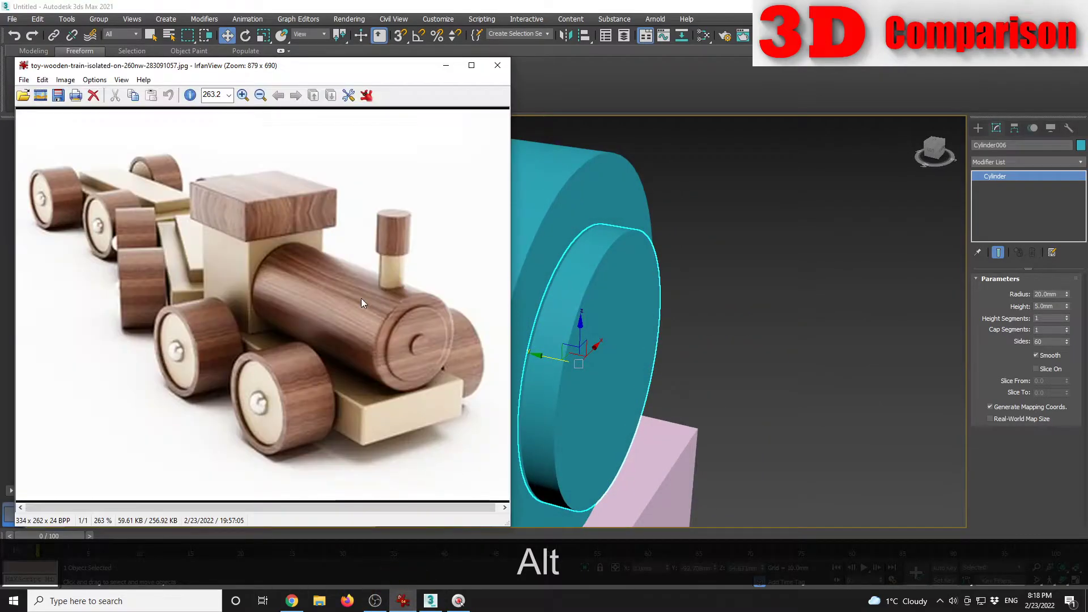
pyautogui.click(610, 341)
pyautogui.keyDown('shift'); pyautogui.moveTo(555, 360); pyautogui.dragTo(595, 387); pyautogui.keyUp('shift')
pyautogui.click(555, 352)
# Step: Set the new disc's radius to 5 mm and height to 3 mm, and move it back against the larger disc's face
pyautogui.doubleClick(1043, 294)
pyautogui.write('5')
pyautogui.press('Return')
pyautogui.doubleClick(1050, 307)
pyautogui.write('3')
pyautogui.press('Return')
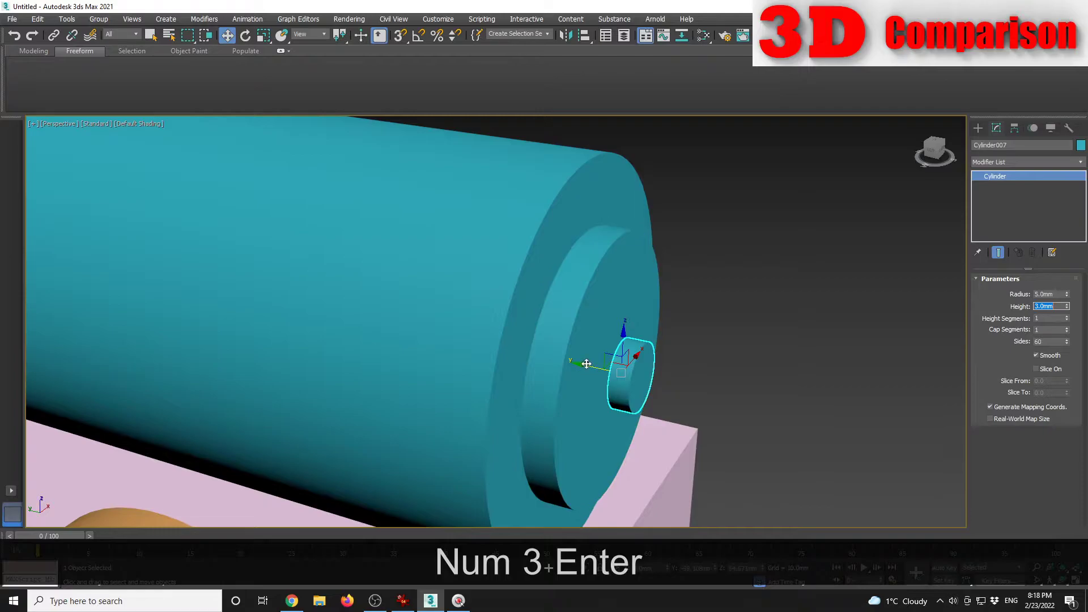
pyautogui.moveTo(587, 365); pyautogui.dragTo(577, 369)
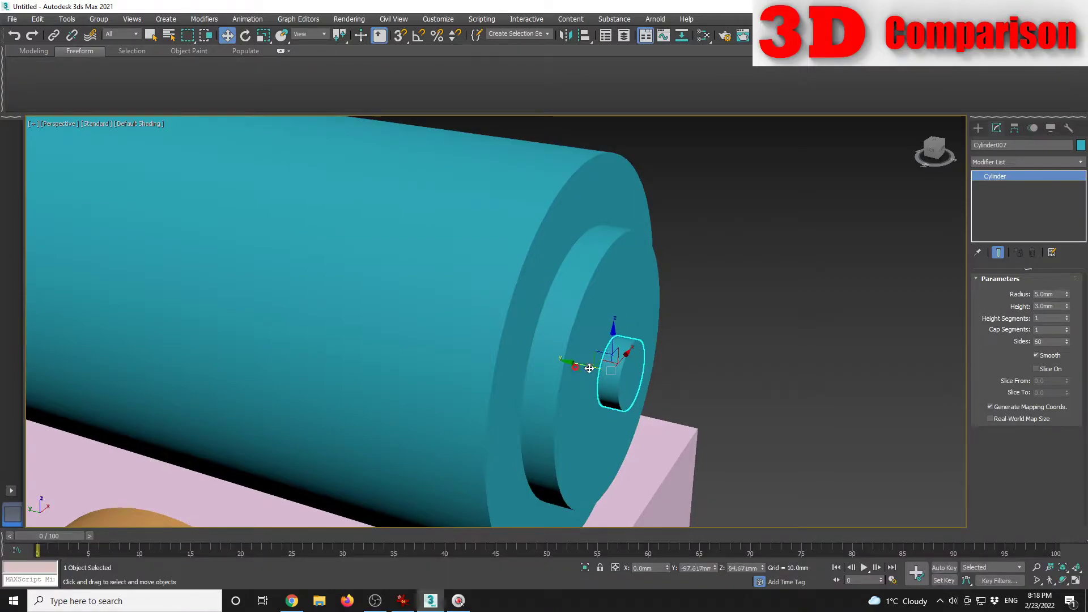
pyautogui.click(704, 358)
pyautogui.scroll(-5, 704, 358)
pyautogui.keyDown('alt'); pyautogui.moveTo(704, 359); pyautogui.dragTo(658, 342, button='middle'); pyautogui.keyUp('alt')
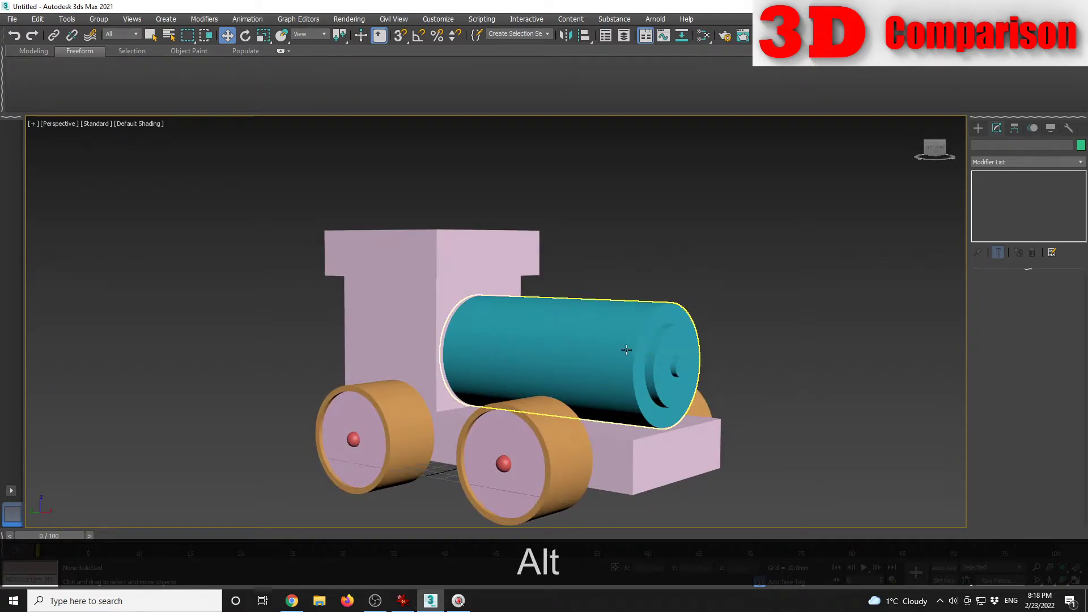
pyautogui.click(623, 337)
pyautogui.click(769, 314)
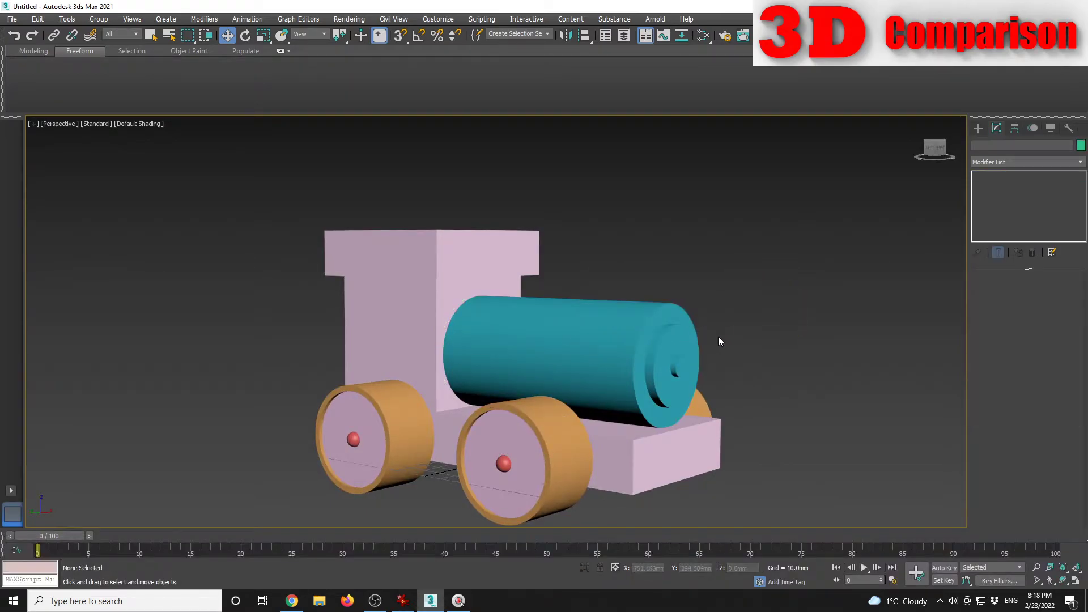
# Step: Check the chimney in the reference image and create an AutoGrid cylinder about 7 mm in radius and 45 mm high on the chassis front
pyautogui.click(402, 601)
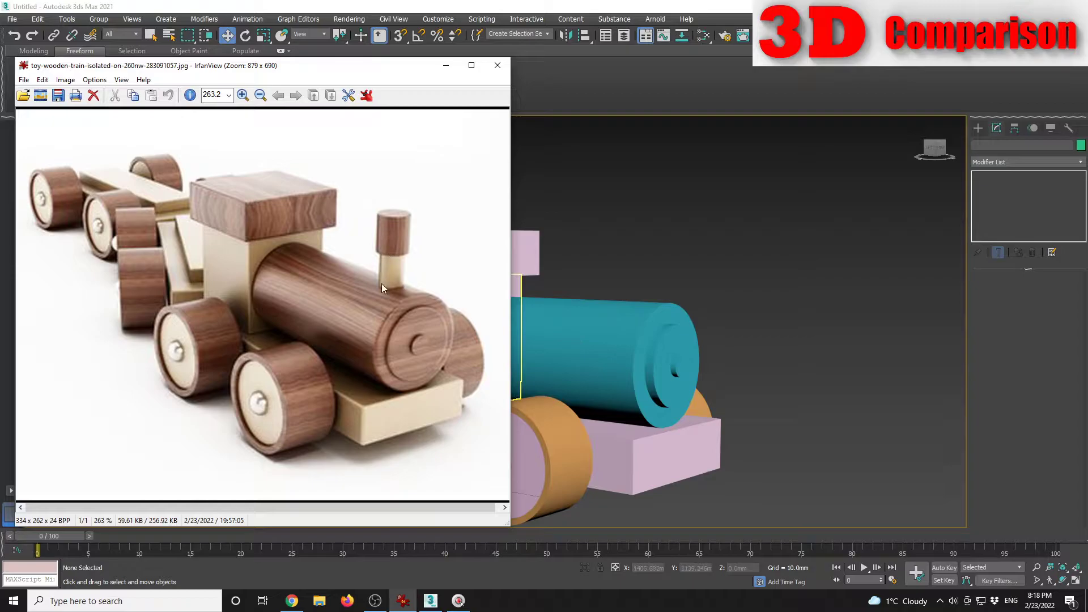
pyautogui.click(681, 271)
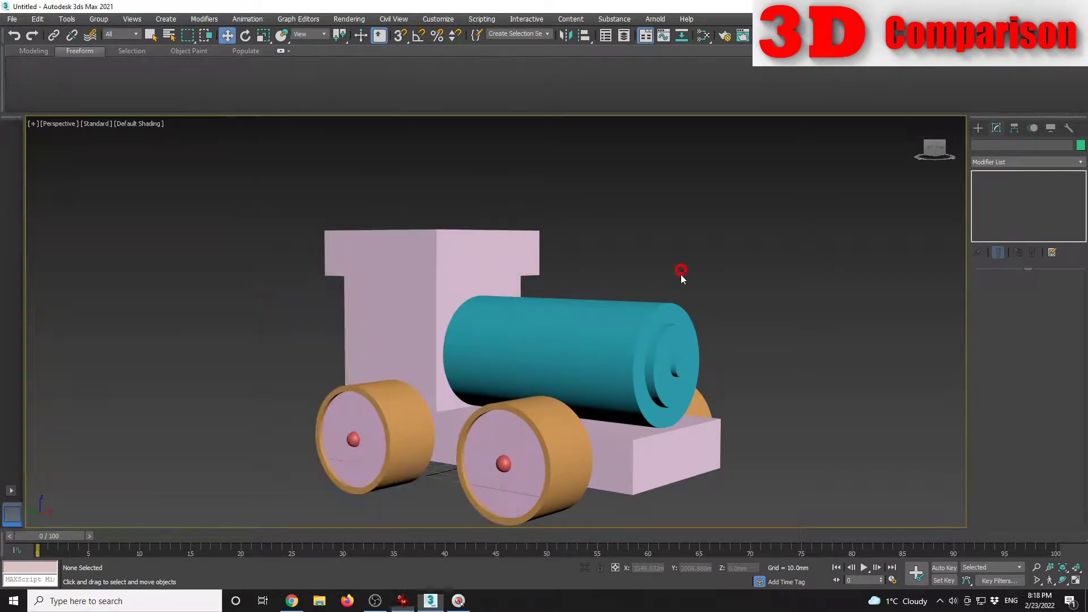
pyautogui.keyDown('alt'); pyautogui.moveTo(644, 325); pyautogui.dragTo(669, 295, button='middle'); pyautogui.keyUp('alt')
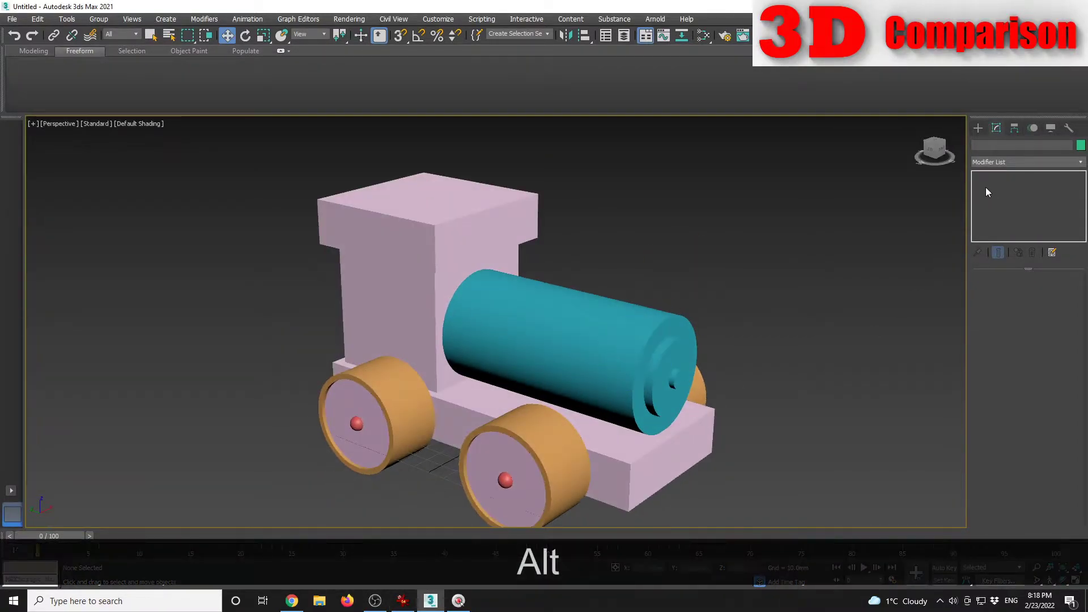
pyautogui.click(975, 128)
pyautogui.click(614, 339)
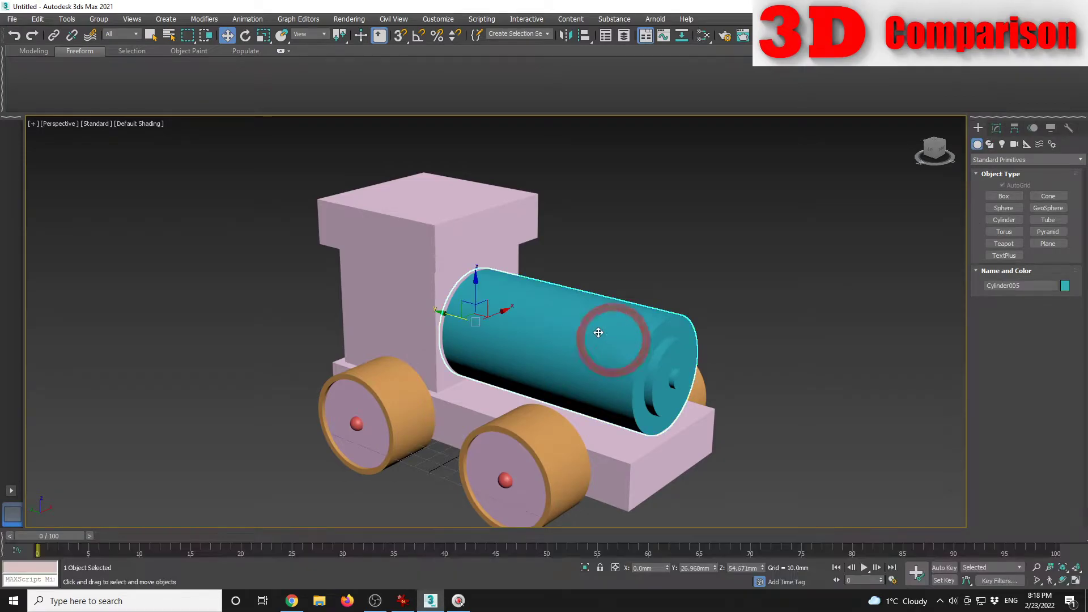
pyautogui.press('shift')
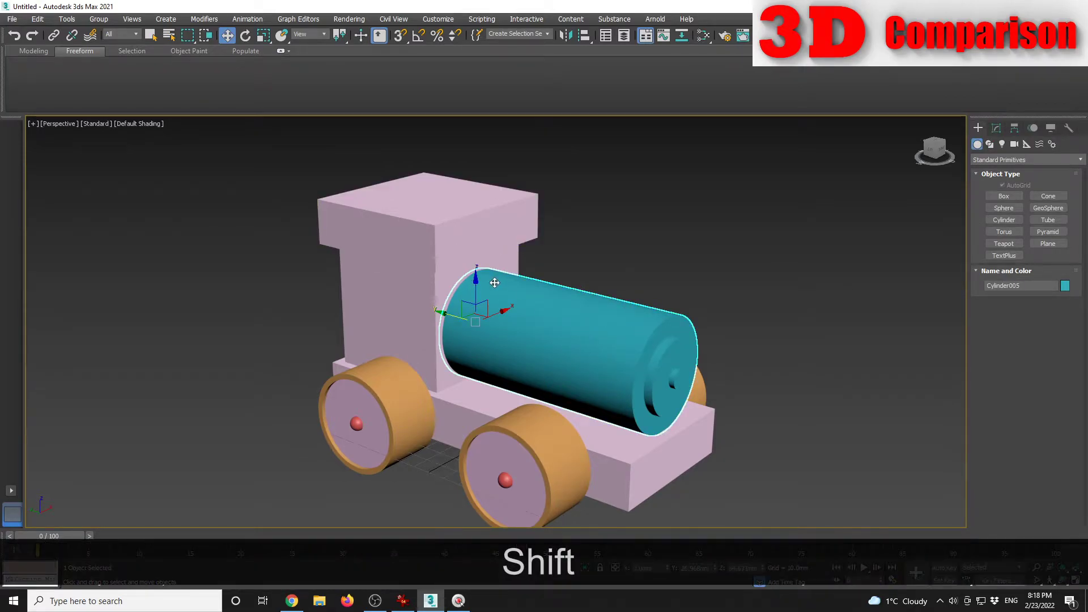
pyautogui.click(1003, 219)
pyautogui.moveTo(617, 437); pyautogui.dragTo(635, 442)
pyautogui.click(631, 340)
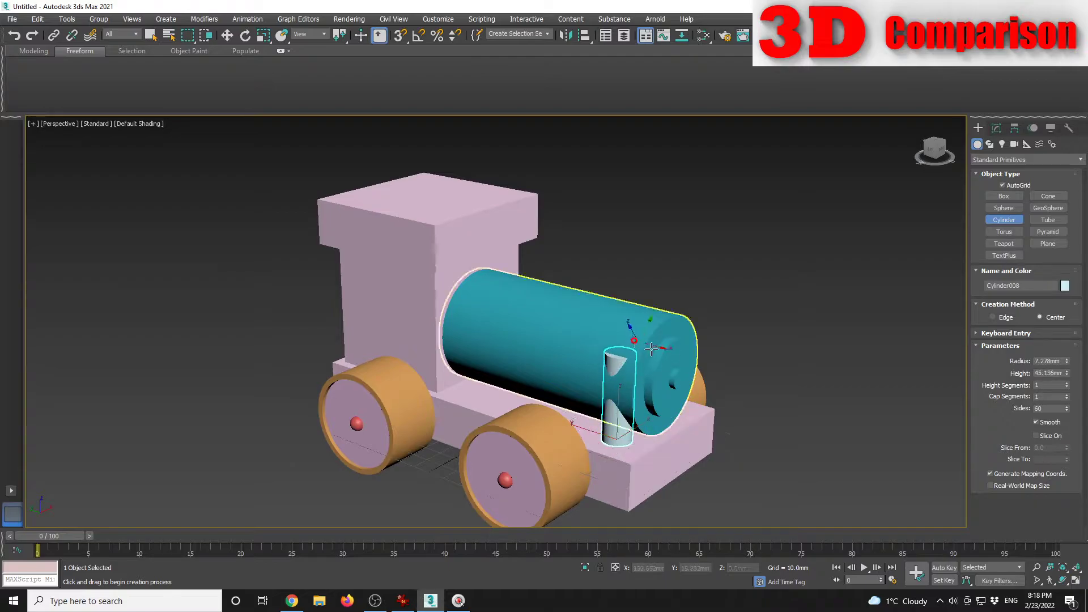
pyautogui.press('Escape')
# Step: Align the chimney's centre with the boiler in X, Y and Z, then move it to about Y -73.5 mm and Z 67.6 mm
pyautogui.keyDown('alt'); pyautogui.moveTo(822, 294); pyautogui.dragTo(737, 326, button='middle'); pyautogui.keyUp('alt')
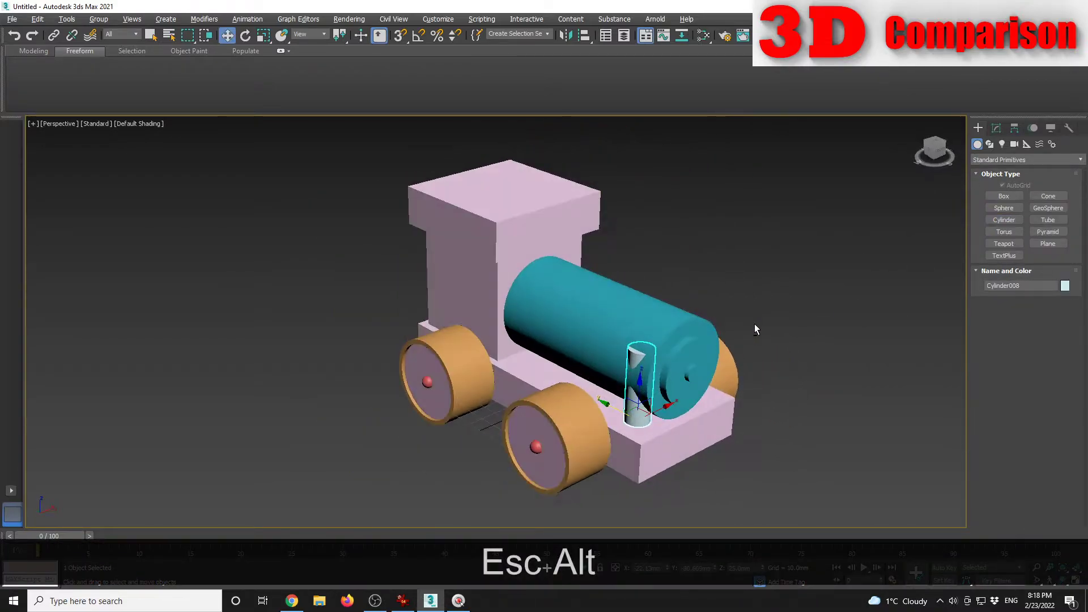
pyautogui.hotkey('alt', 'a')
pyautogui.click(663, 330)
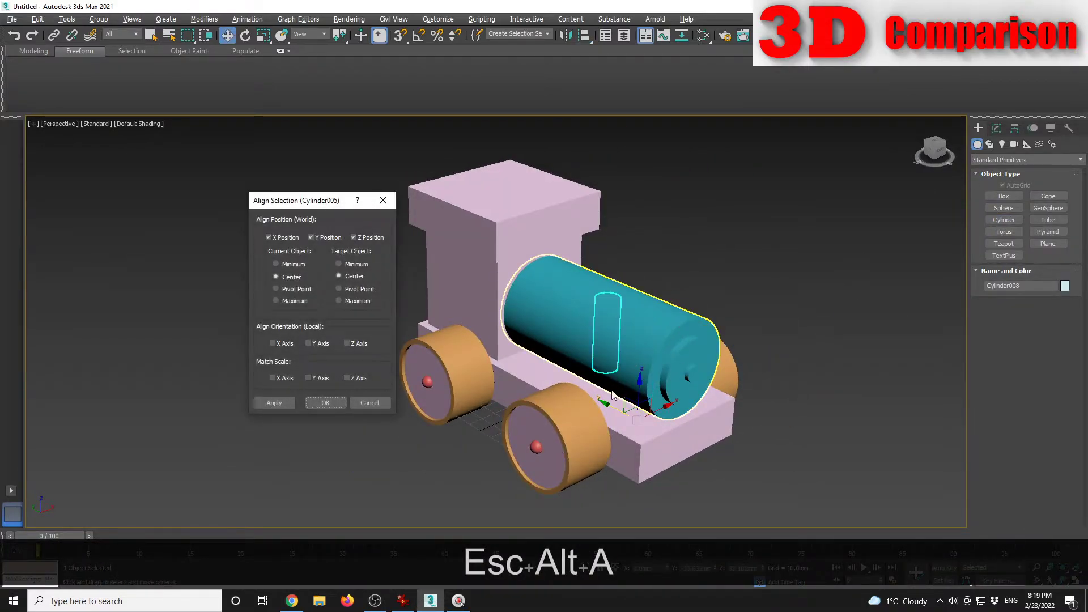
pyautogui.click(325, 402)
pyautogui.moveTo(610, 339); pyautogui.dragTo(632, 346)
pyautogui.moveTo(700, 343)
pyautogui.keyDown('alt'); pyautogui.mouseDown(button='middle')
pyautogui.moveTo(654, 340)
pyautogui.moveTo(644, 312)
pyautogui.moveTo(709, 327)
pyautogui.mouseUp(button='middle'); pyautogui.keyUp('alt')
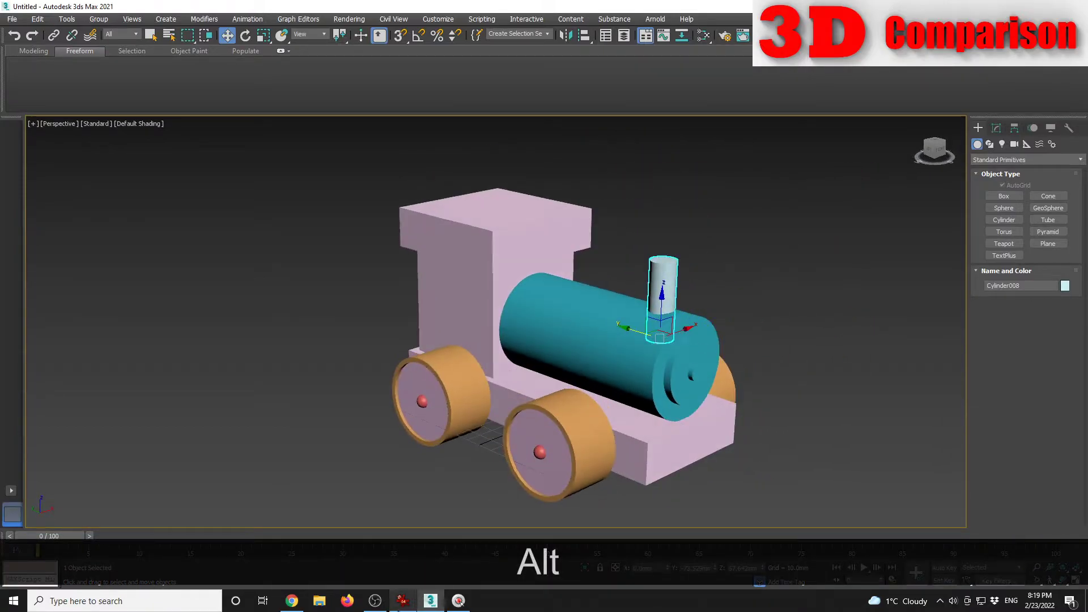
# Step: Compare the chimney with the reference image and set its radius to 6 mm and height to 30 mm
pyautogui.click(402, 601)
pyautogui.click(738, 248)
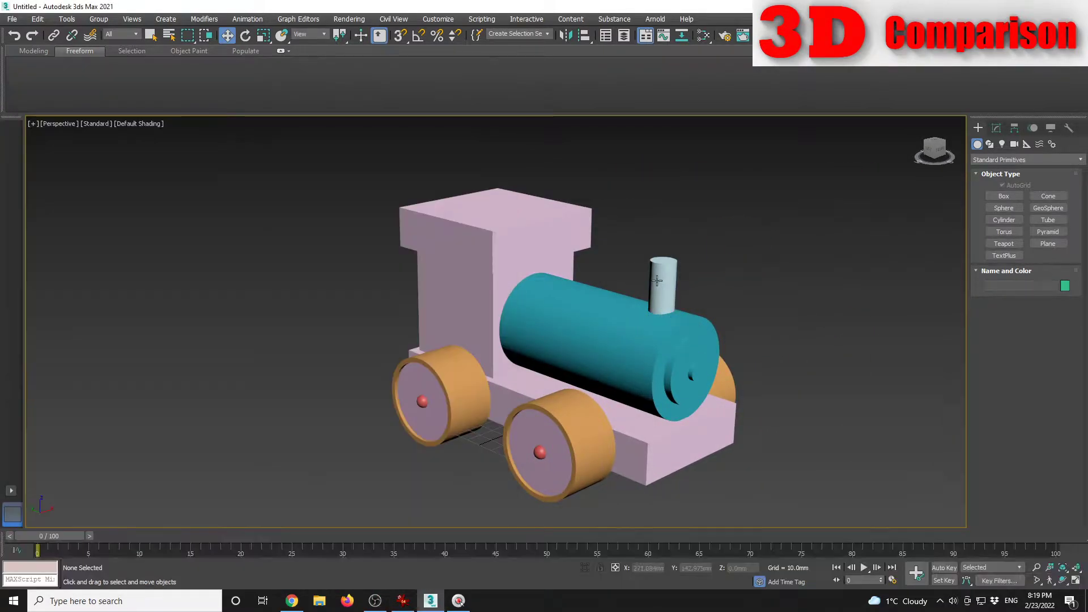
pyautogui.scroll(4, 656, 285)
pyautogui.click(656, 287)
pyautogui.click(997, 127)
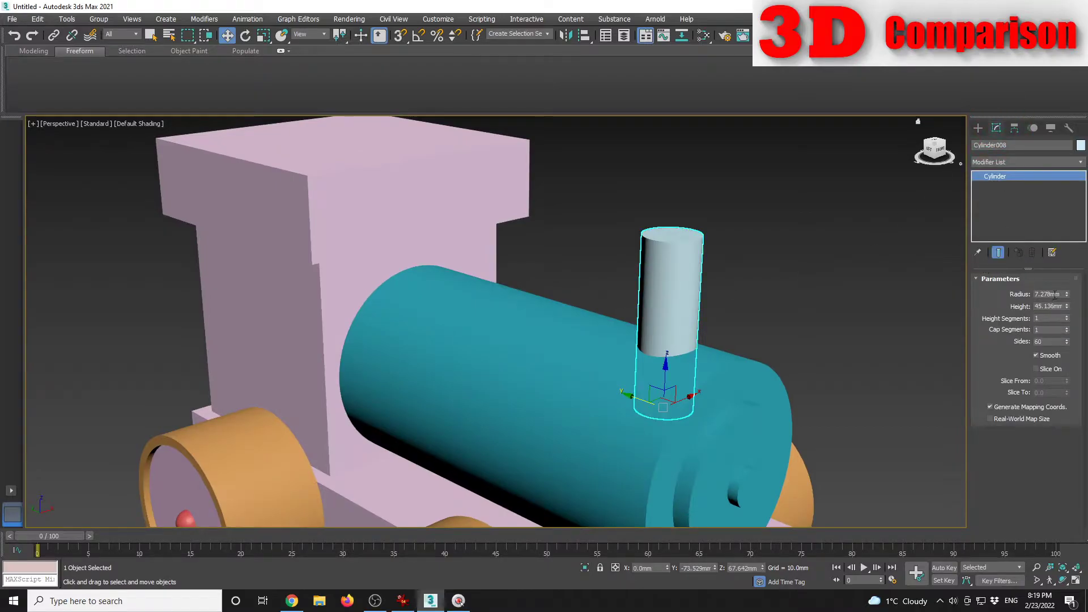
pyautogui.write('6')
pyautogui.press('Return')
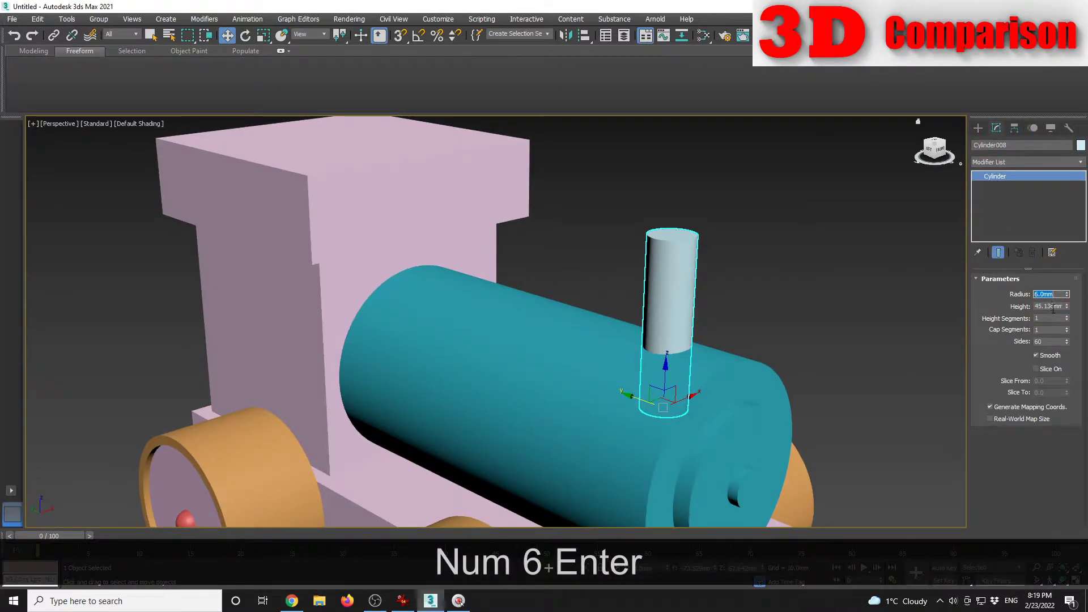
pyautogui.write('30')
pyautogui.press('Return')
# Step: Raise the chimney cylinder by about 14 mm along Z so its base sits just inside the boiler's top
pyautogui.click(938, 311)
pyautogui.click(666, 366)
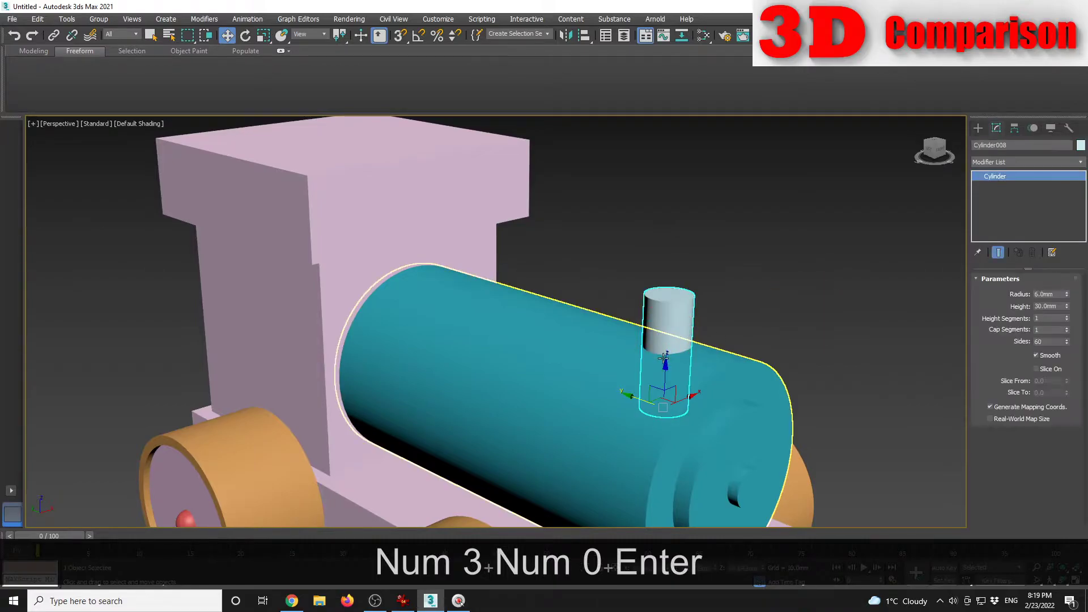
pyautogui.moveTo(666, 366); pyautogui.dragTo(670, 308)
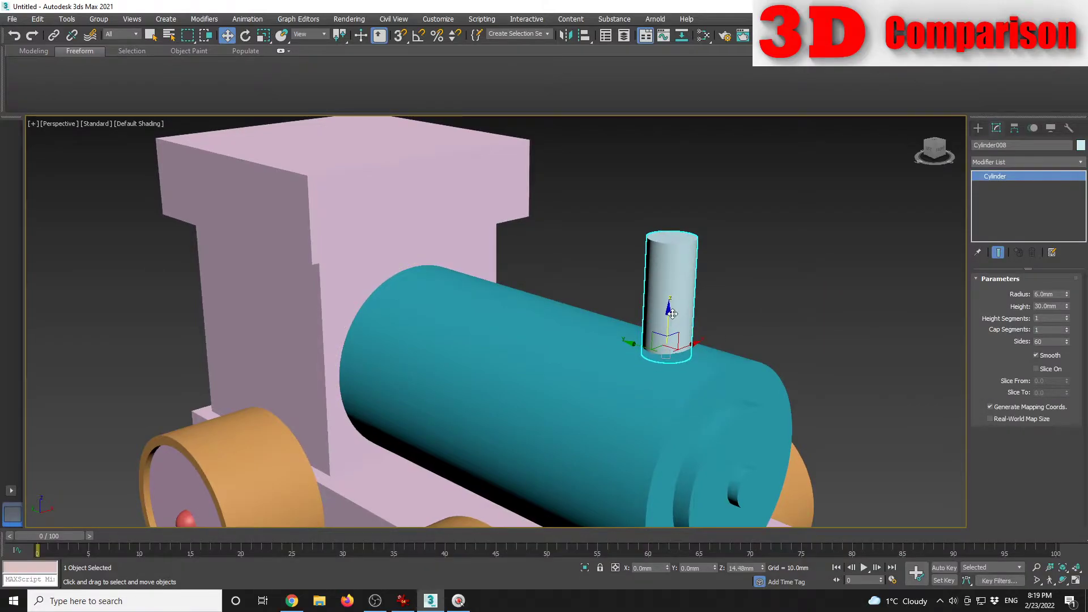
# Step: Clone the chimney cylinder upward as a copy at about Z 108.5 mm and set the copy's radius to 8 mm
pyautogui.keyDown('shift'); pyautogui.moveTo(672, 314); pyautogui.dragTo(673, 204); pyautogui.keyUp('shift')
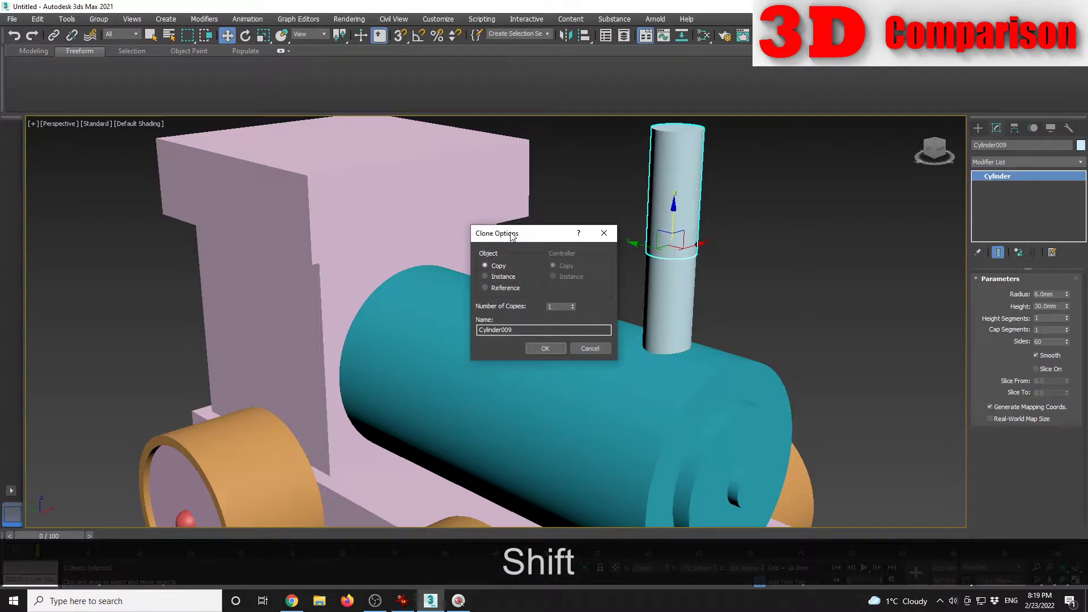
pyautogui.click(545, 348)
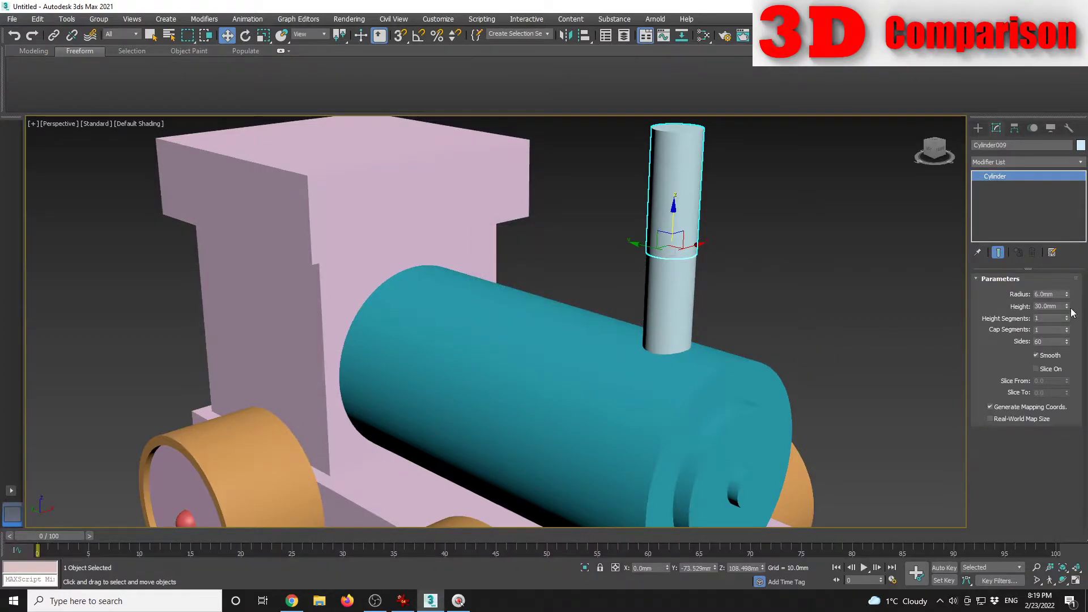
pyautogui.click(1052, 294)
pyautogui.write('8')
pyautogui.press('Return')
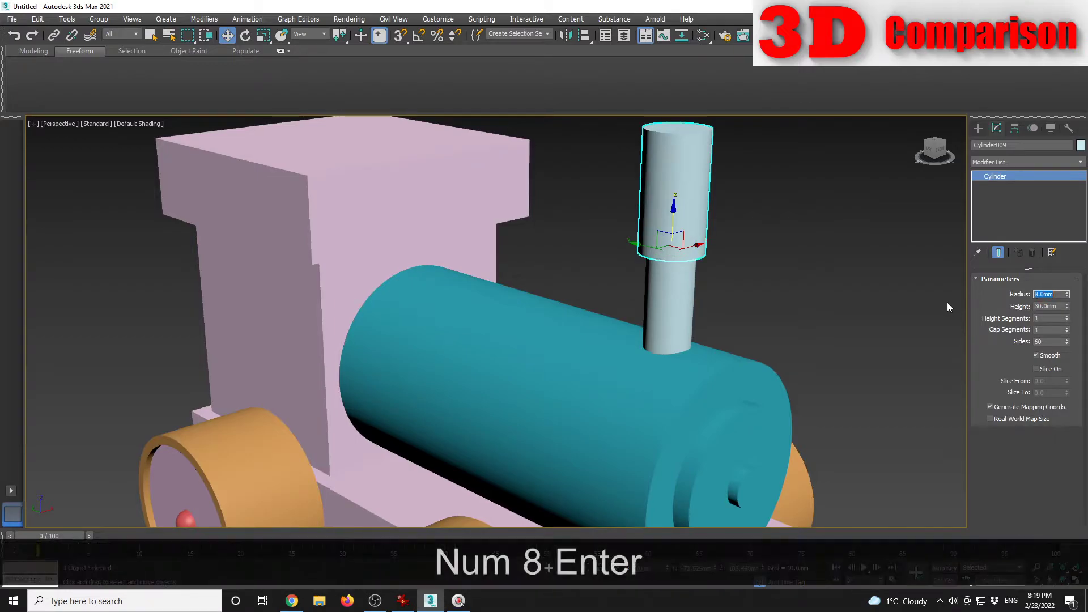
# Step: Set the height of the chimney's upper cylinder to 15 mm and deselect it
pyautogui.click(1054, 306)
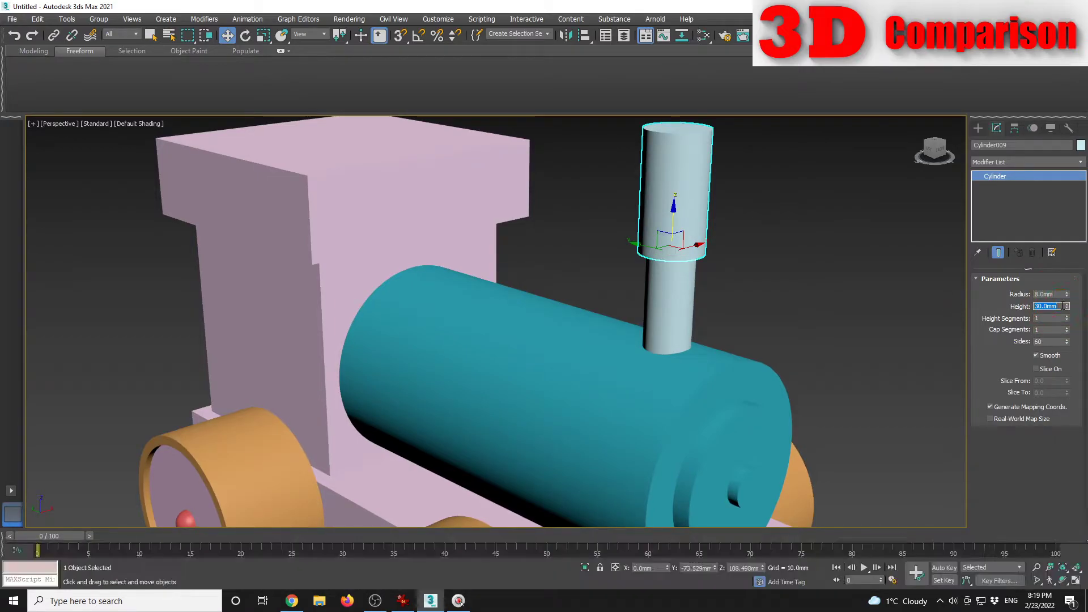
pyautogui.write('15')
pyautogui.press('Return')
pyautogui.click(844, 277)
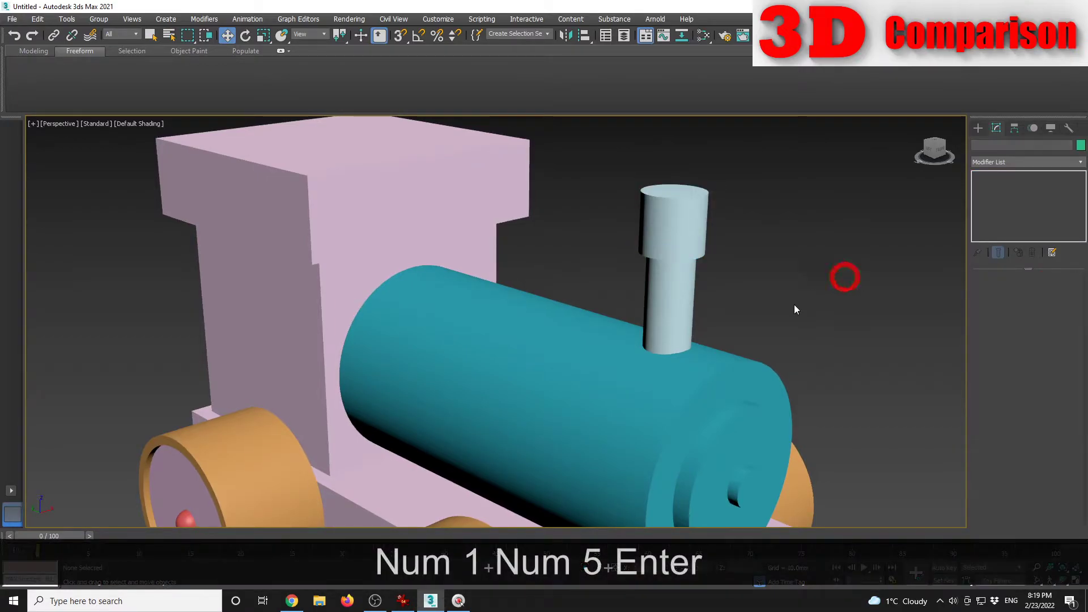
# Step: Compare the chimney with the reference image and lower its wider upper cylinder slightly along Z over the narrow stem
pyautogui.click(403, 601)
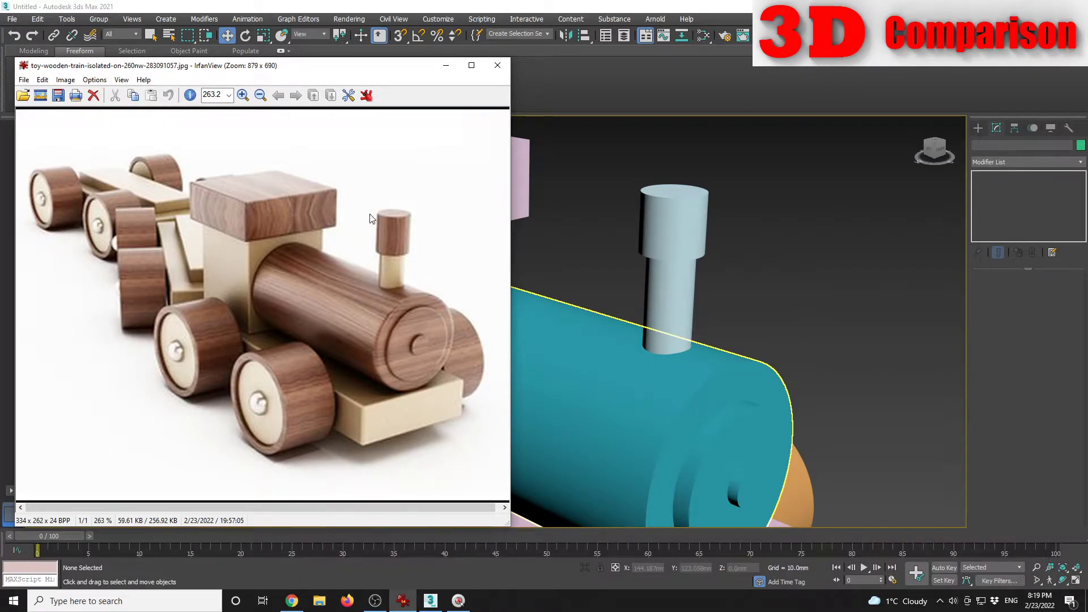
pyautogui.click(566, 214)
pyautogui.scroll(-5, 577, 226)
pyautogui.keyDown('alt'); pyautogui.moveTo(578, 228); pyautogui.dragTo(632, 240, button='middle'); pyautogui.keyUp('alt')
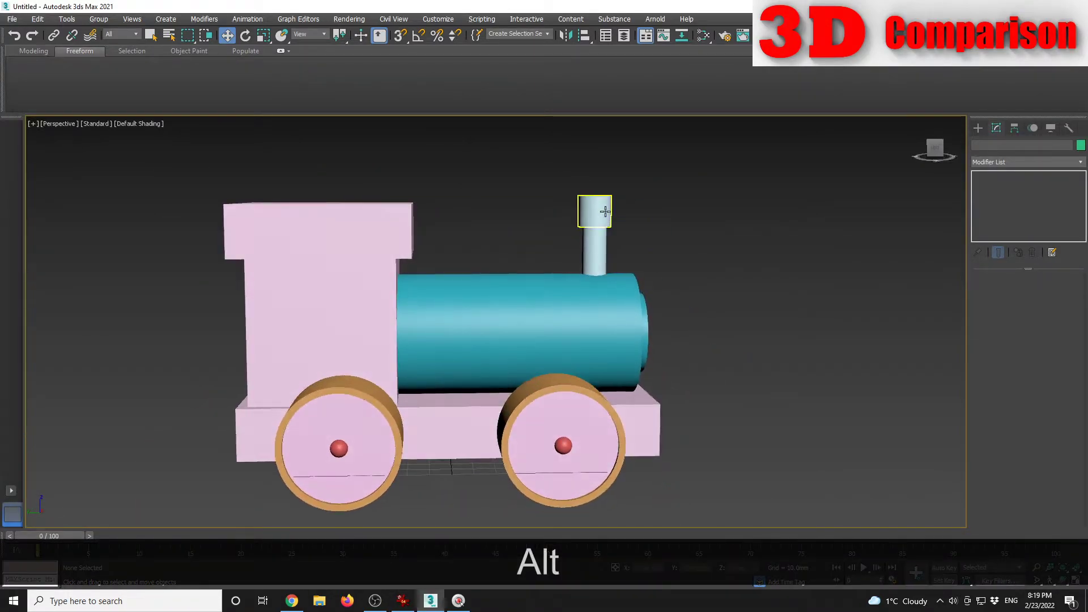
pyautogui.click(605, 210)
pyautogui.moveTo(595, 189); pyautogui.dragTo(596, 195)
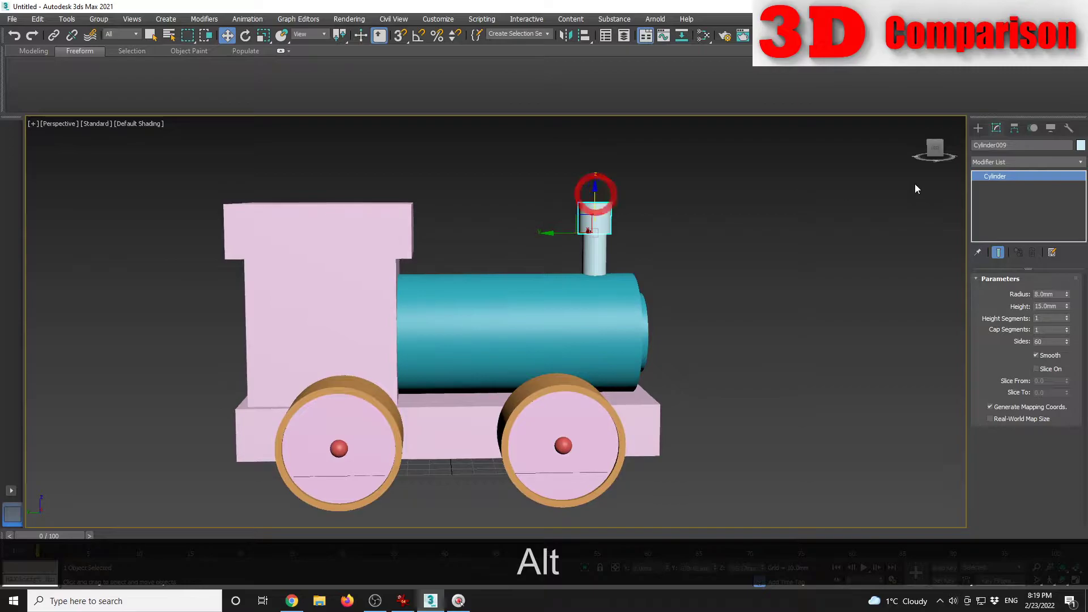
pyautogui.click(935, 149)
pyautogui.keyDown('alt'); pyautogui.moveTo(549, 268); pyautogui.dragTo(508, 290, button='middle'); pyautogui.keyUp('alt')
pyautogui.click(767, 275)
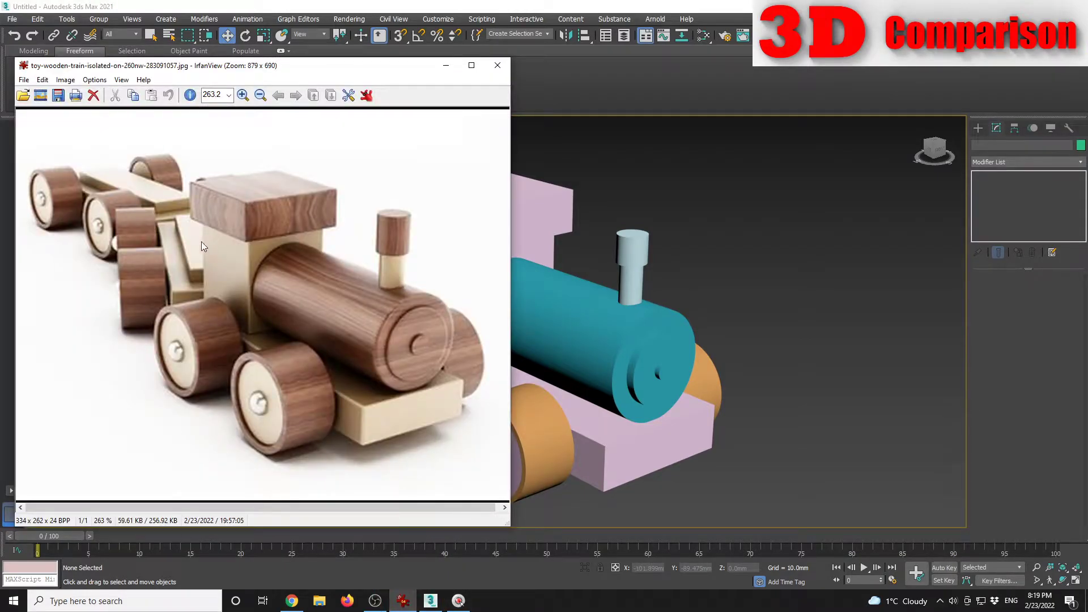
# Step: Compare the whole locomotive with the toy train reference image, checking the cab, boiler, chimney and wheels
pyautogui.click(402, 601)
pyautogui.click(721, 246)
pyautogui.keyDown('alt'); pyautogui.moveTo(529, 339); pyautogui.dragTo(560, 369, button='middle'); pyautogui.keyUp('alt')
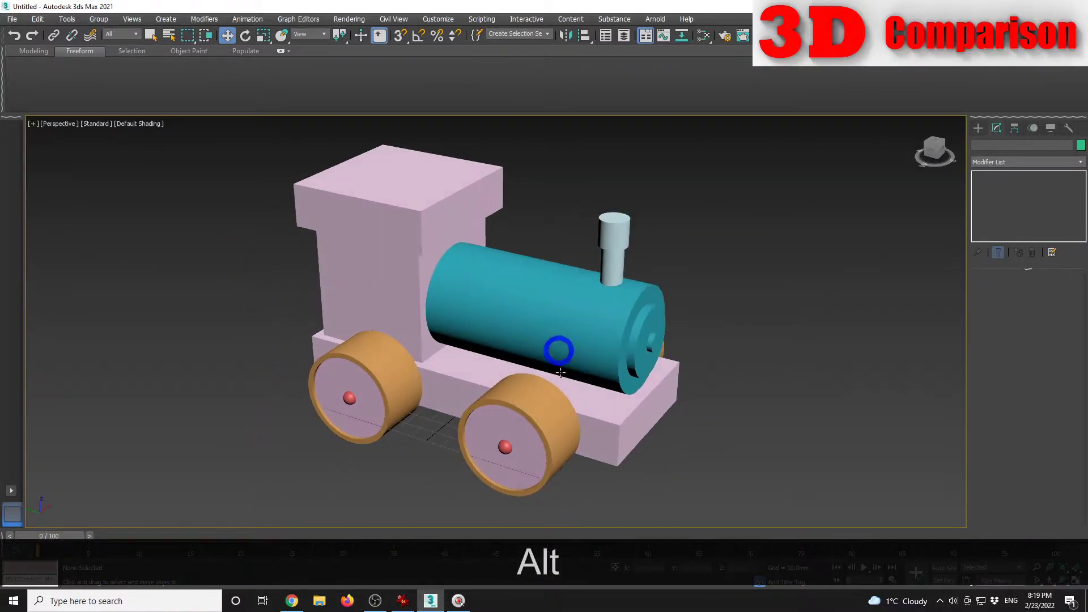
pyautogui.moveTo(285, 246); pyautogui.dragTo(390, 271, button='middle')
pyautogui.moveTo(658, 416); pyautogui.dragTo(813, 518)
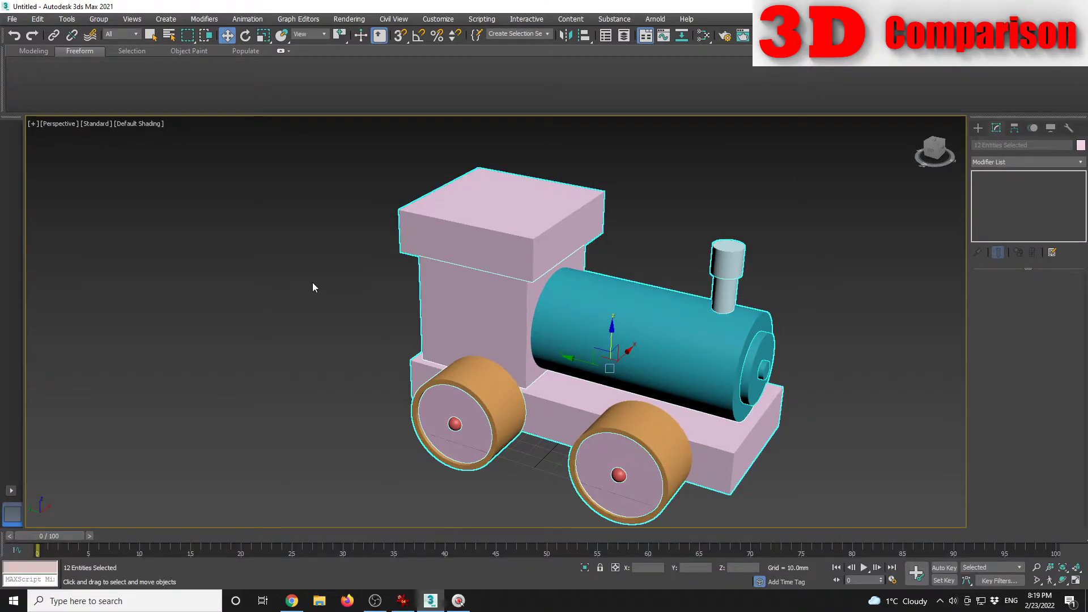
pyautogui.click(347, 291)
pyautogui.keyDown('alt'); pyautogui.moveTo(636, 399); pyautogui.dragTo(686, 392, button='middle'); pyautogui.keyUp('alt')
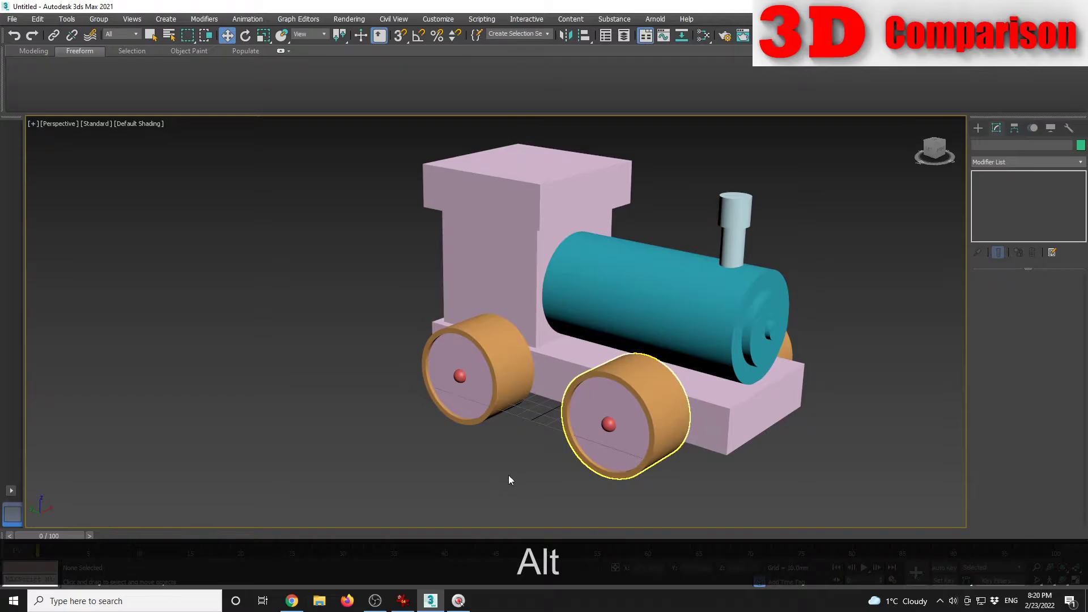
pyautogui.click(407, 599)
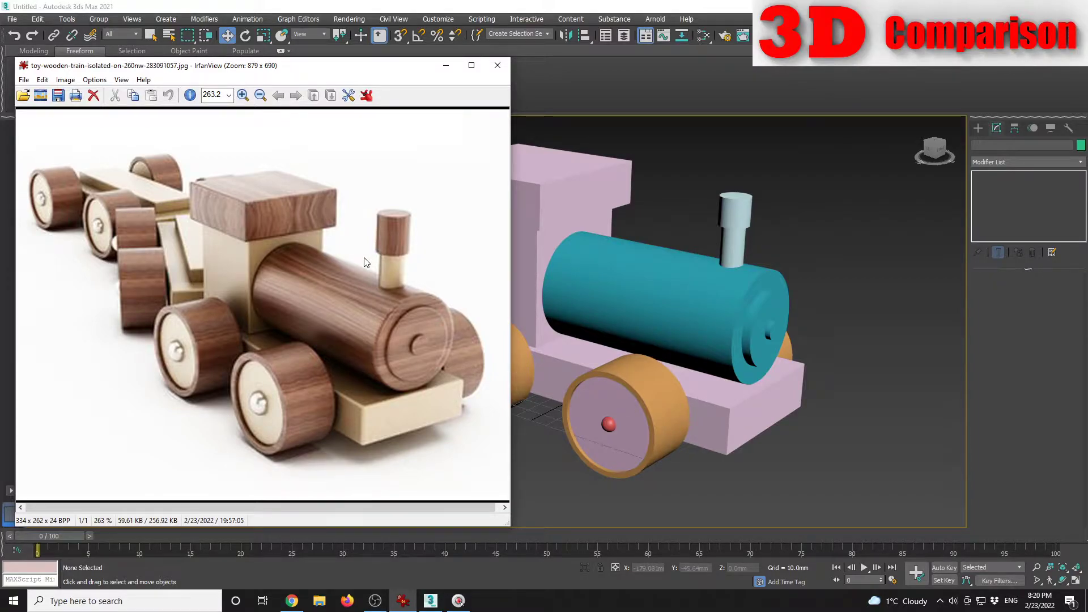
pyautogui.click(706, 225)
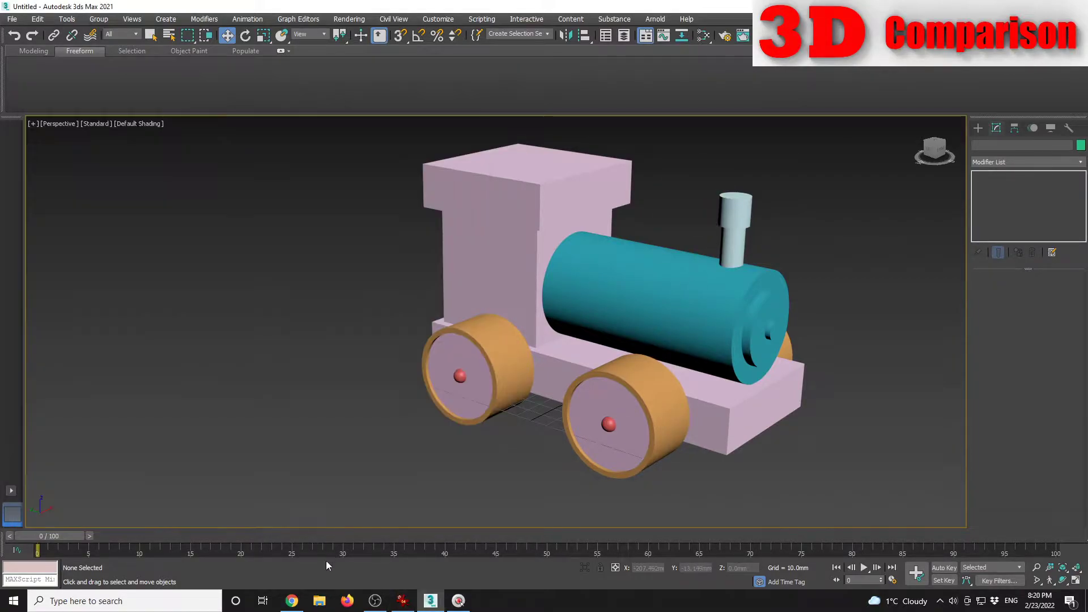
# Step: Switch to Chrome and search Google for "wooden texture seamless"
pyautogui.click(291, 601)
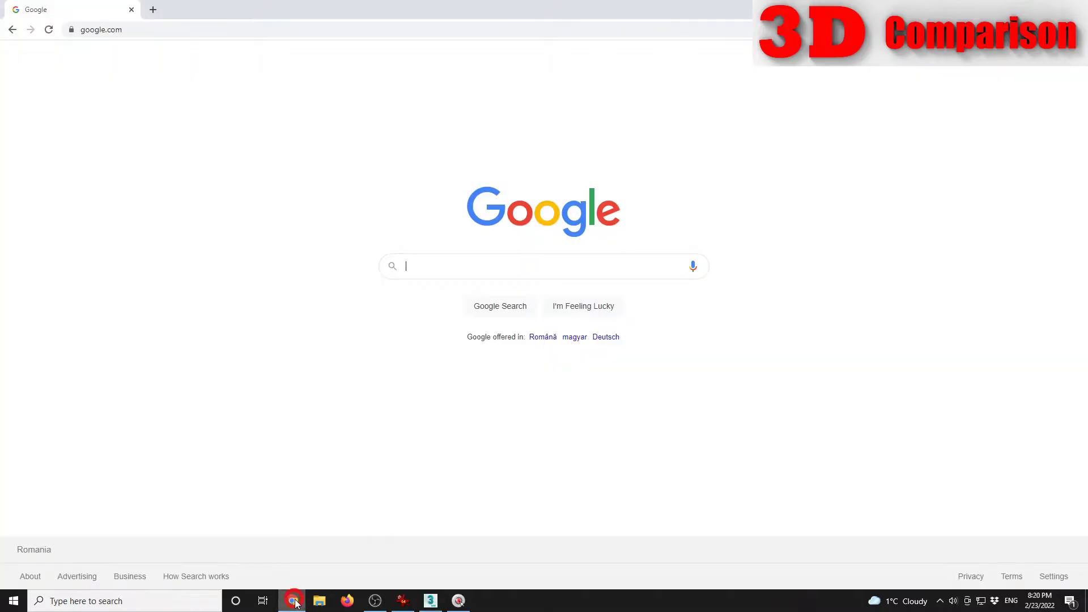
pyautogui.click(417, 261)
pyautogui.write('woodex')
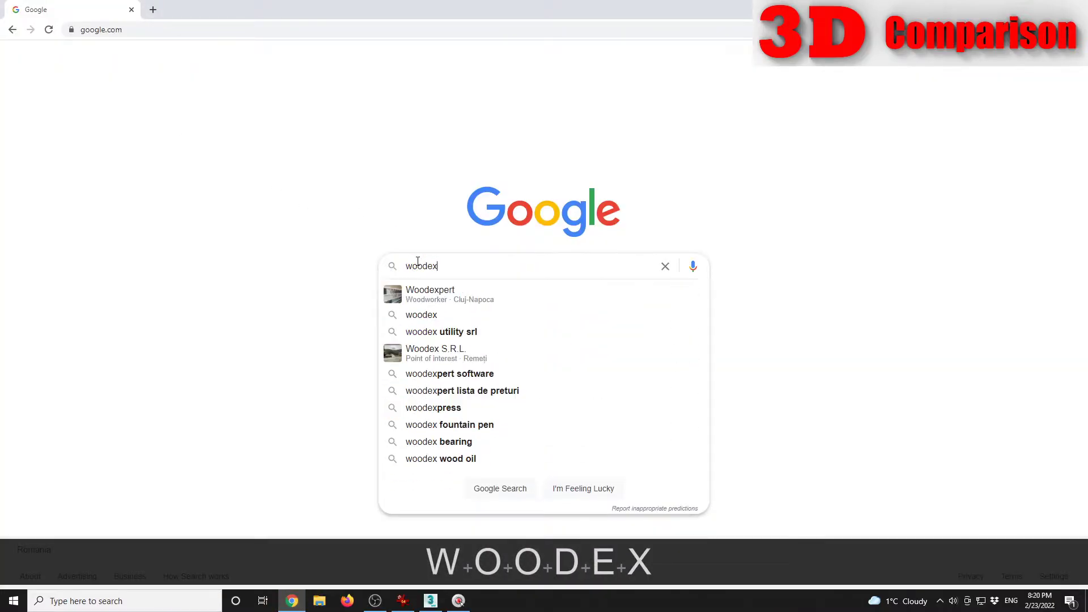
pyautogui.press('BackSpace')
pyautogui.write('n texture')
pyautogui.press('Return')
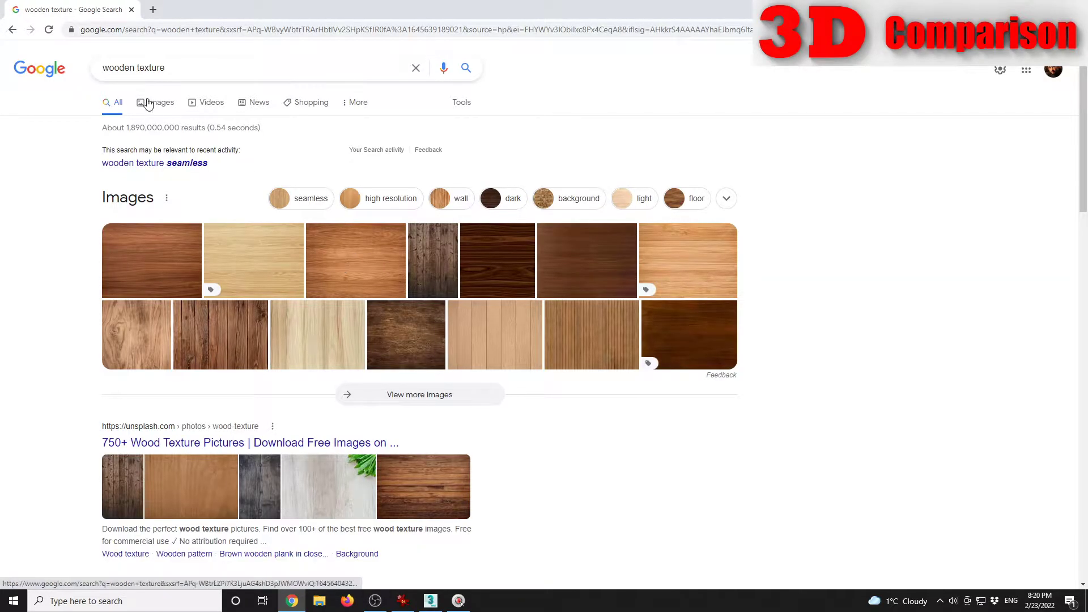
pyautogui.click(185, 68)
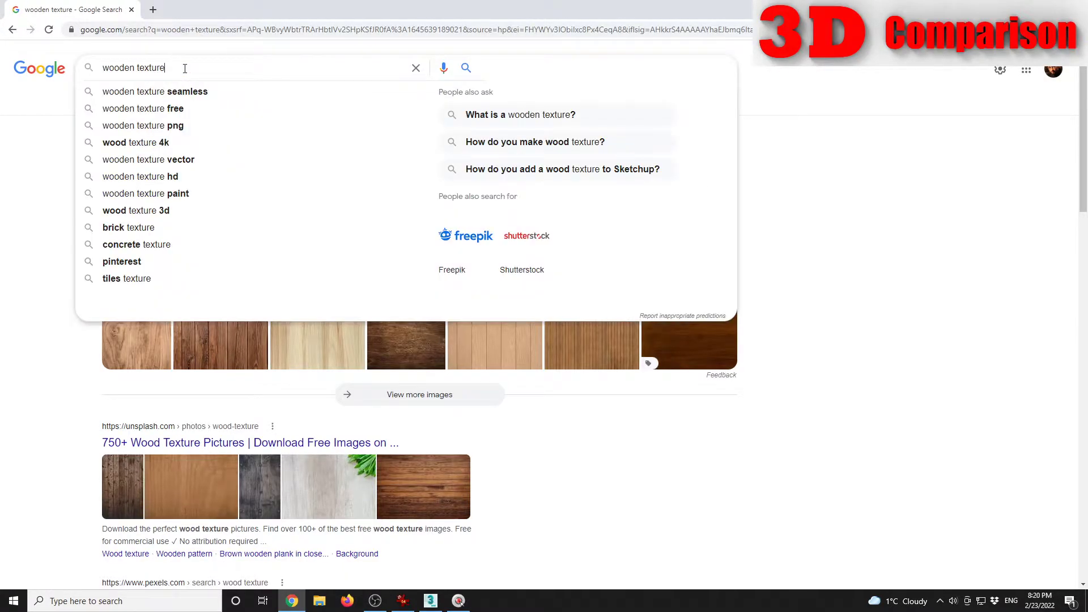
pyautogui.press('Down')
pyautogui.press('Return')
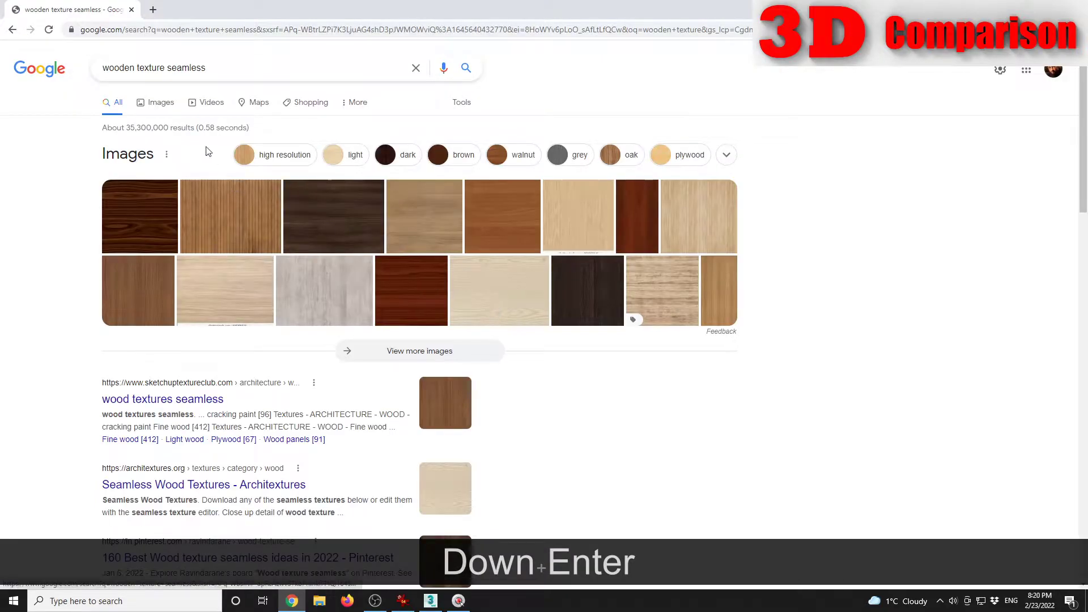
# Step: Show the image results for the seamless wood search and filter them to large sizes
pyautogui.click(161, 105)
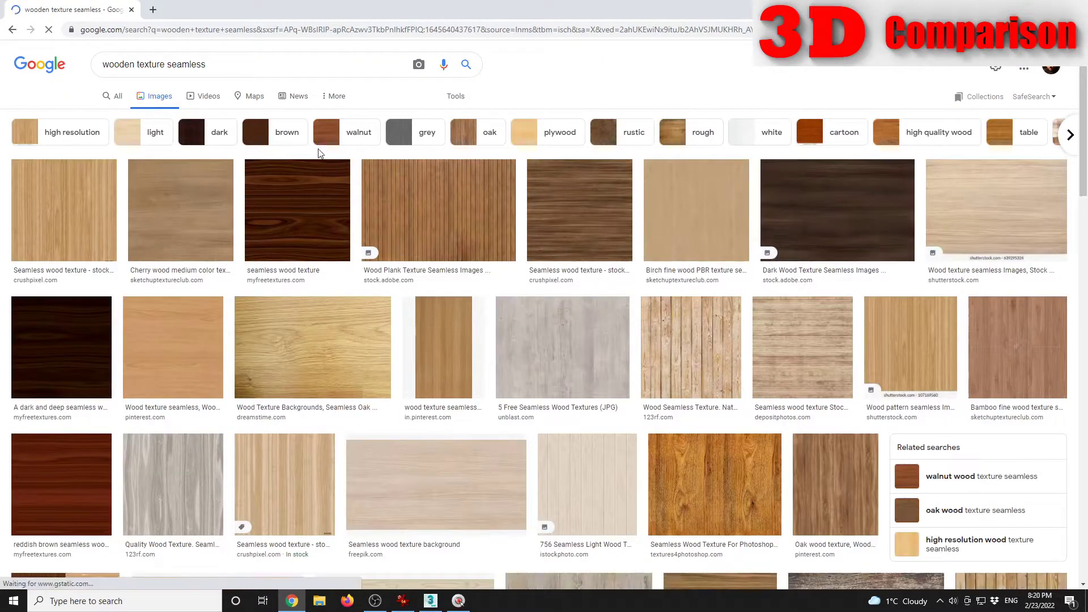
pyautogui.click(455, 96)
pyautogui.click(100, 116)
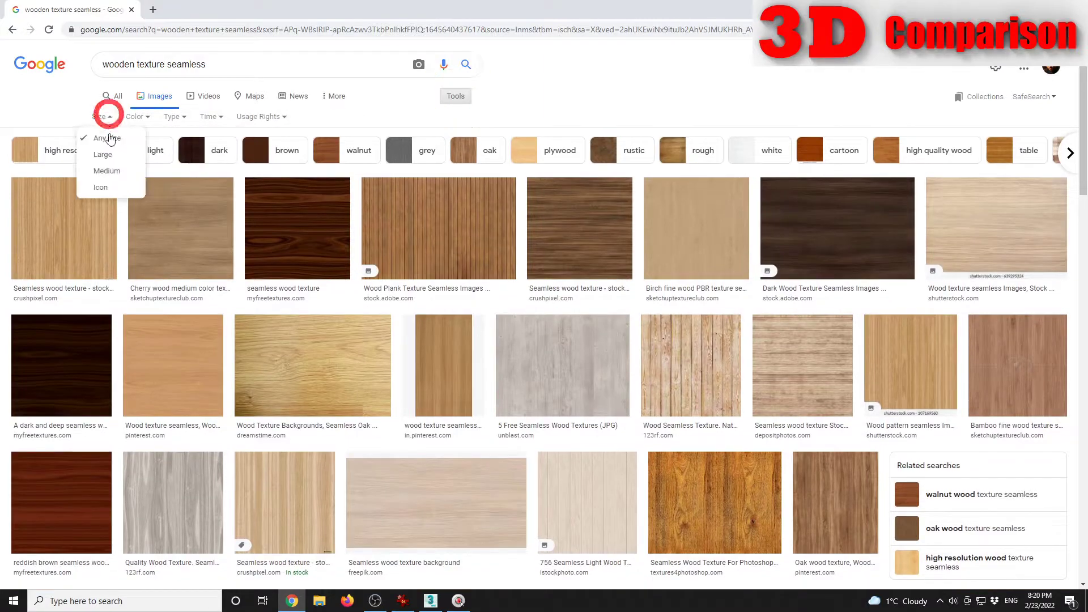
pyautogui.click(105, 153)
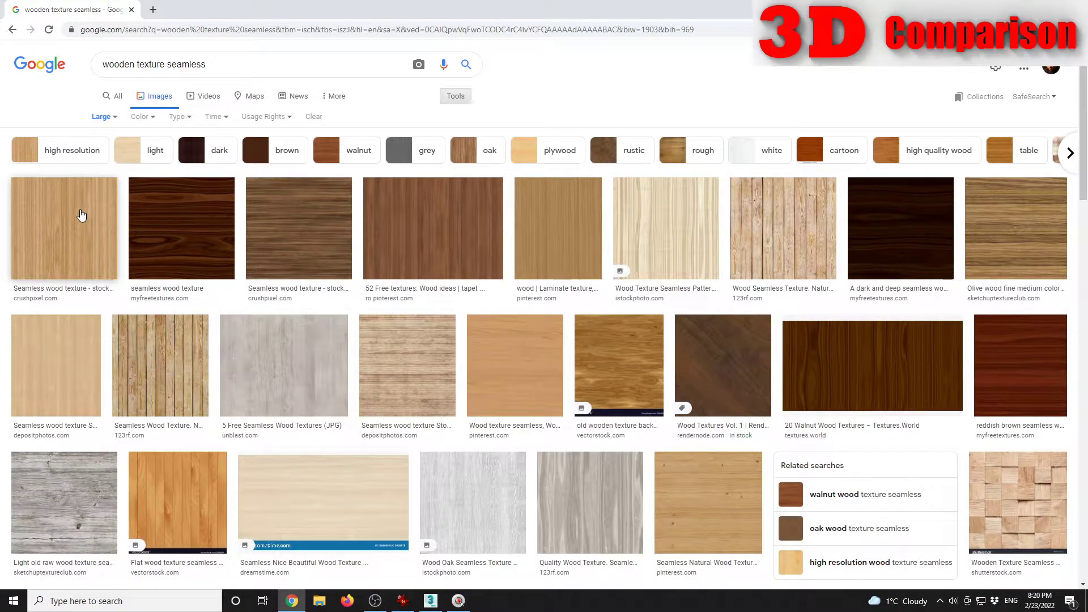
# Step: Preview the light Crushpixel wood texture, then open the dark seamless wood texture from My Free Textures and start saving its image
pyautogui.click(86, 233)
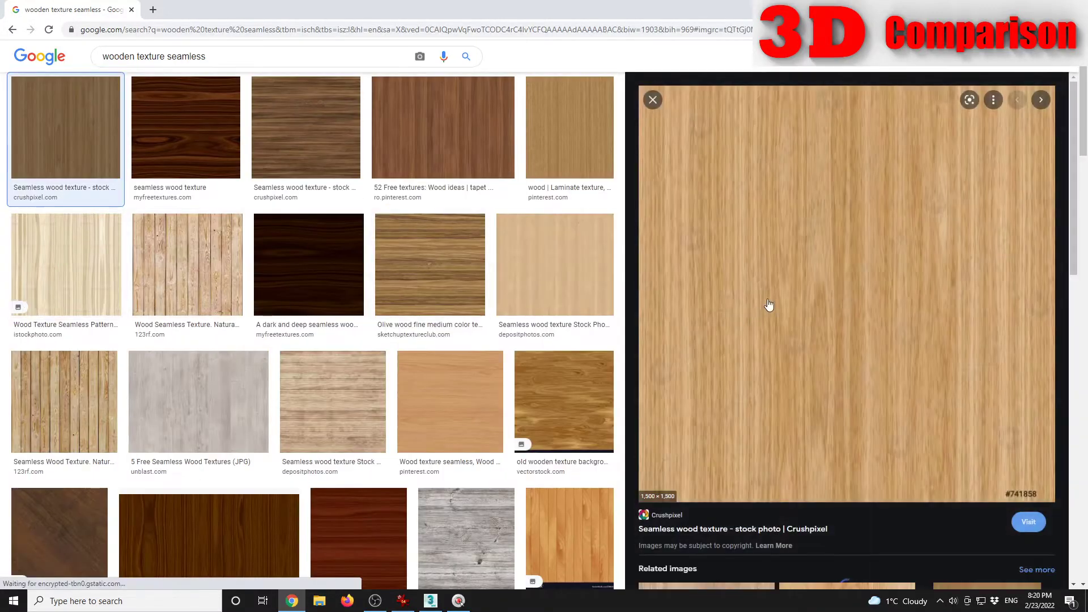
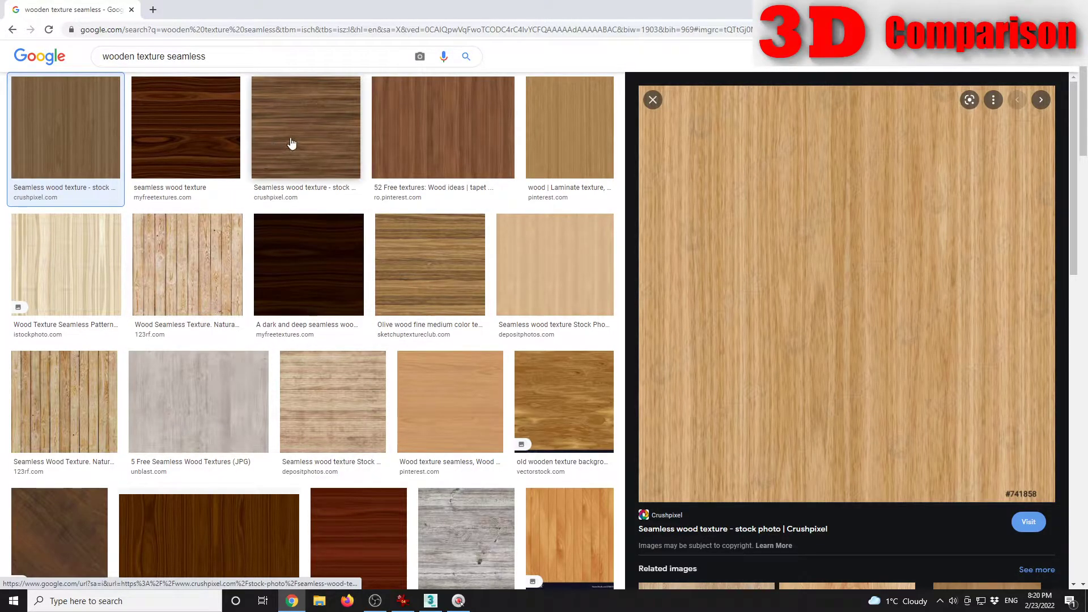
pyautogui.click(222, 151)
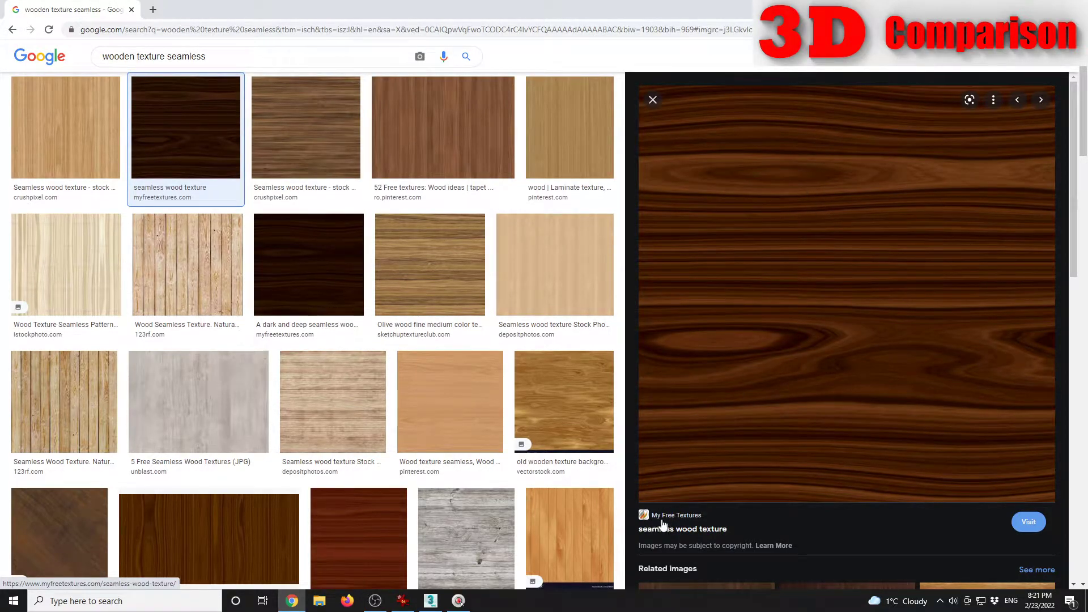
pyautogui.rightClick(739, 400)
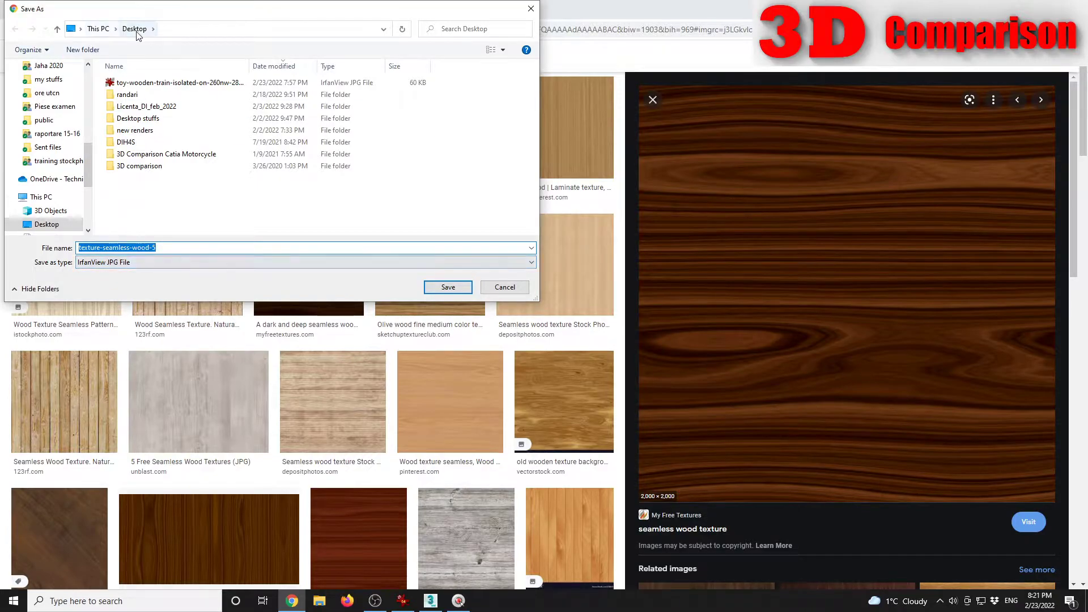
# Step: Create a Desktop folder named "wooden train textures" and save the dark wood image in it as texture-seamless-wood-5
pyautogui.click(86, 49)
pyautogui.write('wooden ')
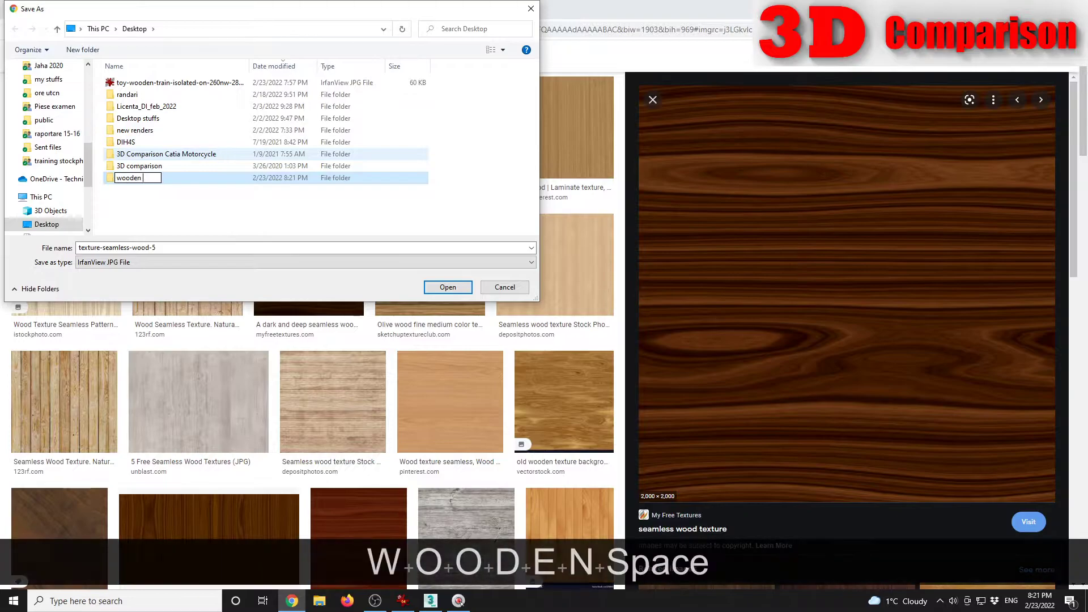
pyautogui.write('train texture')
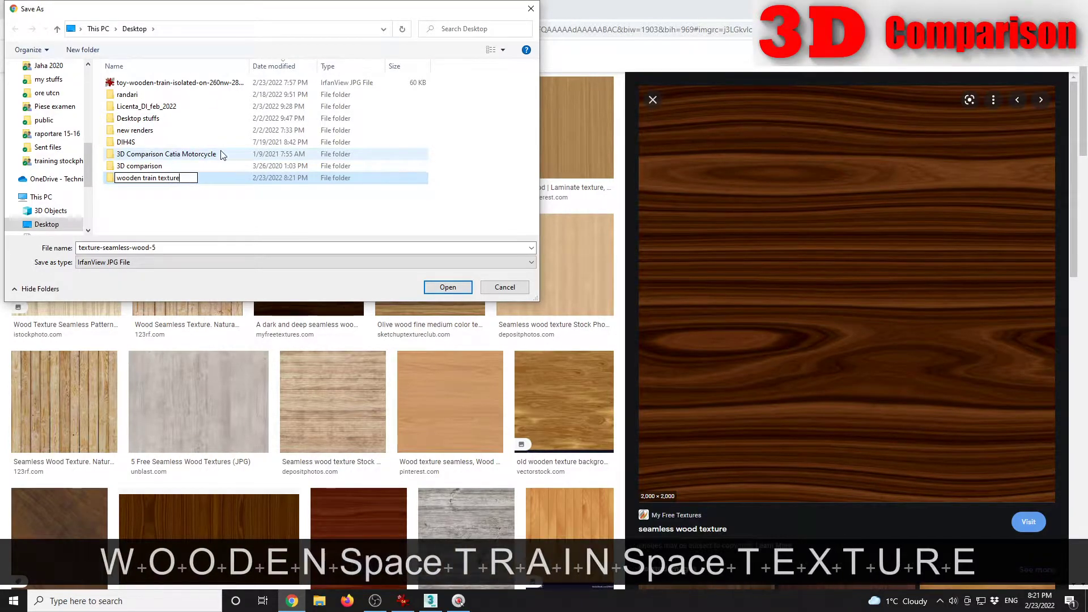
pyautogui.press('Return')
pyautogui.press('F2')
pyautogui.press('Right')
pyautogui.write('s')
pyautogui.press('Return')
pyautogui.press('Return')
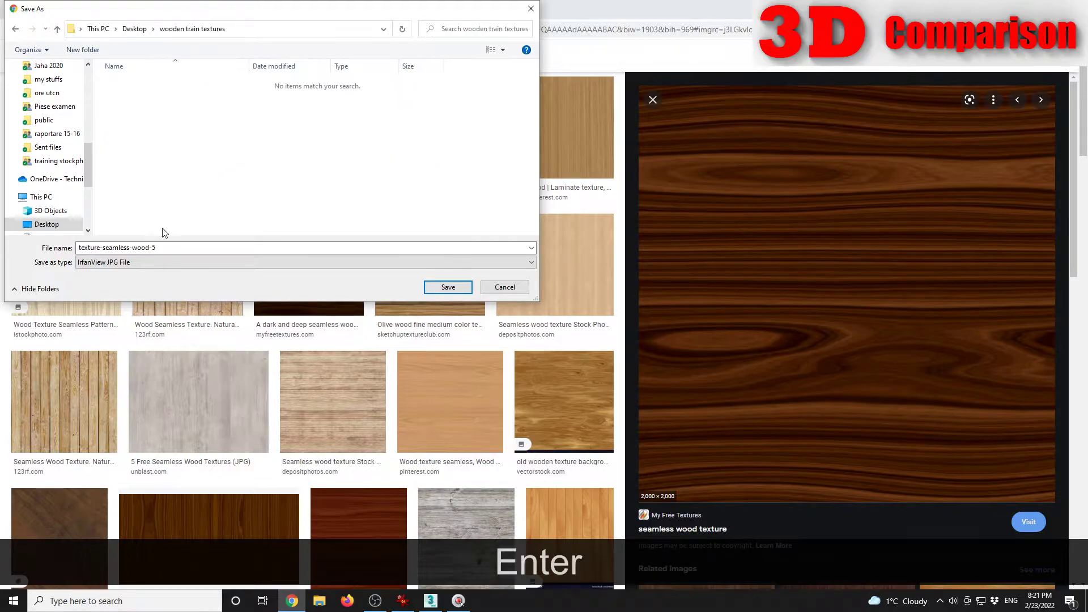
pyautogui.click(445, 288)
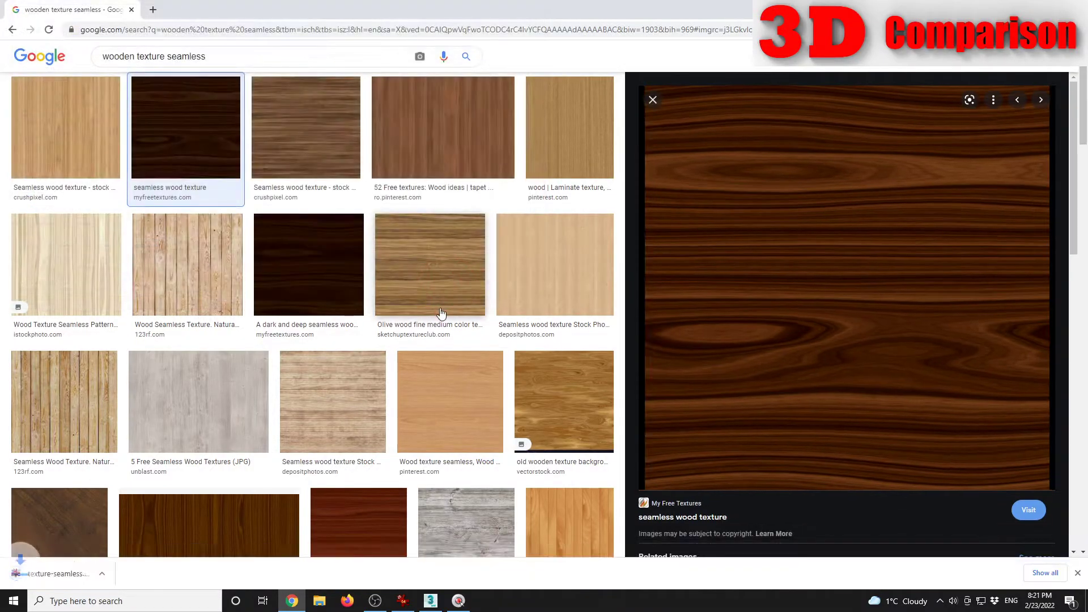
# Step: Save the light "Fine Wood Seamless Texture" image from Pinterest as Wood1 in the wooden train textures folder, and return to 3ds Max
pyautogui.click(412, 417)
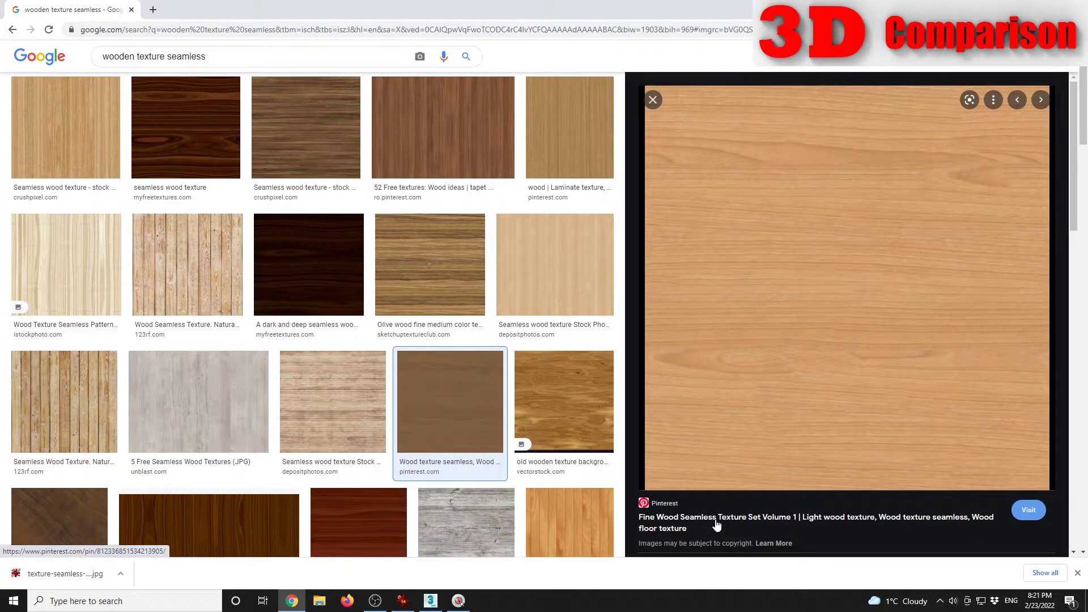
pyautogui.rightClick(775, 303)
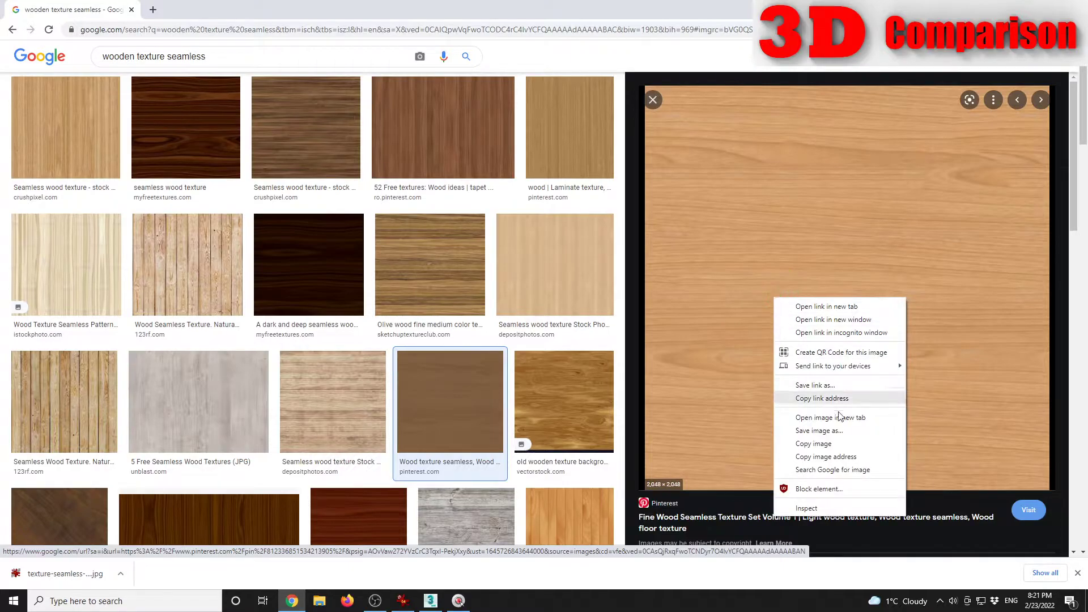
pyautogui.click(794, 428)
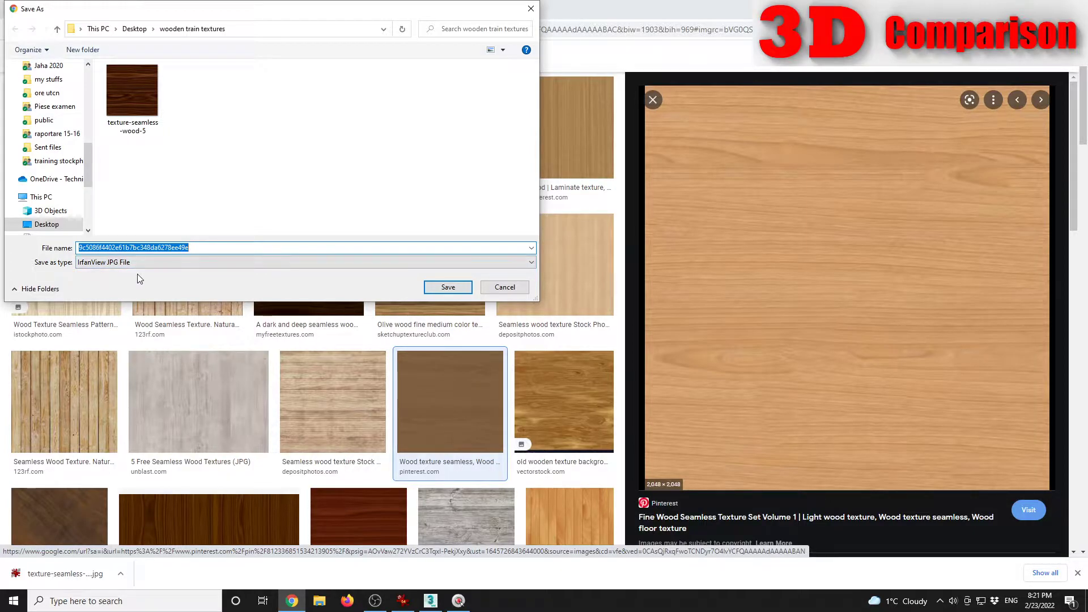
pyautogui.write('Wood')
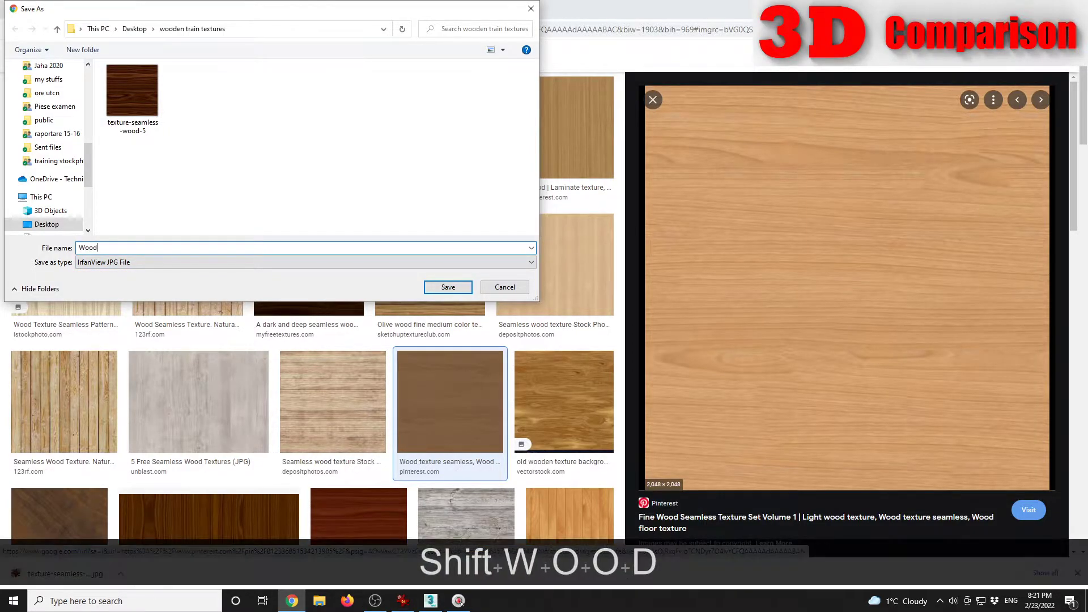
pyautogui.write('1')
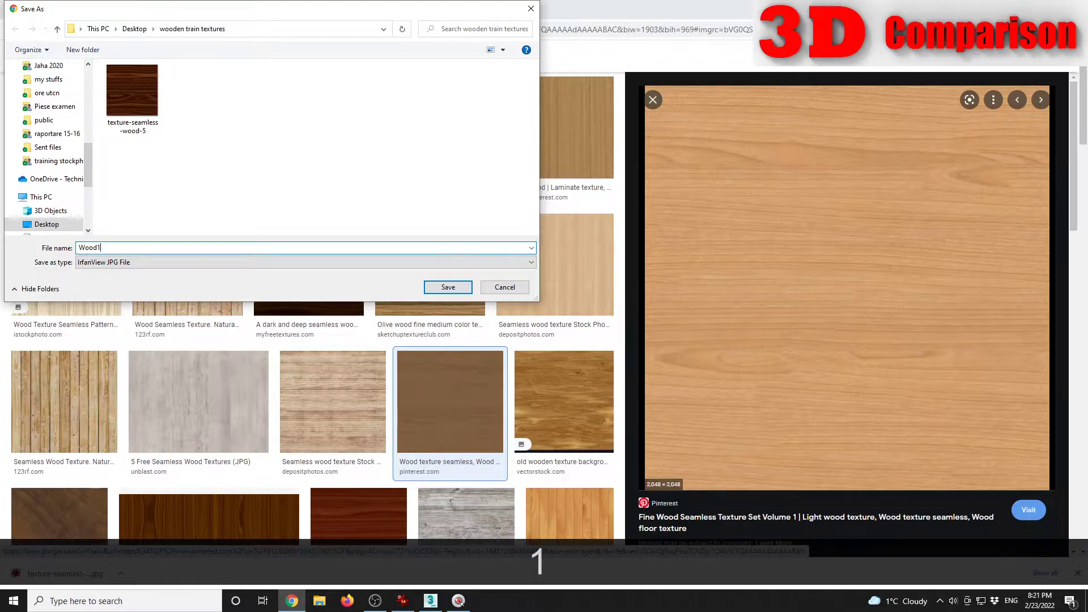
pyautogui.press('Return')
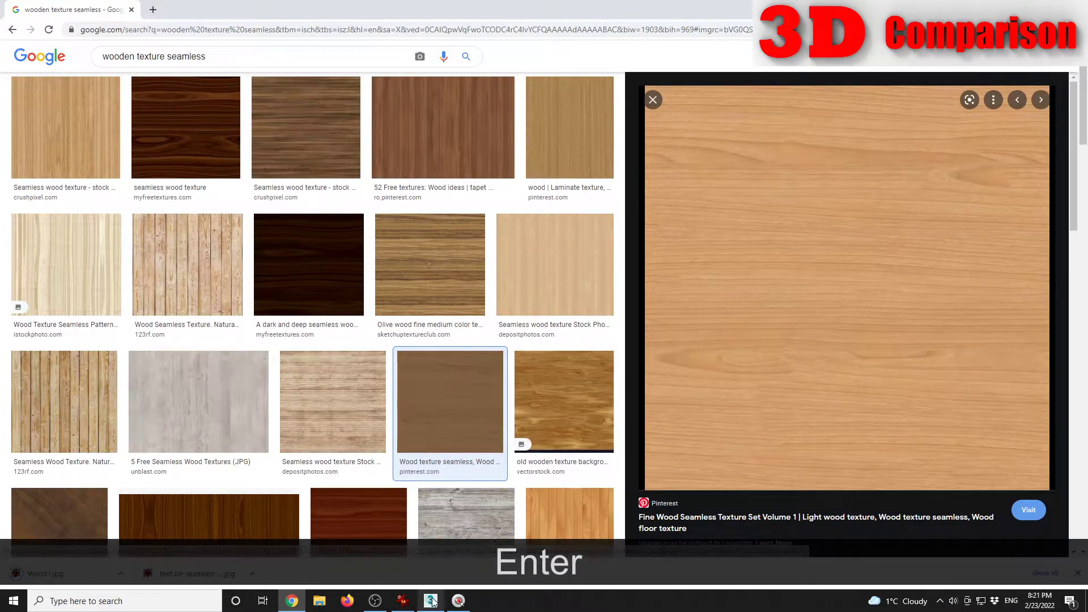
pyautogui.click(430, 601)
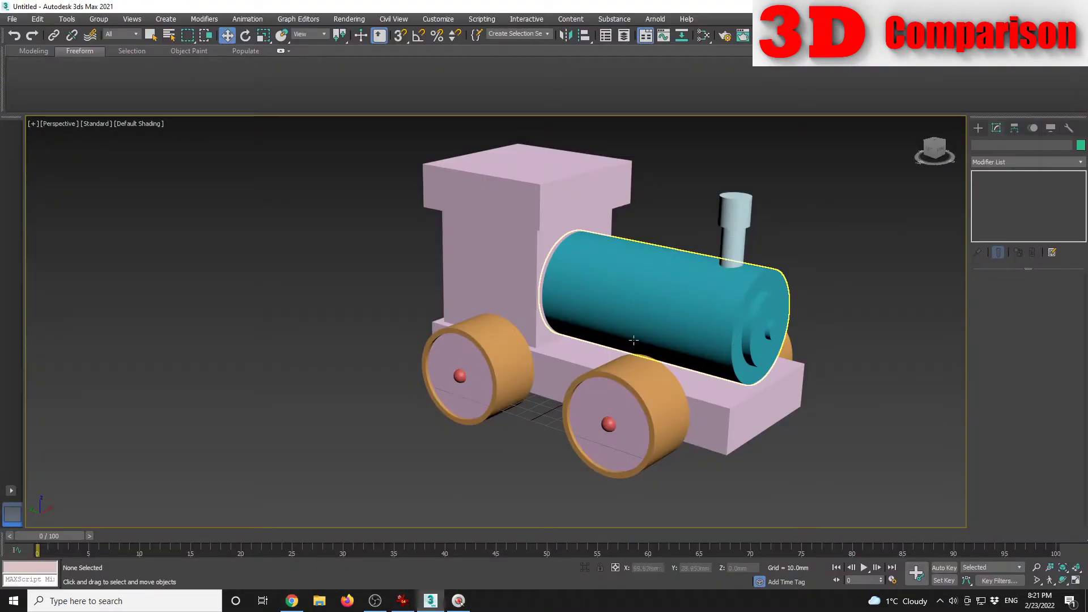
pyautogui.moveTo(635, 317); pyautogui.dragTo(601, 317, button='middle')
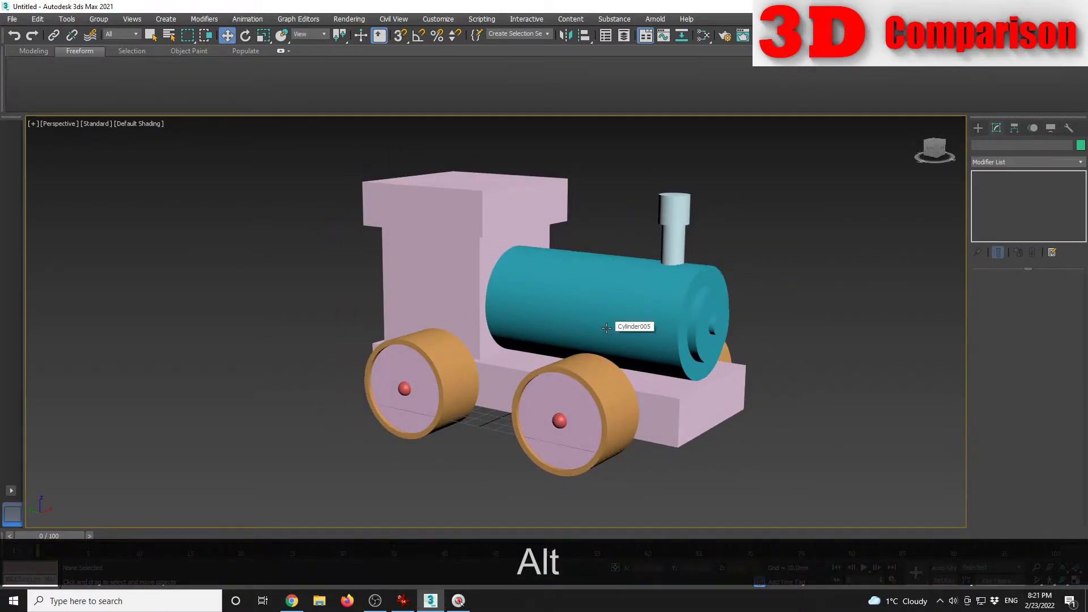
# Step: Open the material editor, switch it to the Compact Material Editor mode and place it beside the train
pyautogui.press('m')
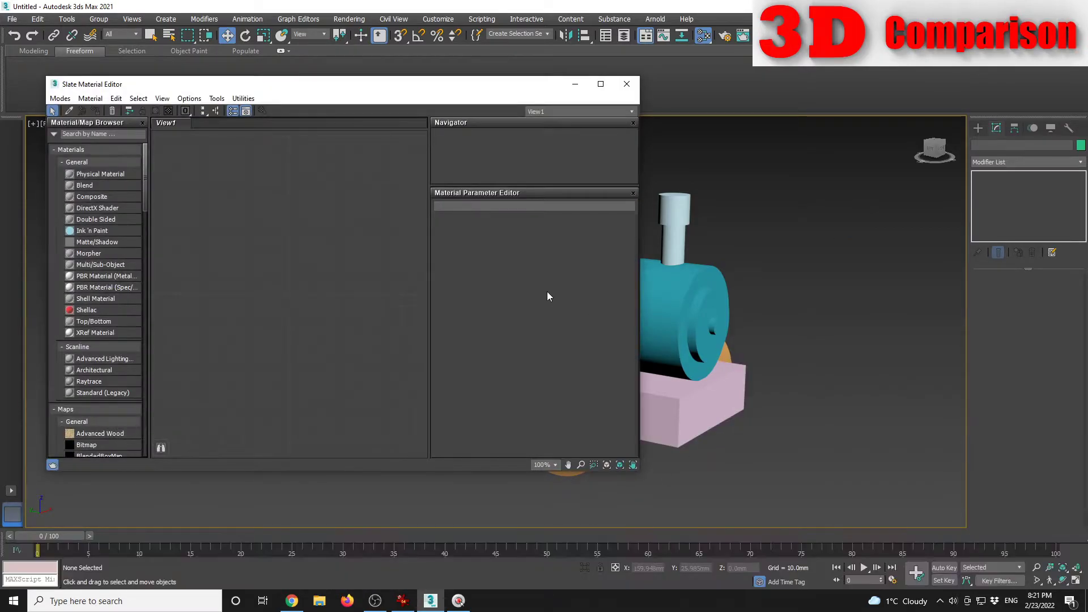
pyautogui.moveTo(283, 91); pyautogui.dragTo(321, 129)
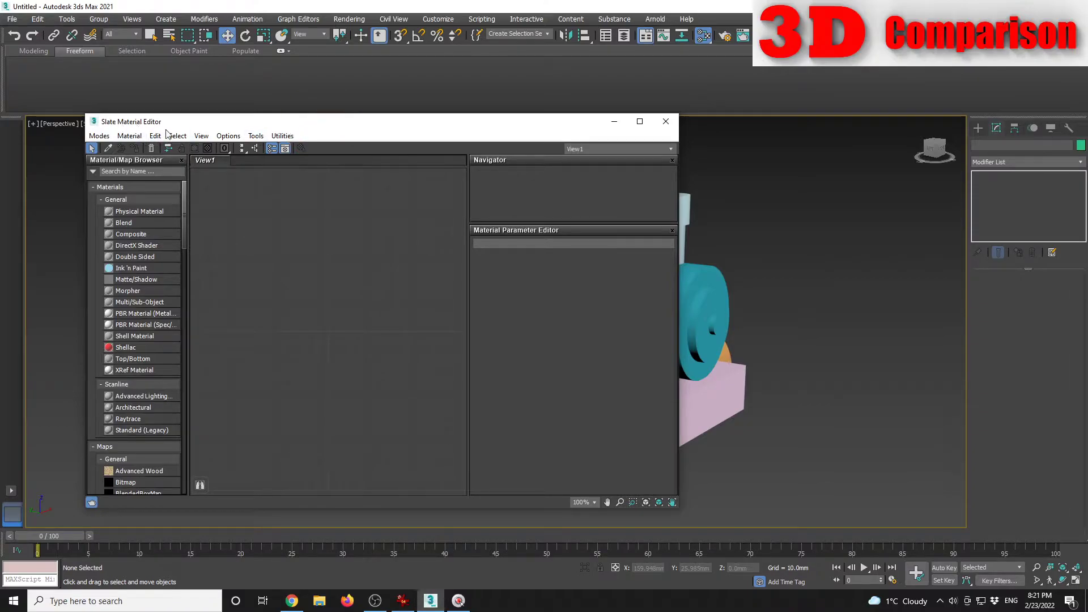
pyautogui.click(100, 137)
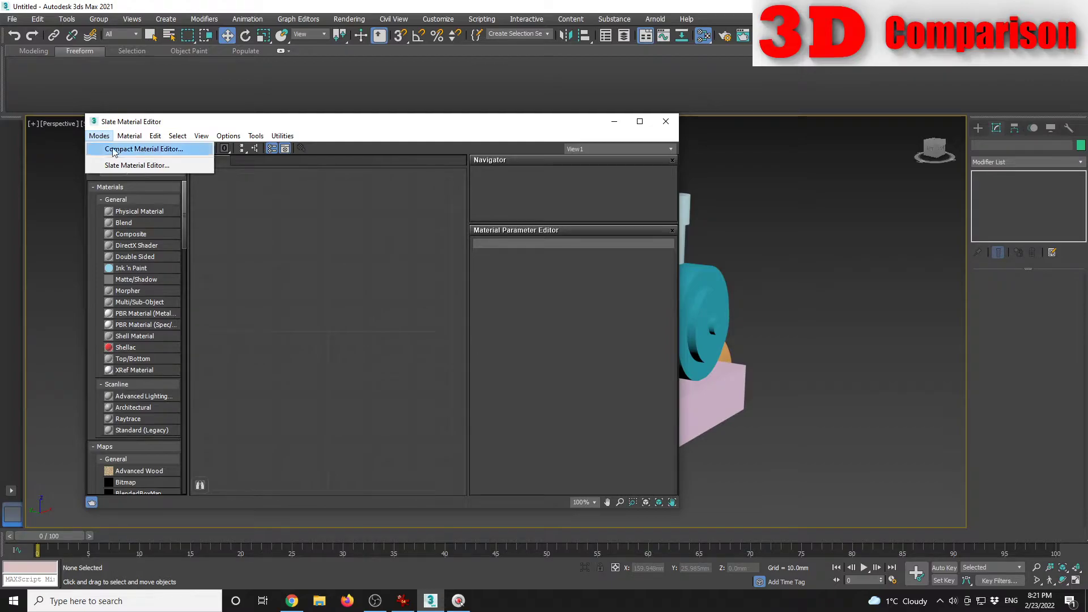
pyautogui.click(117, 150)
pyautogui.moveTo(298, 92); pyautogui.dragTo(190, 108)
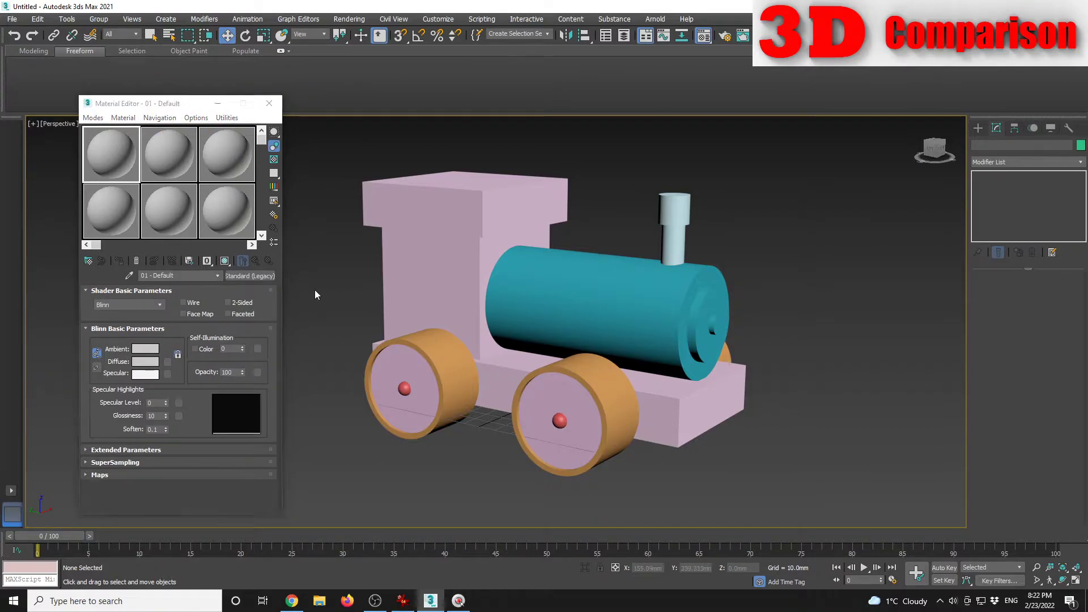
# Step: Review the production renderer assignment in Render Setup and close the setup without choosing another renderer
pyautogui.press('F10')
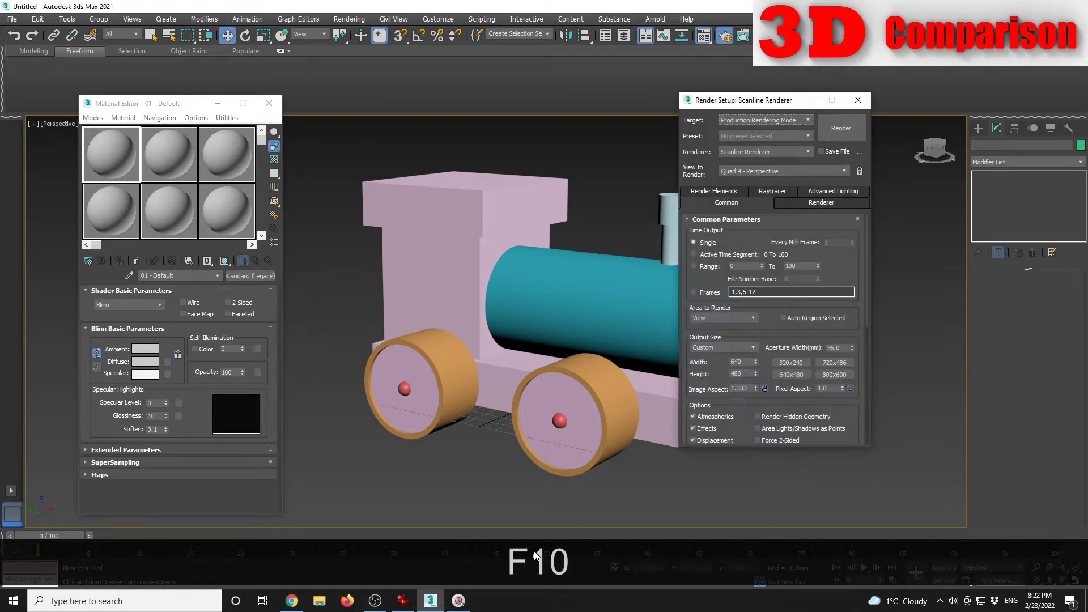
pyautogui.scroll(-6, 820, 296)
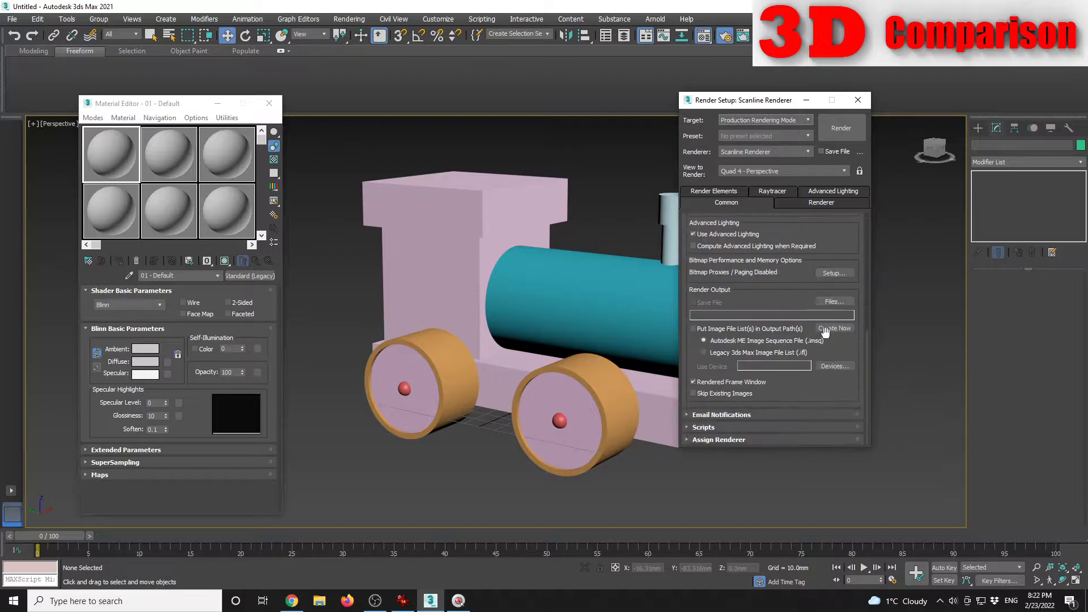
pyautogui.click(688, 439)
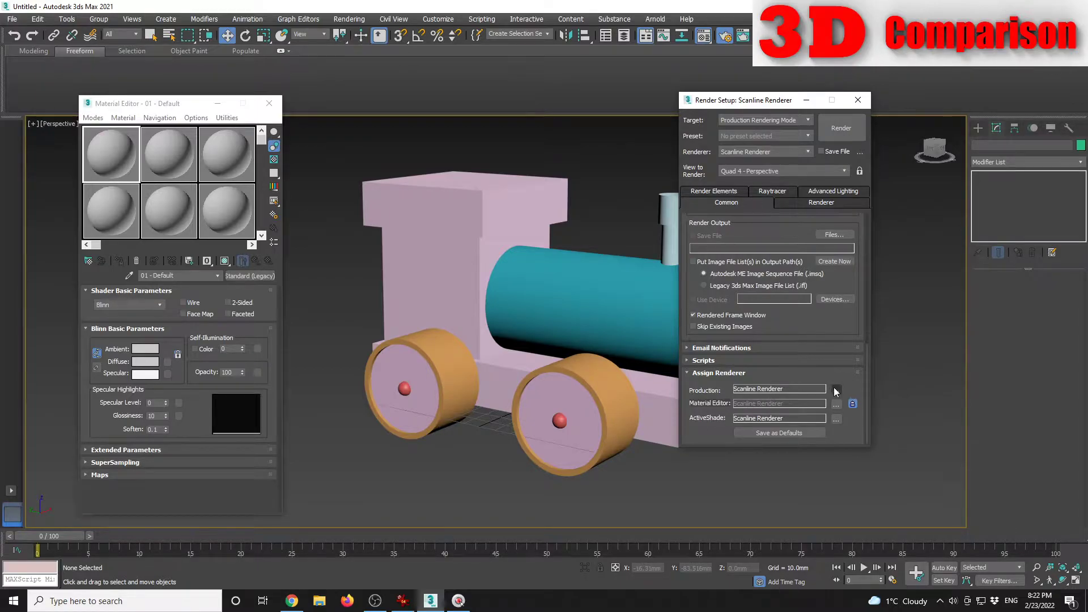
pyautogui.click(836, 390)
pyautogui.click(828, 352)
pyautogui.click(857, 100)
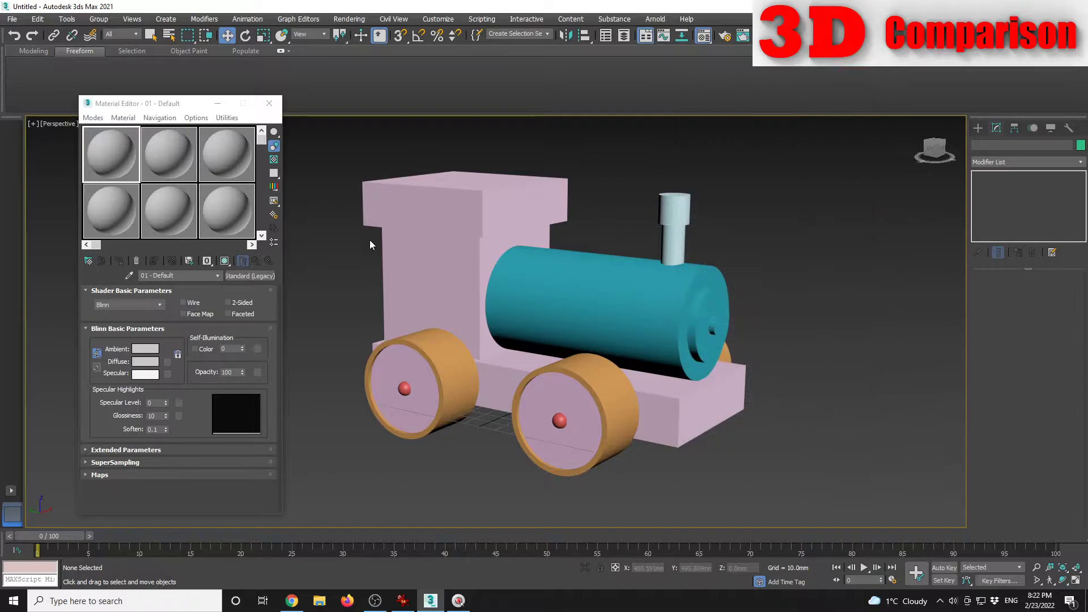
# Step: Assign the Wood1.jpg bitmap from the Desktop's wooden train textures folder to the first material's diffuse color
pyautogui.click(120, 160)
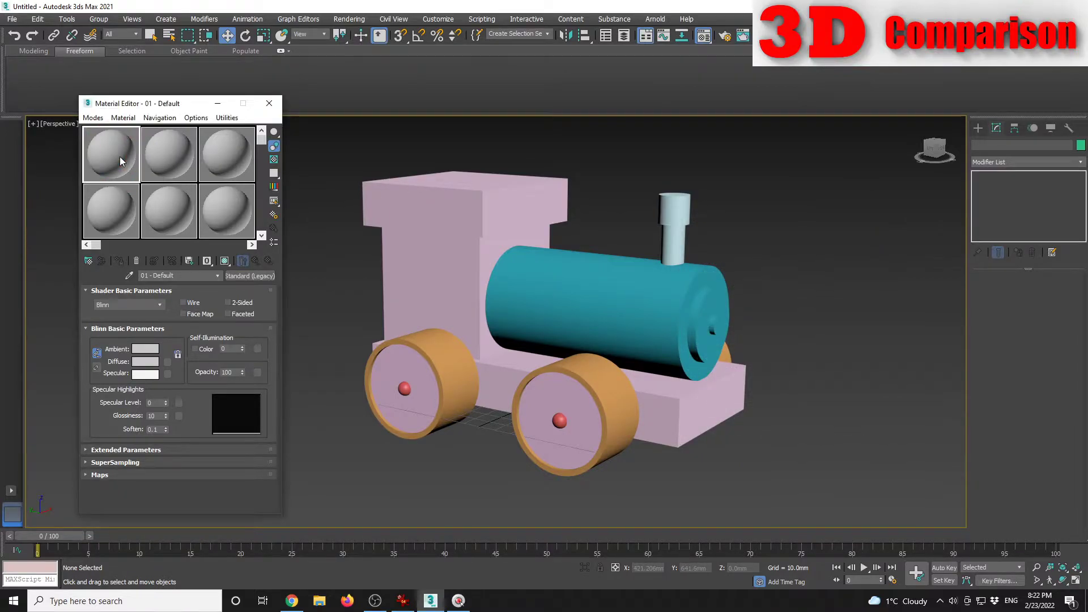
pyautogui.click(167, 363)
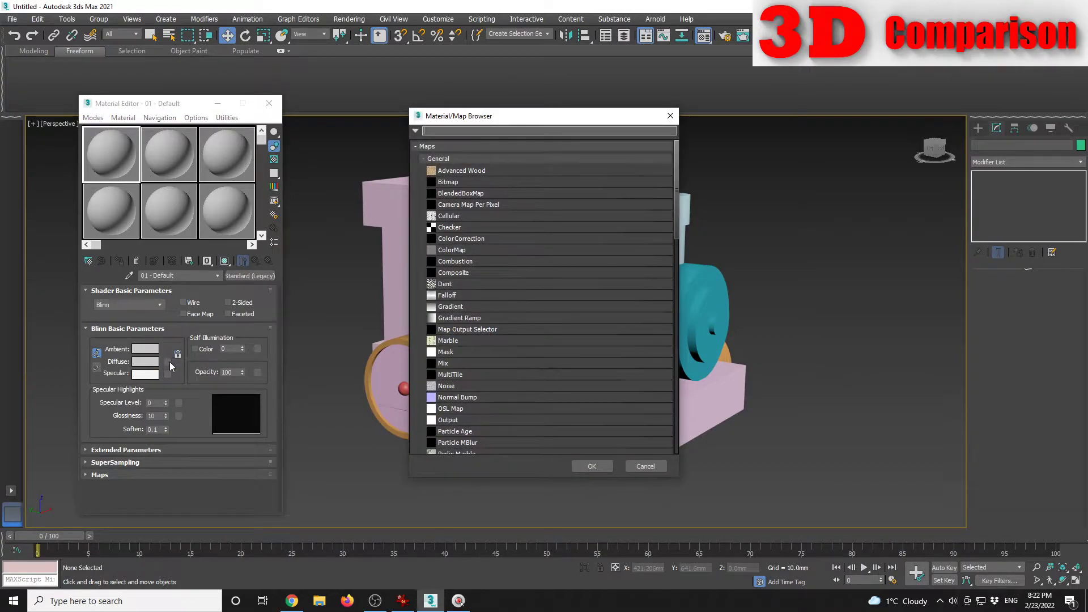
pyautogui.doubleClick(448, 182)
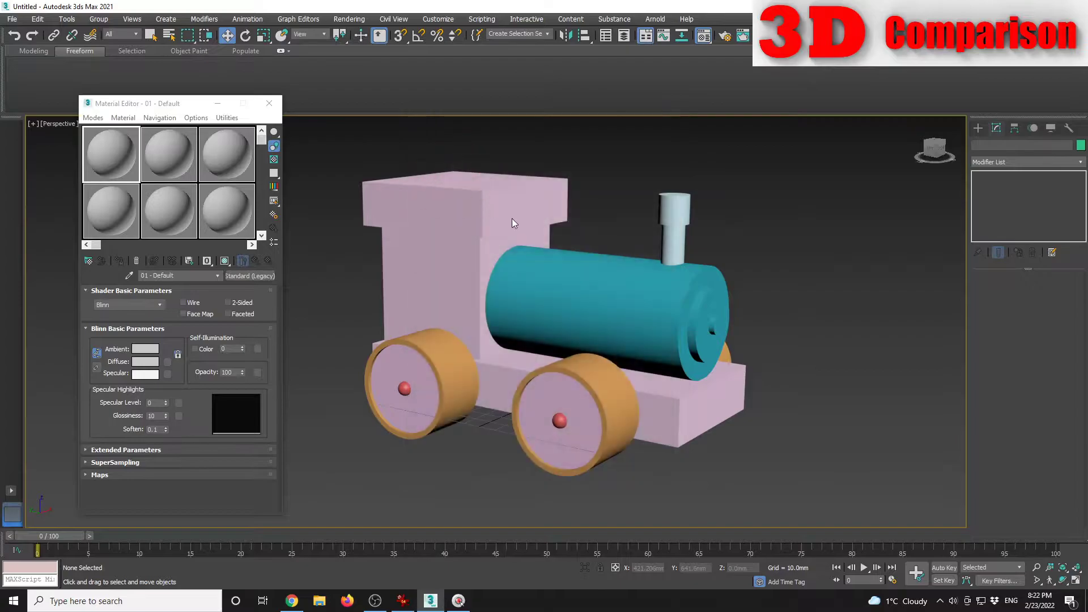
pyautogui.click(38, 120)
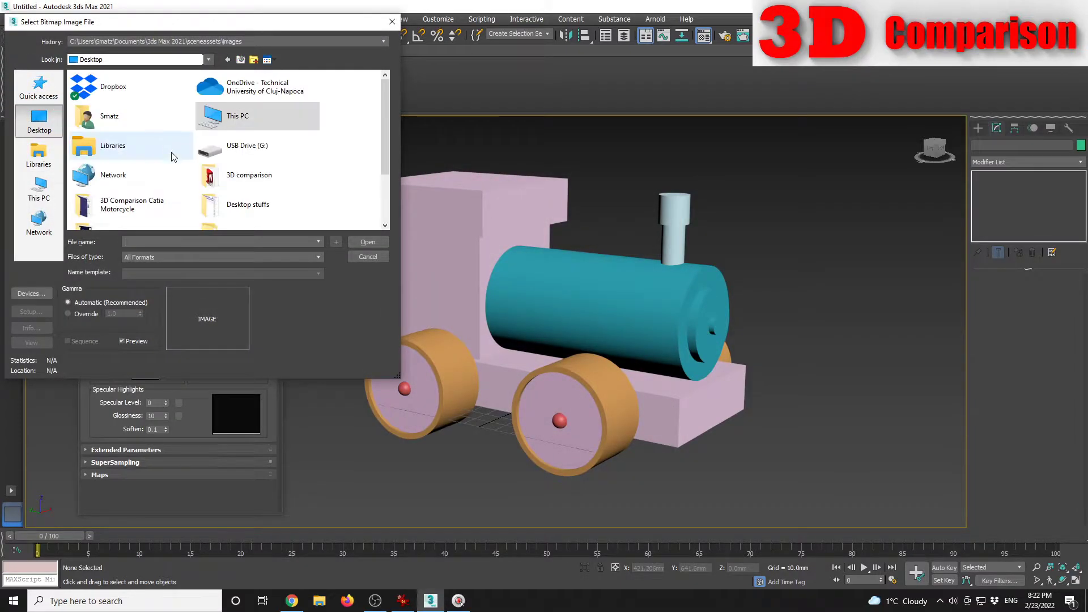
pyautogui.scroll(-3, 168, 149)
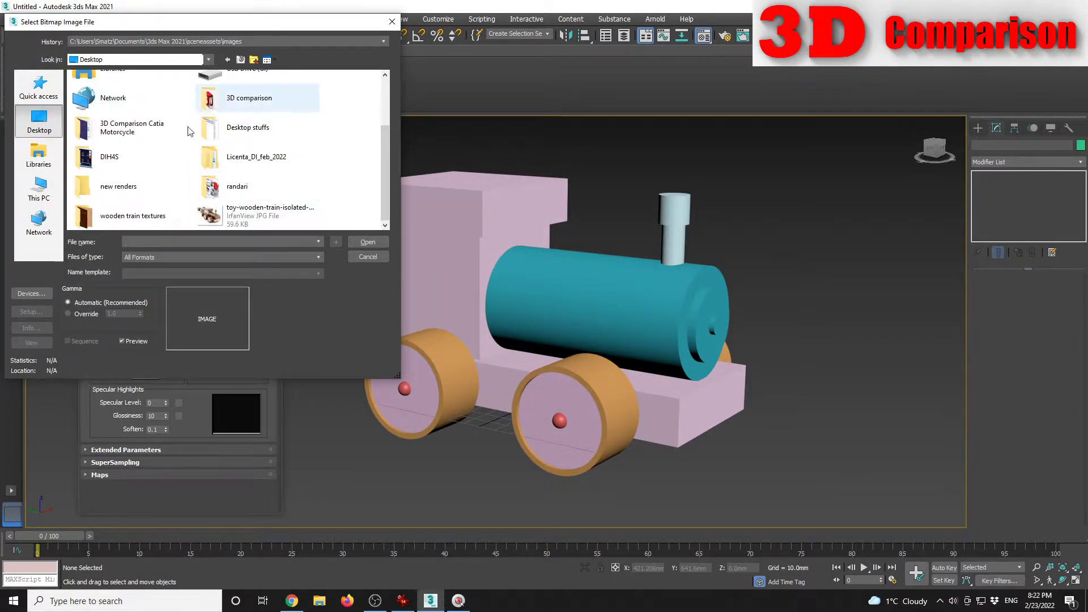
pyautogui.doubleClick(163, 221)
pyautogui.doubleClick(162, 111)
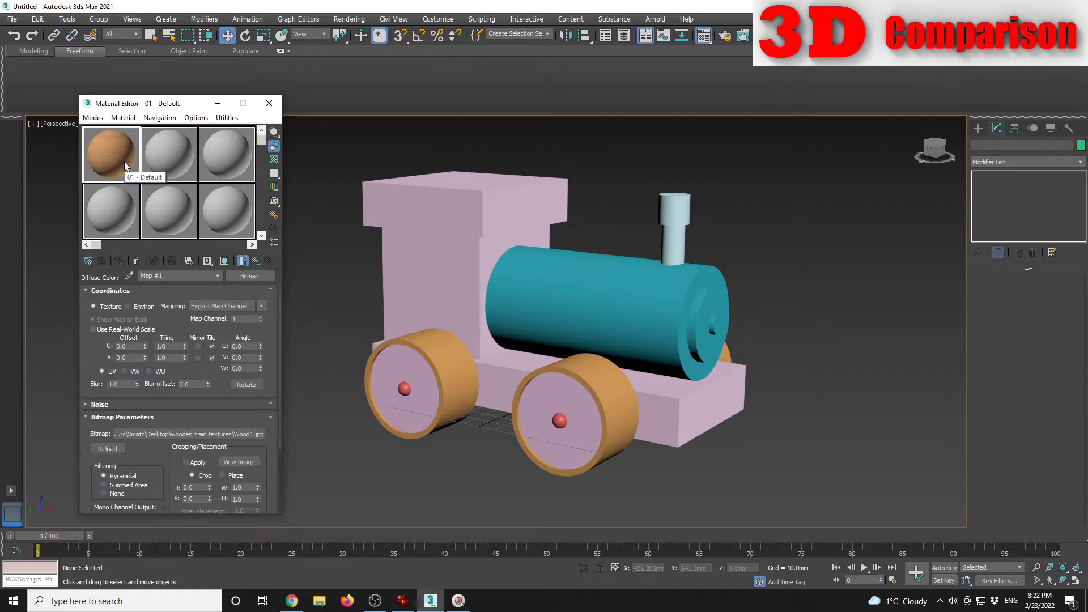
# Step: Check the reference image's light wood parts and try to select the train's base together with the wheel discs
pyautogui.click(416, 600)
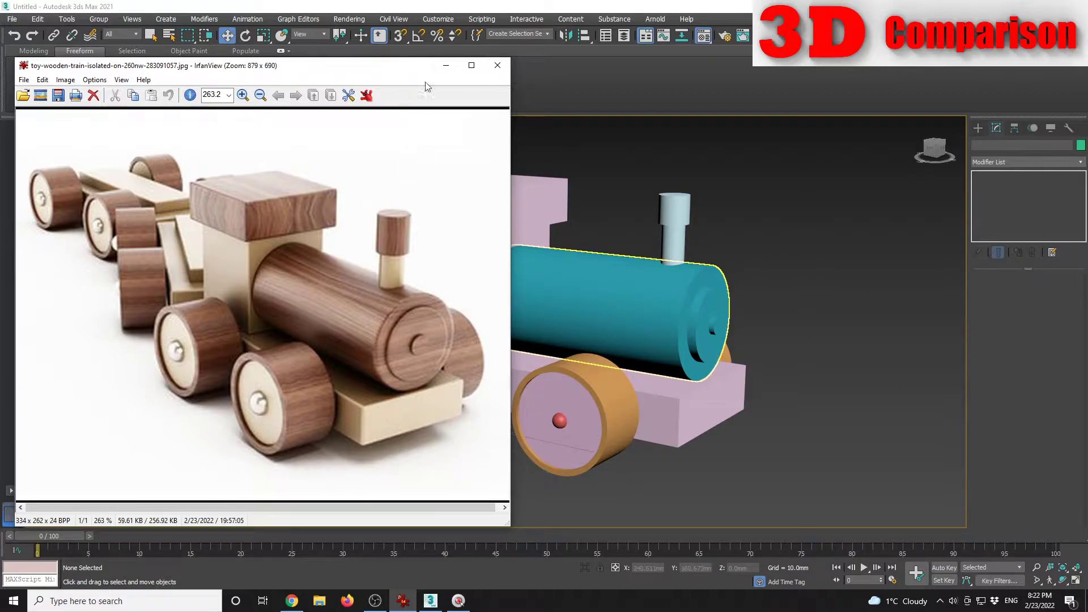
pyautogui.click(446, 65)
pyautogui.click(655, 408)
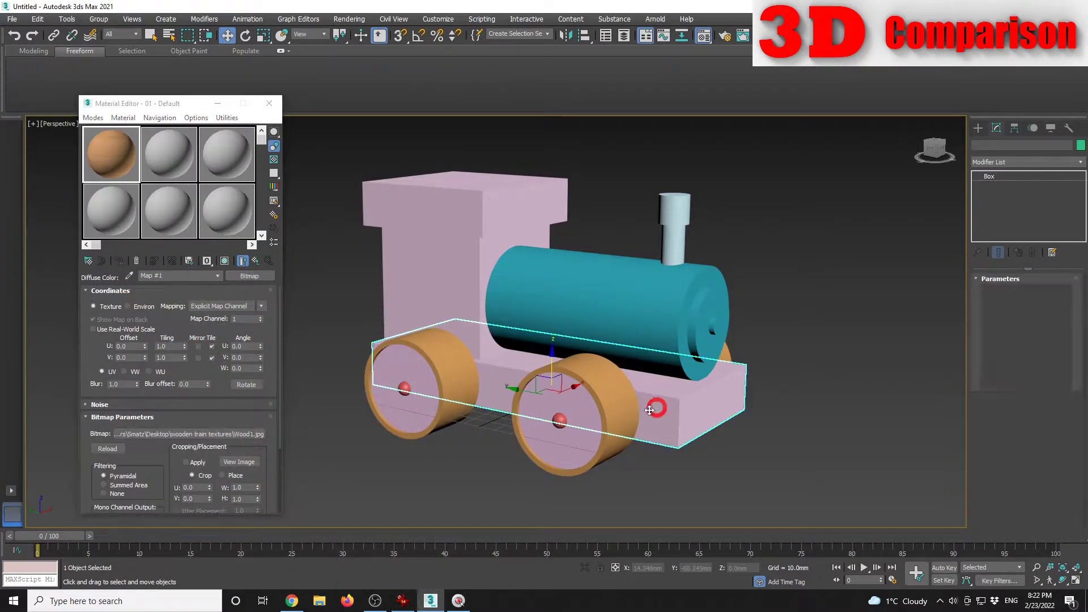
pyautogui.keyDown('ctrl'); pyautogui.click(542, 403); pyautogui.keyUp('ctrl')
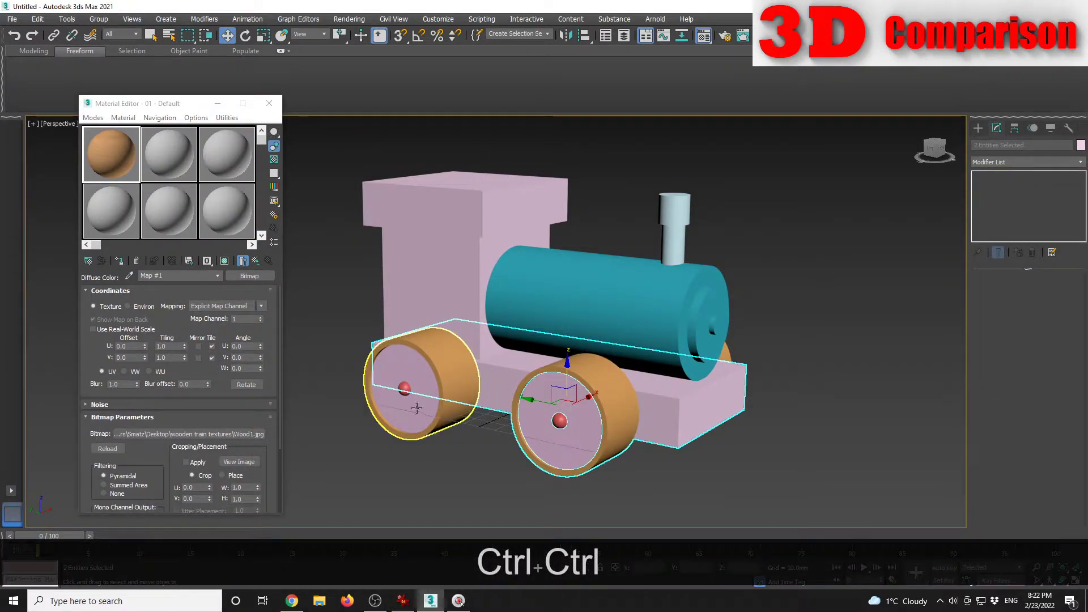
pyautogui.keyDown('ctrl'); pyautogui.click(423, 395); pyautogui.keyUp('ctrl')
pyautogui.keyDown('alt'); pyautogui.moveTo(422, 395); pyautogui.dragTo(654, 356, button='middle'); pyautogui.keyUp('alt')
# Step: Ungroup the front and rear wheels on the near side of the locomotive
pyautogui.click(524, 403)
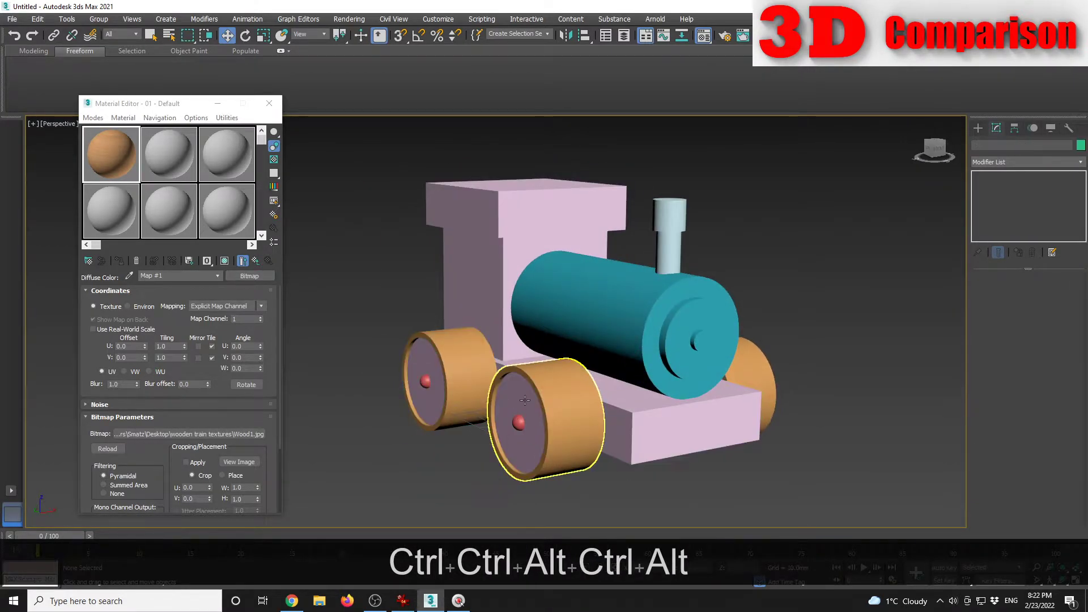
pyautogui.click(99, 18)
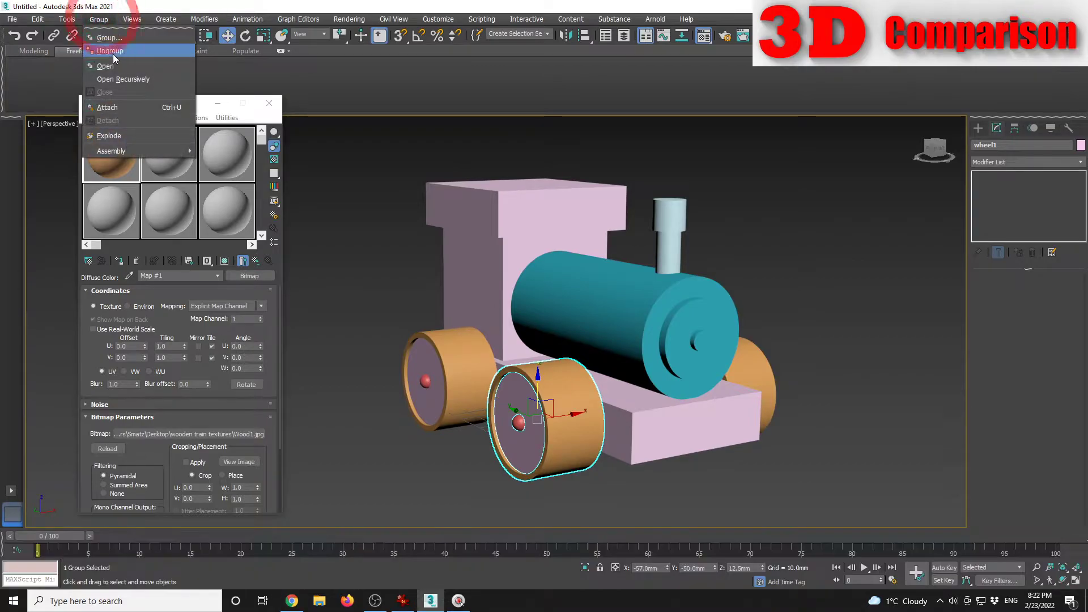
pyautogui.click(364, 420)
pyautogui.click(443, 367)
pyautogui.click(99, 19)
pyautogui.click(108, 45)
pyautogui.click(363, 255)
# Step: Ungroup the two wheels on the opposite side of the locomotive
pyautogui.keyDown('alt'); pyautogui.moveTo(773, 353); pyautogui.dragTo(789, 311, button='middle'); pyautogui.keyUp('alt')
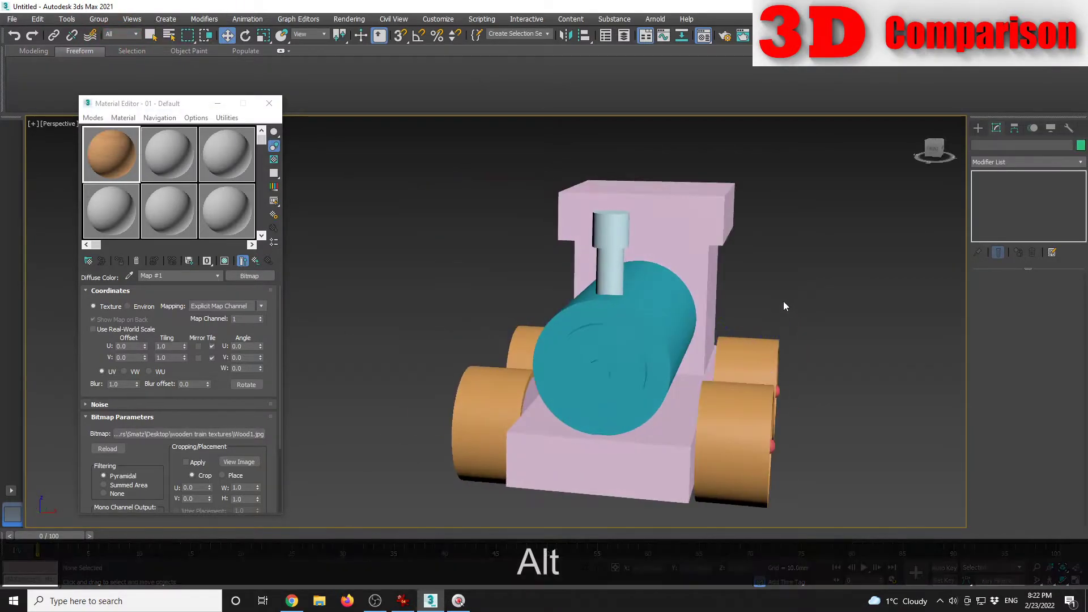
pyautogui.click(749, 347)
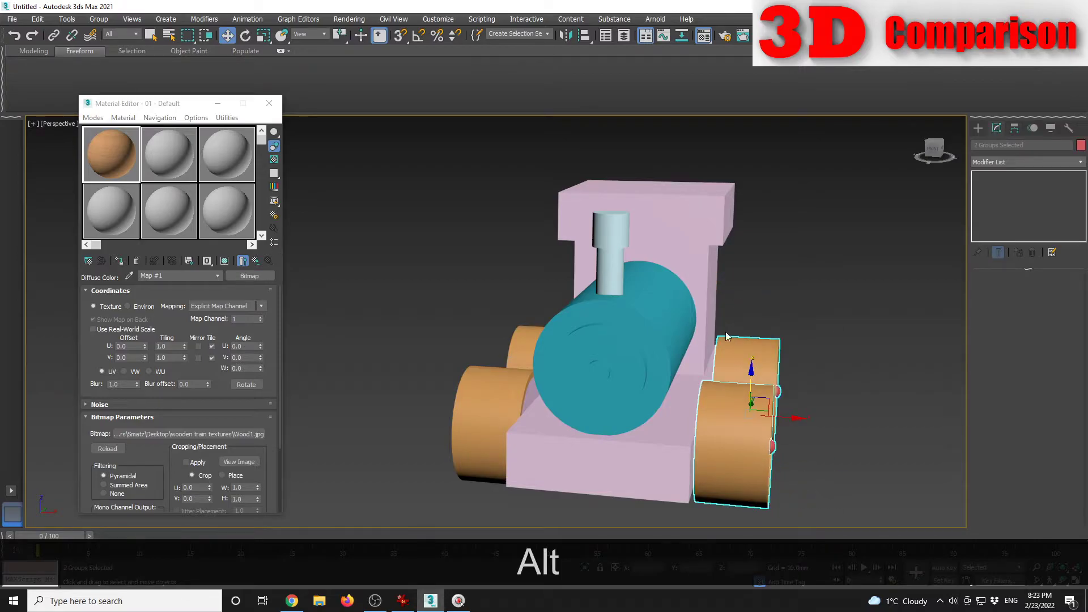
pyautogui.click(102, 21)
pyautogui.click(111, 50)
pyautogui.click(417, 276)
# Step: Select the base, wheel discs, cab body and cab roof together, and compare the selection with the reference image
pyautogui.keyDown('alt'); pyautogui.moveTo(573, 442); pyautogui.dragTo(675, 424, button='middle'); pyautogui.keyUp('alt')
pyautogui.click(676, 423)
pyautogui.keyDown('ctrl'); pyautogui.click(520, 443); pyautogui.keyUp('ctrl')
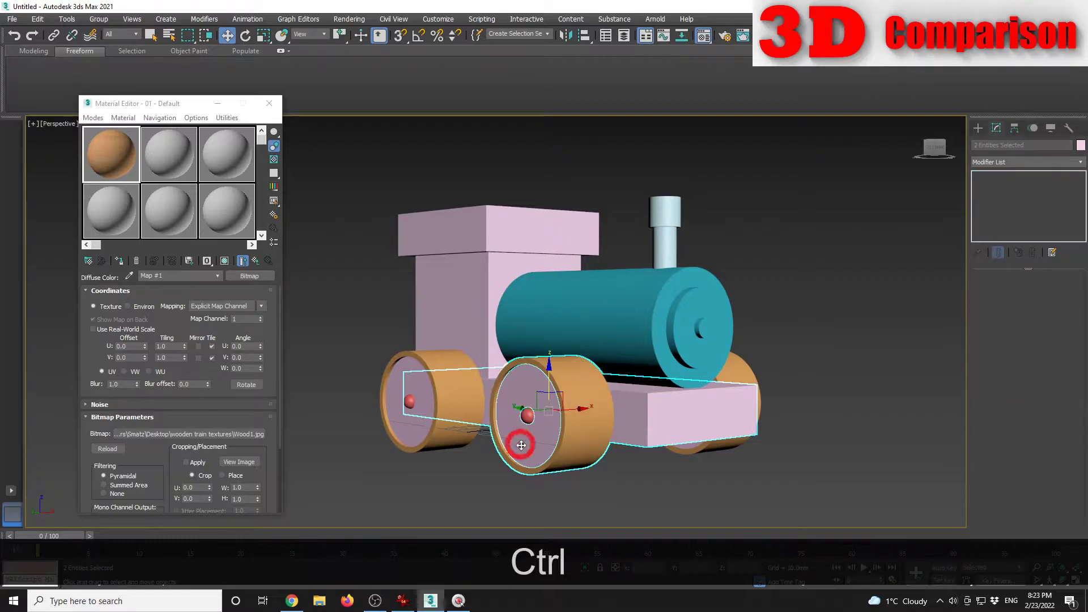
pyautogui.keyDown('ctrl'); pyautogui.click(409, 427); pyautogui.keyUp('ctrl')
pyautogui.keyDown('alt'); pyautogui.moveTo(409, 427); pyautogui.dragTo(772, 469, button='middle'); pyautogui.keyUp('alt')
pyautogui.keyDown('ctrl'); pyautogui.click(771, 469); pyautogui.keyUp('ctrl')
pyautogui.keyDown('ctrl'); pyautogui.click(773, 309); pyautogui.keyUp('ctrl')
pyautogui.keyDown('ctrl'); pyautogui.click(755, 233); pyautogui.keyUp('ctrl')
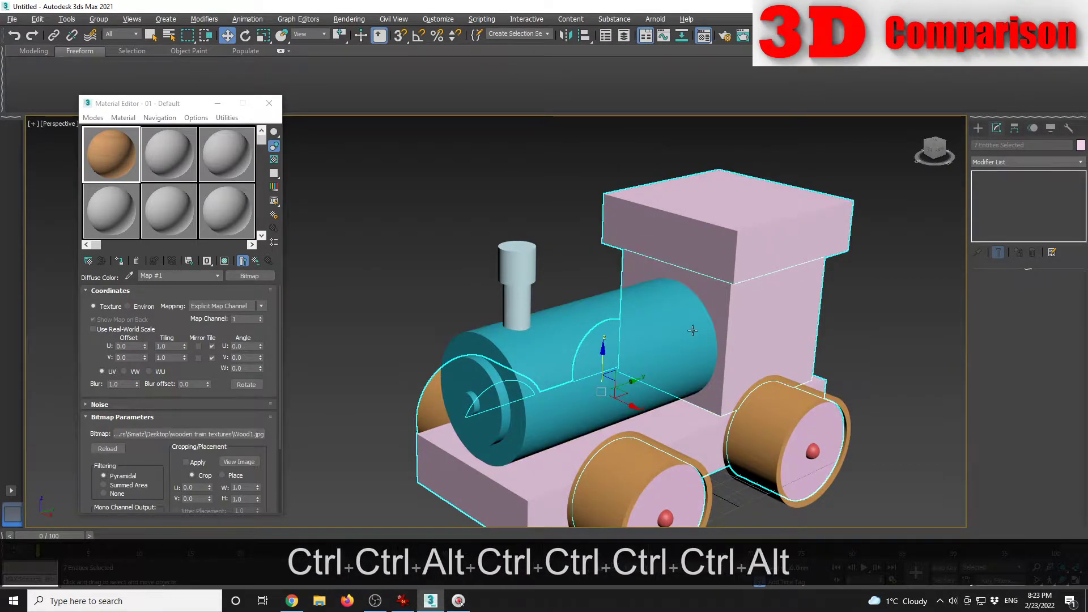
pyautogui.keyDown('alt'); pyautogui.moveTo(771, 292); pyautogui.dragTo(733, 283, button='middle'); pyautogui.keyUp('alt')
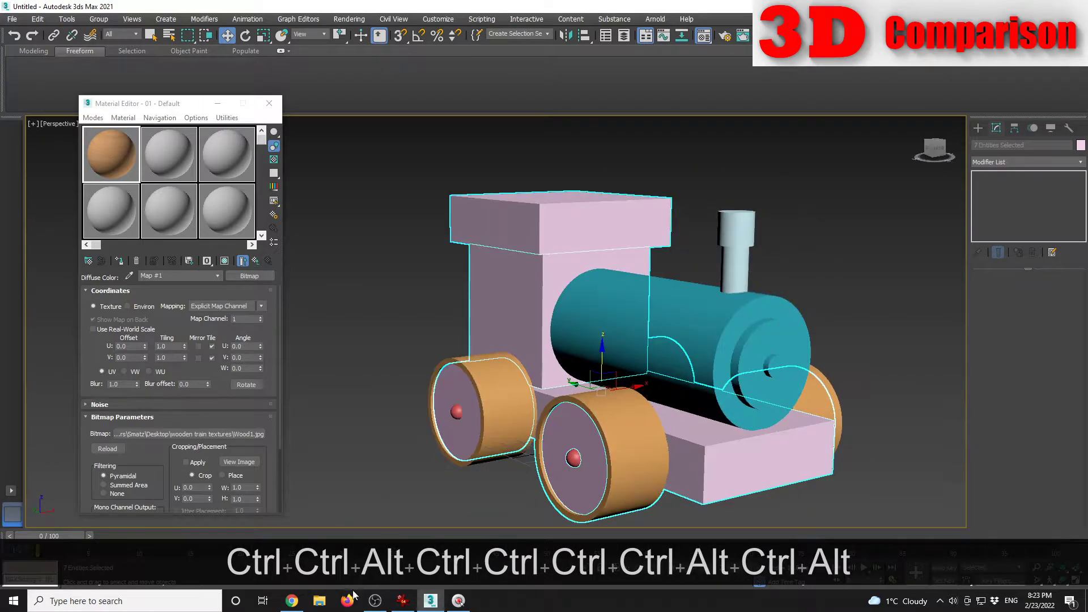
pyautogui.click(402, 600)
pyautogui.click(445, 67)
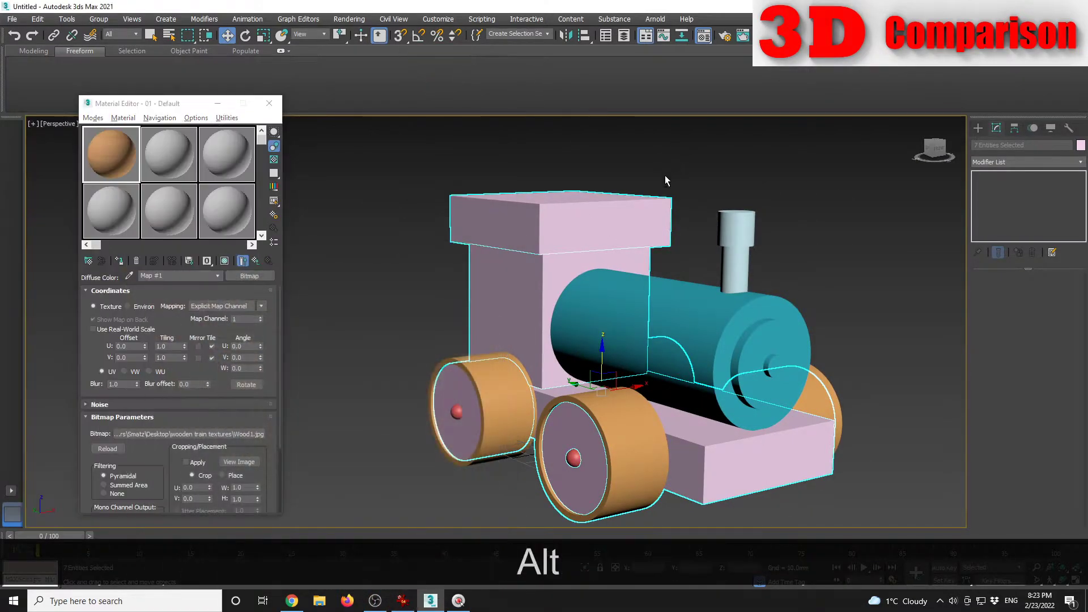
# Step: Exclude the roof from the selection and apply the Wood1.jpg light wood material to the remaining selected parts, showing its texture in the viewport
pyautogui.keyDown('alt'); pyautogui.moveTo(607, 218); pyautogui.dragTo(586, 266); pyautogui.keyUp('alt')
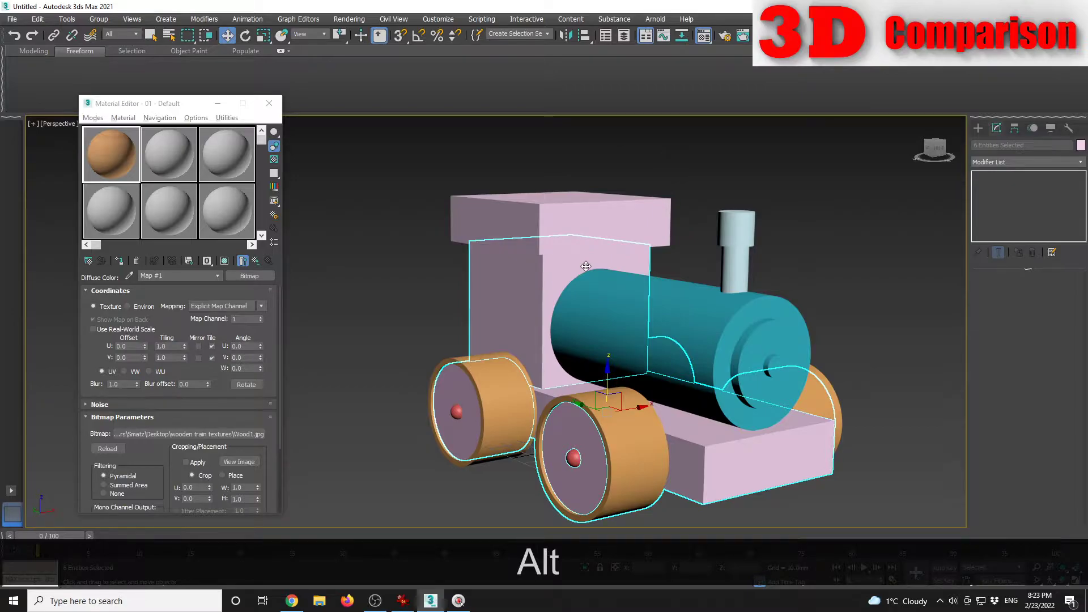
pyautogui.moveTo(102, 156); pyautogui.dragTo(110, 174)
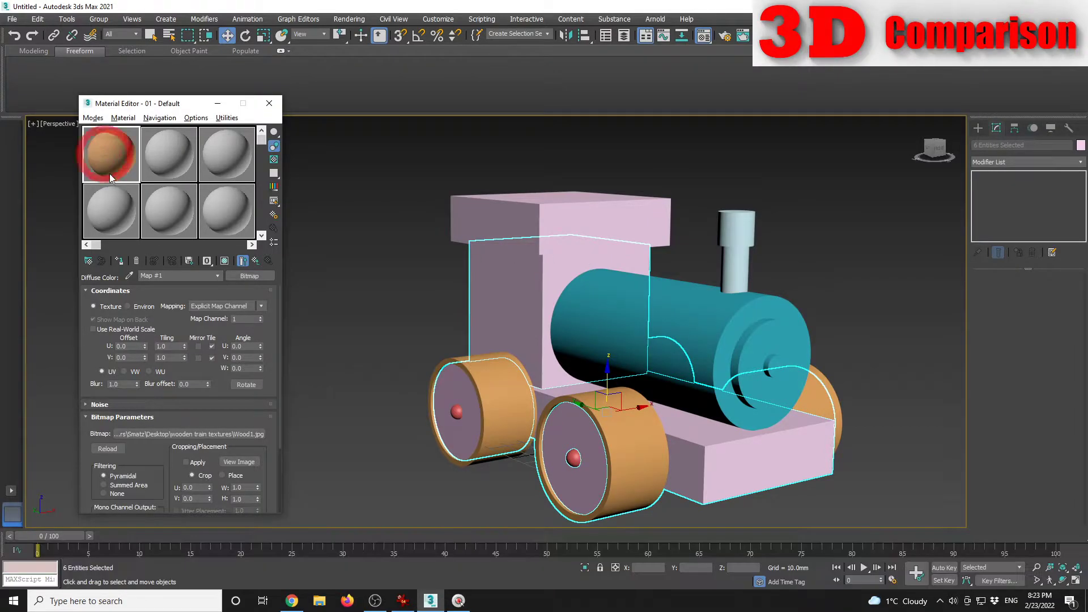
pyautogui.click(119, 261)
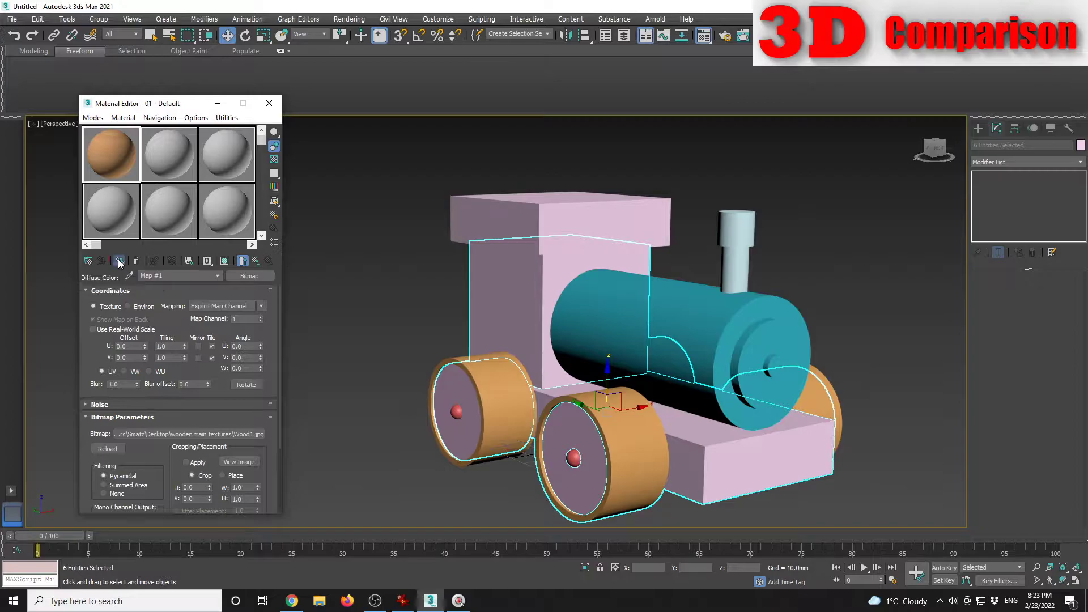
pyautogui.click(225, 262)
pyautogui.click(376, 318)
# Step: Ungroup the near front wheel so that its parts can be selected individually
pyautogui.keyDown('alt'); pyautogui.moveTo(530, 390); pyautogui.dragTo(595, 434, button='middle'); pyautogui.keyUp('alt')
pyautogui.click(597, 437)
pyautogui.click(99, 19)
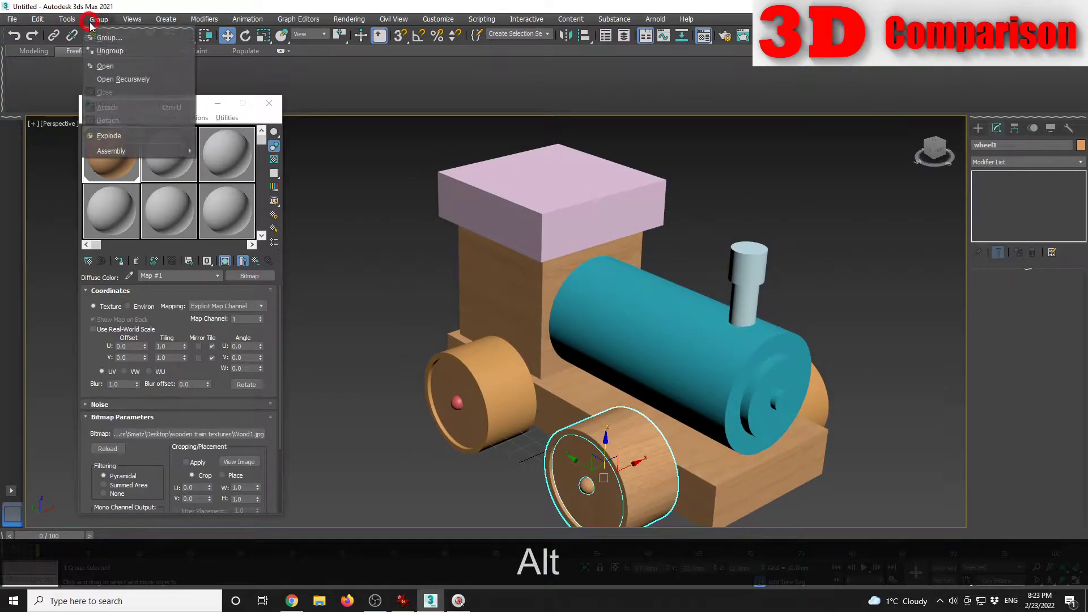
pyautogui.click(107, 44)
pyautogui.click(369, 304)
pyautogui.click(505, 379)
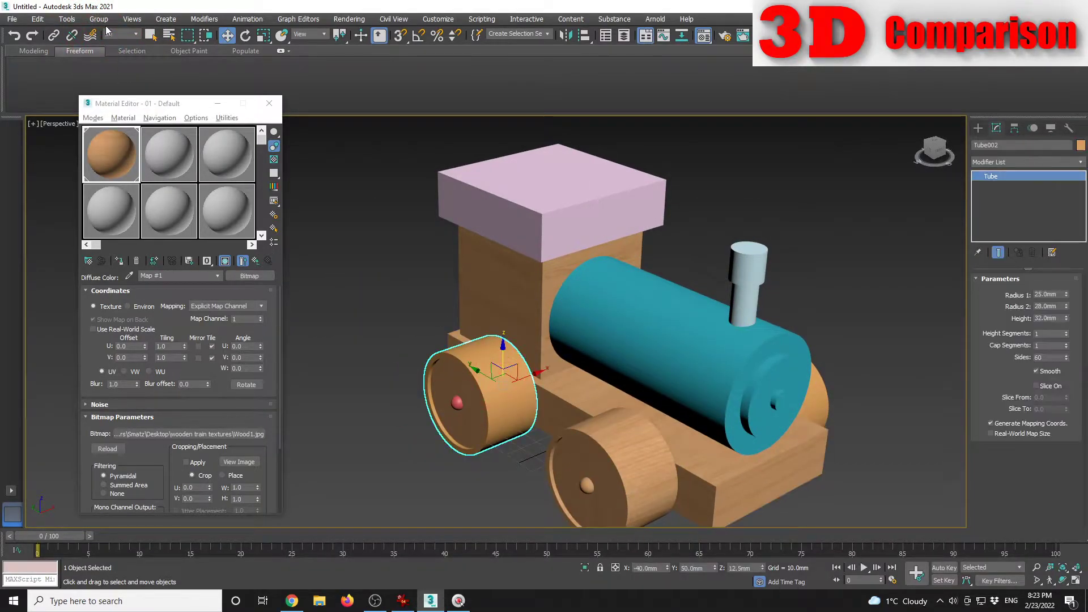
pyautogui.click(98, 19)
pyautogui.click(107, 45)
pyautogui.click(376, 284)
# Step: Assign the light wood material to the lower cylinder of the chimney
pyautogui.keyDown('alt'); pyautogui.moveTo(758, 383); pyautogui.dragTo(693, 267, button='middle'); pyautogui.keyUp('alt')
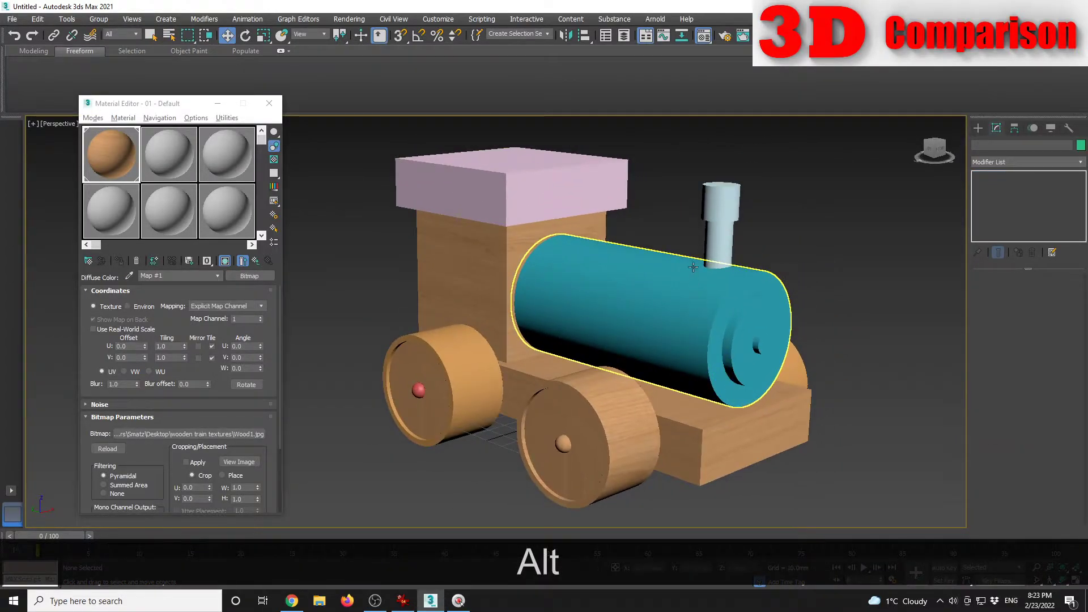
pyautogui.click(717, 244)
pyautogui.click(119, 261)
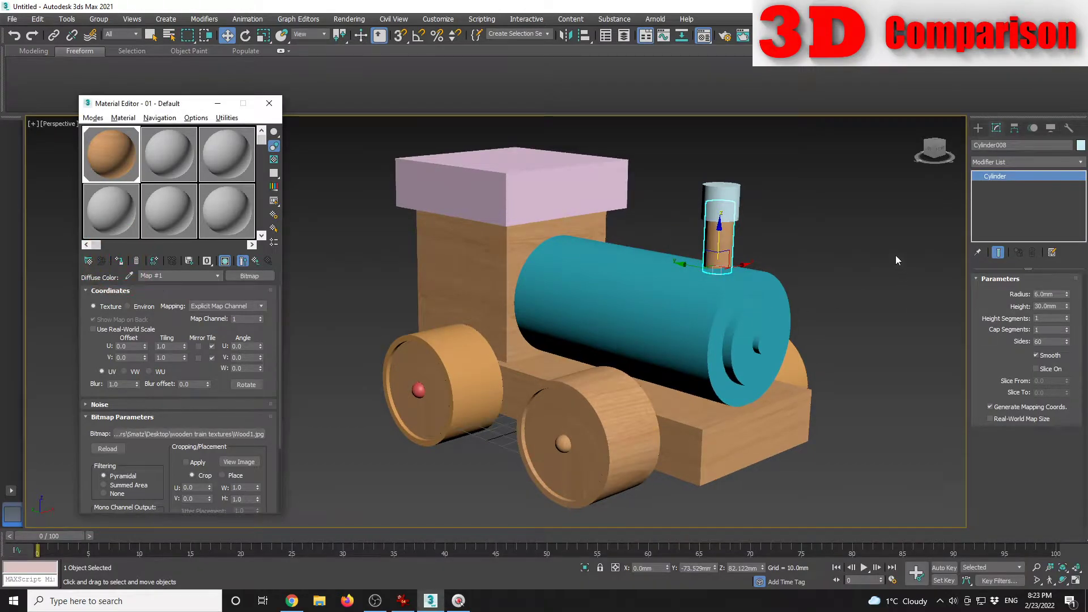
pyautogui.click(340, 238)
# Step: Load texture-seamless-wood-5.jpg as the diffuse bitmap of the second material slot
pyautogui.click(163, 152)
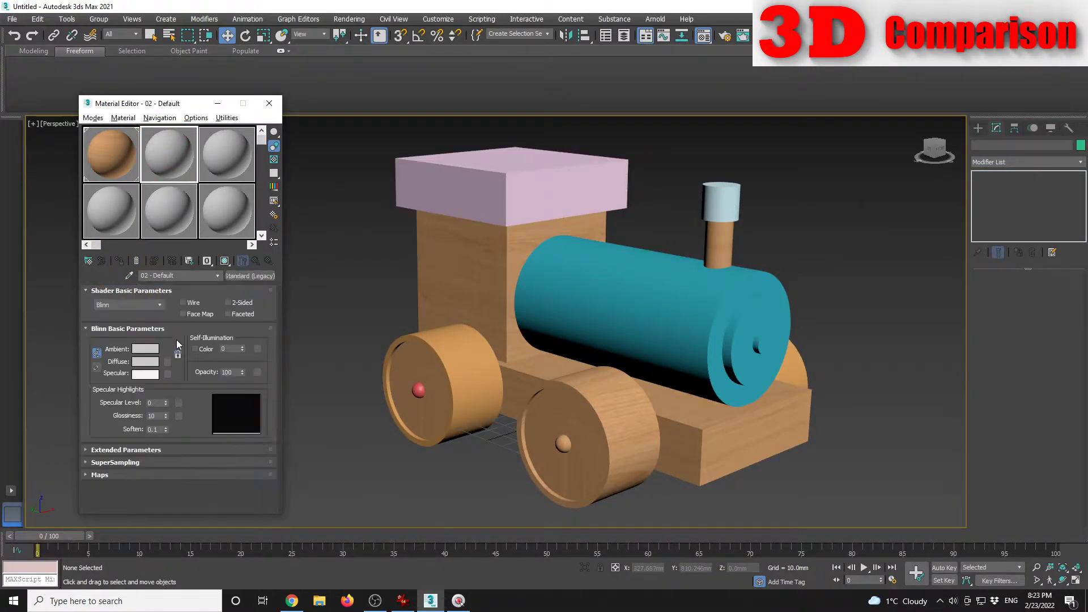
pyautogui.click(168, 361)
pyautogui.doubleClick(461, 178)
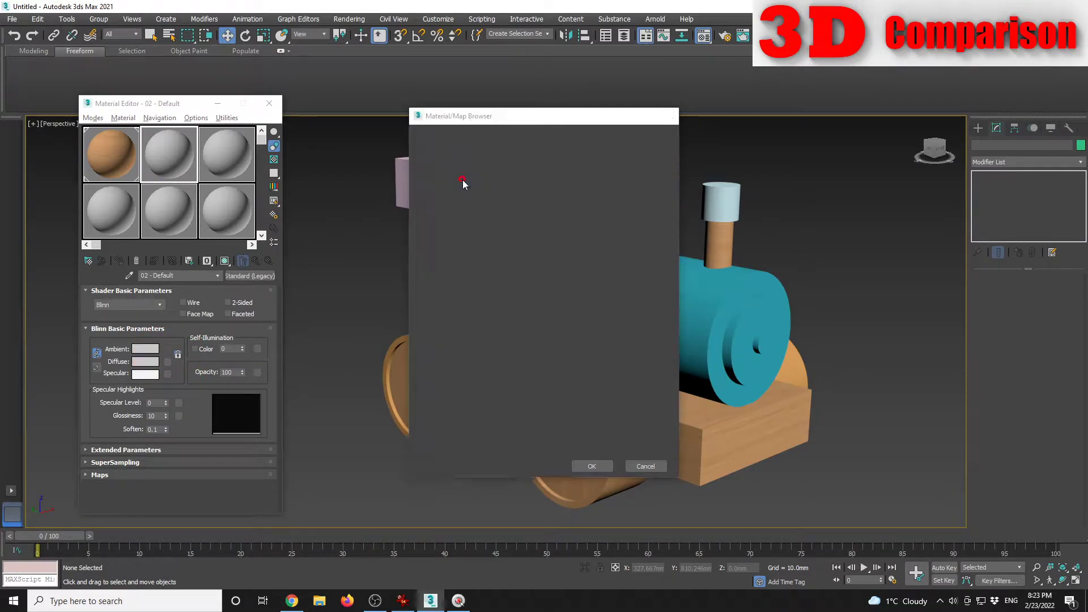
pyautogui.click(99, 96)
pyautogui.click(364, 240)
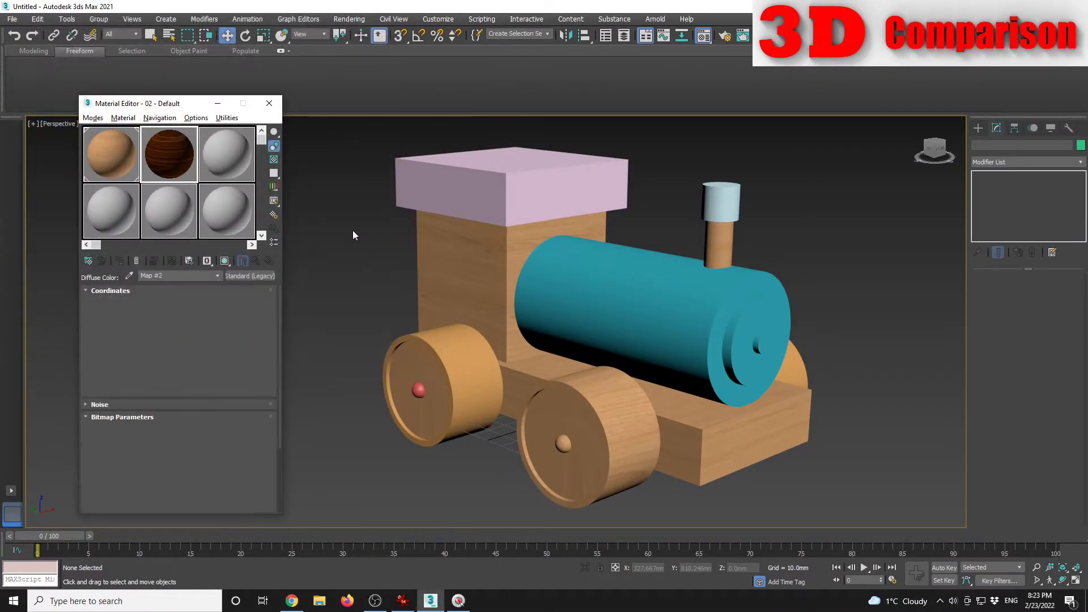
# Step: Apply the dark wood material to the roof, boiler, boiler front pieces, chimney cap and four wheel rims, showing its texture in the viewport
pyautogui.click(509, 186)
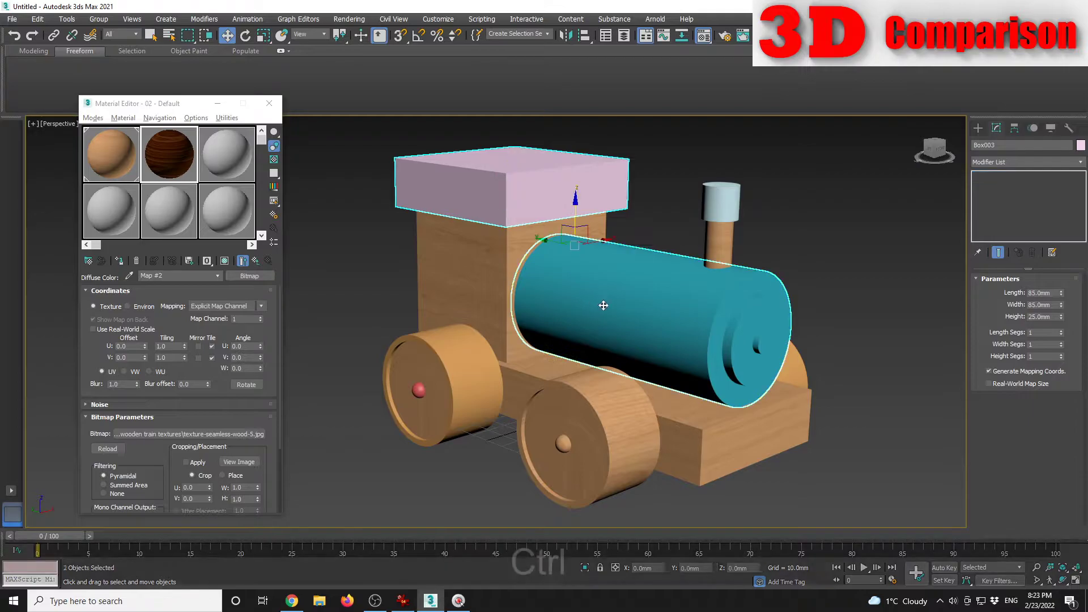
pyautogui.keyDown('ctrl'); pyautogui.click(742, 329); pyautogui.keyUp('ctrl')
pyautogui.keyDown('ctrl'); pyautogui.click(760, 340); pyautogui.keyUp('ctrl')
pyautogui.keyDown('ctrl'); pyautogui.click(717, 193); pyautogui.keyUp('ctrl')
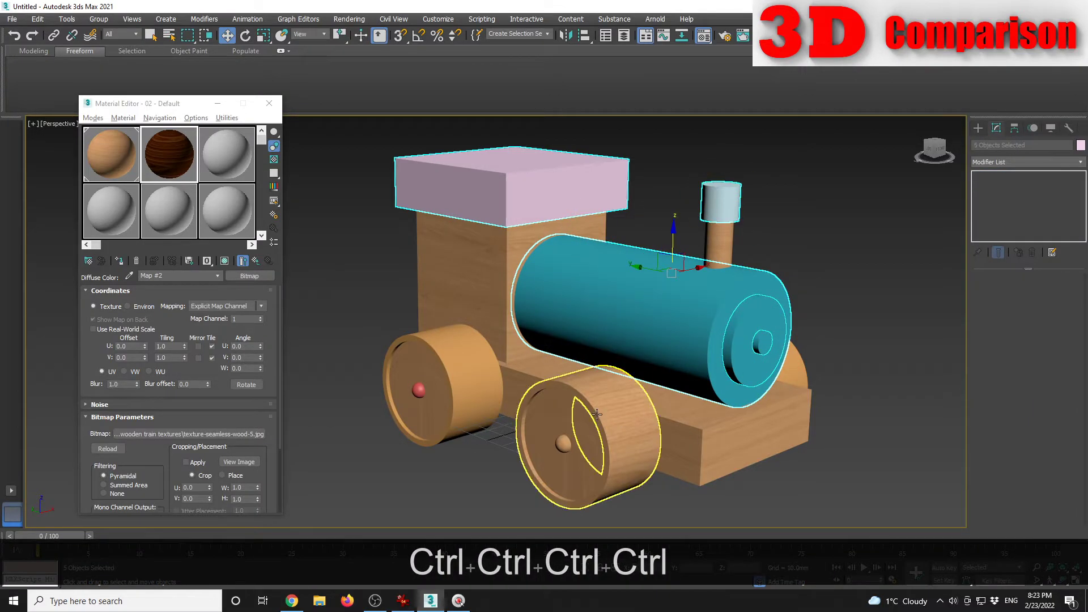
pyautogui.keyDown('ctrl'); pyautogui.click(610, 398); pyautogui.keyUp('ctrl')
pyautogui.keyDown('ctrl'); pyautogui.click(431, 391); pyautogui.keyUp('ctrl')
pyautogui.keyDown('alt'); pyautogui.moveTo(431, 391); pyautogui.dragTo(756, 422, button='middle'); pyautogui.keyUp('alt')
pyautogui.keyDown('ctrl'); pyautogui.click(756, 422); pyautogui.keyUp('ctrl')
pyautogui.keyDown('ctrl'); pyautogui.click(799, 343); pyautogui.keyUp('ctrl')
pyautogui.click(122, 262)
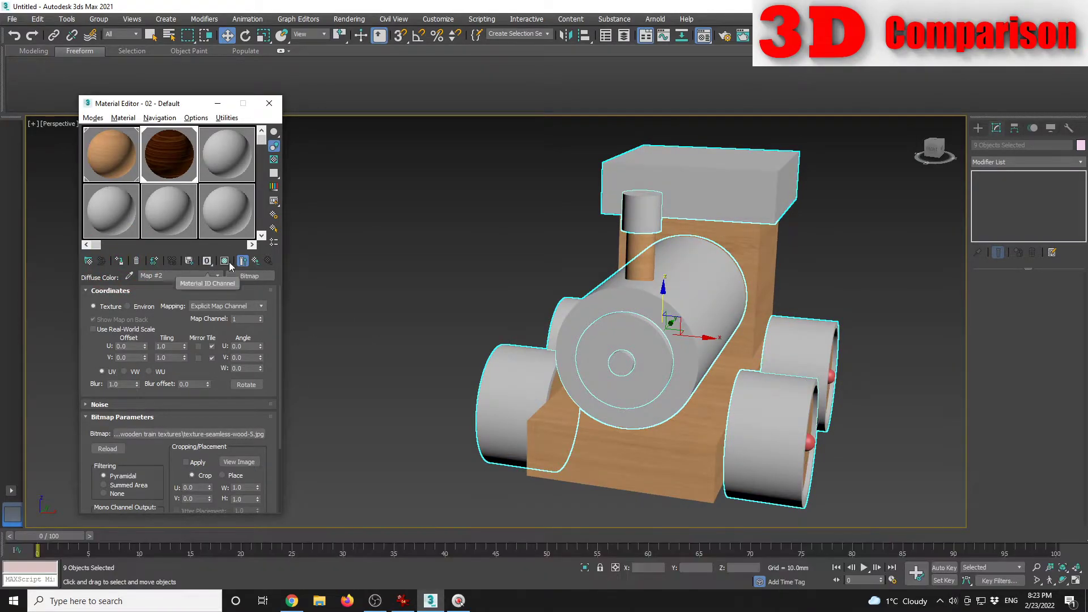
pyautogui.click(226, 261)
pyautogui.keyDown('alt'); pyautogui.moveTo(453, 317); pyautogui.dragTo(526, 329, button='middle'); pyautogui.keyUp('alt')
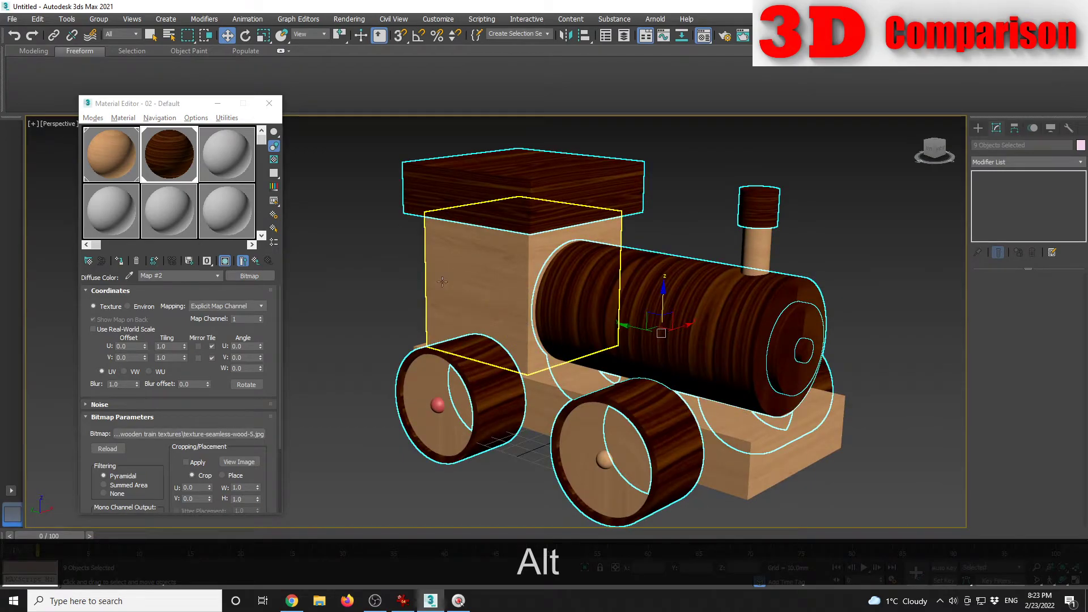
pyautogui.click(348, 315)
pyautogui.click(272, 100)
# Step: Assign the third default material to the four small spheres at the wheel centres
pyautogui.keyDown('alt'); pyautogui.moveTo(573, 283); pyautogui.dragTo(597, 344, button='middle'); pyautogui.keyUp('alt')
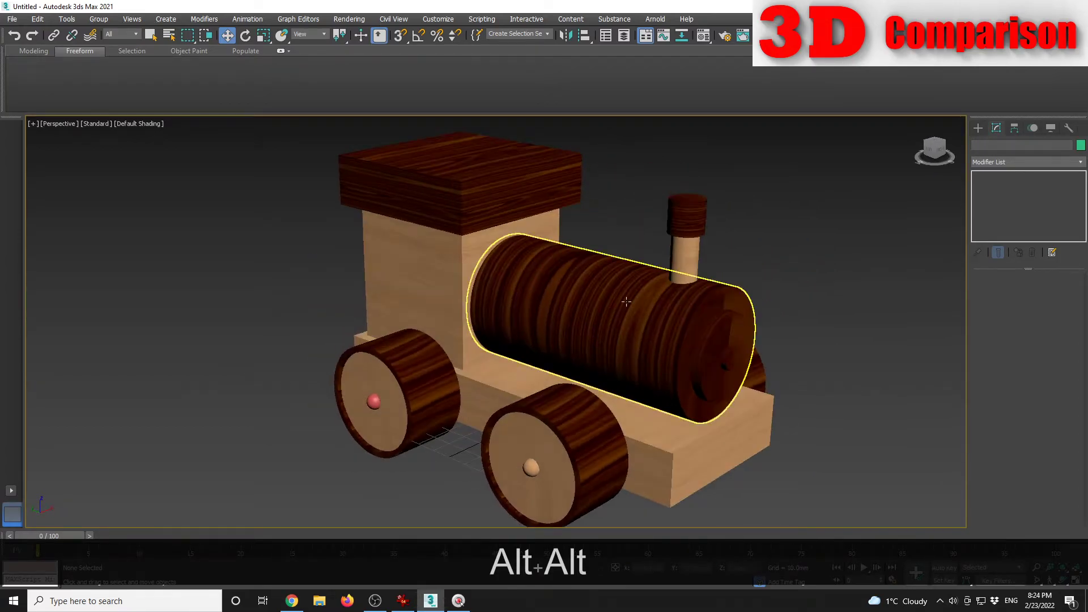
pyautogui.click(531, 468)
pyautogui.keyDown('ctrl'); pyautogui.click(377, 402); pyautogui.keyUp('ctrl')
pyautogui.keyDown('alt'); pyautogui.moveTo(377, 403); pyautogui.dragTo(429, 509, button='middle'); pyautogui.keyUp('alt')
pyautogui.keyDown('ctrl'); pyautogui.click(429, 509); pyautogui.keyUp('ctrl')
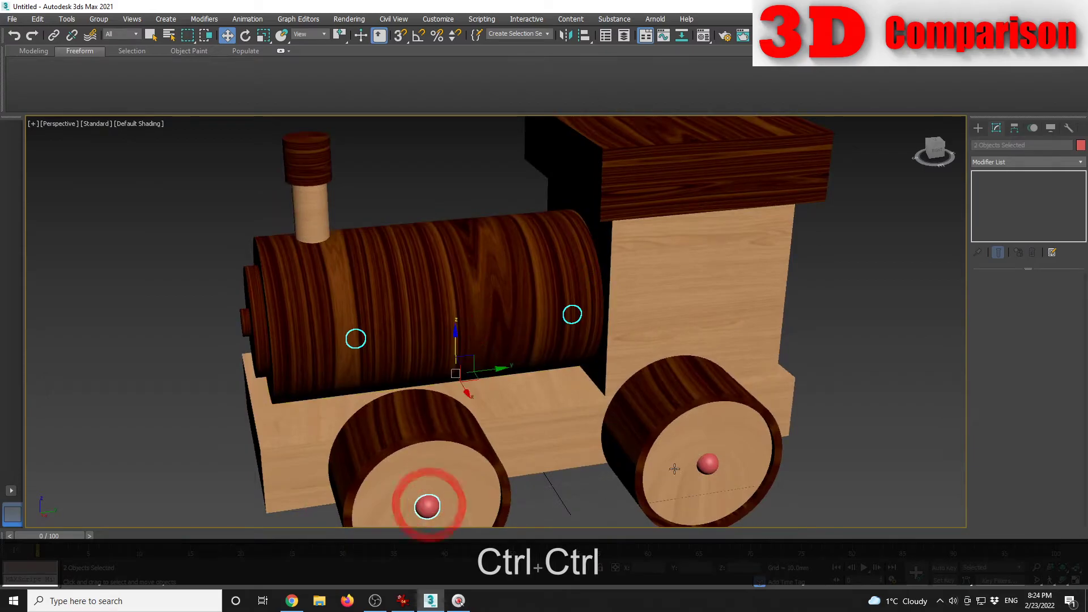
pyautogui.keyDown('ctrl'); pyautogui.click(707, 463); pyautogui.keyUp('ctrl')
pyautogui.keyDown('alt'); pyautogui.moveTo(707, 464); pyautogui.dragTo(674, 373, button='middle'); pyautogui.keyUp('alt')
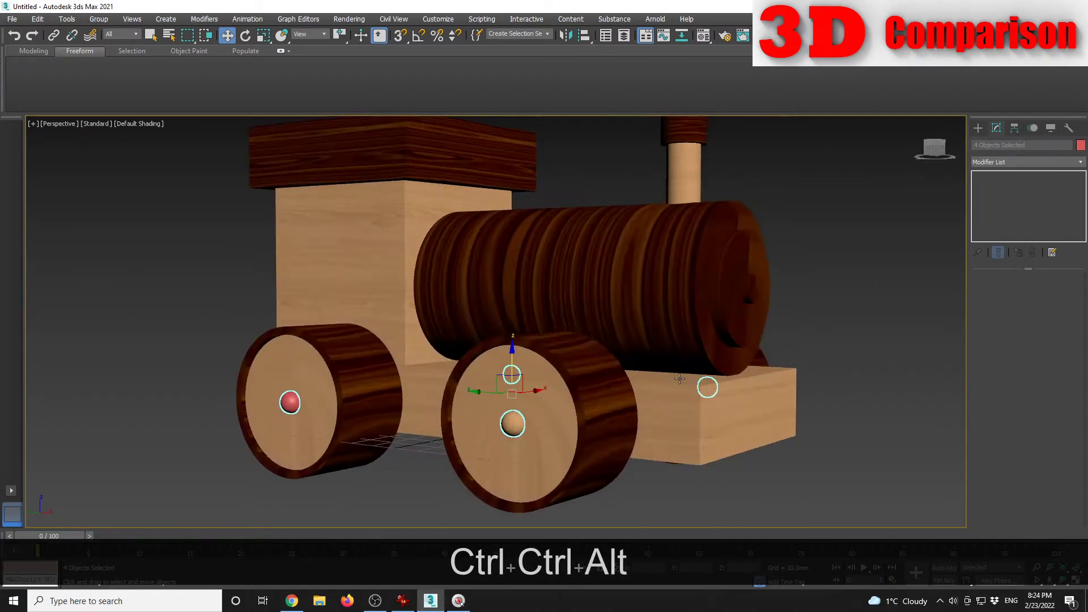
pyautogui.press('m')
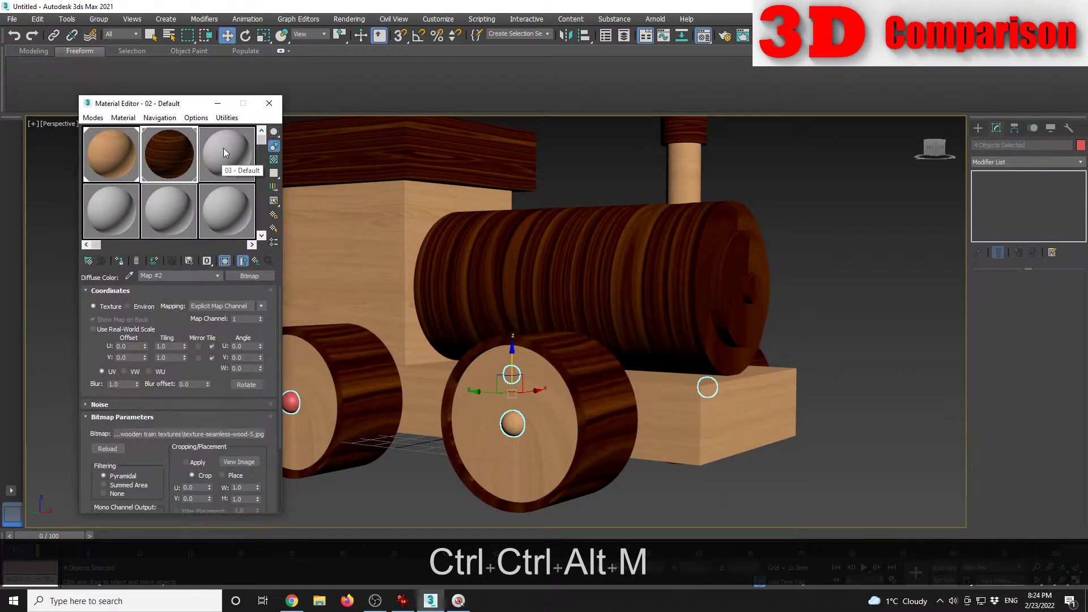
pyautogui.click(224, 147)
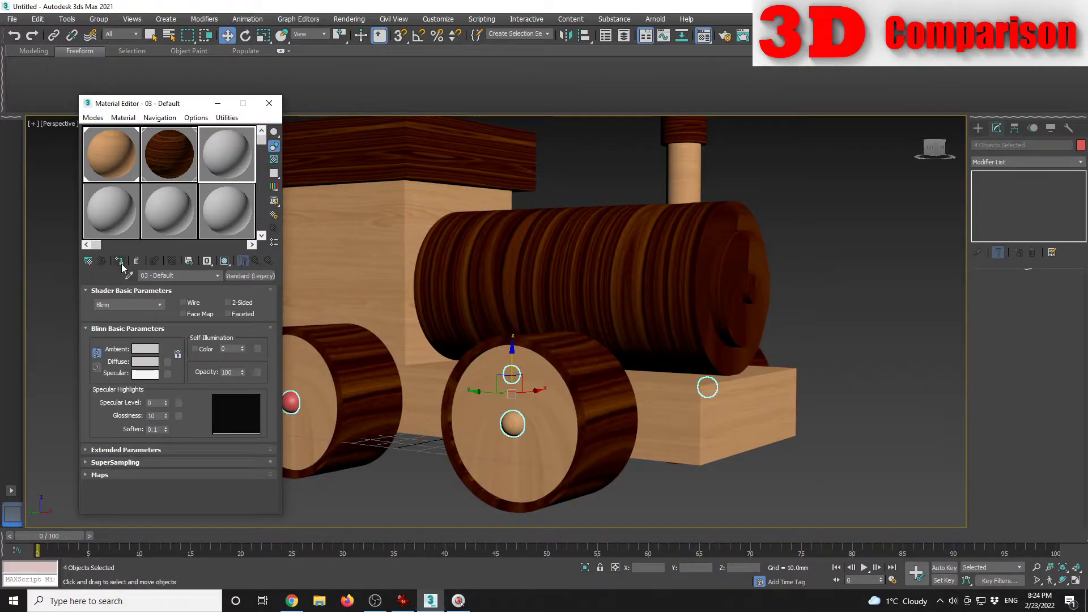
pyautogui.click(120, 261)
# Step: Set the third material's diffuse colour to a darker grey and its Specular Level to 65, and check the shine on a wheel sphere
pyautogui.click(146, 361)
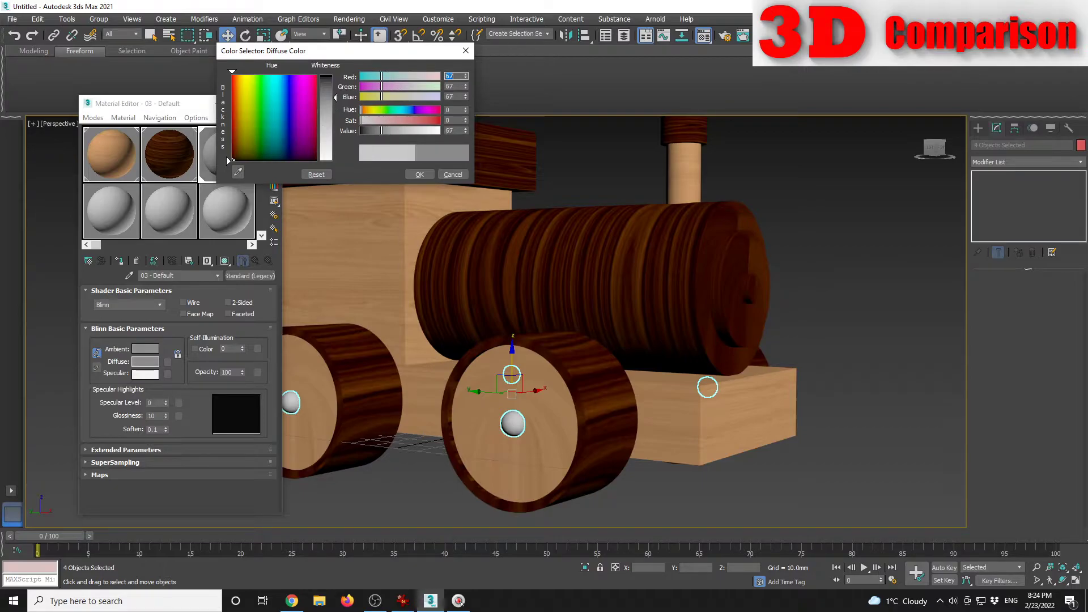
pyautogui.click(329, 92)
pyautogui.click(420, 173)
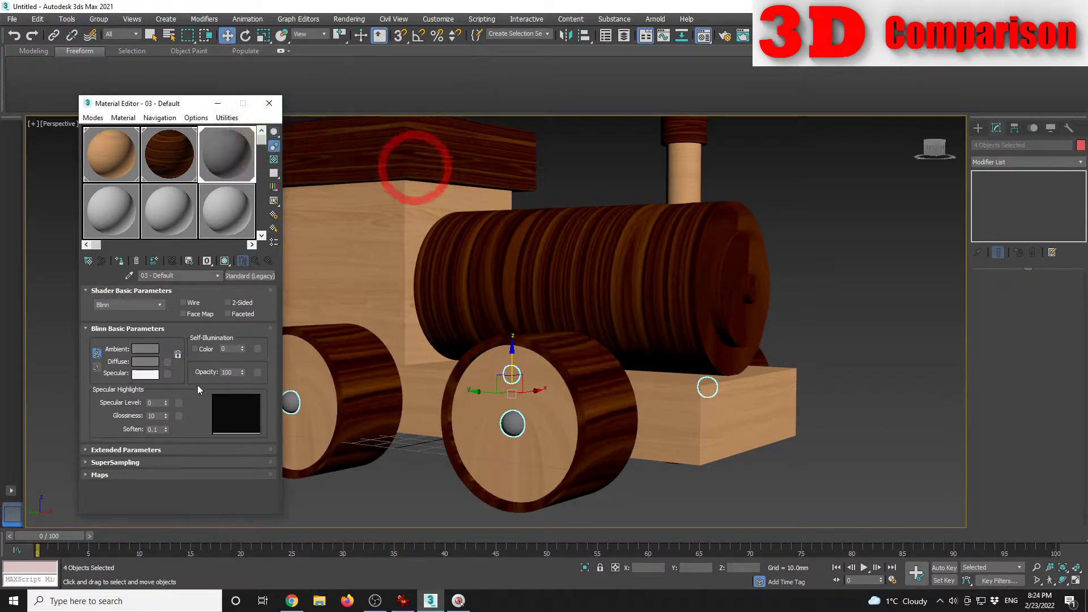
pyautogui.moveTo(165, 401); pyautogui.dragTo(166, 399)
pyautogui.moveTo(168, 379); pyautogui.dragTo(170, 359)
pyautogui.click(662, 482)
pyautogui.scroll(6, 606, 355)
pyautogui.scroll(3, 606, 355)
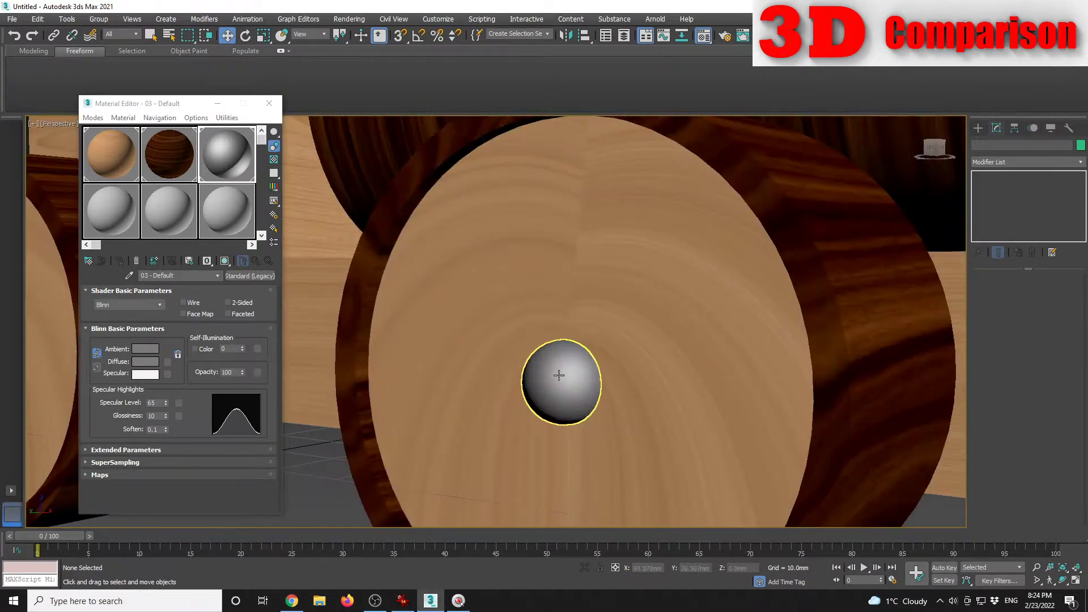
pyautogui.scroll(2, 559, 375)
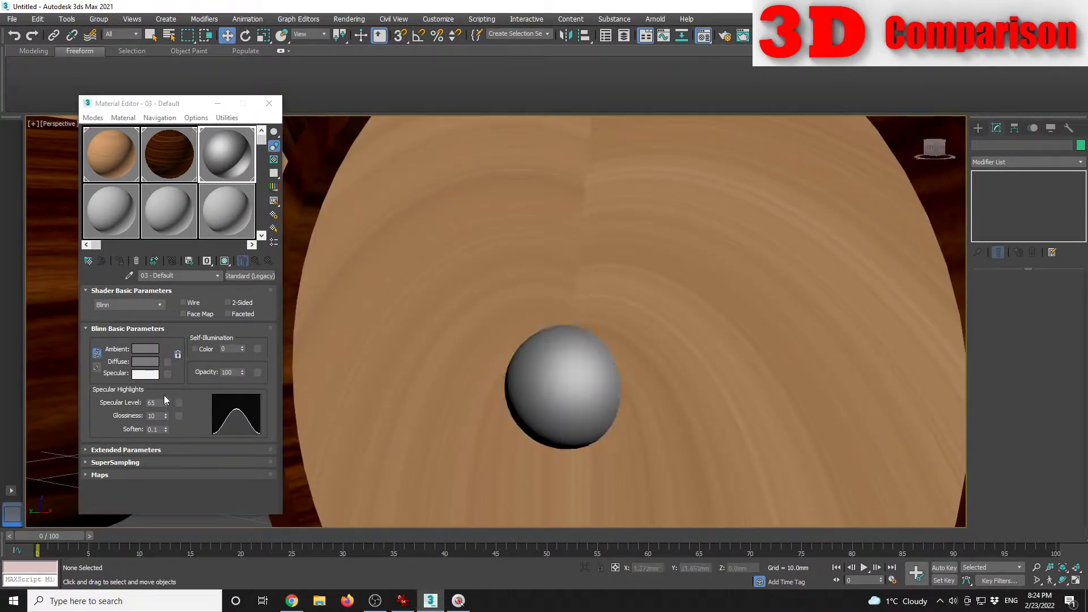
pyautogui.scroll(-3, 680, 344)
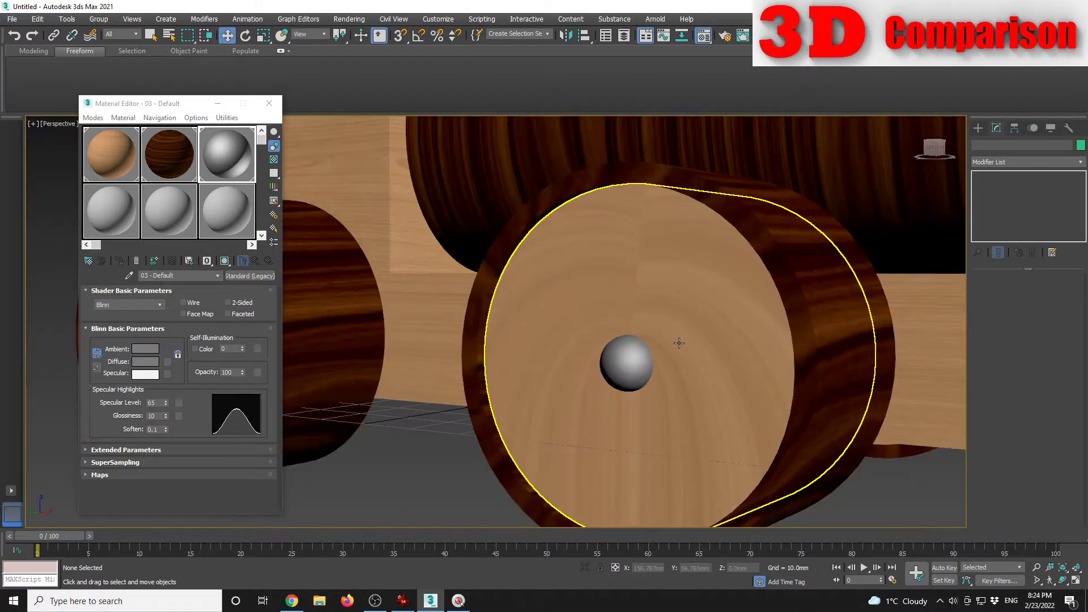
pyautogui.scroll(-5, 679, 343)
pyautogui.keyDown('alt'); pyautogui.moveTo(692, 348); pyautogui.dragTo(713, 371, button='middle'); pyautogui.keyUp('alt')
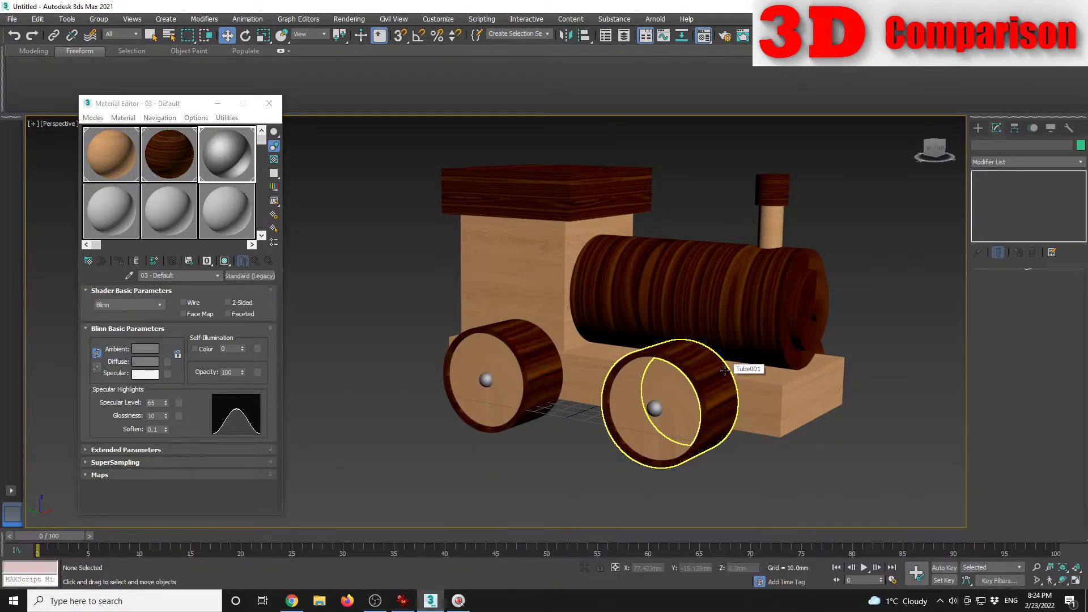
# Step: Add a UVW Map modifier to the inner disc of the near front wheel
pyautogui.moveTo(667, 357); pyautogui.dragTo(631, 252, button='middle')
pyautogui.scroll(3, 623, 422)
pyautogui.click(658, 386)
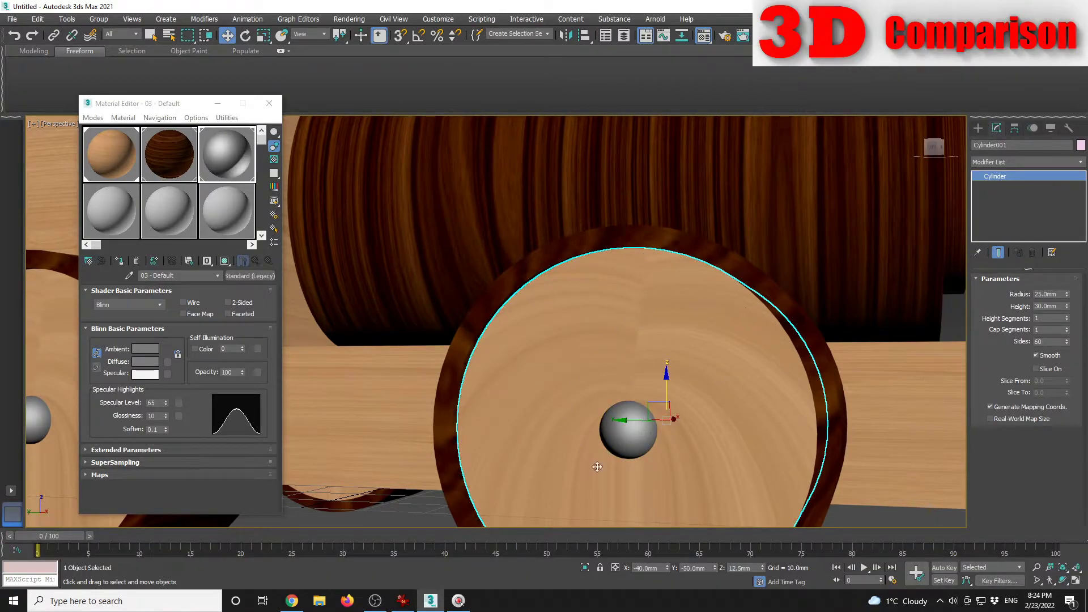
pyautogui.click(1005, 161)
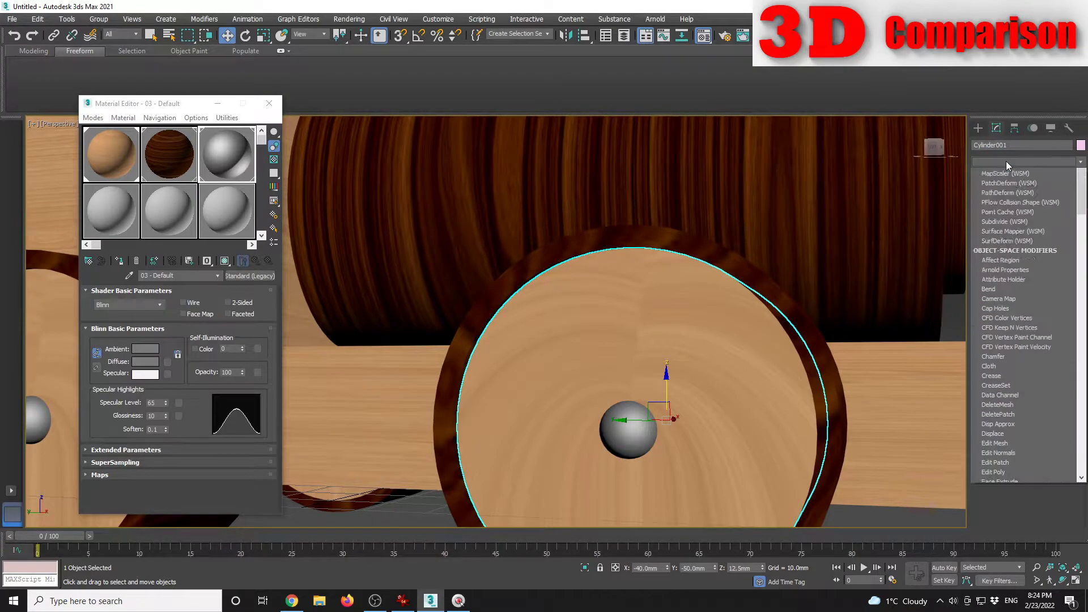
pyautogui.write('uv')
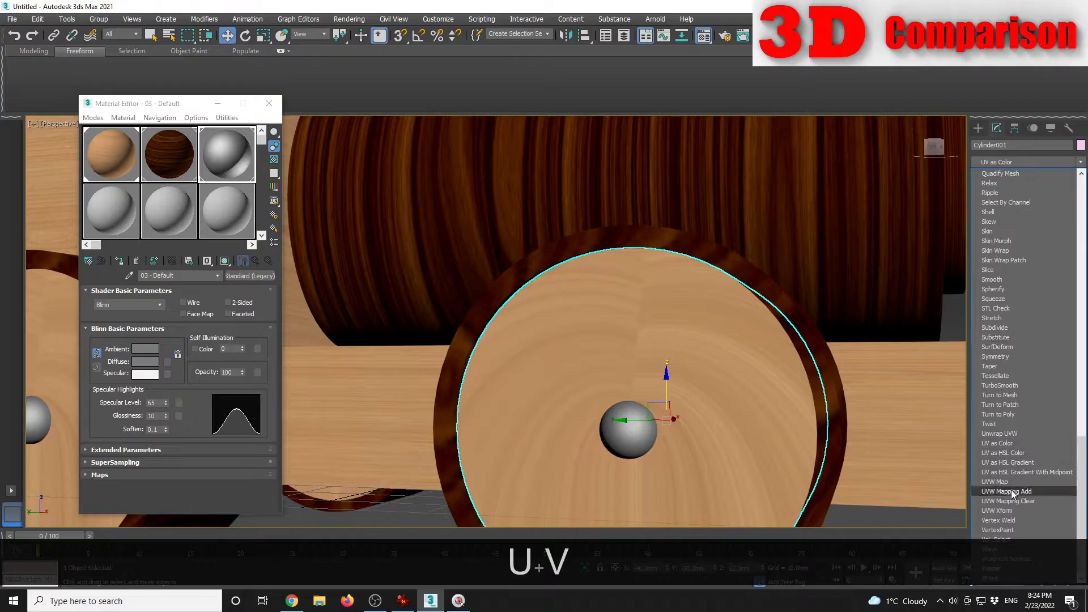
pyautogui.click(1011, 482)
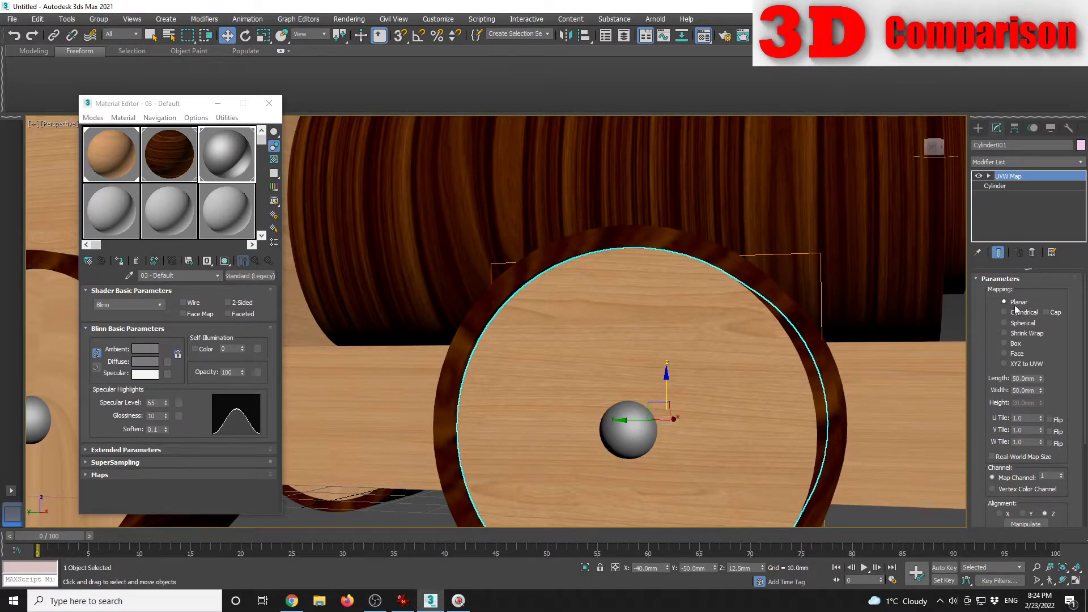
pyautogui.scroll(-5, 771, 364)
pyautogui.keyDown('alt'); pyautogui.moveTo(745, 347); pyautogui.dragTo(554, 470, button='middle'); pyautogui.keyUp('alt')
pyautogui.click(554, 470)
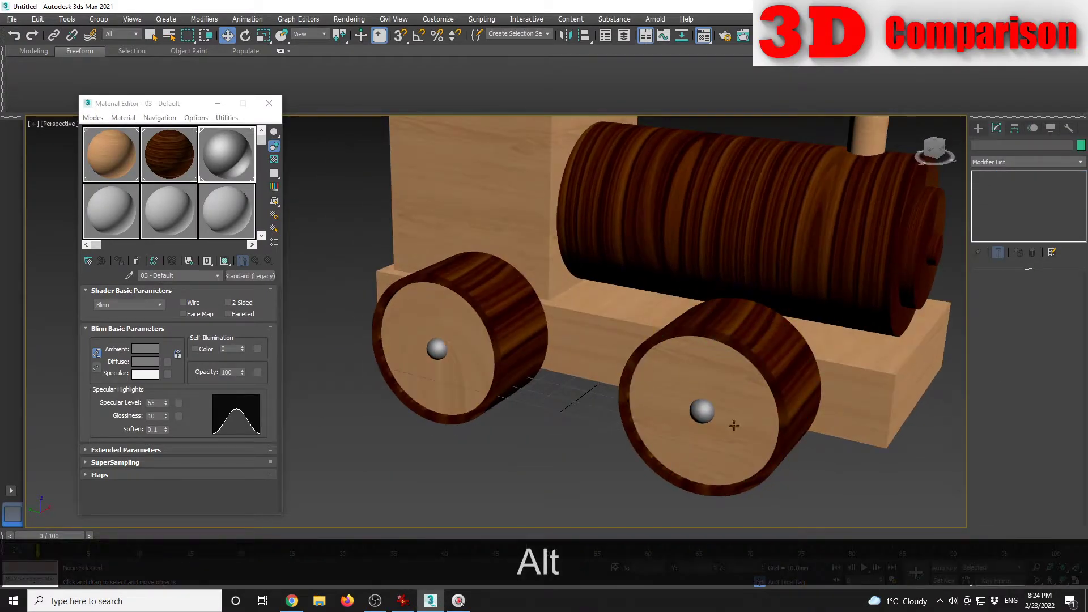
# Step: Add a UVW Map modifier to the inner disc of the rear wheel on the same side
pyautogui.click(483, 350)
pyautogui.scroll(3, 679, 345)
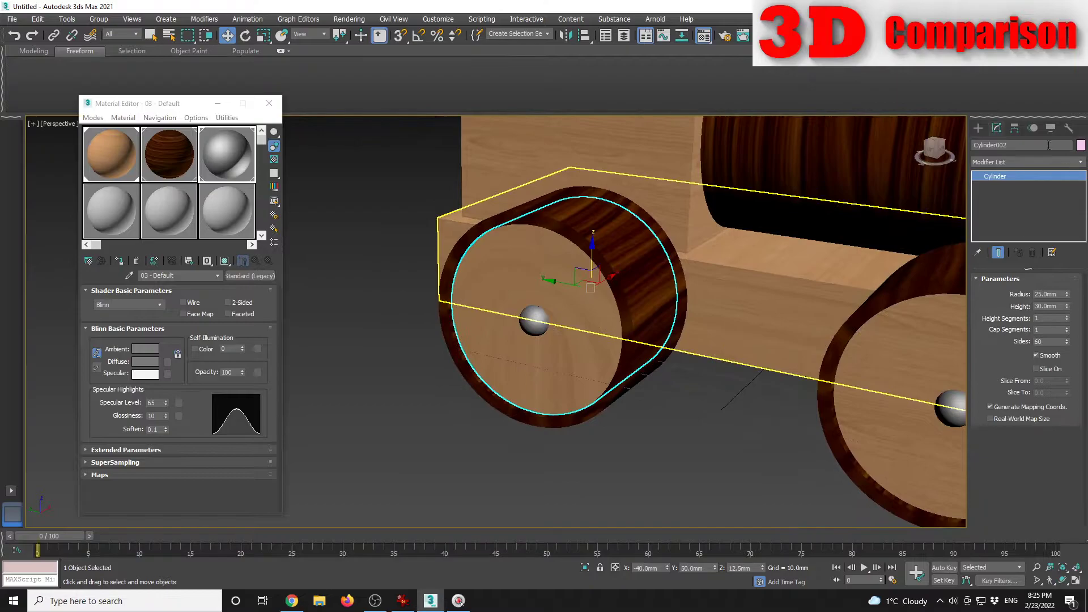
pyautogui.click(1019, 165)
pyautogui.write('uv')
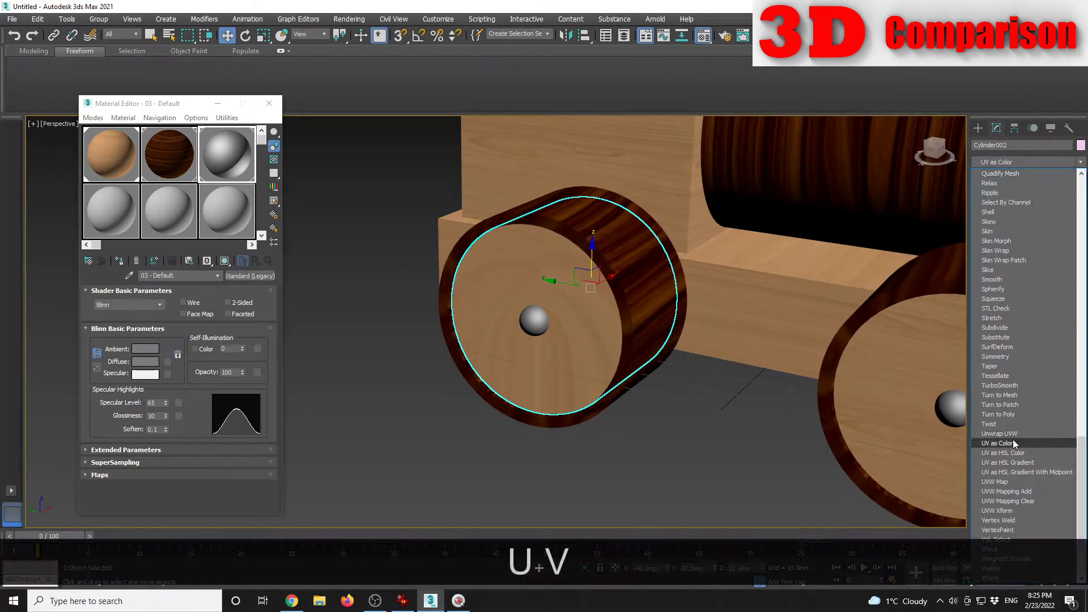
pyautogui.click(1001, 482)
pyautogui.click(708, 440)
# Step: Add a UVW Map modifier to the inner disc of the rear wheel on the opposite side of the train
pyautogui.press('z')
pyautogui.keyDown('alt'); pyautogui.moveTo(709, 440); pyautogui.dragTo(593, 326, button='middle'); pyautogui.keyUp('alt')
pyautogui.press('z')
pyautogui.keyDown('alt'); pyautogui.moveTo(660, 343); pyautogui.dragTo(769, 268, button='middle'); pyautogui.keyUp('alt')
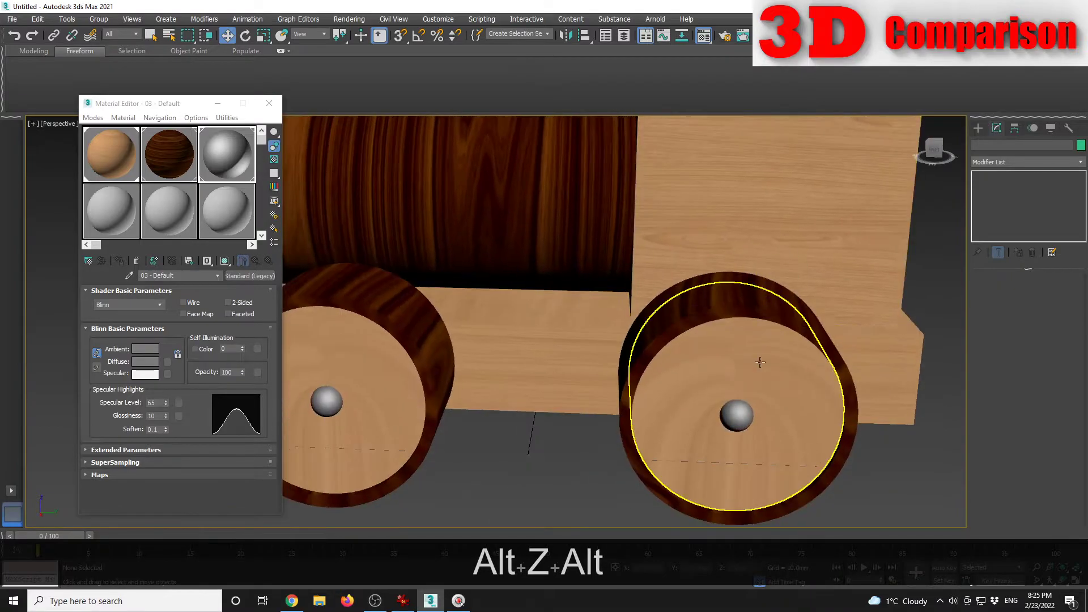
pyautogui.click(760, 362)
pyautogui.click(1009, 162)
pyautogui.press('u')
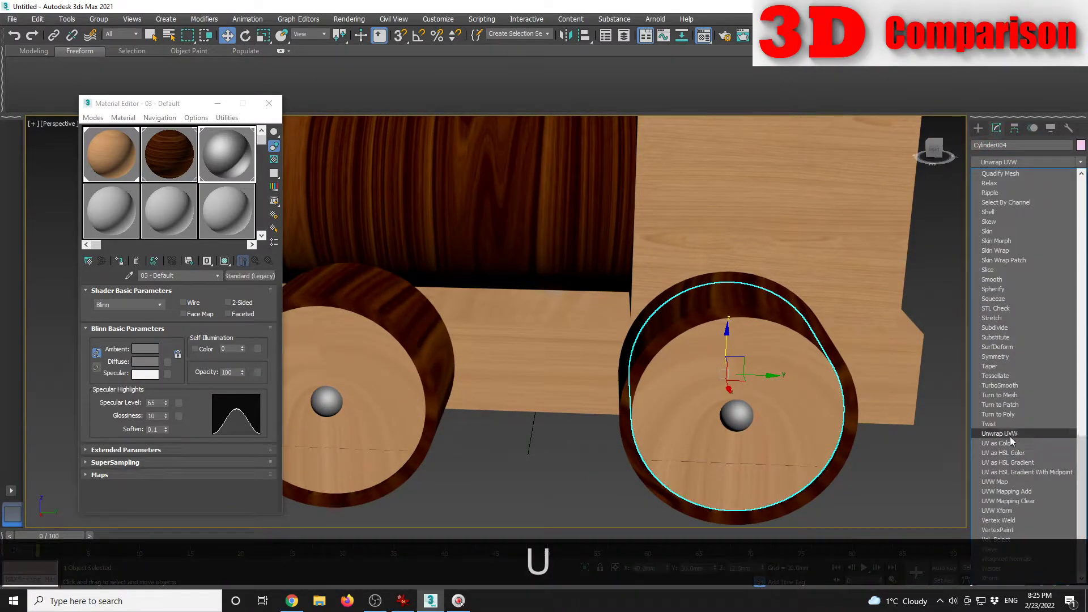
pyautogui.click(1009, 481)
# Step: Add a UVW Map modifier to the inner disc of the front wheel on this side of the train
pyautogui.click(377, 411)
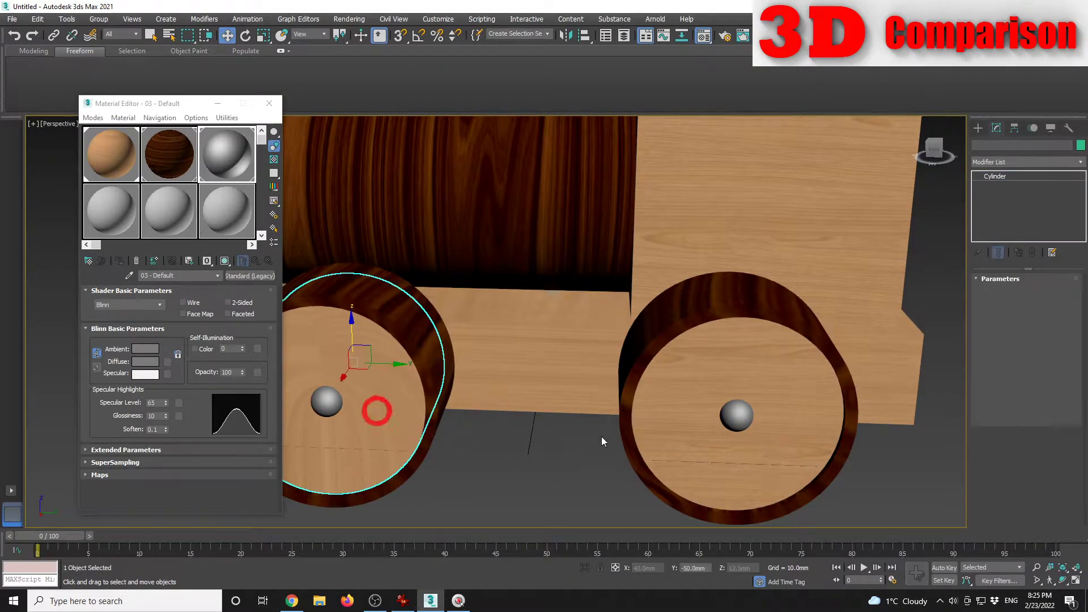
pyautogui.click(1012, 165)
pyautogui.press('u')
pyautogui.click(556, 452)
# Step: Add a UVW Map modifier with Box mapping to the train's light wood base block
pyautogui.scroll(-5, 557, 452)
pyautogui.keyDown('alt'); pyautogui.moveTo(556, 452); pyautogui.dragTo(671, 345, button='middle'); pyautogui.keyUp('alt')
pyautogui.click(663, 340)
pyautogui.scroll(8, 649, 332)
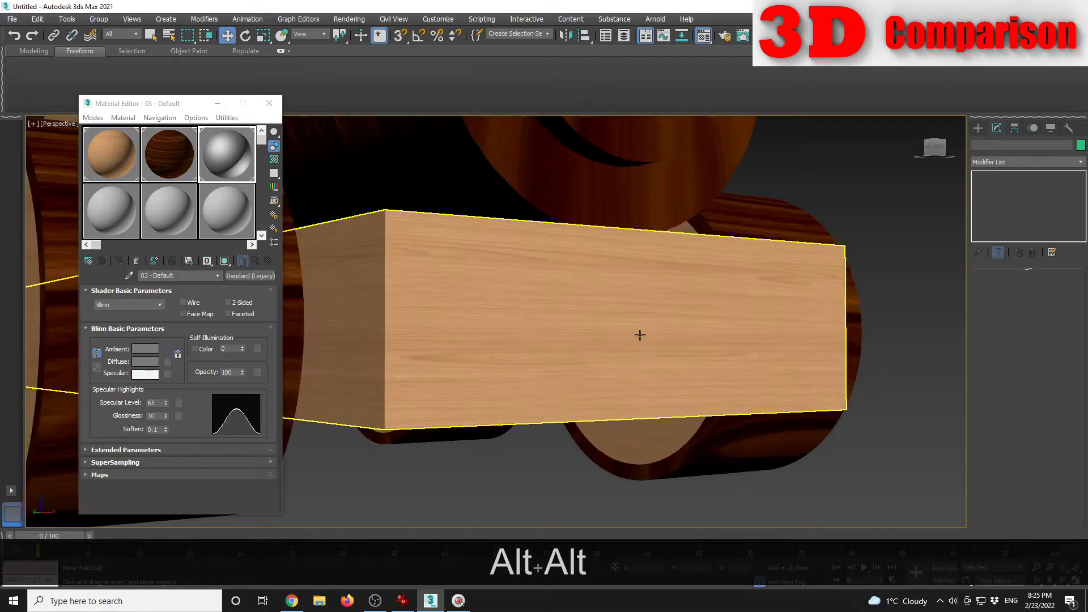
pyautogui.keyDown('alt'); pyautogui.moveTo(567, 291); pyautogui.dragTo(529, 362, button='middle'); pyautogui.keyUp('alt')
pyautogui.keyDown('alt'); pyautogui.moveTo(456, 360); pyautogui.dragTo(513, 311, button='middle'); pyautogui.keyUp('alt')
pyautogui.click(499, 310)
pyautogui.click(1003, 161)
pyautogui.press('u')
pyautogui.click(1004, 161)
pyautogui.press('u')
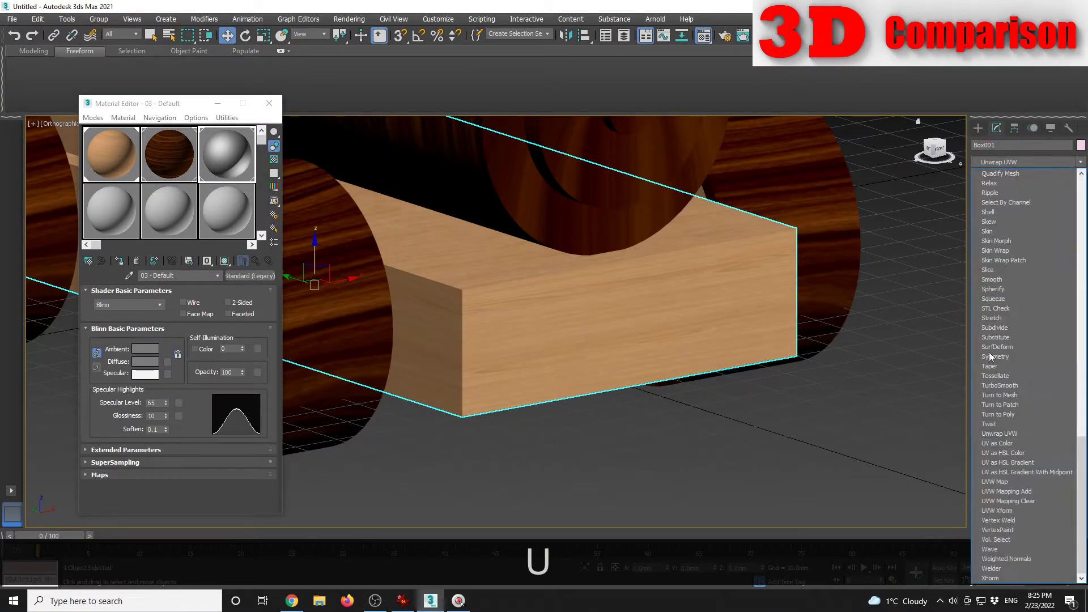
pyautogui.click(998, 483)
pyautogui.click(1015, 343)
# Step: Set the height of the base block's UVW mapping to about 49.25 mm
pyautogui.scroll(5, 783, 367)
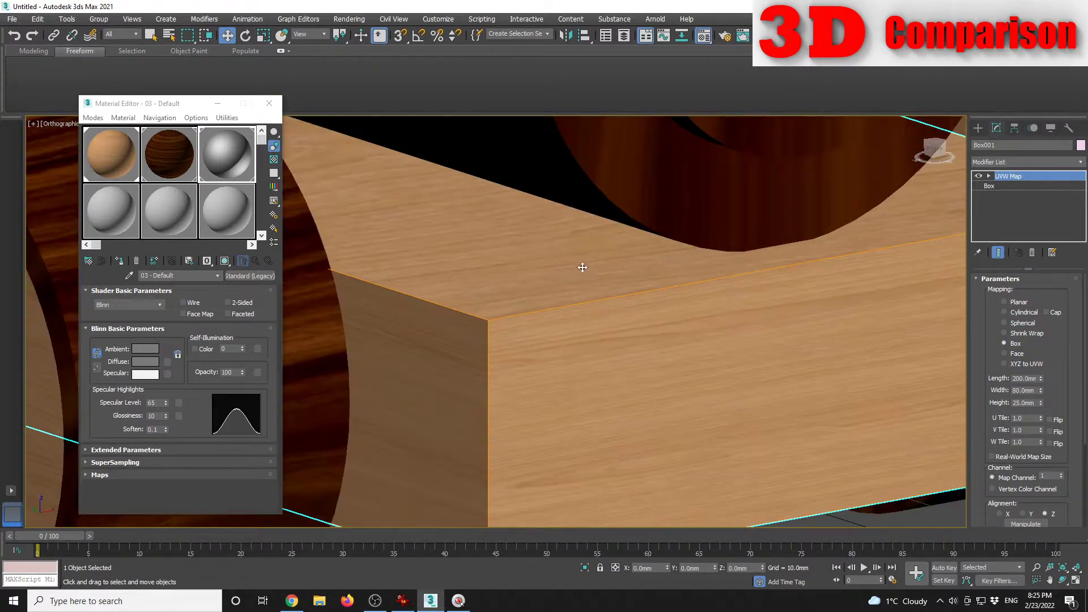
pyautogui.scroll(2, 594, 307)
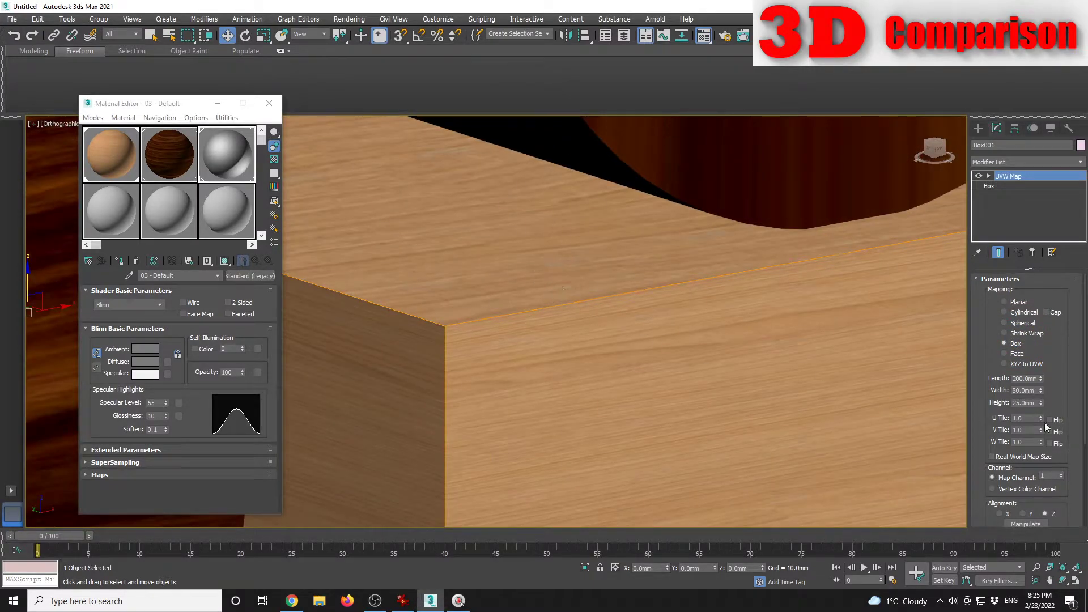
pyautogui.moveTo(1042, 403); pyautogui.dragTo(1052, 347)
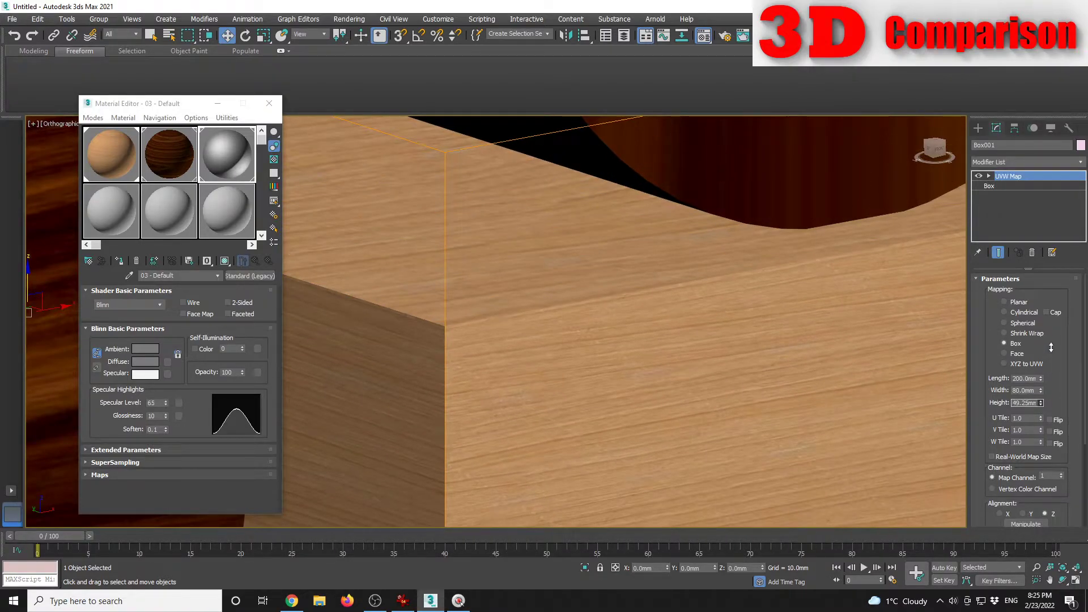
pyautogui.scroll(-5, 556, 288)
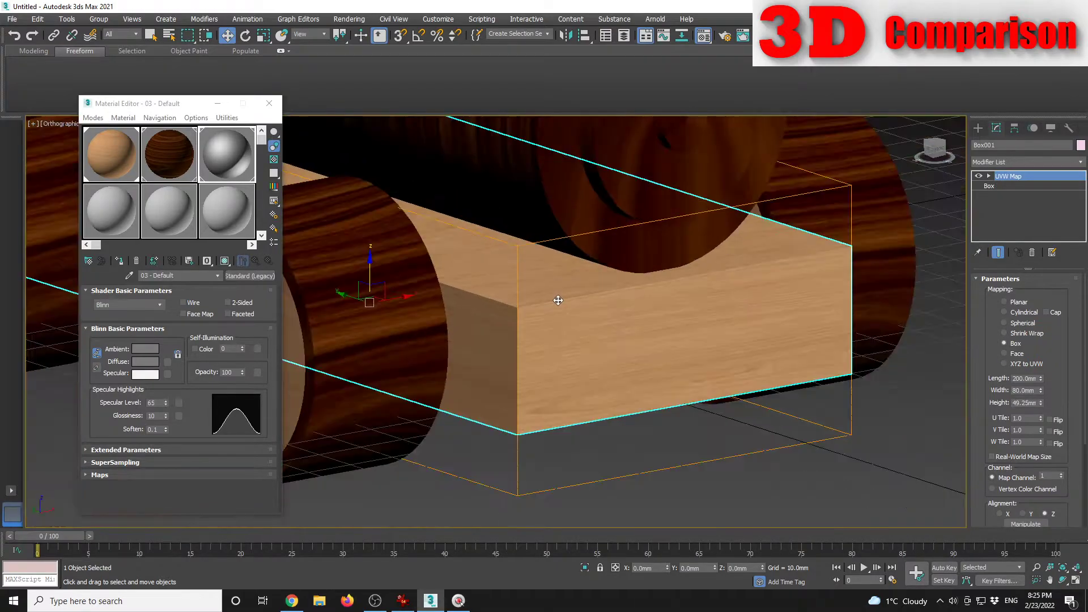
pyautogui.scroll(-2, 651, 324)
pyautogui.click(847, 388)
# Step: Add a UVW Map modifier with Box mapping to the dark wood cab roof
pyautogui.moveTo(768, 357); pyautogui.dragTo(822, 456, button='middle')
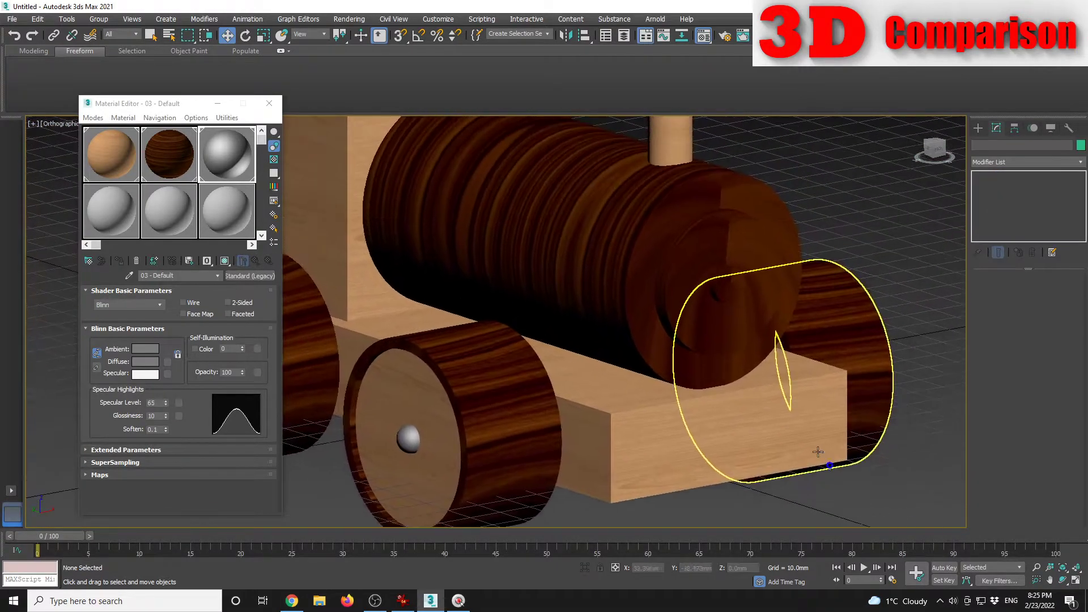
pyautogui.moveTo(687, 329); pyautogui.dragTo(769, 451, button='middle')
pyautogui.keyDown('alt'); pyautogui.moveTo(692, 315); pyautogui.dragTo(665, 272, button='middle'); pyautogui.keyUp('alt')
pyautogui.moveTo(589, 164); pyautogui.dragTo(633, 269, button='middle')
pyautogui.scroll(2, 629, 250)
pyautogui.click(634, 269)
pyautogui.click(1005, 162)
pyautogui.press('u')
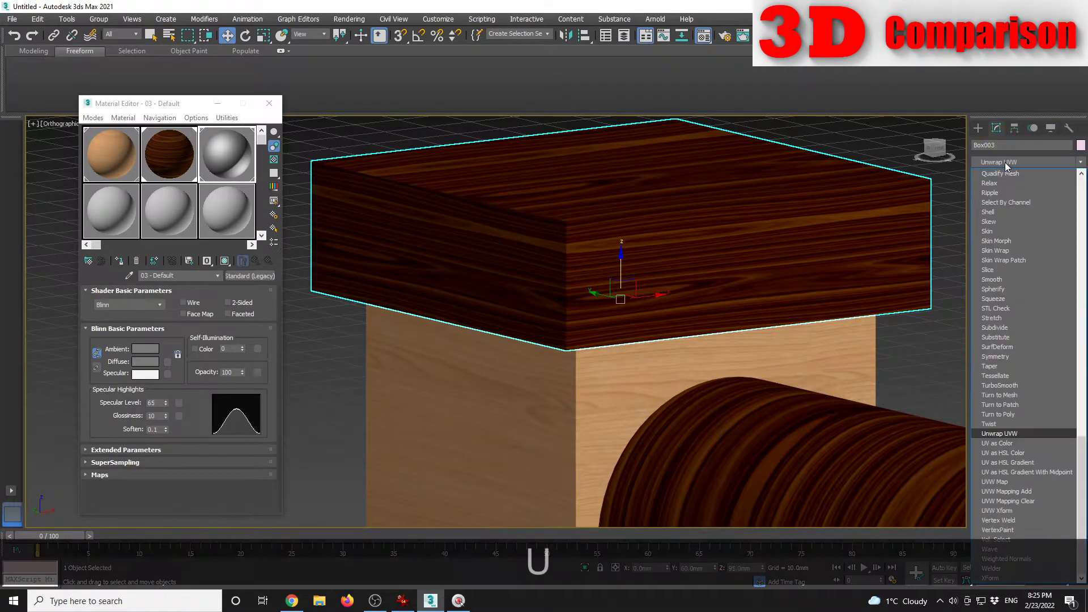
pyautogui.click(1012, 482)
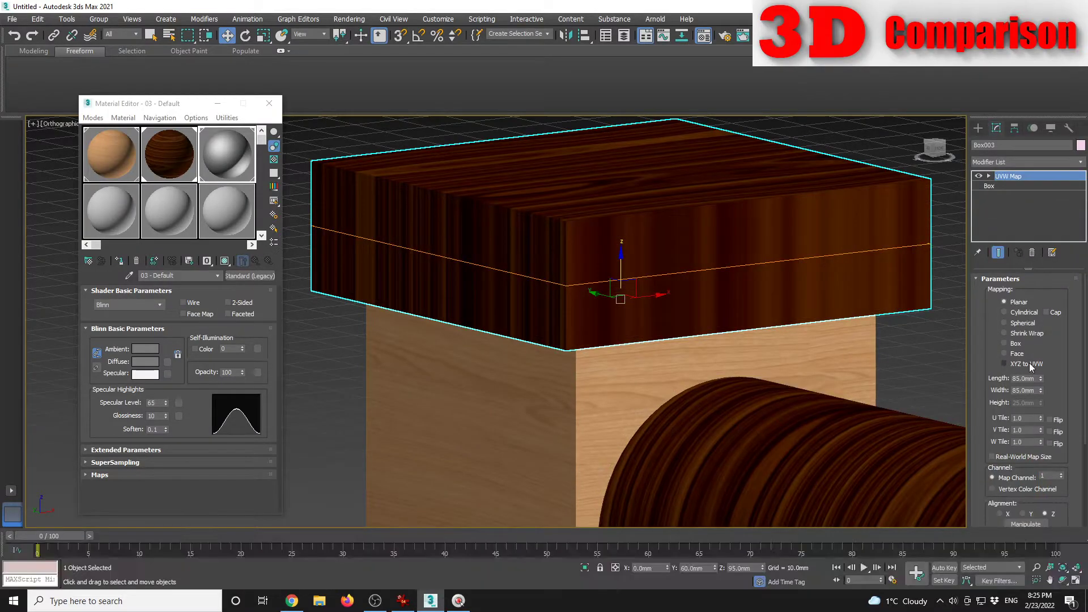
pyautogui.click(1014, 343)
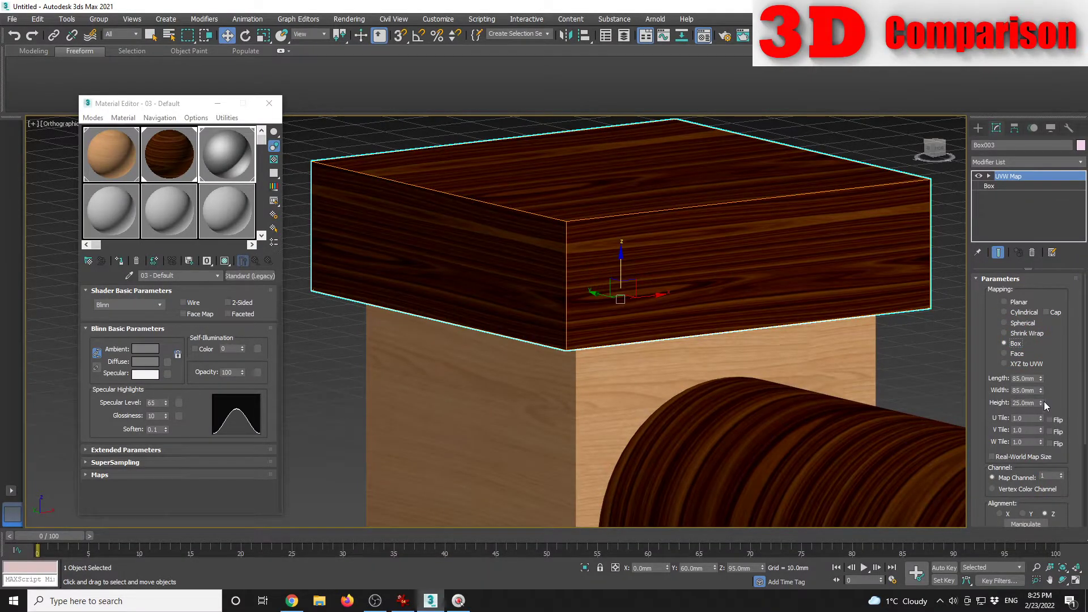
# Step: Increase the height of the cab roof's UVW mapping to stretch the wood grain on its sides
pyautogui.moveTo(1041, 402); pyautogui.dragTo(1052, 336)
pyautogui.click(933, 348)
pyautogui.scroll(-4, 935, 366)
pyautogui.moveTo(936, 370); pyautogui.dragTo(743, 340, button='middle')
pyautogui.hotkey('alt', 'z')
# Step: Add a UVW Map modifier with Cylindrical mapping and Cap enabled to the large boiler cylinder
pyautogui.click(547, 342)
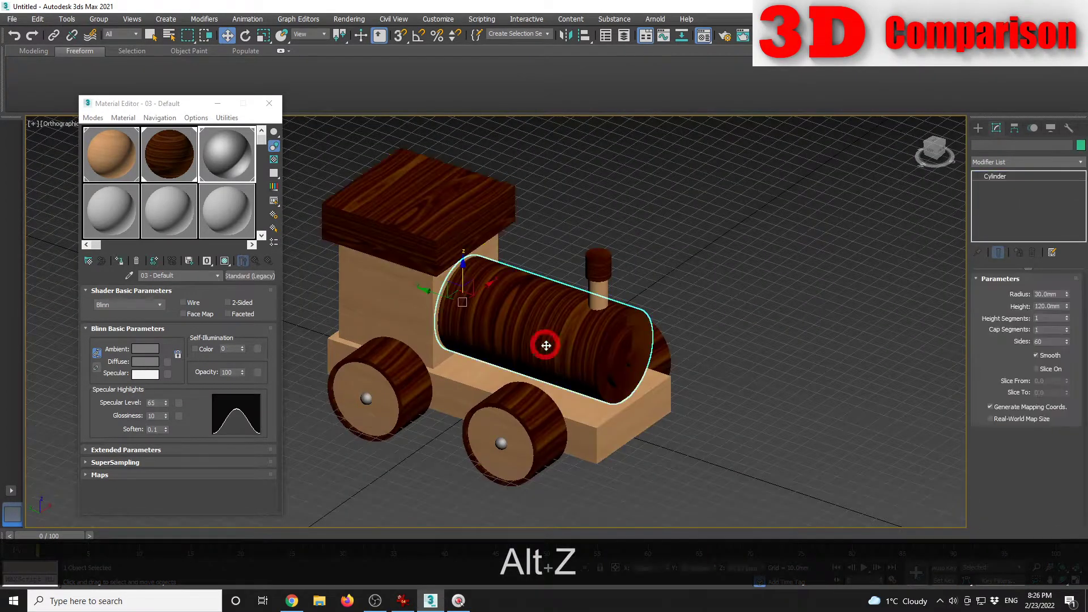
pyautogui.press('p')
pyautogui.keyDown('alt'); pyautogui.moveTo(556, 332); pyautogui.dragTo(872, 311, button='middle'); pyautogui.keyUp('alt')
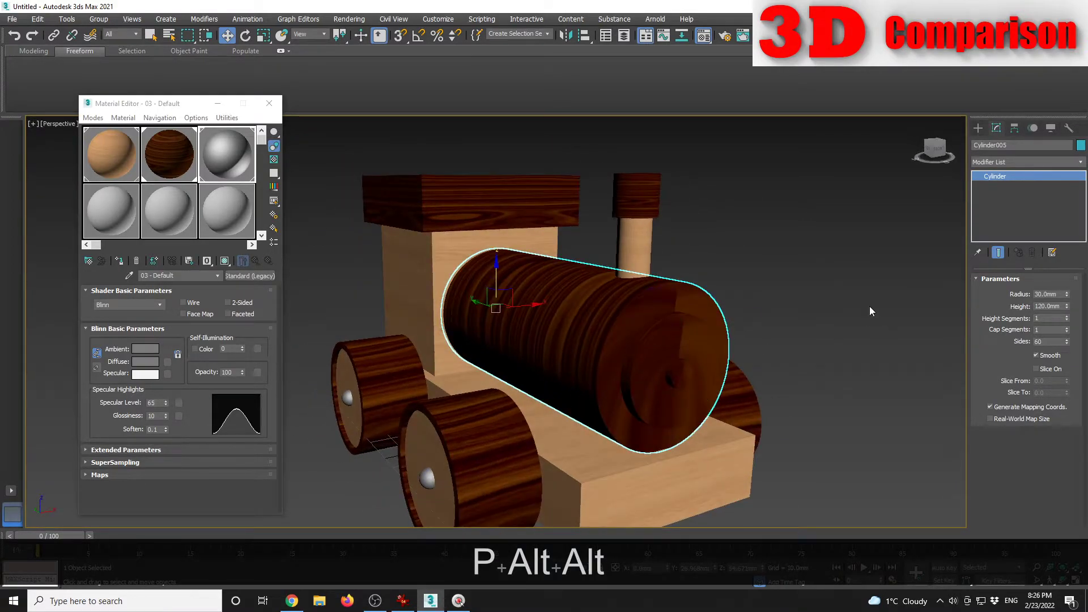
pyautogui.click(1007, 163)
pyautogui.press('u')
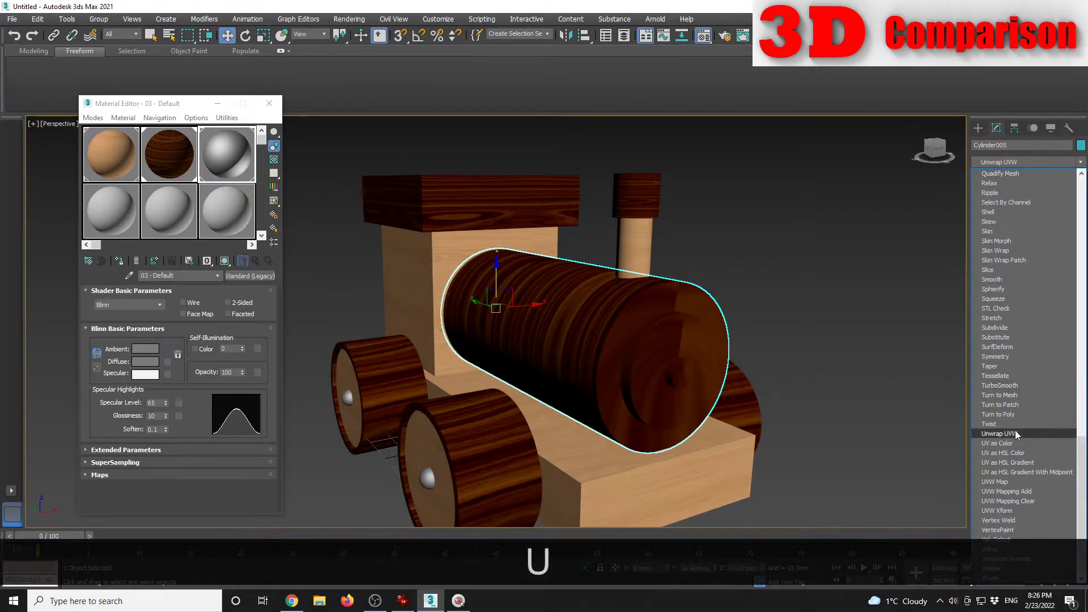
pyautogui.click(1009, 481)
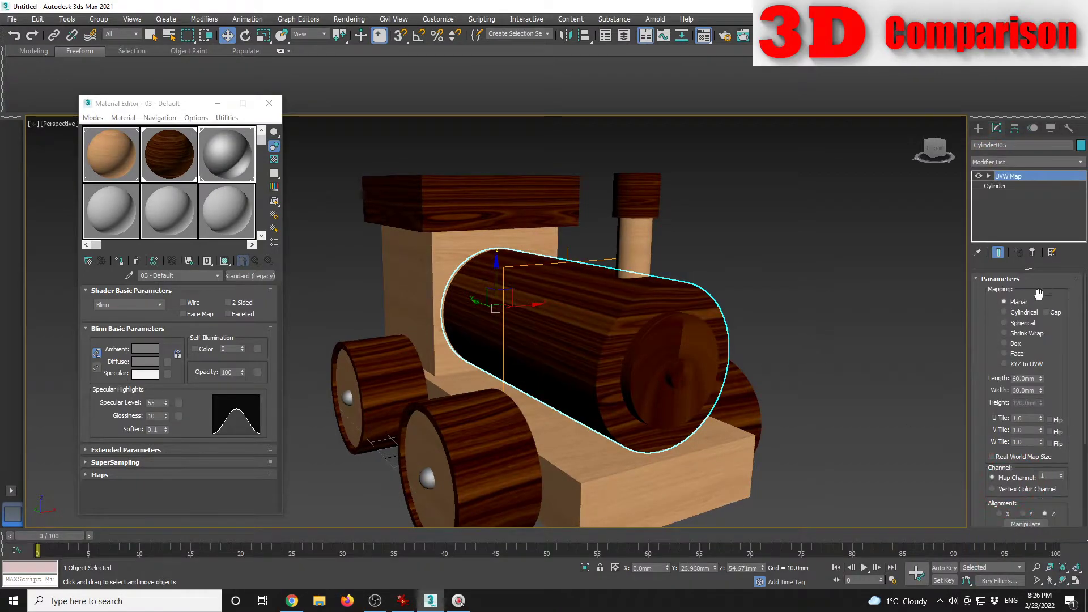
pyautogui.click(1023, 312)
pyautogui.moveTo(788, 336)
pyautogui.keyDown('alt'); pyautogui.mouseDown(button='middle')
pyautogui.moveTo(800, 355)
pyautogui.moveTo(776, 338)
pyautogui.mouseUp(button='middle'); pyautogui.keyUp('alt')
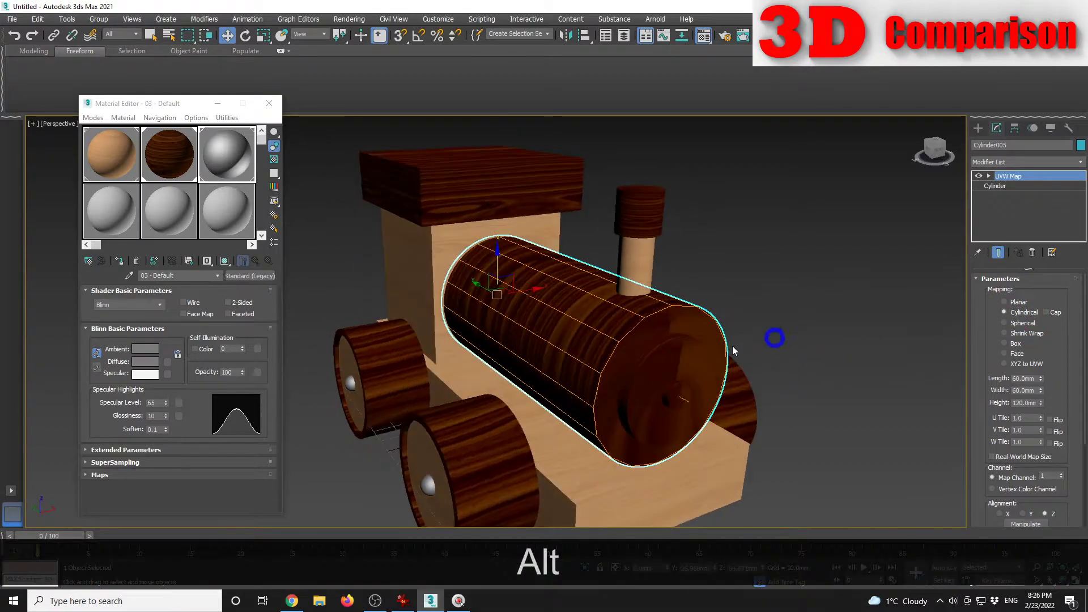
pyautogui.click(1045, 312)
# Step: Set the boiler's UVW mapping height to about 439.2 mm and increase its mapping width
pyautogui.scroll(2, 660, 342)
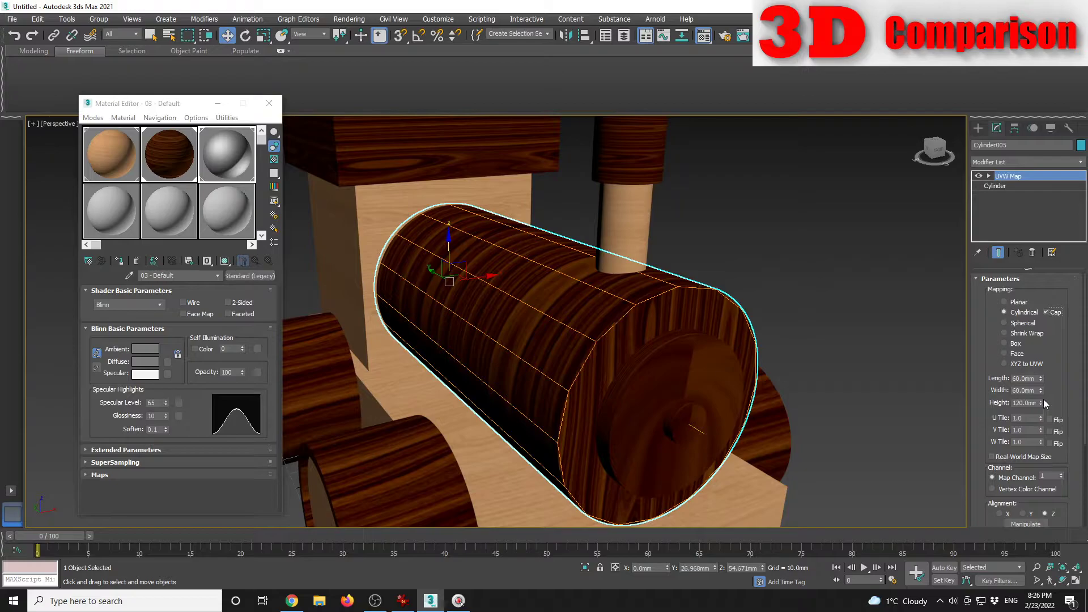
pyautogui.moveTo(1041, 404); pyautogui.dragTo(1032, 251)
pyautogui.click(855, 253)
pyautogui.keyDown('alt'); pyautogui.moveTo(760, 267); pyautogui.dragTo(583, 222, button='middle'); pyautogui.keyUp('alt')
pyautogui.moveTo(631, 265); pyautogui.dragTo(692, 422, button='middle')
pyautogui.click(528, 313)
pyautogui.keyDown('alt'); pyautogui.moveTo(715, 318); pyautogui.dragTo(1084, 403, button='middle'); pyautogui.keyUp('alt')
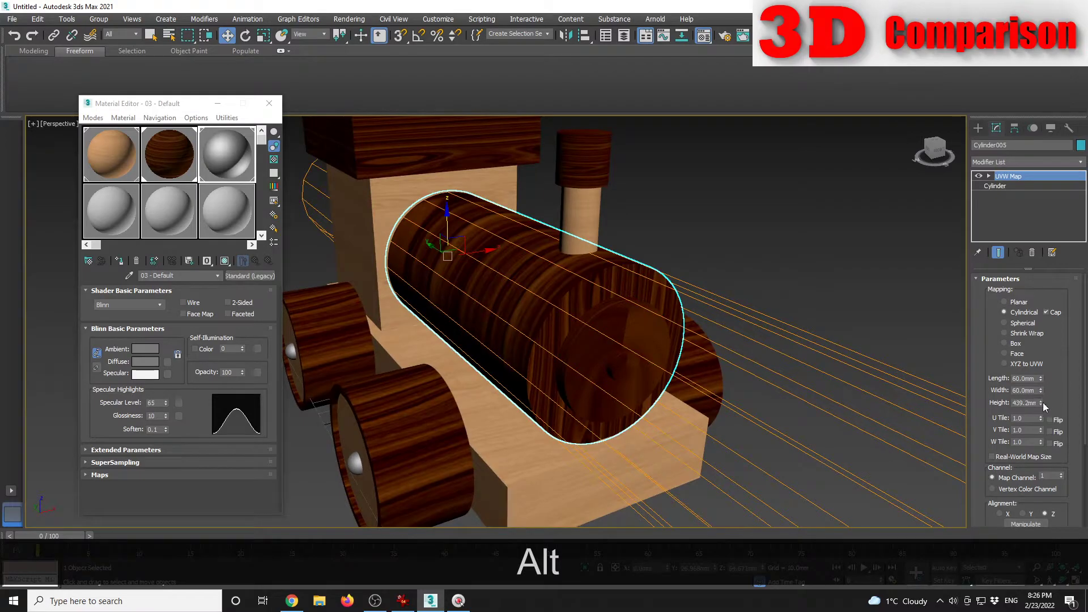
pyautogui.moveTo(1042, 389); pyautogui.dragTo(1047, 300)
pyautogui.click(800, 252)
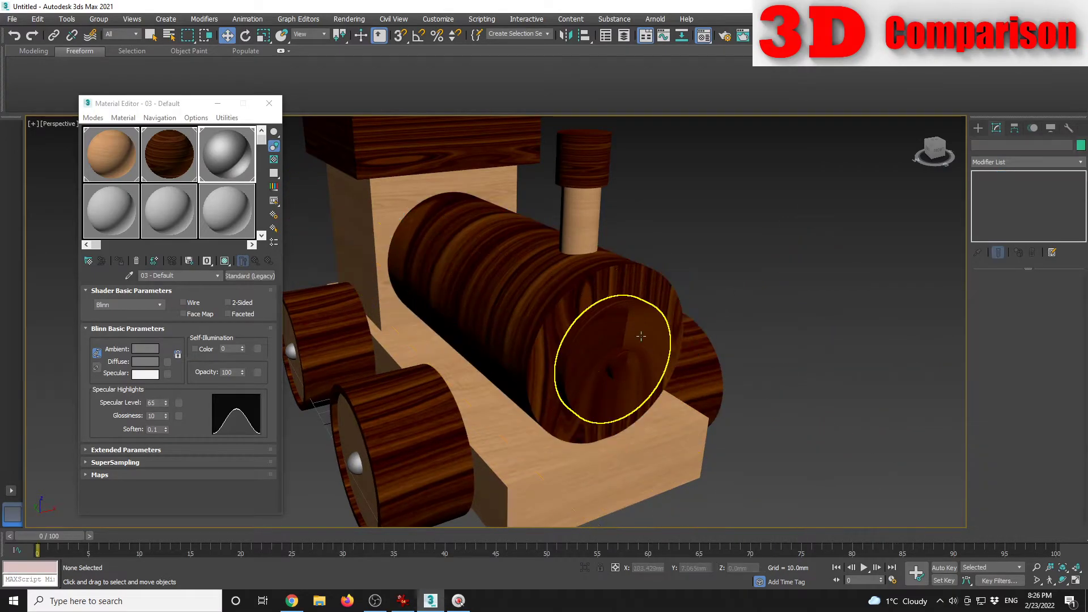
# Step: Add a UVW Map modifier with Cylindrical mapping and Cap enabled to the disc on the boiler's front face
pyautogui.click(611, 360)
pyautogui.click(1005, 161)
pyautogui.press('u')
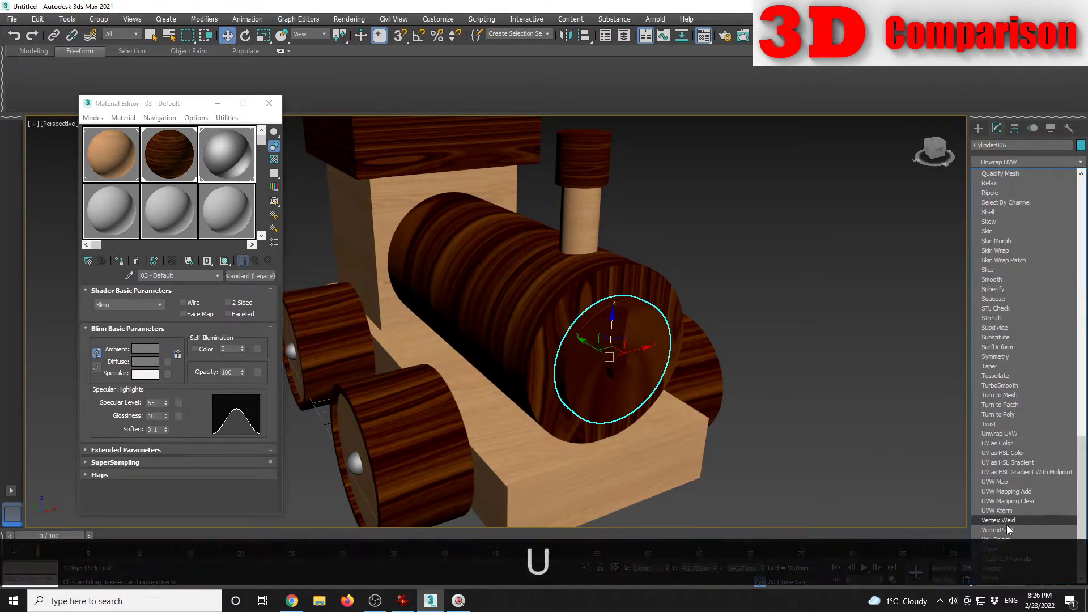
pyautogui.press('v')
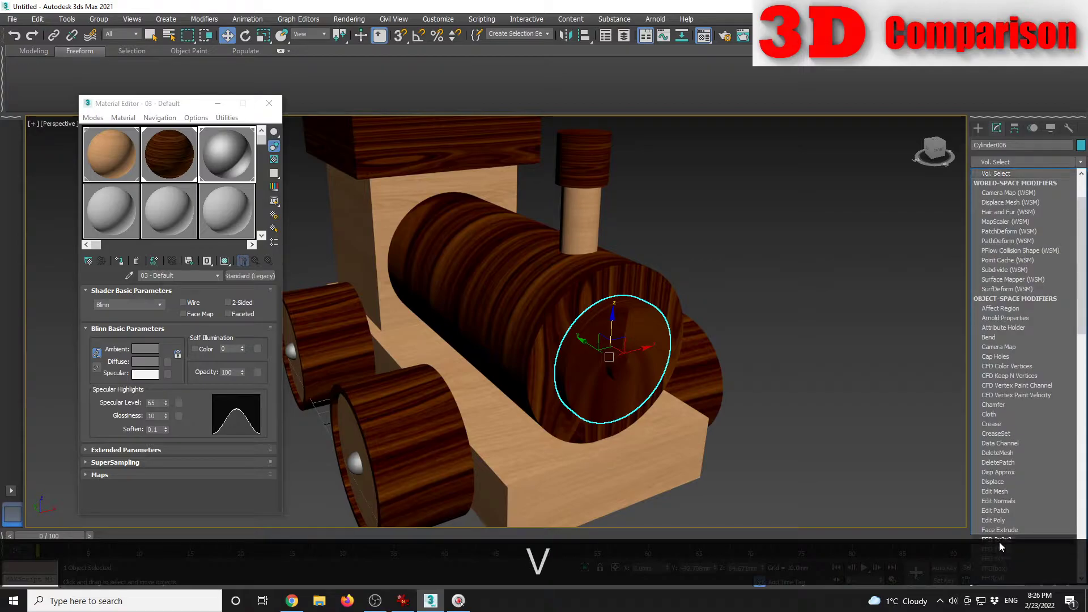
pyautogui.press('u')
pyautogui.press('v')
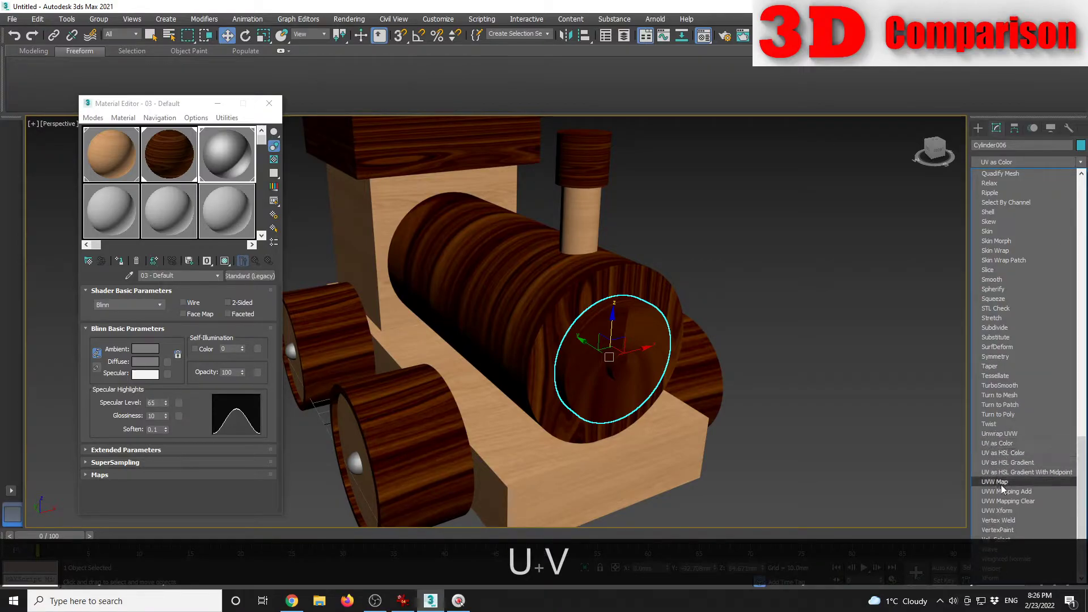
pyautogui.click(998, 482)
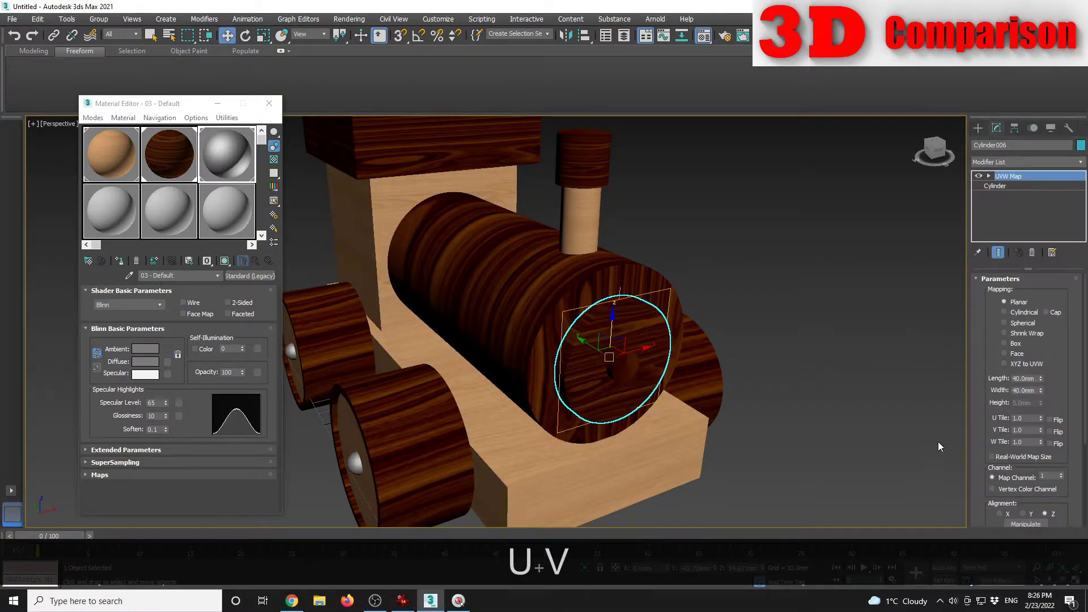
pyautogui.click(1025, 315)
pyautogui.press('z')
pyautogui.moveTo(850, 369); pyautogui.dragTo(917, 341, button='middle')
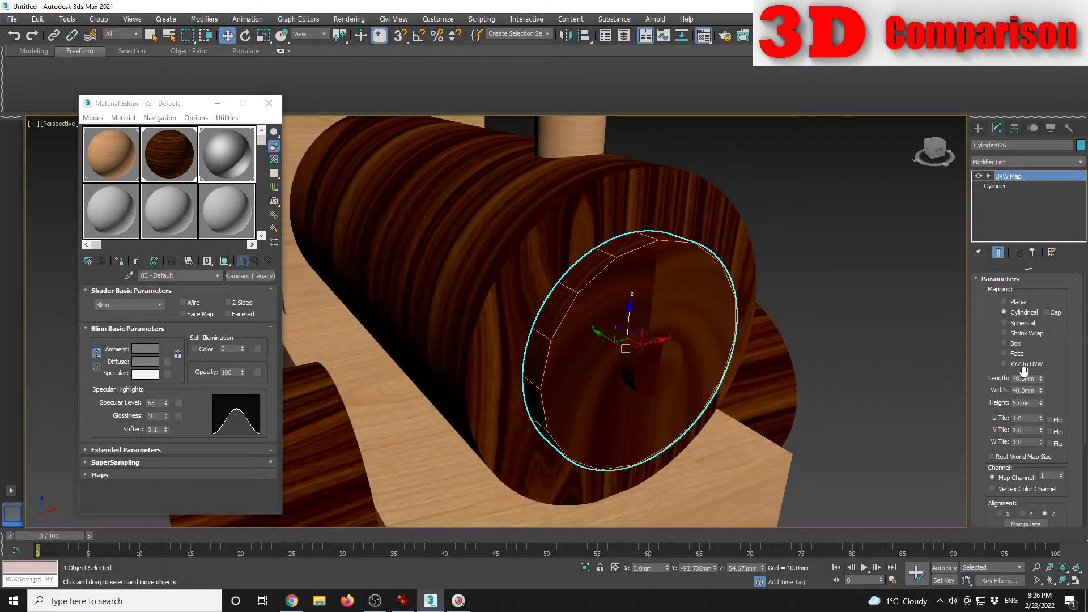
pyautogui.click(1048, 312)
pyautogui.click(908, 315)
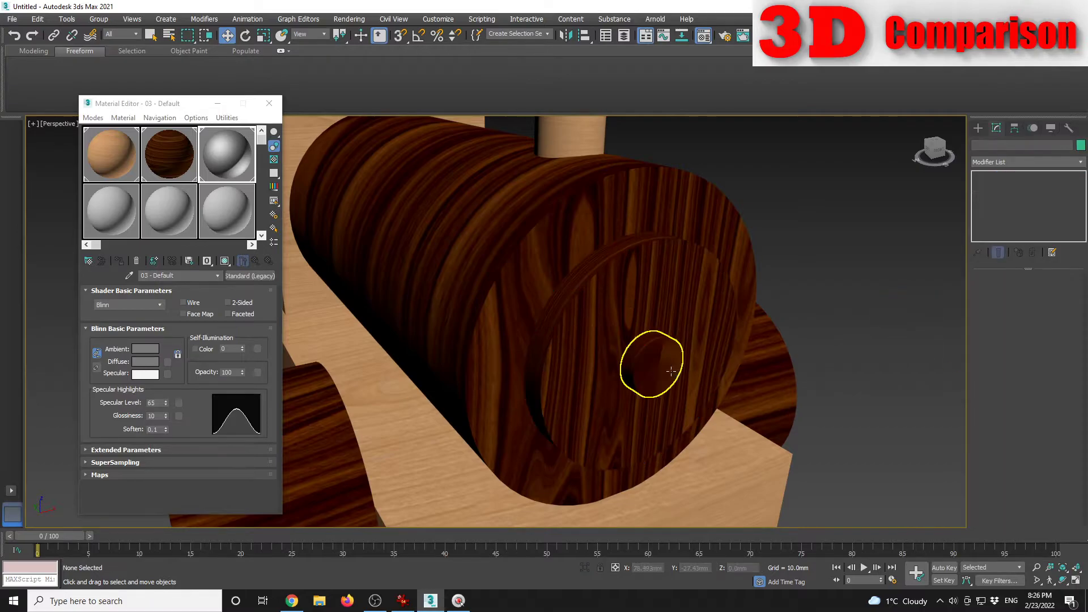
# Step: Set the height of the boiler front disc's UVW mapping to about 69.6 mm
pyautogui.click(626, 276)
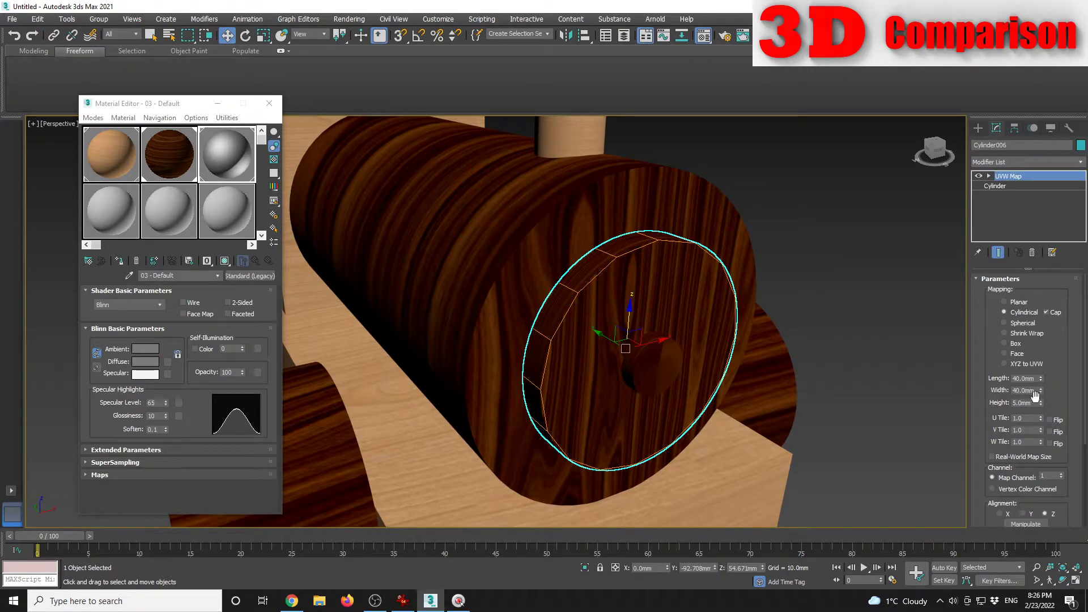
pyautogui.moveTo(1042, 402); pyautogui.dragTo(1041, 374)
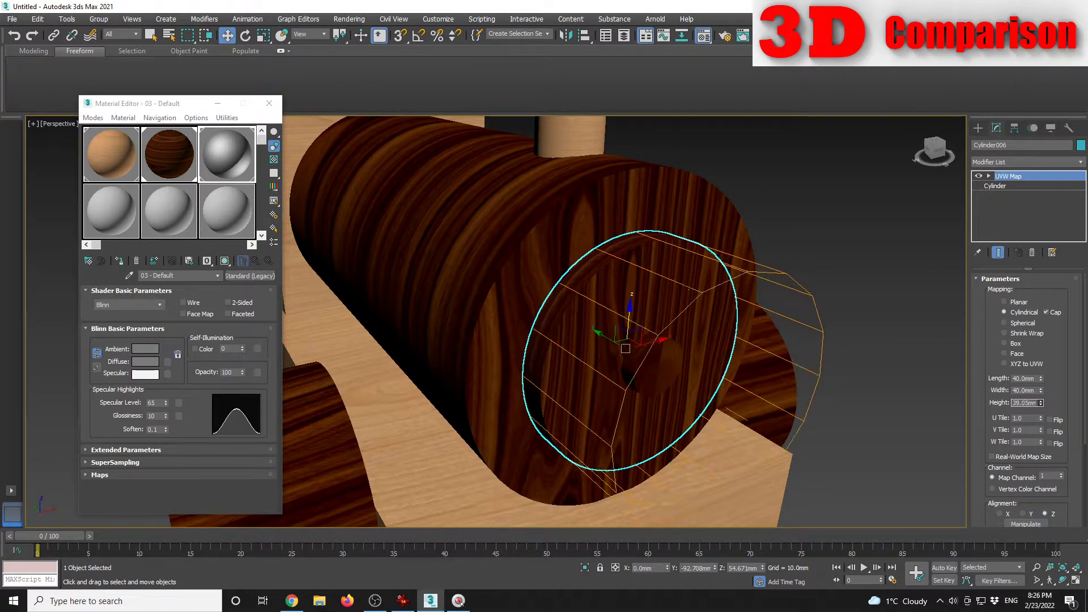
pyautogui.click(821, 249)
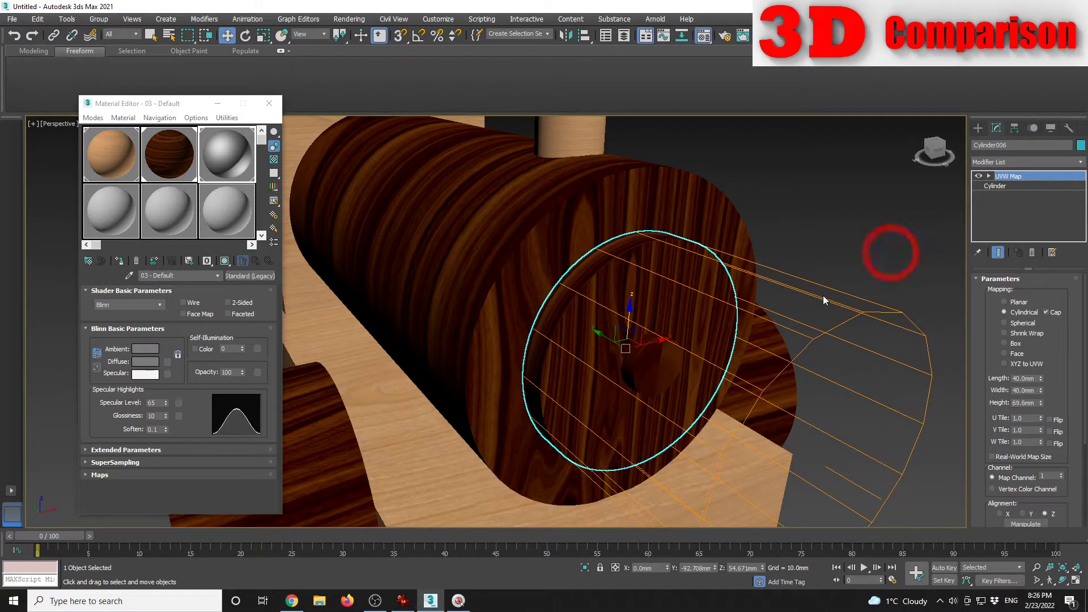
# Step: Add a UVW Map modifier with capped Cylindrical mapping to the boiler front's small centre knob and increase its mapping height
pyautogui.click(666, 359)
pyautogui.click(1002, 167)
pyautogui.press('u')
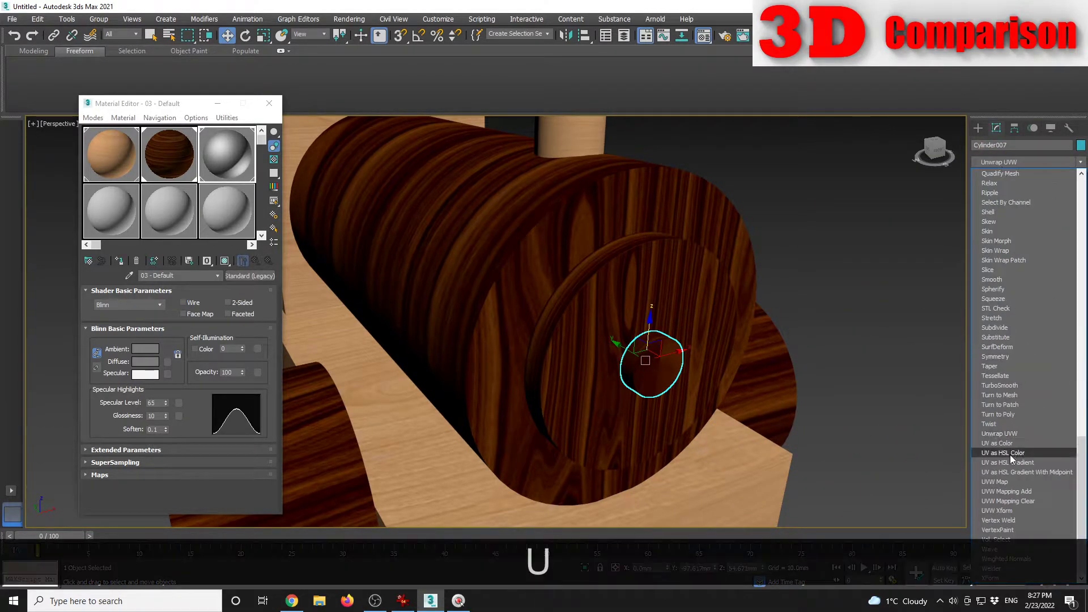
pyautogui.click(998, 478)
pyautogui.click(1019, 312)
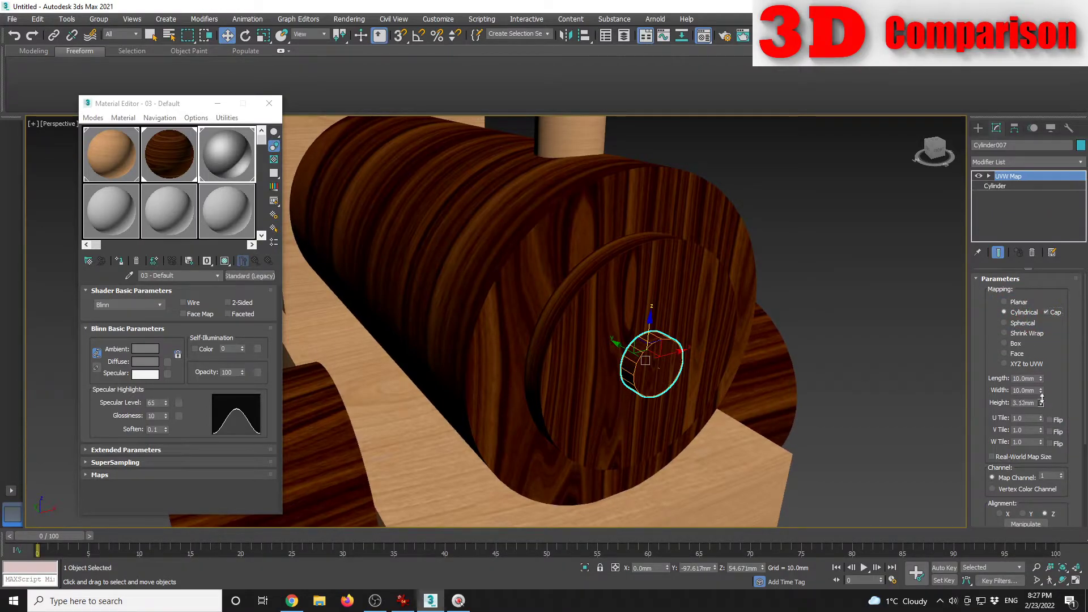
pyautogui.click(892, 282)
# Step: Close the Material Editor and bring the whole textured train into view
pyautogui.scroll(-6, 836, 288)
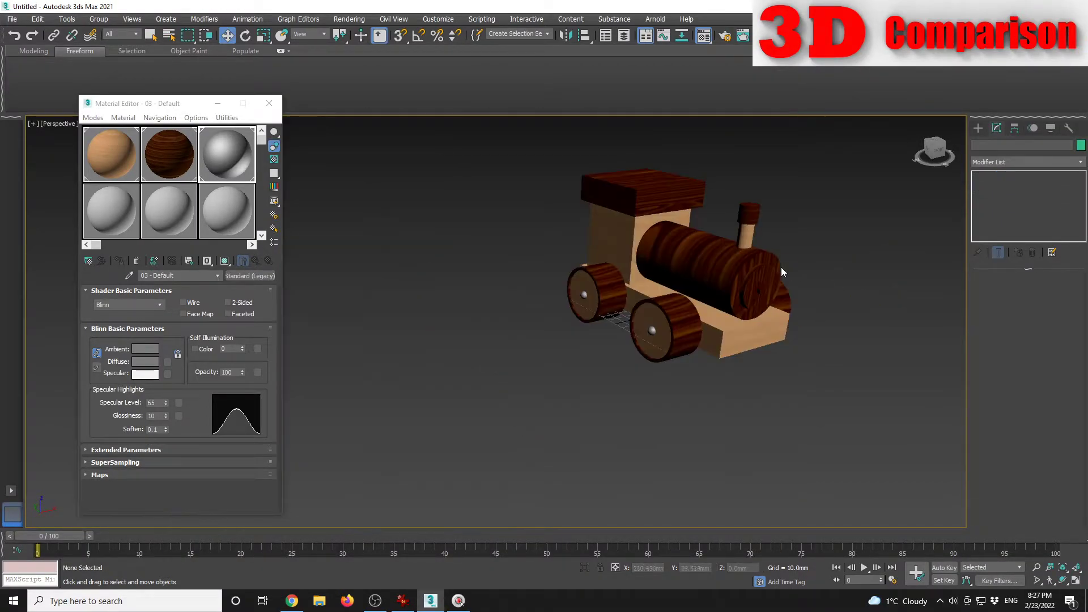
pyautogui.keyDown('alt'); pyautogui.moveTo(669, 248); pyautogui.dragTo(649, 320, button='middle'); pyautogui.keyUp('alt')
pyautogui.click(269, 103)
pyautogui.keyDown('alt'); pyautogui.moveTo(525, 284); pyautogui.dragTo(556, 364, button='middle'); pyautogui.keyUp('alt')
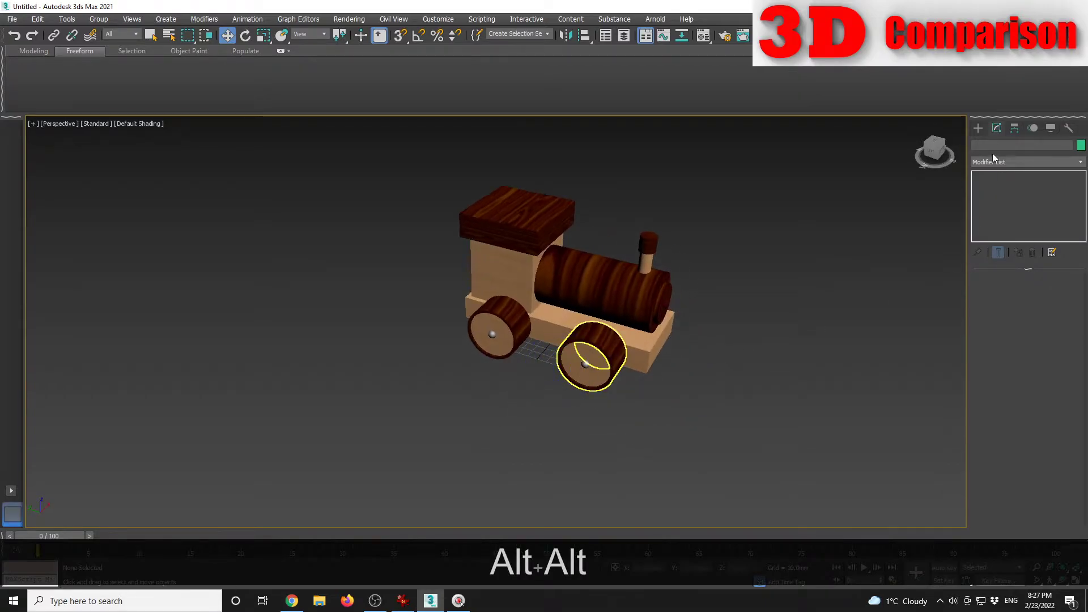
# Step: Create a ground plane about 1372 mm long and 1404 mm wide under the train
pyautogui.click(978, 128)
pyautogui.click(1048, 244)
pyautogui.scroll(-4, 786, 431)
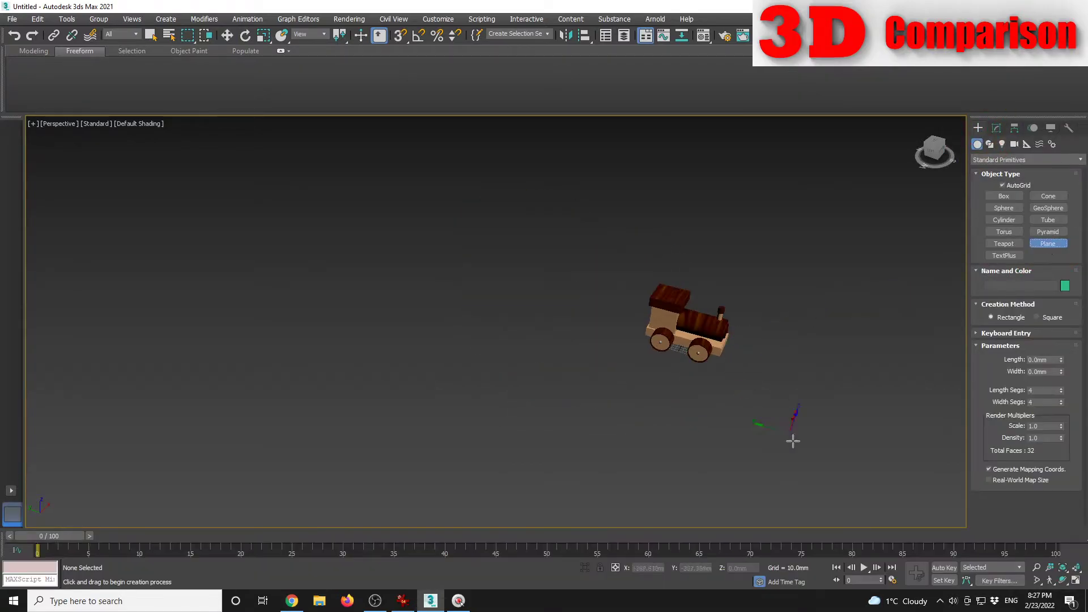
pyautogui.moveTo(824, 487); pyautogui.dragTo(531, 165)
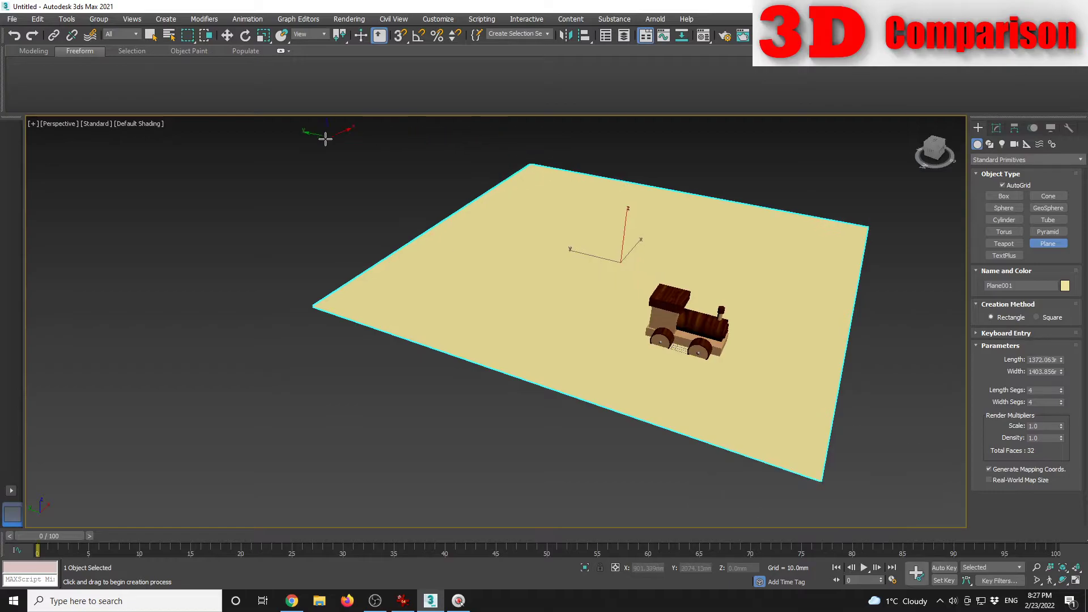
pyautogui.keyDown('alt'); pyautogui.moveTo(590, 304); pyautogui.dragTo(539, 308, button='middle'); pyautogui.keyUp('alt')
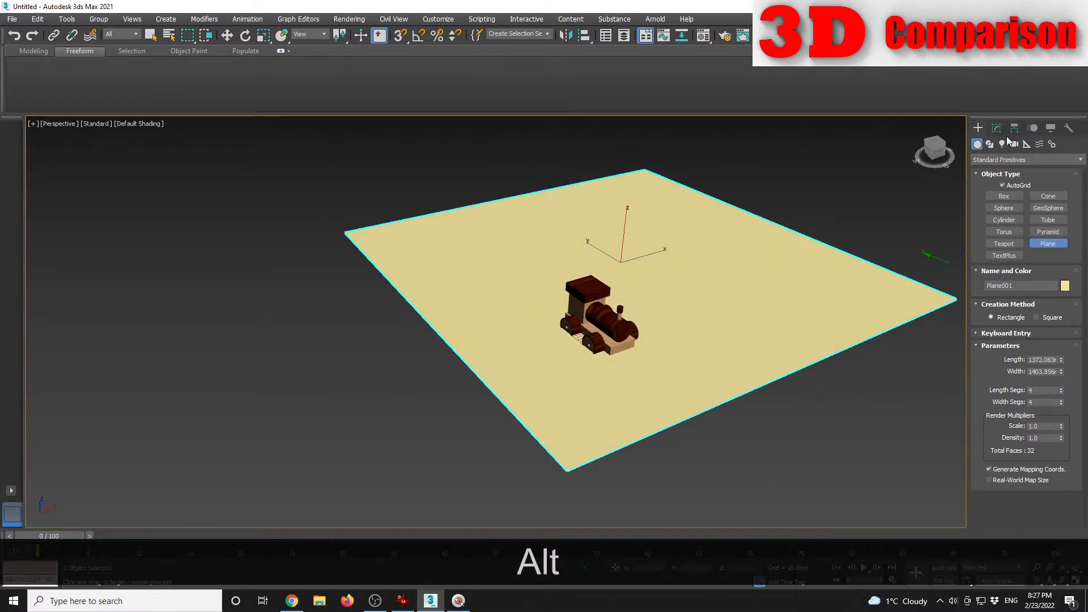
# Step: Resize the ground plane to a length of 10000 mm and a width of 8000 mm
pyautogui.click(997, 128)
pyautogui.click(1043, 293)
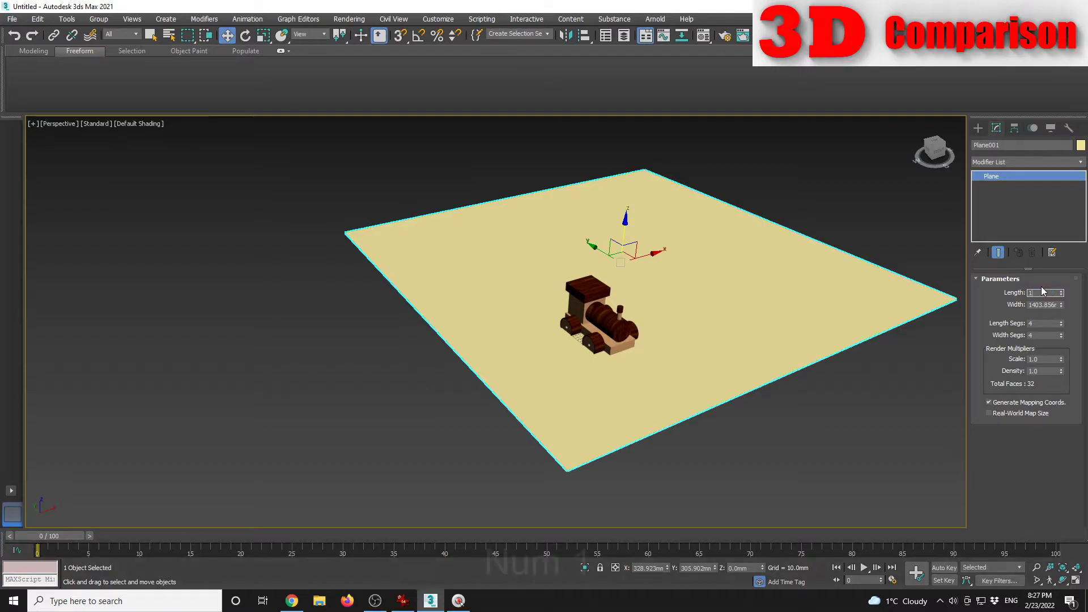
pyautogui.write('10000')
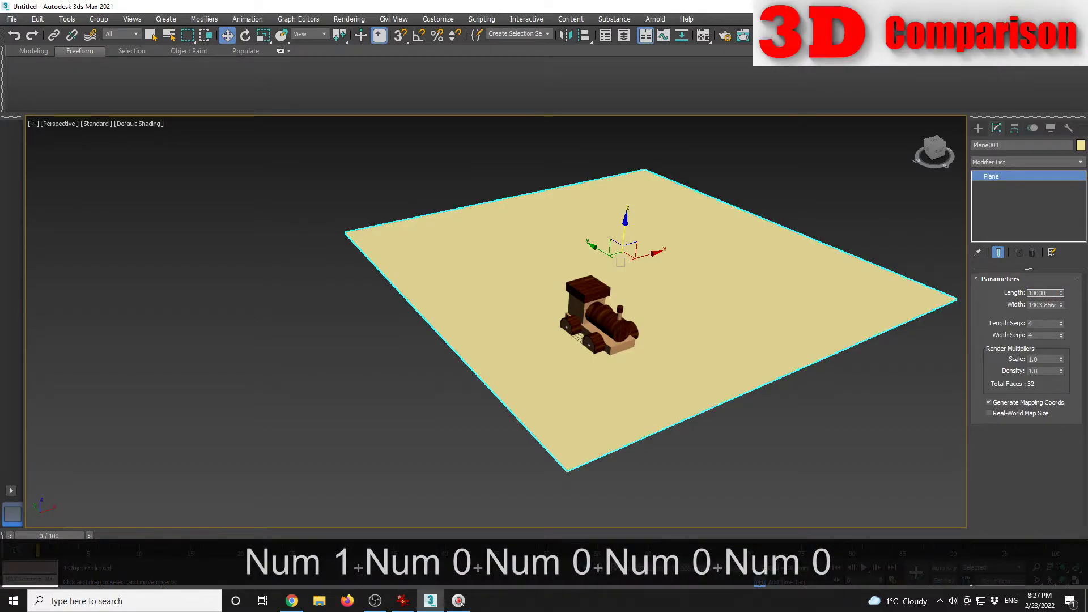
pyautogui.press('Tab')
pyautogui.write('8000')
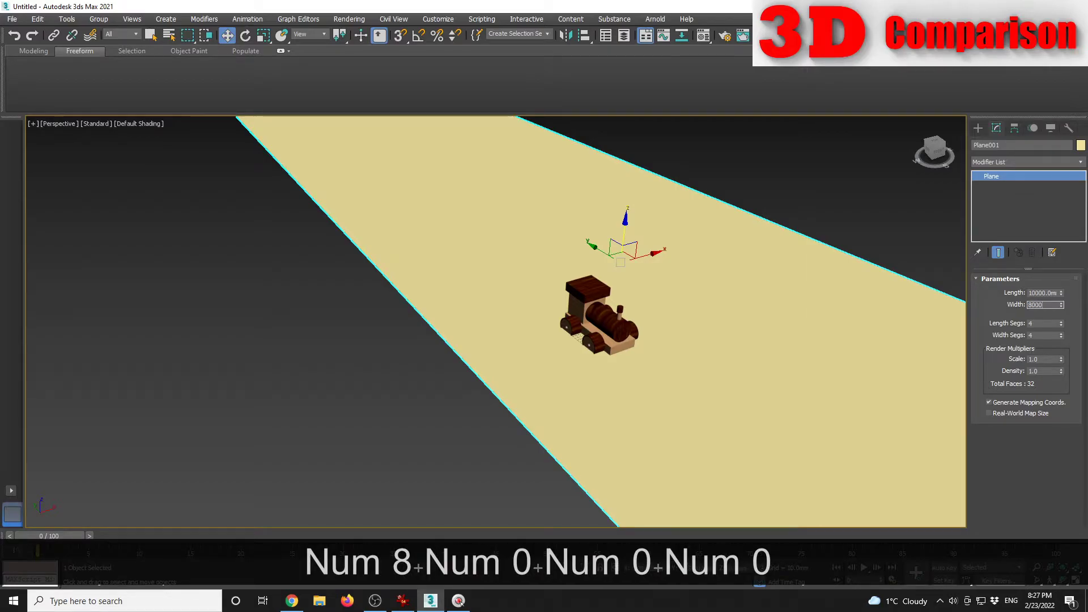
pyautogui.press('Tab')
pyautogui.scroll(-5, 884, 337)
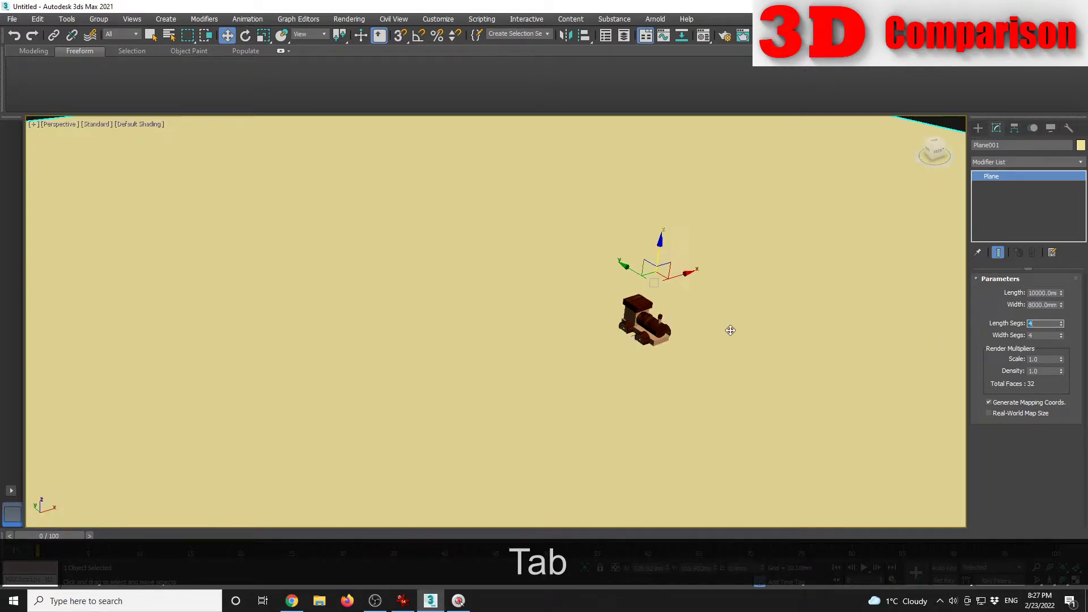
pyautogui.scroll(3, 810, 314)
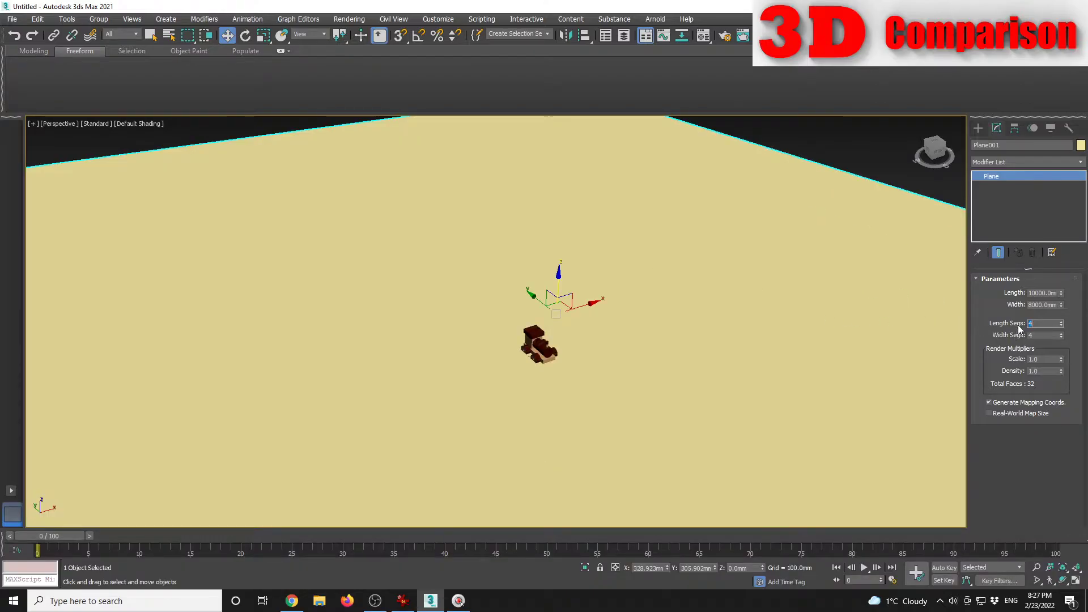
# Step: Reduce the ground plane's segments to 1, using wireframe and edged faces to check them, and return the viewport to plain default shading
pyautogui.press('F3')
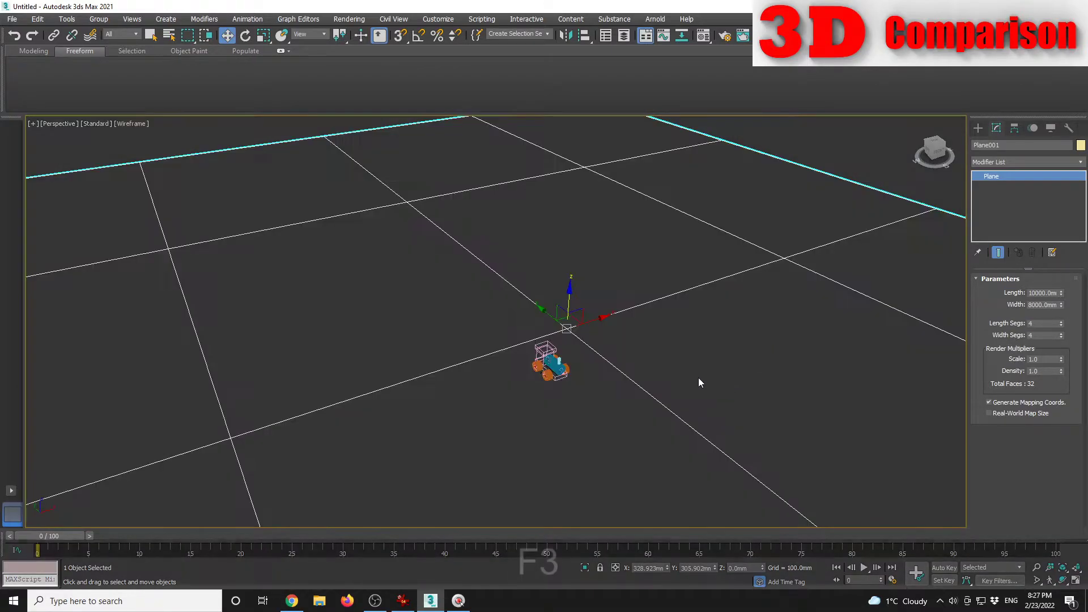
pyautogui.press('F3')
pyautogui.press('F4')
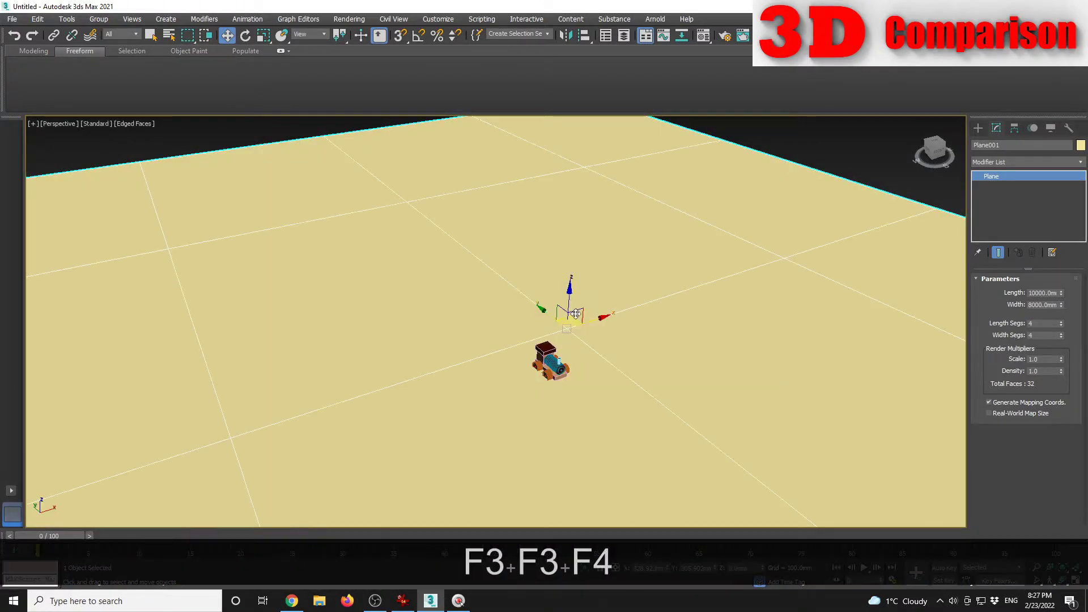
pyautogui.write('1')
pyautogui.click(1003, 335)
pyautogui.press('Tab')
pyautogui.press('F3')
pyautogui.press('F3')
pyautogui.click(978, 128)
pyautogui.moveTo(741, 328)
pyautogui.mouseDown(button='middle')
pyautogui.moveTo(712, 272)
pyautogui.moveTo(694, 319)
pyautogui.moveTo(743, 281)
pyautogui.moveTo(739, 318)
pyautogui.moveTo(716, 301)
pyautogui.moveTo(585, 294)
pyautogui.mouseUp(button='middle')
pyautogui.scroll(-5, 712, 272)
pyautogui.click(739, 318)
pyautogui.hotkey('alt', 'F4')
# Step: Centre the ground plane on the world origin by resetting its X and Y positions to 0
pyautogui.scroll(5, 585, 294)
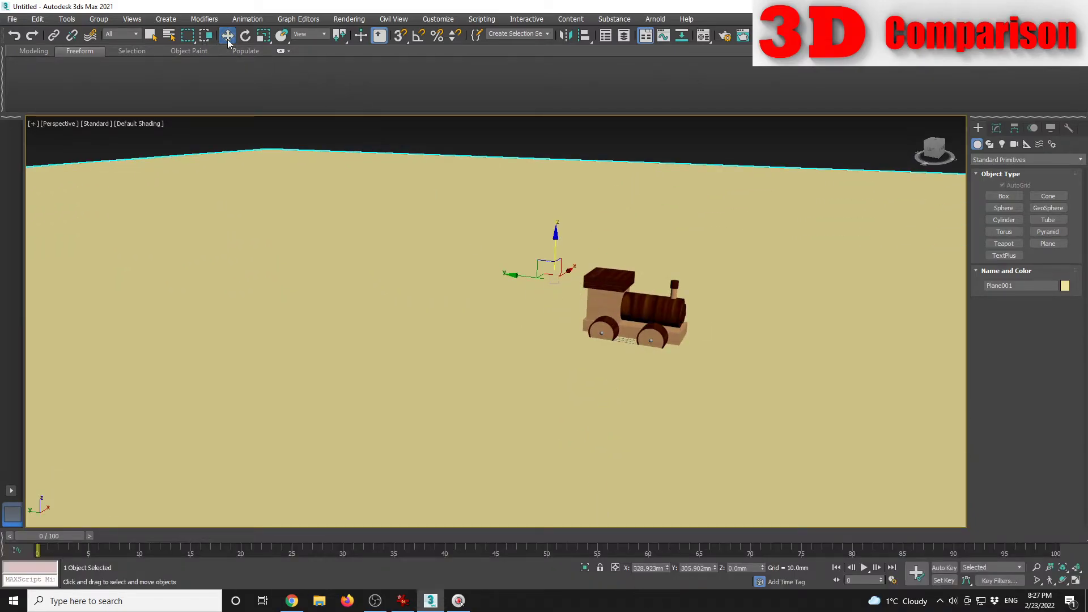
pyautogui.rightClick(667, 570)
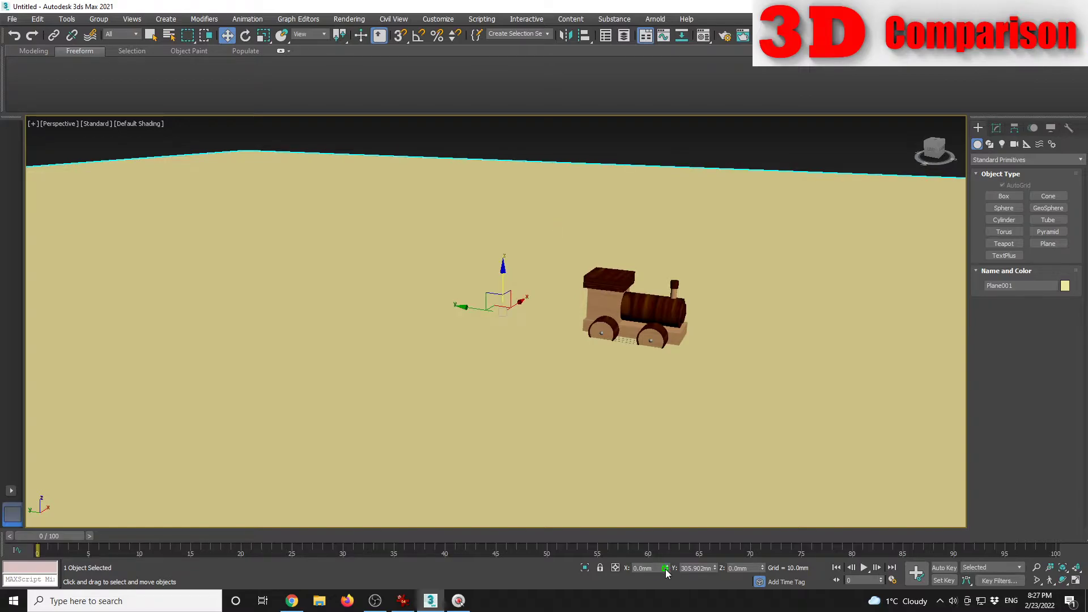
pyautogui.rightClick(716, 572)
pyautogui.keyDown('alt'); pyautogui.moveTo(677, 360); pyautogui.dragTo(731, 359, button='middle'); pyautogui.keyUp('alt')
# Step: Switch to Chrome, search for "texture haven" in a new tab, and open the texture library on the Poly Haven site
pyautogui.click(291, 600)
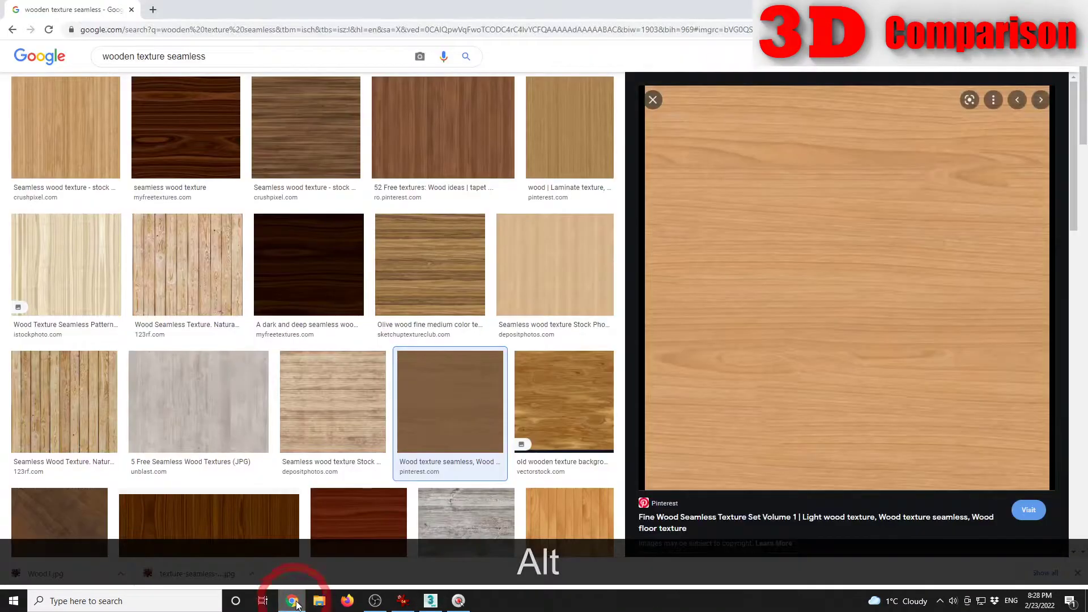
pyautogui.click(153, 11)
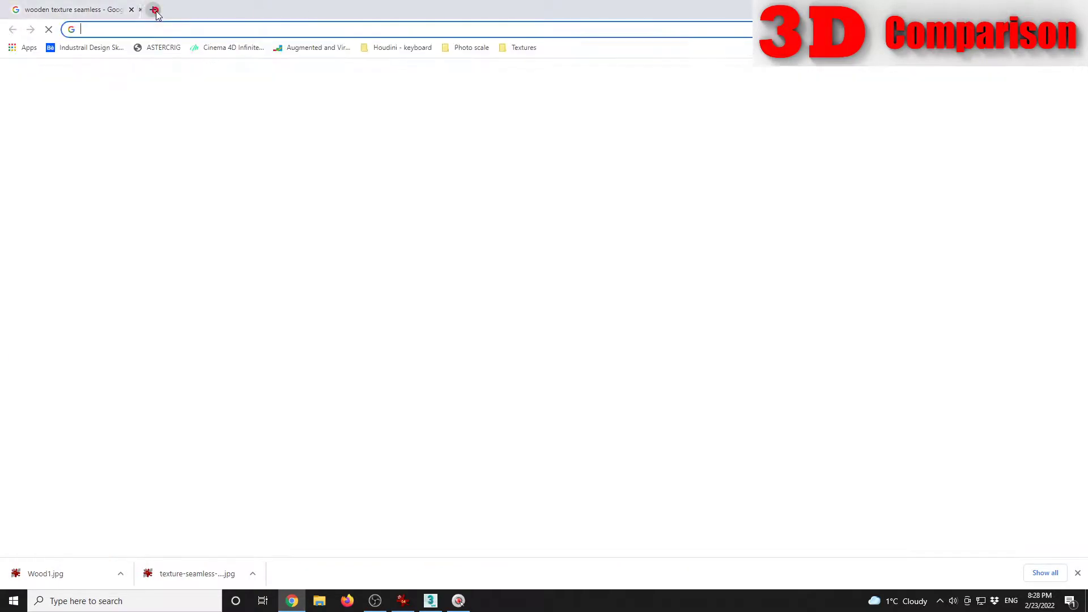
pyautogui.write('texture haven')
pyautogui.press('Return')
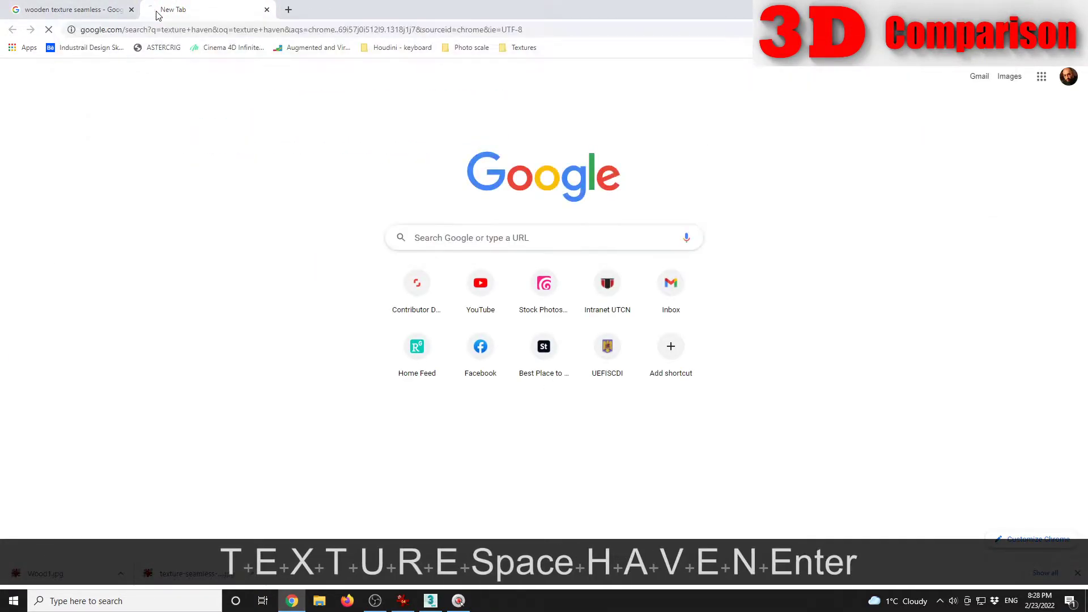
pyautogui.click(134, 165)
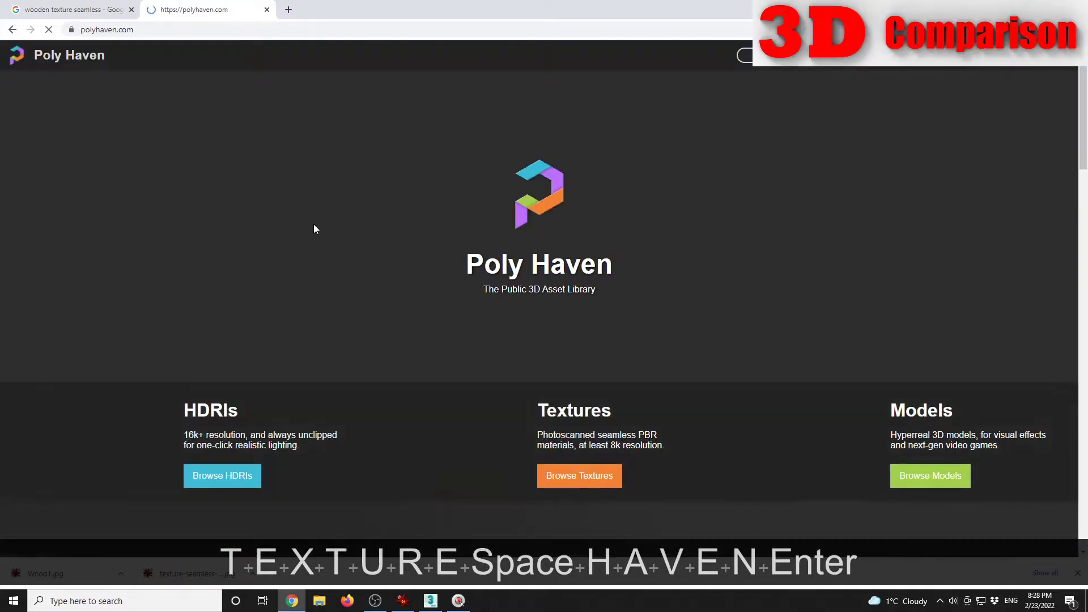
pyautogui.scroll(-2, 525, 393)
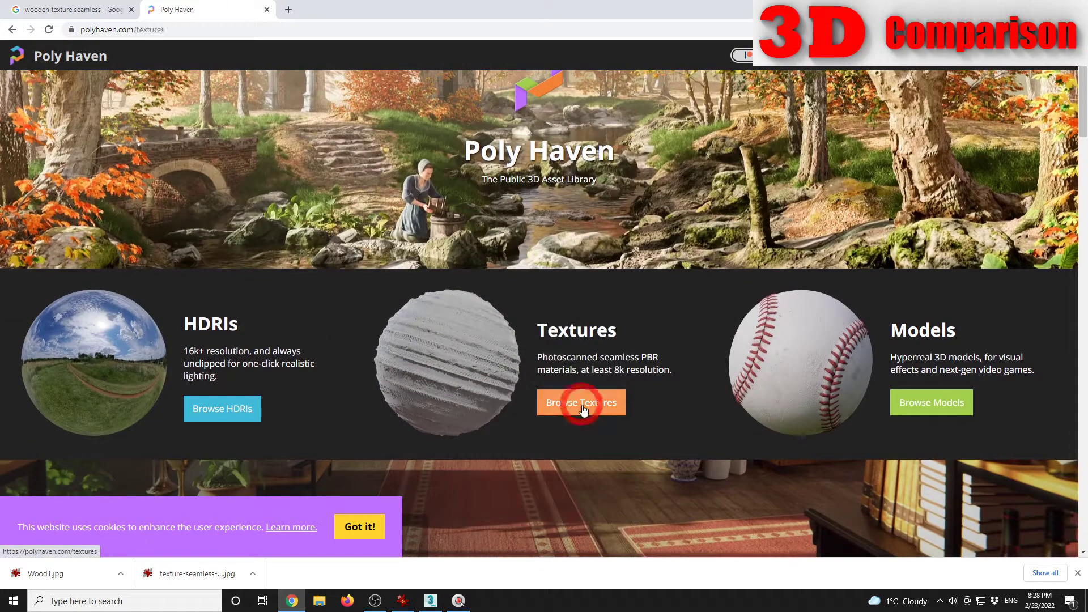
pyautogui.click(581, 403)
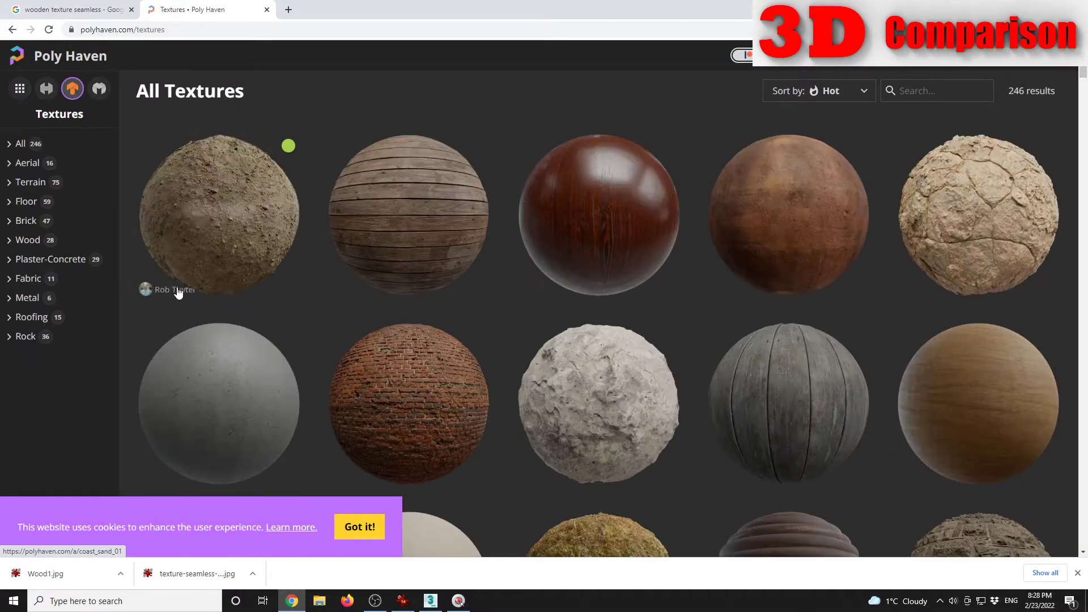
# Step: Filter the textures to the indoor wood category and open the Wood Planks Dirt texture
pyautogui.click(30, 240)
pyautogui.click(31, 331)
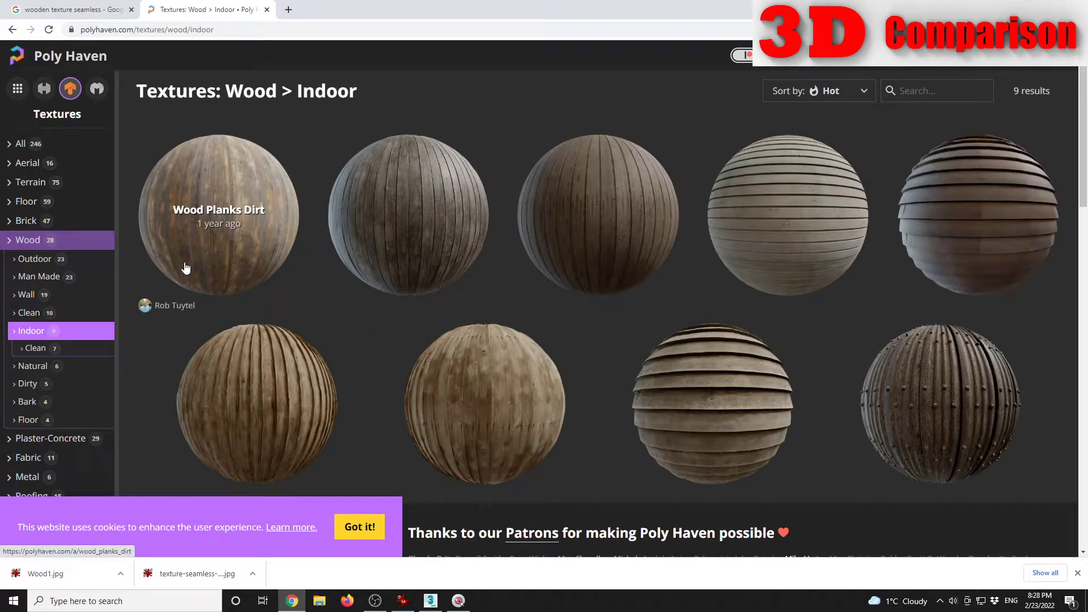
pyautogui.click(239, 217)
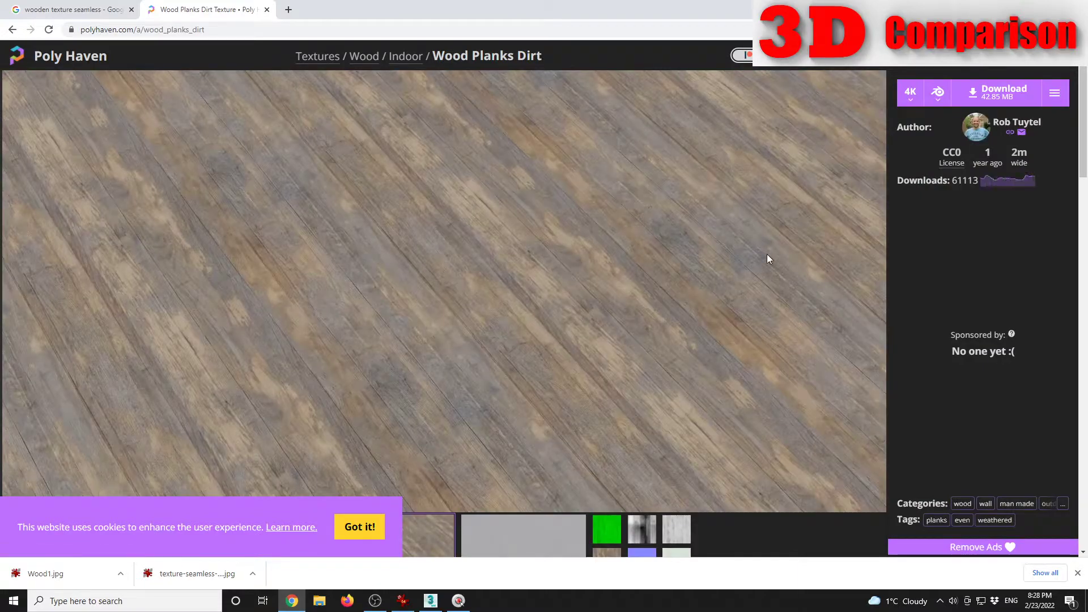
# Step: Keep the download resolution at 4K and switch the format to ZIP and back to Blend to list the individual texture maps
pyautogui.click(911, 101)
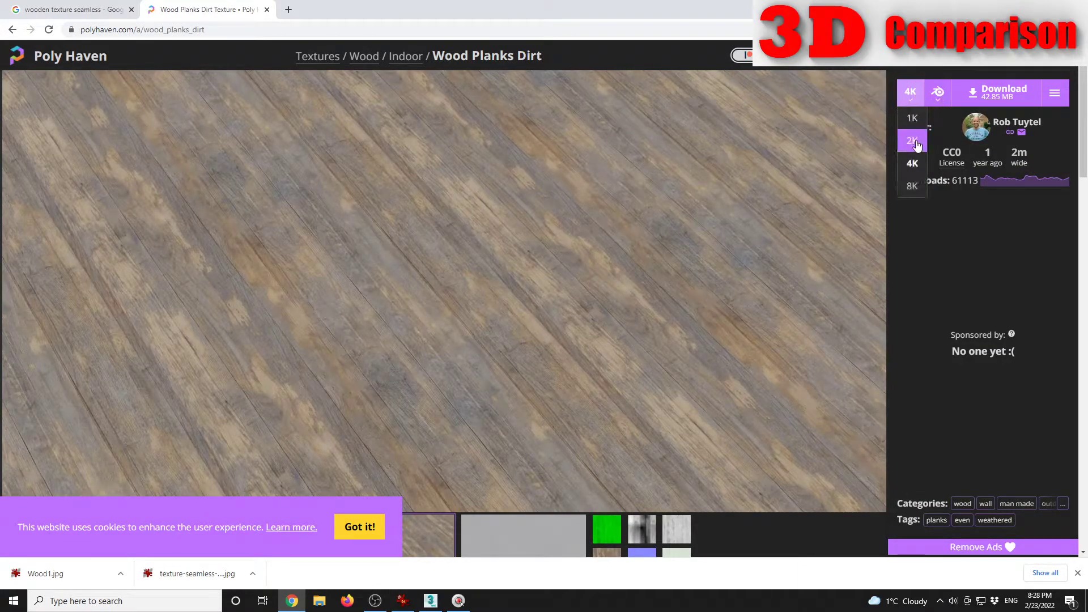
pyautogui.click(911, 168)
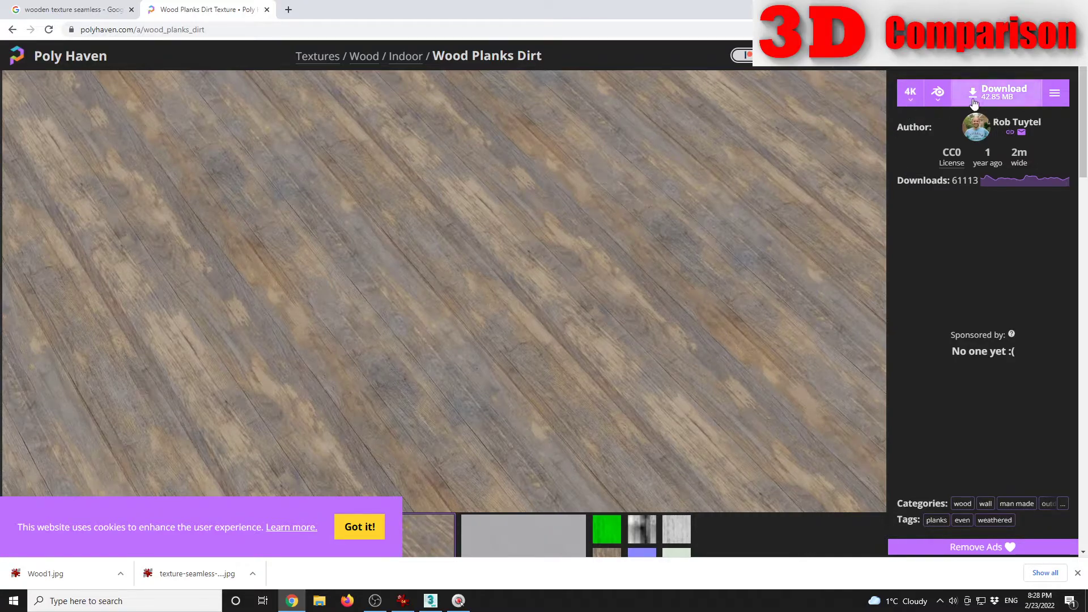
pyautogui.click(938, 95)
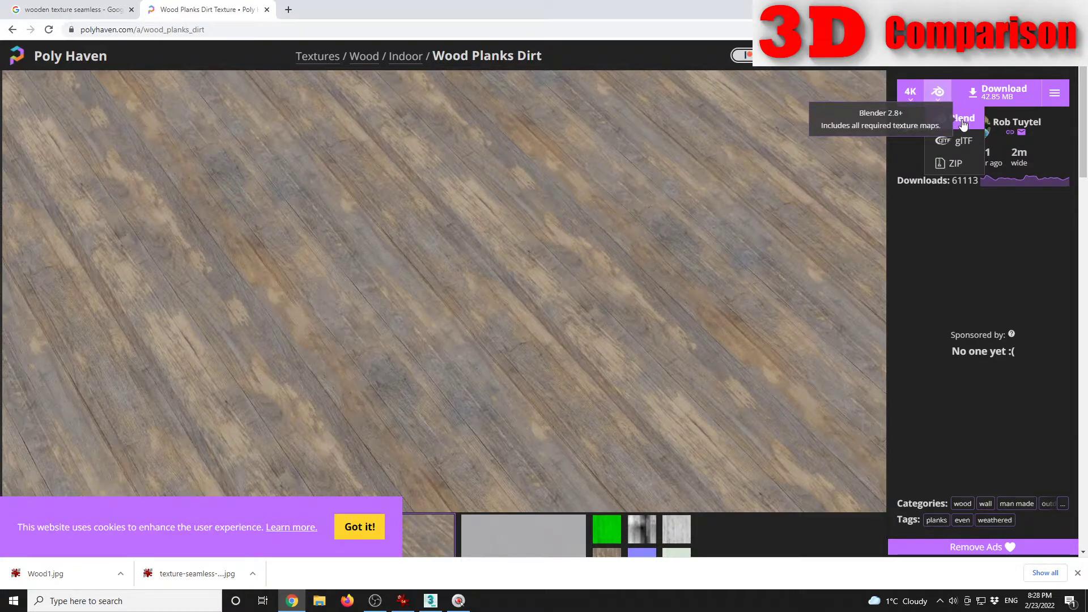
pyautogui.click(955, 163)
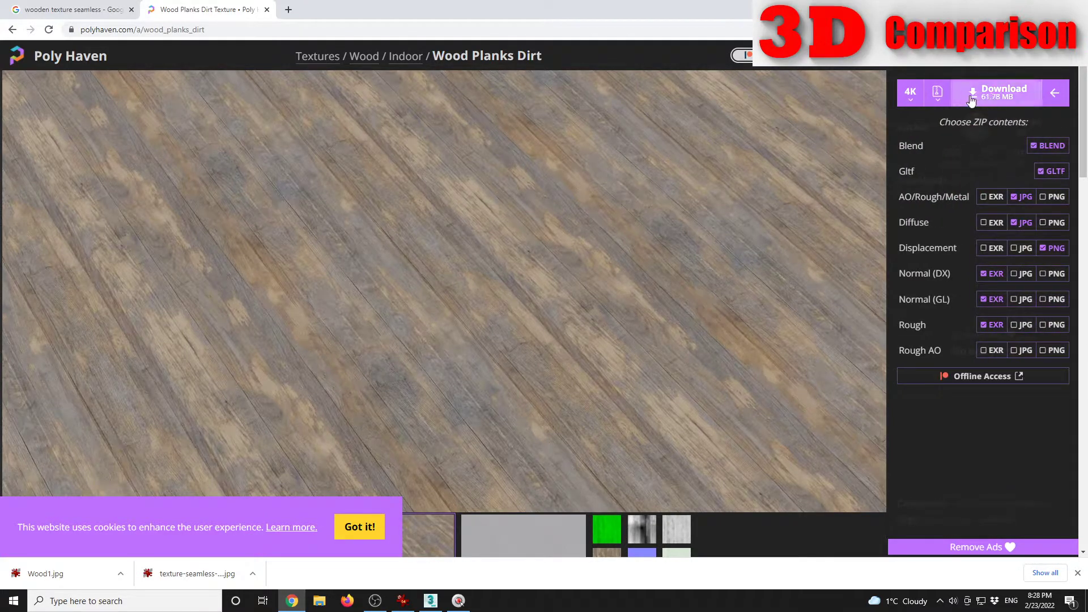
pyautogui.click(939, 106)
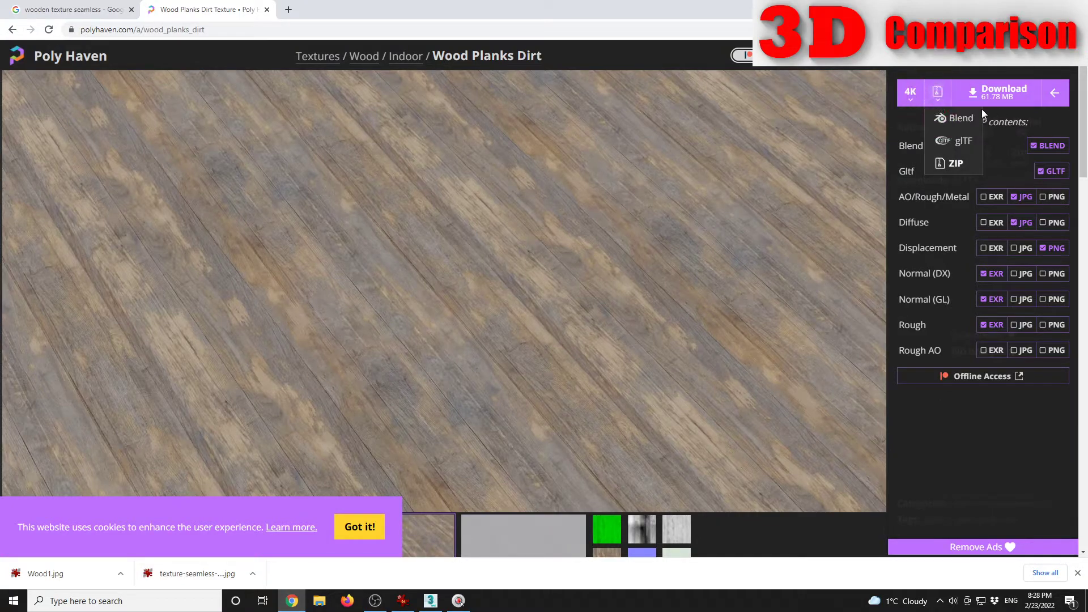
pyautogui.click(936, 114)
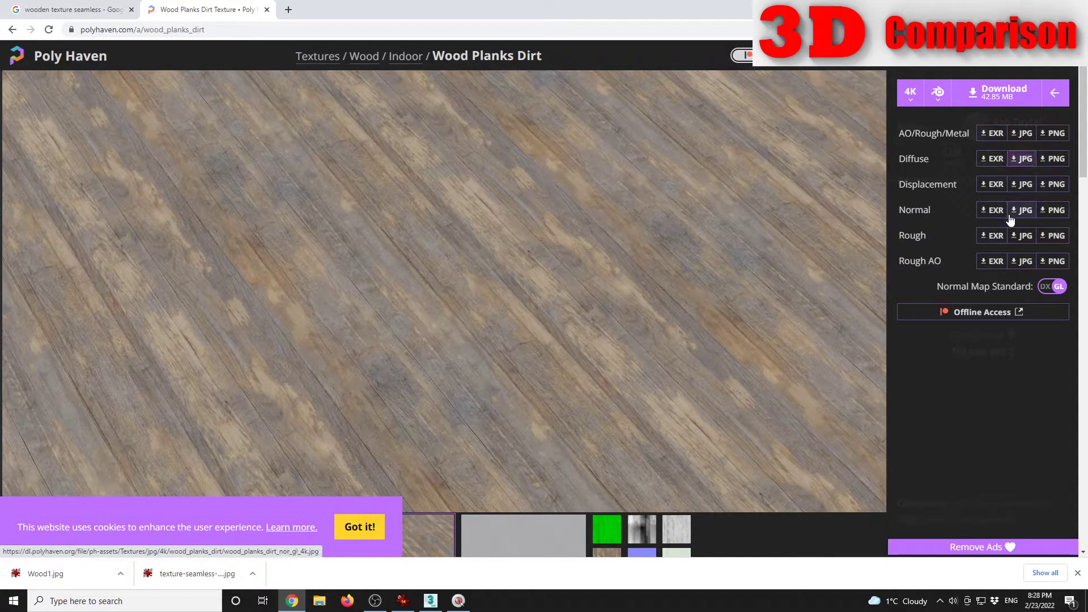
# Step: Open the diffuse map as JPG and save it as wood_planks_dirt_diff_4k in the "wooden train textures" folder
pyautogui.click(1023, 160)
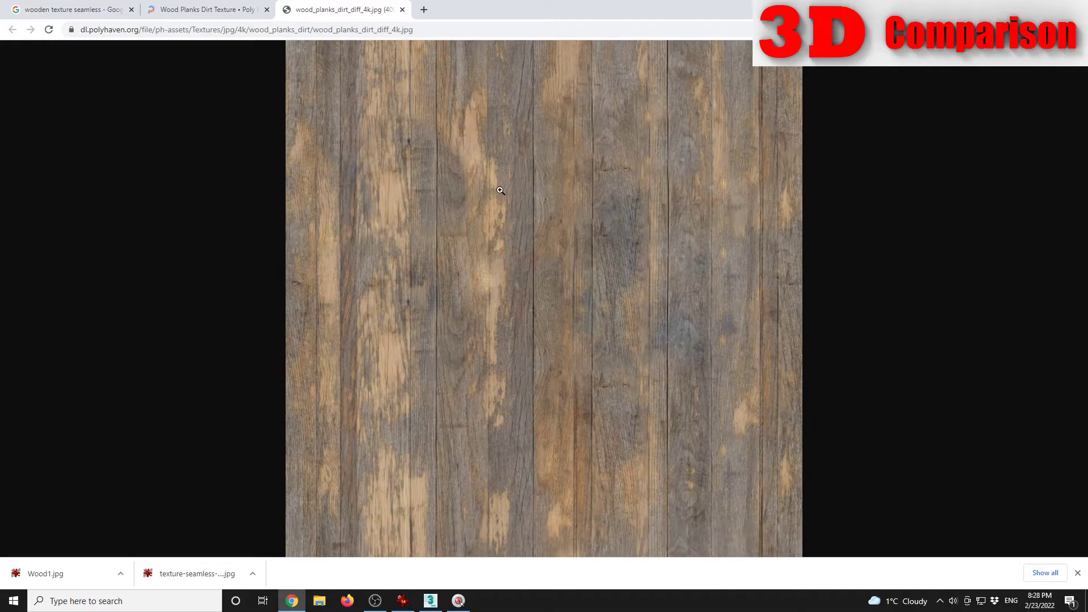
pyautogui.rightClick(515, 262)
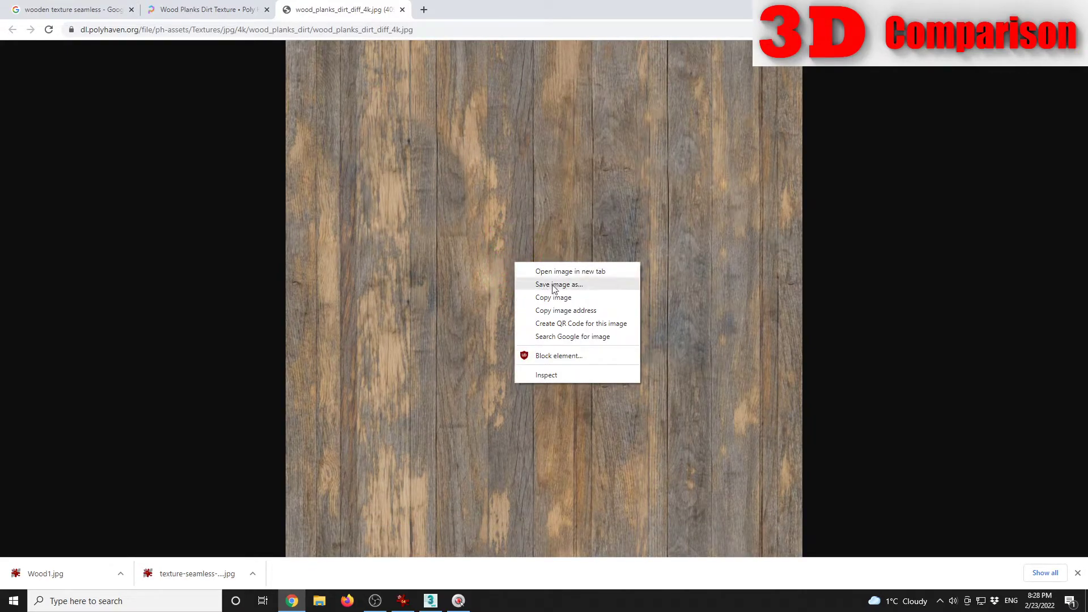
pyautogui.click(530, 282)
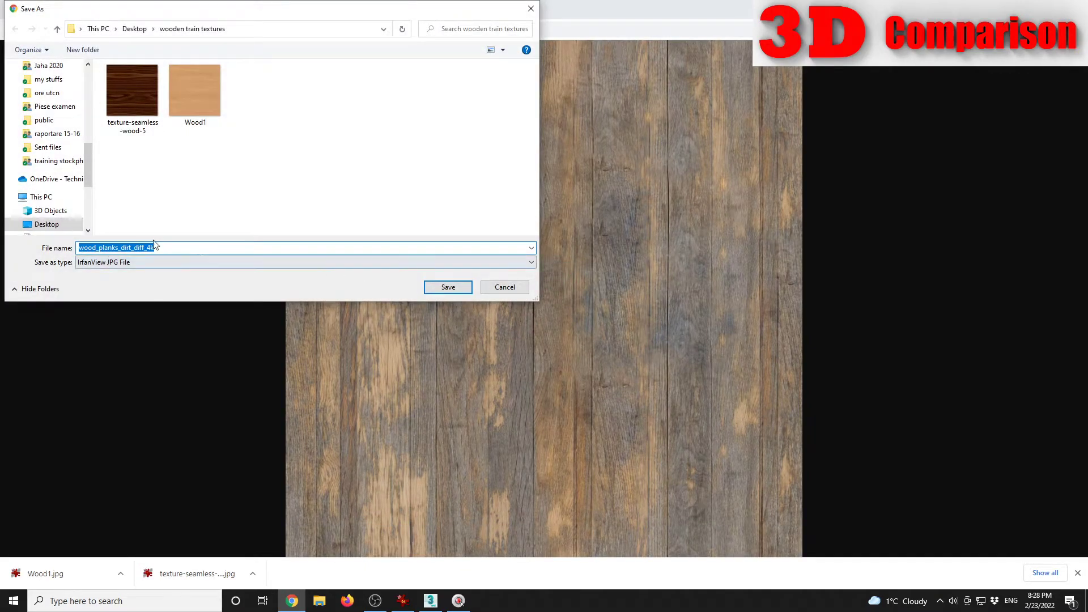
pyautogui.click(447, 287)
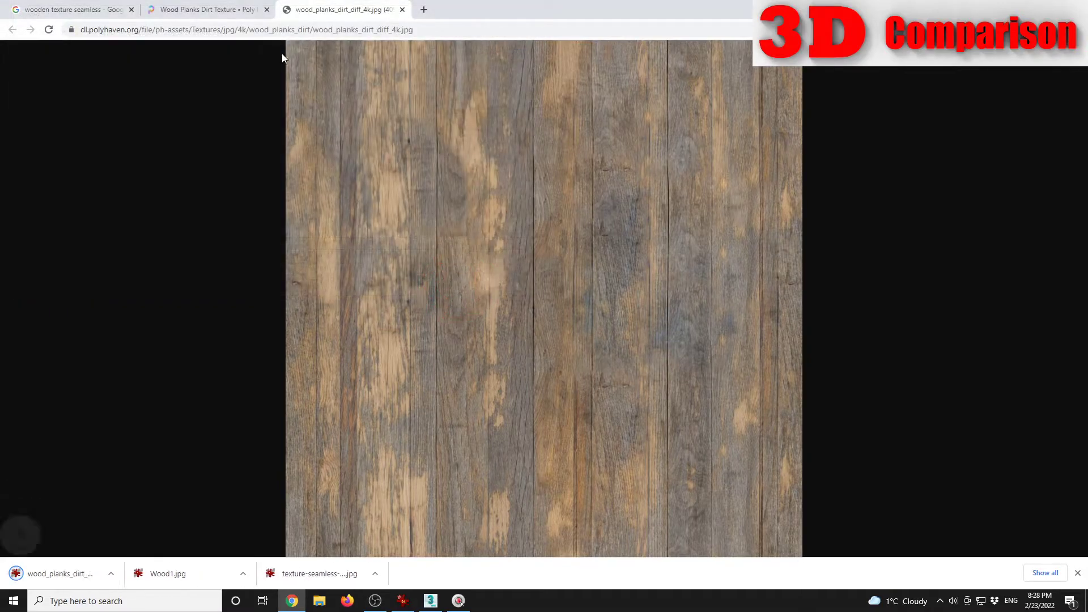
pyautogui.click(235, 10)
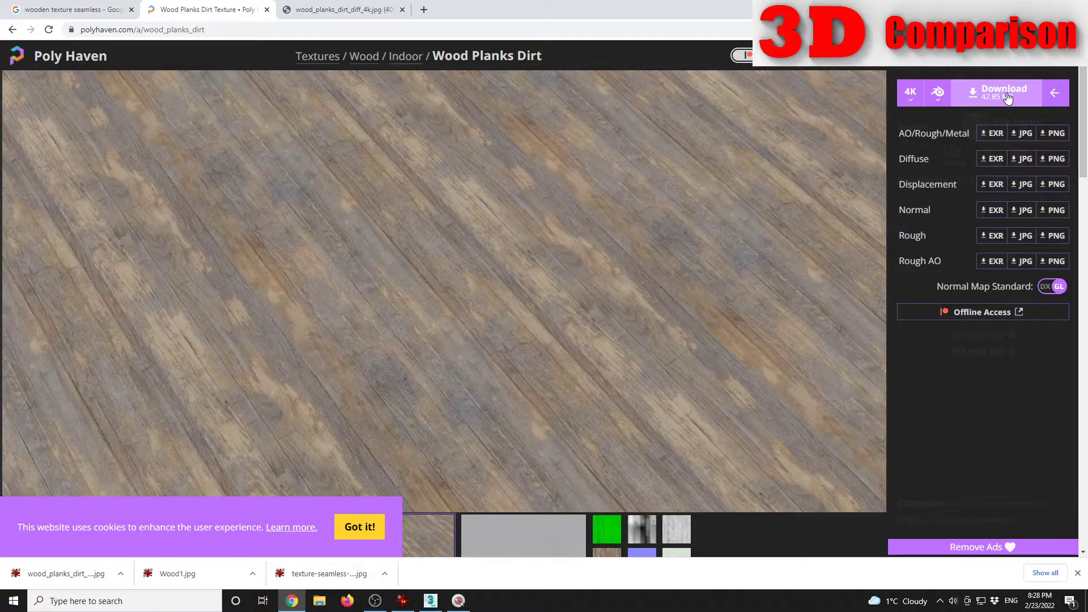
pyautogui.click(938, 94)
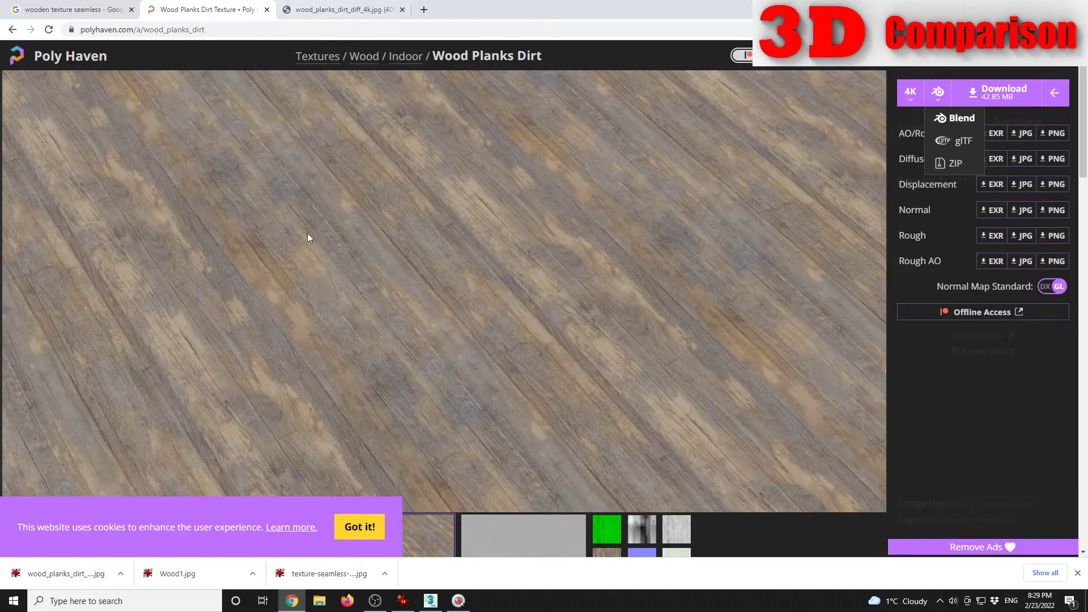
# Step: Back in 3ds Max, load wood_planks_dirt_diff_4k.jpg as the diffuse bitmap of the first unused material in the Material Editor
pyautogui.click(431, 601)
pyautogui.scroll(-3, 455, 289)
pyautogui.scroll(3, 580, 283)
pyautogui.moveTo(598, 258); pyautogui.dragTo(561, 347, button='middle')
pyautogui.press('m')
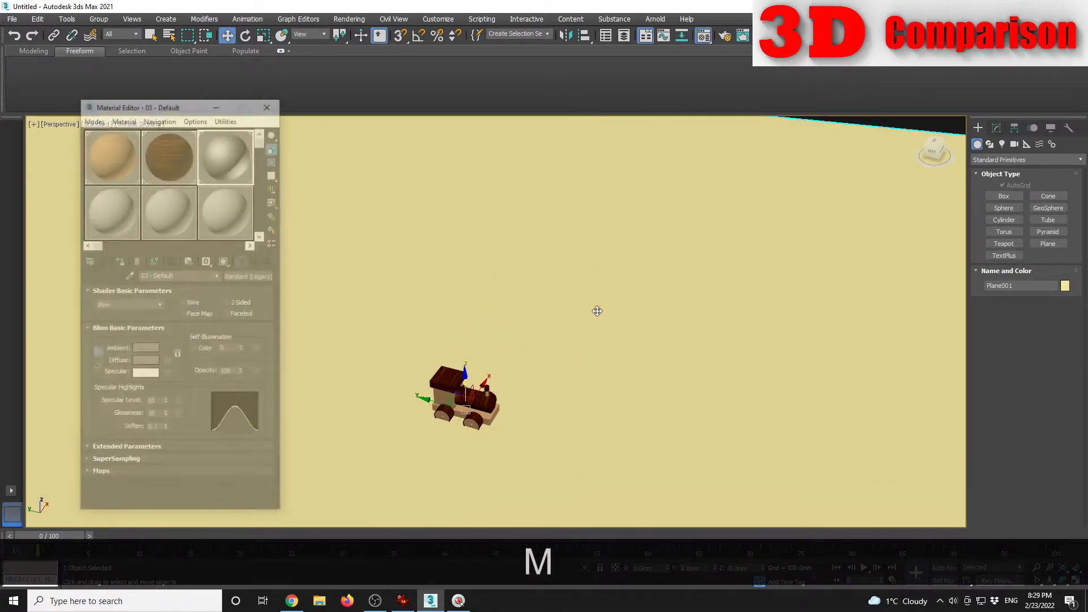
pyautogui.click(116, 224)
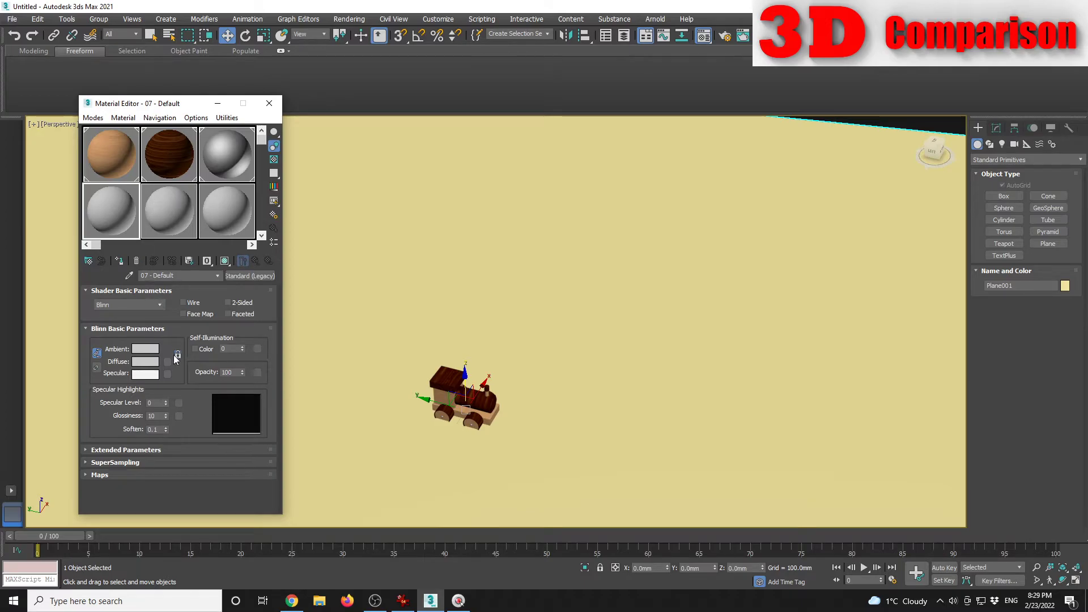
pyautogui.click(169, 362)
pyautogui.doubleClick(465, 183)
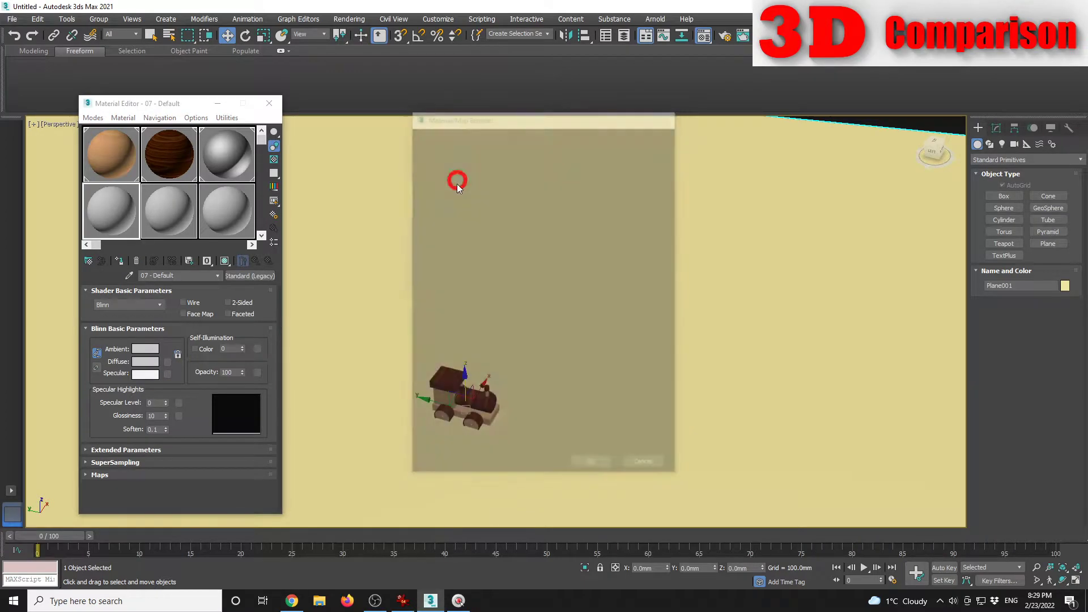
pyautogui.doubleClick(181, 116)
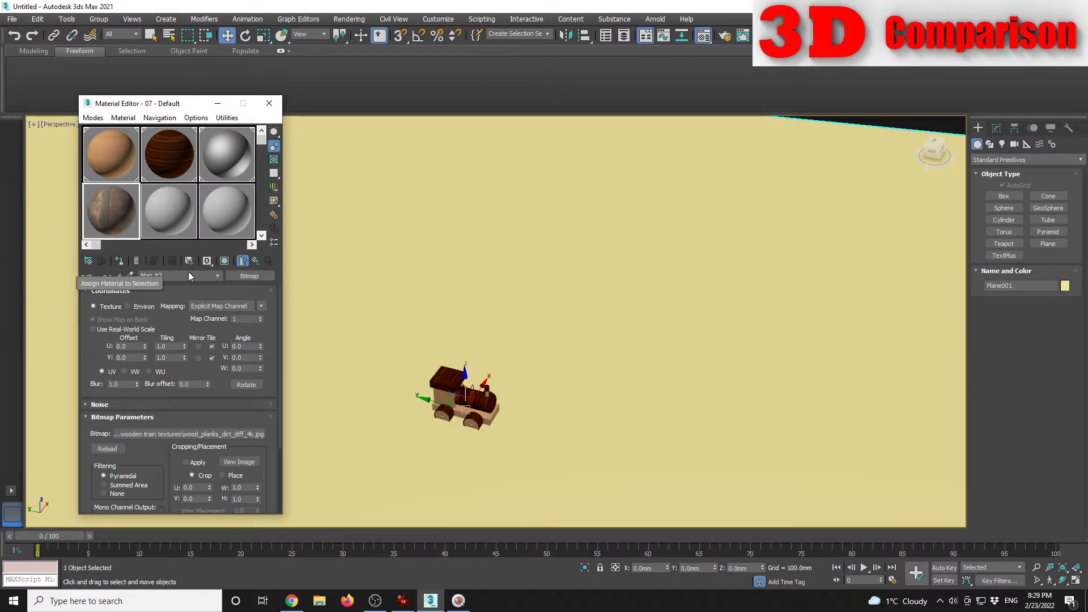
# Step: Turn on viewport display for the wood planks material and assign it to the ground plane
pyautogui.click(224, 261)
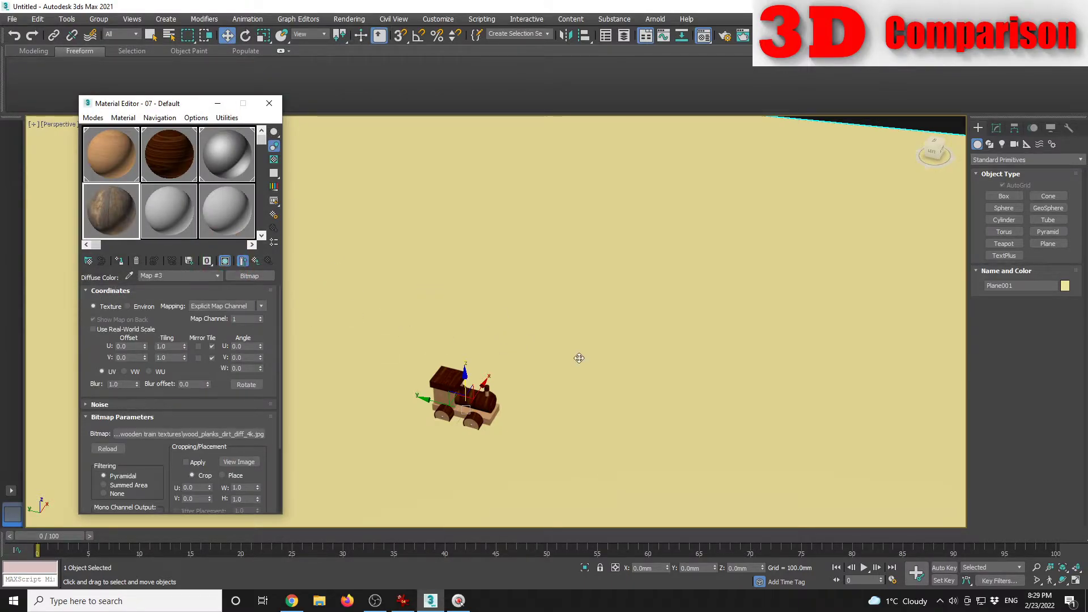
pyautogui.click(121, 261)
pyautogui.scroll(-5, 525, 312)
pyautogui.keyDown('alt'); pyautogui.moveTo(583, 311); pyautogui.dragTo(580, 353, button='middle'); pyautogui.keyUp('alt')
pyautogui.scroll(10, 580, 354)
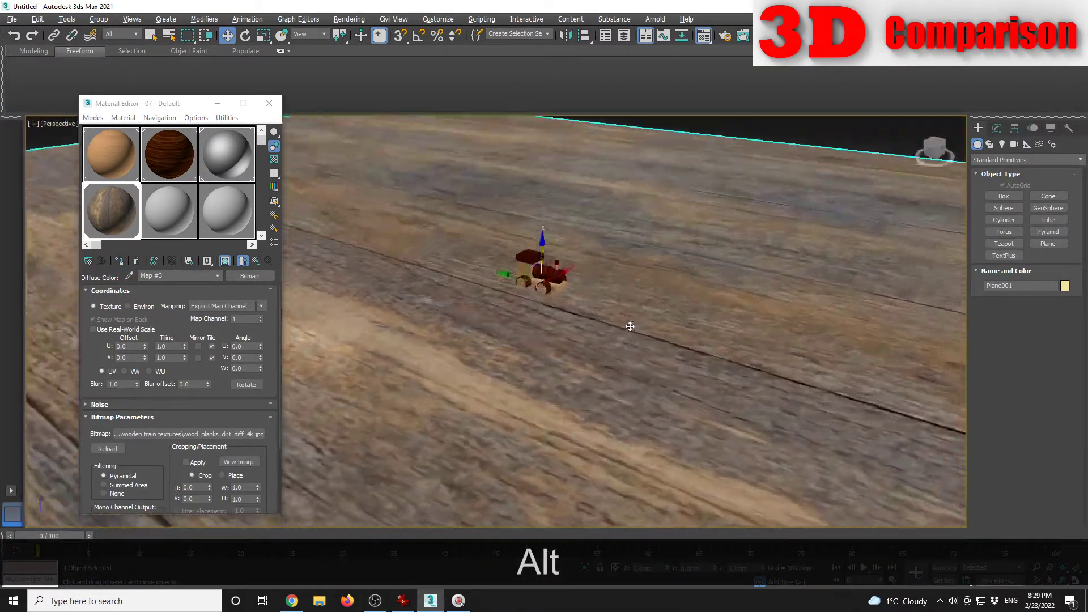
# Step: Add a UVW Map modifier to the ground plane
pyautogui.keyDown('alt'); pyautogui.moveTo(630, 326); pyautogui.dragTo(625, 347, button='middle'); pyautogui.keyUp('alt')
pyautogui.scroll(7, 554, 278)
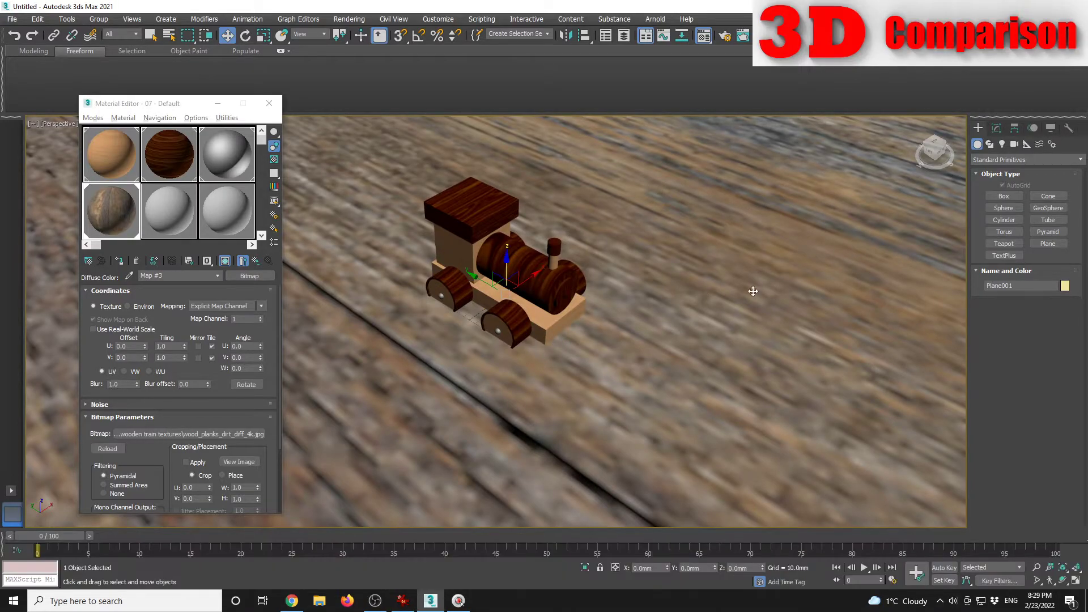
pyautogui.scroll(-5, 755, 317)
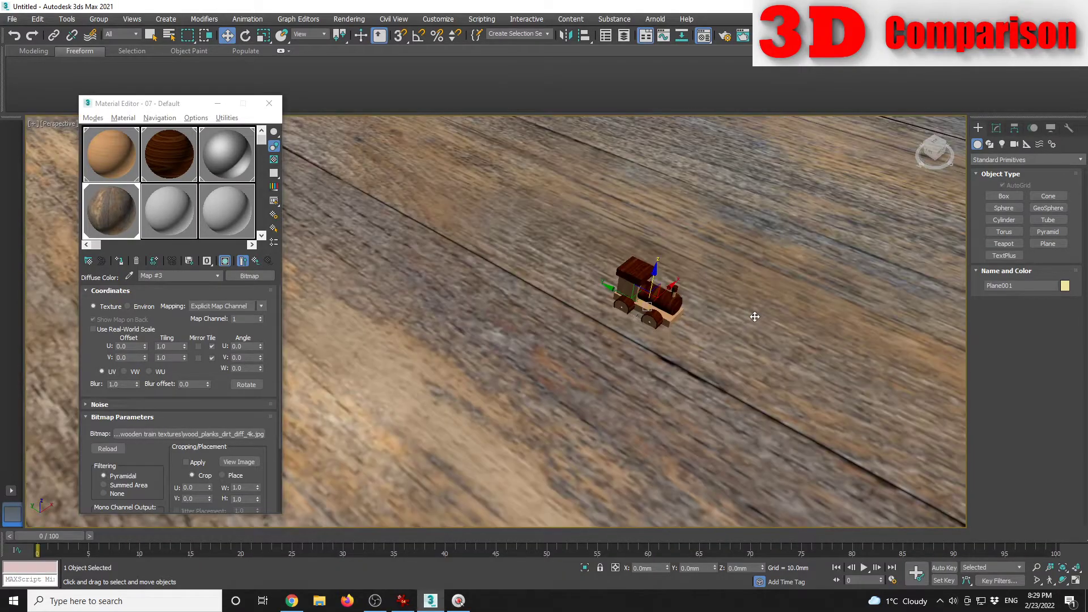
pyautogui.click(999, 131)
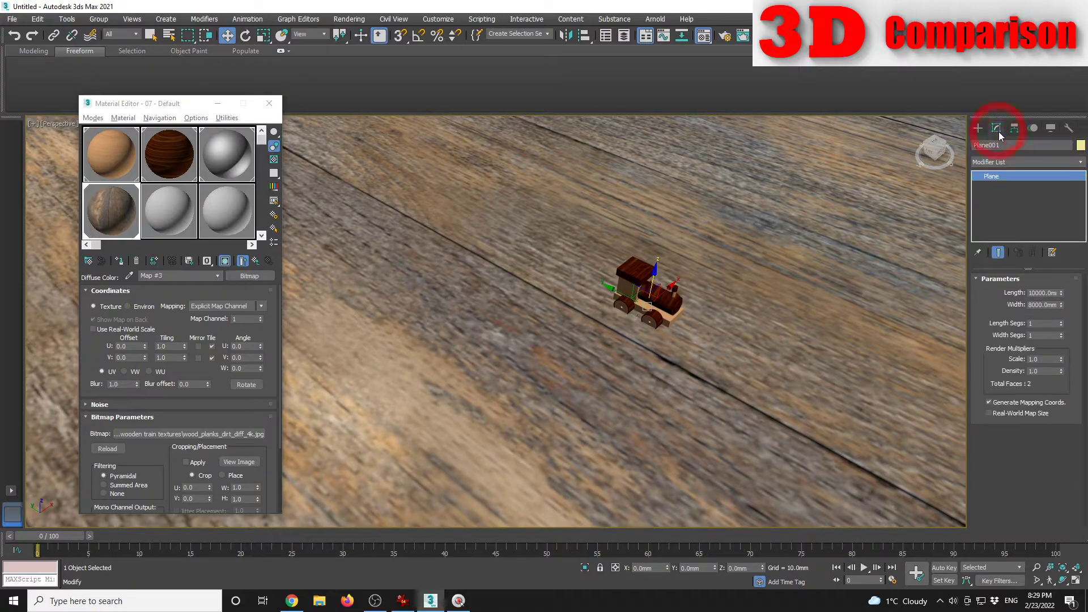
pyautogui.click(1010, 163)
pyautogui.press('u')
pyautogui.press('v')
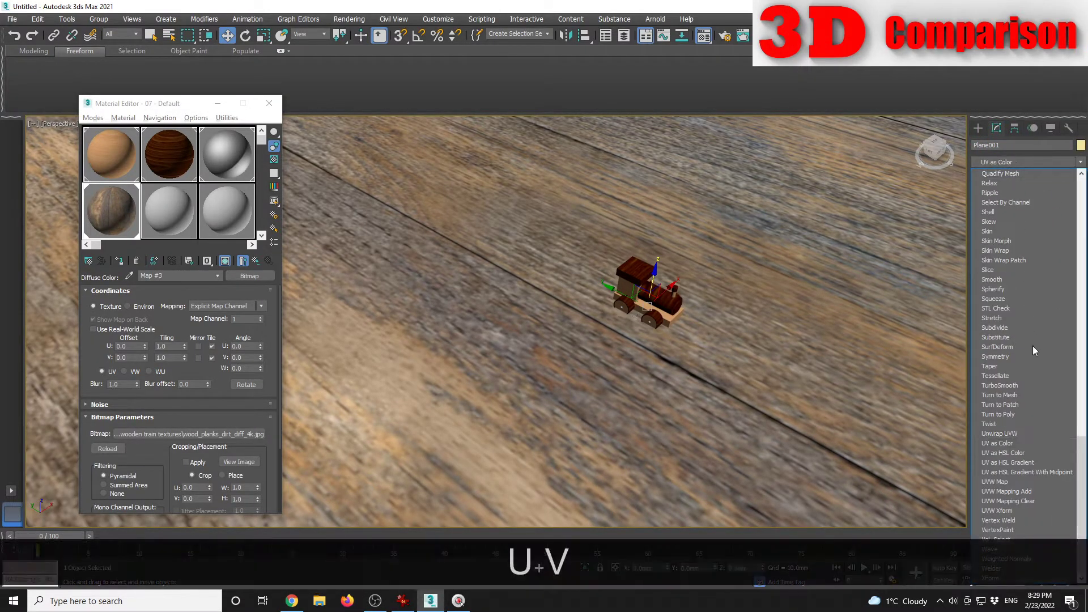
pyautogui.click(1005, 485)
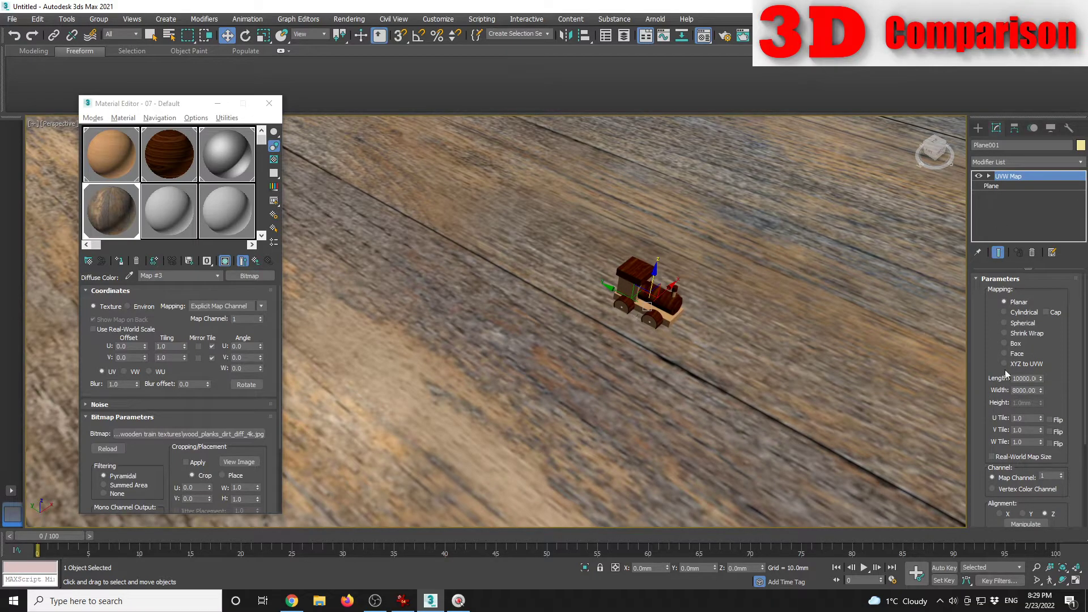
# Step: Set both U Tile and V Tile to 5 in the ground plane's UVW Map and deselect the plane
pyautogui.doubleClick(1023, 418)
pyautogui.write('5')
pyautogui.press('Tab')
pyautogui.write('5')
pyautogui.press('Tab')
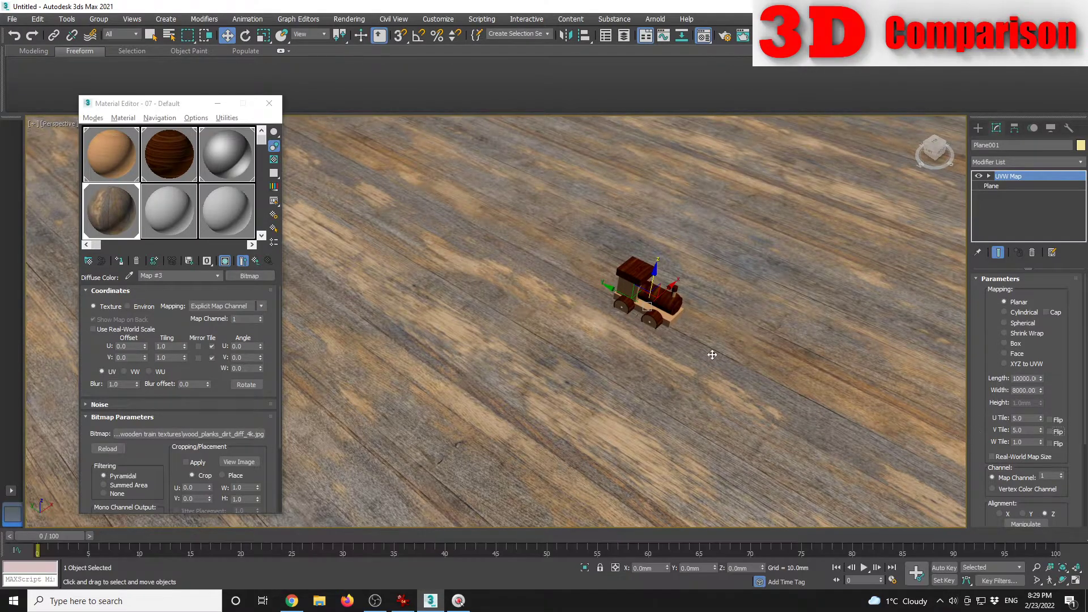
pyautogui.scroll(-5, 617, 369)
pyautogui.click(799, 155)
pyautogui.keyDown('alt'); pyautogui.moveTo(799, 156); pyautogui.dragTo(724, 316, button='middle'); pyautogui.keyUp('alt')
pyautogui.scroll(8, 553, 293)
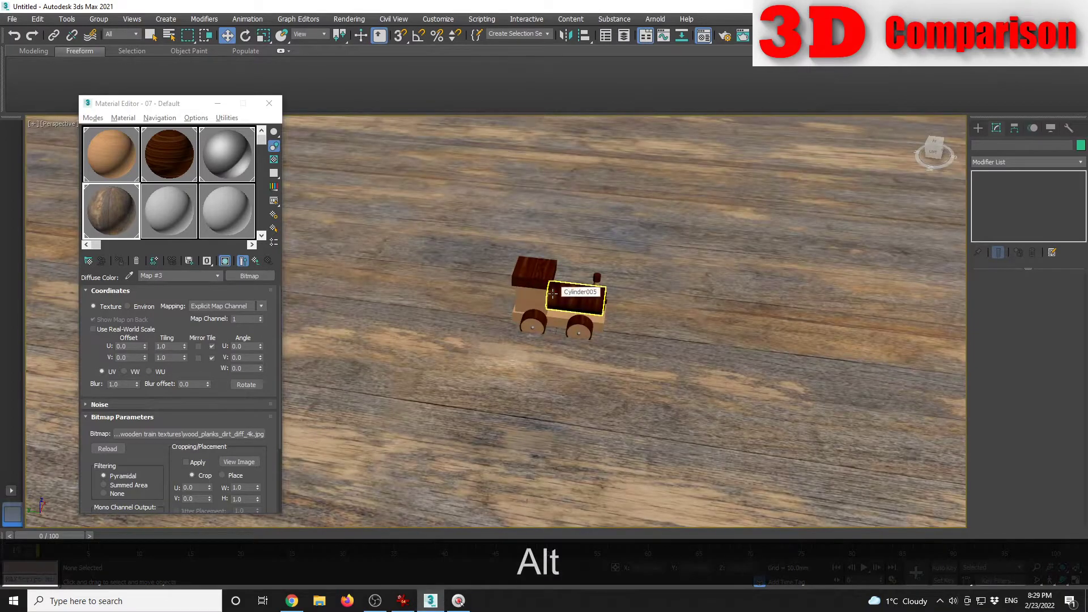
# Step: Close the Material Editor, select Box001 from the scene object list and rename it Train
pyautogui.click(269, 103)
pyautogui.press('h')
pyautogui.moveTo(132, 14); pyautogui.dragTo(778, 166)
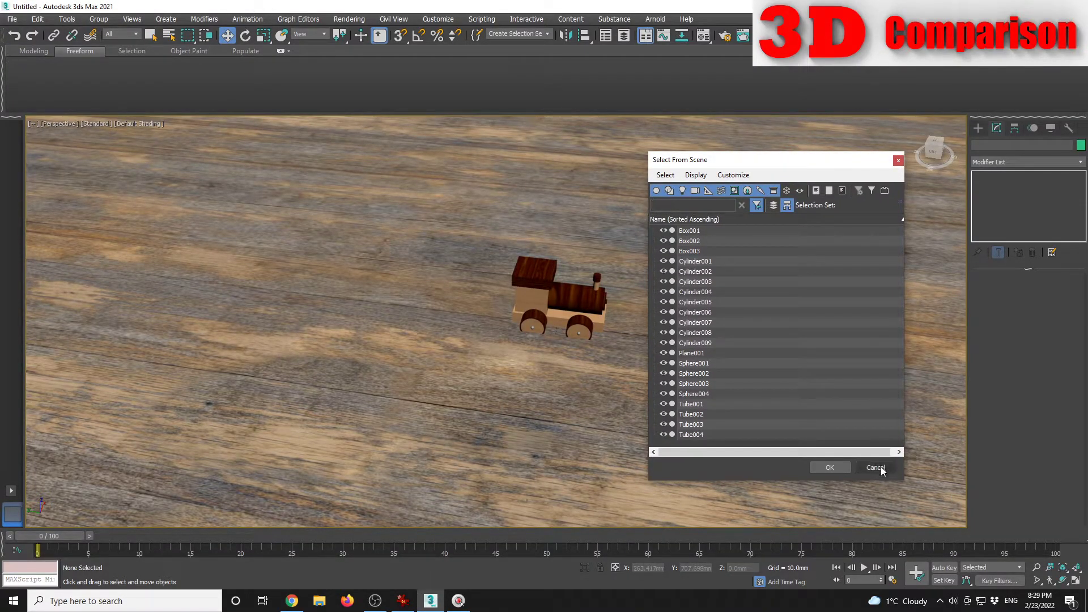
pyautogui.click(692, 232)
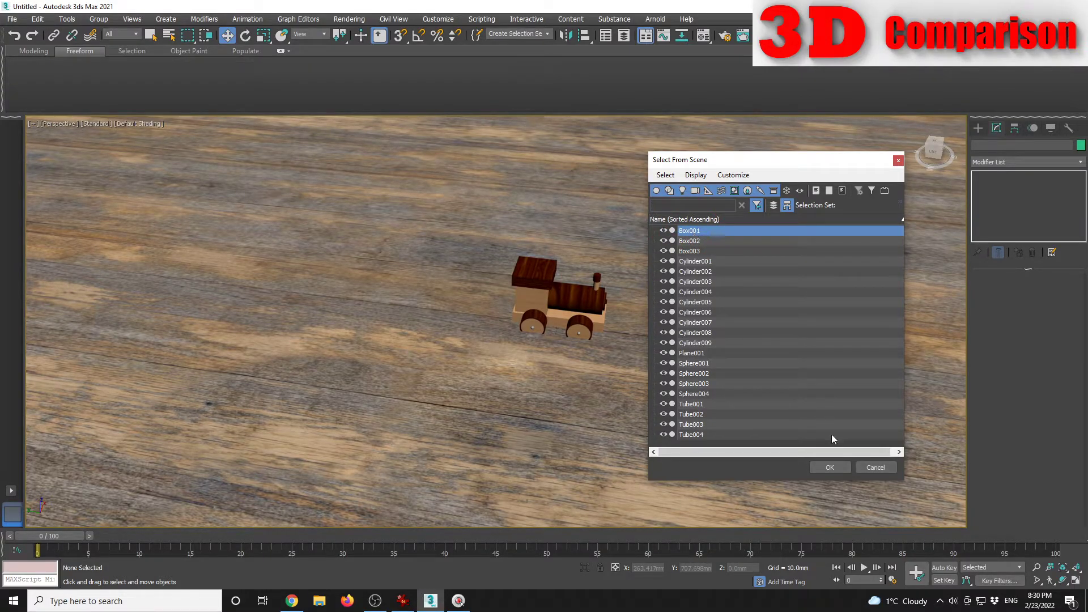
pyautogui.click(830, 467)
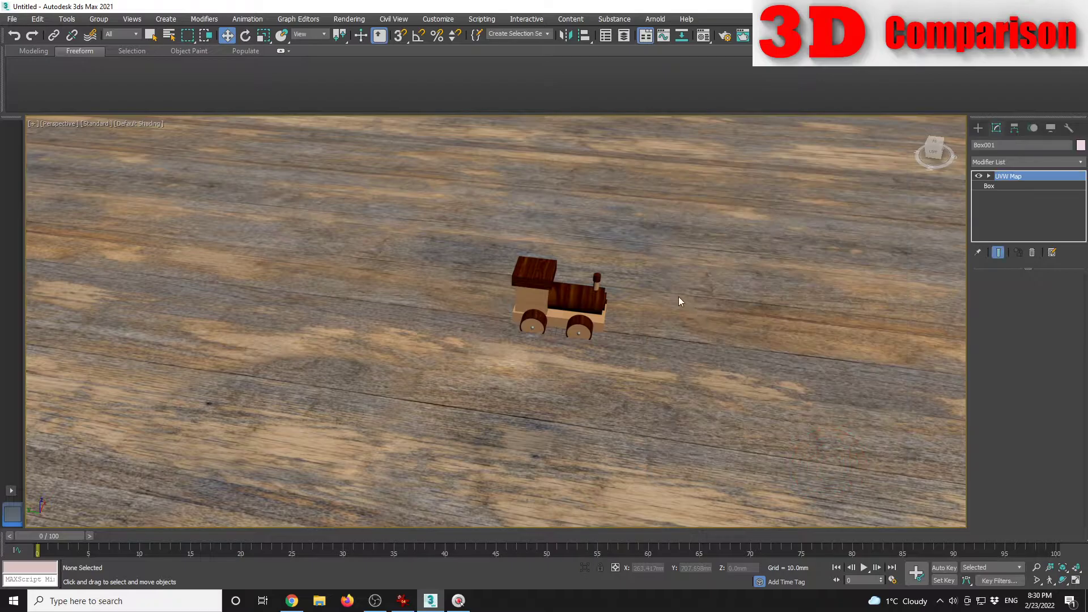
pyautogui.scroll(8, 675, 303)
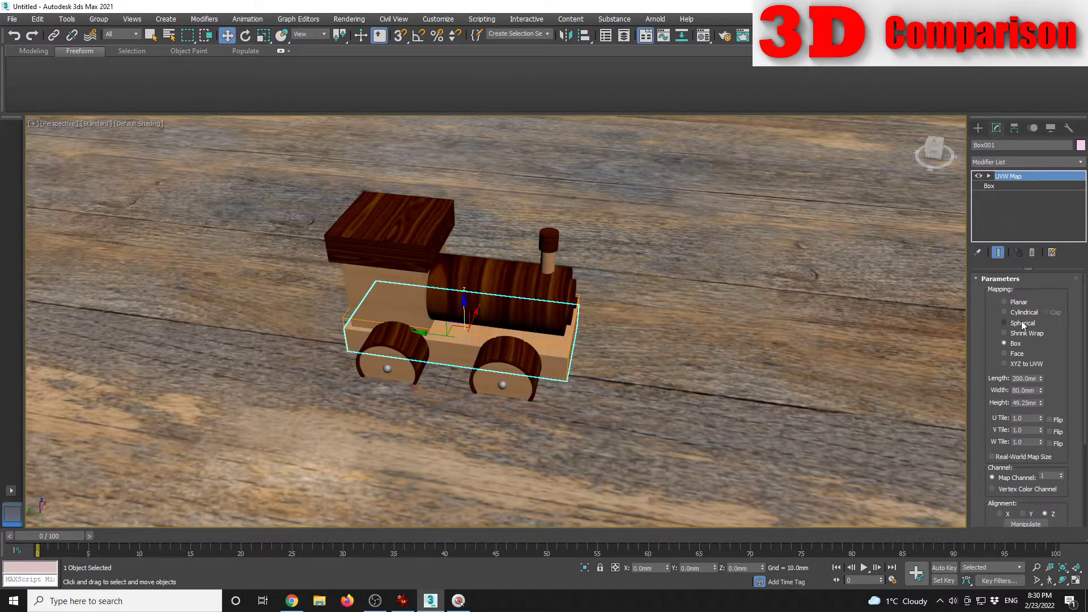
pyautogui.write('Train')
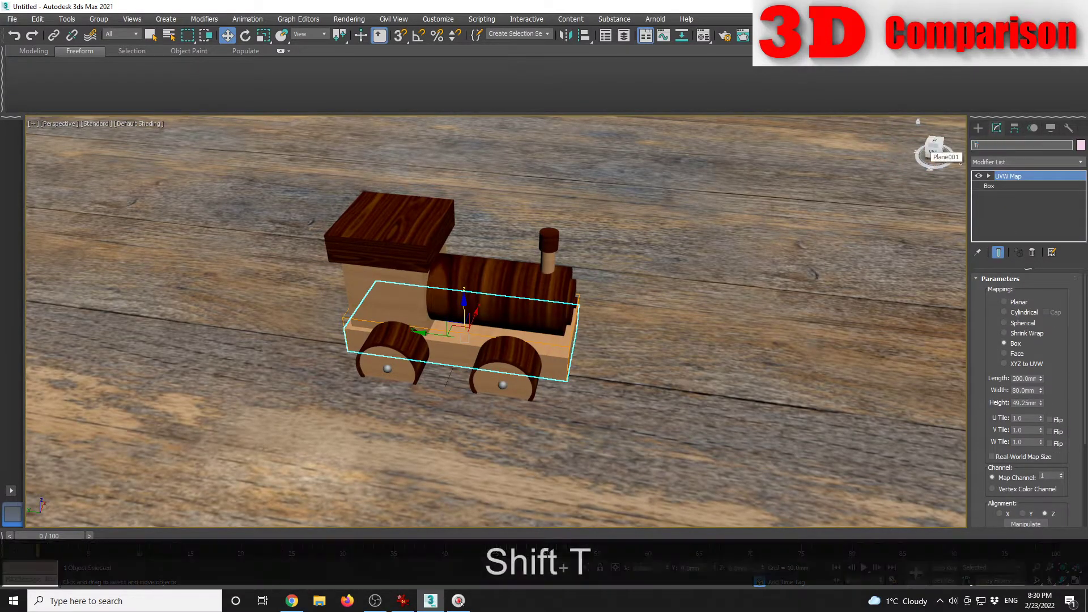
pyautogui.press('Return')
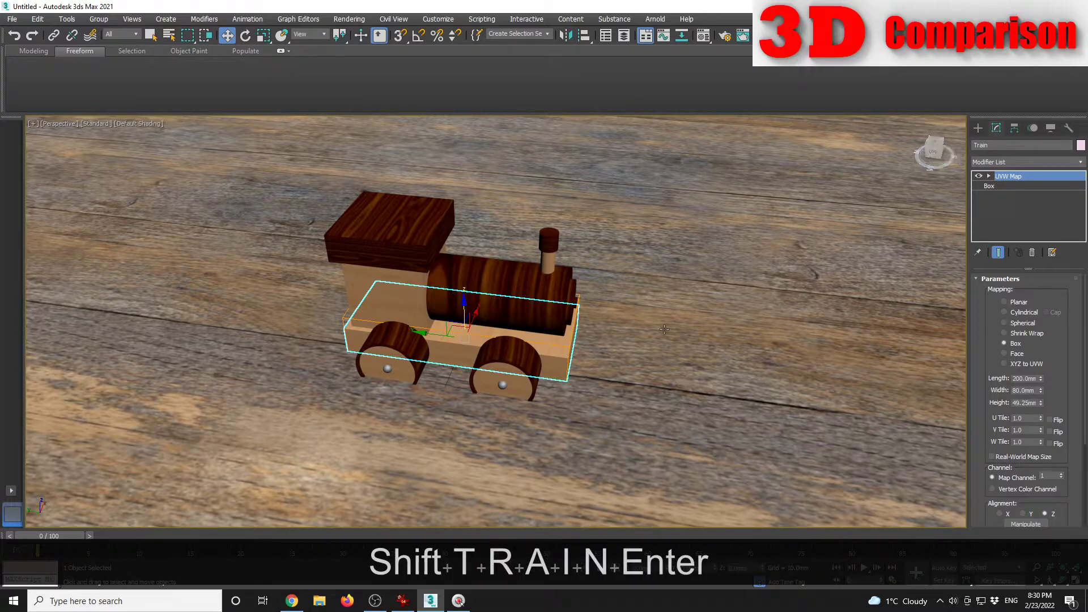
# Step: Try to select all parts of the train with a rectangular selection region drawn around it
pyautogui.press('q')
pyautogui.click(614, 279)
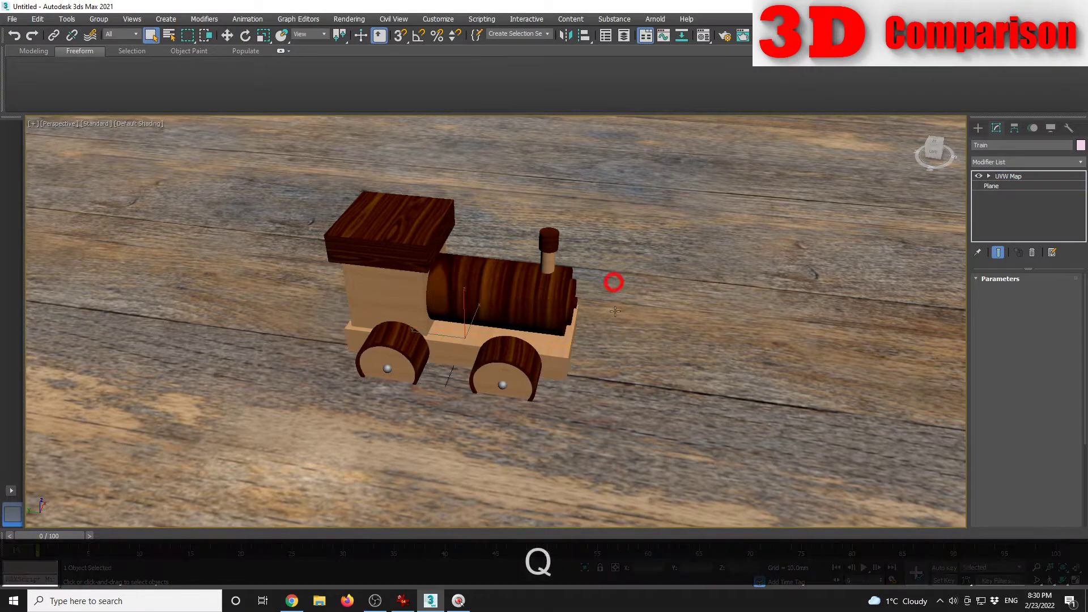
pyautogui.keyDown('alt'); pyautogui.moveTo(562, 340); pyautogui.dragTo(528, 329, button='middle'); pyautogui.keyUp('alt')
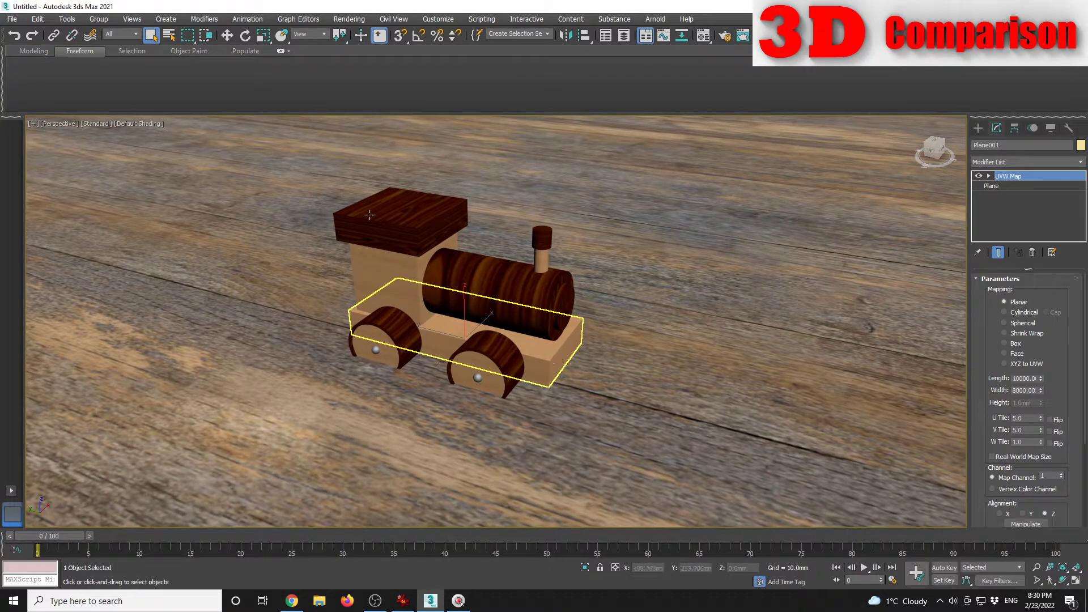
pyautogui.press('q')
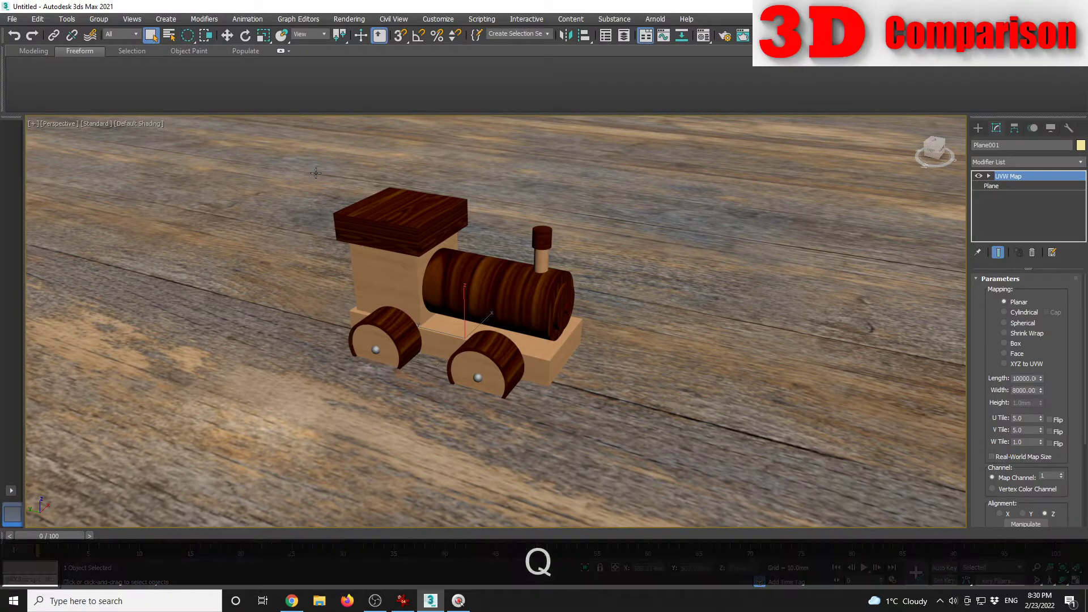
pyautogui.click(578, 369)
pyautogui.click(306, 160)
pyautogui.press('q')
pyautogui.press('q')
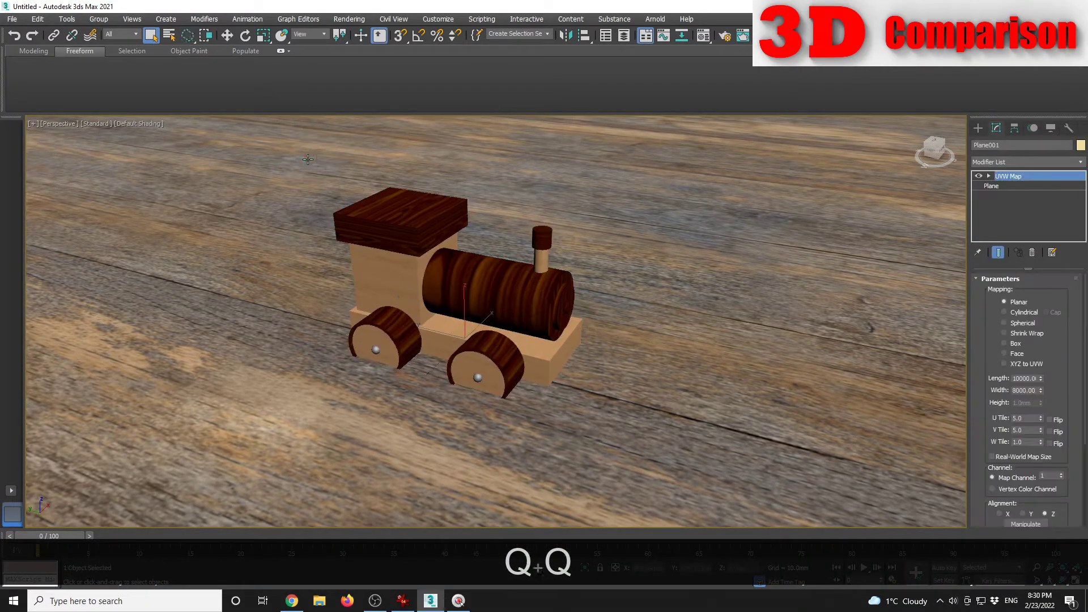
pyautogui.press('q')
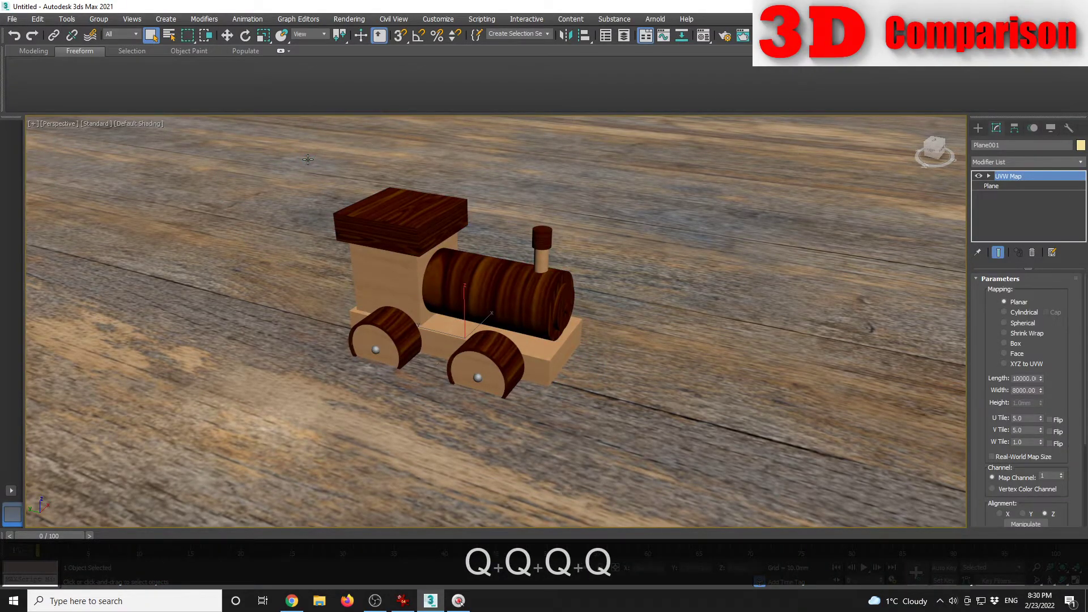
pyautogui.moveTo(419, 250); pyautogui.dragTo(594, 382)
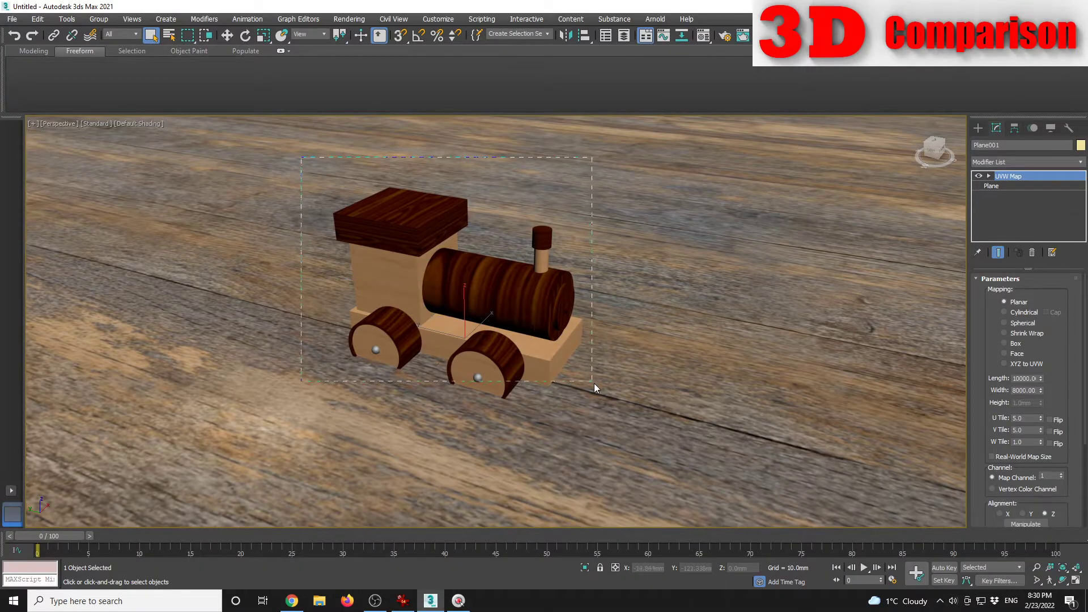
pyautogui.moveTo(628, 445); pyautogui.dragTo(628, 445)
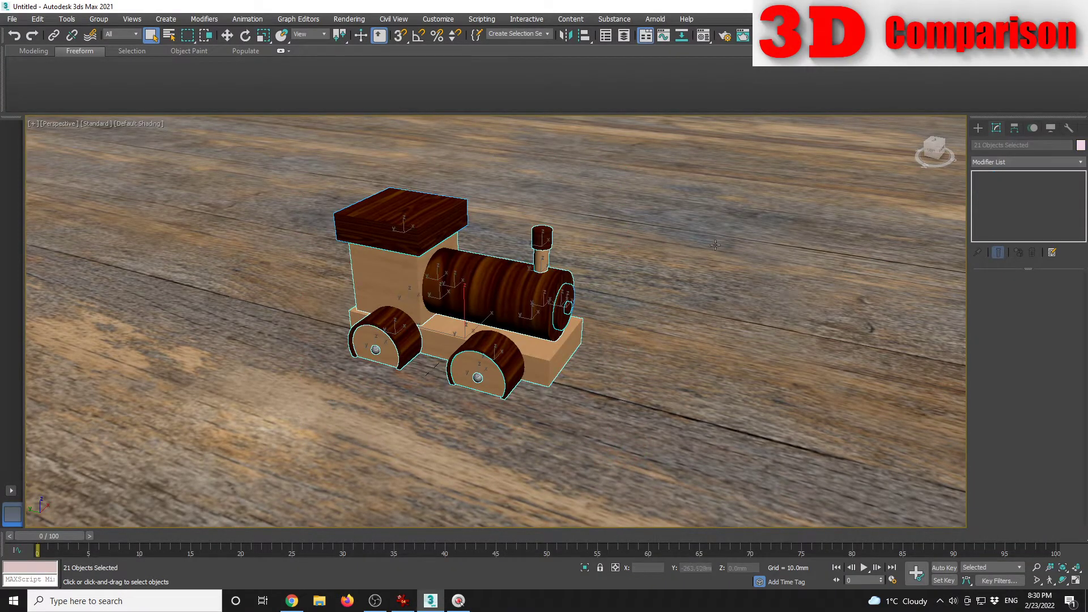
# Step: Remove the ground plane from the selection and clear the remaining train selection
pyautogui.scroll(-10, 785, 206)
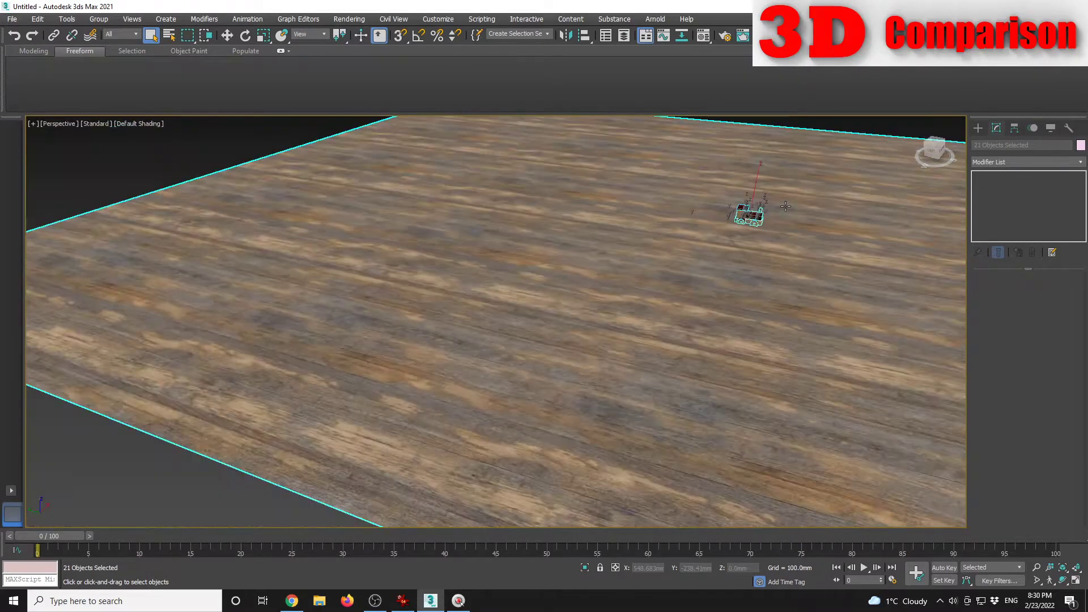
pyautogui.moveTo(786, 205); pyautogui.dragTo(680, 296, button='middle')
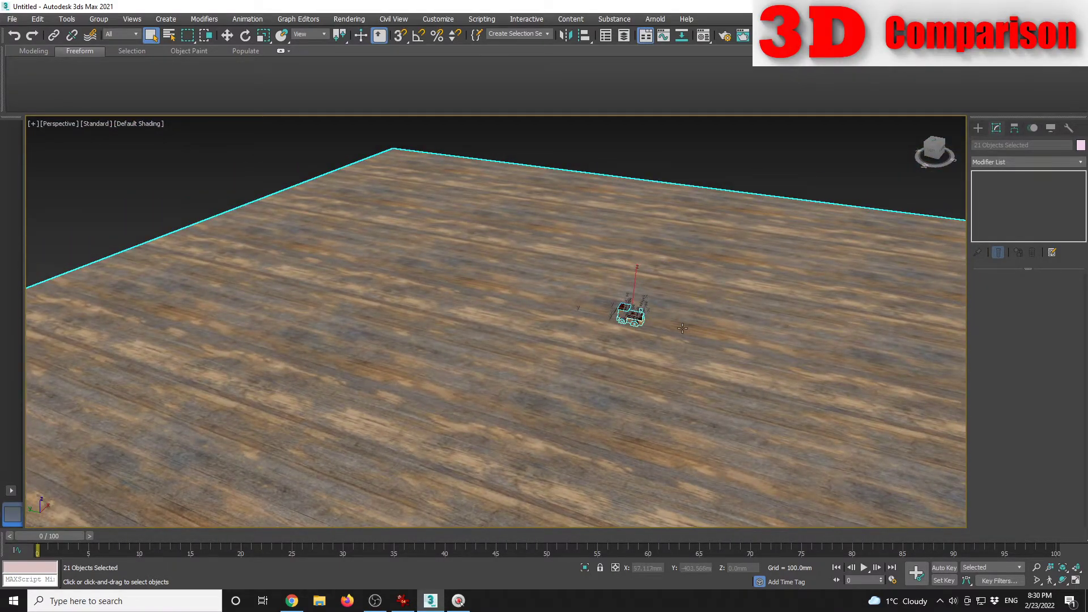
pyautogui.keyDown('alt'); pyautogui.click(760, 255); pyautogui.keyUp('alt')
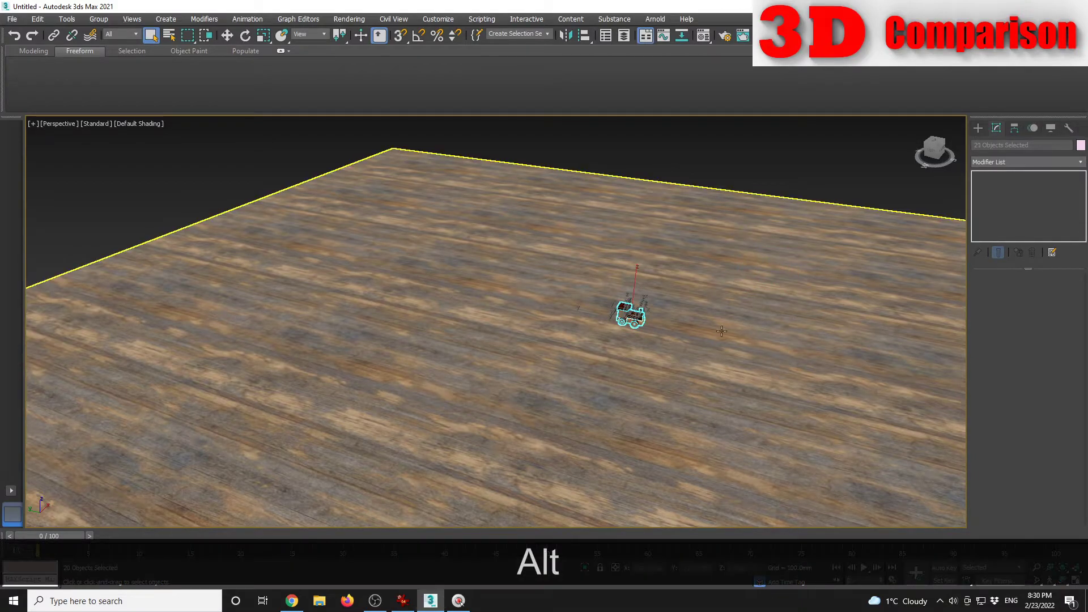
pyautogui.click(743, 159)
# Step: Examine the display options in the ground plane's Object Properties and close the dialog
pyautogui.scroll(2, 707, 291)
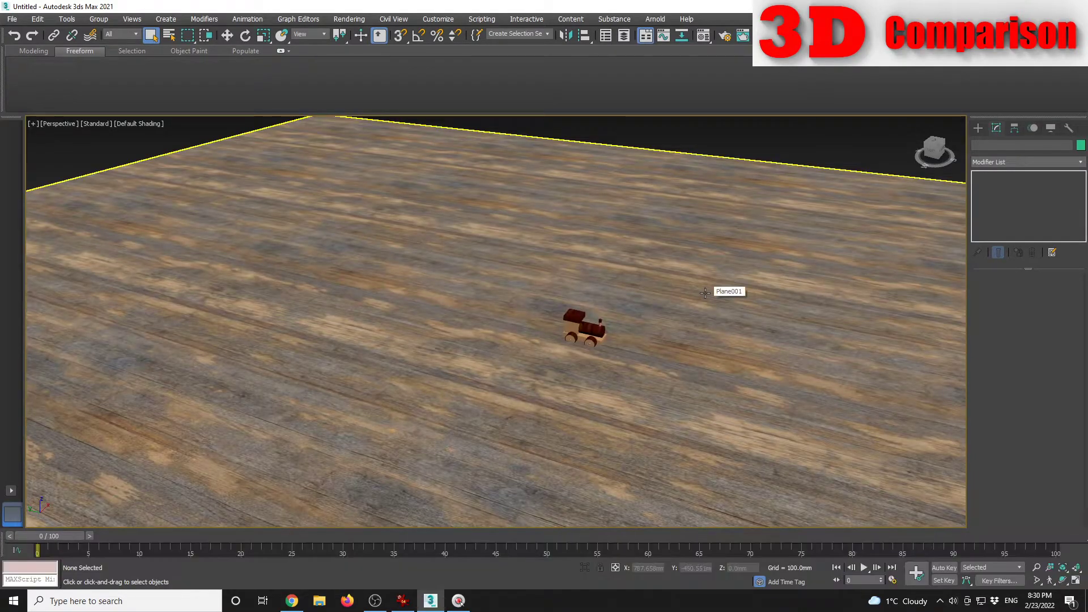
pyautogui.scroll(4, 644, 325)
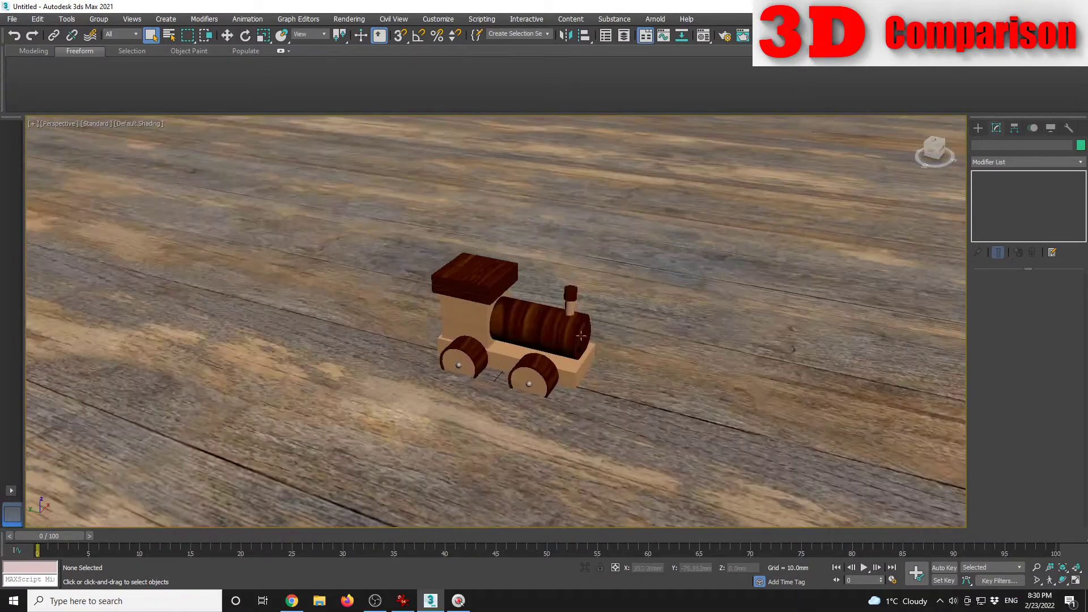
pyautogui.scroll(-5, 661, 306)
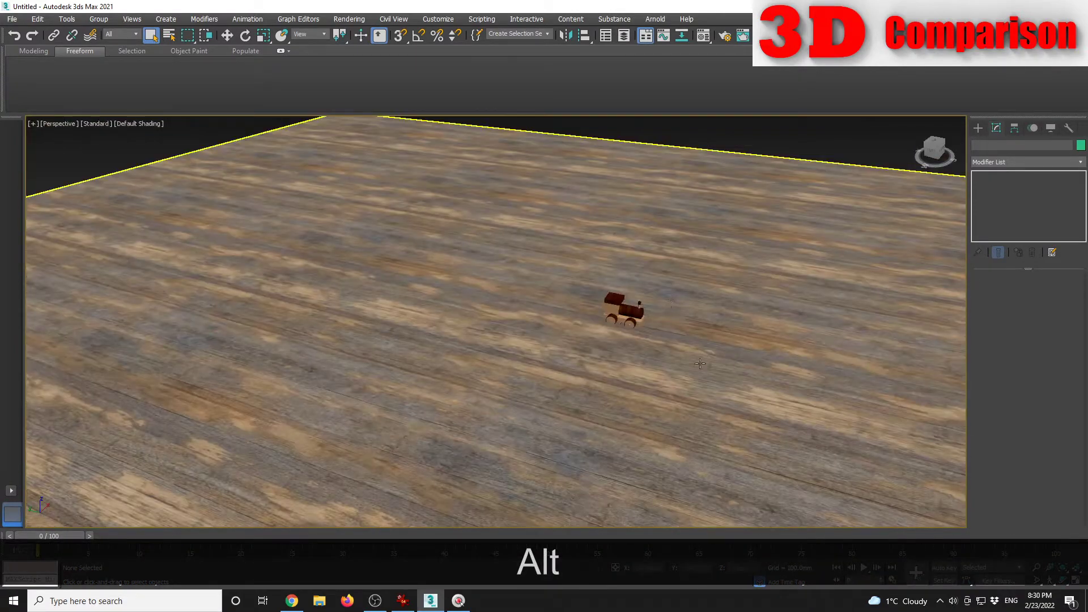
pyautogui.click(692, 305)
pyautogui.rightClick(691, 305)
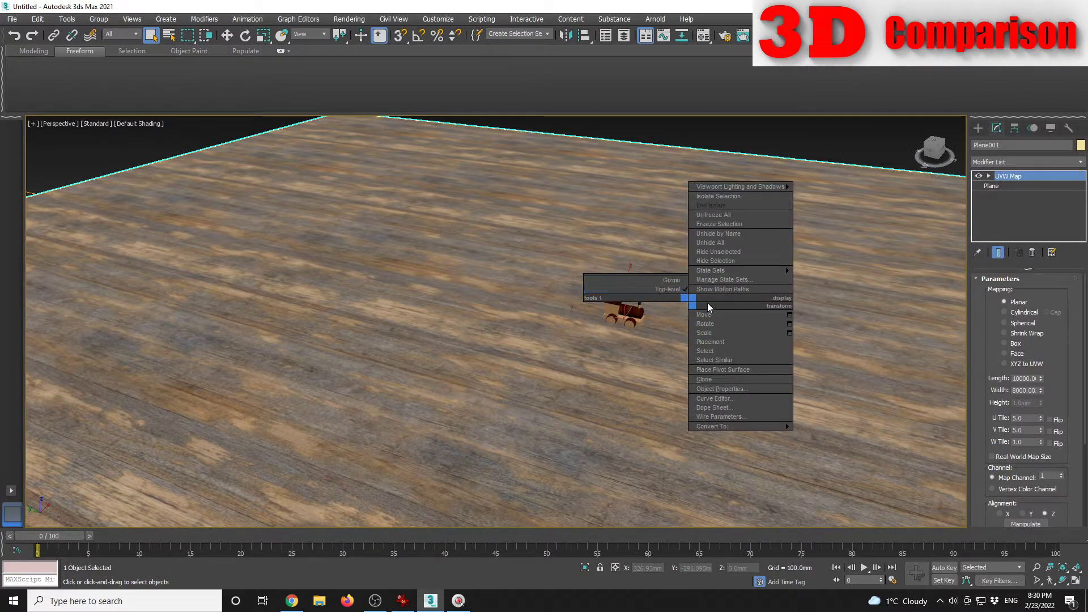
pyautogui.click(727, 390)
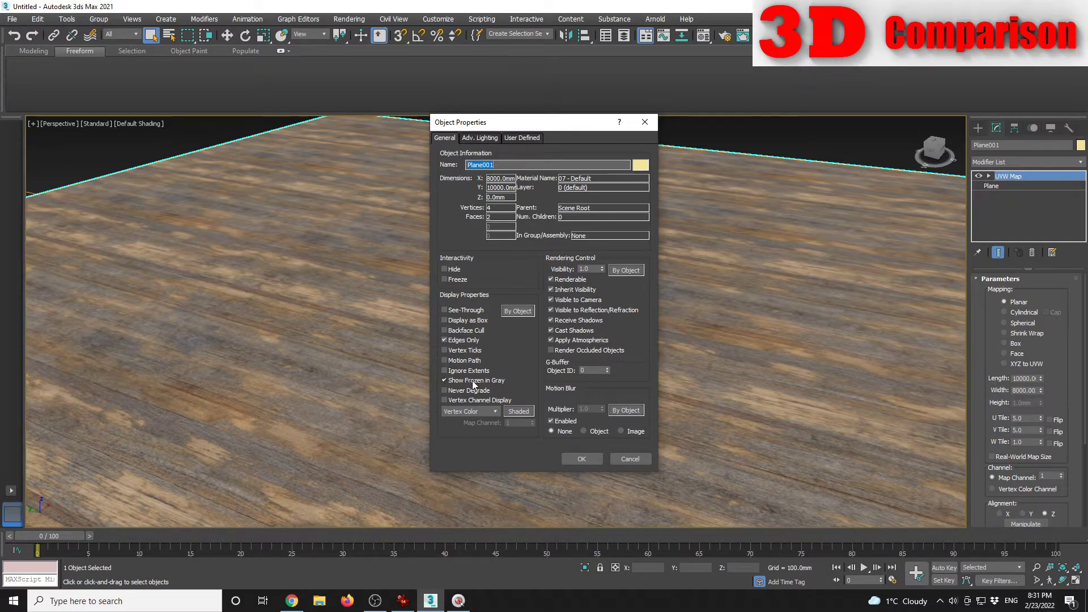
pyautogui.click(571, 453)
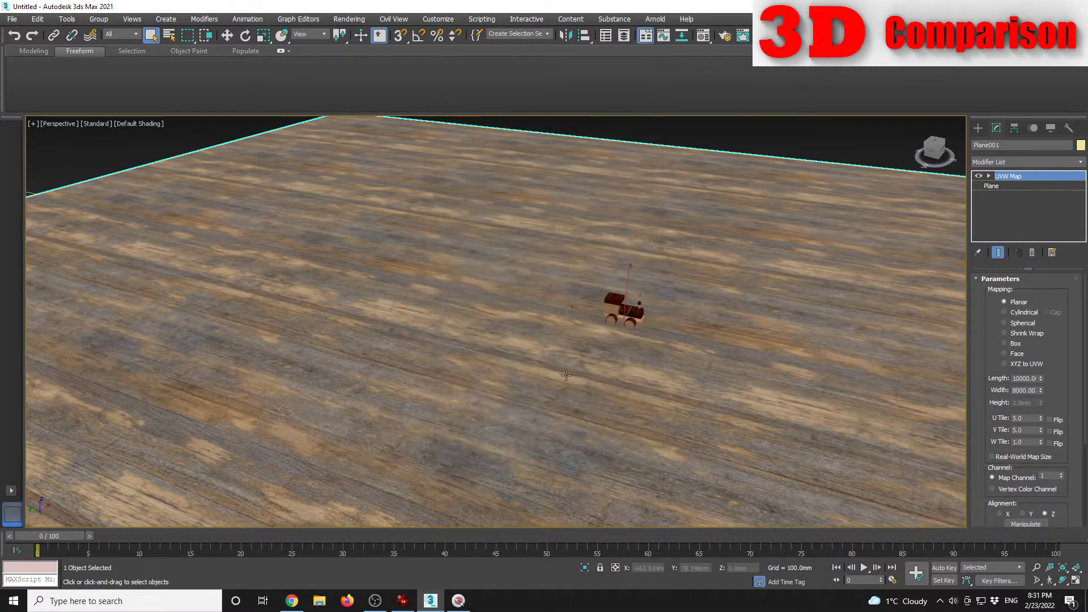
# Step: Try freezing the ground plane with Show Frozen in Gray still enabled, and unfreeze all objects
pyautogui.rightClick(561, 367)
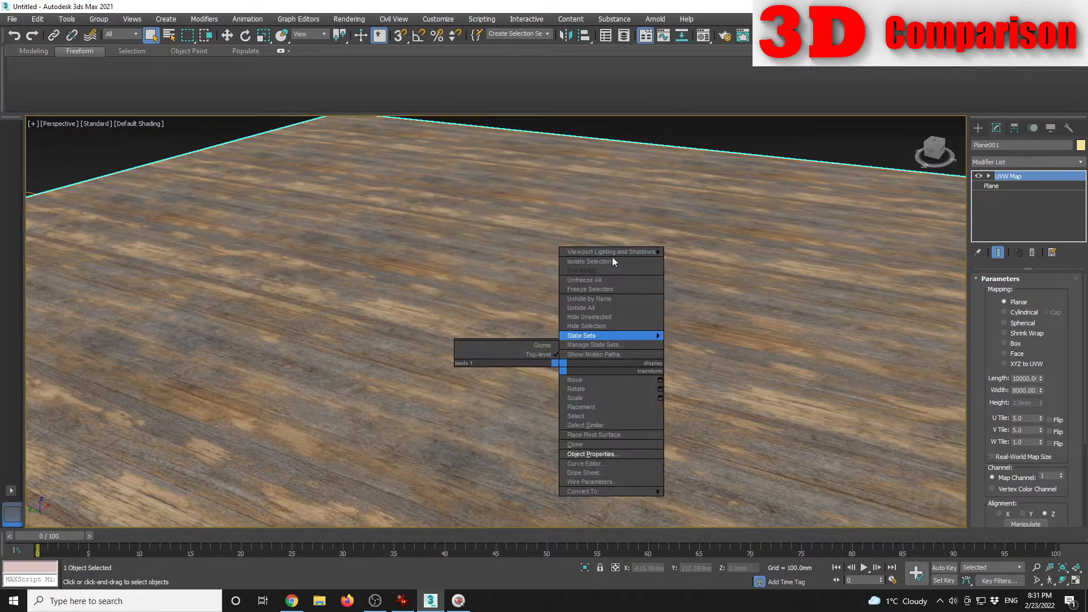
pyautogui.click(595, 290)
pyautogui.moveTo(661, 289); pyautogui.dragTo(575, 312, button='middle')
pyautogui.rightClick(586, 299)
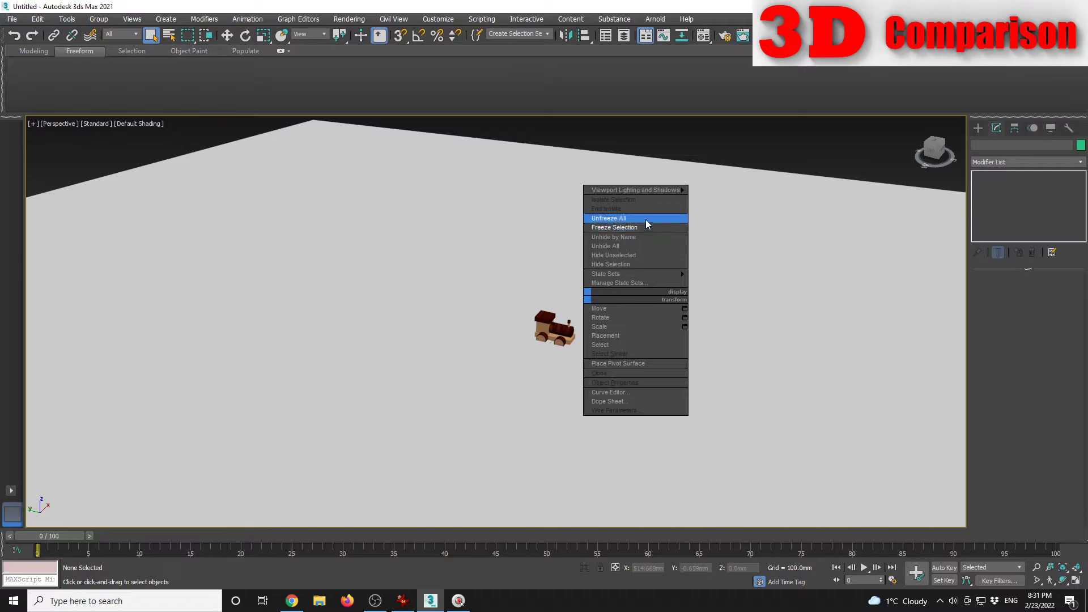
pyautogui.click(644, 217)
# Step: Turn off Show Frozen in Gray in the ground plane's Object Properties and freeze the plane
pyautogui.click(619, 333)
pyautogui.rightClick(620, 334)
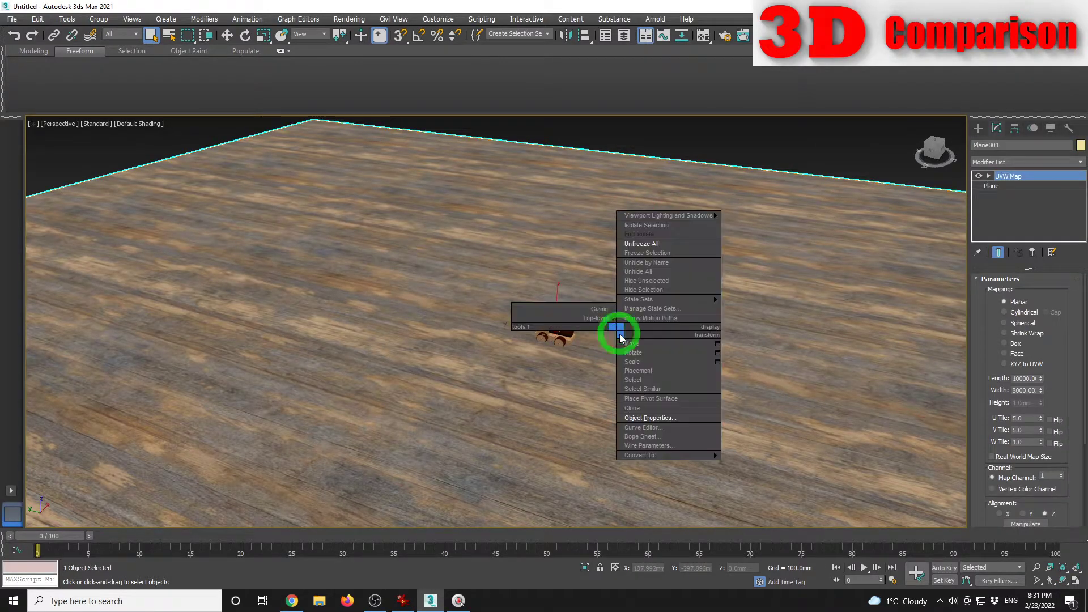
pyautogui.click(650, 418)
pyautogui.click(465, 382)
pyautogui.click(581, 458)
pyautogui.rightClick(553, 387)
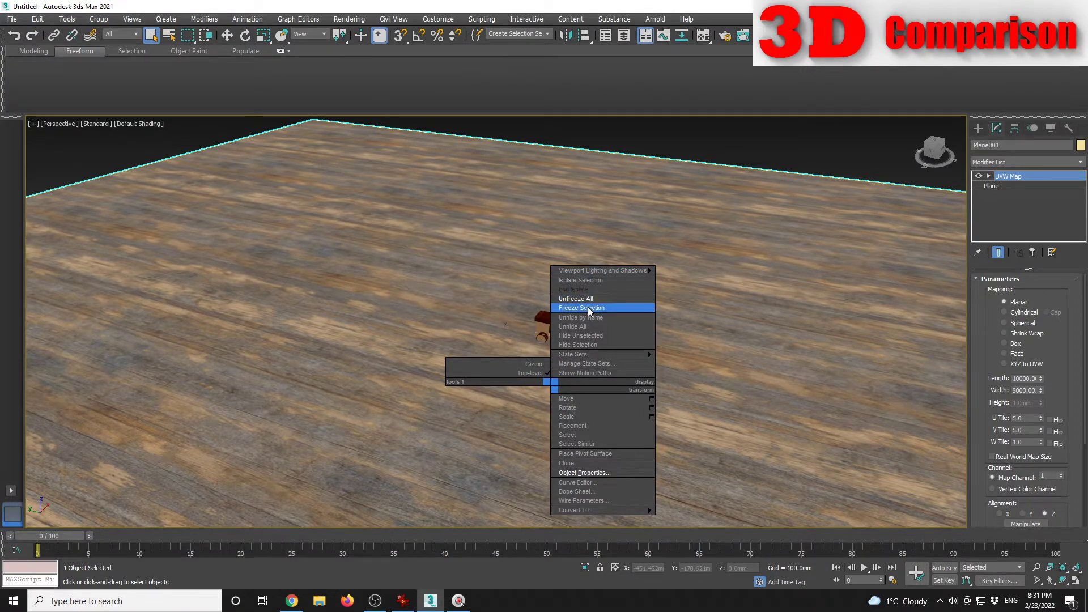
pyautogui.click(587, 307)
# Step: Test region-selecting the train over the frozen plane, clear the selection and cycle through the selection region types
pyautogui.moveTo(529, 345); pyautogui.dragTo(645, 402)
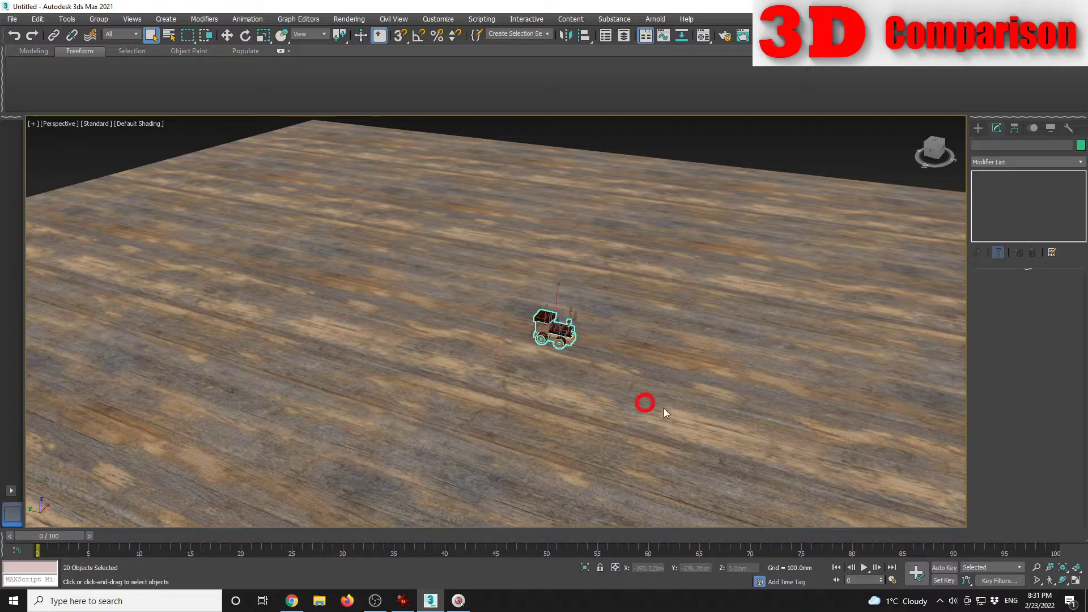
pyautogui.click(538, 281)
pyautogui.press('q')
pyautogui.press('q')
pyautogui.press('q')
pyautogui.press('q')
pyautogui.press('q')
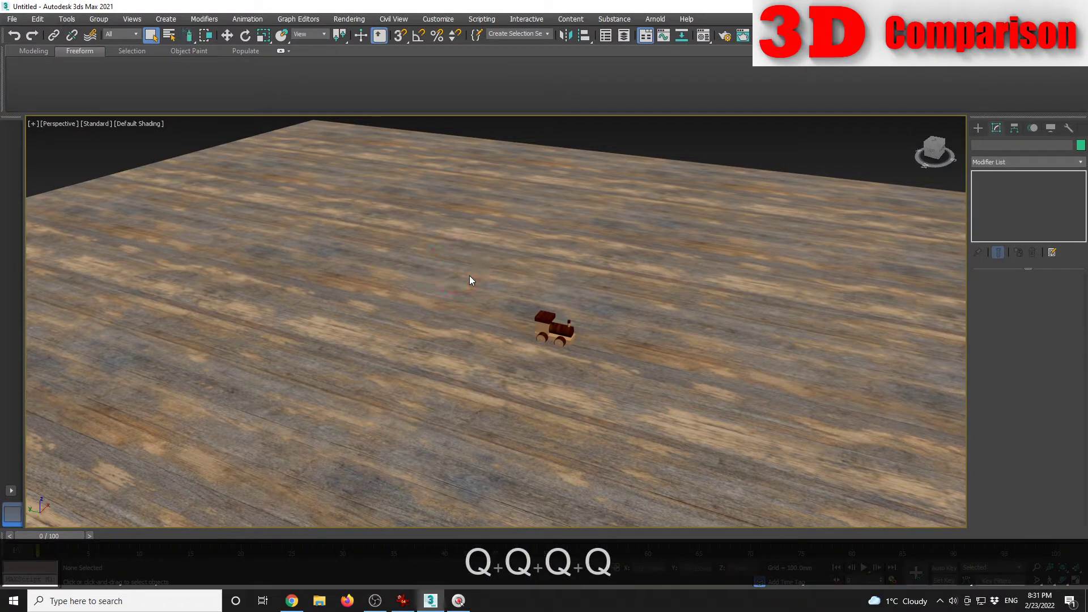
# Step: Test the current selection region around the train, clear the selection and inspect the plane's texture up close
pyautogui.moveTo(470, 282); pyautogui.dragTo(662, 460)
pyautogui.click(587, 250)
pyautogui.keyDown('alt'); pyautogui.moveTo(586, 252); pyautogui.dragTo(695, 346, button='middle'); pyautogui.keyUp('alt')
pyautogui.scroll(5, 493, 304)
pyautogui.scroll(-5, 493, 304)
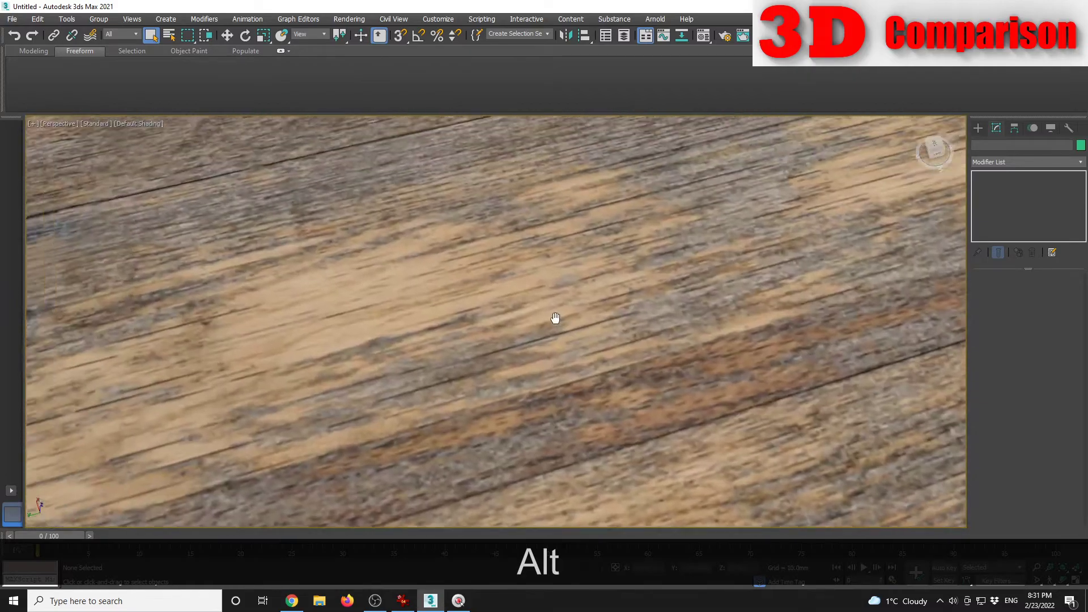
# Step: Select all train parts except the base block and link them to the base block as their parent
pyautogui.keyDown('alt'); pyautogui.moveTo(542, 260); pyautogui.dragTo(349, 192, button='middle'); pyautogui.keyUp('alt')
pyautogui.moveTo(593, 381); pyautogui.dragTo(555, 345)
pyautogui.scroll(3, 710, 454)
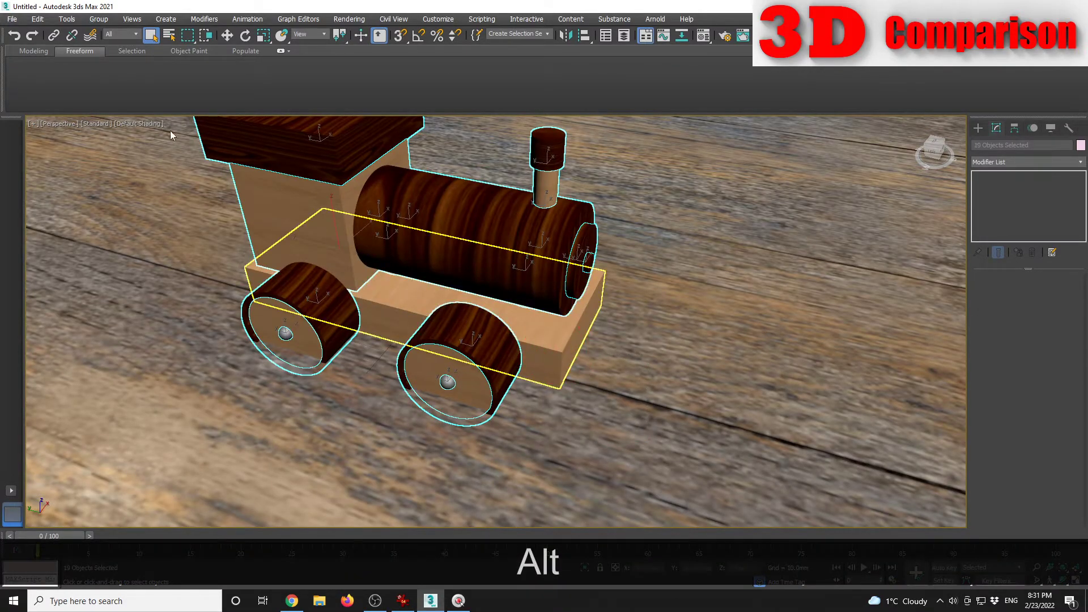
pyautogui.click(54, 35)
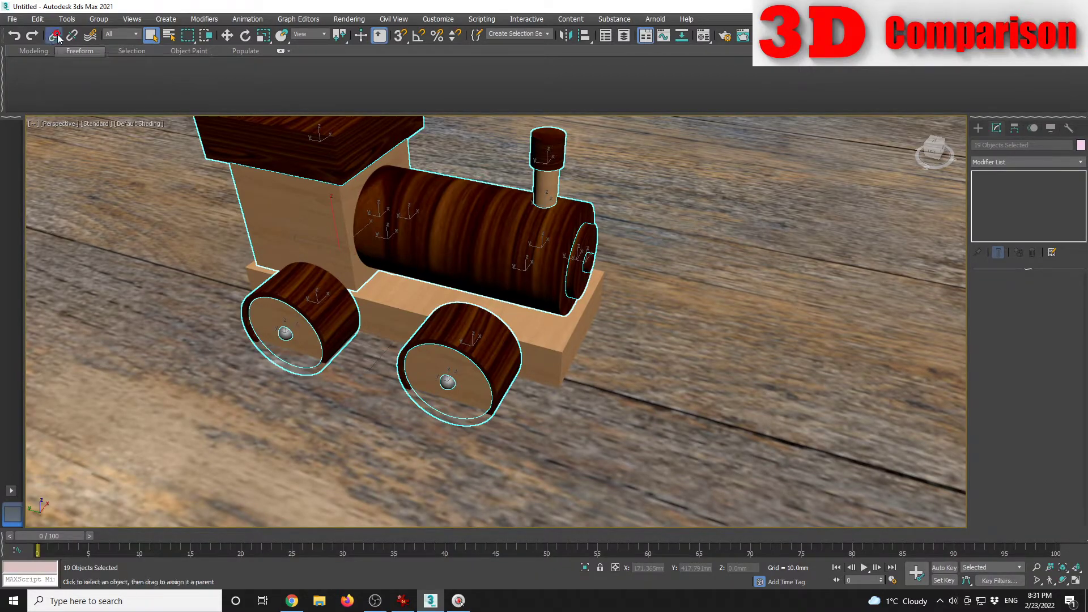
pyautogui.moveTo(334, 156); pyautogui.dragTo(390, 305)
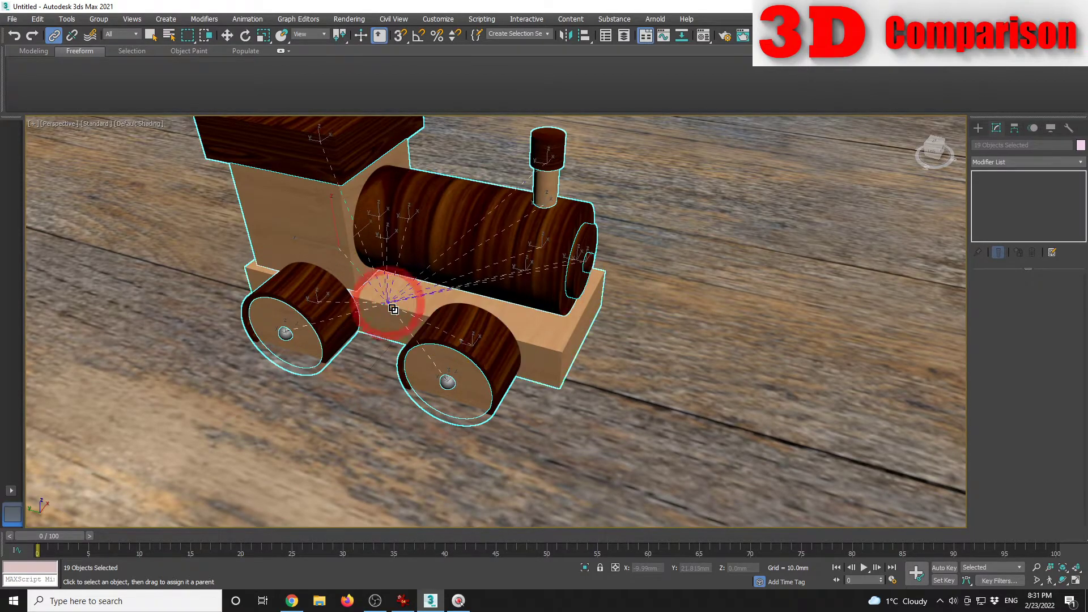
pyautogui.click(407, 311)
# Step: Examine the linked train from several angles and compare it with the toy train reference picture in IrfanView
pyautogui.scroll(-4, 409, 311)
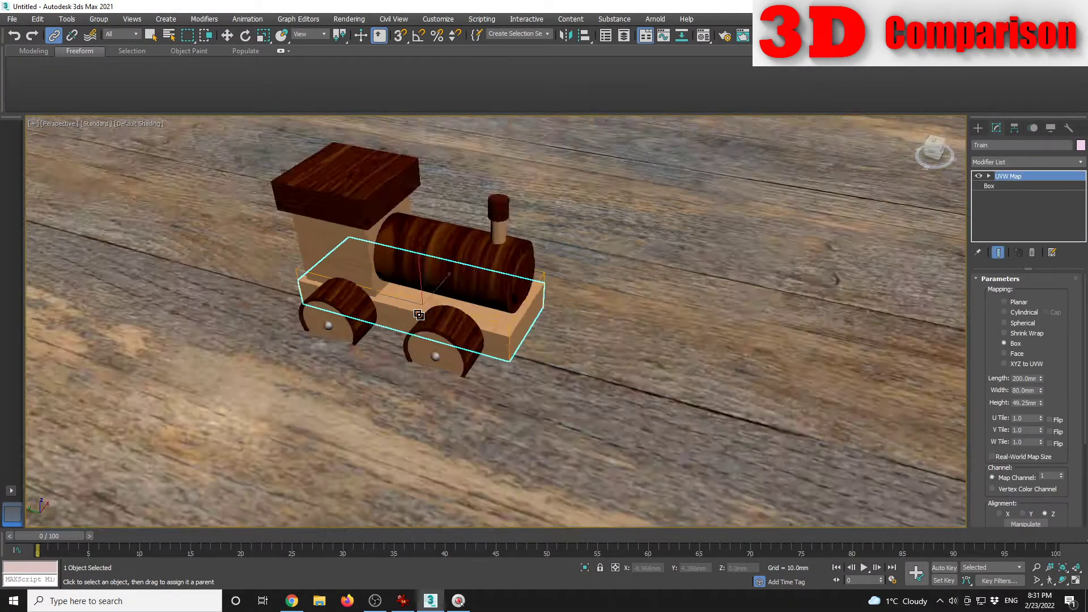
pyautogui.press('w')
pyautogui.moveTo(476, 361)
pyautogui.keyDown('alt'); pyautogui.mouseDown(button='middle')
pyautogui.moveTo(426, 384)
pyautogui.moveTo(414, 353)
pyautogui.moveTo(469, 359)
pyautogui.mouseUp(button='middle'); pyautogui.keyUp('alt')
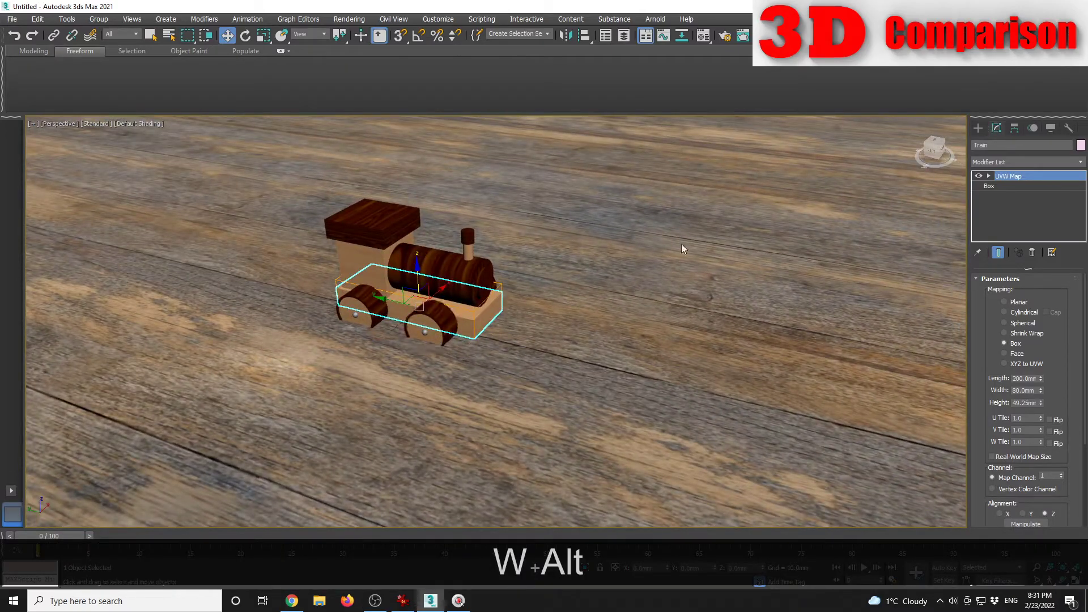
pyautogui.scroll(5, 460, 291)
pyautogui.moveTo(477, 318); pyautogui.dragTo(607, 341, button='middle')
pyautogui.click(402, 601)
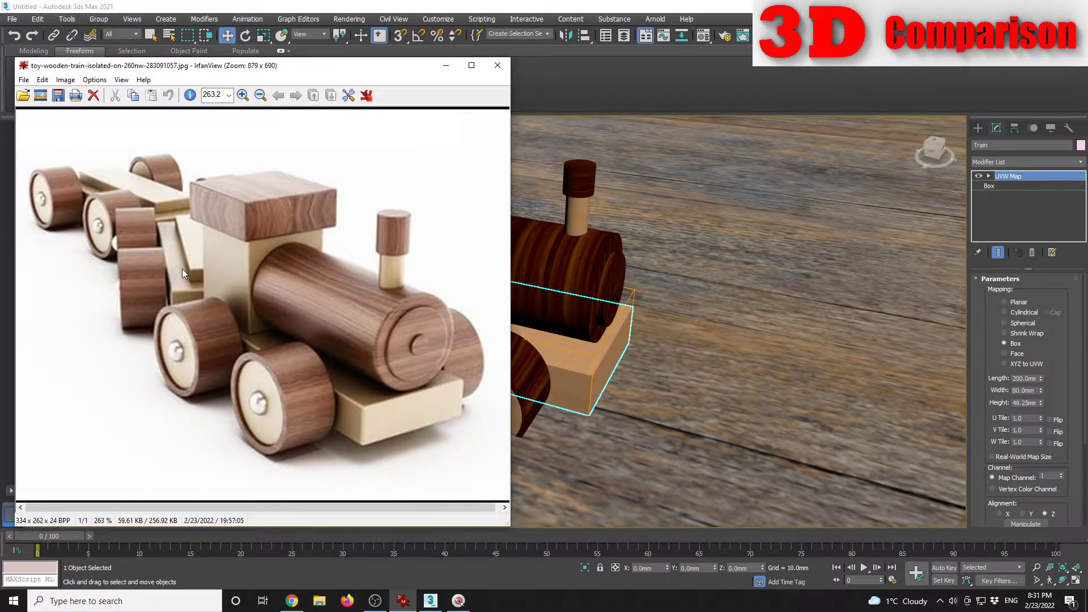
pyautogui.click(445, 67)
pyautogui.keyDown('alt'); pyautogui.moveTo(607, 369); pyautogui.dragTo(535, 376, button='middle'); pyautogui.keyUp('alt')
pyautogui.moveTo(547, 207); pyautogui.dragTo(576, 235, button='middle')
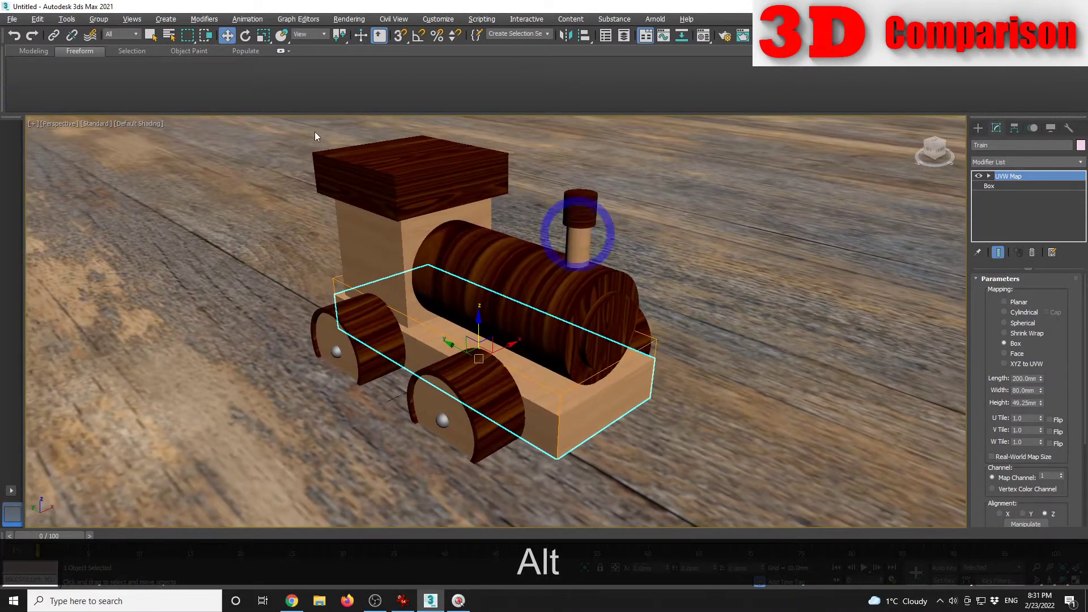
# Step: Select the whole train and remove the cabin, roof, boiler and chimney parts, keeping only the base block and wheels selected
pyautogui.click(253, 133)
pyautogui.moveTo(736, 454); pyautogui.dragTo(744, 491)
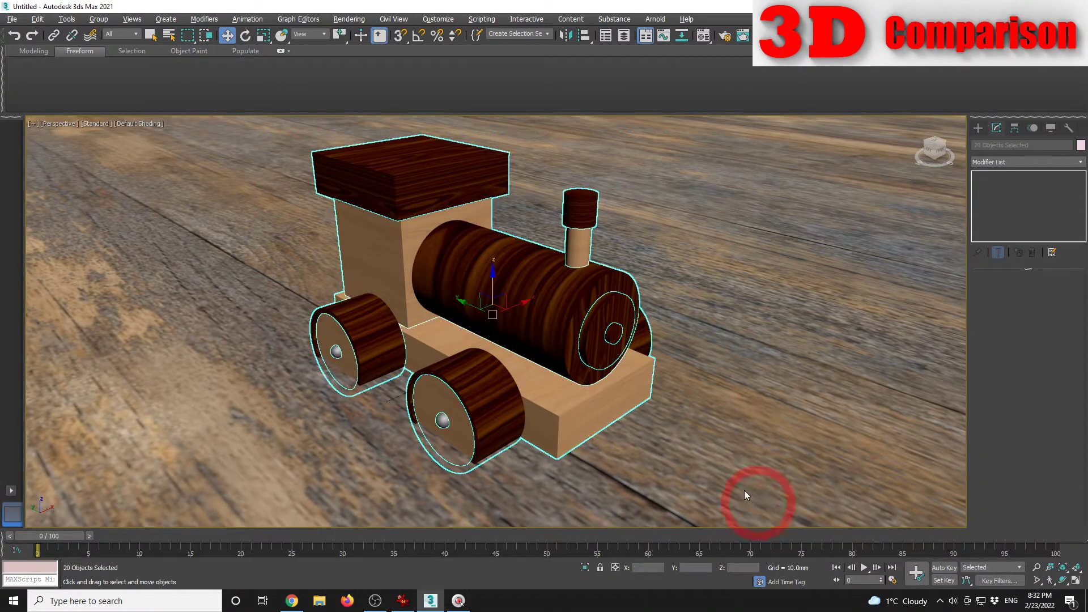
pyautogui.keyDown('alt'); pyautogui.moveTo(560, 184); pyautogui.dragTo(607, 218); pyautogui.keyUp('alt')
pyautogui.keyDown('alt'); pyautogui.moveTo(429, 164); pyautogui.dragTo(503, 200); pyautogui.keyUp('alt')
pyautogui.keyDown('alt'); pyautogui.moveTo(507, 214); pyautogui.dragTo(583, 215, button='middle'); pyautogui.keyUp('alt')
pyautogui.keyDown('alt'); pyautogui.click(597, 239); pyautogui.keyUp('alt')
pyautogui.keyDown('alt'); pyautogui.moveTo(640, 254); pyautogui.dragTo(612, 258, button='middle'); pyautogui.keyUp('alt')
pyautogui.keyDown('alt'); pyautogui.moveTo(604, 242); pyautogui.dragTo(641, 281); pyautogui.keyUp('alt')
pyautogui.keyDown('alt'); pyautogui.moveTo(683, 282); pyautogui.dragTo(612, 282, button='middle'); pyautogui.keyUp('alt')
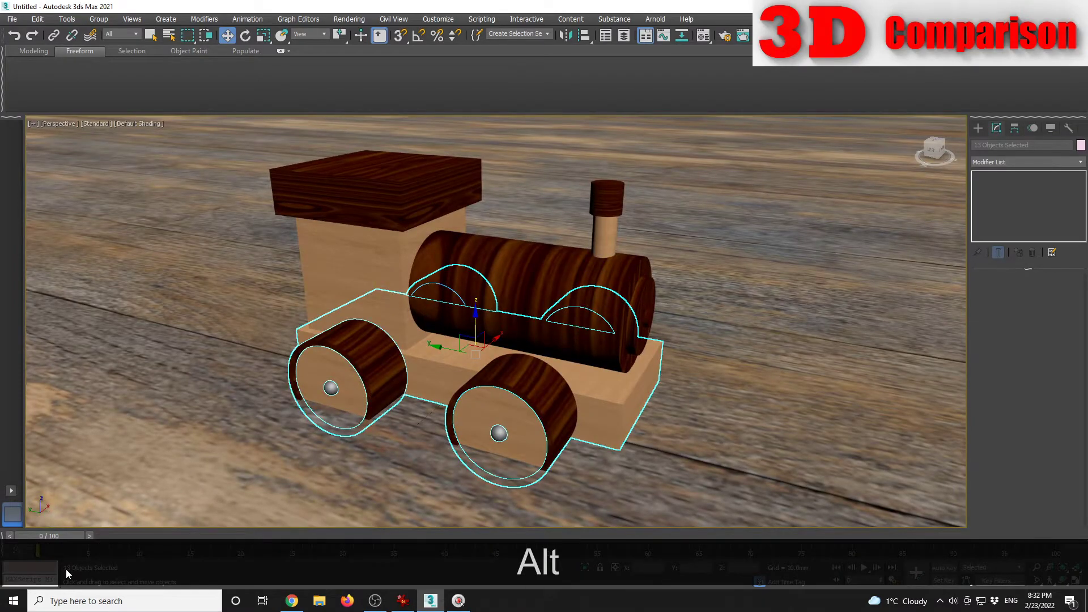
# Step: Isolate the selected base and wheels to inspect them from several angles, and end the isolation
pyautogui.rightClick(370, 377)
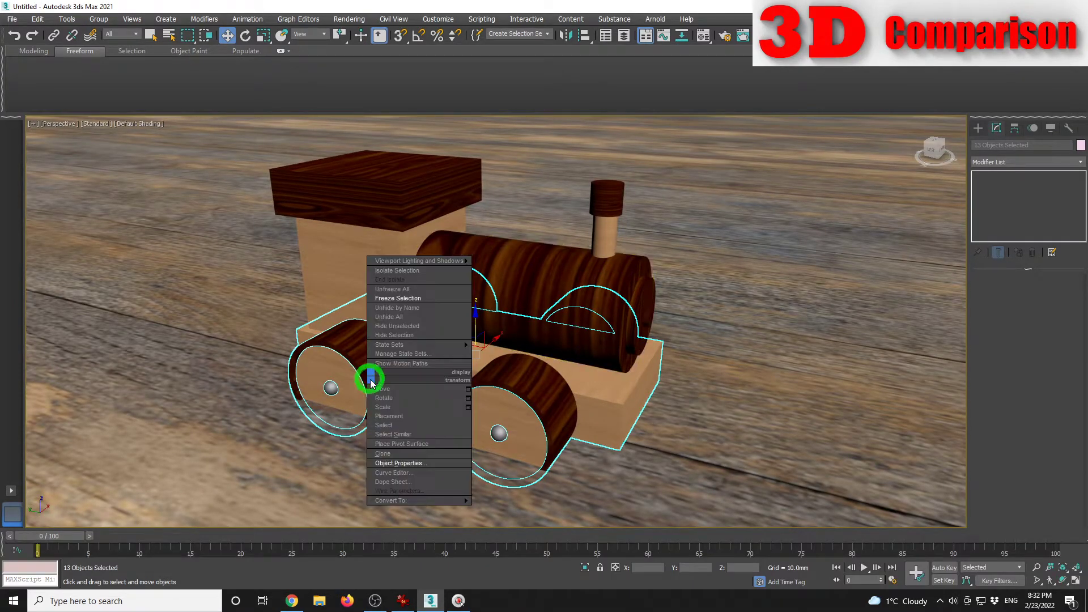
pyautogui.click(416, 275)
pyautogui.keyDown('alt'); pyautogui.moveTo(414, 269); pyautogui.dragTo(587, 305, button='middle'); pyautogui.keyUp('alt')
pyautogui.scroll(-3, 594, 315)
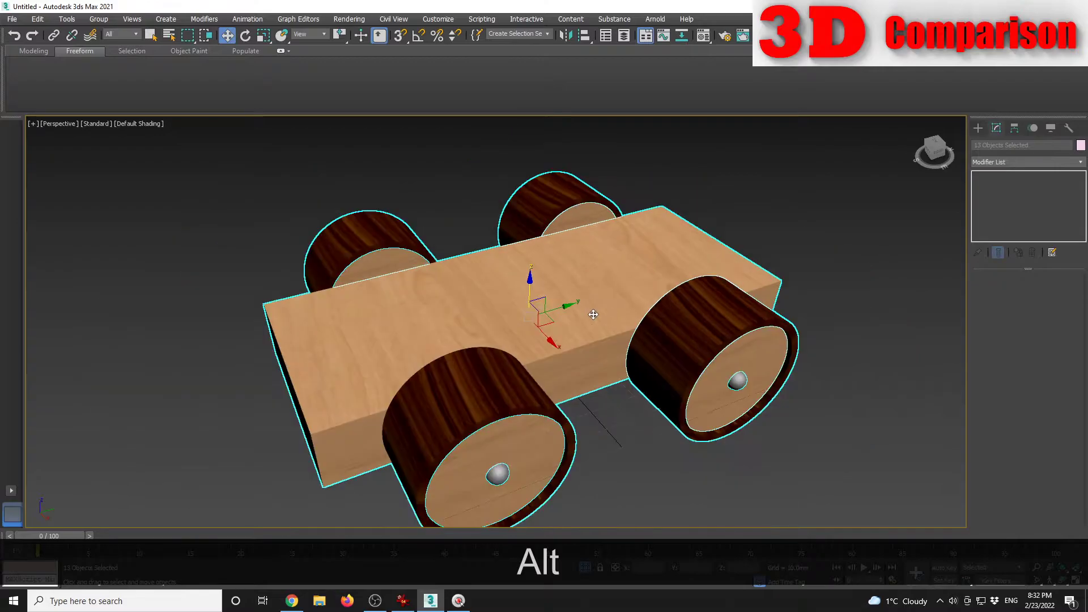
pyautogui.rightClick(608, 291)
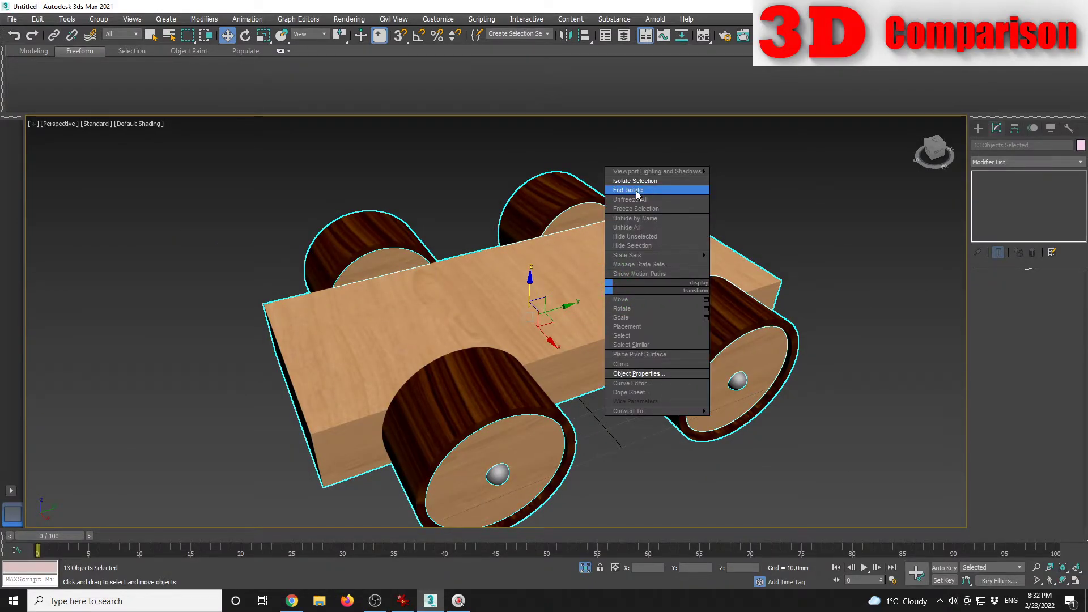
pyautogui.click(637, 194)
pyautogui.keyDown('alt'); pyautogui.moveTo(543, 337); pyautogui.dragTo(607, 401, button='middle'); pyautogui.keyUp('alt')
pyautogui.scroll(-2, 515, 374)
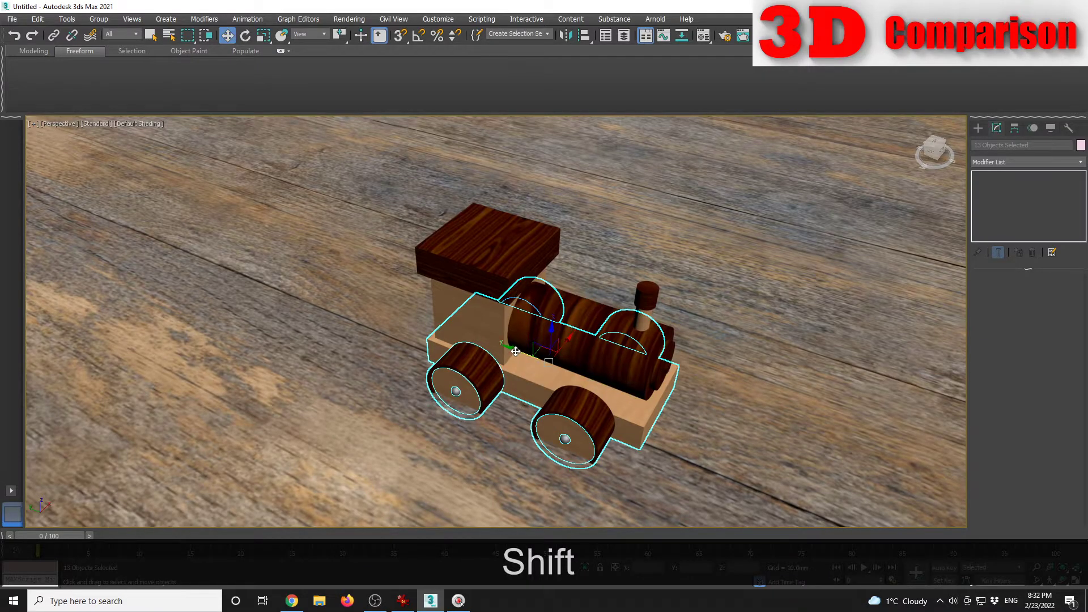
# Step: Clone the base and wheels behind the engine as one Copy and rename the new base block Wagon1
pyautogui.moveTo(515, 352)
pyautogui.keyDown('shift'); pyautogui.mouseDown()
pyautogui.moveTo(337, 258)
pyautogui.moveTo(313, 283)
pyautogui.moveTo(324, 289)
pyautogui.mouseUp(); pyautogui.keyUp('shift')
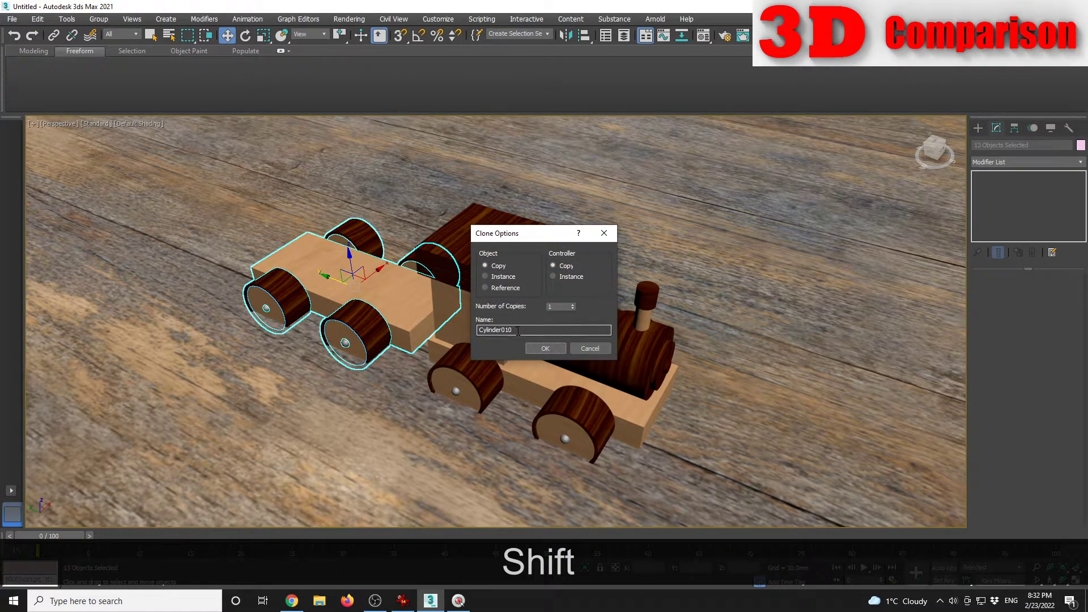
pyautogui.click(536, 347)
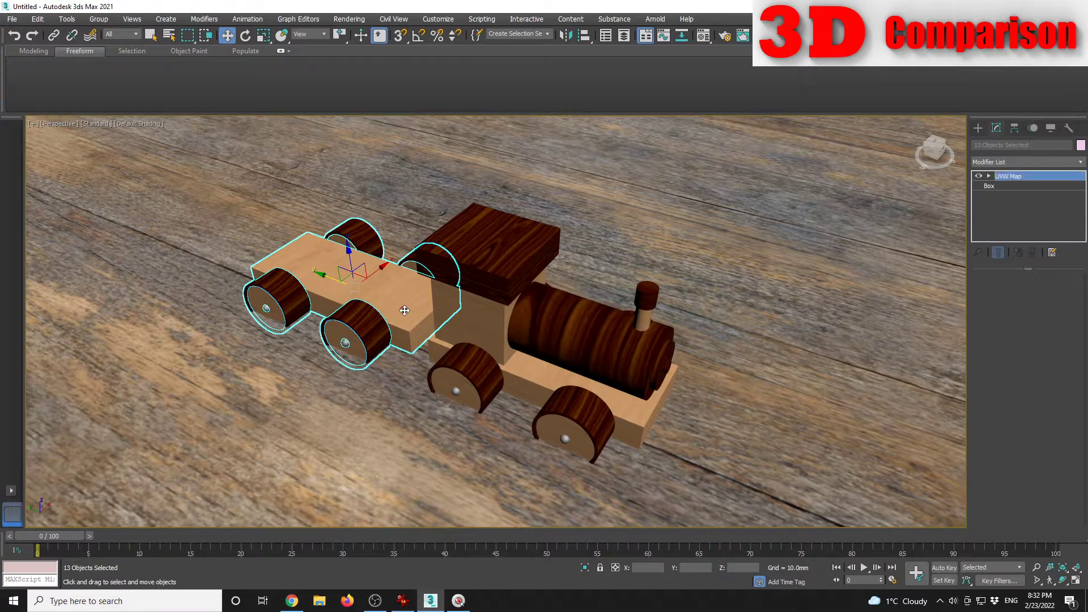
pyautogui.click(1013, 145)
pyautogui.write('Wagon1')
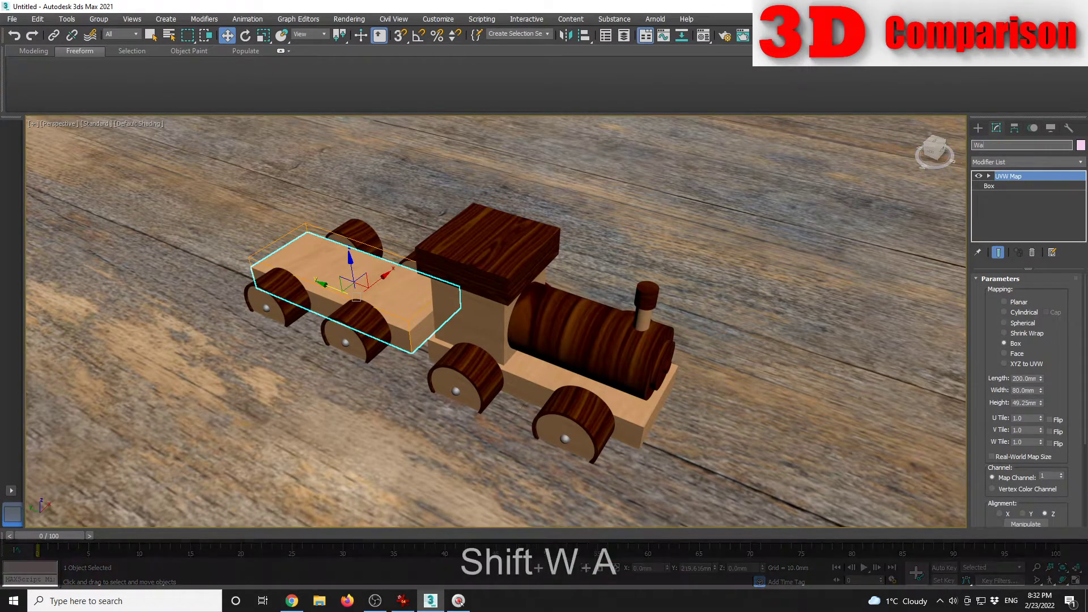
pyautogui.press('Return')
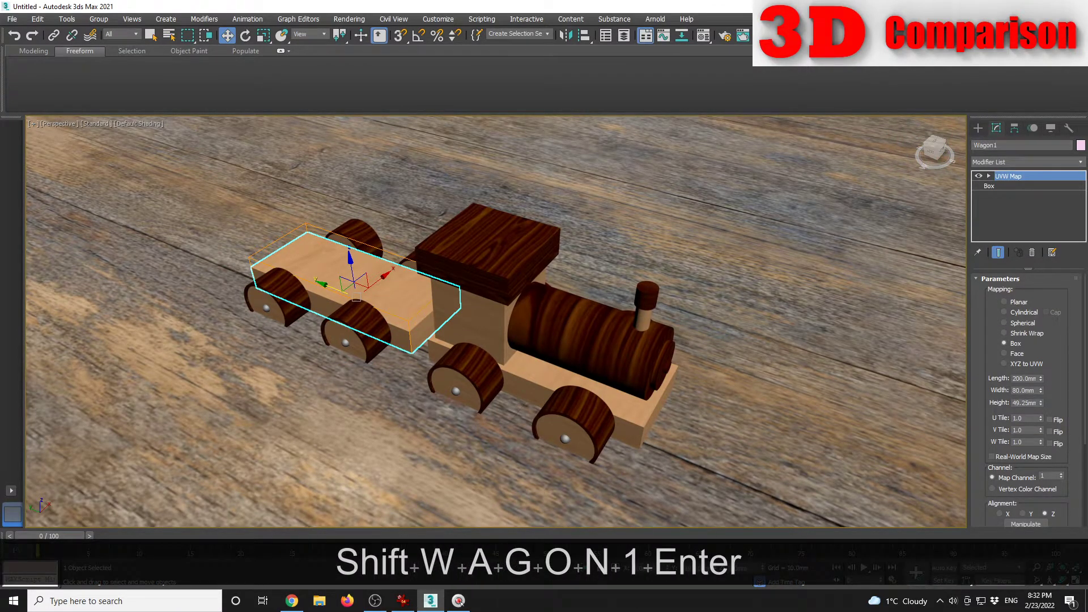
pyautogui.click(768, 222)
# Step: Check the wagon in the reference picture, clone the Wagon1 block upward and scale the copy into a smaller block
pyautogui.moveTo(476, 317); pyautogui.dragTo(604, 359, button='middle')
pyautogui.click(403, 601)
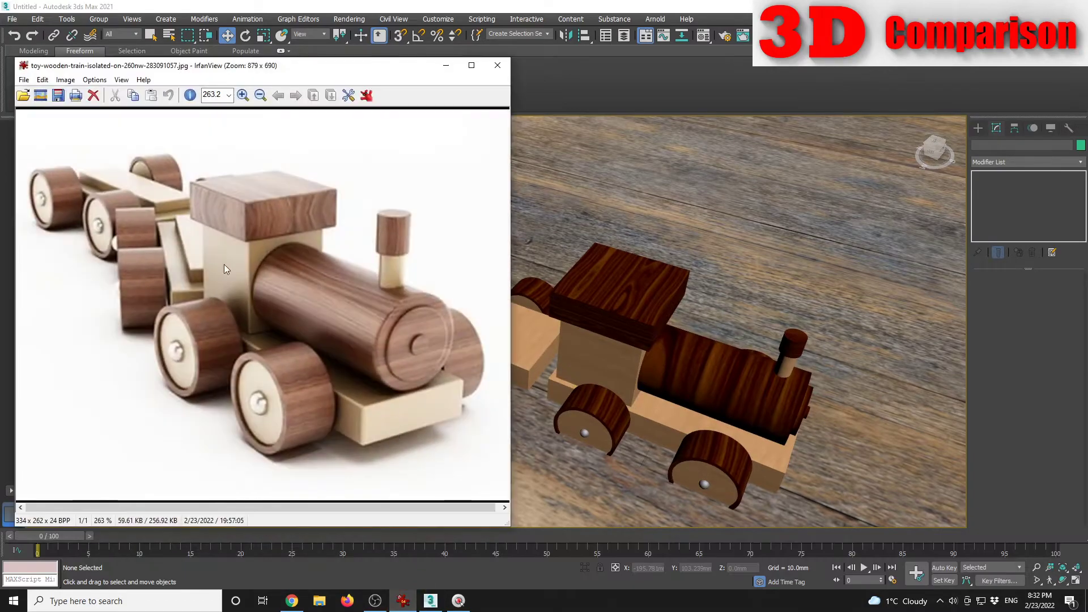
pyautogui.click(615, 189)
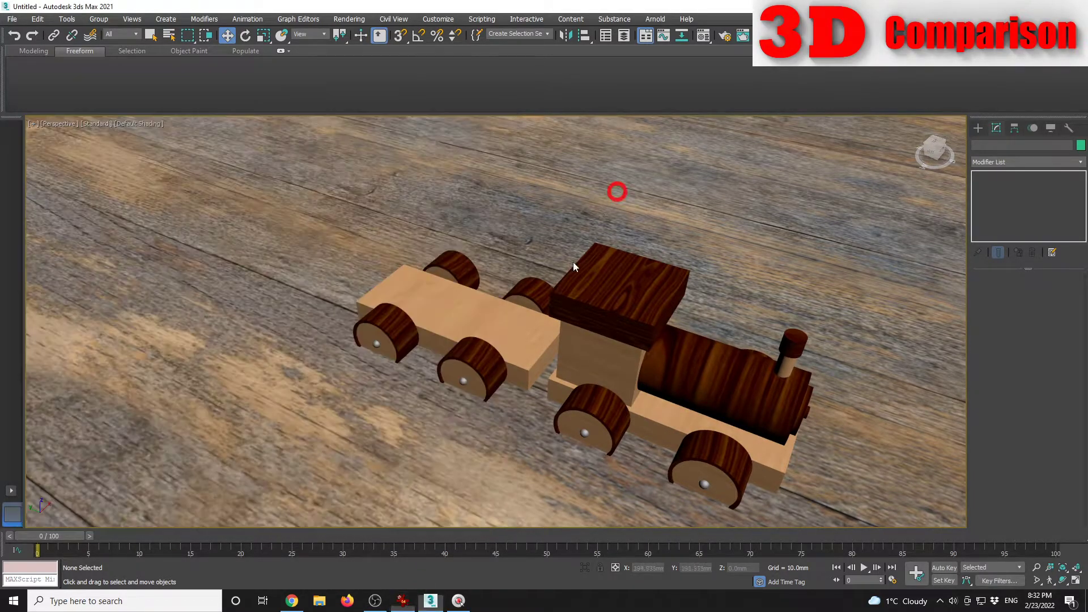
pyautogui.click(513, 323)
pyautogui.scroll(3, 483, 328)
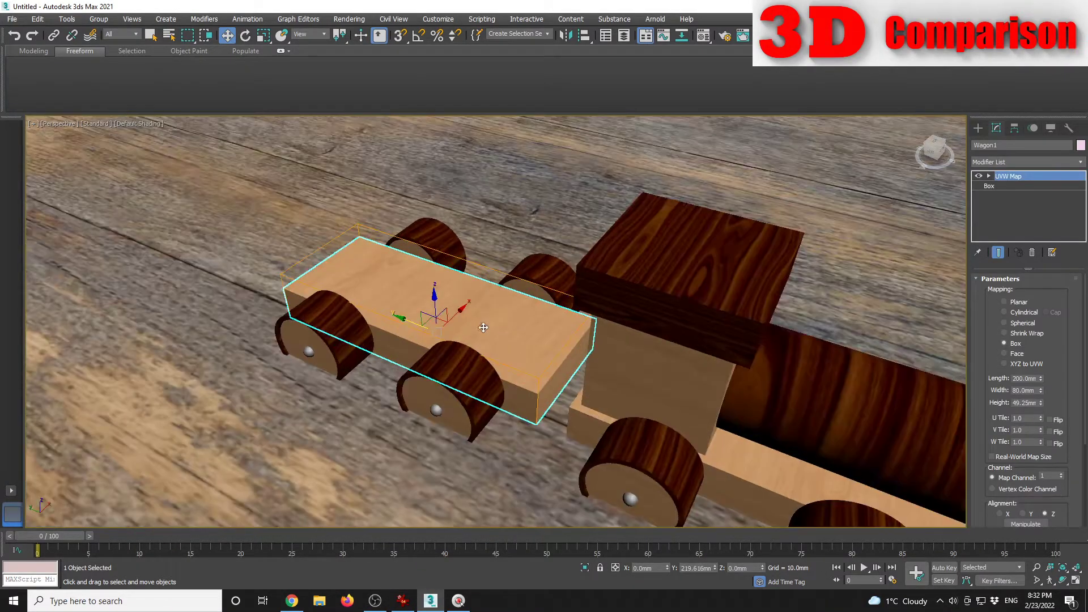
pyautogui.click(978, 128)
pyautogui.moveTo(436, 300)
pyautogui.keyDown('shift'); pyautogui.mouseDown()
pyautogui.moveTo(448, 267)
pyautogui.moveTo(456, 278)
pyautogui.moveTo(434, 279)
pyautogui.mouseUp(); pyautogui.keyUp('shift')
pyautogui.click(536, 348)
pyautogui.press('r')
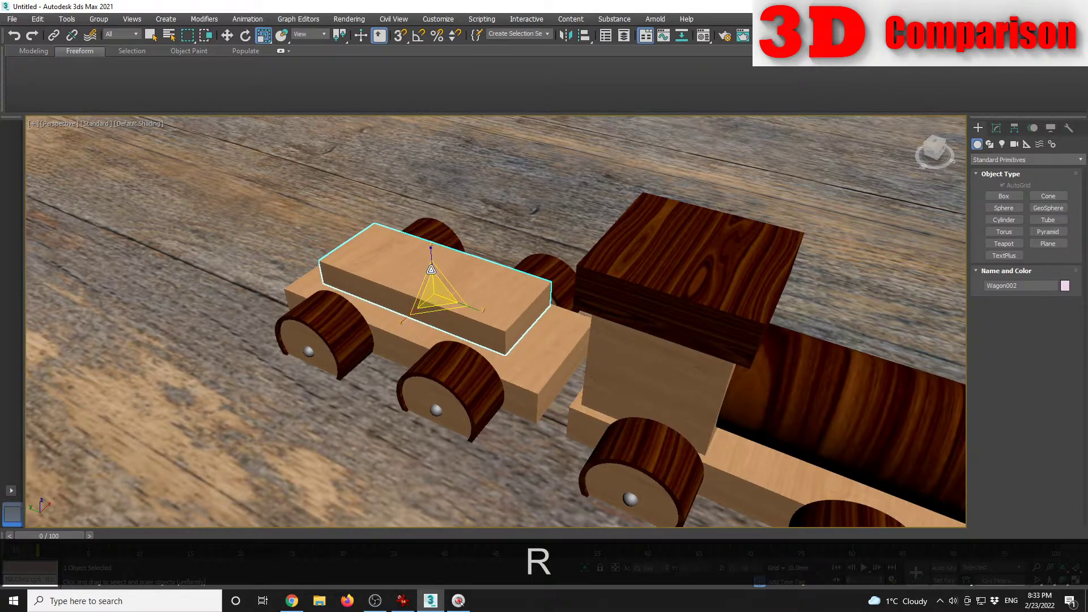
# Step: Lower the smaller block onto the wagon base, set its Z position to 25.0 mm and clear the selection
pyautogui.press('w')
pyautogui.moveTo(434, 266); pyautogui.dragTo(438, 275)
pyautogui.click(554, 214)
pyautogui.keyDown('alt'); pyautogui.moveTo(554, 213); pyautogui.dragTo(453, 351, button='middle'); pyautogui.keyUp('alt')
pyautogui.click(448, 362)
pyautogui.keyDown('alt'); pyautogui.moveTo(563, 444); pyautogui.dragTo(540, 423, button='middle'); pyautogui.keyUp('alt')
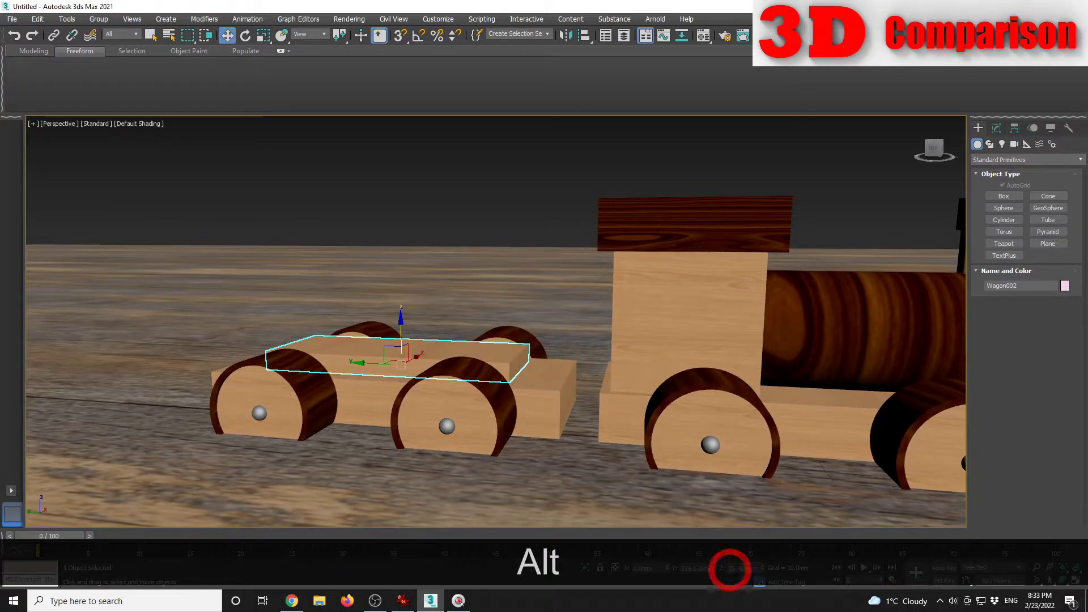
pyautogui.click(746, 568)
pyautogui.write('25.0mm')
pyautogui.press('Return')
pyautogui.keyDown('alt'); pyautogui.moveTo(488, 322); pyautogui.dragTo(665, 179, button='middle'); pyautogui.keyUp('alt')
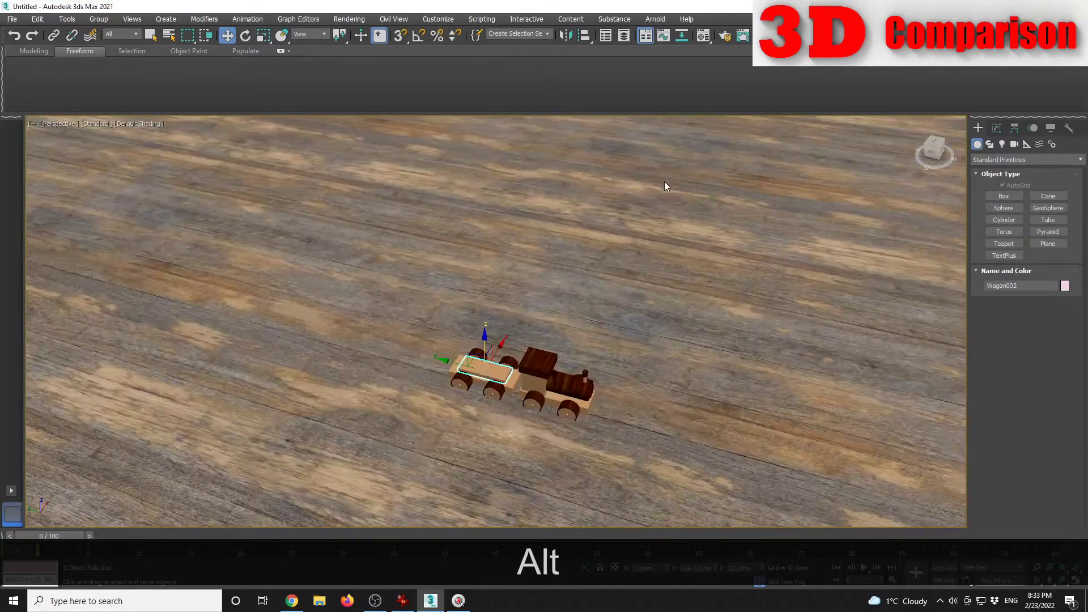
pyautogui.click(606, 355)
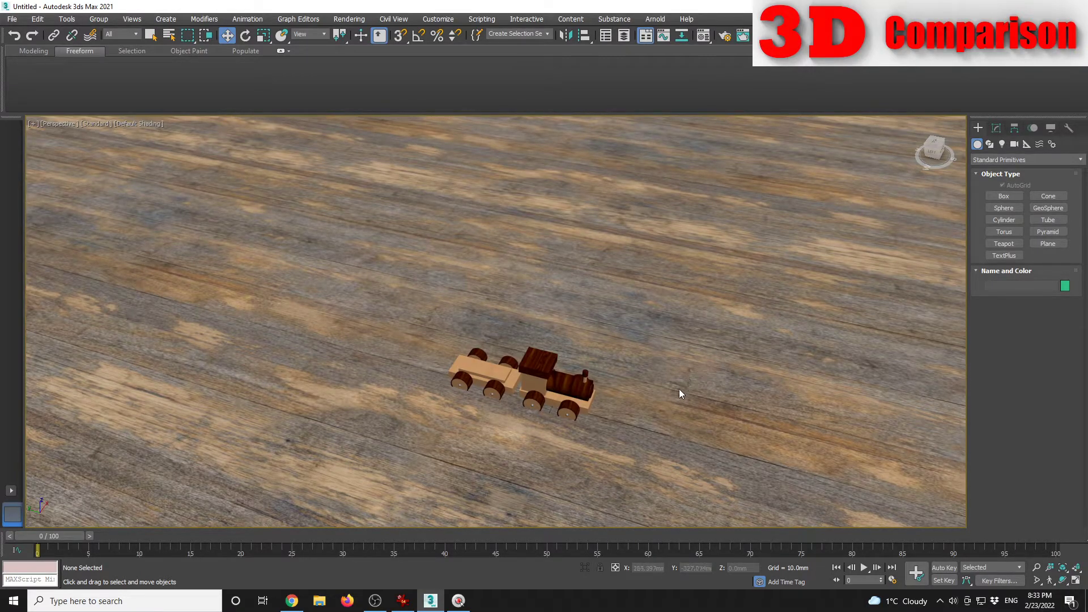
# Step: Configure the animation time to SMPTE display with an end time of 0:15:0
pyautogui.moveTo(50, 539)
pyautogui.mouseDown()
pyautogui.moveTo(1000, 519)
pyautogui.moveTo(901, 529)
pyautogui.moveTo(212, 525)
pyautogui.moveTo(50, 536)
pyautogui.moveTo(1023, 536)
pyautogui.moveTo(45, 537)
pyautogui.mouseUp()
pyautogui.press('w')
pyautogui.click(893, 581)
pyautogui.click(596, 196)
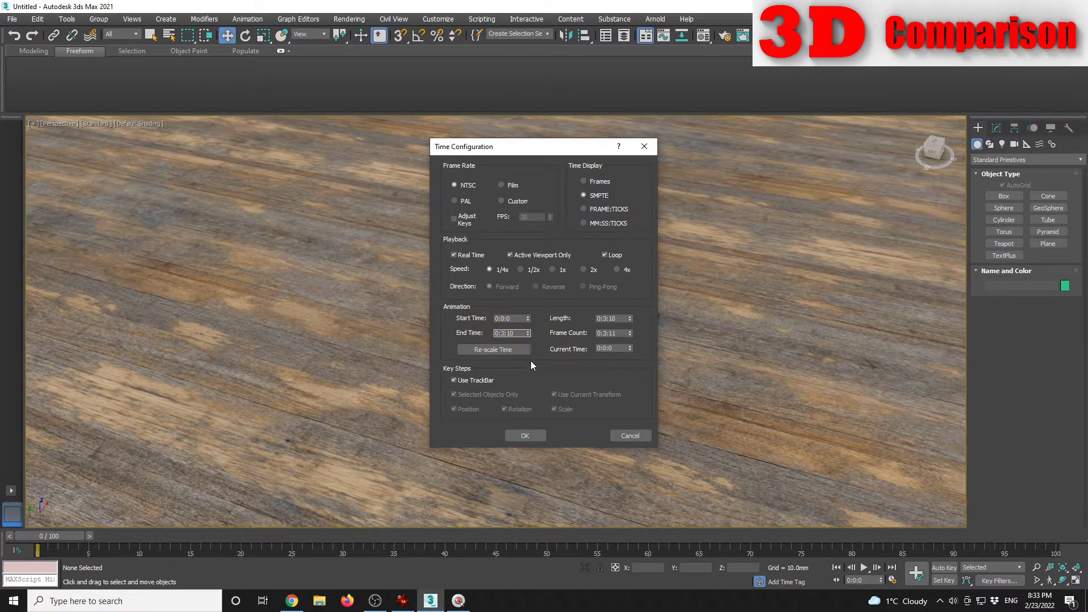
pyautogui.press('BackSpace')
pyautogui.write('15')
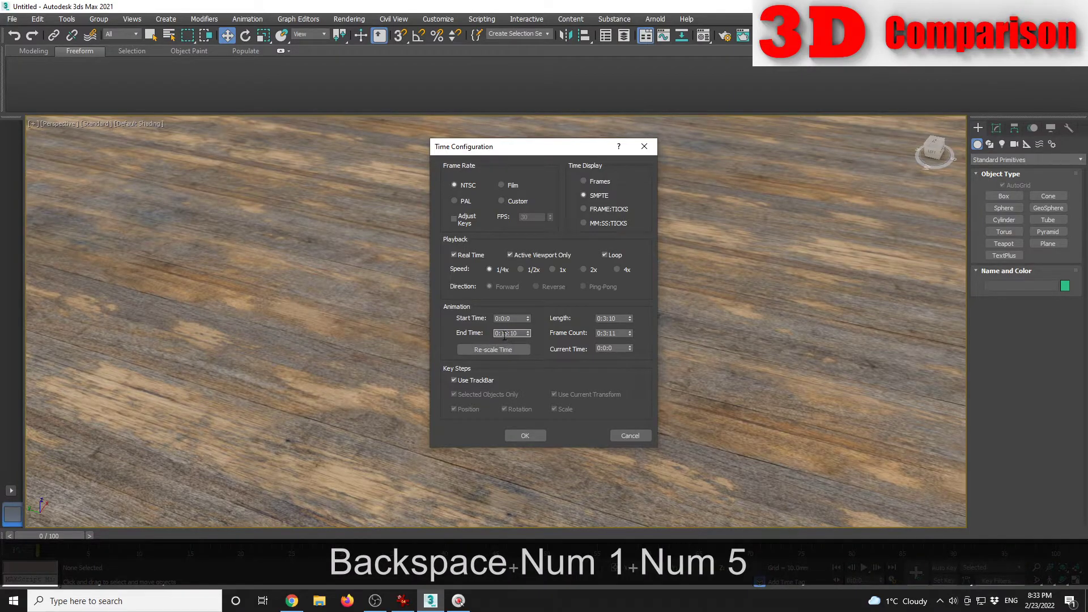
pyautogui.press('Left')
pyautogui.press('BackSpace')
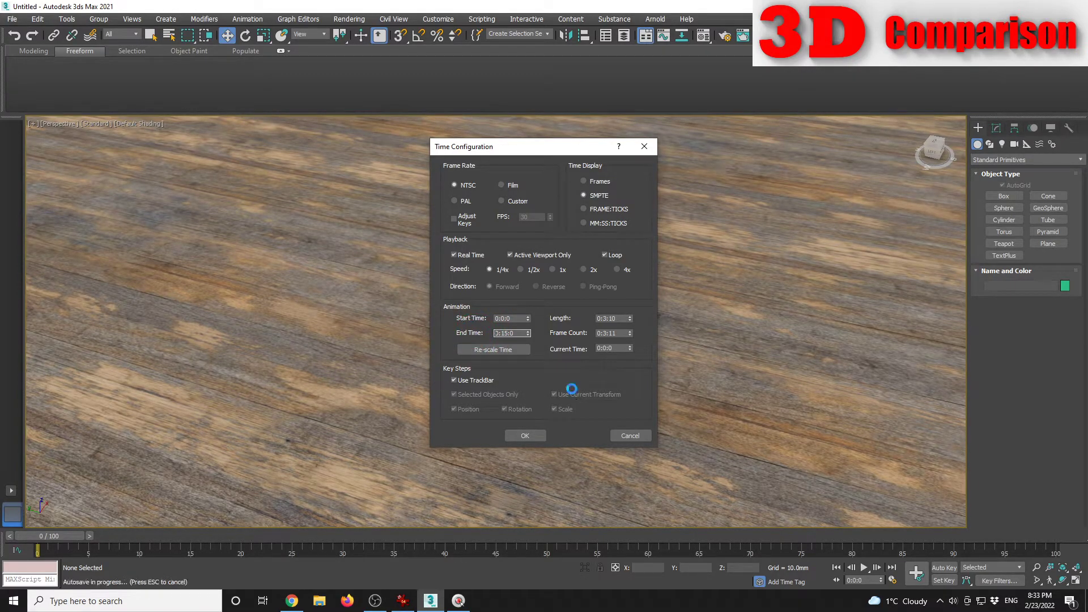
pyautogui.moveTo(459, 154); pyautogui.dragTo(618, 168)
pyautogui.click(682, 451)
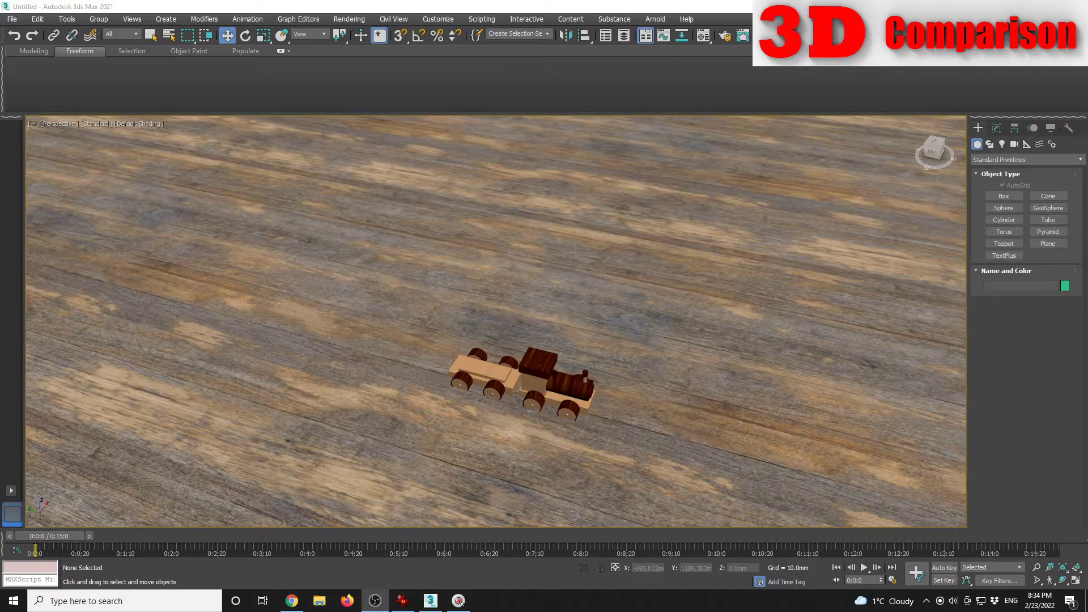
# Step: Switch to Google Chrome and open a new incognito window
pyautogui.click(408, 334)
pyautogui.moveTo(499, 434); pyautogui.dragTo(360, 219, button='middle')
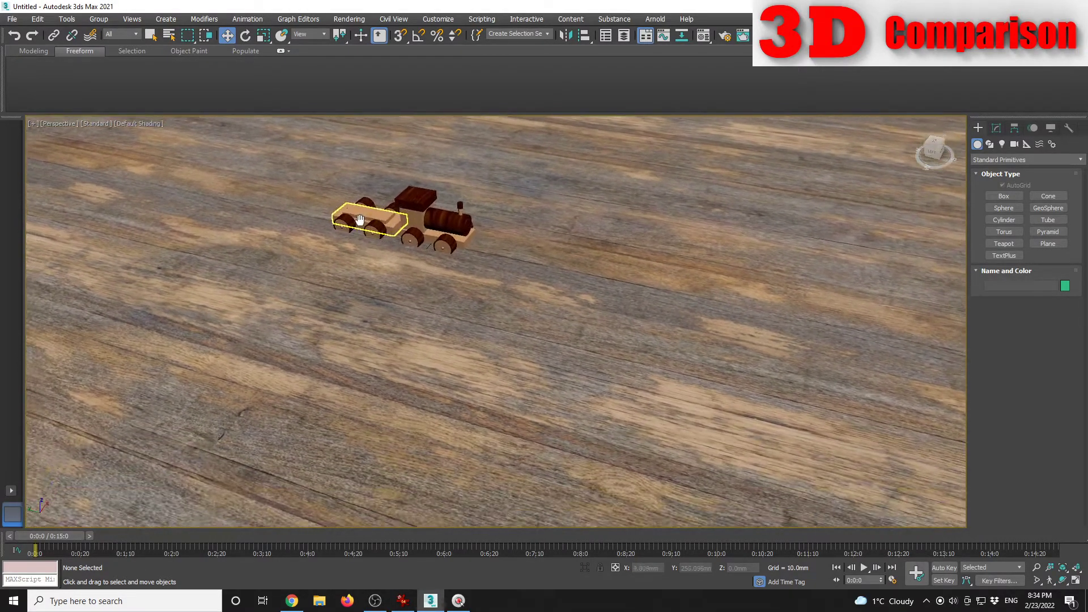
pyautogui.scroll(-2, 469, 321)
pyautogui.scroll(-2, 722, 348)
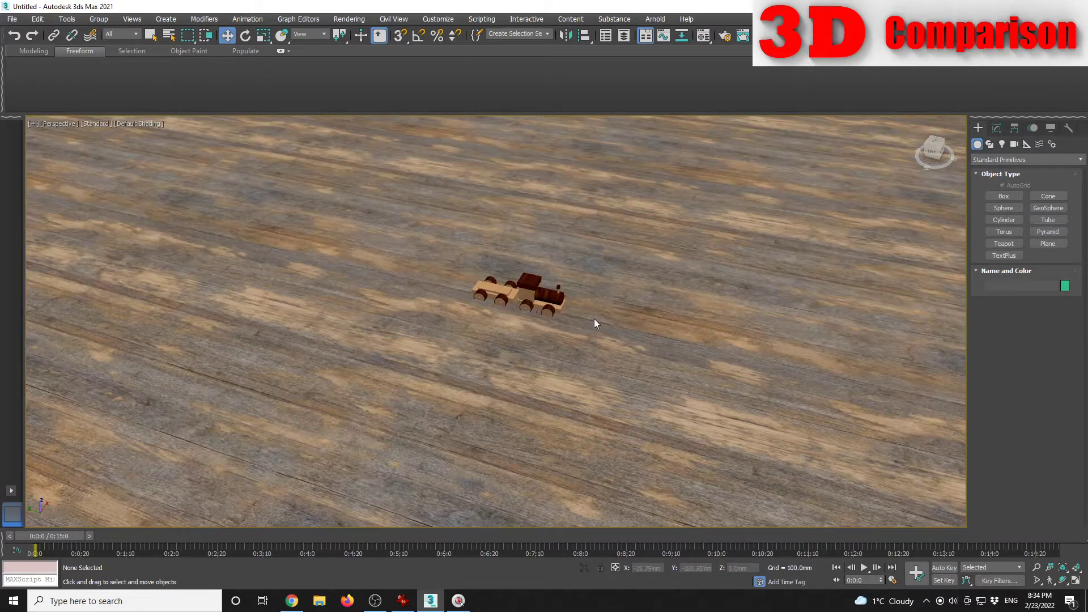
pyautogui.moveTo(293, 602)
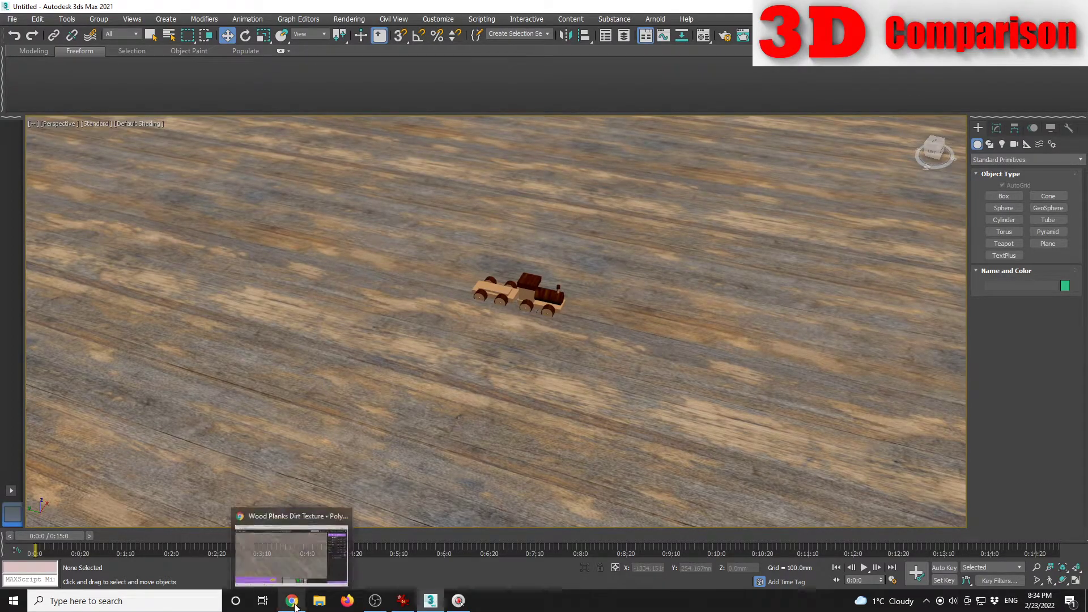
pyautogui.rightClick(293, 602)
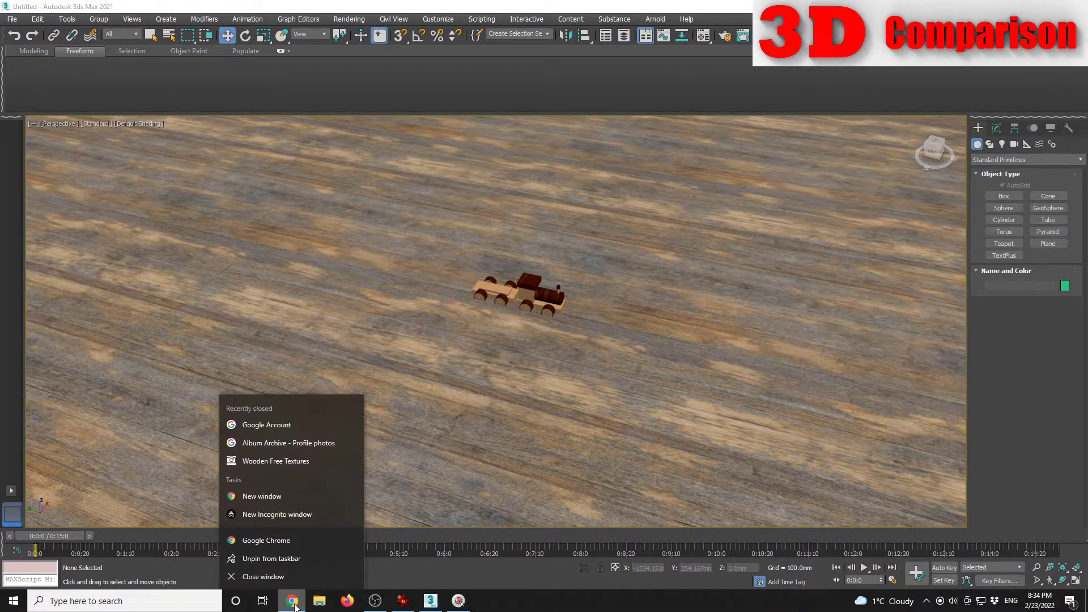
pyautogui.click(300, 516)
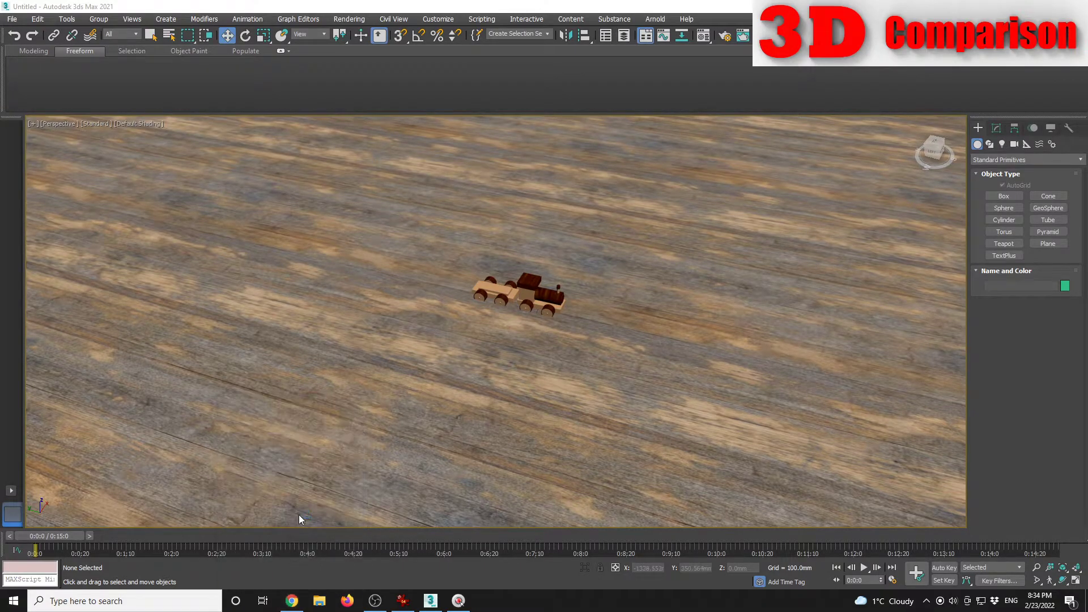
pyautogui.doubleClick(560, 193)
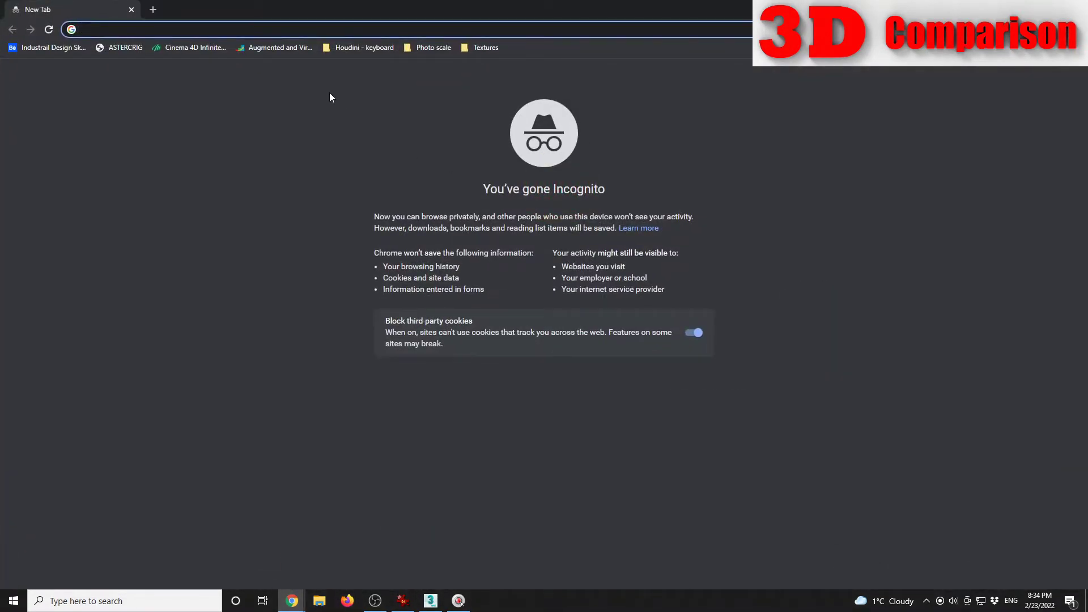
# Step: Open the Sketchfab website
pyautogui.write('slet')
pyautogui.press('BackSpace')
pyautogui.press('BackSpace')
pyautogui.press('BackSpace')
pyautogui.write('ket')
pyautogui.press('Return')
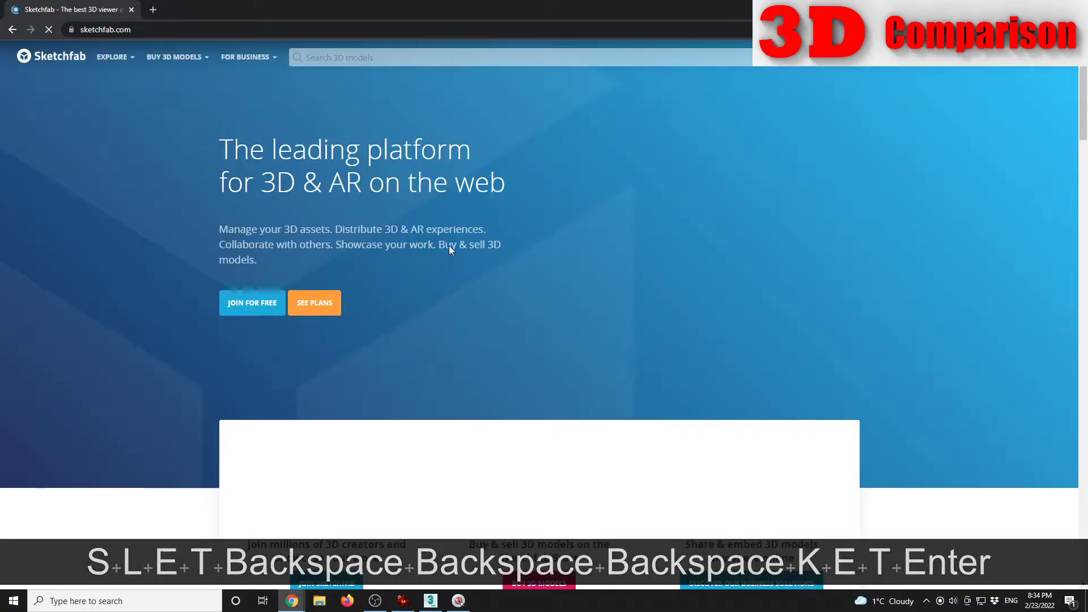
# Step: Search the Sketchfab model library for "wooden train"
pyautogui.click(386, 61)
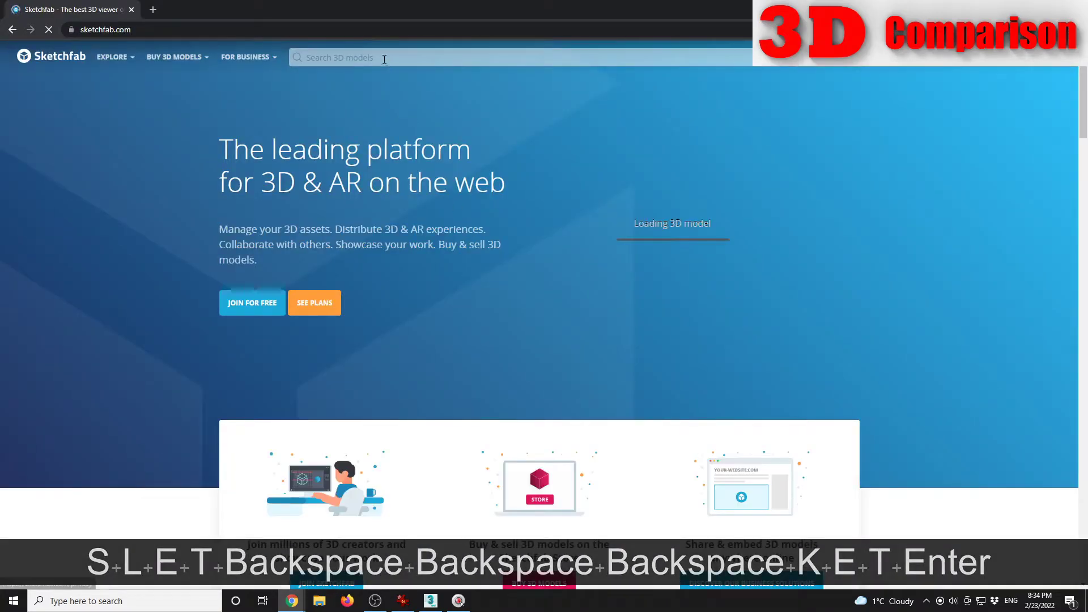
pyautogui.write('t')
pyautogui.press('BackSpace')
pyautogui.press('BackSpace')
pyautogui.write('wo')
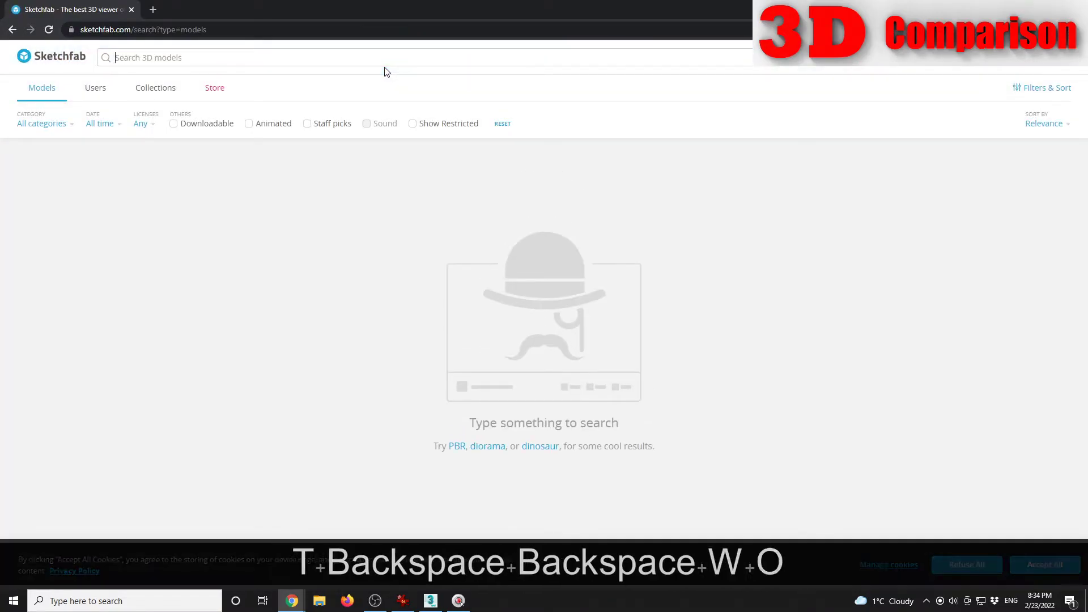
pyautogui.write('den train')
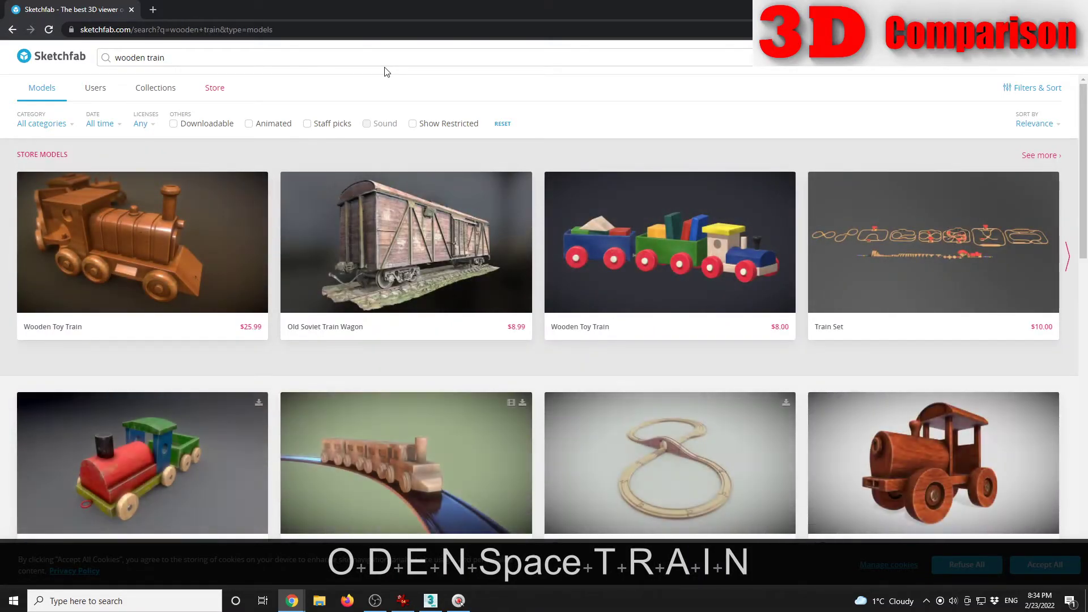
# Step: Limit the results to animated models and change the search term to "wood train"
pyautogui.click(249, 124)
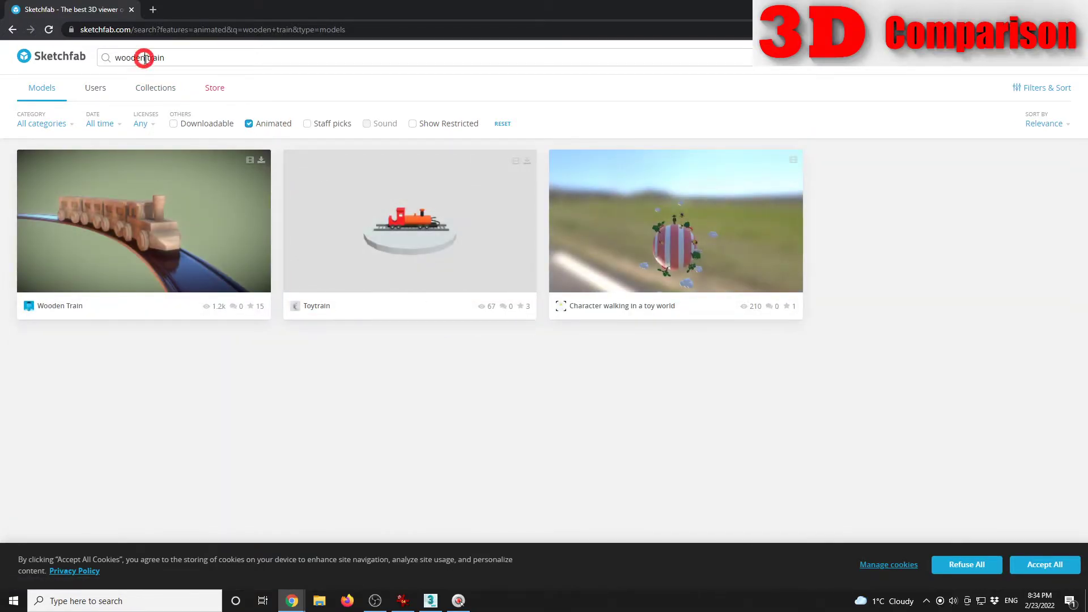
pyautogui.press('BackSpace')
pyautogui.press('BackSpace')
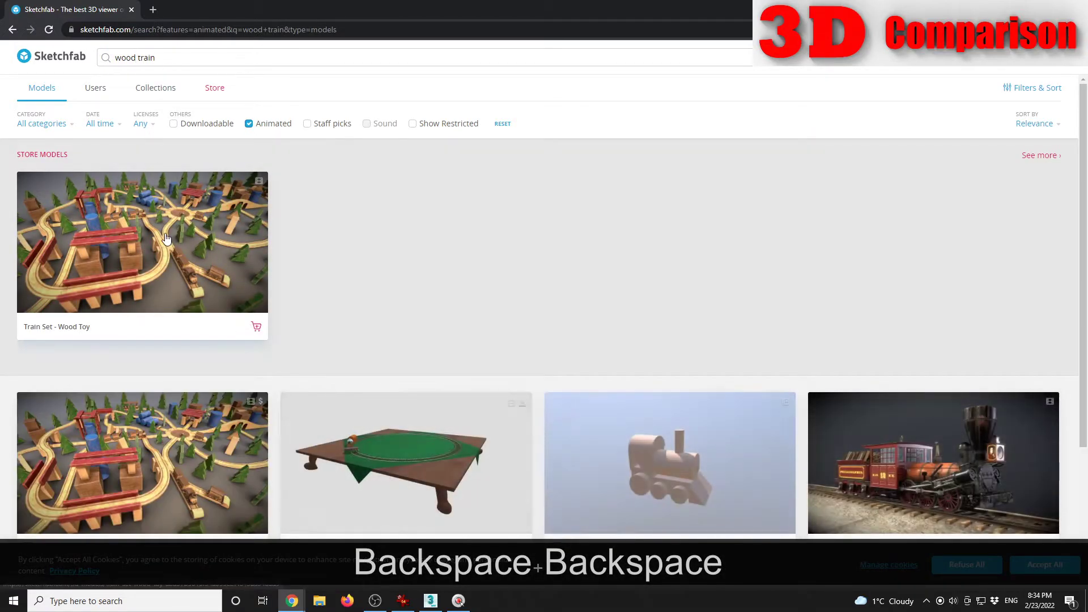
# Step: Open the "Train Set - Wood Toy" model page and review its description, formats and geometry details
pyautogui.click(73, 330)
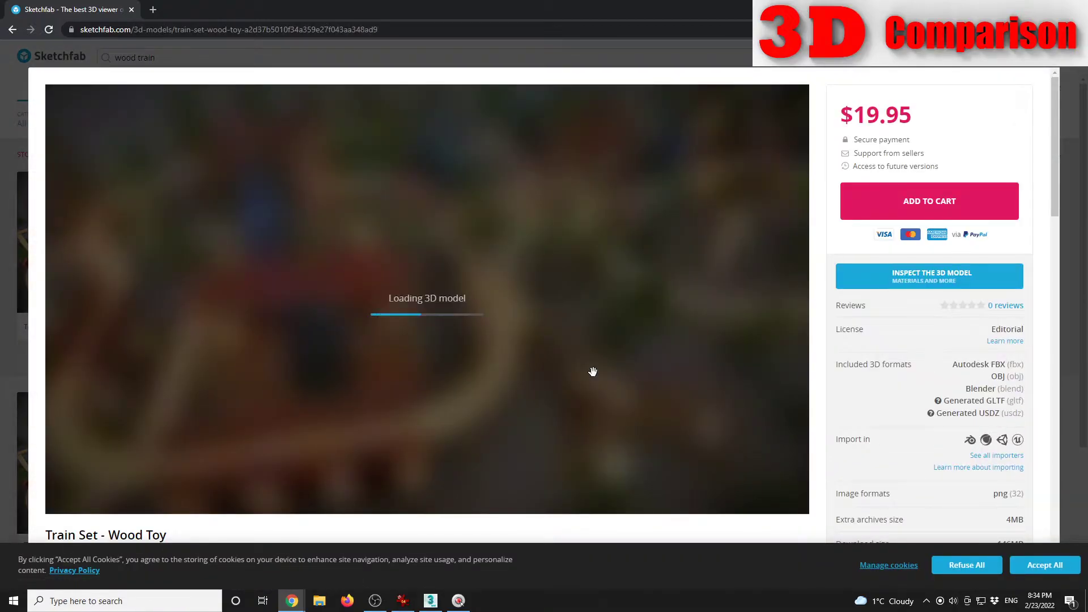
pyautogui.scroll(-2, 1036, 483)
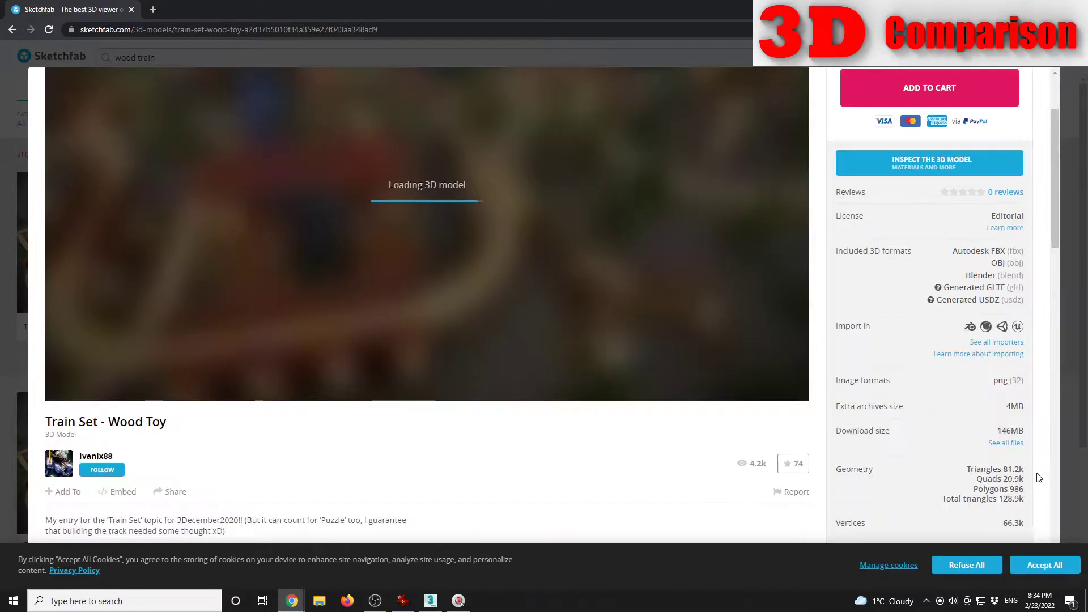
pyautogui.scroll(-1, 724, 478)
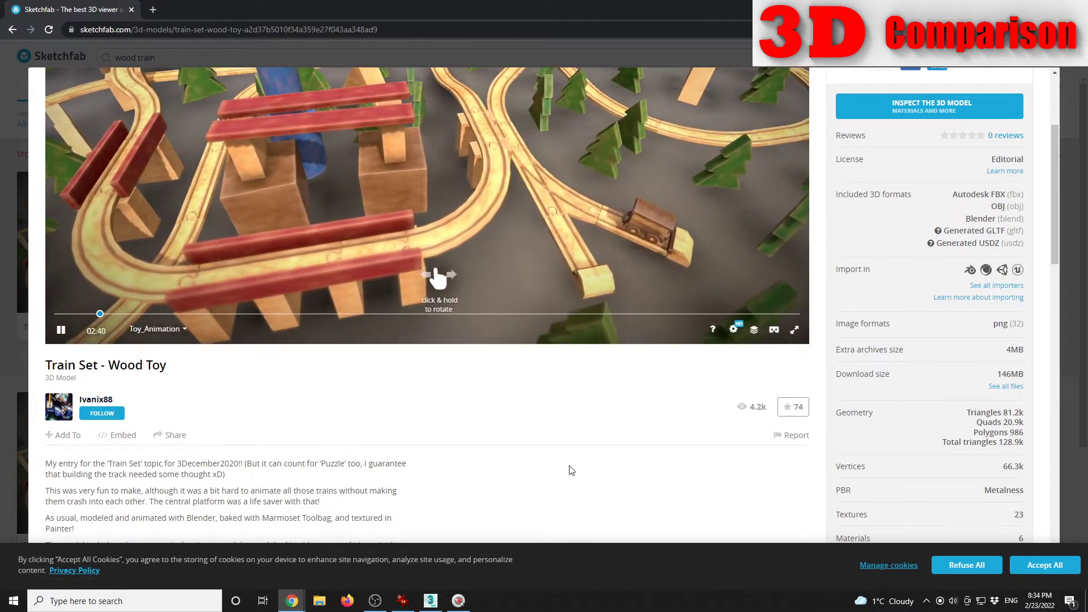
# Step: Examine the animated train set's track layout from several angles, jump through the animation and pause playback
pyautogui.scroll(3, 651, 491)
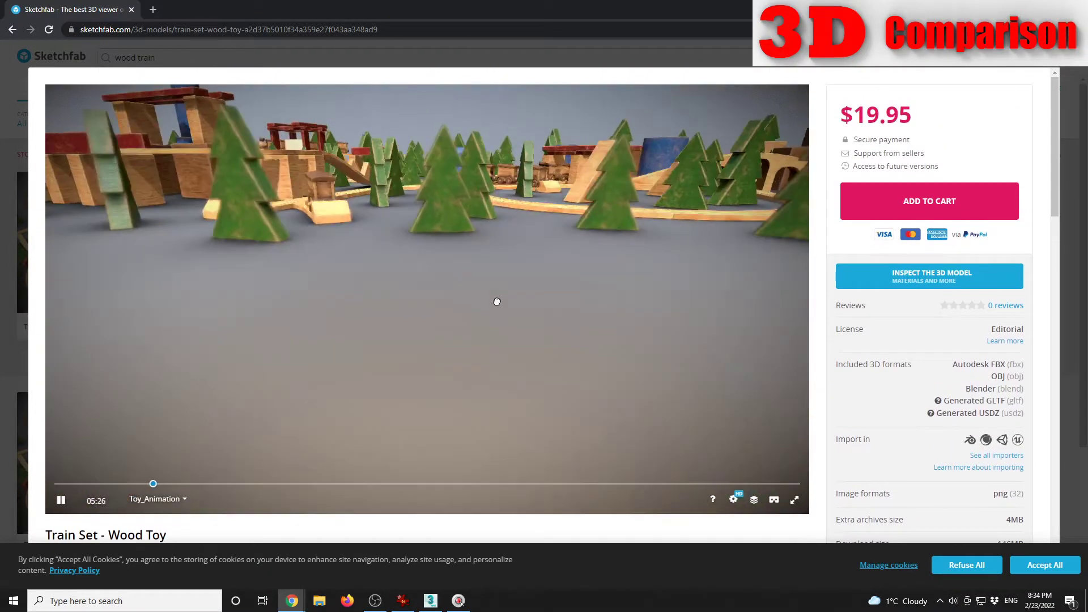
pyautogui.moveTo(497, 301); pyautogui.dragTo(606, 308)
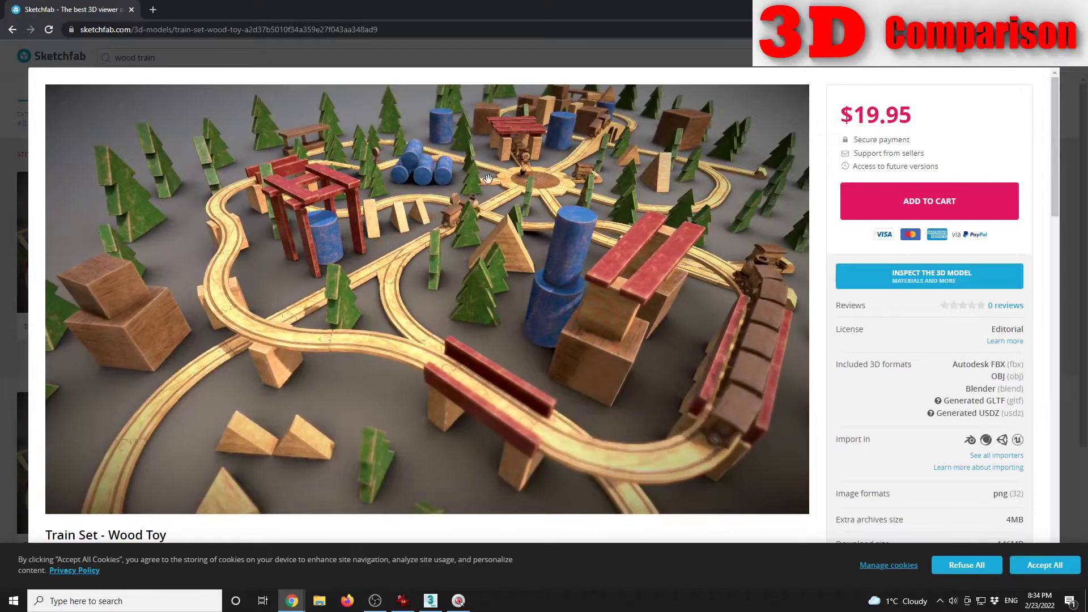
pyautogui.moveTo(661, 269); pyautogui.dragTo(573, 346, button='right')
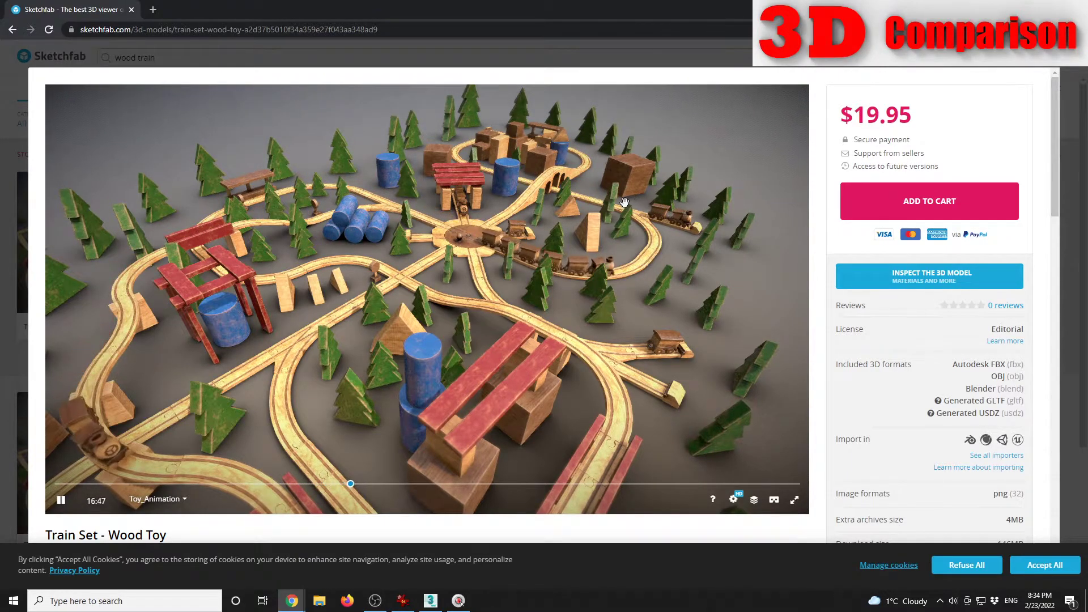
pyautogui.moveTo(378, 484); pyautogui.dragTo(809, 486)
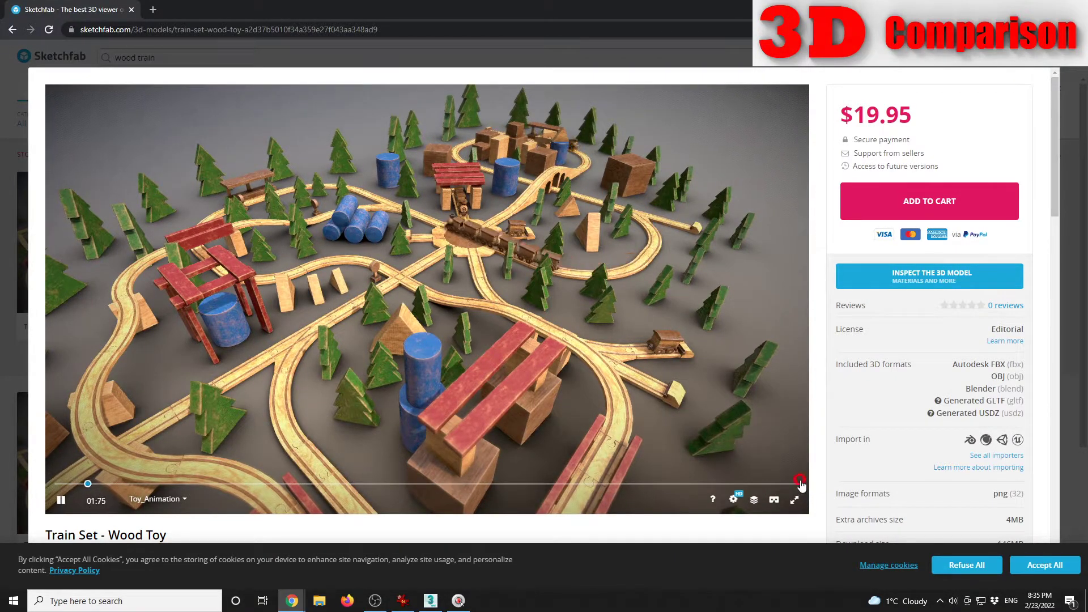
pyautogui.moveTo(651, 306); pyautogui.dragTo(528, 319)
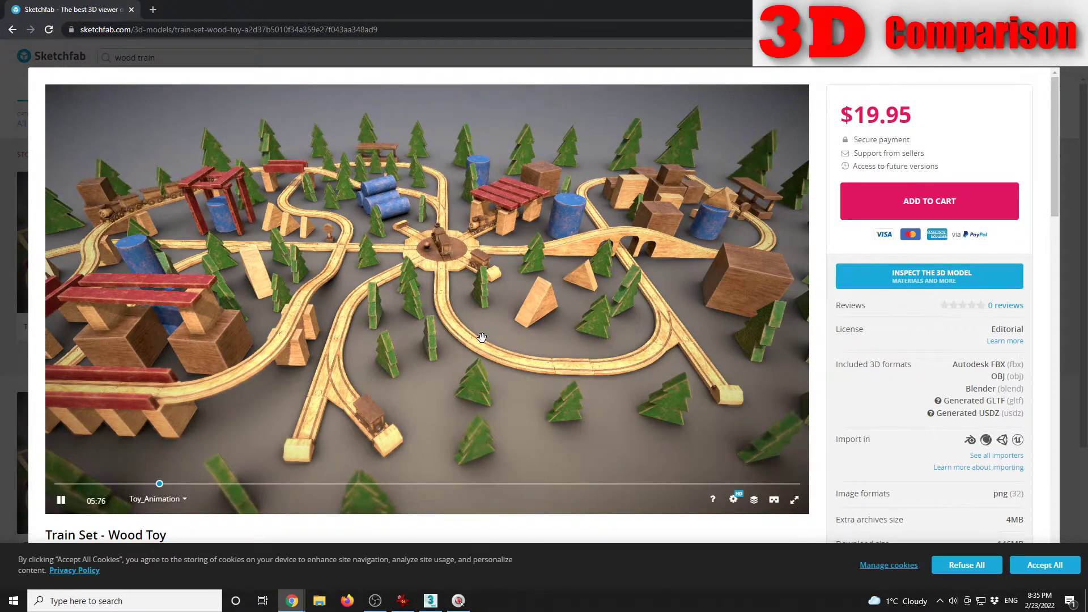
pyautogui.click(61, 500)
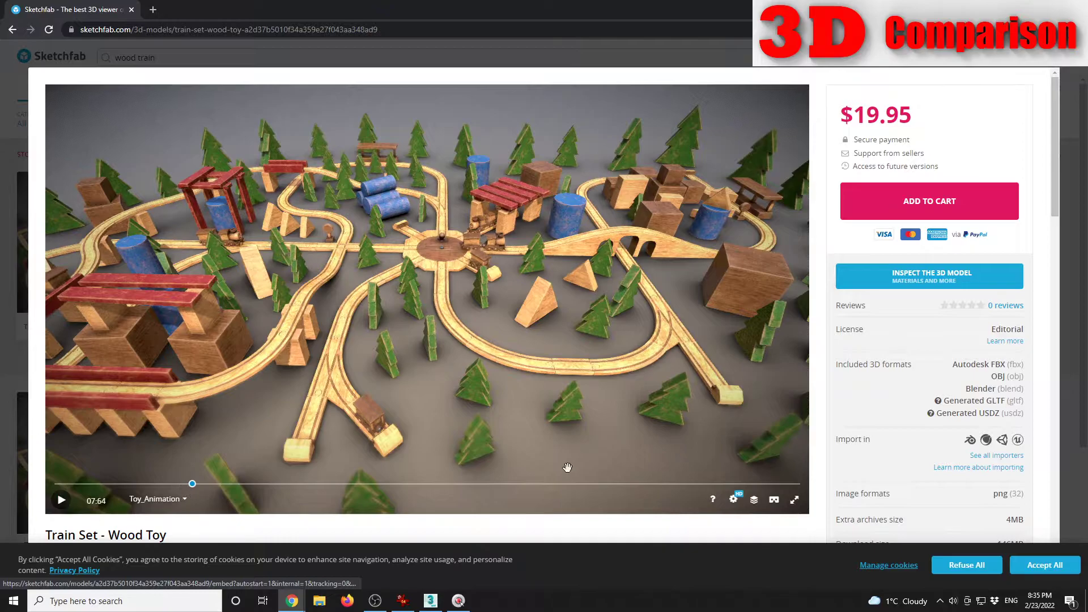
pyautogui.moveTo(561, 369); pyautogui.dragTo(587, 389, button='right')
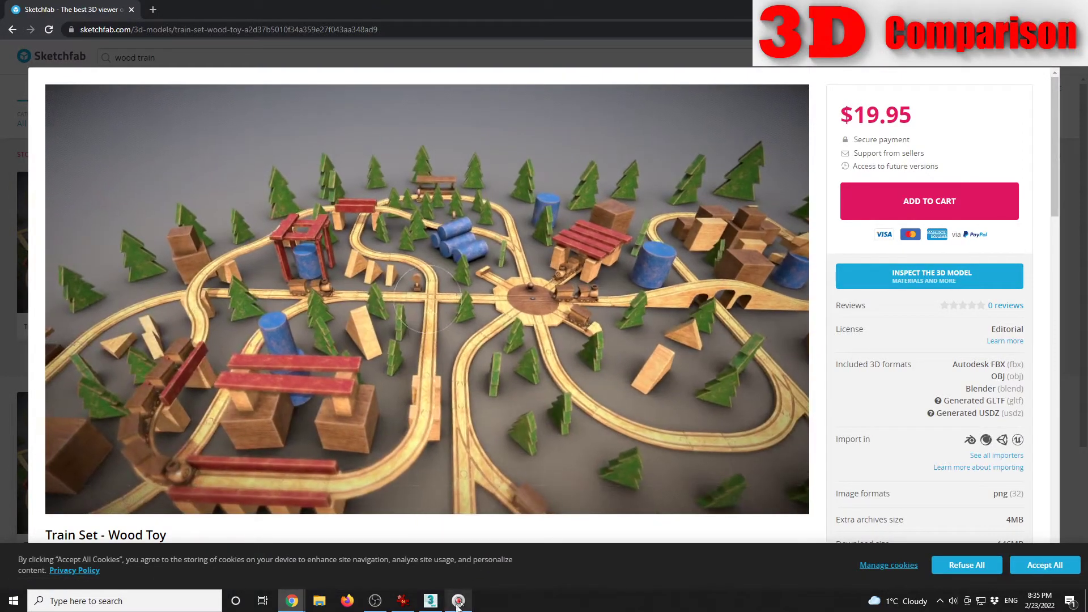
# Step: Switch to 3ds Max and start a spline Line with Corner as initial type and Bezier as drag type
pyautogui.click(430, 601)
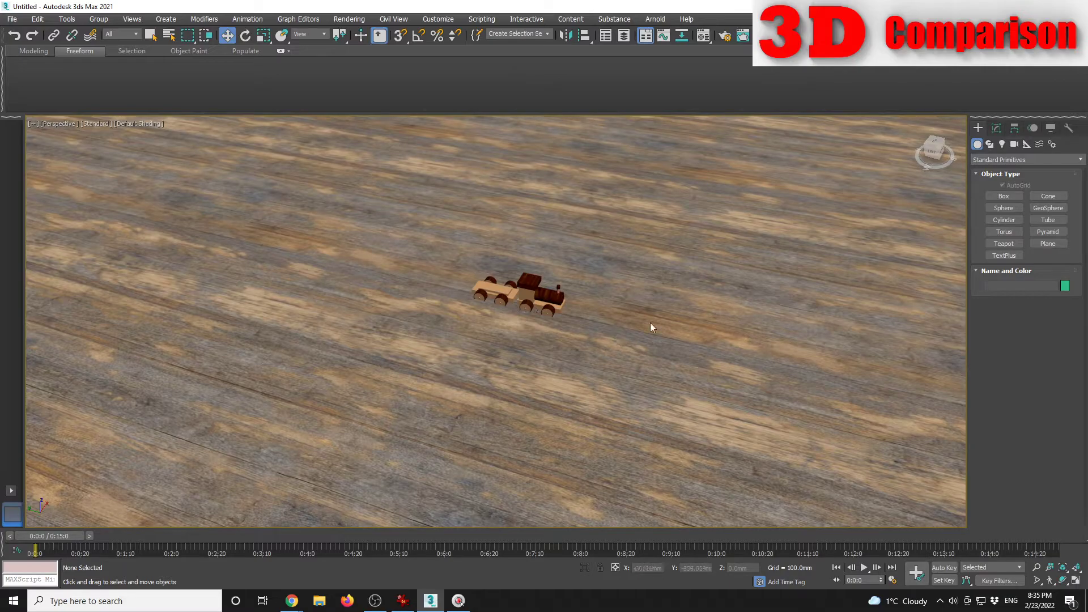
pyautogui.click(989, 144)
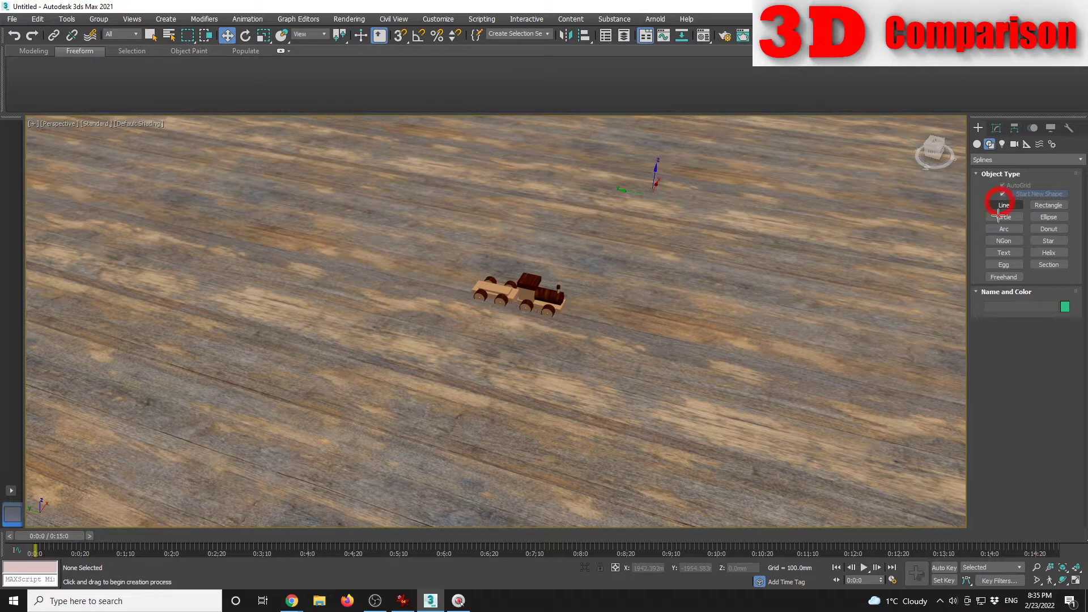
pyautogui.click(1002, 206)
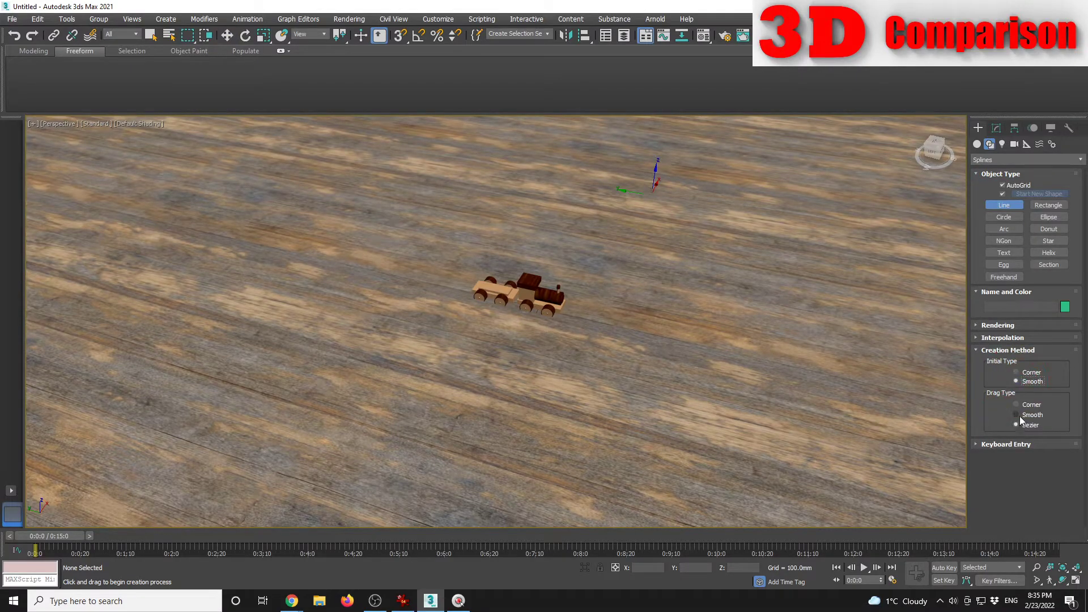
pyautogui.moveTo(645, 348); pyautogui.dragTo(545, 335, button='middle')
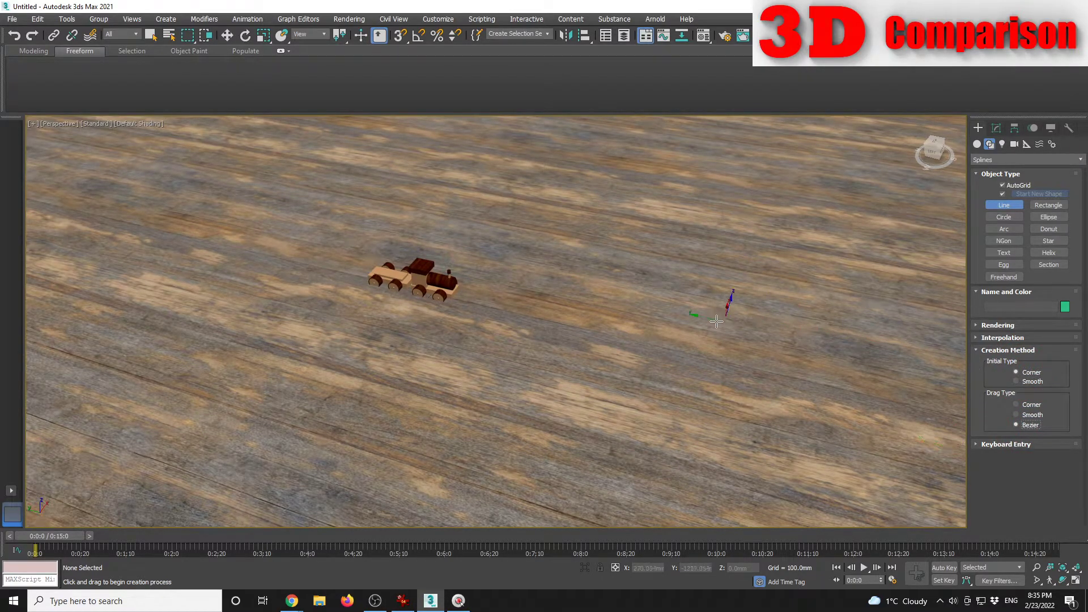
# Step: Try to draw a winding track line around the train with mixed curved and corner points, returning to its start point
pyautogui.click(517, 313)
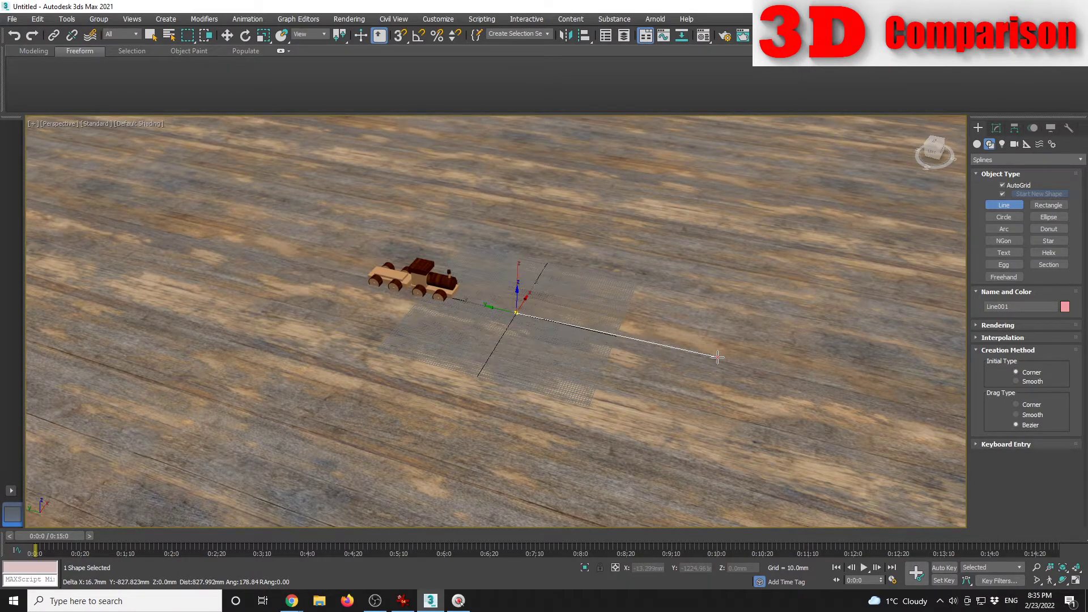
pyautogui.moveTo(718, 357); pyautogui.dragTo(741, 348)
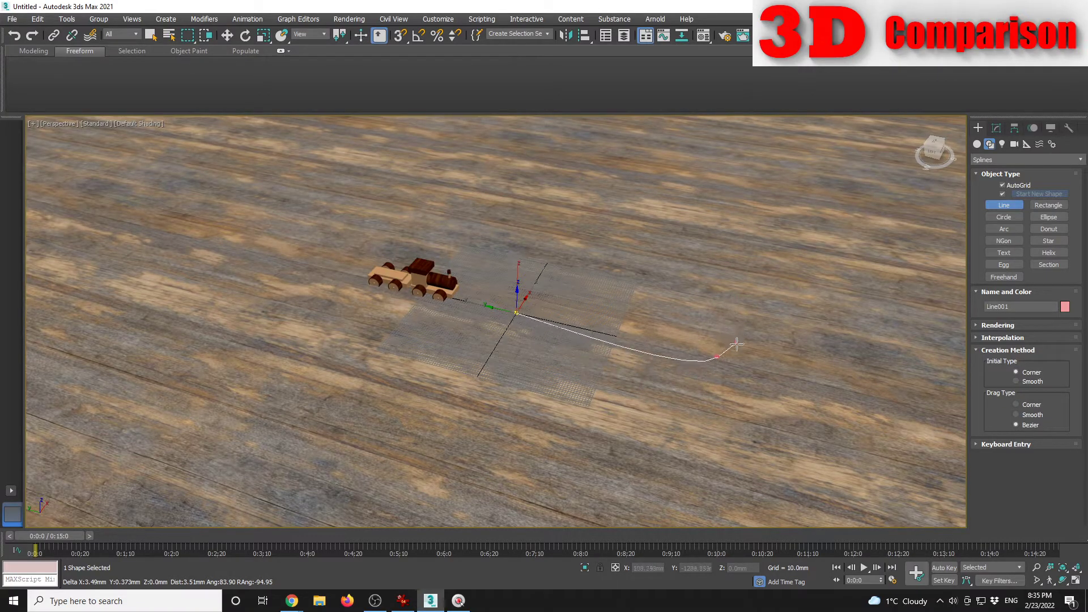
pyautogui.moveTo(701, 310); pyautogui.dragTo(750, 315)
pyautogui.click(466, 132)
pyautogui.click(247, 134)
pyautogui.click(136, 245)
pyautogui.click(200, 421)
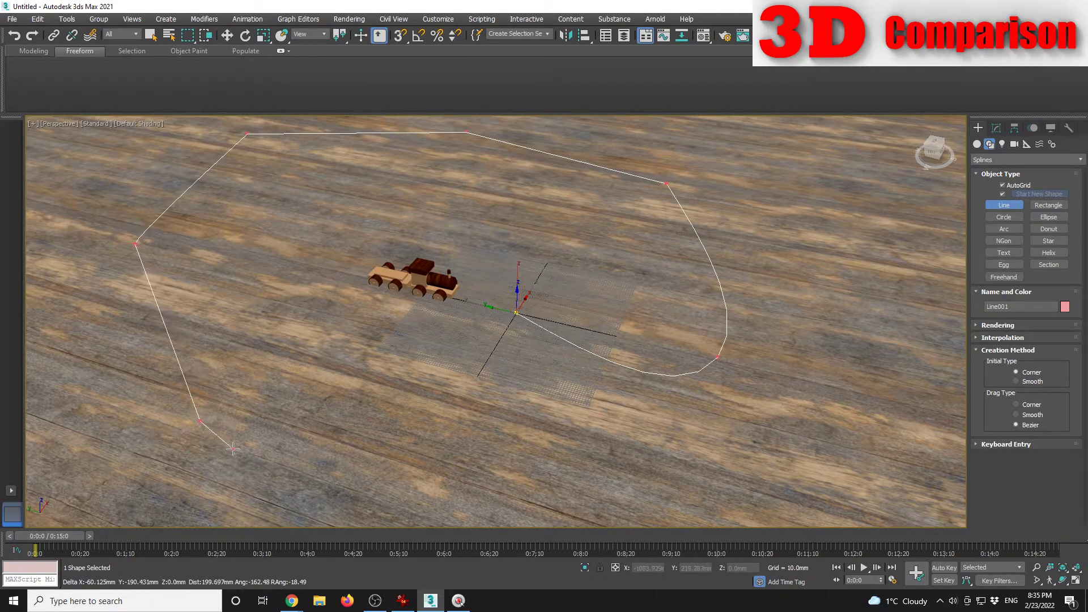
pyautogui.moveTo(426, 495); pyautogui.dragTo(498, 503)
pyautogui.moveTo(680, 497); pyautogui.dragTo(682, 493)
pyautogui.moveTo(770, 462); pyautogui.dragTo(811, 441)
pyautogui.moveTo(841, 402); pyautogui.dragTo(822, 342)
pyautogui.click(748, 387)
pyautogui.click(620, 435)
pyautogui.click(519, 418)
pyautogui.click(448, 384)
pyautogui.click(444, 347)
pyautogui.click(515, 311)
pyautogui.click(519, 309)
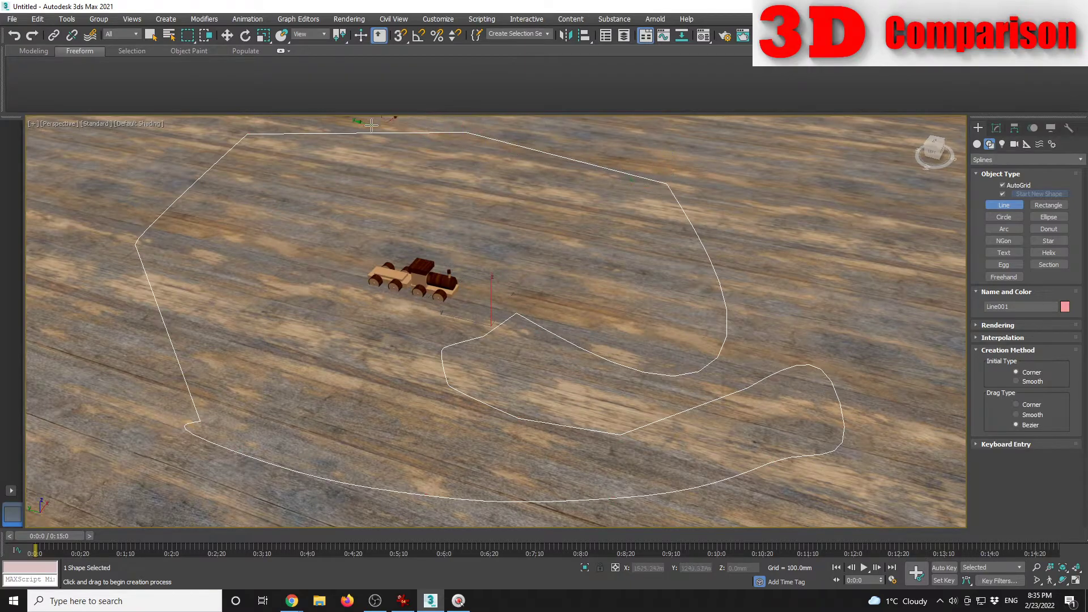
# Step: Try converting two corner vertices on the track line's far side to Smooth, and delete the whole line
pyautogui.click(996, 128)
pyautogui.click(1014, 308)
pyautogui.click(673, 191)
pyautogui.rightClick(668, 185)
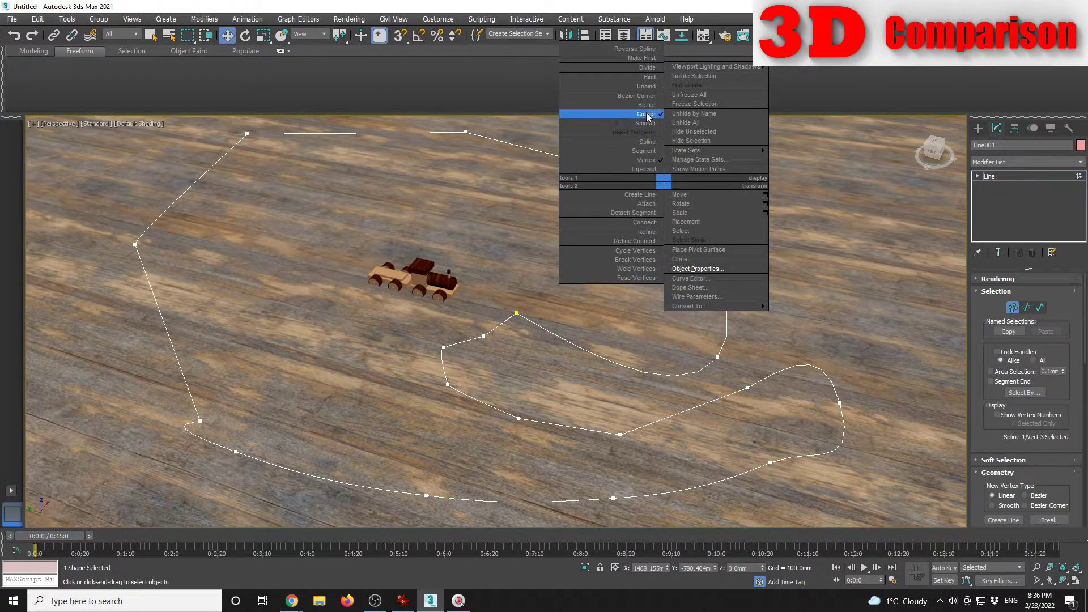
pyautogui.click(629, 120)
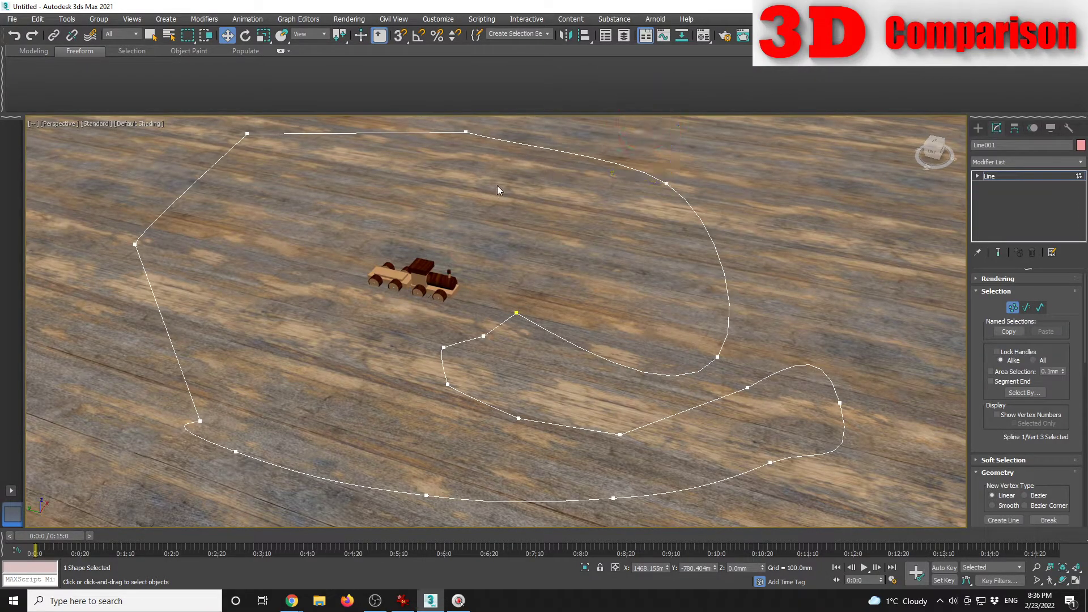
pyautogui.rightClick(464, 146)
pyautogui.click(443, 83)
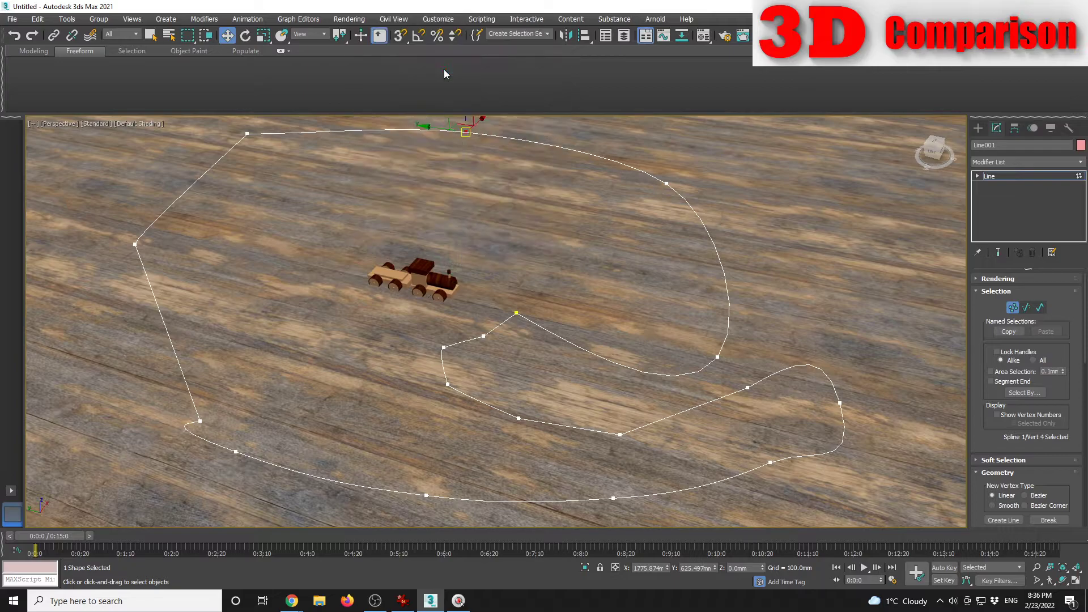
pyautogui.click(981, 129)
pyautogui.press('Delete')
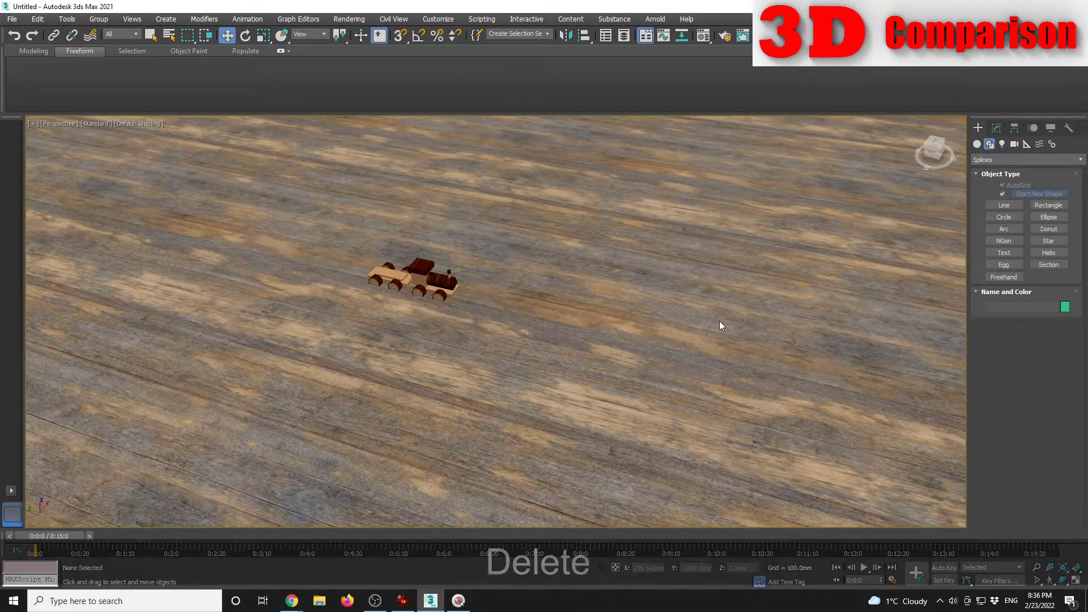
# Step: Begin a new track line in front of the train with Smooth initial and drag types, curving it around behind the train
pyautogui.click(1002, 205)
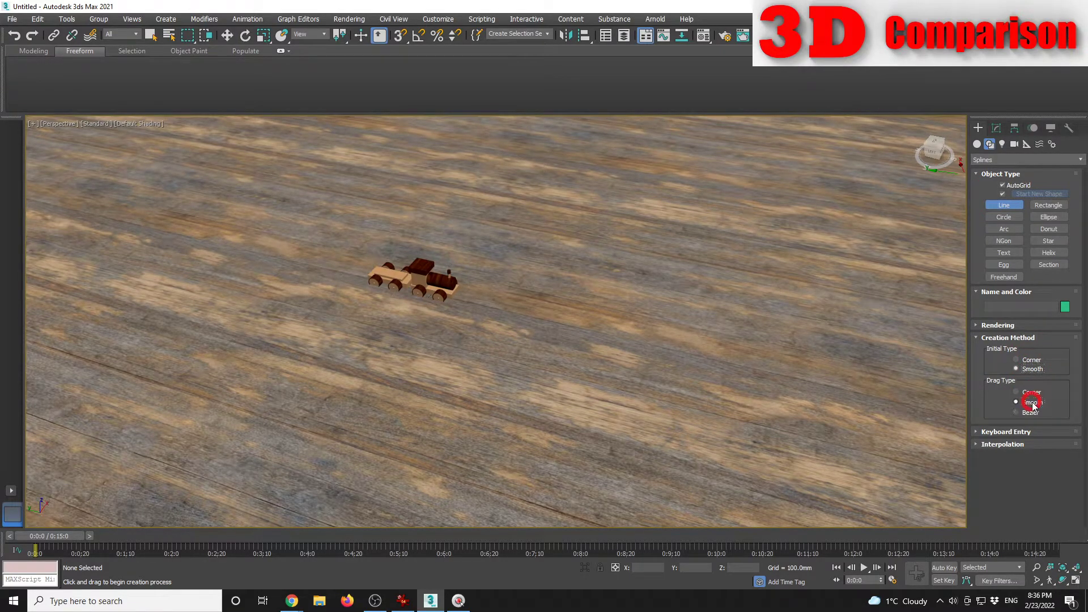
pyautogui.click(502, 309)
pyautogui.click(709, 375)
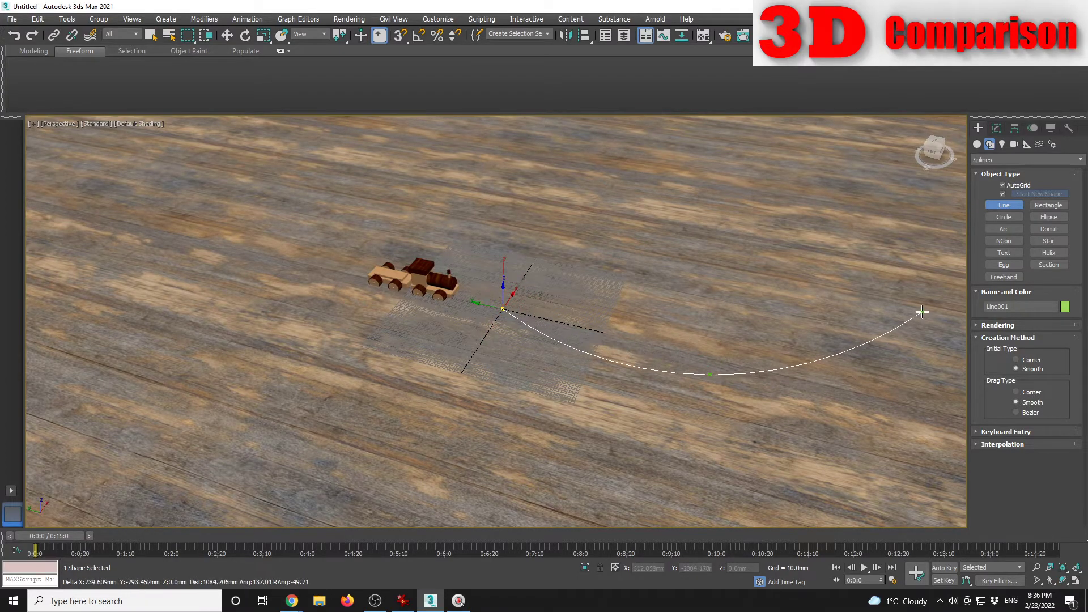
pyautogui.click(921, 280)
pyautogui.click(648, 136)
pyautogui.click(233, 140)
pyautogui.click(47, 381)
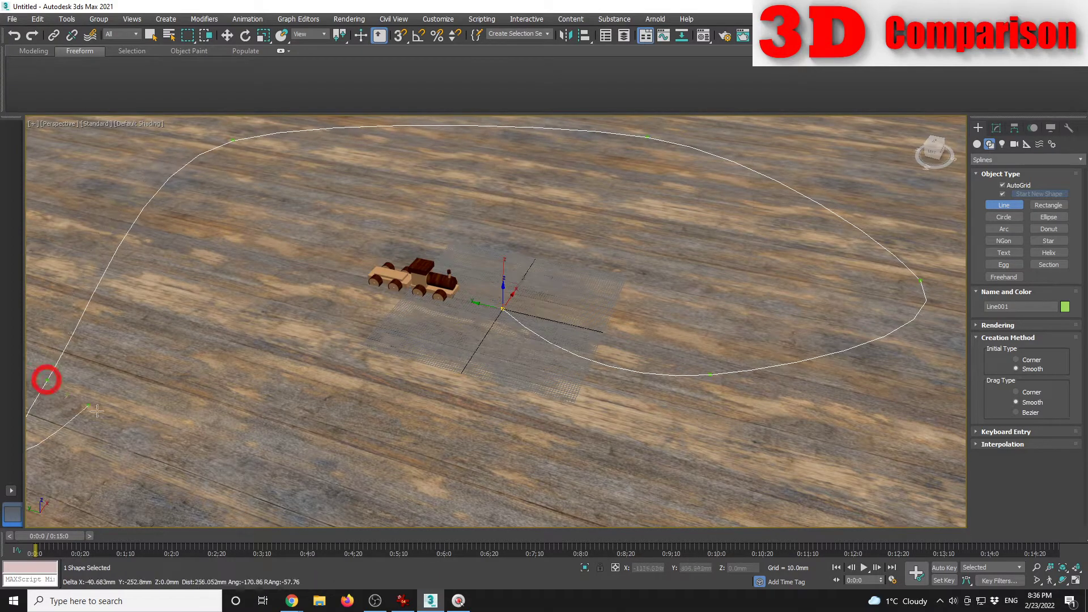
# Step: Continue the track line through a winding foreground loop back to its start point and close the spline
pyautogui.moveTo(316, 456); pyautogui.dragTo(323, 424, button='middle')
pyautogui.click(342, 515)
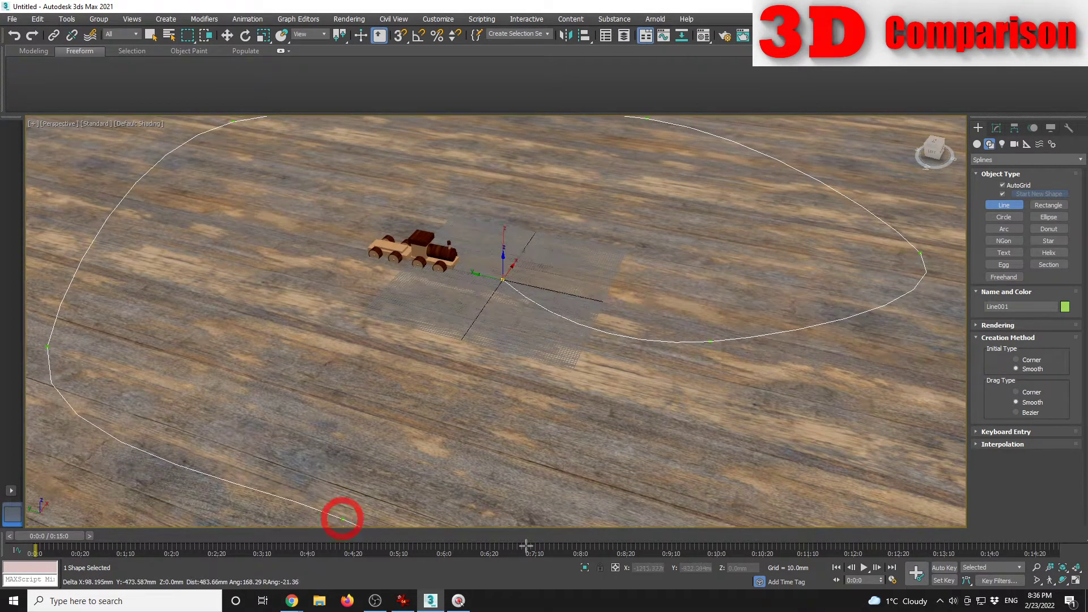
pyautogui.moveTo(647, 514); pyautogui.dragTo(657, 423, button='middle')
pyautogui.moveTo(638, 352); pyautogui.dragTo(638, 403, button='middle')
pyautogui.click(627, 390)
pyautogui.click(604, 274)
pyautogui.click(450, 229)
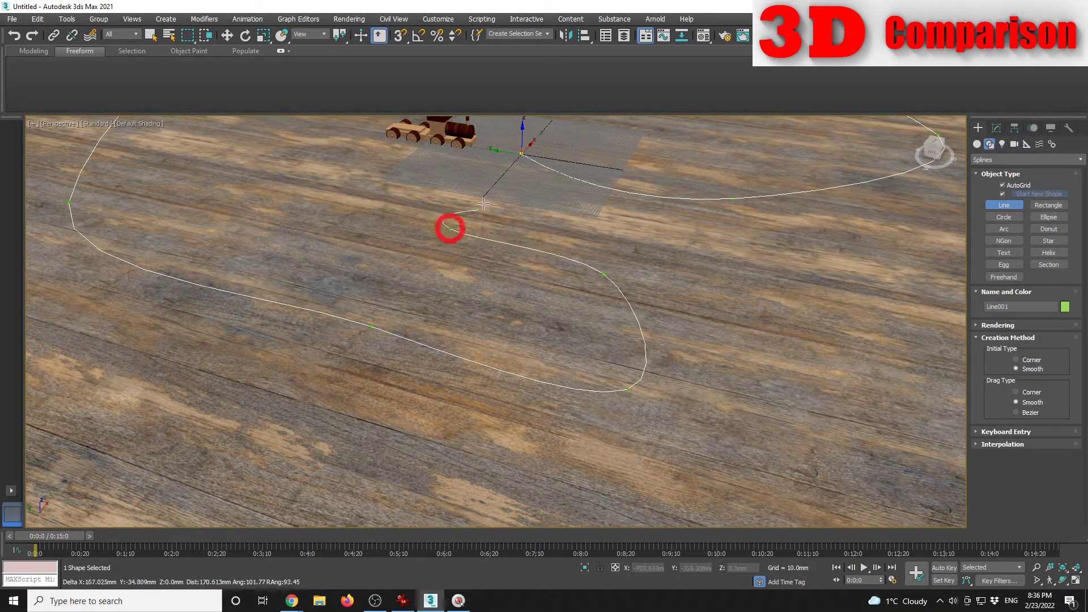
pyautogui.click(522, 153)
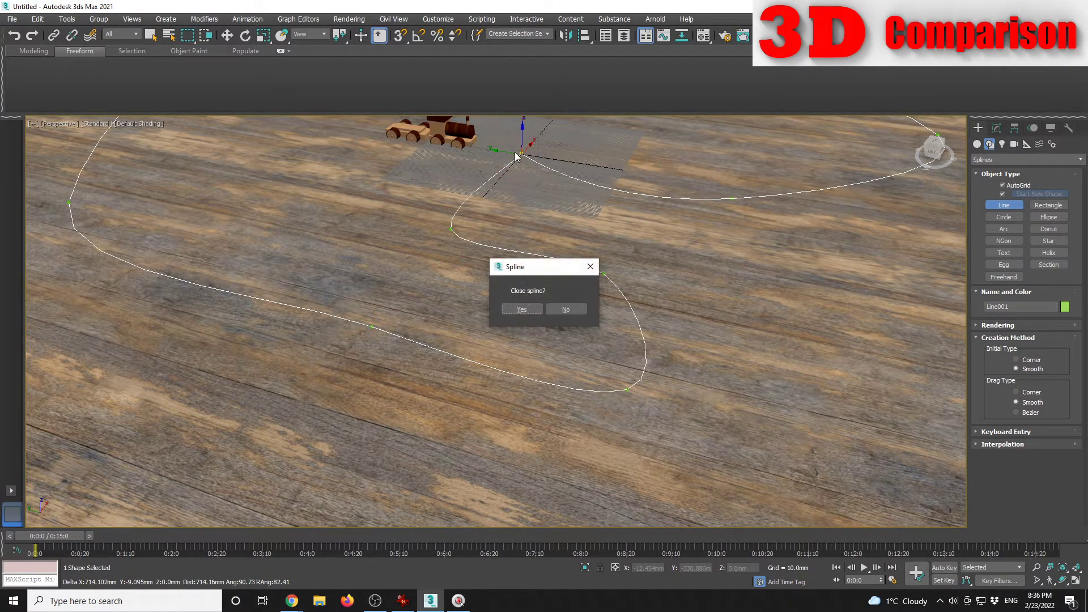
pyautogui.click(532, 312)
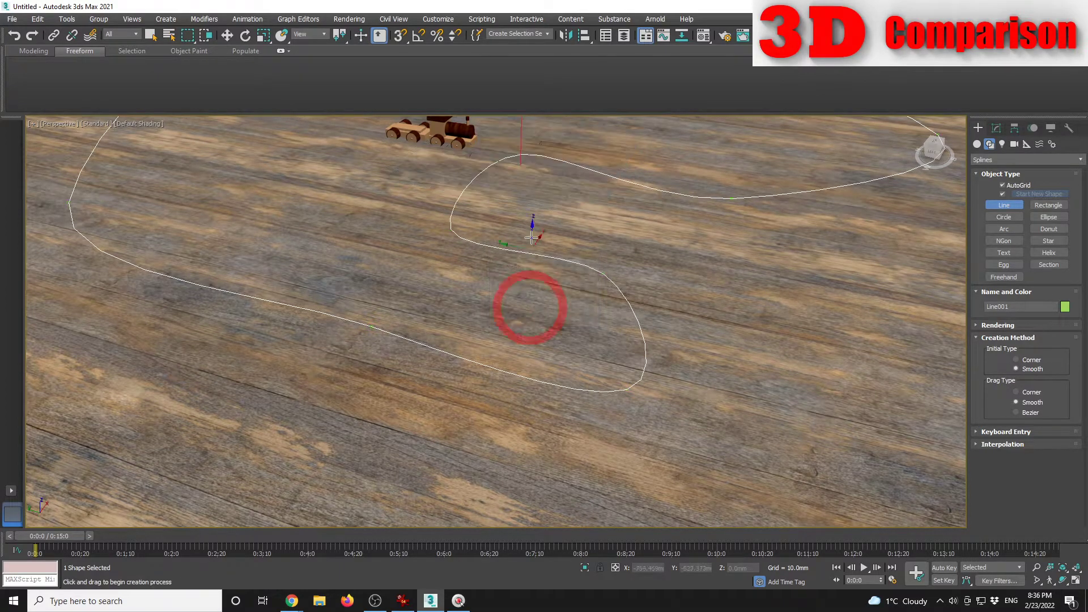
# Step: Finish the line tool, test-move the train base and the wagon base, and undo each move
pyautogui.press('z')
pyautogui.press('q')
pyautogui.scroll(-5, 578, 378)
pyautogui.keyDown('alt'); pyautogui.moveTo(578, 378); pyautogui.dragTo(491, 298, button='middle'); pyautogui.keyUp('alt')
pyautogui.scroll(8, 559, 372)
pyautogui.click(447, 309)
pyautogui.keyDown('alt'); pyautogui.moveTo(525, 343); pyautogui.dragTo(390, 295, button='middle'); pyautogui.keyUp('alt')
pyautogui.press('w')
pyautogui.moveTo(367, 283); pyautogui.dragTo(402, 304)
pyautogui.hotkey('ctrl', 'z')
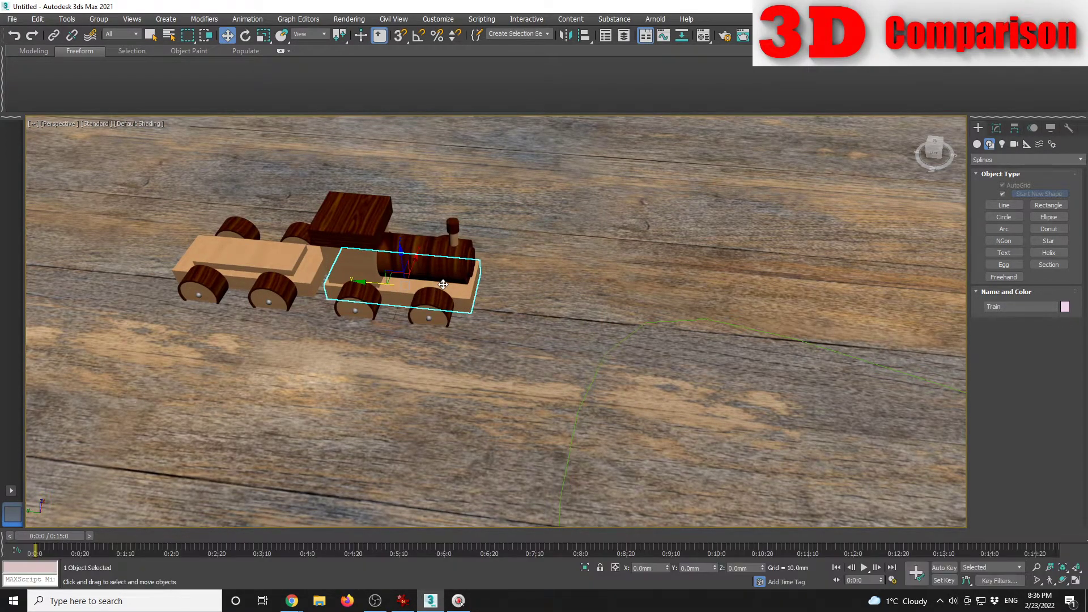
pyautogui.moveTo(315, 276); pyautogui.dragTo(196, 273)
pyautogui.hotkey('ctrl', 'z')
# Step: Link the raised block on top of the wagon to the wagon's base
pyautogui.moveTo(243, 318); pyautogui.dragTo(492, 306, button='middle')
pyautogui.scroll(5, 502, 298)
pyautogui.click(504, 298)
pyautogui.click(53, 36)
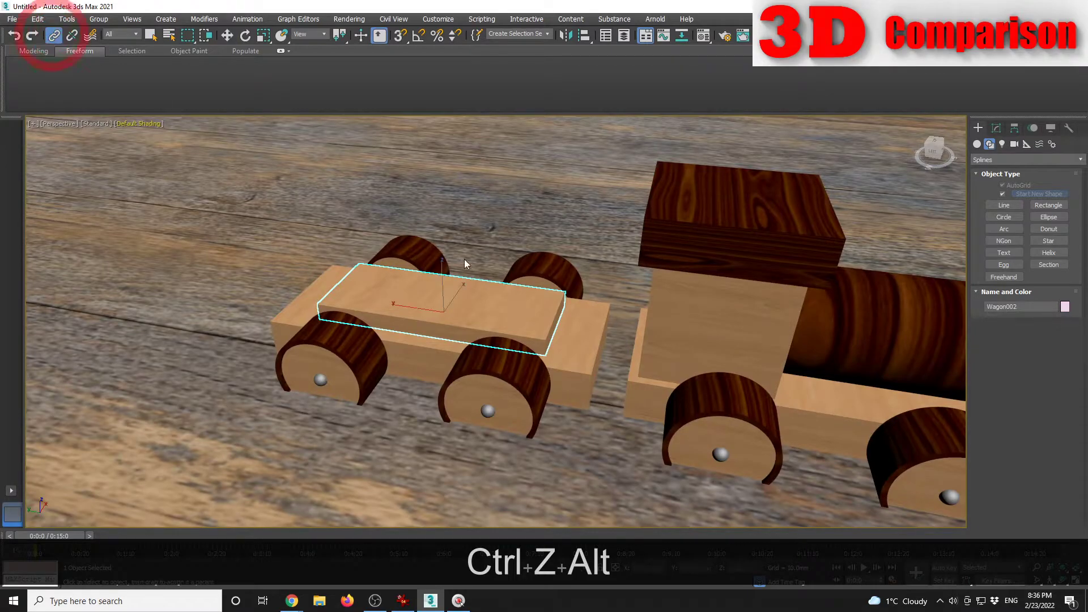
pyautogui.moveTo(521, 309); pyautogui.dragTo(566, 335)
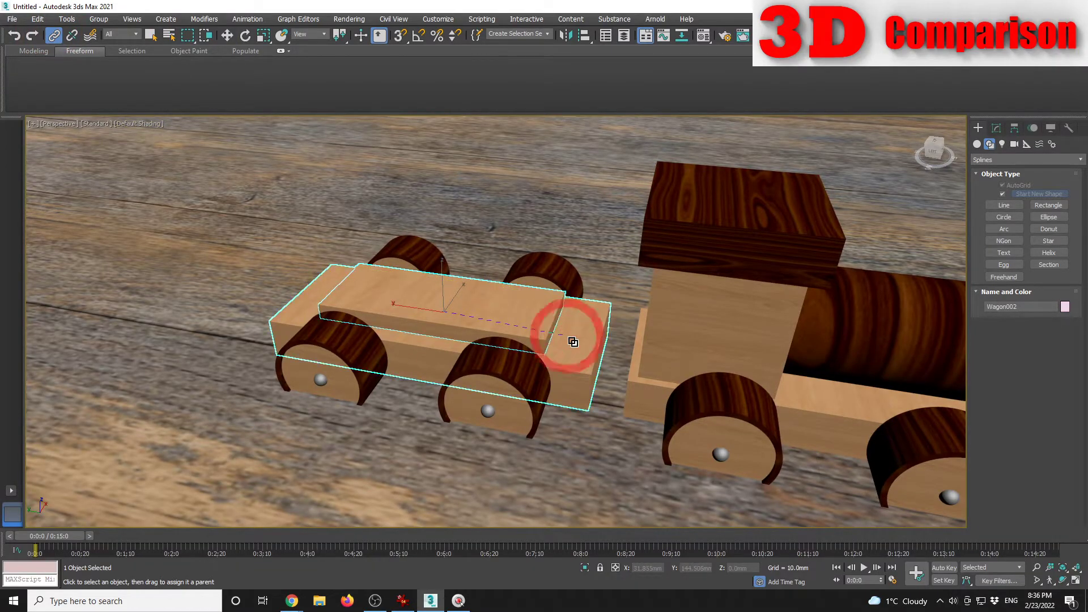
# Step: Test-move the wagon base together with its linked parts, and undo the move
pyautogui.scroll(-3, 581, 339)
pyautogui.press('w')
pyautogui.moveTo(493, 317); pyautogui.dragTo(306, 278)
pyautogui.hotkey('ctrl', 'z')
# Step: Attach the train base to the track spline with a Path Constraint
pyautogui.keyDown('alt'); pyautogui.moveTo(469, 274); pyautogui.dragTo(650, 313, button='middle'); pyautogui.keyUp('alt')
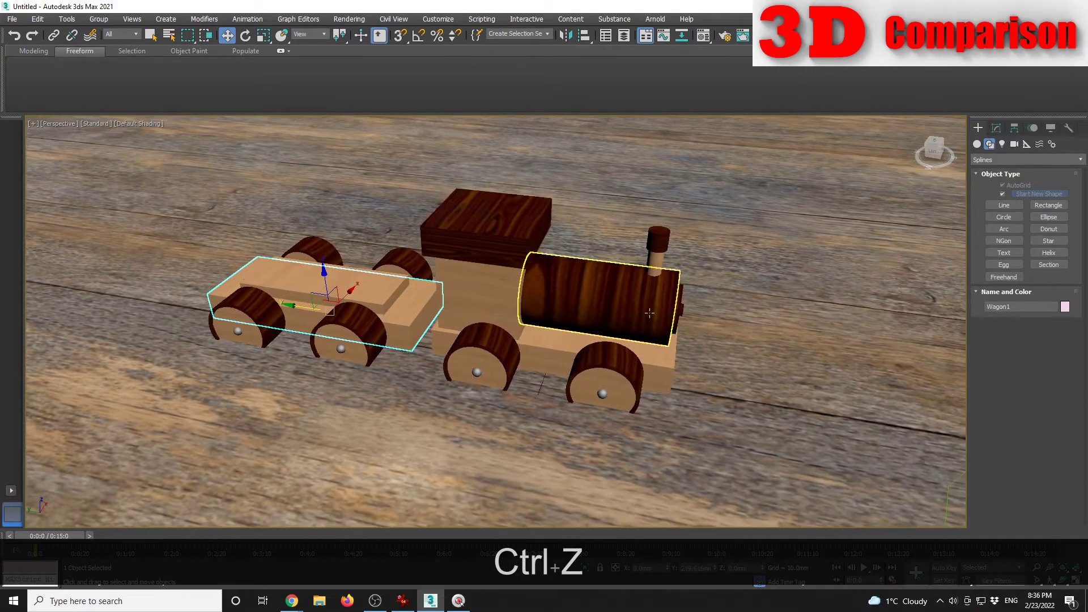
pyautogui.click(656, 369)
pyautogui.scroll(3, 576, 333)
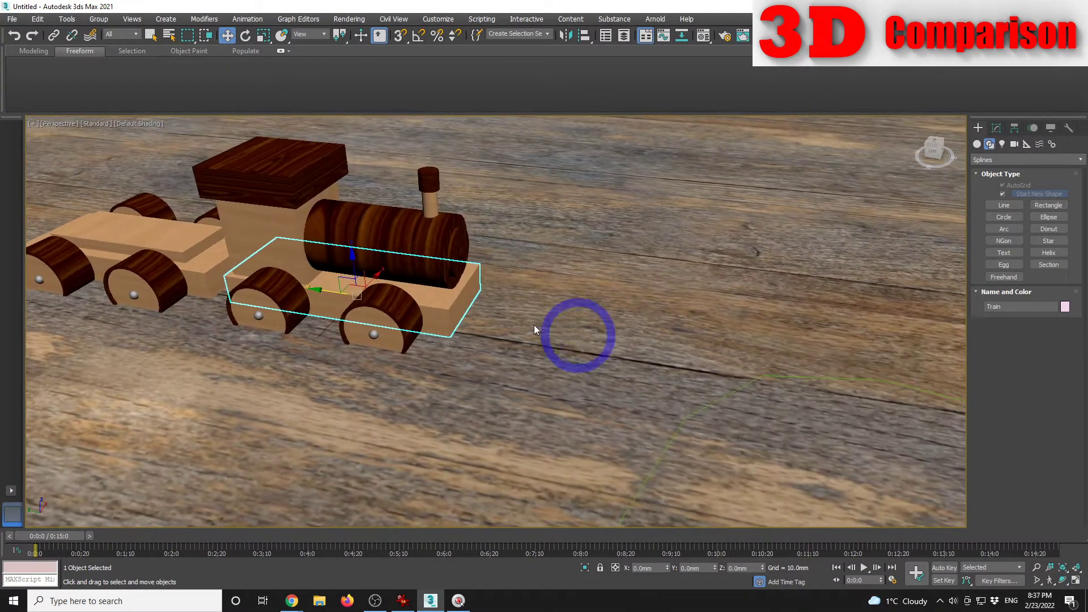
pyautogui.scroll(-4, 539, 325)
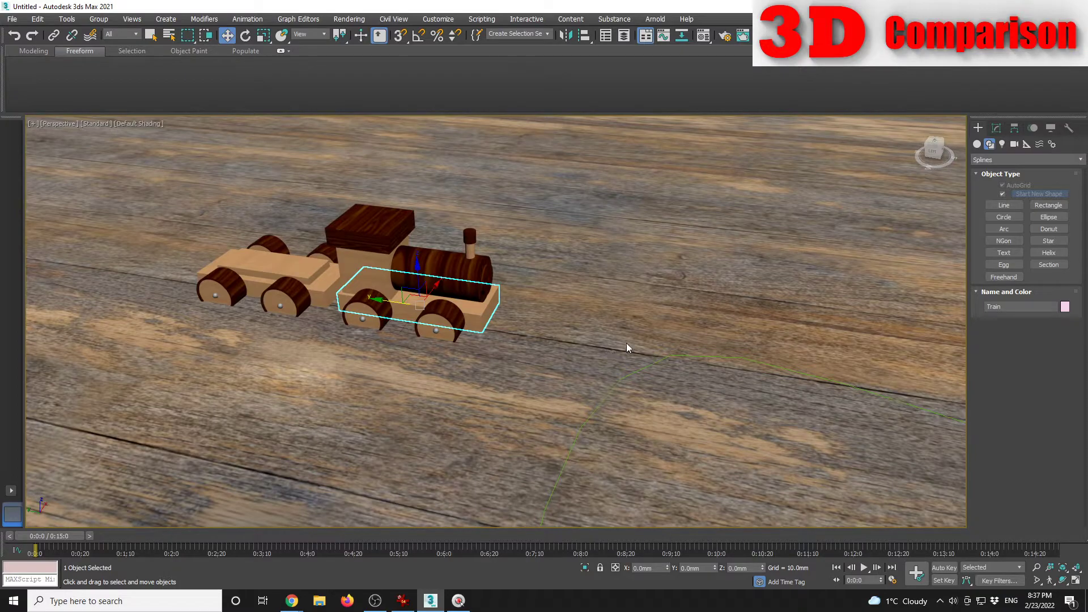
pyautogui.click(248, 18)
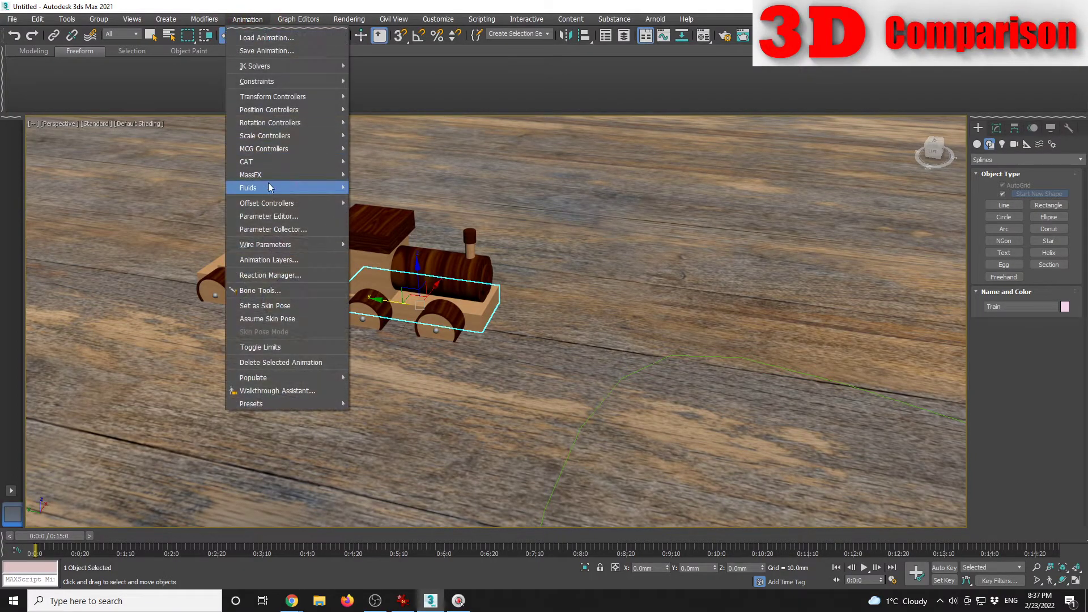
pyautogui.moveTo(278, 81)
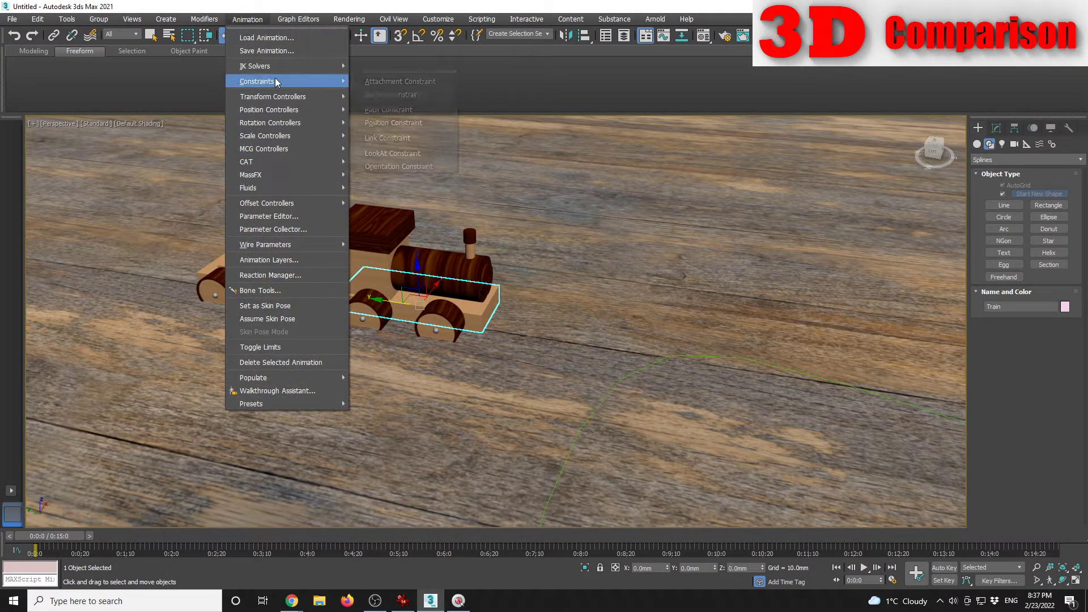
pyautogui.click(424, 109)
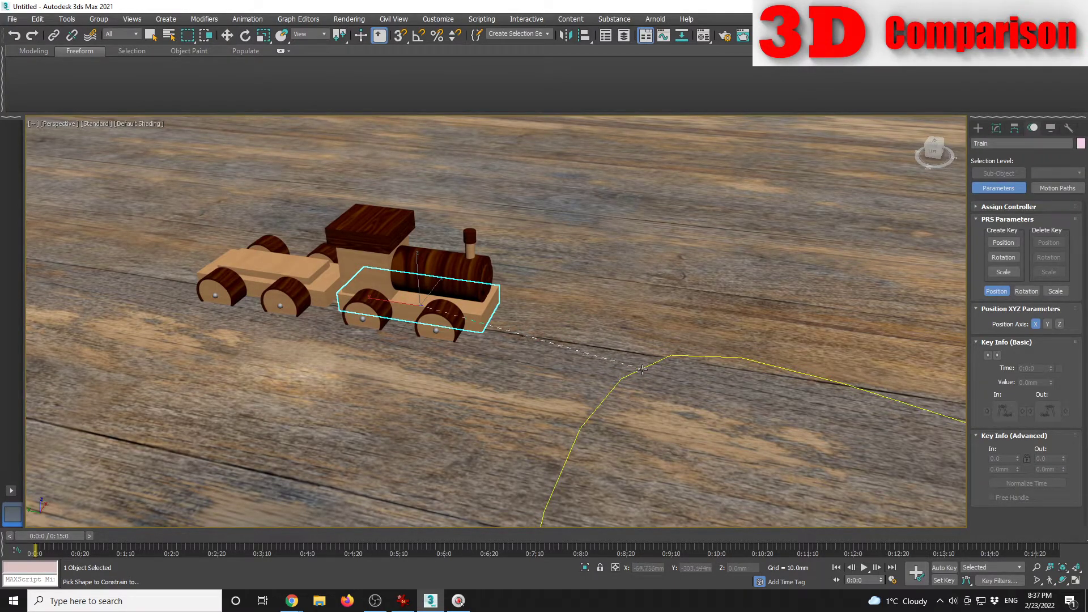
pyautogui.click(642, 369)
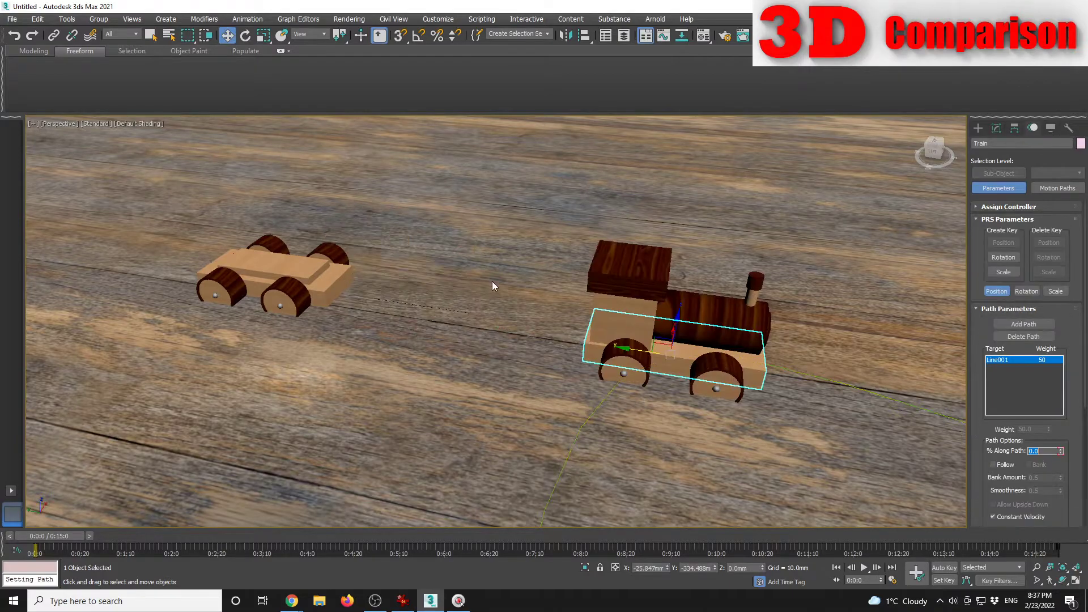
# Step: Play the animation over the whole track and enable Follow for the train's path constraint
pyautogui.scroll(-10, 722, 318)
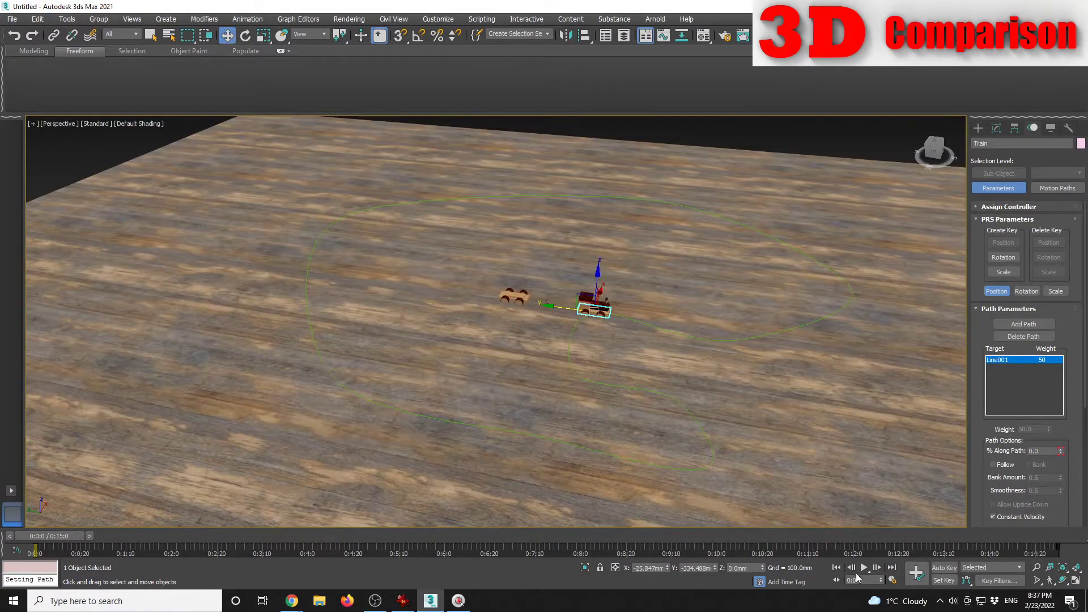
pyautogui.click(863, 568)
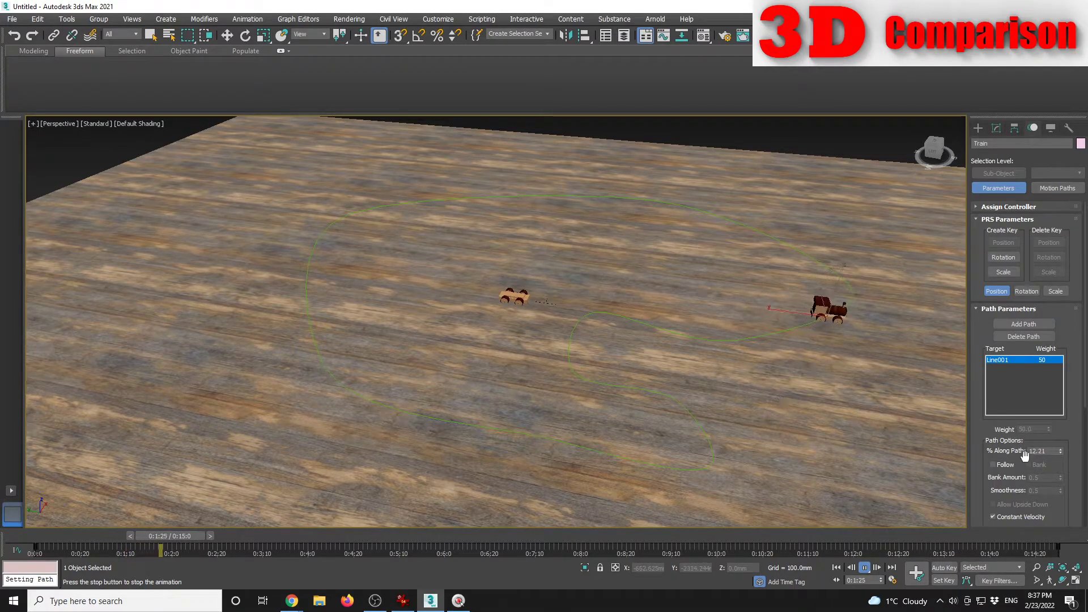
pyautogui.click(1014, 466)
# Step: Set the train's path constraint axis to Y and enable Flip so the engine faces its direction of travel
pyautogui.scroll(5, 720, 303)
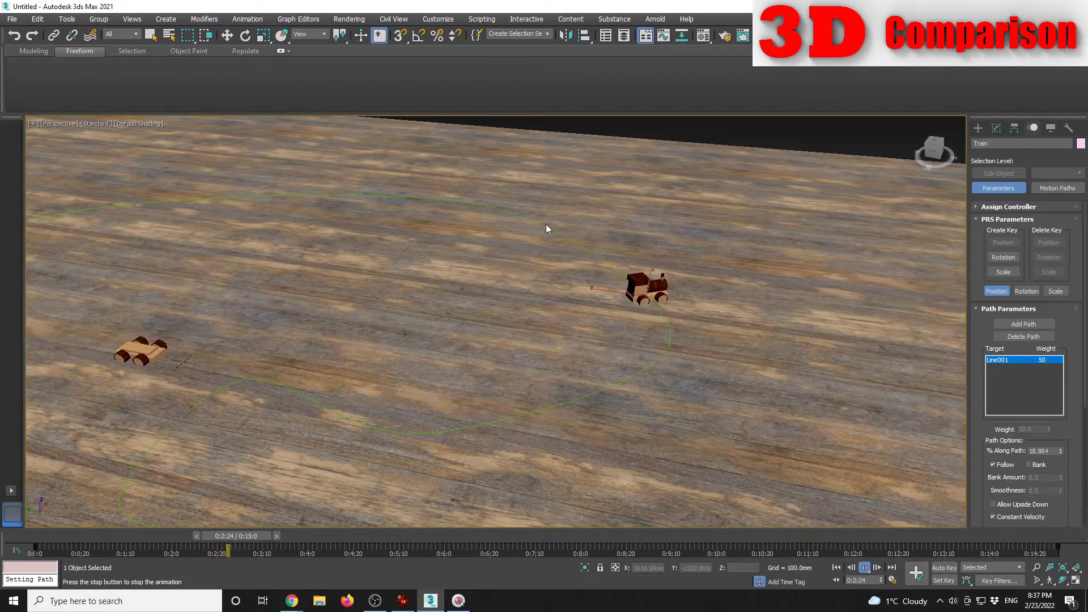
pyautogui.moveTo(579, 331); pyautogui.dragTo(680, 321, button='middle')
pyautogui.scroll(-3, 1066, 510)
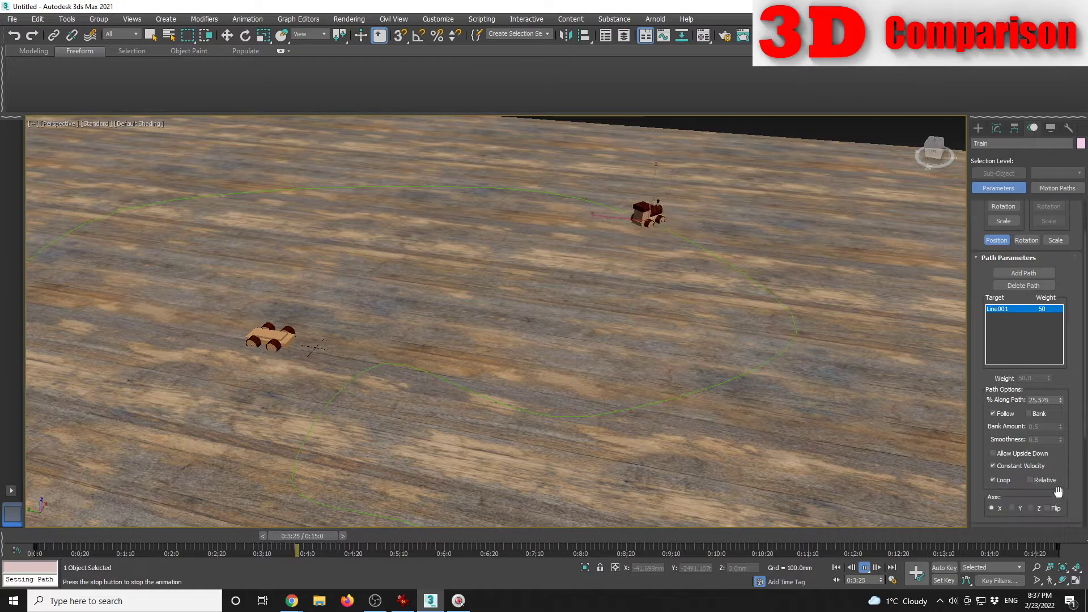
pyautogui.click(1014, 511)
pyautogui.moveTo(489, 254); pyautogui.dragTo(573, 330, button='middle')
pyautogui.scroll(5, 568, 283)
pyautogui.moveTo(569, 278); pyautogui.dragTo(609, 318, button='middle')
pyautogui.click(1048, 509)
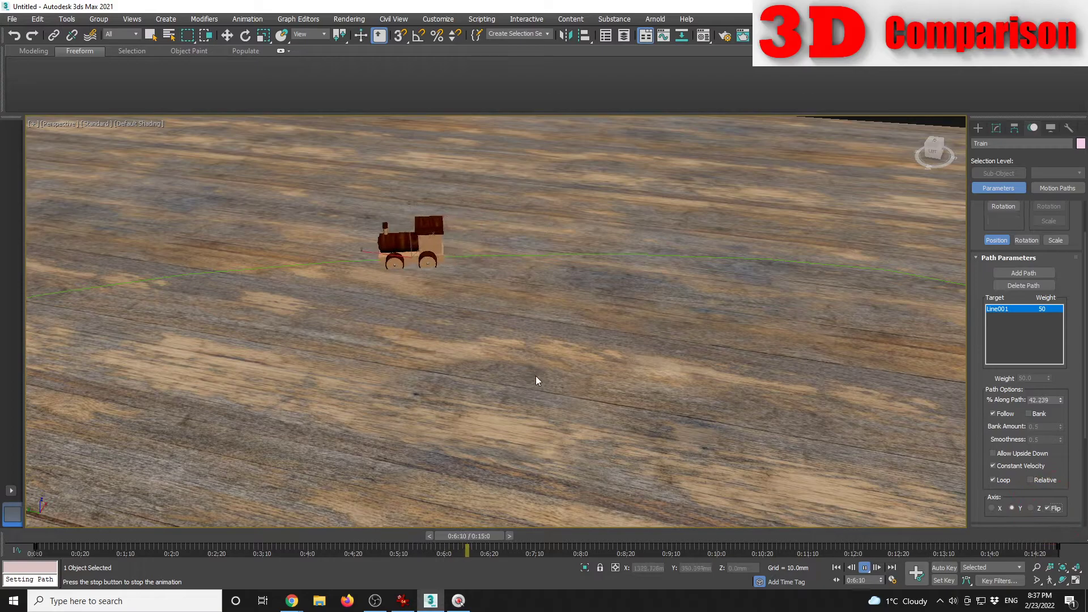
# Step: Set the animation playback speed to 1x in the time configuration and return to time 0:0:0
pyautogui.scroll(-8, 537, 381)
pyautogui.press('w')
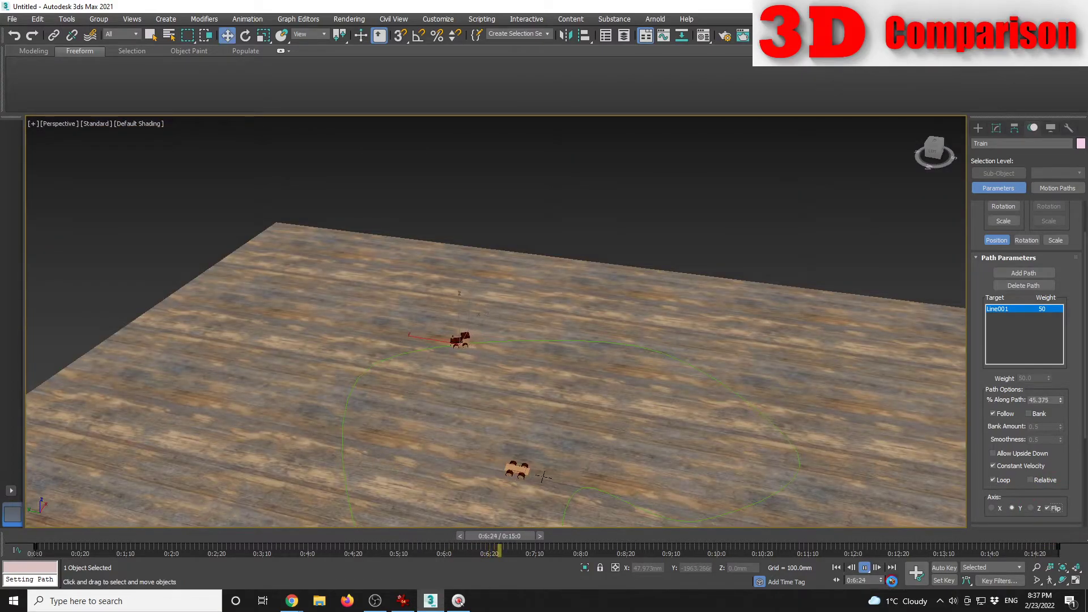
pyautogui.click(892, 580)
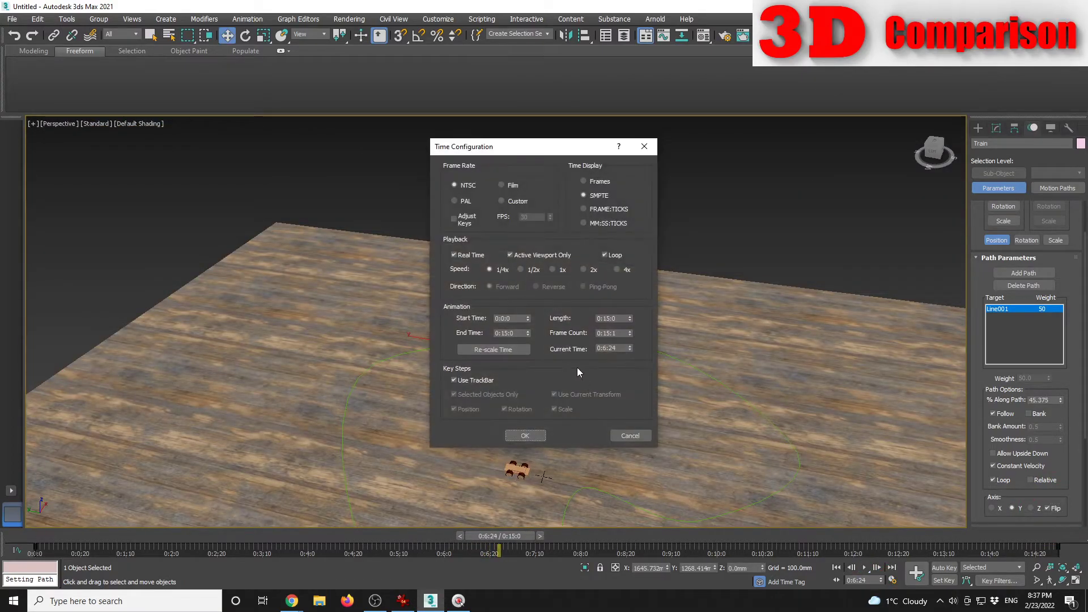
pyautogui.click(553, 269)
pyautogui.click(522, 434)
pyautogui.moveTo(554, 445); pyautogui.dragTo(575, 353, button='middle')
pyautogui.moveTo(511, 535); pyautogui.dragTo(35, 536)
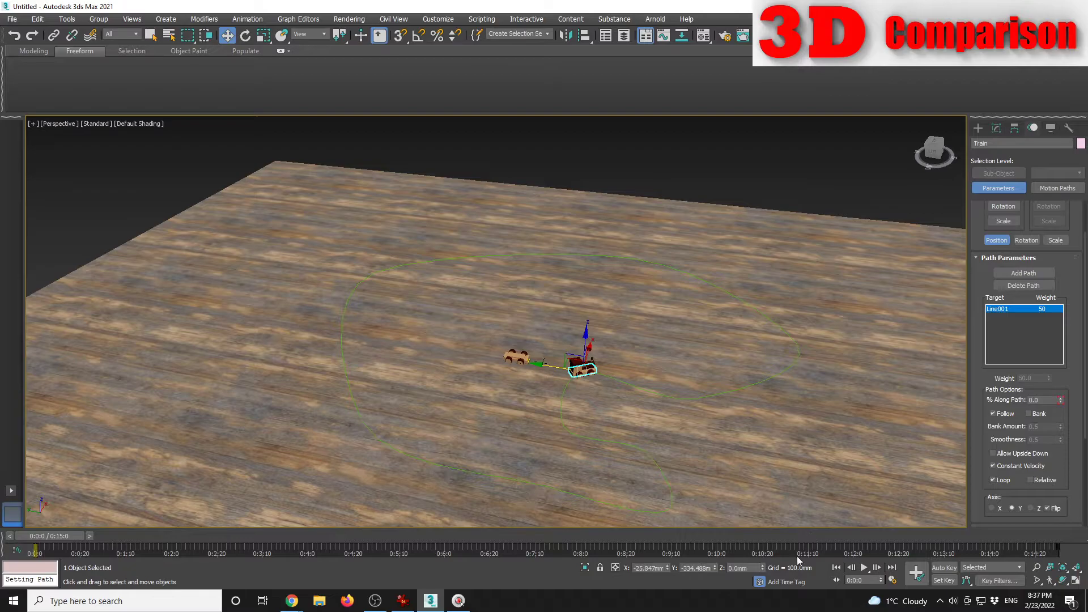
# Step: Play the train animation around the track and examine it with the viewport statistics toggled on and off
pyautogui.click(864, 568)
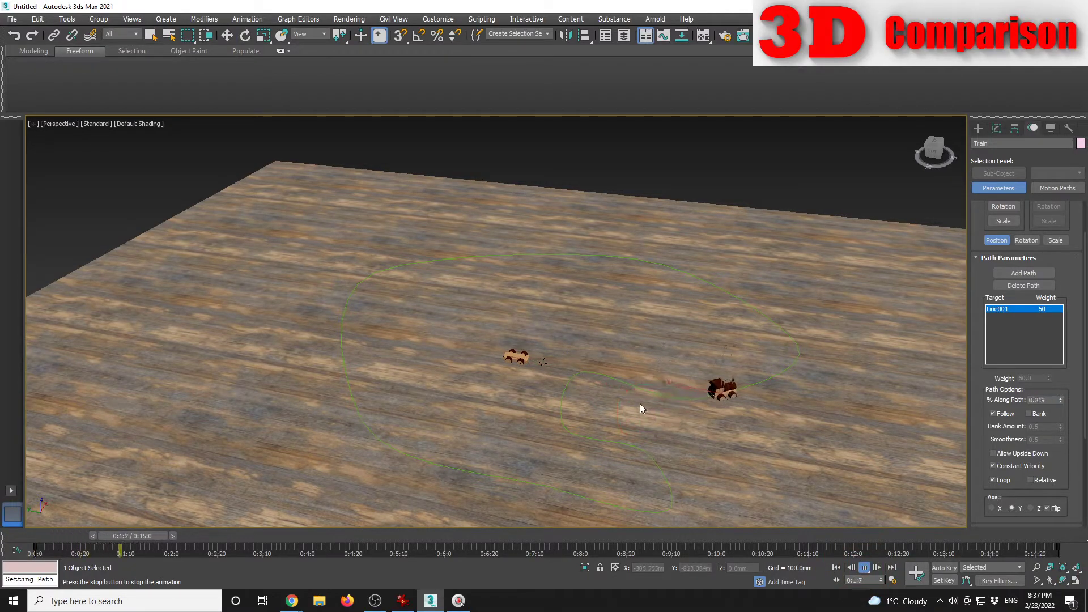
pyautogui.scroll(5, 640, 403)
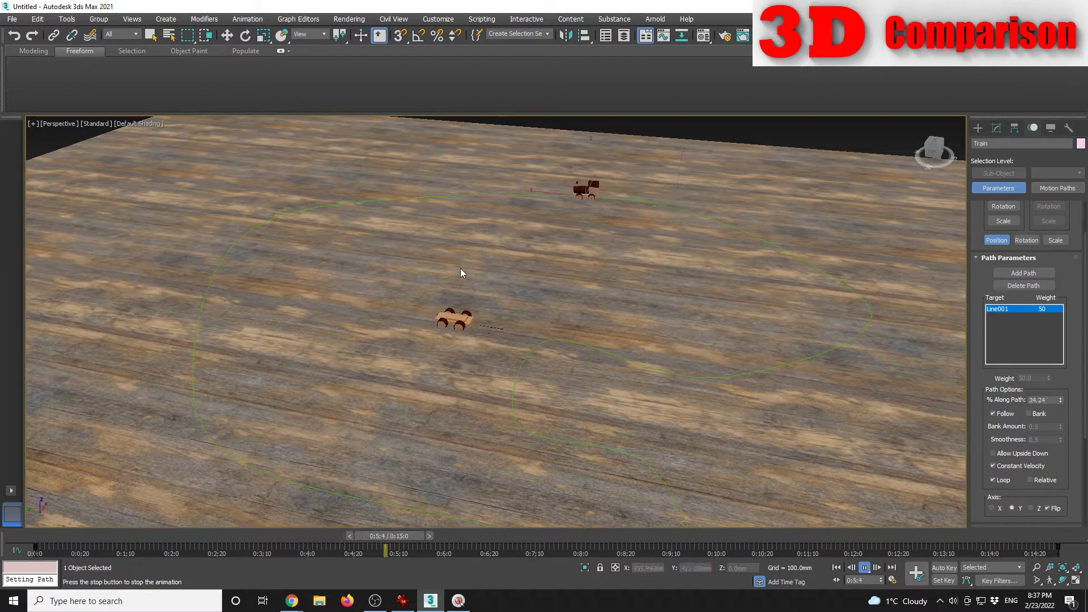
pyautogui.moveTo(539, 398); pyautogui.dragTo(570, 364, button='middle')
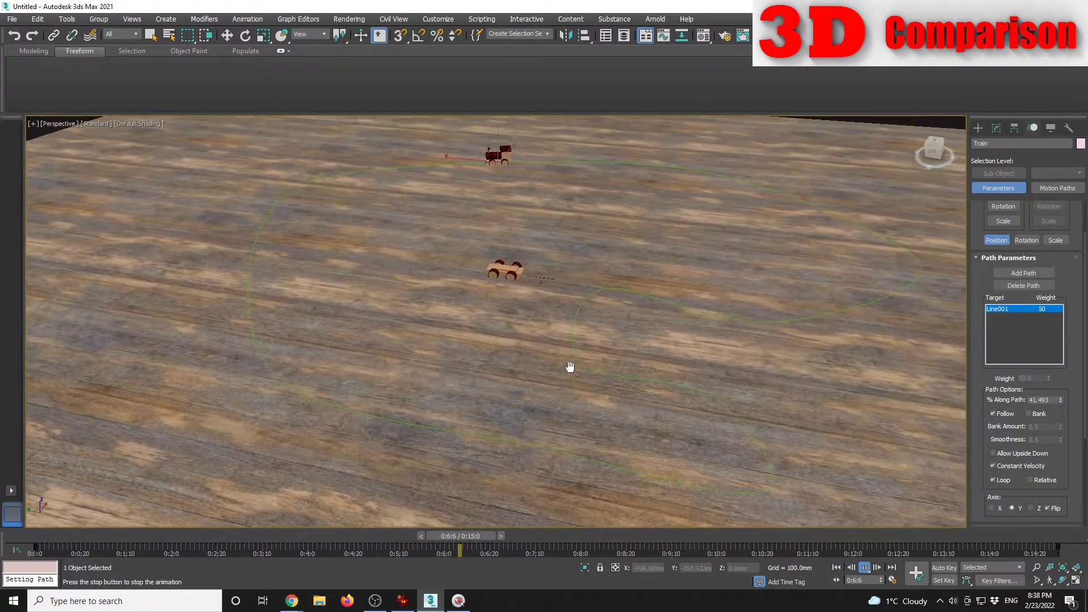
pyautogui.press('7')
pyautogui.scroll(-2, 528, 334)
pyautogui.moveTo(519, 326); pyautogui.dragTo(564, 338, button='middle')
pyautogui.scroll(4, 366, 264)
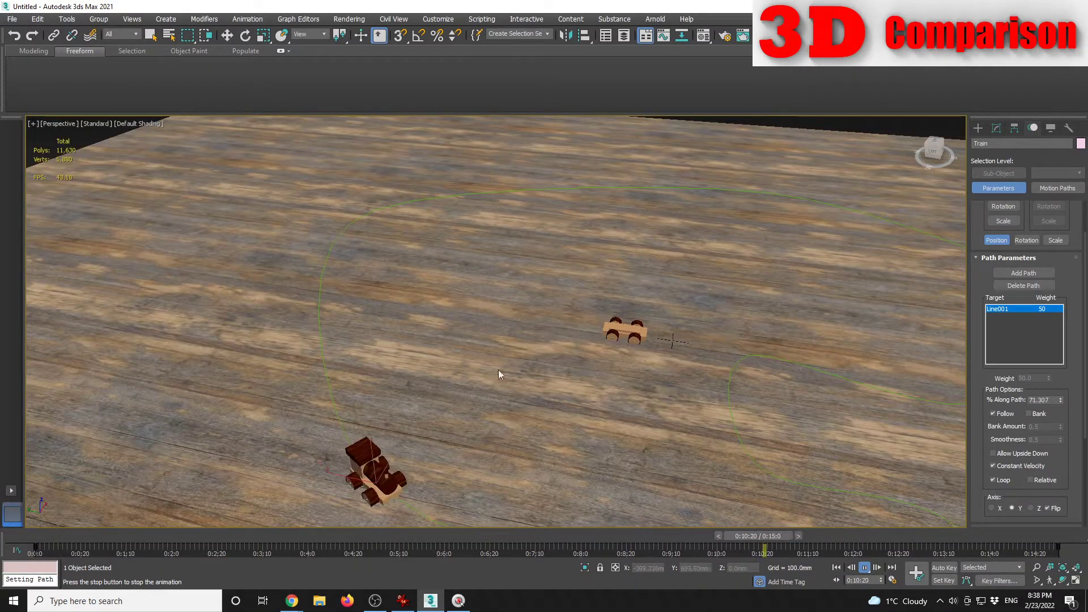
pyautogui.keyDown('alt'); pyautogui.moveTo(499, 369); pyautogui.dragTo(293, 214, button='middle'); pyautogui.keyUp('alt')
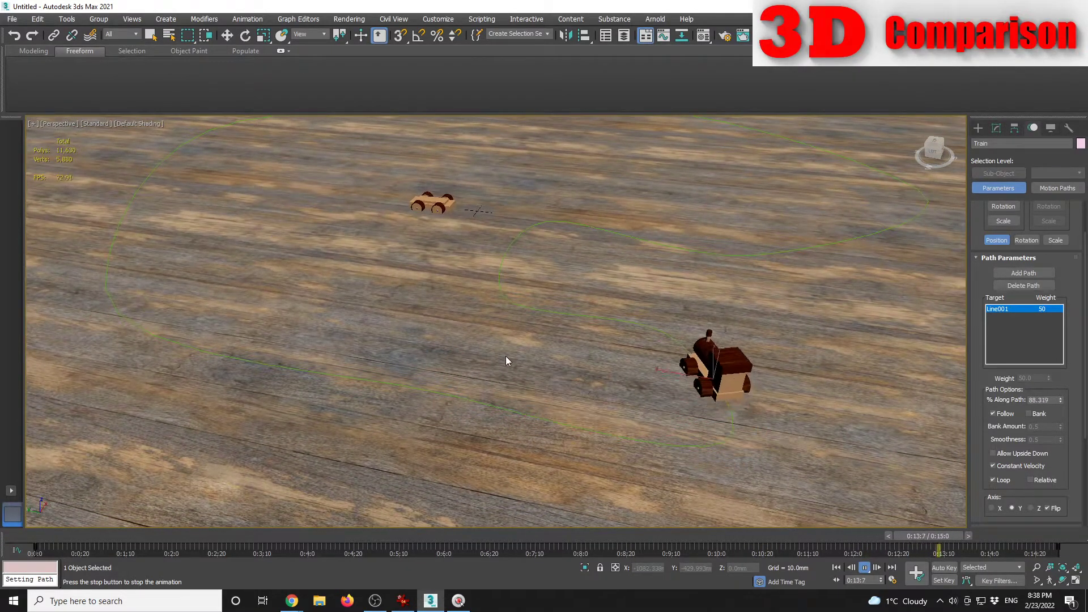
pyautogui.moveTo(601, 311); pyautogui.dragTo(577, 325, button='middle')
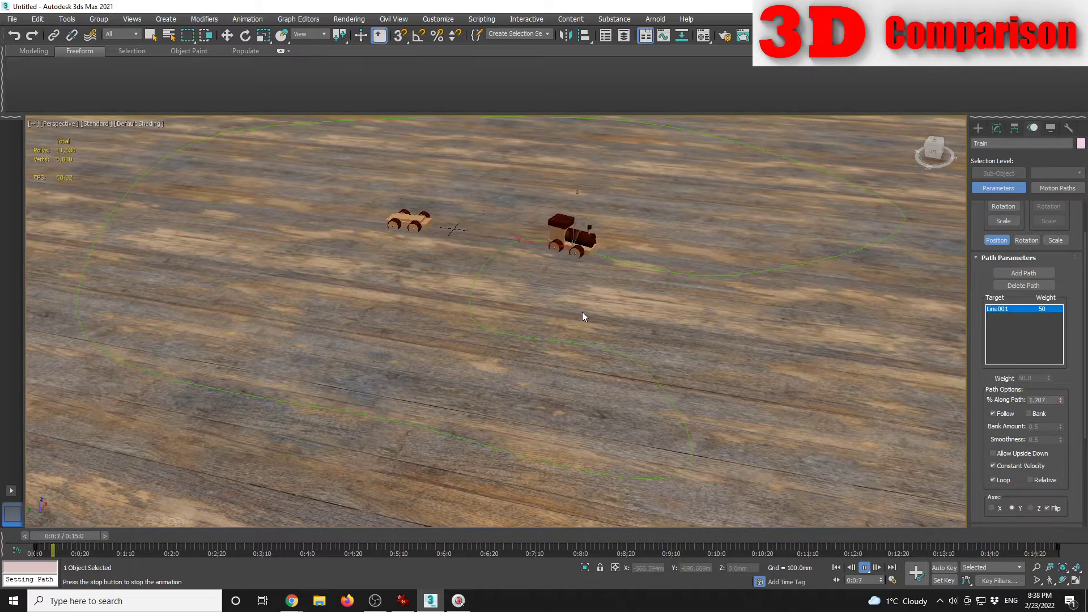
pyautogui.press('7')
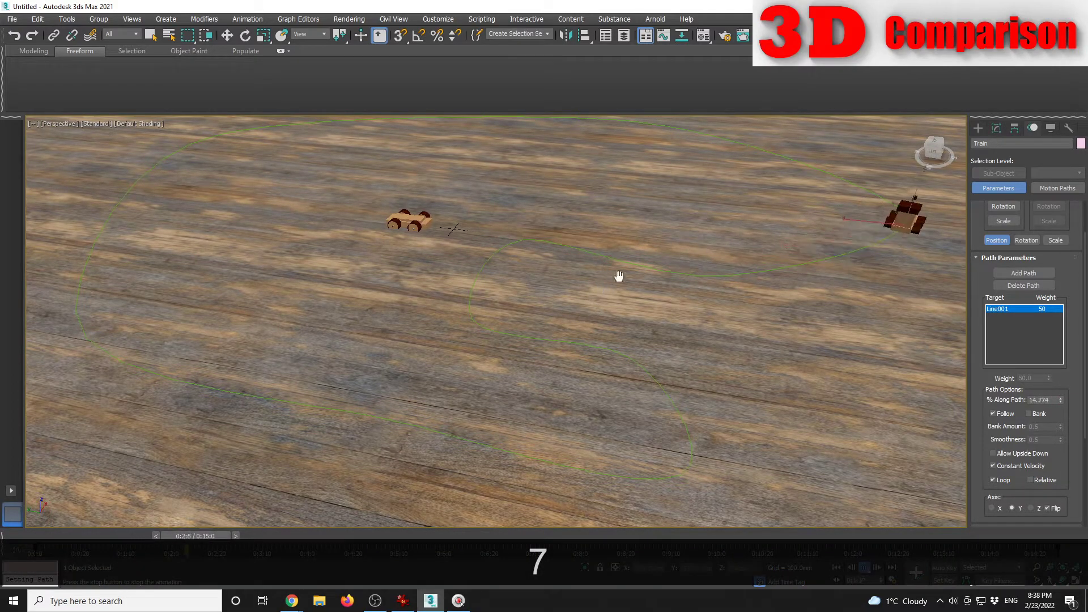
pyautogui.moveTo(617, 275); pyautogui.dragTo(559, 326, button='middle')
pyautogui.press('7')
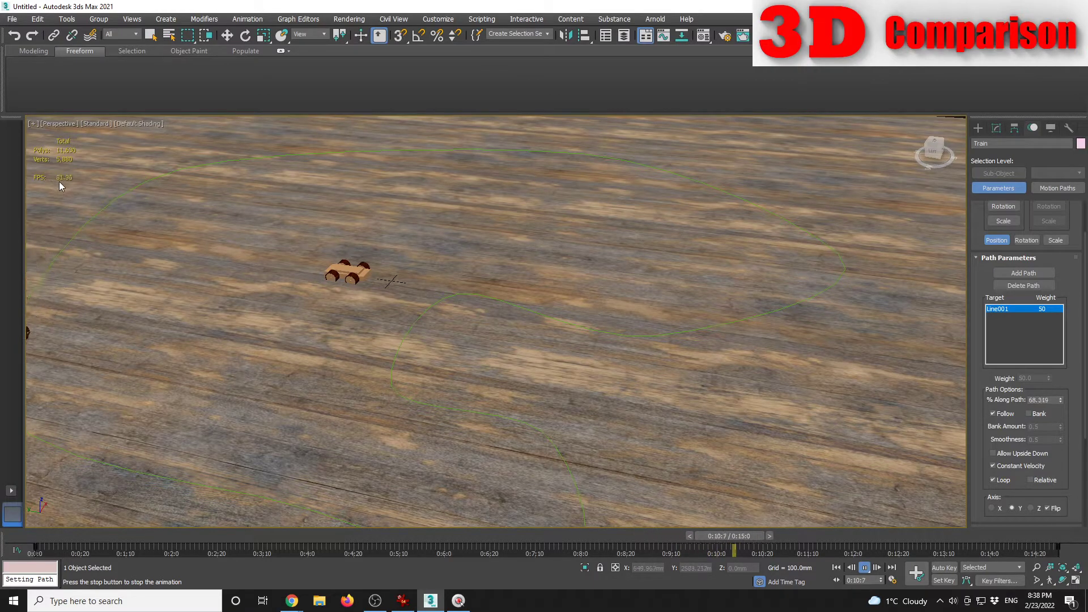
pyautogui.press('7')
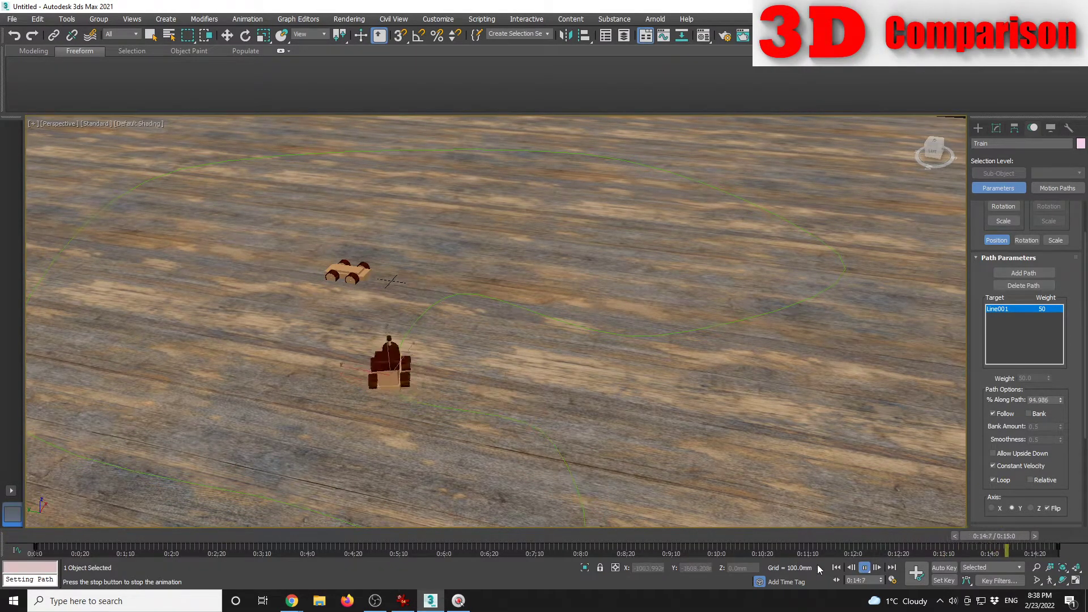
# Step: Stop the playback, return the animation to 0:0:0, and select the train base for further object creation
pyautogui.click(863, 568)
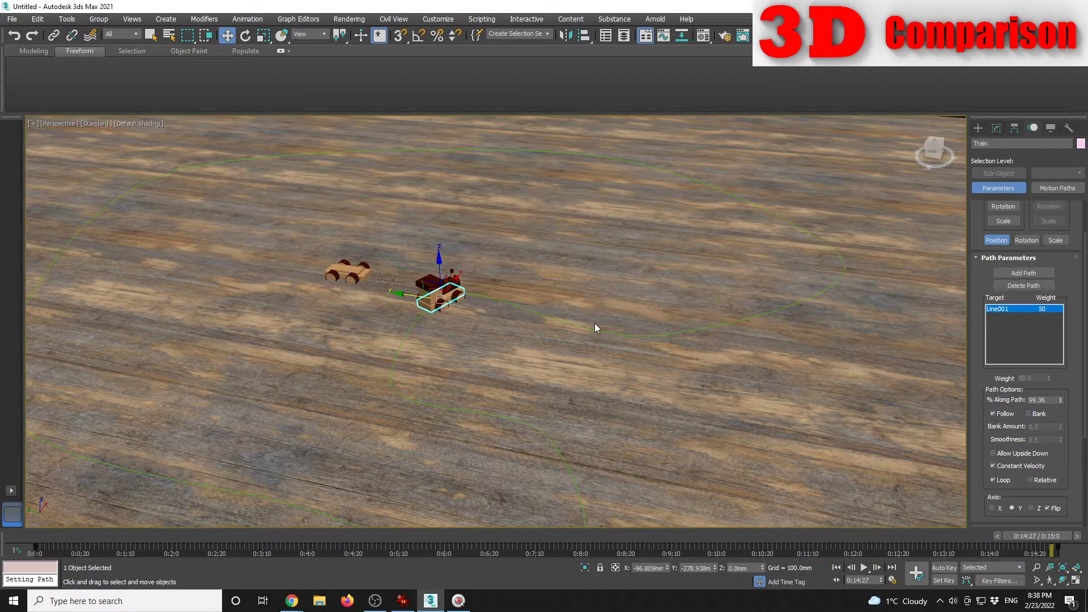
pyautogui.scroll(3, 430, 290)
pyautogui.moveTo(1048, 538); pyautogui.dragTo(35, 543)
pyautogui.click(461, 303)
pyautogui.moveTo(419, 339); pyautogui.dragTo(489, 355, button='middle')
pyautogui.click(979, 128)
pyautogui.scroll(3, 597, 308)
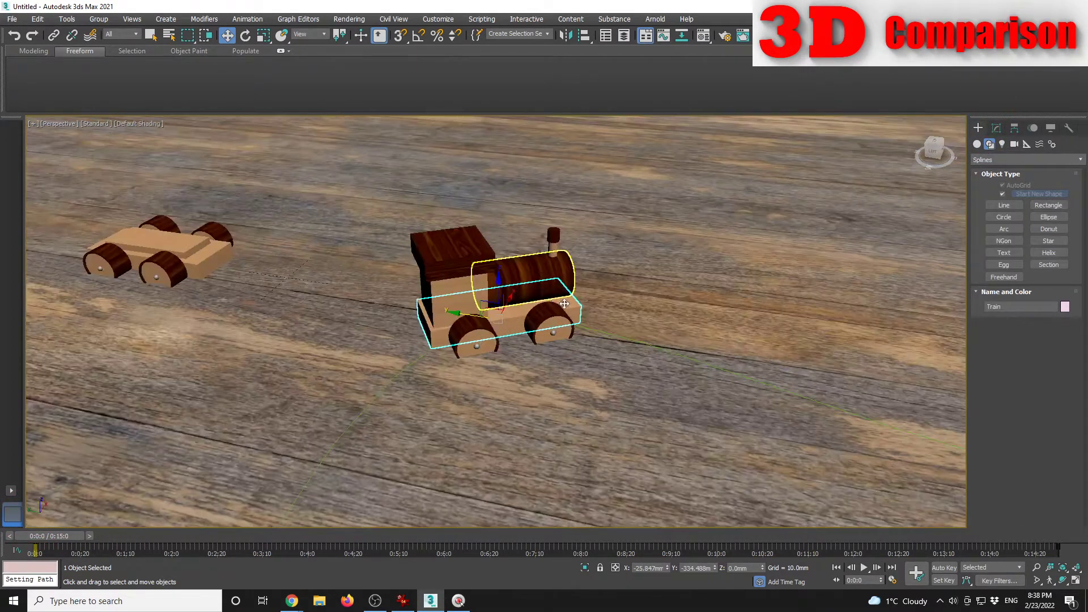
# Step: Examine the Train and Wagon1 entries and the train's linked parts in the scene object list, leaving the selection as is
pyautogui.press('h')
pyautogui.moveTo(120, 15); pyautogui.dragTo(801, 162)
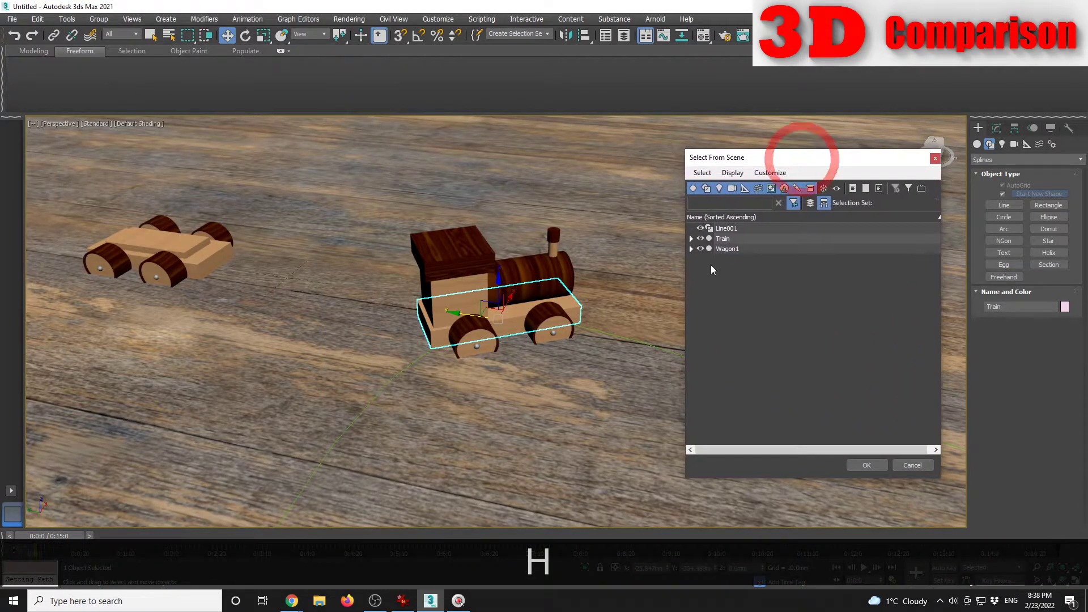
pyautogui.click(728, 240)
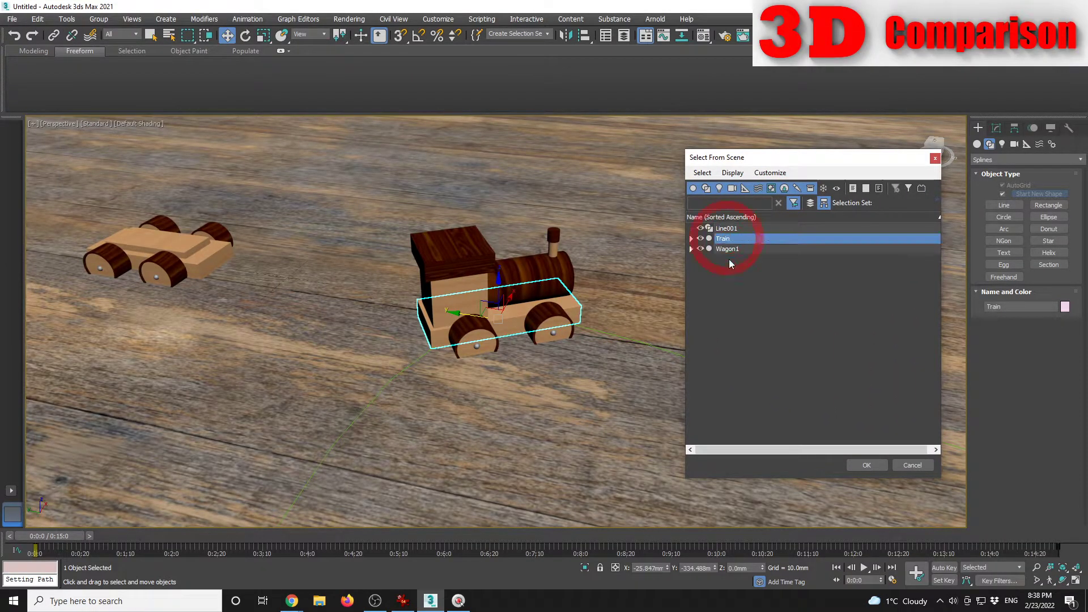
pyautogui.click(692, 240)
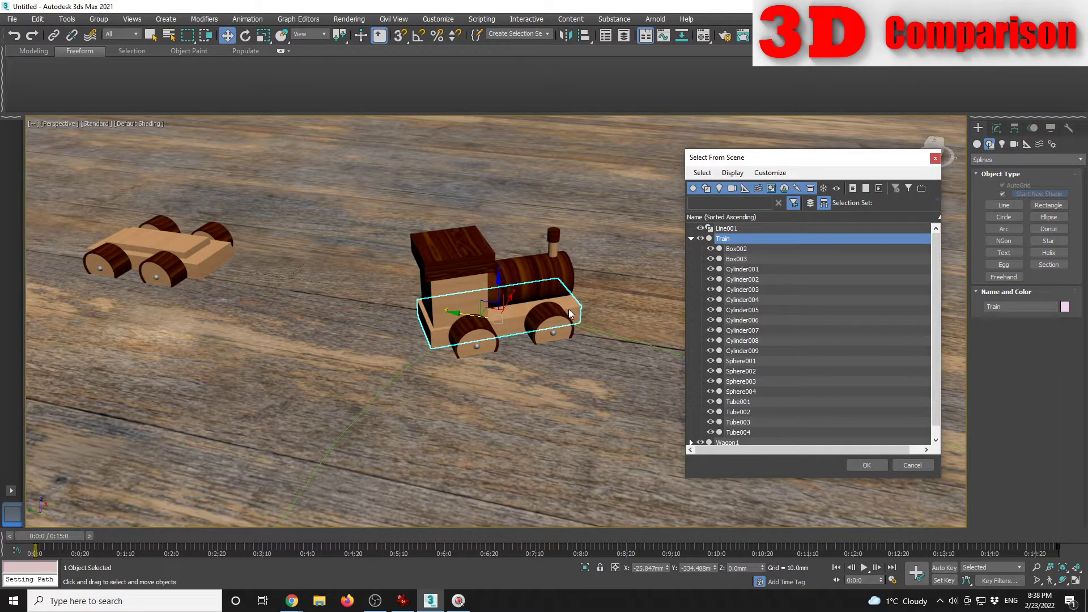
pyautogui.click(692, 239)
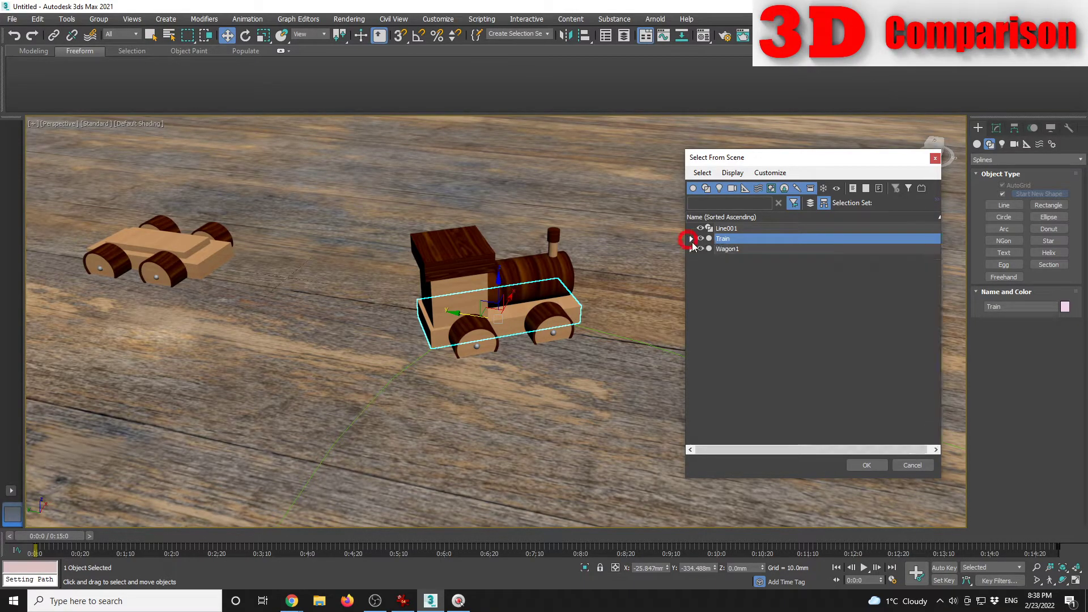
pyautogui.click(722, 250)
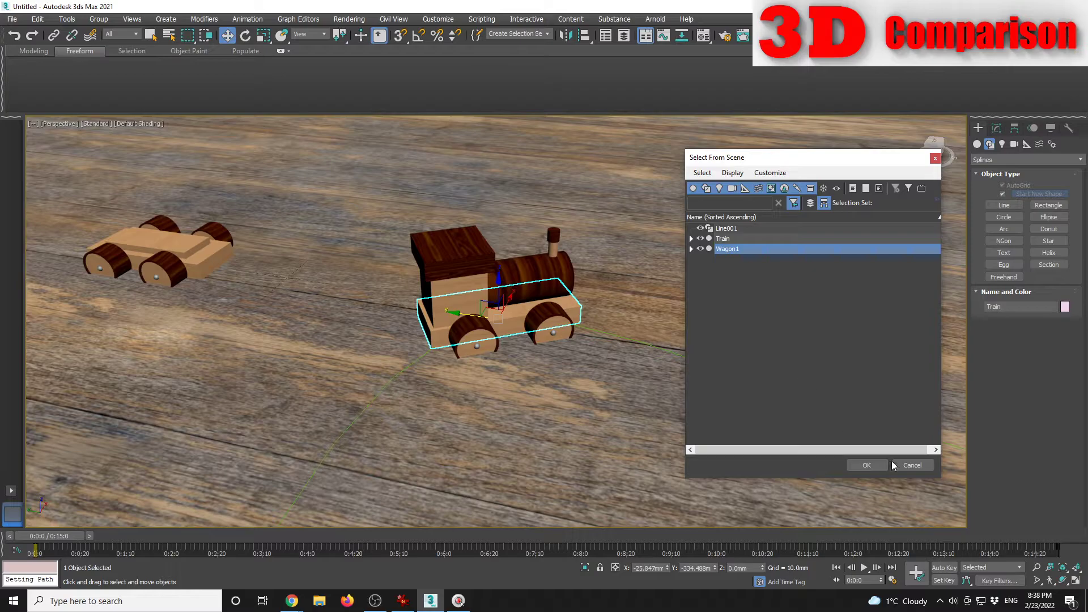
pyautogui.click(913, 466)
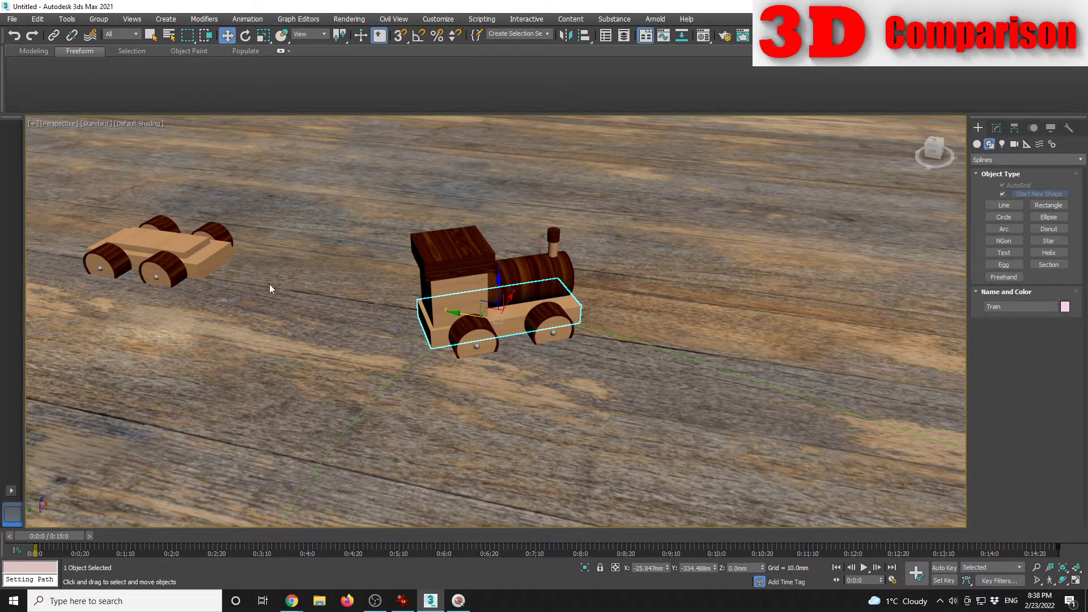
# Step: Select the wagon base and apply a Path Constraint to it with the track spline as its path
pyautogui.click(213, 258)
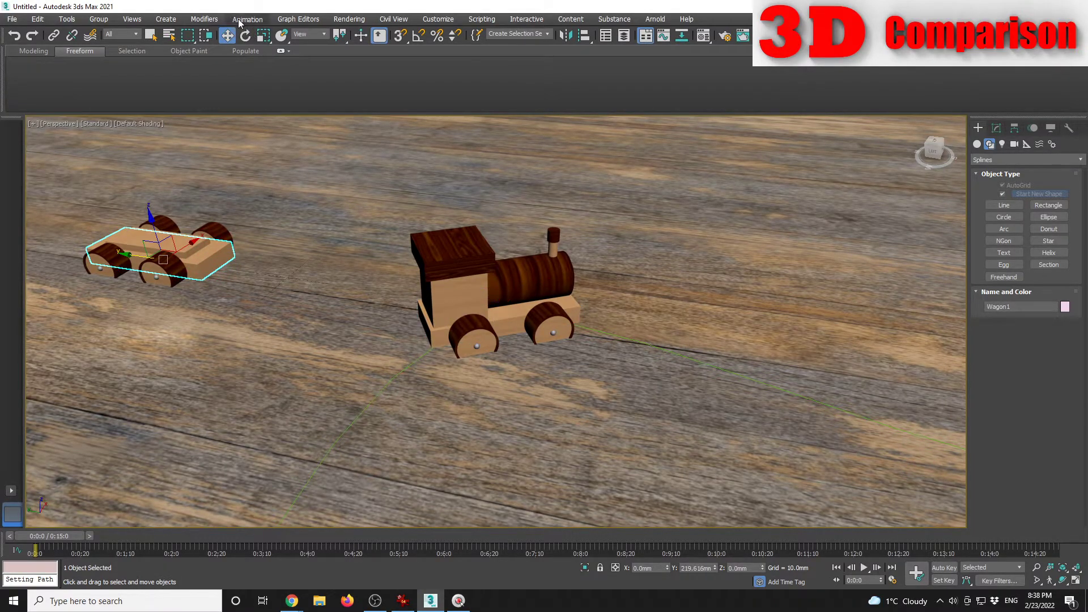
pyautogui.click(244, 19)
pyautogui.moveTo(277, 83)
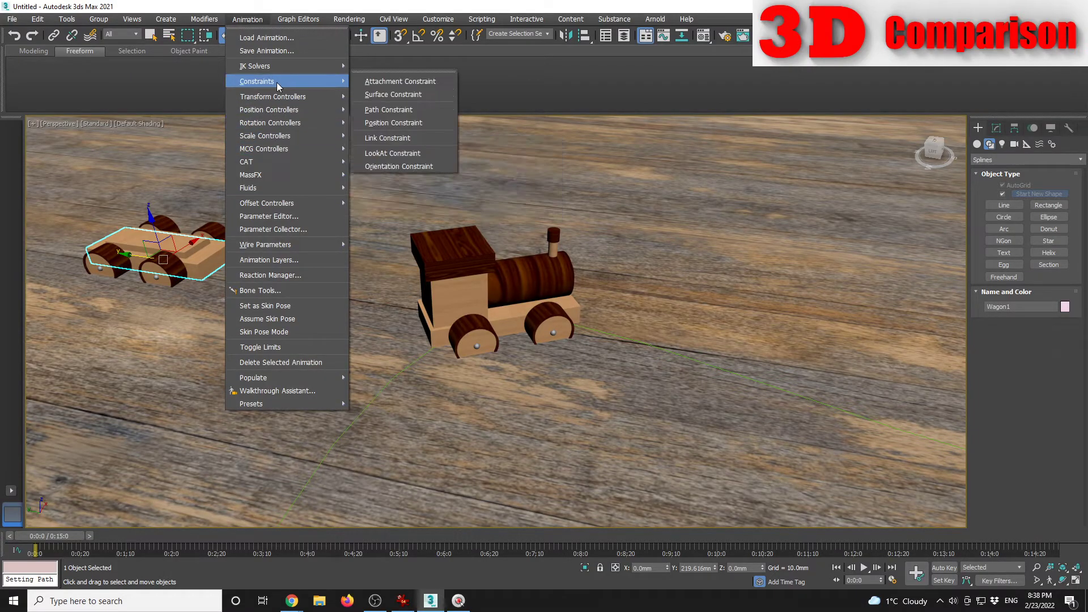
pyautogui.click(388, 110)
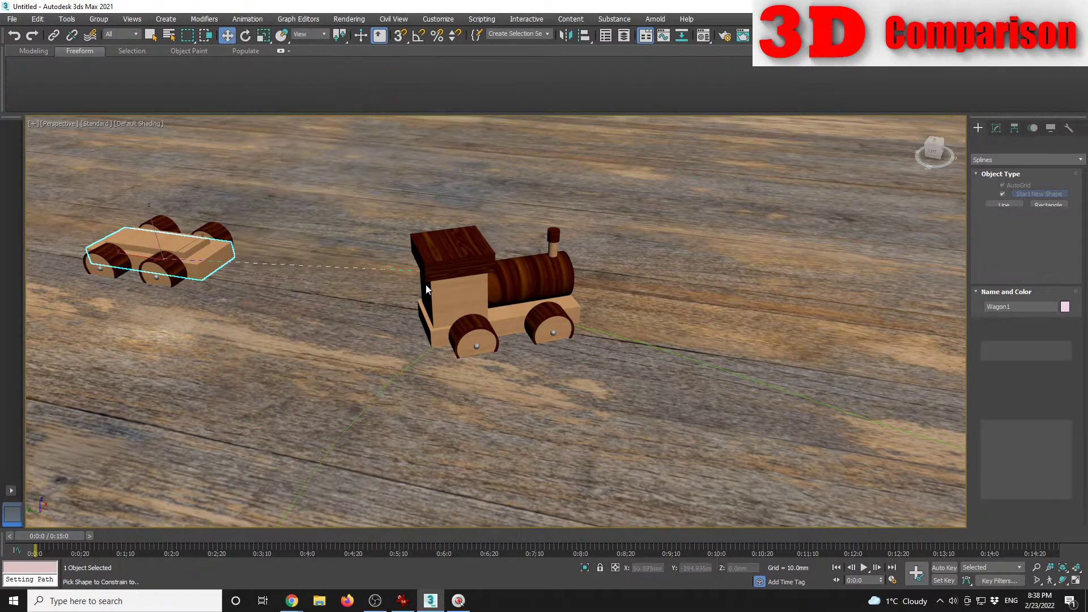
pyautogui.click(424, 355)
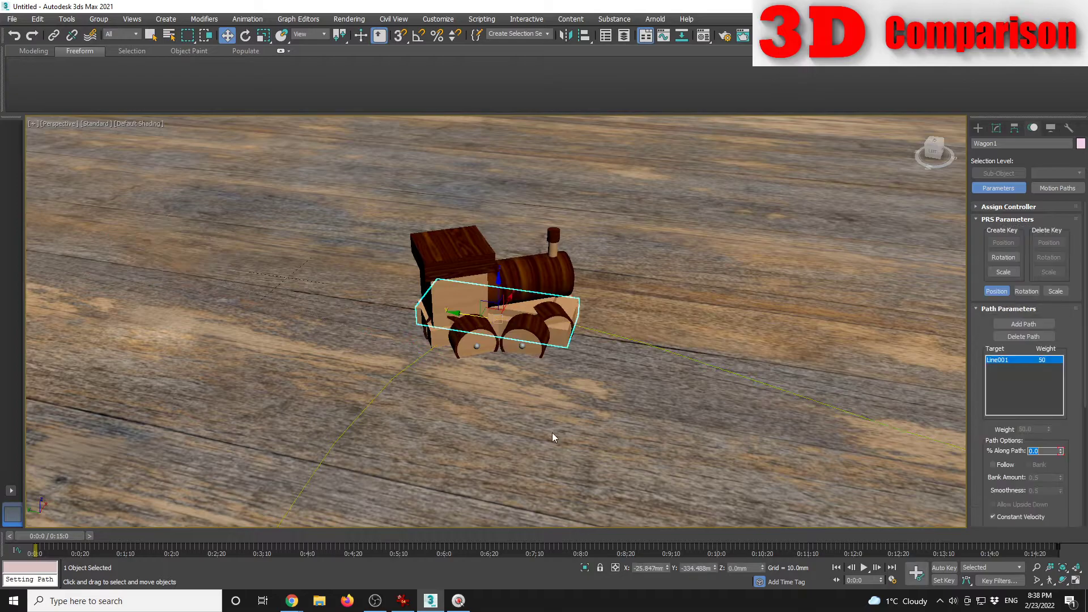
# Step: Make the wagon follow the track's direction with Follow enabled and Y as the path axis
pyautogui.click(1004, 465)
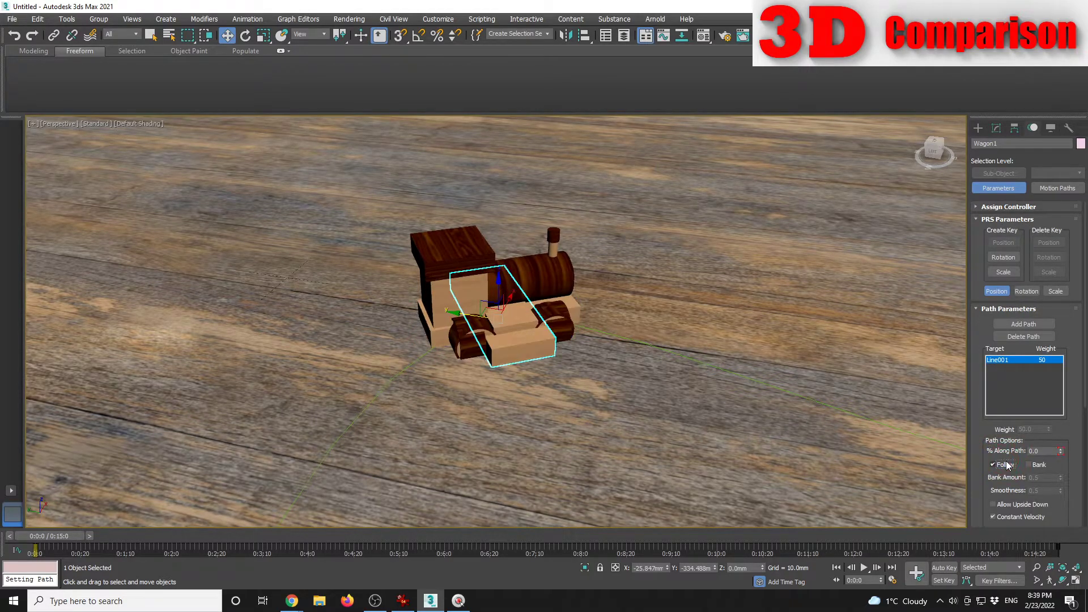
pyautogui.scroll(-3, 1055, 472)
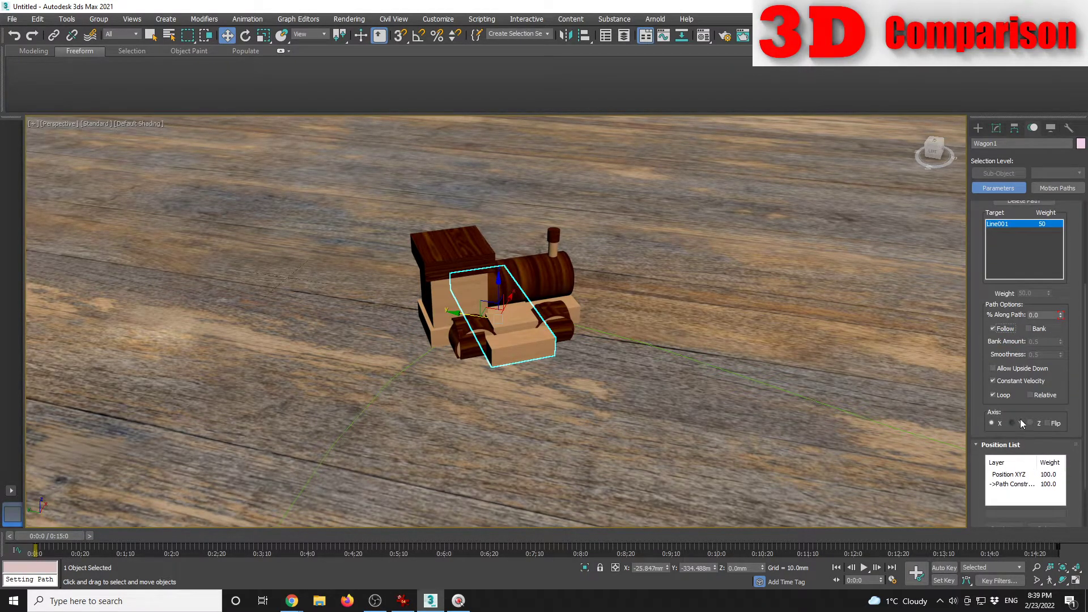
pyautogui.click(1013, 422)
pyautogui.keyDown('alt'); pyautogui.moveTo(703, 376); pyautogui.dragTo(597, 376, button='middle'); pyautogui.keyUp('alt')
pyautogui.scroll(5, 554, 343)
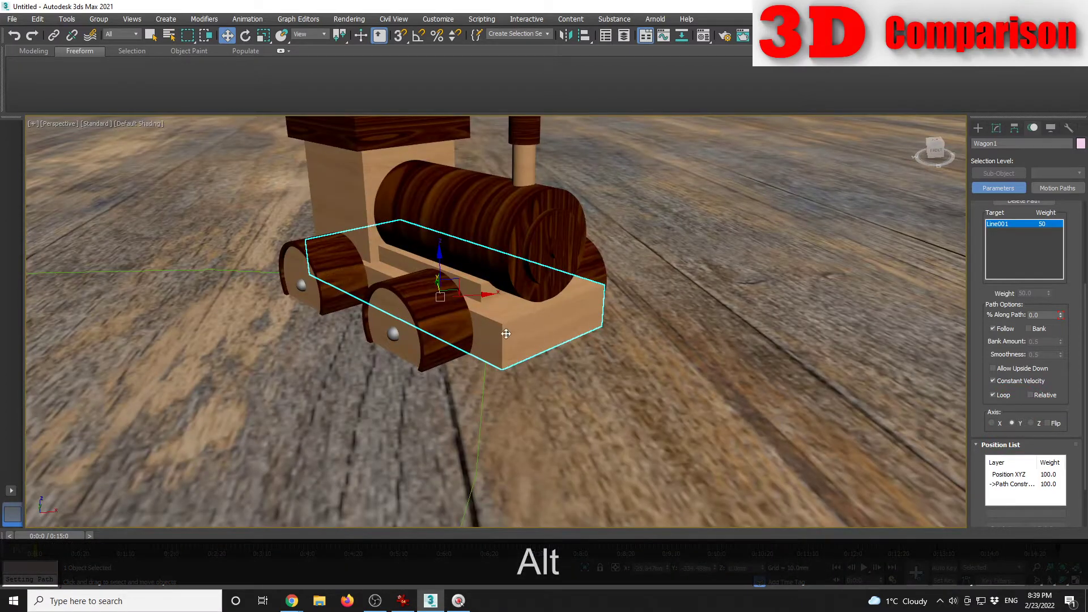
pyautogui.keyDown('alt'); pyautogui.moveTo(509, 332); pyautogui.dragTo(605, 353, button='middle'); pyautogui.keyUp('alt')
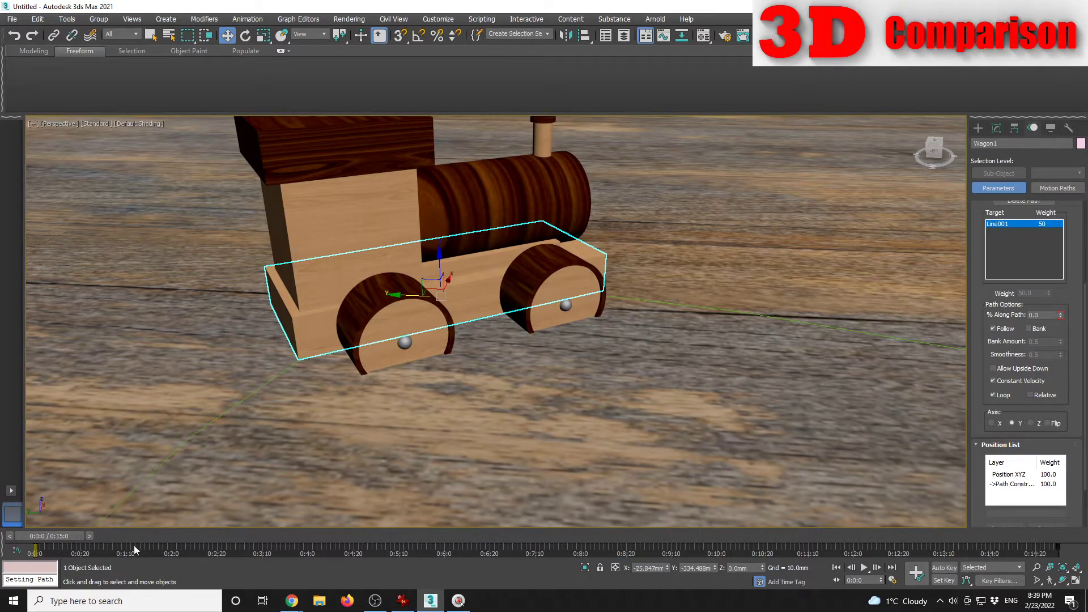
# Step: Scrub the start of the animation, clear the selection, and inspect how the wagon and train sit together on the track
pyautogui.moveTo(71, 535)
pyautogui.mouseDown()
pyautogui.moveTo(100, 533)
pyautogui.moveTo(51, 539)
pyautogui.mouseUp()
pyautogui.scroll(-8, 528, 344)
pyautogui.scroll(8, 499, 383)
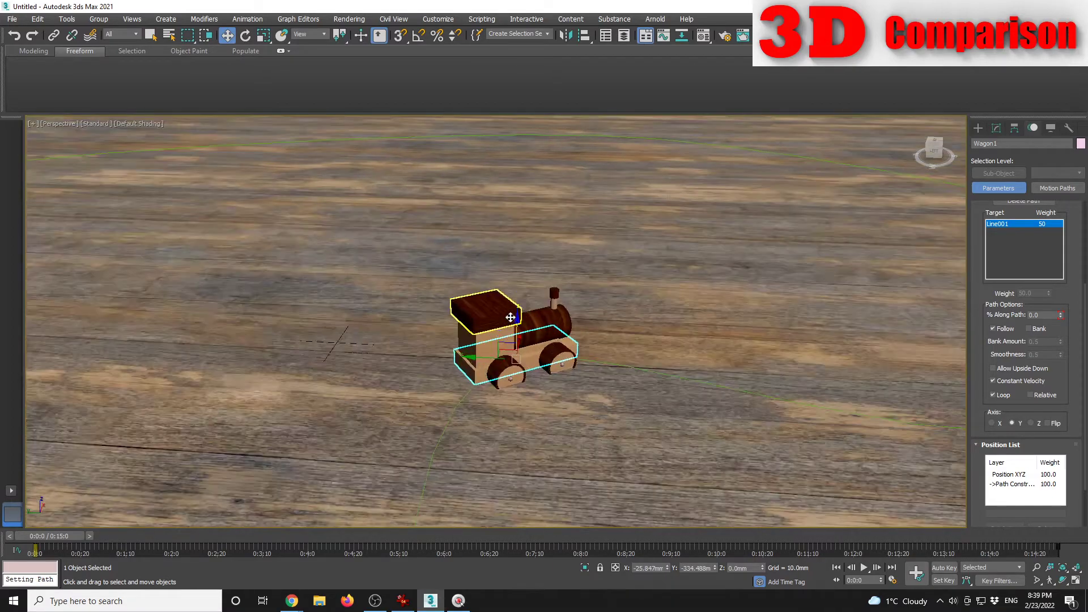
pyautogui.click(673, 360)
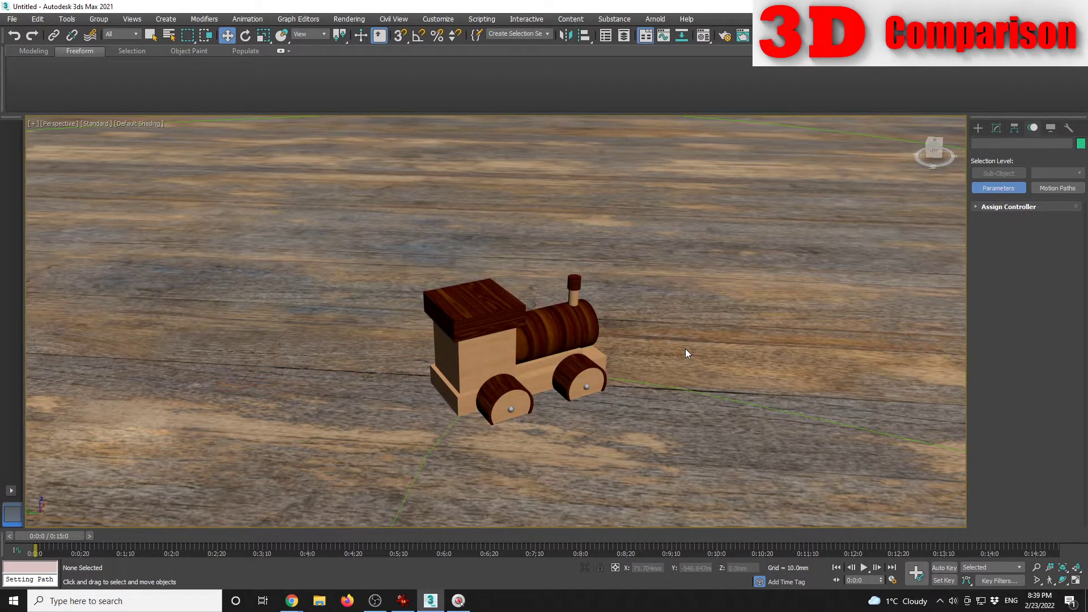
pyautogui.keyDown('alt'); pyautogui.moveTo(600, 363); pyautogui.dragTo(580, 397, button='middle'); pyautogui.keyUp('alt')
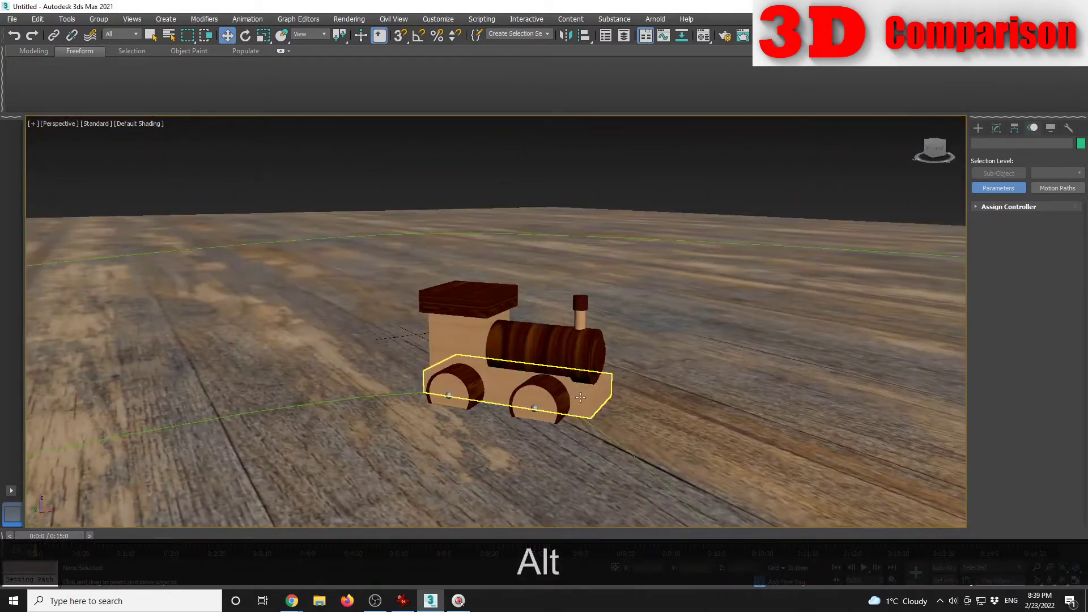
# Step: Select Train from the scene object list and set its % Along Path to 1
pyautogui.press('h')
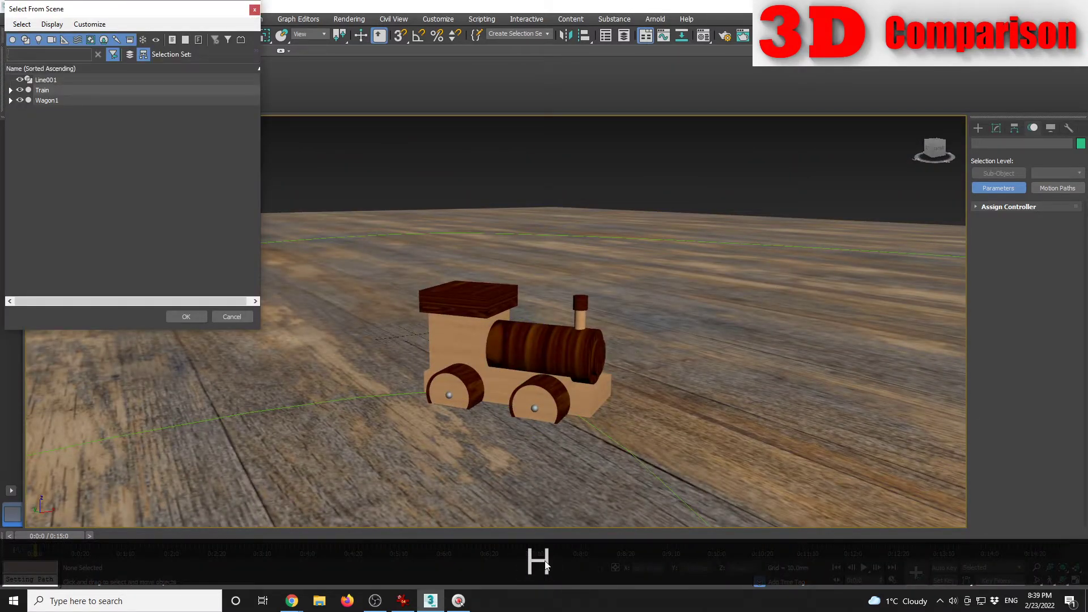
pyautogui.click(49, 90)
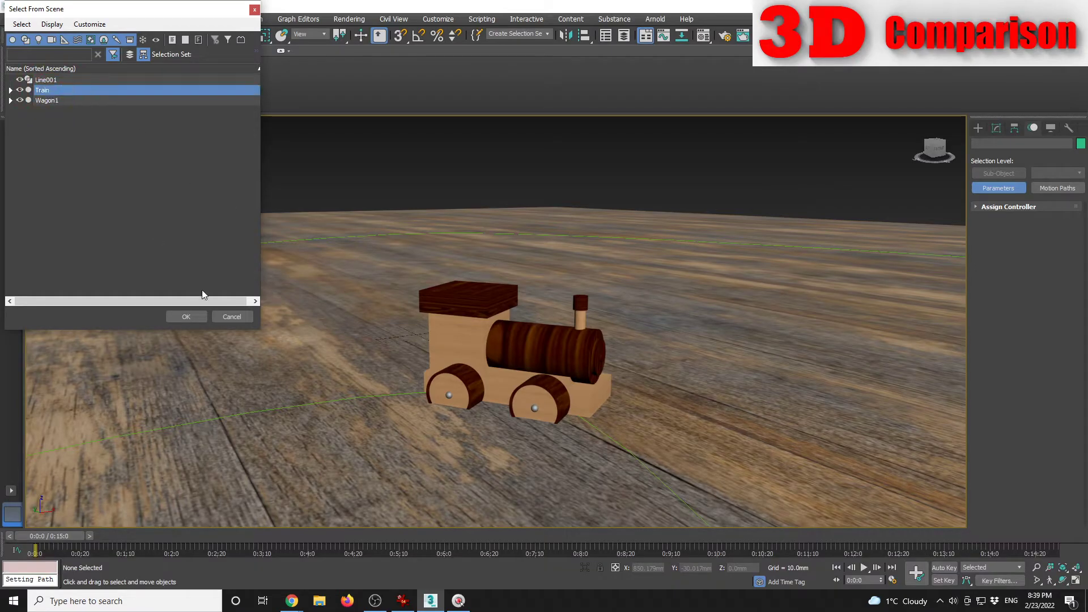
pyautogui.click(185, 317)
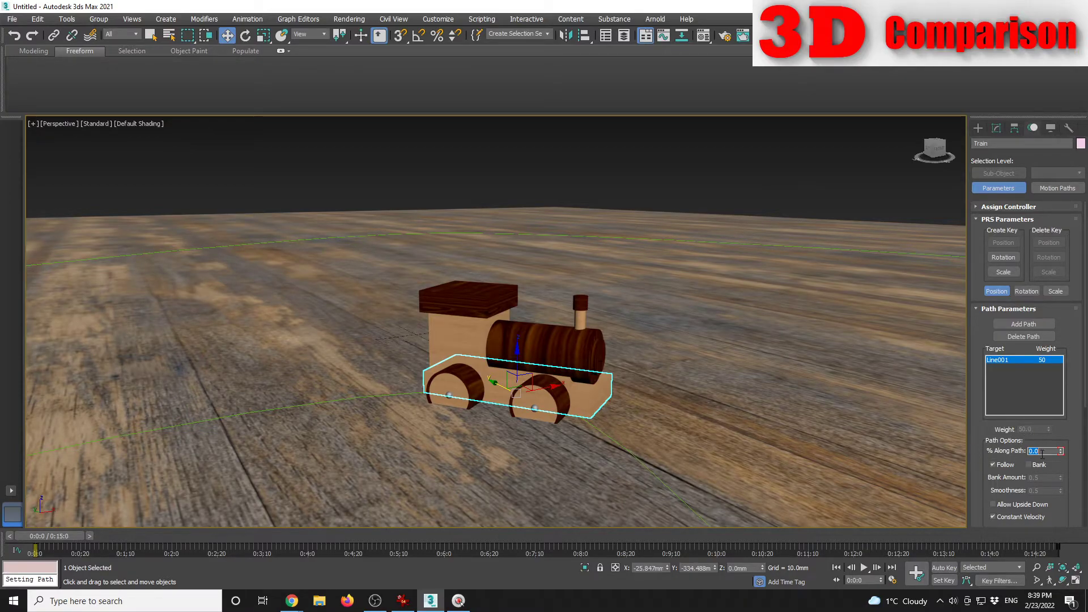
pyautogui.write('1')
pyautogui.press('Tab')
pyautogui.keyDown('alt'); pyautogui.moveTo(934, 442); pyautogui.dragTo(726, 369, button='middle'); pyautogui.keyUp('alt')
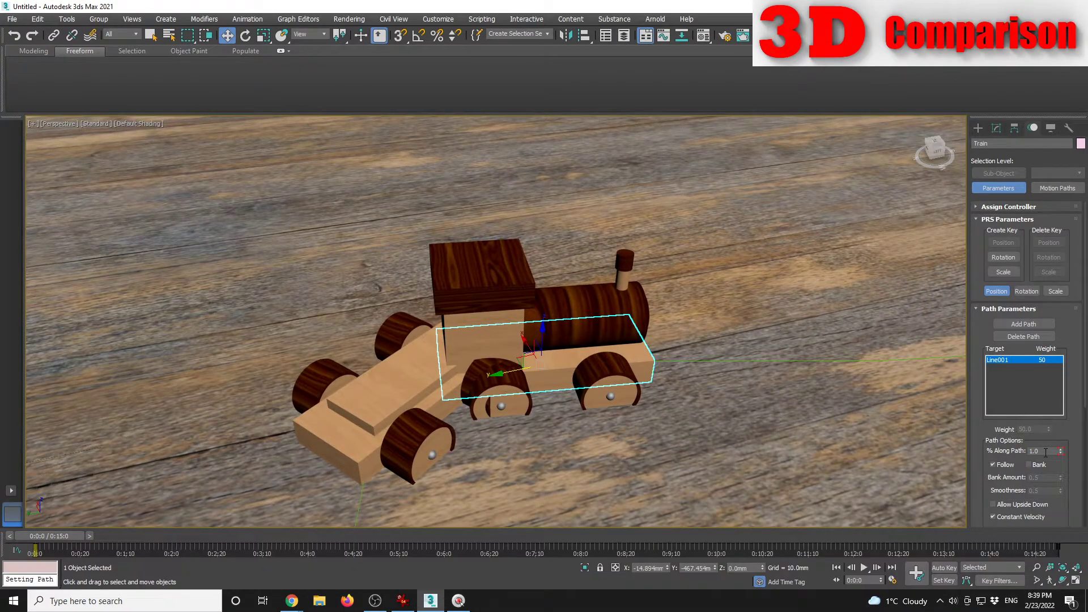
# Step: Try 2 for the train's % Along Path and settle on 1.6 to place it just ahead of the wagon
pyautogui.write('2')
pyautogui.press('Tab')
pyautogui.keyDown('alt'); pyautogui.moveTo(794, 431); pyautogui.dragTo(751, 417, button='middle'); pyautogui.keyUp('alt')
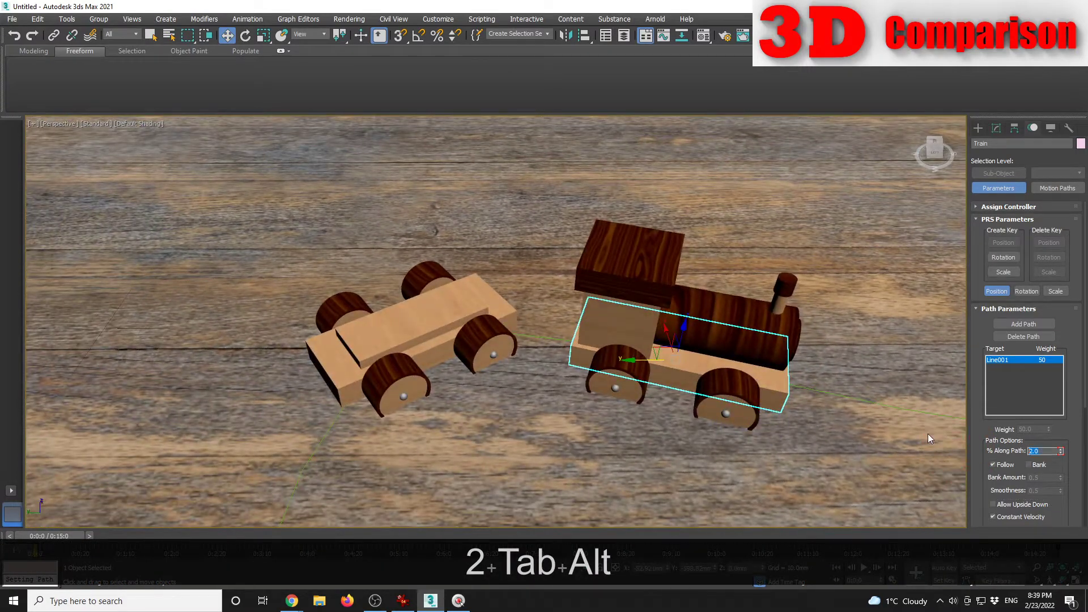
pyautogui.write('1.6')
pyautogui.press('Return')
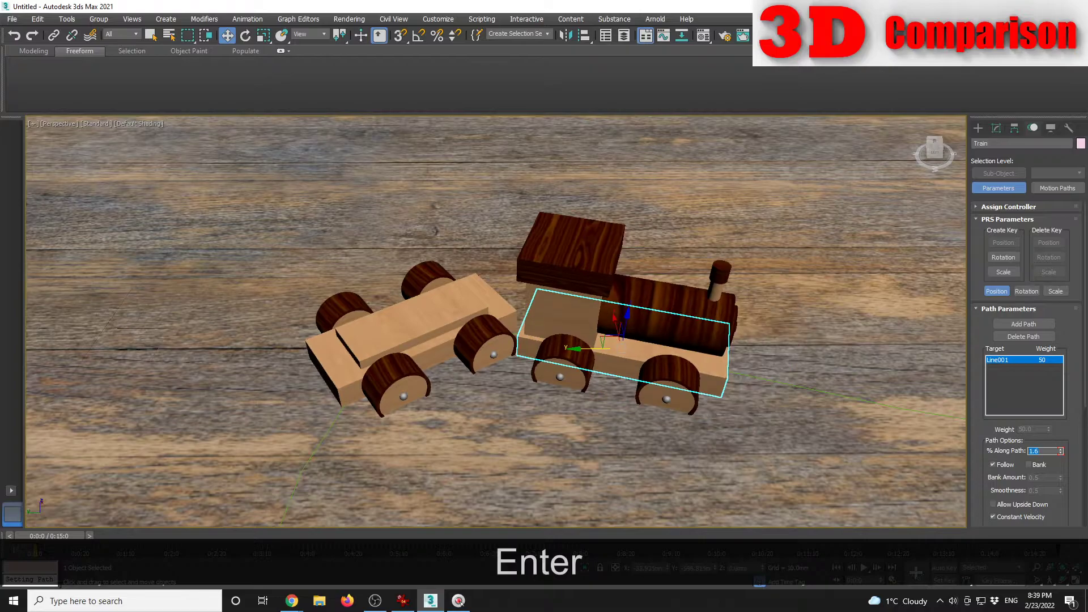
pyautogui.press('alt')
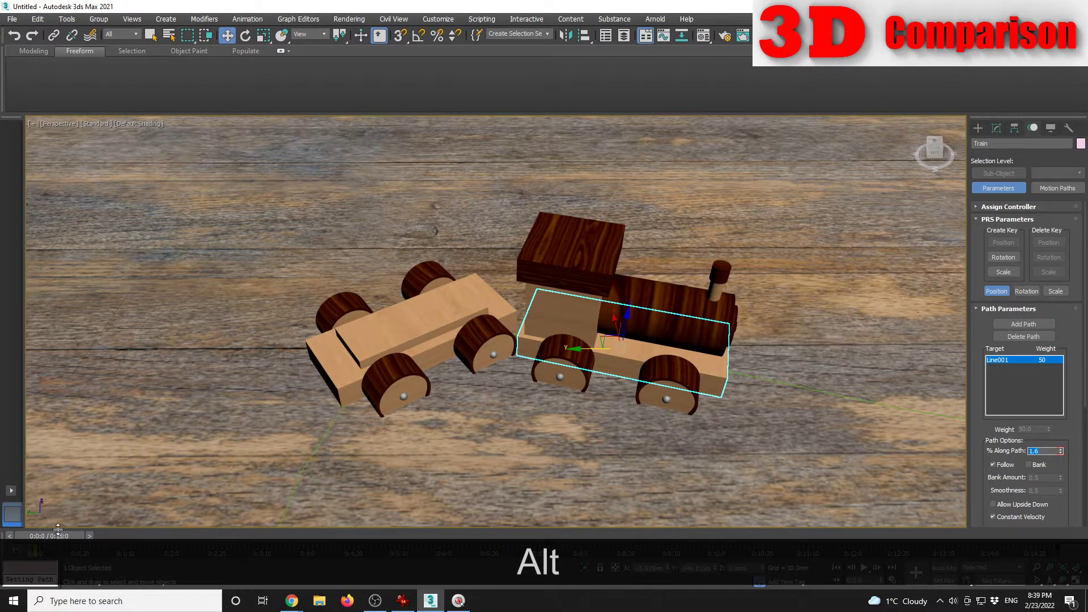
# Step: Scrub the beginning of the animation, return to 0:0:0, and examine the spacing between the train and the wagon
pyautogui.moveTo(63, 536); pyautogui.dragTo(76, 536)
pyautogui.scroll(-5, 708, 417)
pyautogui.moveTo(707, 417); pyautogui.dragTo(389, 489, button='middle')
pyautogui.moveTo(70, 534); pyautogui.dragTo(37, 530)
pyautogui.press('w')
pyautogui.keyDown('alt'); pyautogui.moveTo(421, 465); pyautogui.dragTo(475, 442, button='middle'); pyautogui.keyUp('alt')
pyautogui.scroll(5, 527, 383)
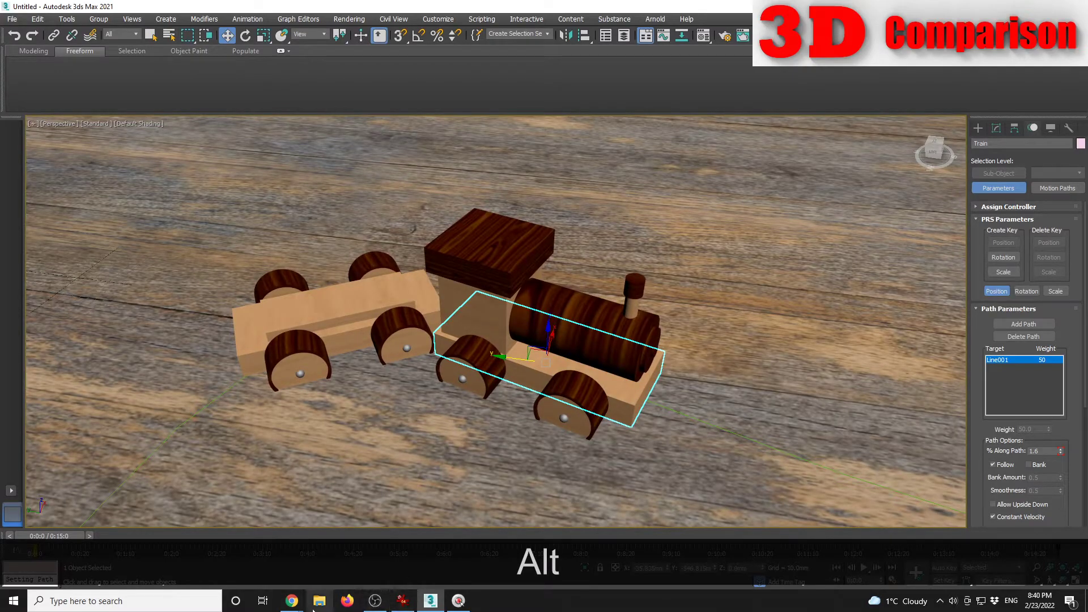
# Step: Switch to the Sketchfab wood toy train set in Chrome and examine the coupling between the cars up close, including its wireframe
pyautogui.moveTo(292, 601)
pyautogui.click(350, 552)
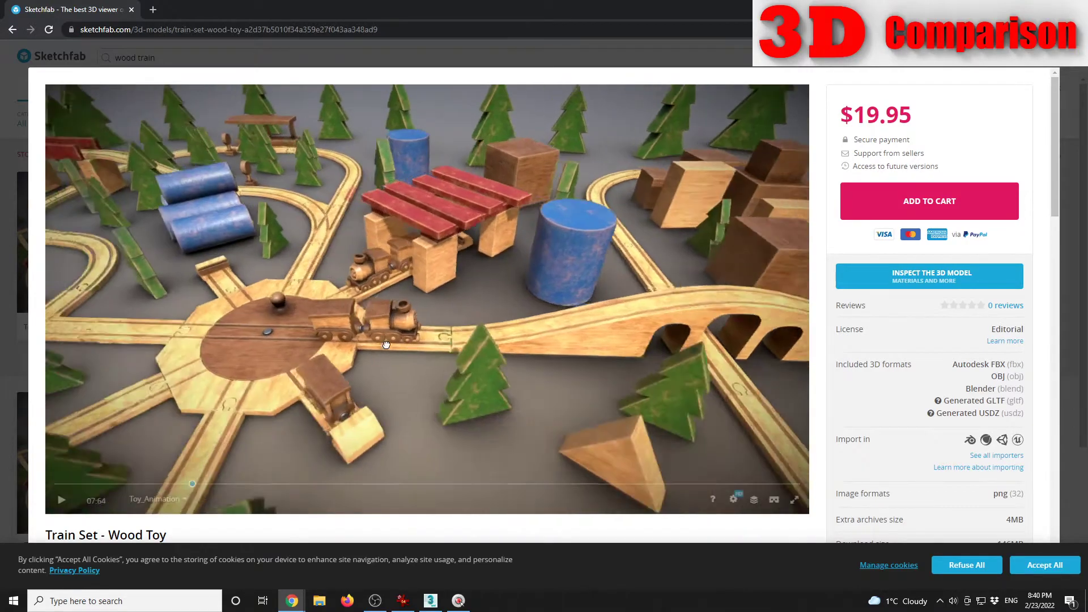
pyautogui.doubleClick(386, 344)
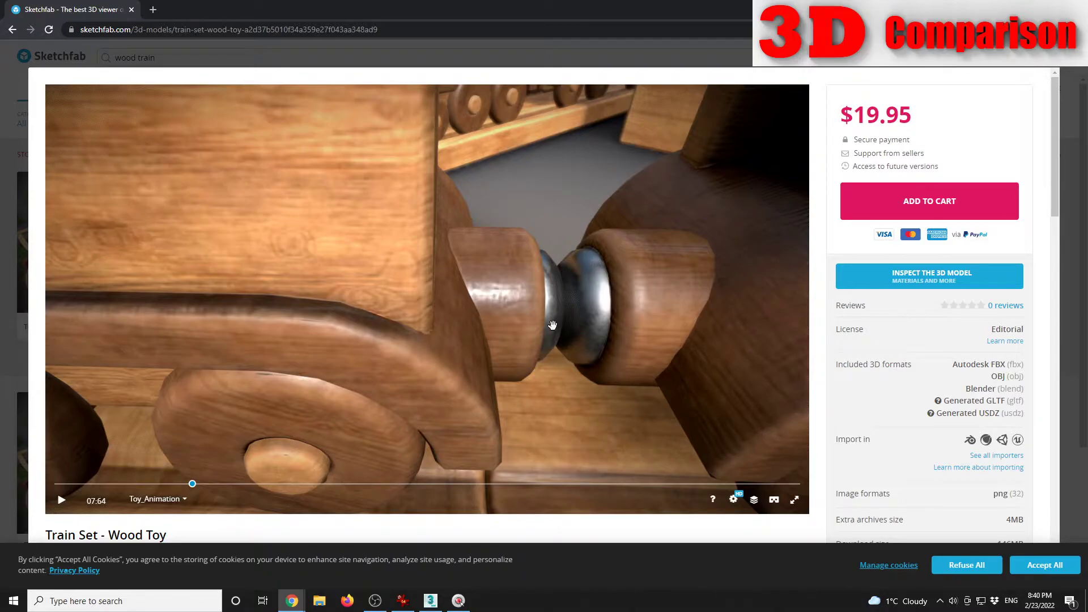
pyautogui.moveTo(576, 296)
pyautogui.mouseDown()
pyautogui.moveTo(551, 313)
pyautogui.moveTo(564, 339)
pyautogui.mouseUp()
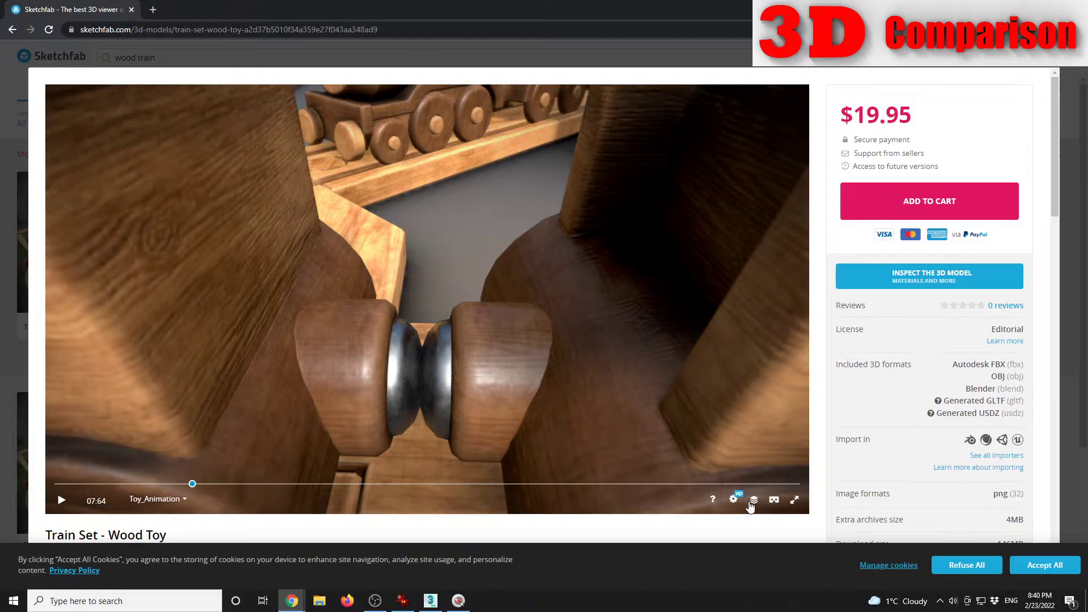
pyautogui.click(753, 502)
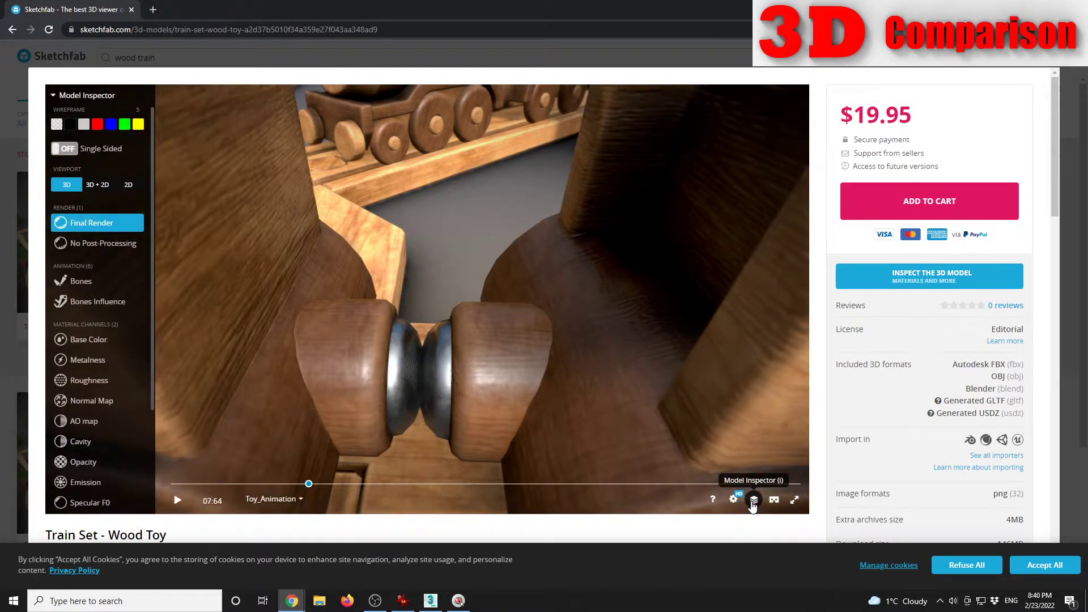
pyautogui.scroll(-2, 107, 408)
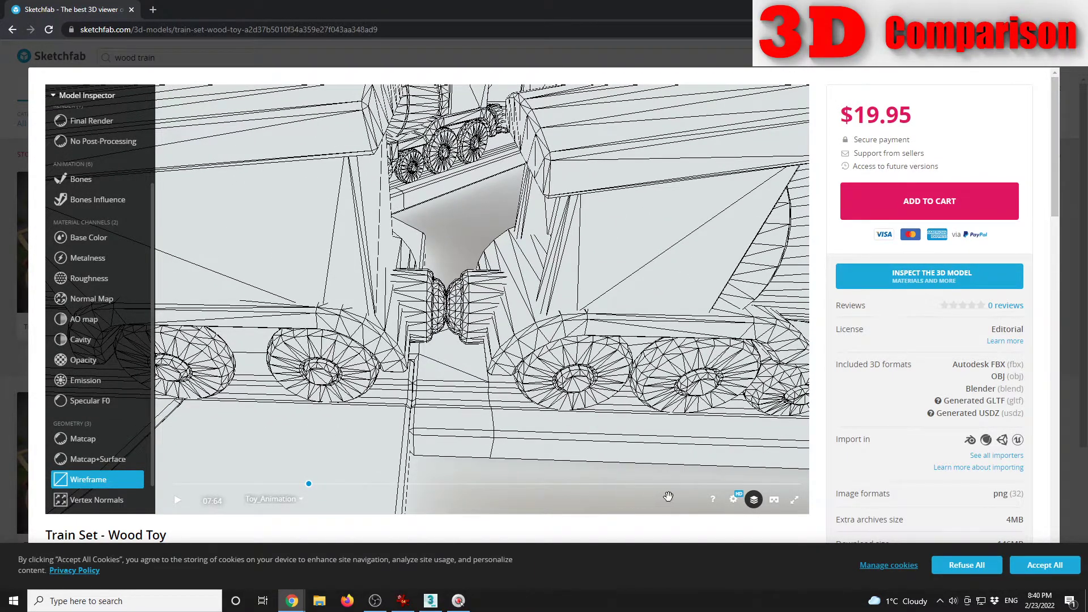
# Step: Switch to 3ds Max and select all parts of the wagon behind the locomotive, leaving the path line out of the selection
pyautogui.click(753, 499)
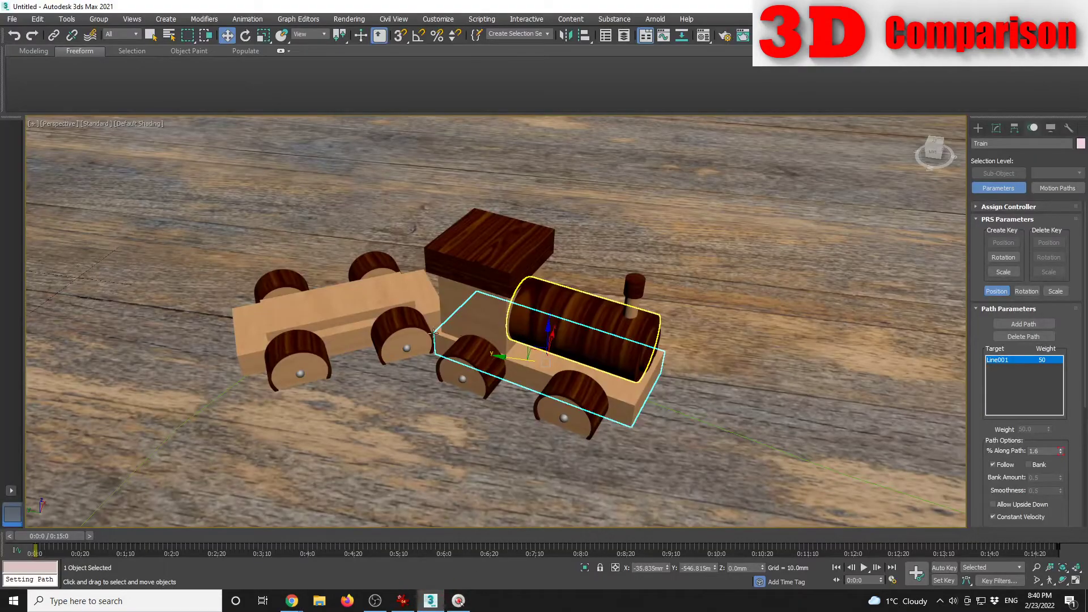
pyautogui.click(980, 131)
pyautogui.keyDown('alt'); pyautogui.moveTo(579, 340); pyautogui.dragTo(425, 262, button='middle'); pyautogui.keyUp('alt')
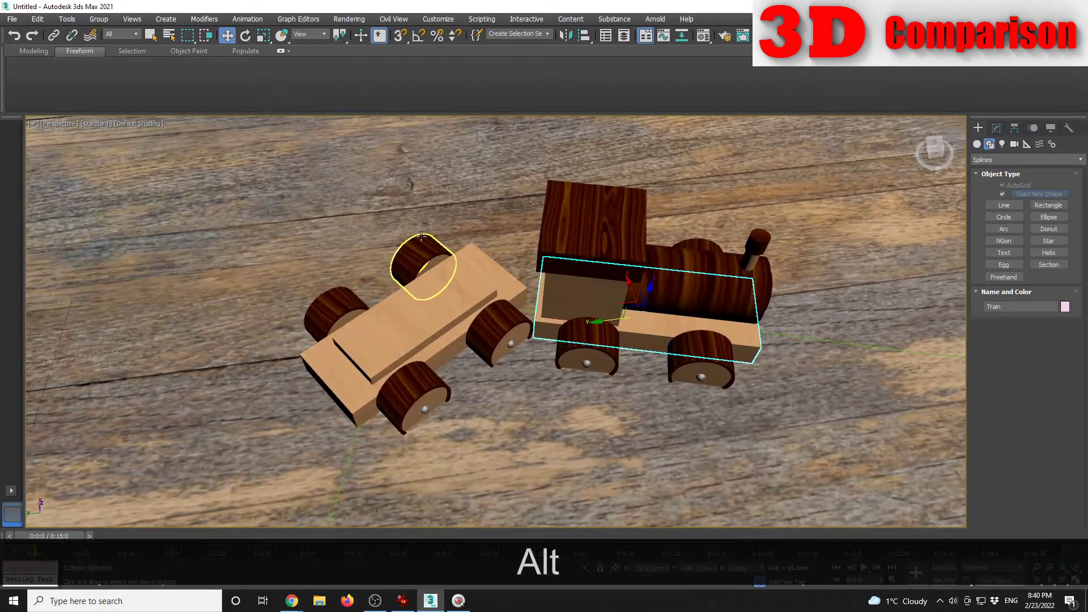
pyautogui.press('q')
pyautogui.click(332, 186)
pyautogui.moveTo(478, 372); pyautogui.dragTo(509, 448)
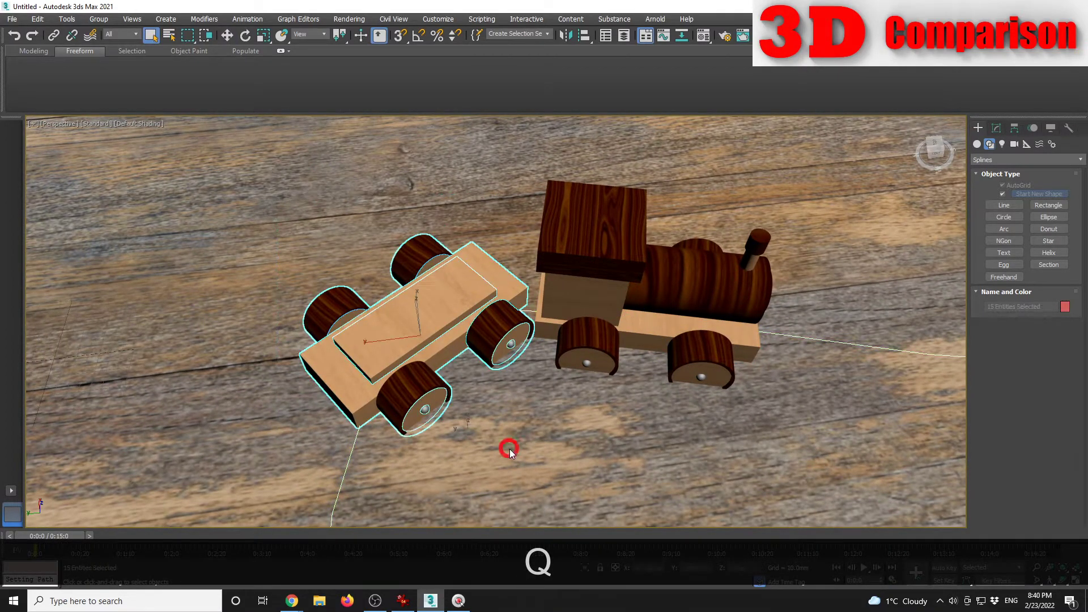
pyautogui.keyDown('alt'); pyautogui.moveTo(275, 452); pyautogui.dragTo(397, 493); pyautogui.keyUp('alt')
pyautogui.keyDown('alt'); pyautogui.moveTo(502, 461); pyautogui.dragTo(523, 375, button='middle'); pyautogui.keyUp('alt')
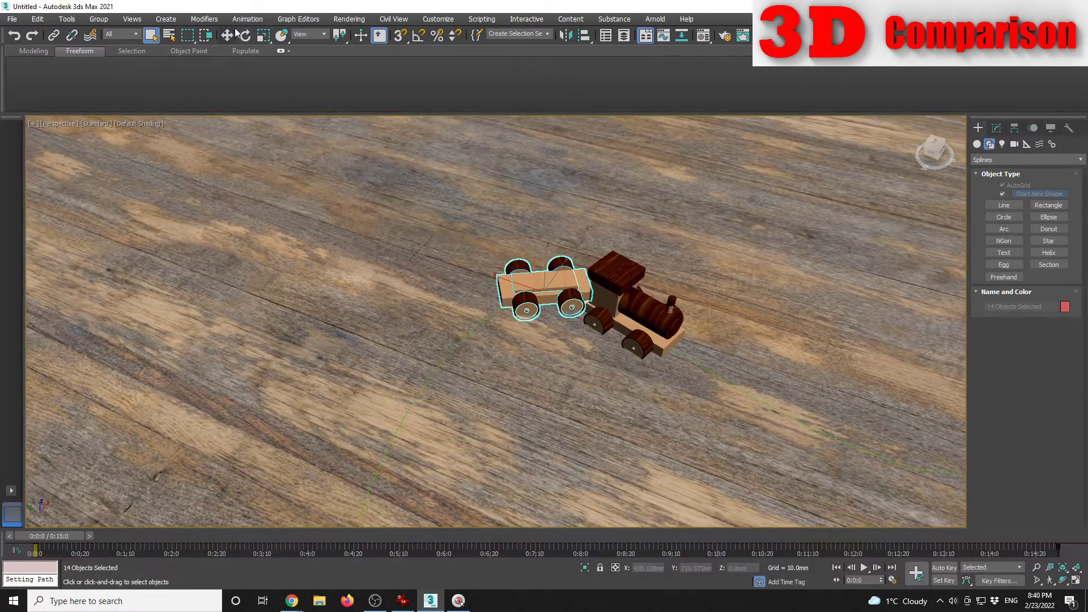
# Step: Clone the selected wagon once as a Copy, placing it behind the original along the path
pyautogui.press('w')
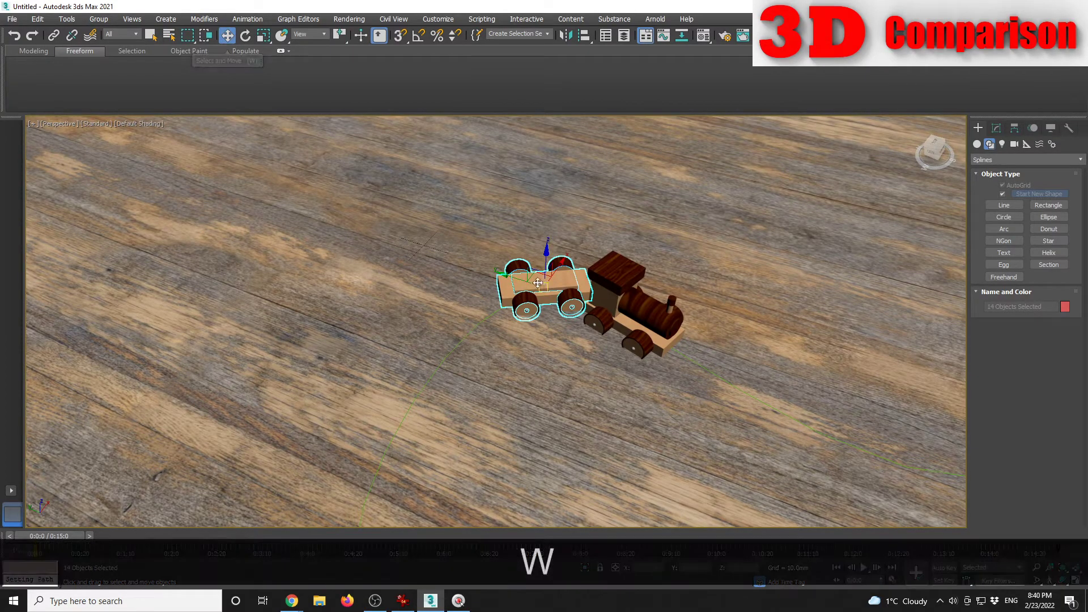
pyautogui.moveTo(510, 307)
pyautogui.keyDown('shift'); pyautogui.mouseDown()
pyautogui.moveTo(417, 313)
pyautogui.moveTo(366, 352)
pyautogui.moveTo(389, 342)
pyautogui.mouseUp(); pyautogui.keyUp('shift')
pyautogui.moveTo(532, 229)
pyautogui.mouseDown()
pyautogui.moveTo(561, 277)
pyautogui.moveTo(616, 306)
pyautogui.mouseUp()
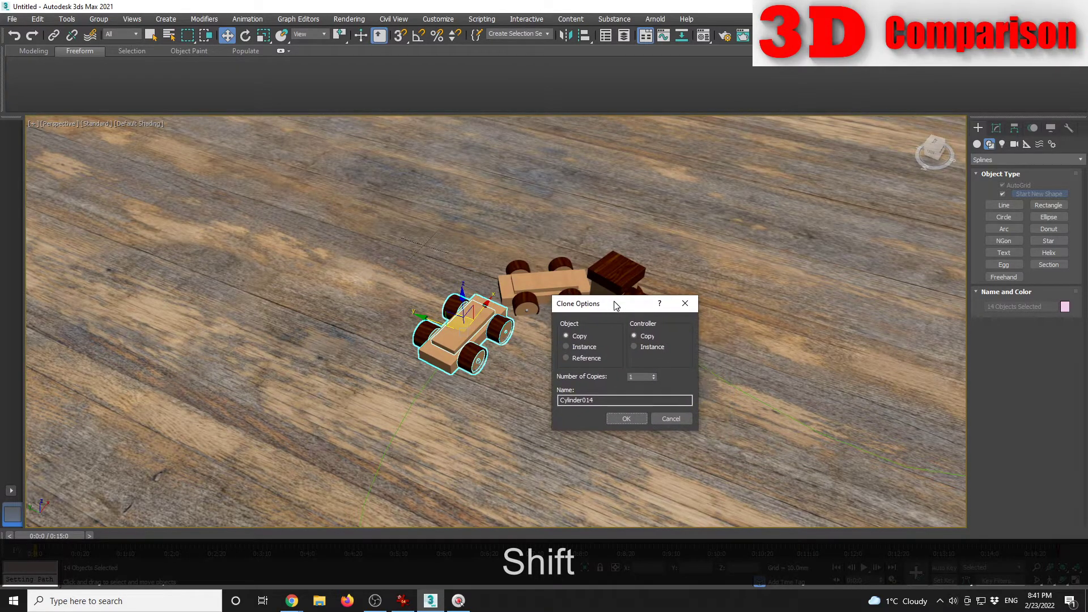
pyautogui.click(627, 418)
# Step: Add two more wagon copies to the train, placing each one behind the previous wagon along the path
pyautogui.moveTo(627, 418)
pyautogui.keyDown('alt'); pyautogui.mouseDown(button='middle')
pyautogui.moveTo(522, 388)
pyautogui.moveTo(495, 323)
pyautogui.mouseUp(button='middle'); pyautogui.keyUp('alt')
pyautogui.keyDown('shift'); pyautogui.moveTo(367, 344); pyautogui.dragTo(319, 356); pyautogui.keyUp('shift')
pyautogui.click(529, 346)
pyautogui.keyDown('shift'); pyautogui.moveTo(401, 355); pyautogui.dragTo(189, 416); pyautogui.keyUp('shift')
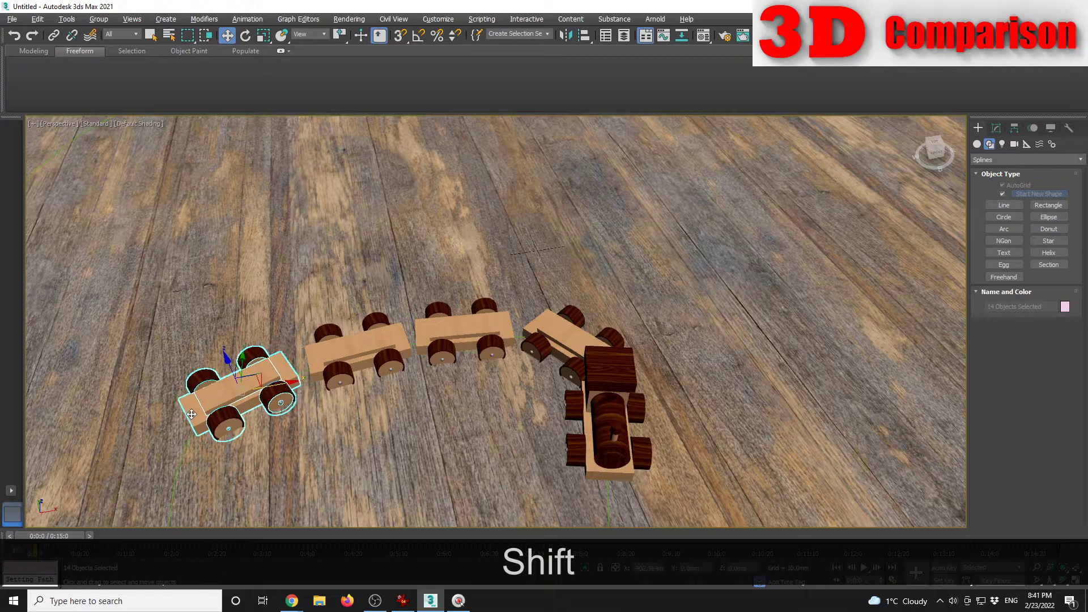
pyautogui.click(547, 350)
pyautogui.moveTo(326, 463); pyautogui.dragTo(399, 368, button='middle')
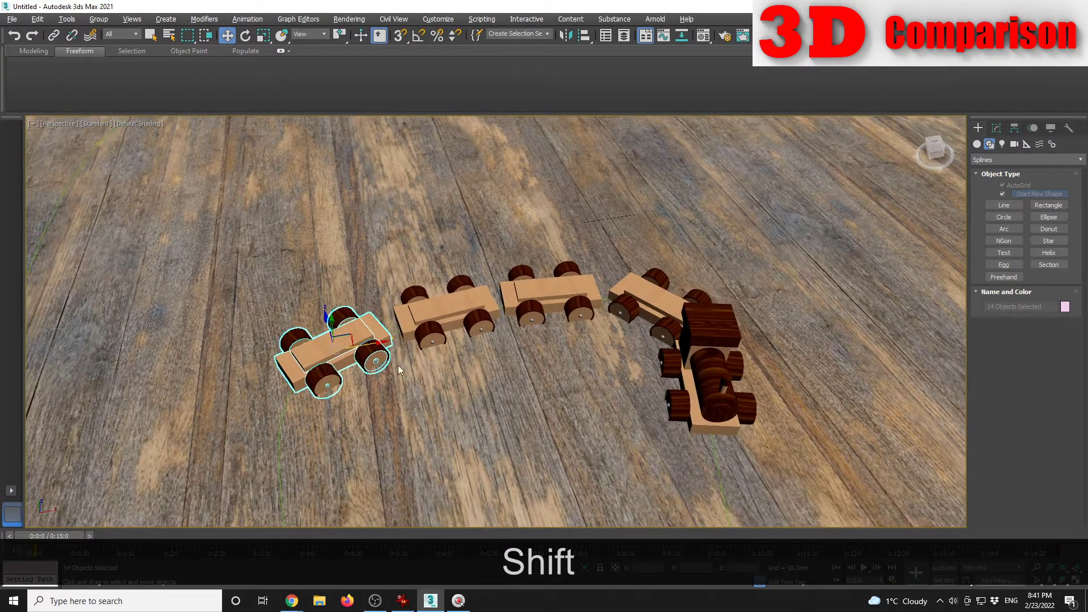
pyautogui.moveTo(384, 343)
pyautogui.keyDown('shift'); pyautogui.mouseDown()
pyautogui.moveTo(361, 273)
pyautogui.moveTo(603, 185)
pyautogui.moveTo(71, 401)
pyautogui.moveTo(353, 486)
pyautogui.moveTo(301, 481)
pyautogui.mouseUp(); pyautogui.keyUp('shift')
pyautogui.click(589, 348)
# Step: Try to clone the last wagon further along the path with 7 copies
pyautogui.moveTo(387, 436)
pyautogui.mouseDown(button='middle')
pyautogui.moveTo(519, 383)
pyautogui.moveTo(640, 383)
pyautogui.moveTo(523, 396)
pyautogui.mouseUp(button='middle')
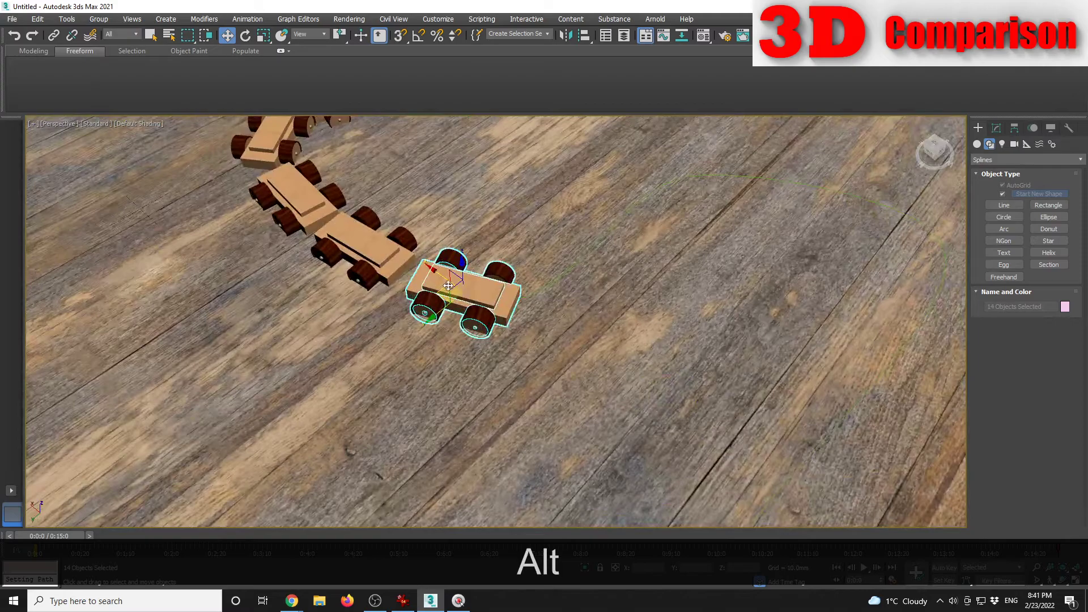
pyautogui.keyDown('shift'); pyautogui.moveTo(448, 285); pyautogui.dragTo(683, 294); pyautogui.keyUp('shift')
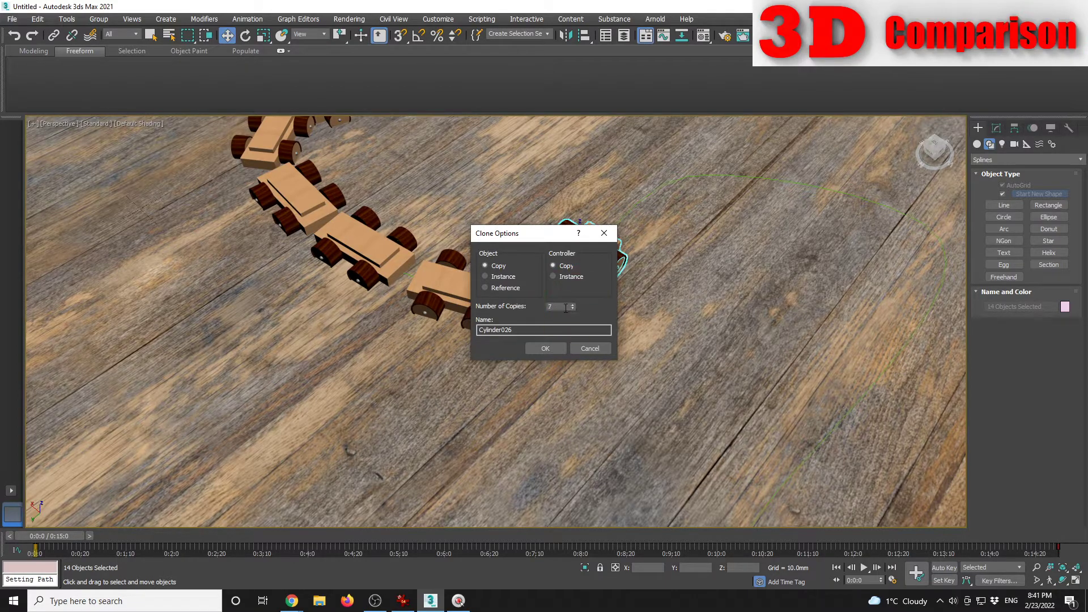
pyautogui.click(555, 350)
pyautogui.moveTo(555, 349)
pyautogui.mouseDown(button='middle')
pyautogui.moveTo(602, 287)
pyautogui.moveTo(535, 236)
pyautogui.mouseUp(button='middle')
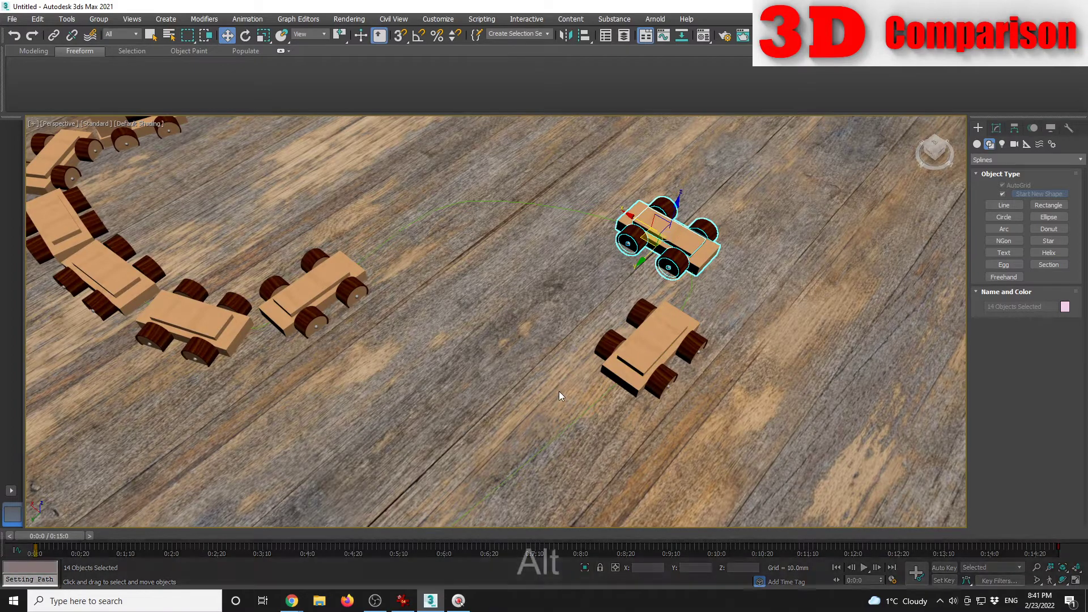
pyautogui.keyDown('alt'); pyautogui.scroll(-10, 559, 391); pyautogui.keyUp('alt')
pyautogui.keyDown('alt'); pyautogui.scroll(3, 558, 403); pyautogui.keyUp('alt')
pyautogui.keyDown('alt'); pyautogui.scroll(4, 556, 354); pyautogui.keyUp('alt')
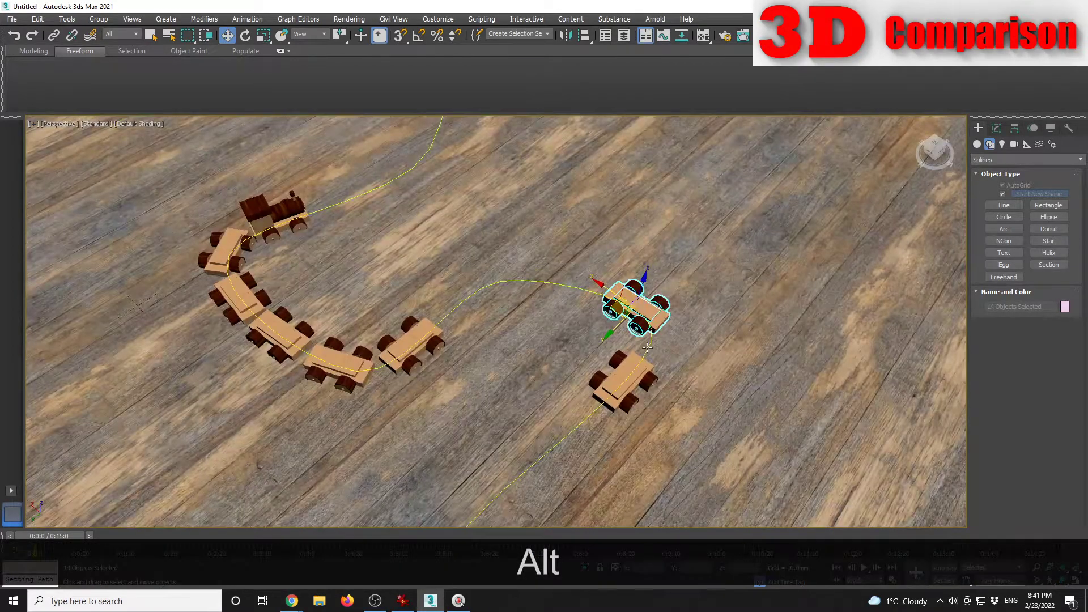
pyautogui.hotkey('ctrl', 'z')
# Step: Clone the last wagon once as a Copy and place it at the end of the train along the path
pyautogui.press('w')
pyautogui.keyDown('alt'); pyautogui.scroll(3, 396, 374); pyautogui.keyUp('alt')
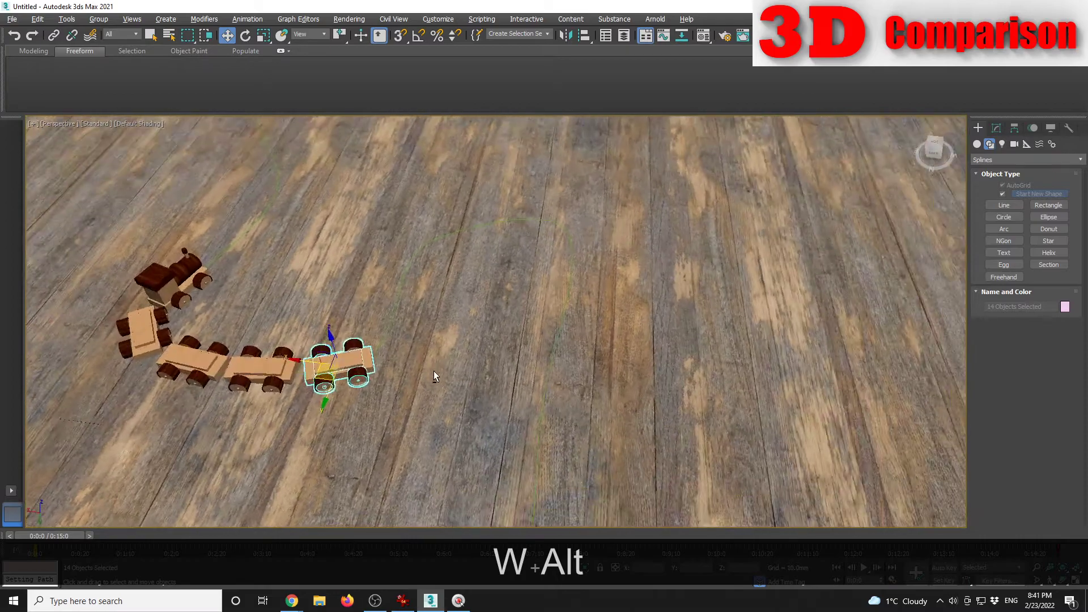
pyautogui.keyDown('alt'); pyautogui.scroll(3, 434, 371); pyautogui.keyUp('alt')
pyautogui.keyDown('shift'); pyautogui.moveTo(364, 335); pyautogui.dragTo(544, 256); pyautogui.keyUp('shift')
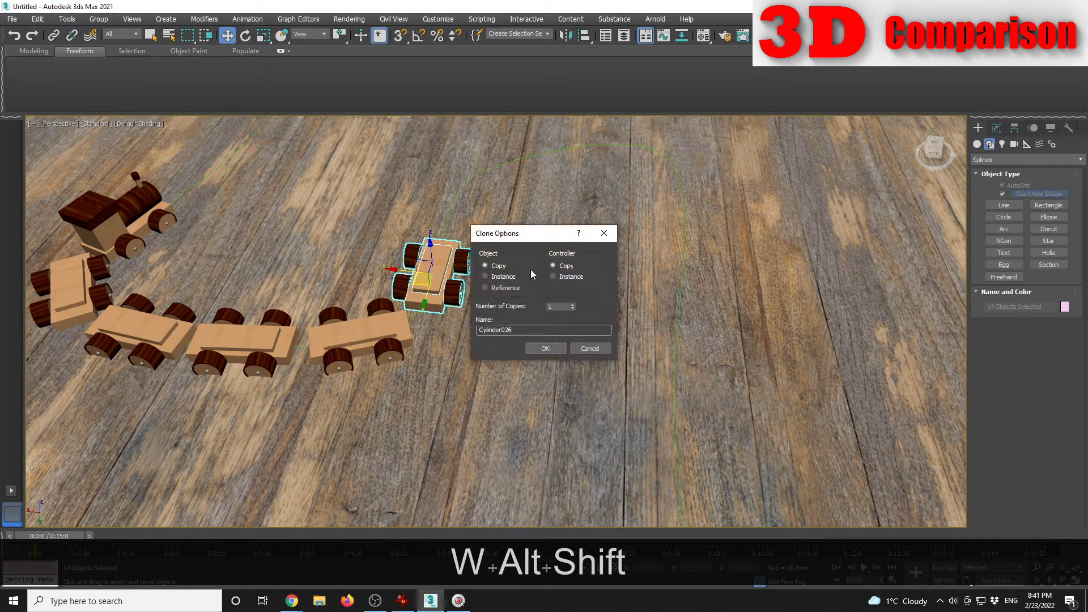
pyautogui.click(549, 349)
# Step: Deselect everything, play the train animation along the whole path, and return to the start of the timeline
pyautogui.keyDown('alt'); pyautogui.moveTo(469, 285); pyautogui.dragTo(347, 306, button='middle'); pyautogui.keyUp('alt')
pyautogui.moveTo(494, 281); pyautogui.dragTo(505, 376, button='middle')
pyautogui.scroll(-7, 527, 365)
pyautogui.keyDown('alt'); pyautogui.moveTo(581, 444); pyautogui.dragTo(549, 375, button='middle'); pyautogui.keyUp('alt')
pyautogui.scroll(4, 548, 375)
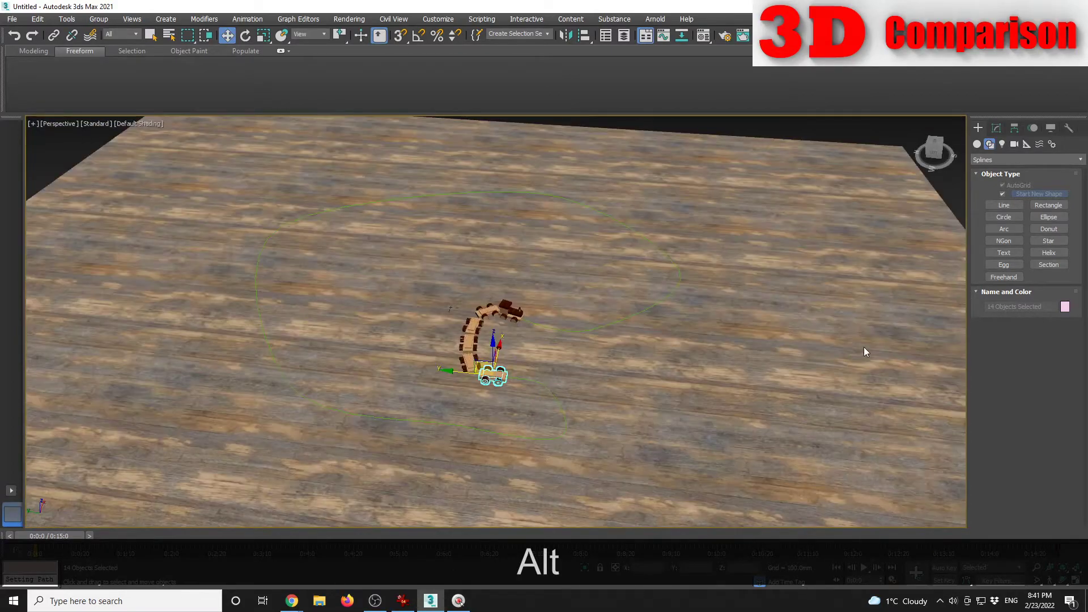
pyautogui.click(946, 199)
pyautogui.click(864, 567)
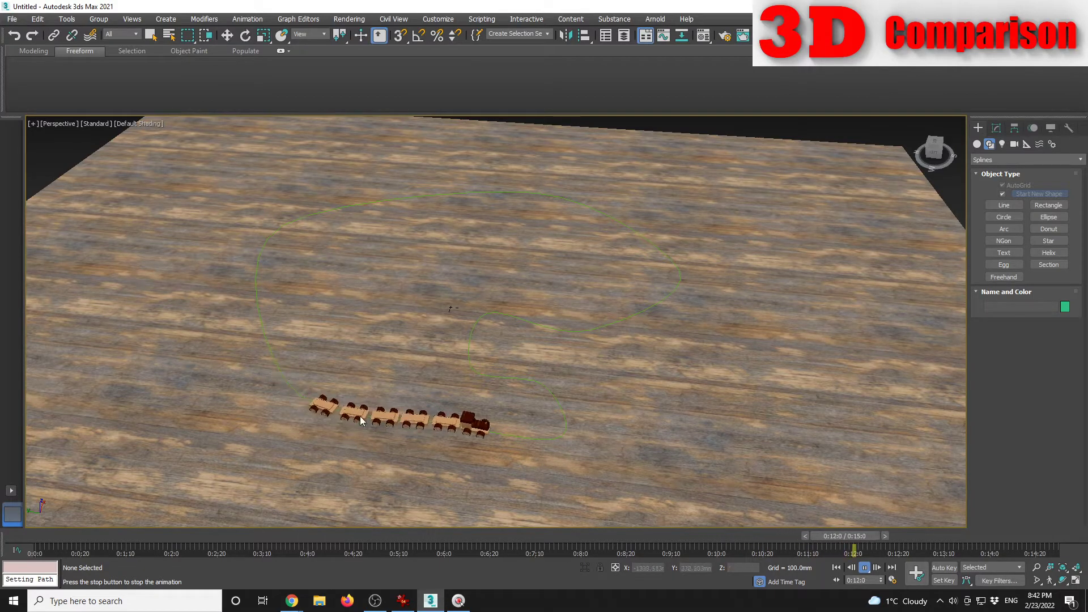
pyautogui.moveTo(957, 536); pyautogui.dragTo(23, 536)
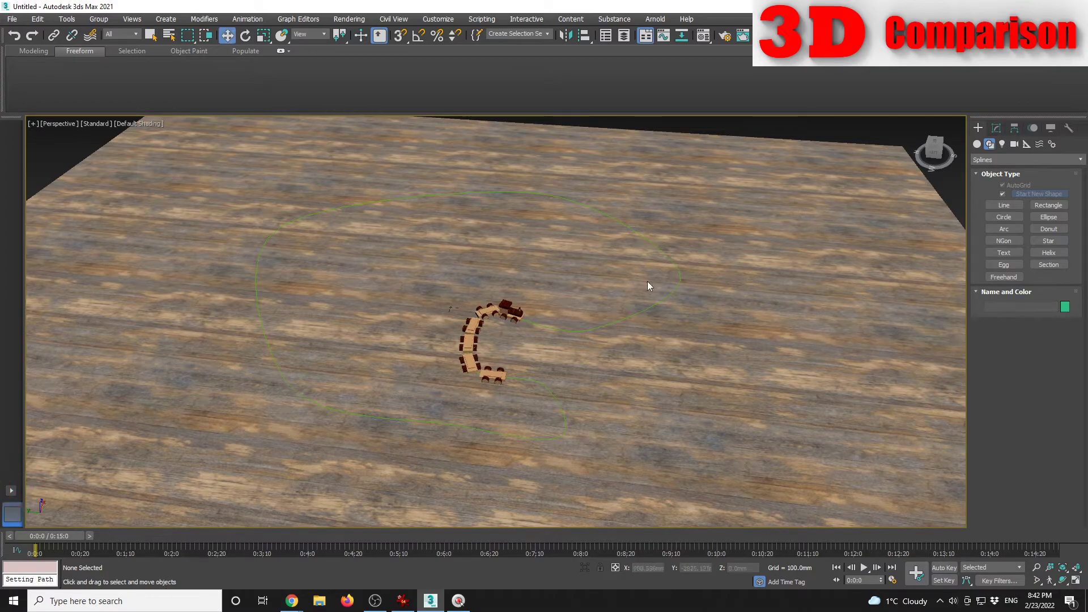
# Step: Examine the locomotive's front wheel up close where it meets the wooden floor
pyautogui.scroll(5, 595, 292)
pyautogui.keyDown('alt'); pyautogui.moveTo(554, 372); pyautogui.dragTo(522, 366, button='middle'); pyautogui.keyUp('alt')
pyautogui.scroll(5, 457, 275)
pyautogui.moveTo(456, 274); pyautogui.dragTo(592, 309, button='middle')
pyautogui.click(697, 333)
pyautogui.press('z')
pyautogui.scroll(-8, 699, 337)
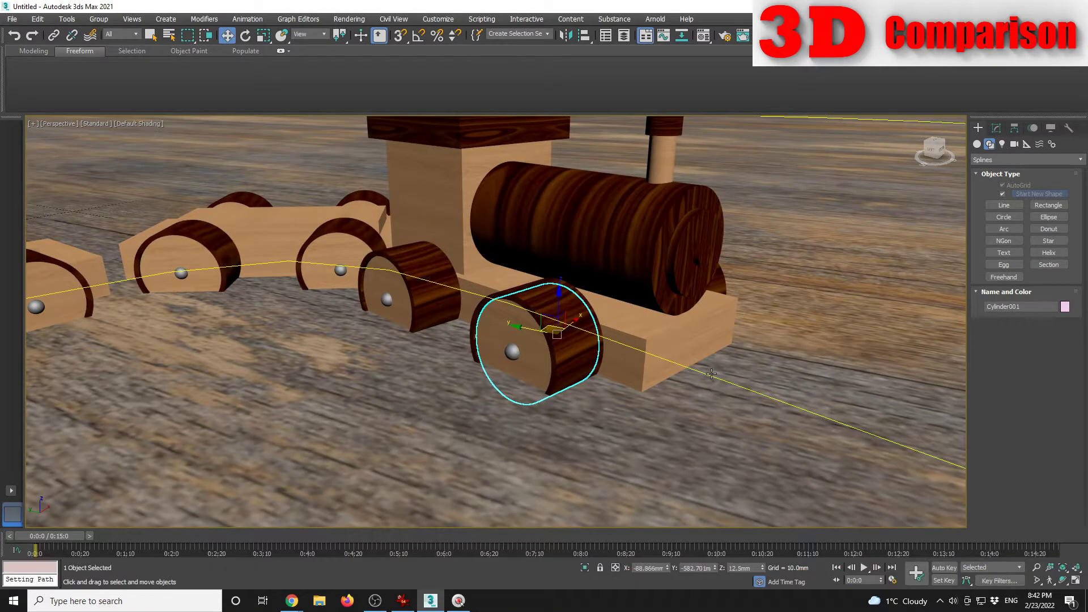
# Step: Raise the train's path line by setting its Z position to 15 mm
pyautogui.click(711, 374)
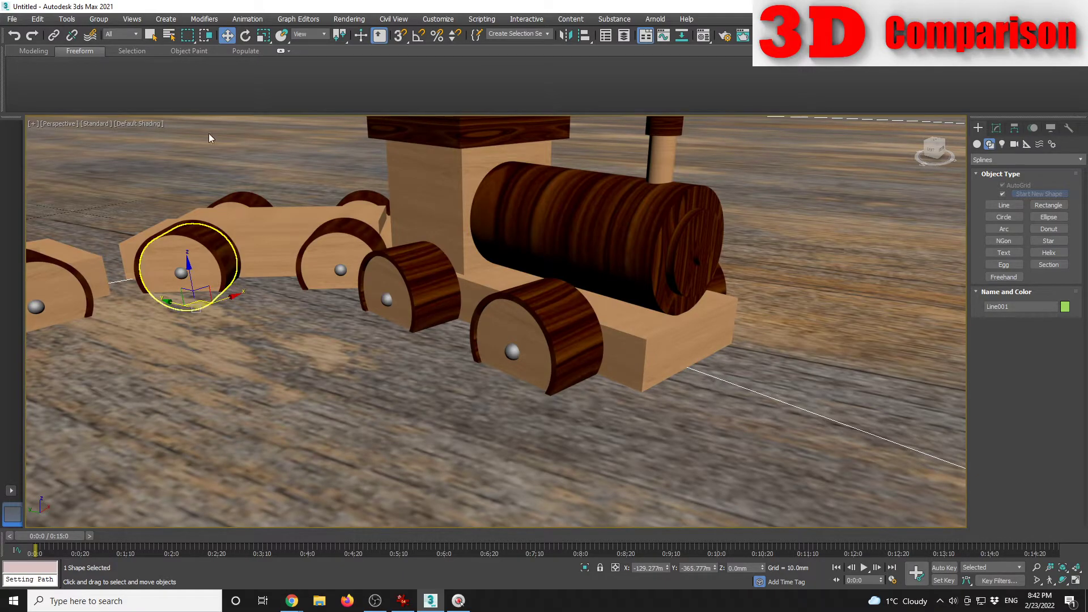
pyautogui.moveTo(708, 319); pyautogui.dragTo(372, 289, button='middle')
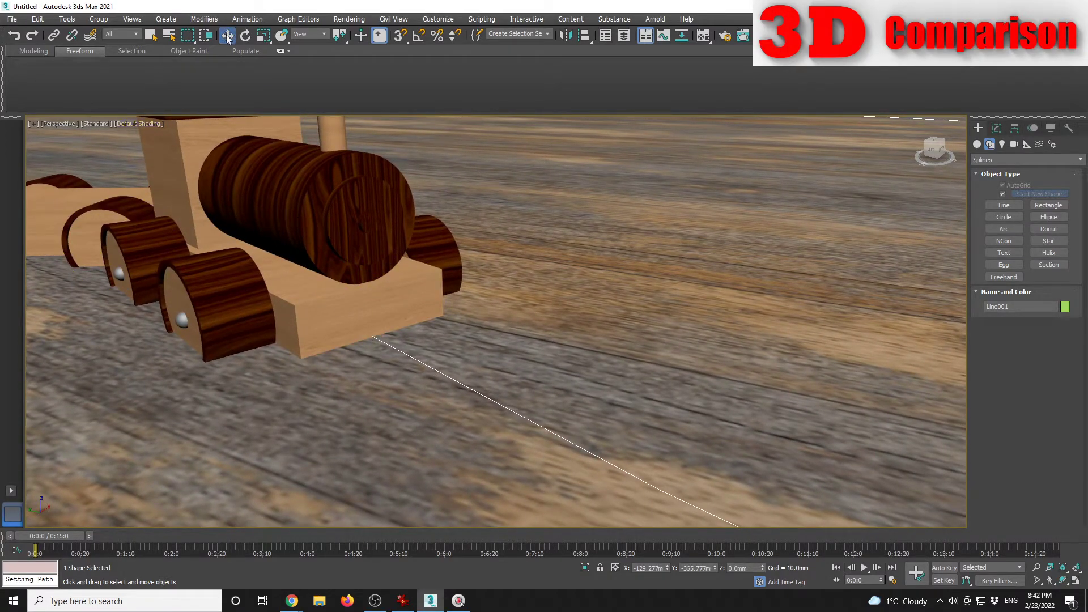
pyautogui.moveTo(377, 323); pyautogui.dragTo(650, 396, button='middle')
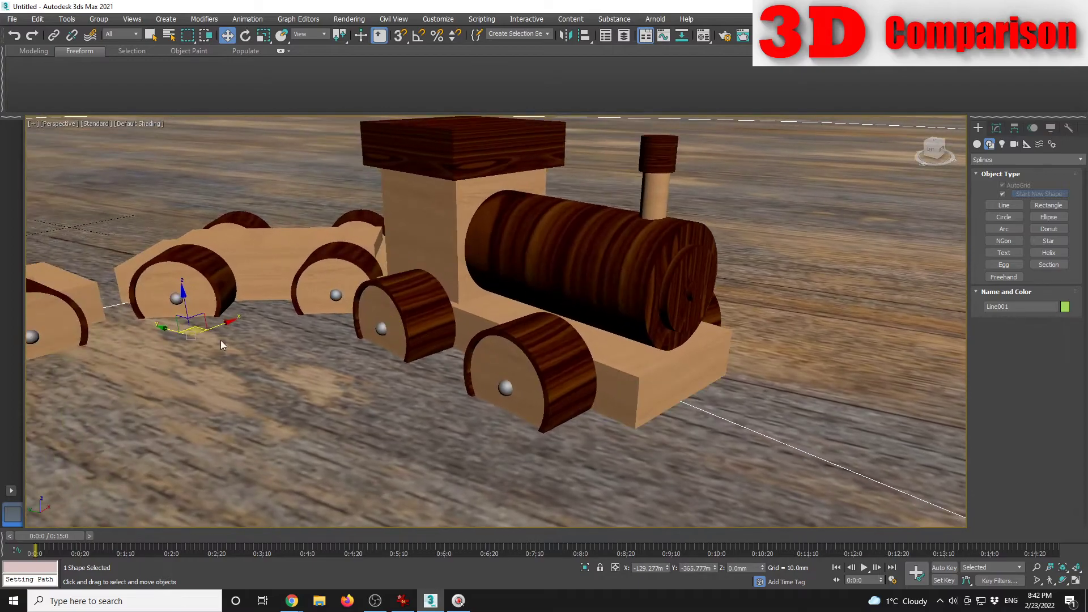
pyautogui.scroll(-6, 182, 299)
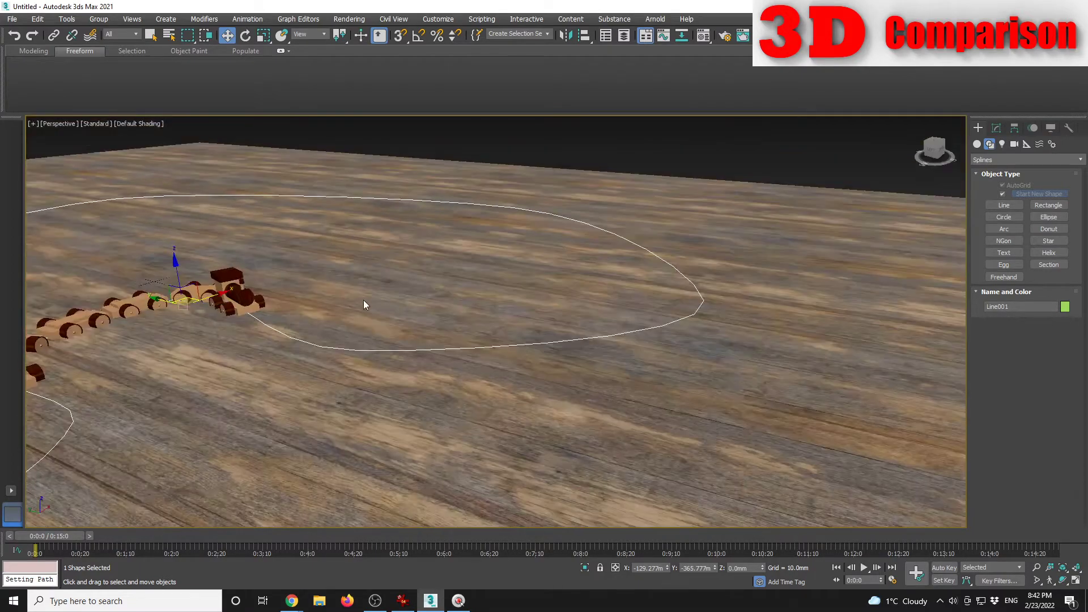
pyautogui.moveTo(280, 317); pyautogui.dragTo(630, 319, button='middle')
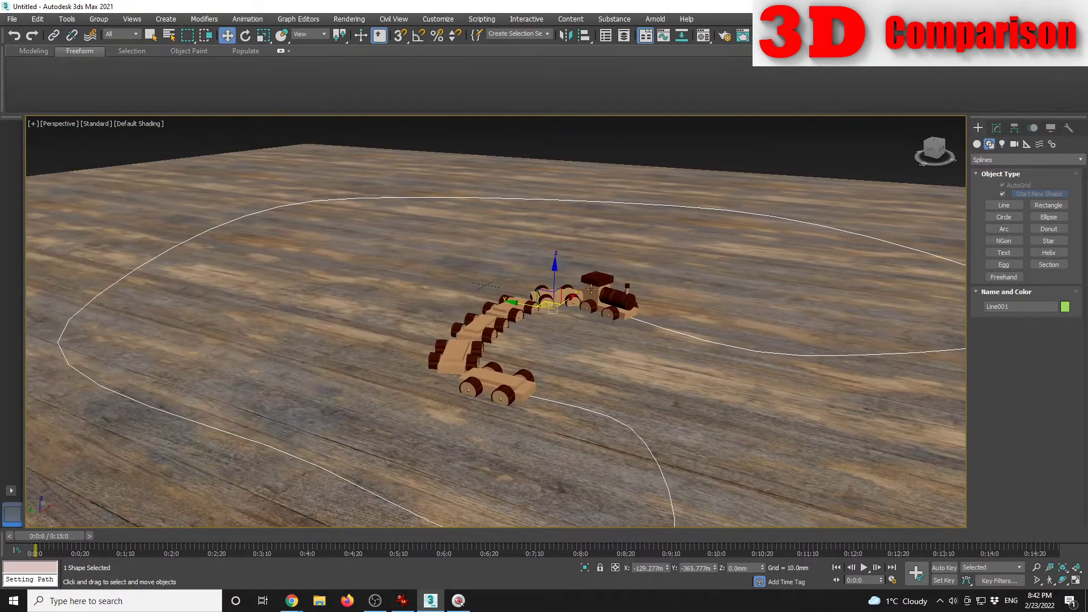
pyautogui.press('z')
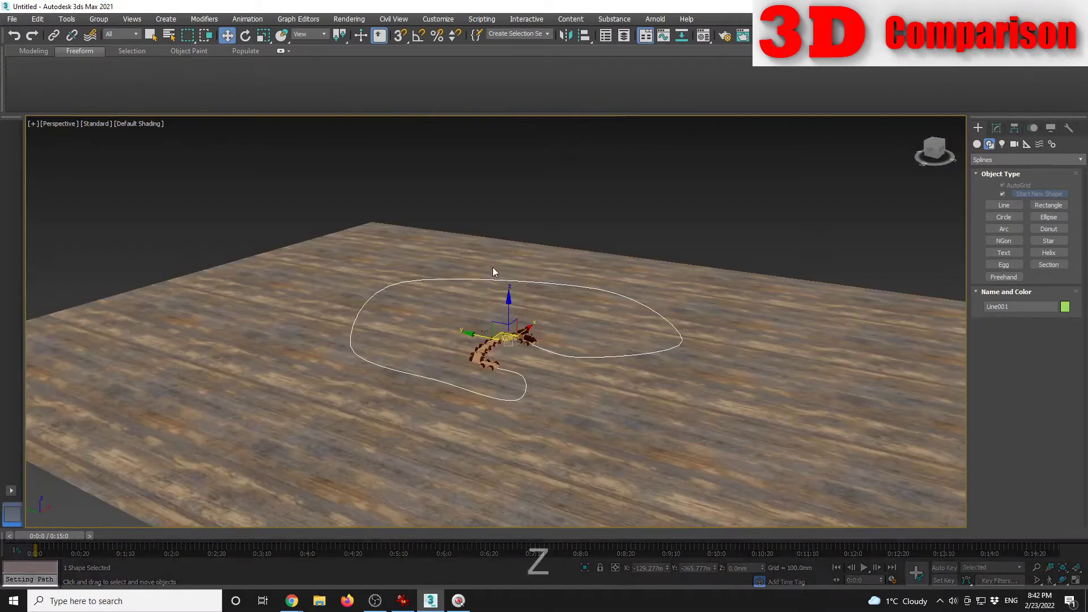
pyautogui.scroll(12, 526, 344)
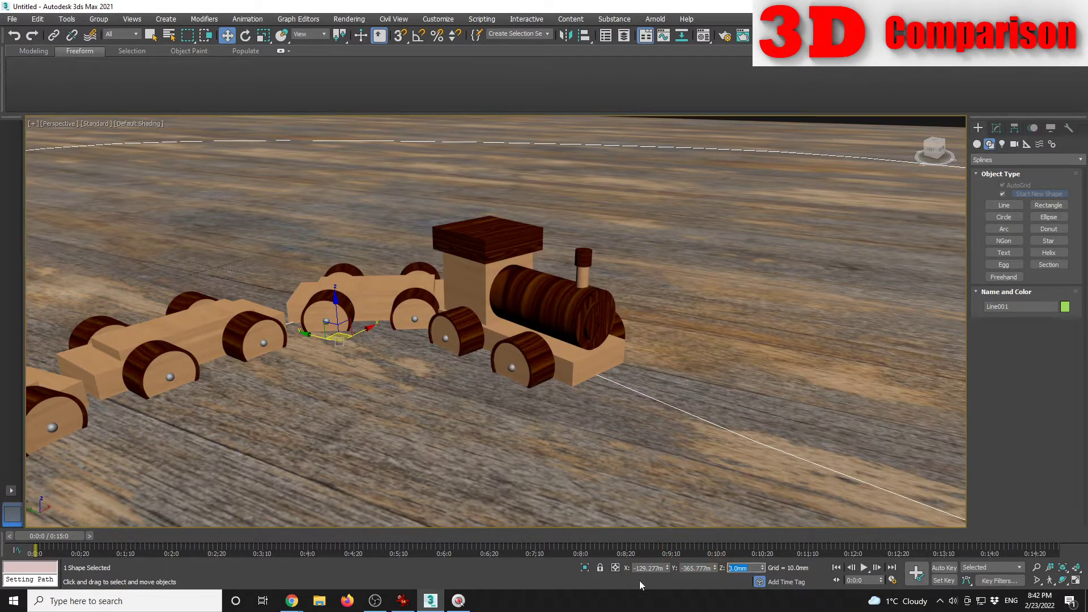
pyautogui.write('15')
pyautogui.press('Return')
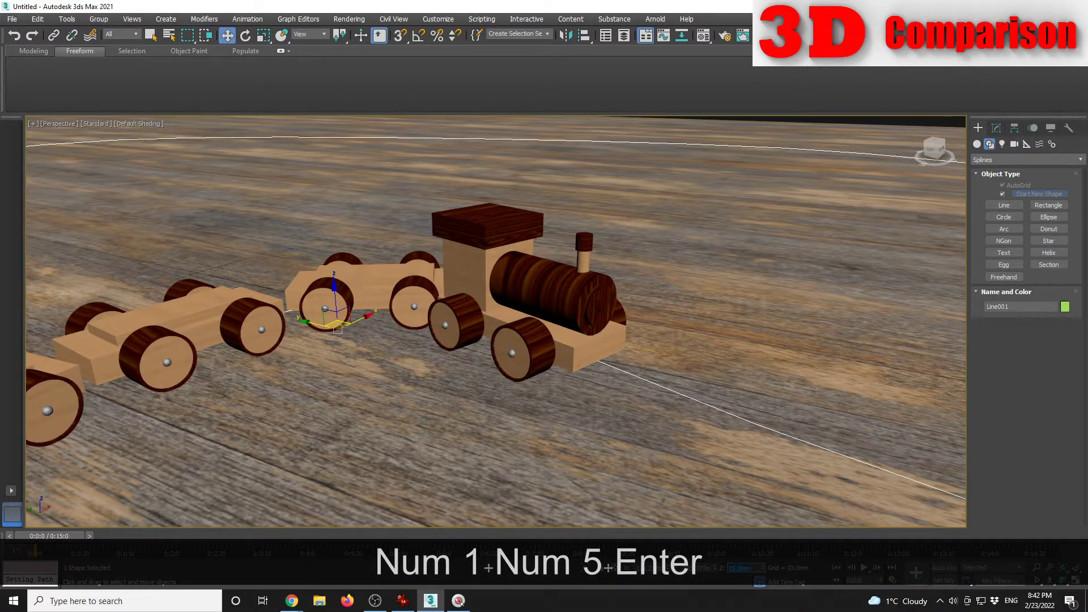
# Step: Try nudging the path line's height, set its Z position back to 15 mm, and deselect it
pyautogui.keyDown('alt'); pyautogui.moveTo(417, 309); pyautogui.dragTo(553, 348, button='middle'); pyautogui.keyUp('alt')
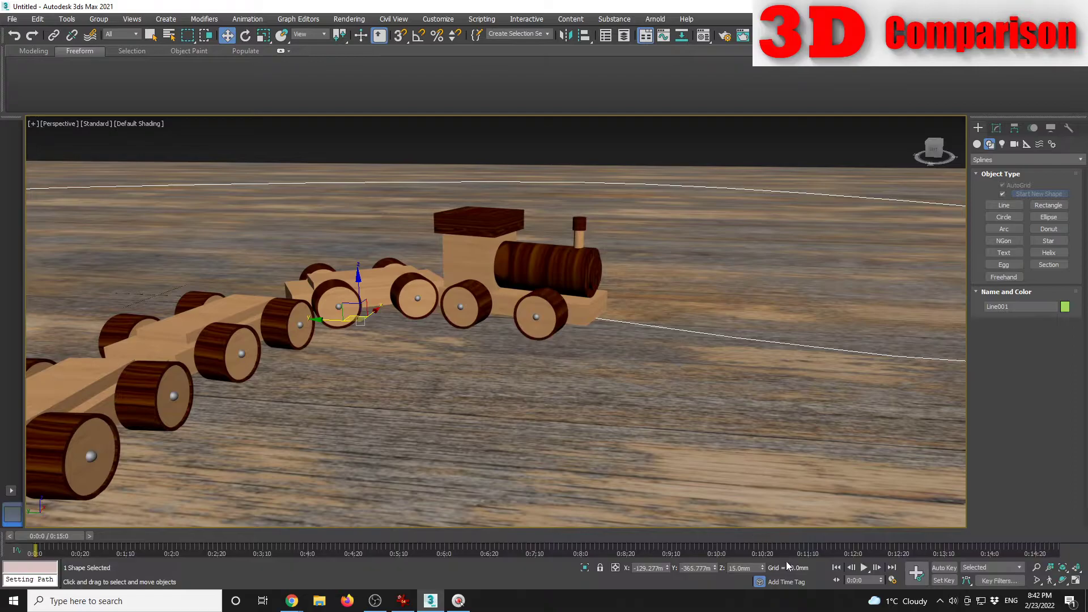
pyautogui.moveTo(763, 569); pyautogui.dragTo(756, 570)
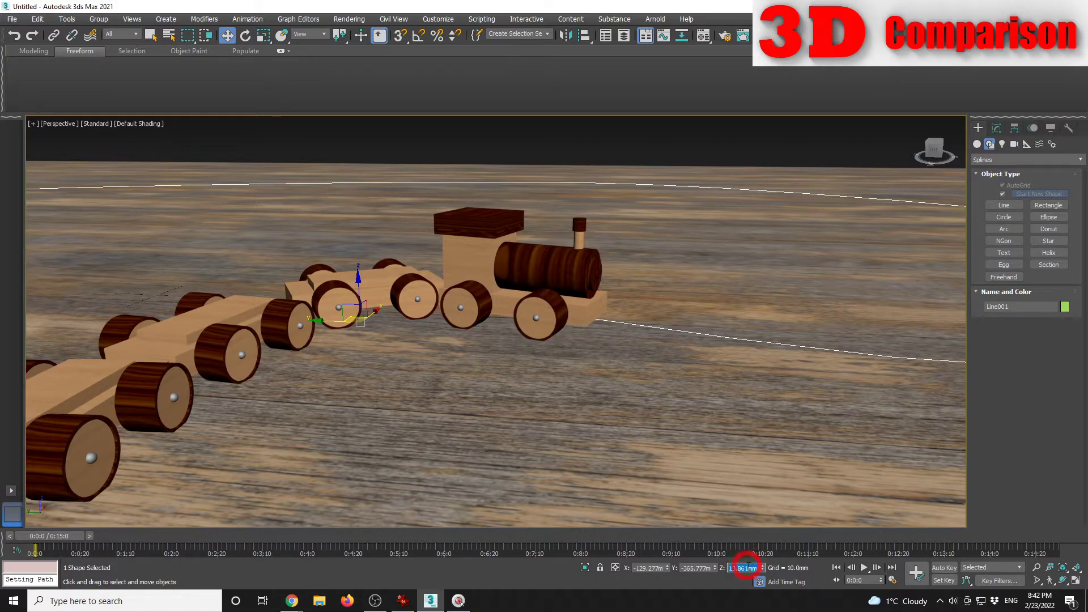
pyautogui.write('15')
pyautogui.press('Return')
pyautogui.click(490, 378)
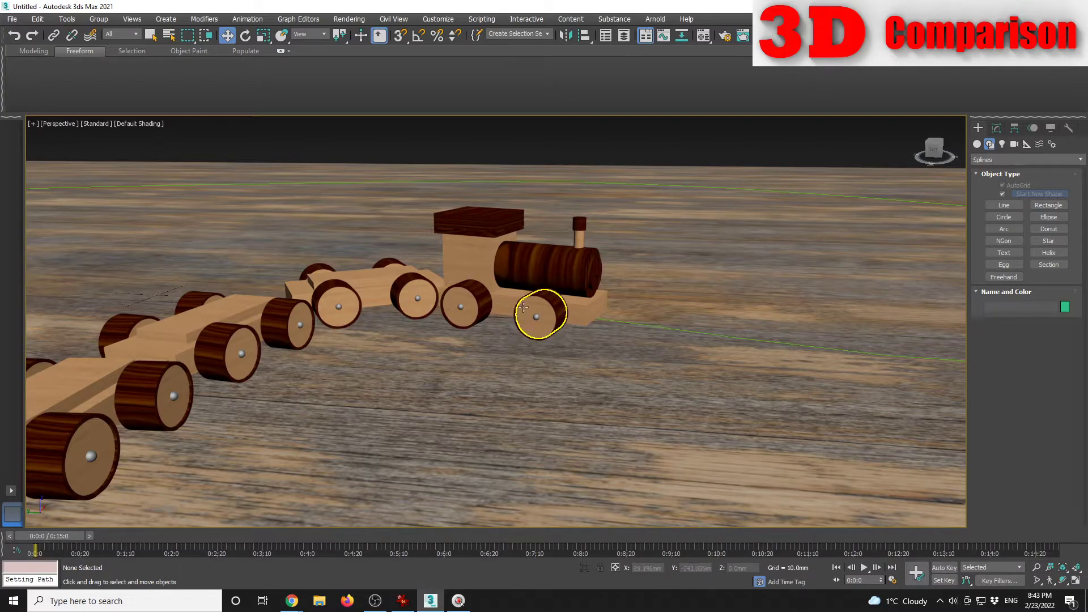
# Step: Scrub the timeline to preview the train on the raised path and return to the start
pyautogui.keyDown('alt'); pyautogui.moveTo(492, 339); pyautogui.dragTo(575, 318, button='middle'); pyautogui.keyUp('alt')
pyautogui.scroll(-8, 532, 371)
pyautogui.keyDown('alt'); pyautogui.moveTo(576, 319); pyautogui.dragTo(521, 385, button='middle'); pyautogui.keyUp('alt')
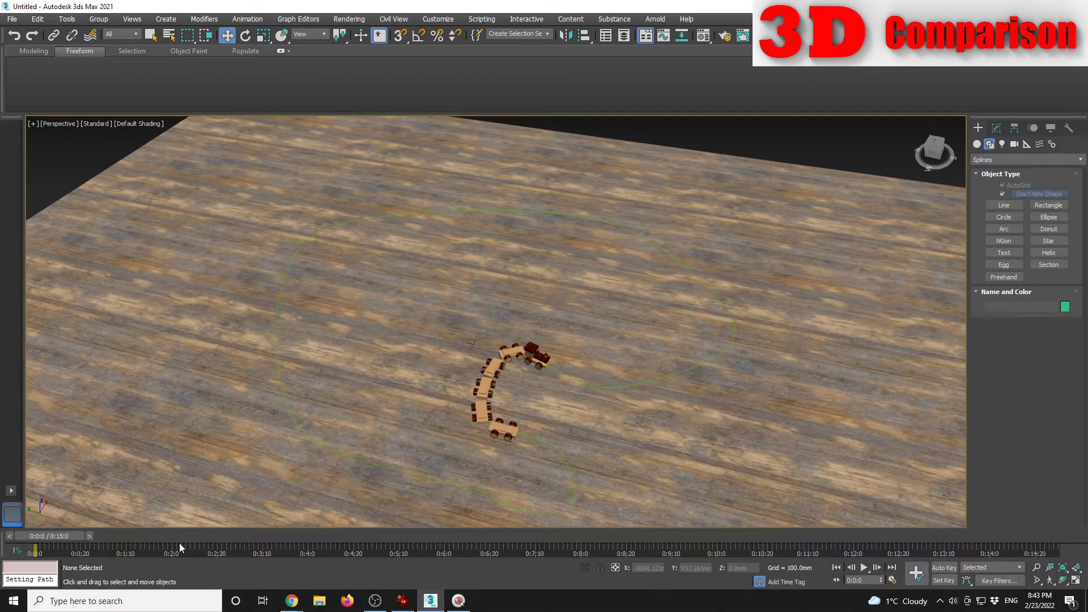
pyautogui.moveTo(54, 536); pyautogui.dragTo(29, 503)
pyautogui.press('w')
# Step: Create a box across the far stretch of the path, about 1378 mm long, 183 mm wide and 155 mm high
pyautogui.scroll(4, 462, 205)
pyautogui.moveTo(553, 253); pyautogui.dragTo(572, 296, button='middle')
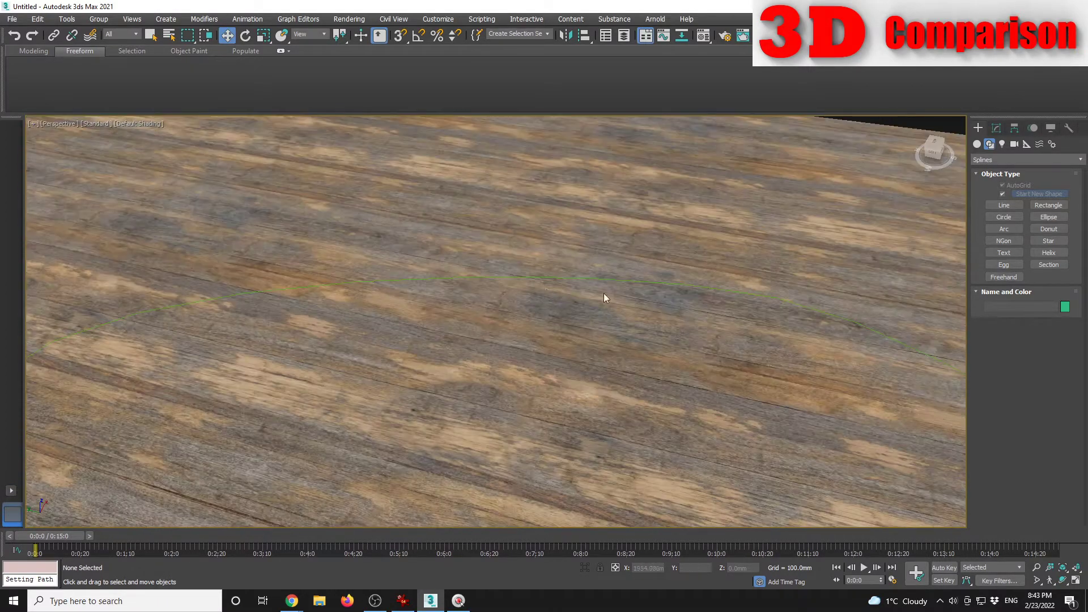
pyautogui.click(977, 144)
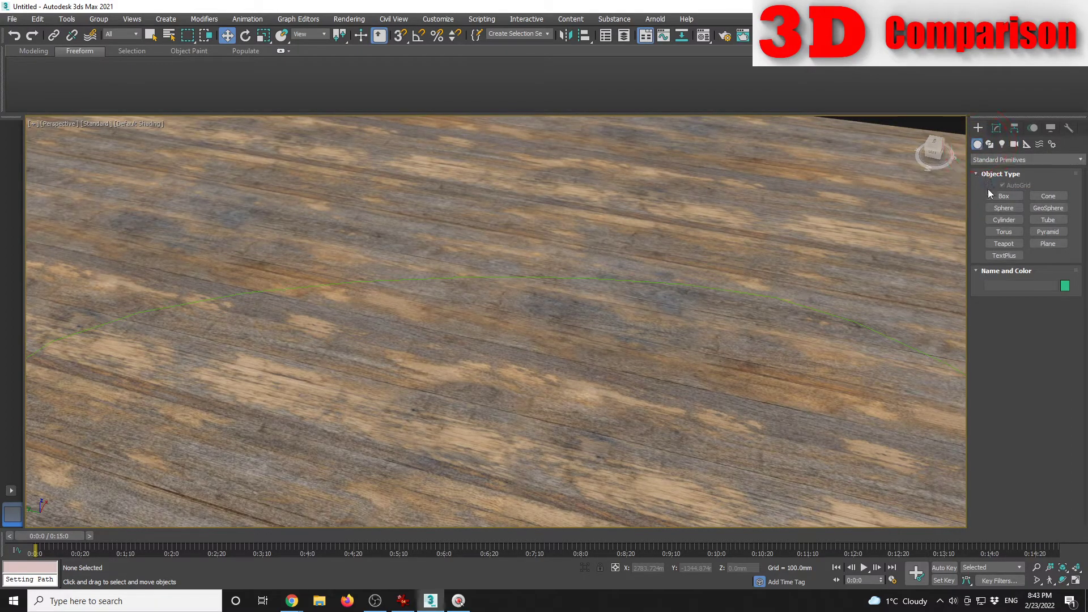
pyautogui.click(1002, 197)
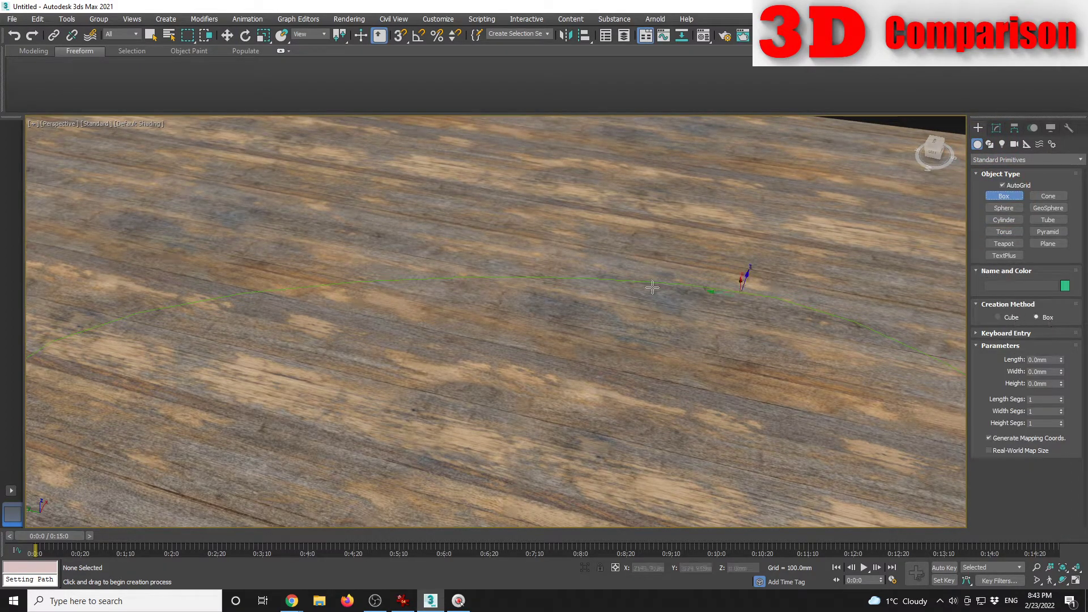
pyautogui.moveTo(373, 311); pyautogui.dragTo(747, 362)
pyautogui.click(753, 336)
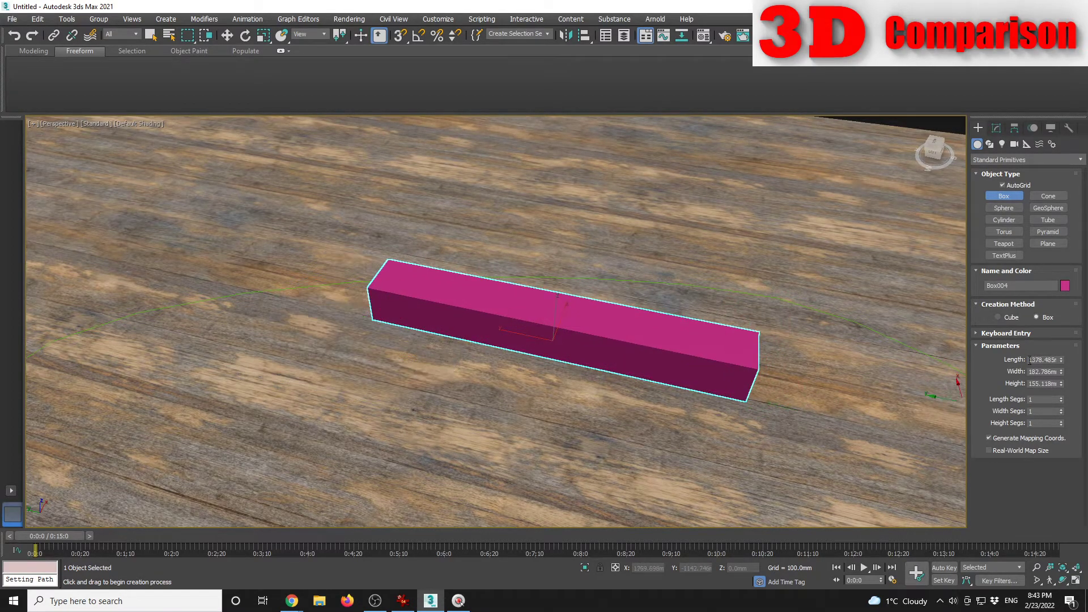
# Step: Recolour the new box yellow-green and rotate it about its vertical axis to about 13.7 degrees, aligned with the path
pyautogui.click(1066, 287)
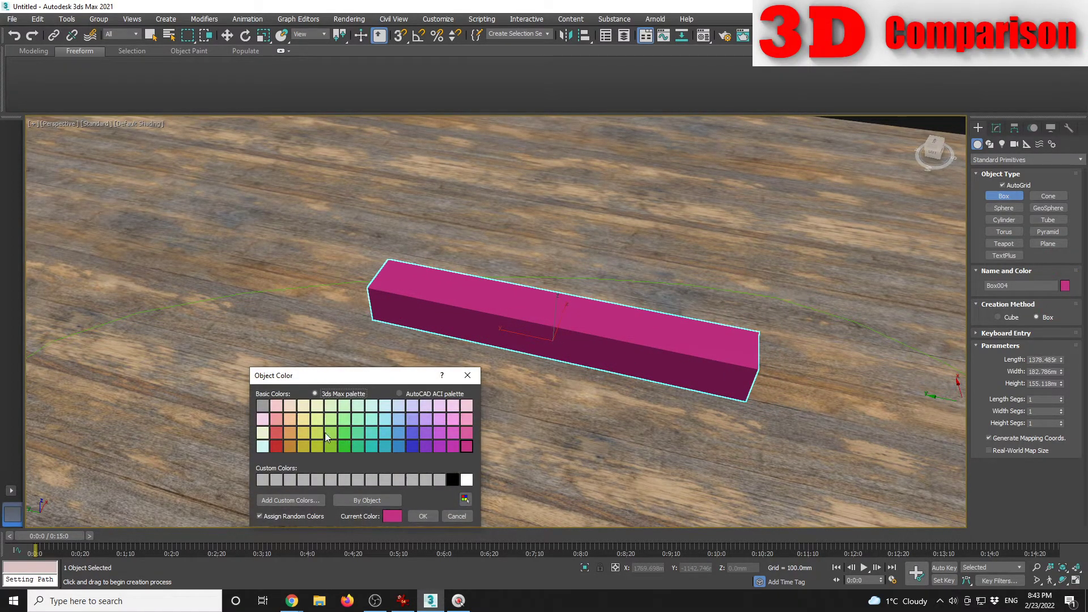
pyautogui.click(423, 516)
pyautogui.keyDown('alt'); pyautogui.moveTo(716, 368); pyautogui.dragTo(866, 258, button='middle'); pyautogui.keyUp('alt')
pyautogui.press('w')
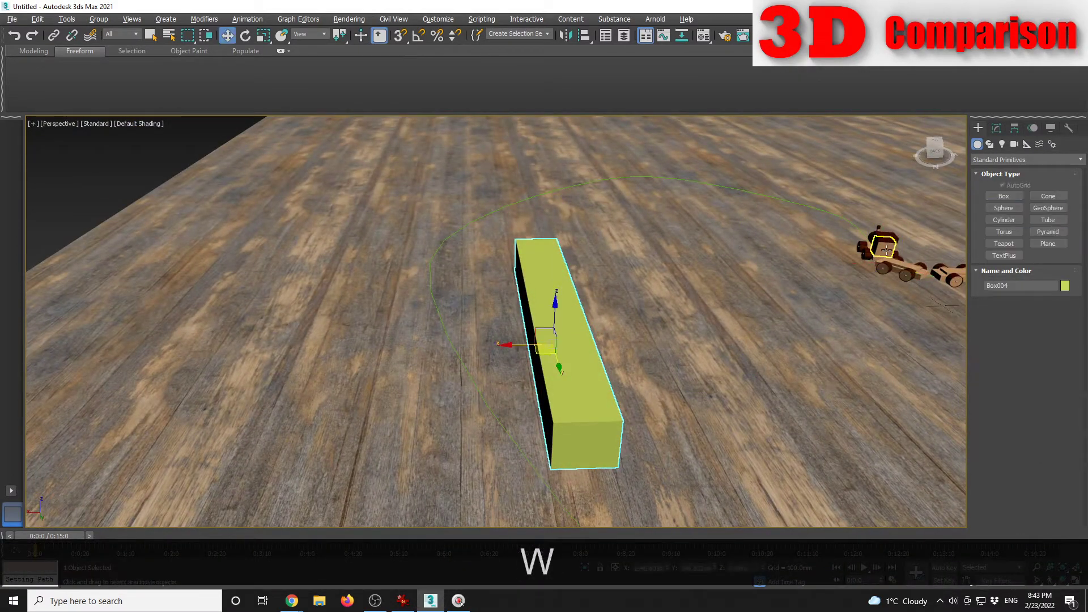
pyautogui.keyDown('alt'); pyautogui.moveTo(626, 355); pyautogui.dragTo(651, 309, button='middle'); pyautogui.keyUp('alt')
pyautogui.keyDown('alt'); pyautogui.moveTo(552, 243); pyautogui.dragTo(491, 257, button='middle'); pyautogui.keyUp('alt')
pyautogui.press('e')
pyautogui.moveTo(491, 257); pyautogui.dragTo(518, 258)
pyautogui.keyDown('alt'); pyautogui.moveTo(651, 276); pyautogui.dragTo(525, 304, button='middle'); pyautogui.keyUp('alt')
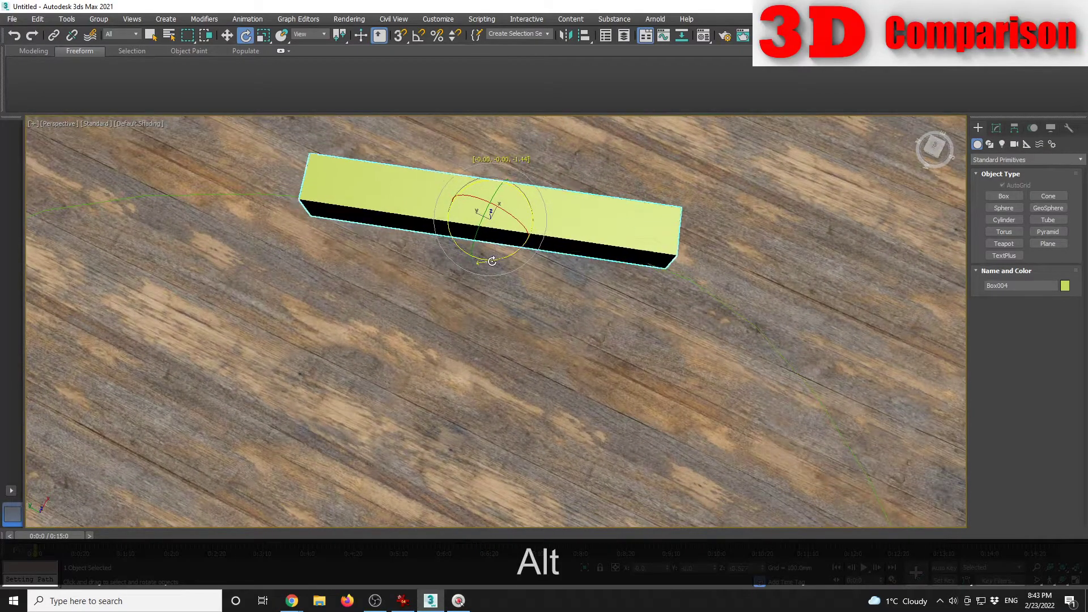
pyautogui.keyDown('alt'); pyautogui.moveTo(492, 261); pyautogui.dragTo(593, 327, button='middle'); pyautogui.keyUp('alt')
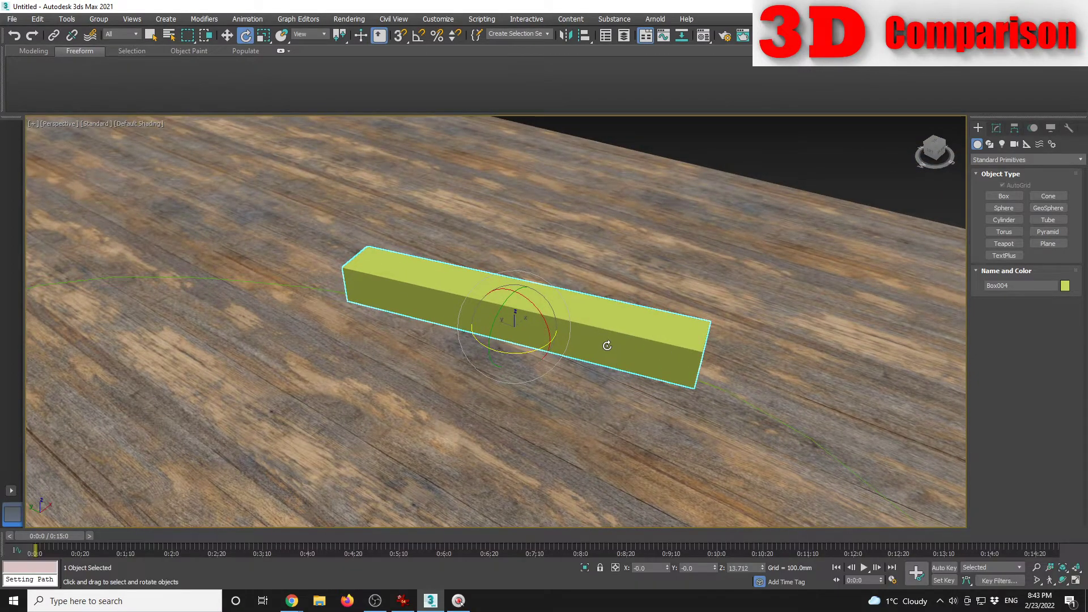
# Step: Shorten the box on the path by setting its length to 1000 mm
pyautogui.click(997, 128)
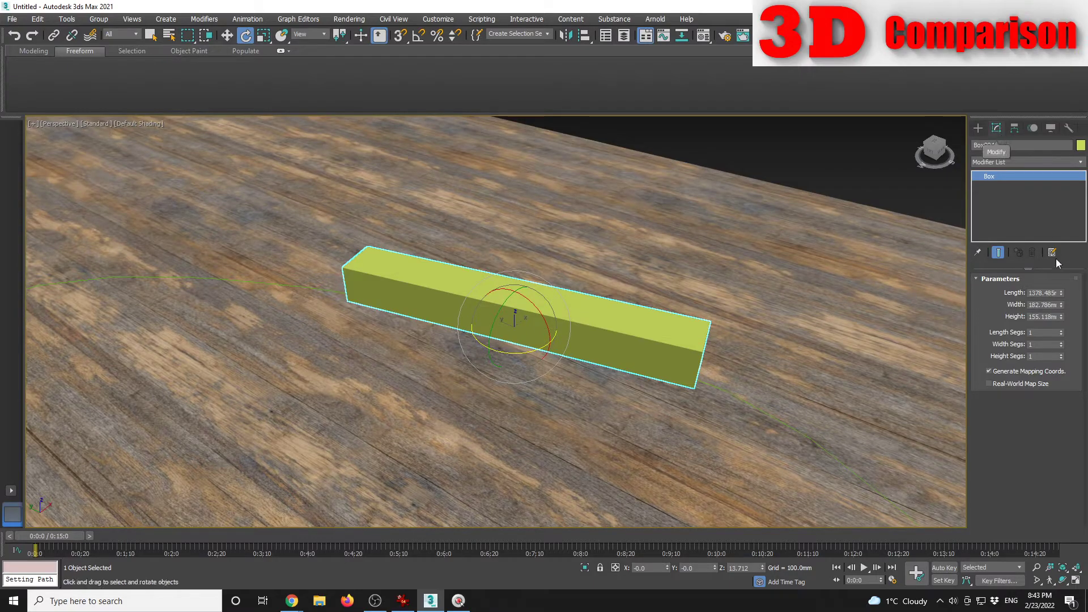
pyautogui.moveTo(1061, 293)
pyautogui.mouseDown()
pyautogui.moveTo(1059, 303)
pyautogui.moveTo(1058, 294)
pyautogui.mouseUp()
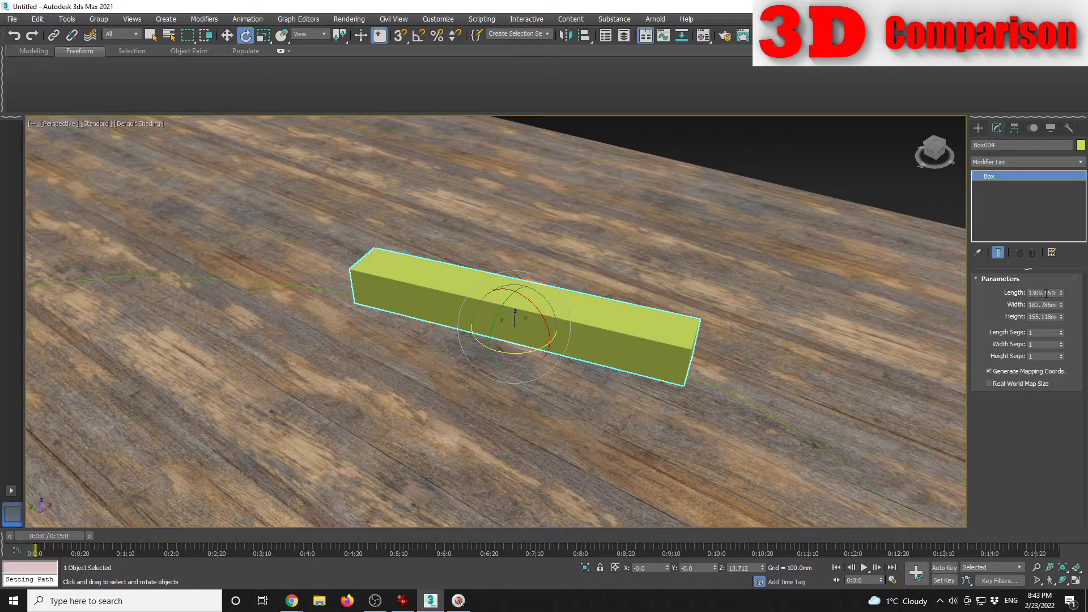
pyautogui.moveTo(1062, 295); pyautogui.dragTo(1061, 306)
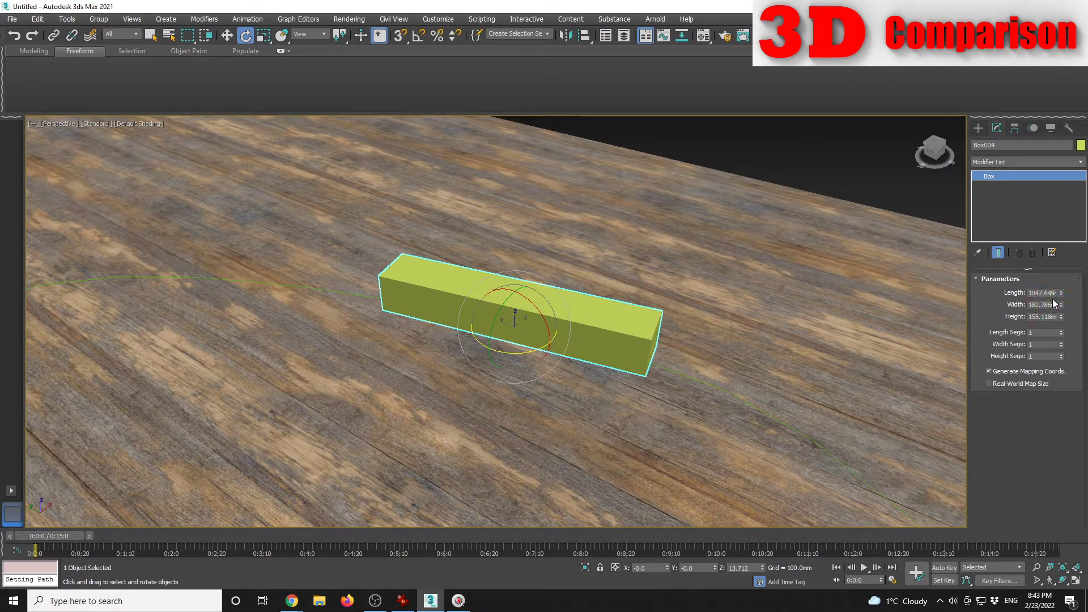
pyautogui.write('1000')
pyautogui.press('Return')
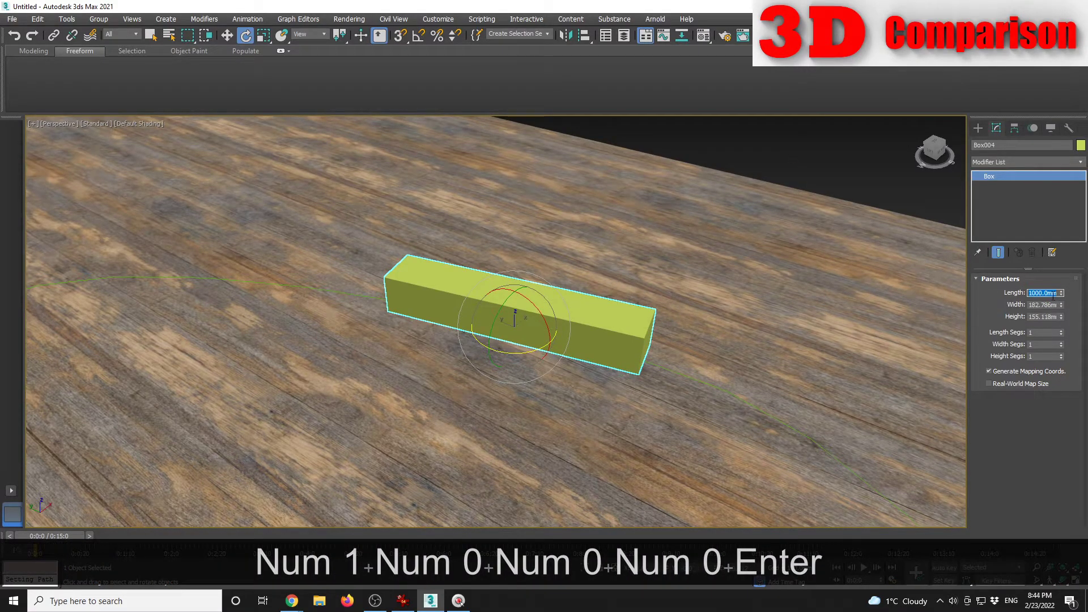
pyautogui.click(862, 178)
pyautogui.click(575, 313)
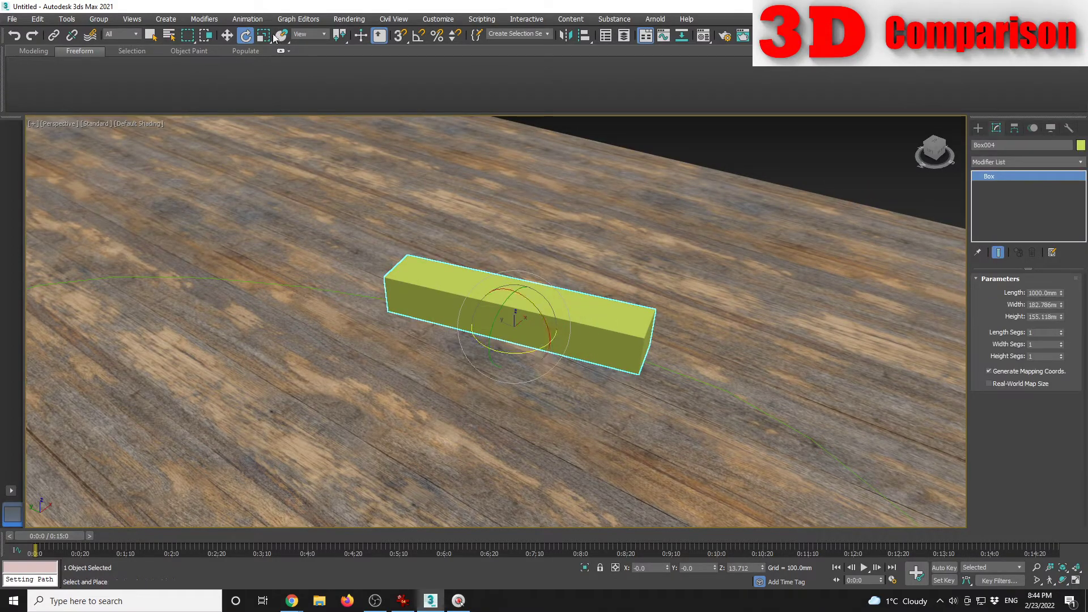
# Step: Try scaling the box along the View coordinate axes, undoing each attempt
pyautogui.press('r')
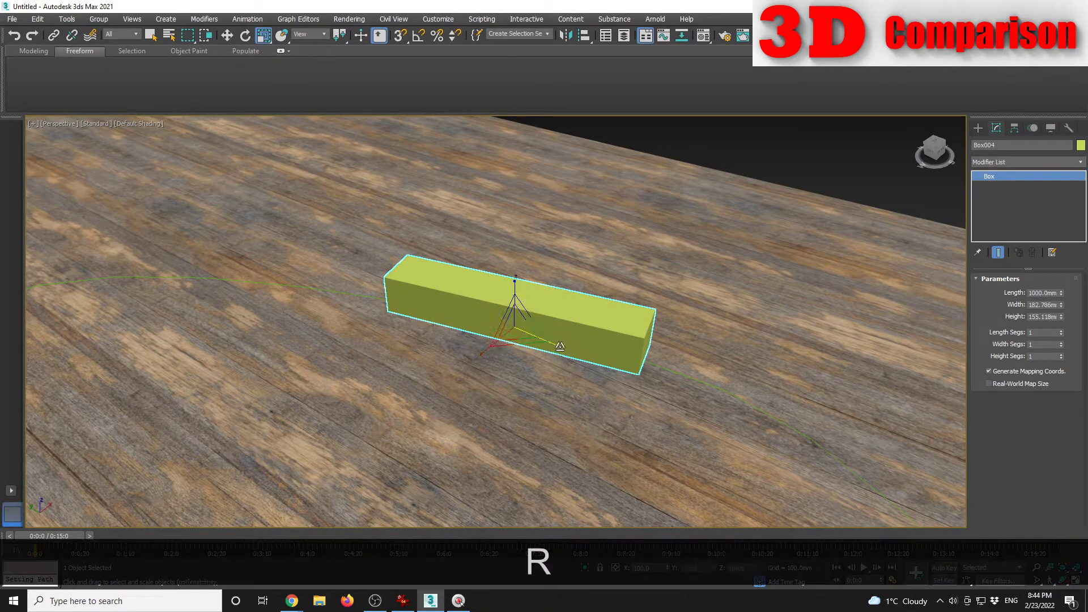
pyautogui.click(573, 352)
pyautogui.moveTo(554, 343); pyautogui.dragTo(1050, 295)
pyautogui.hotkey('ctrl', 'z')
pyautogui.keyDown('alt'); pyautogui.moveTo(544, 331); pyautogui.dragTo(562, 337, button='middle'); pyautogui.keyUp('alt')
pyautogui.scroll(4, 563, 338)
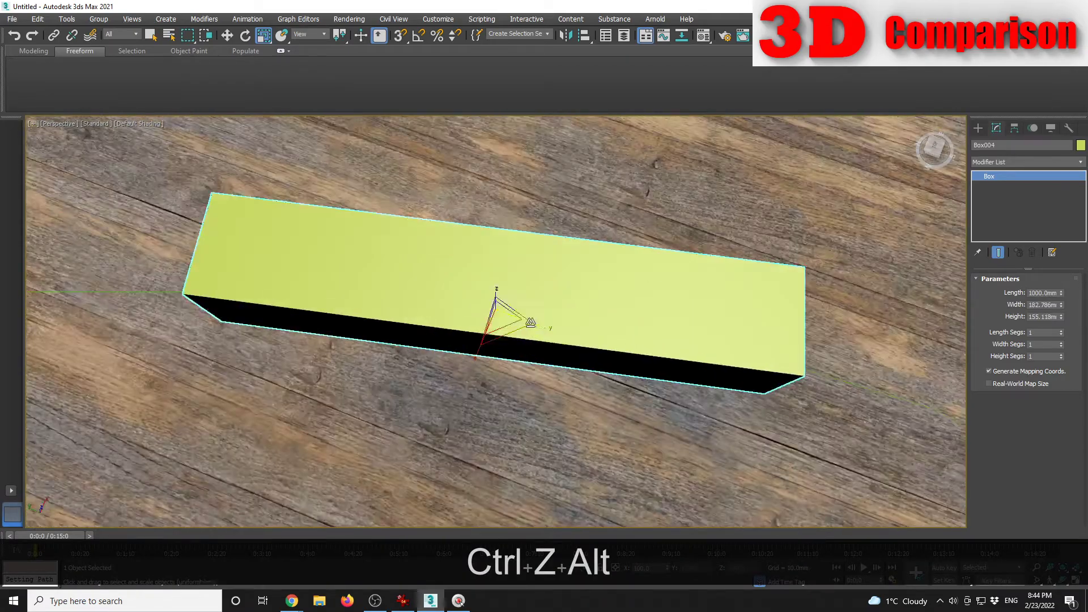
pyautogui.click(935, 147)
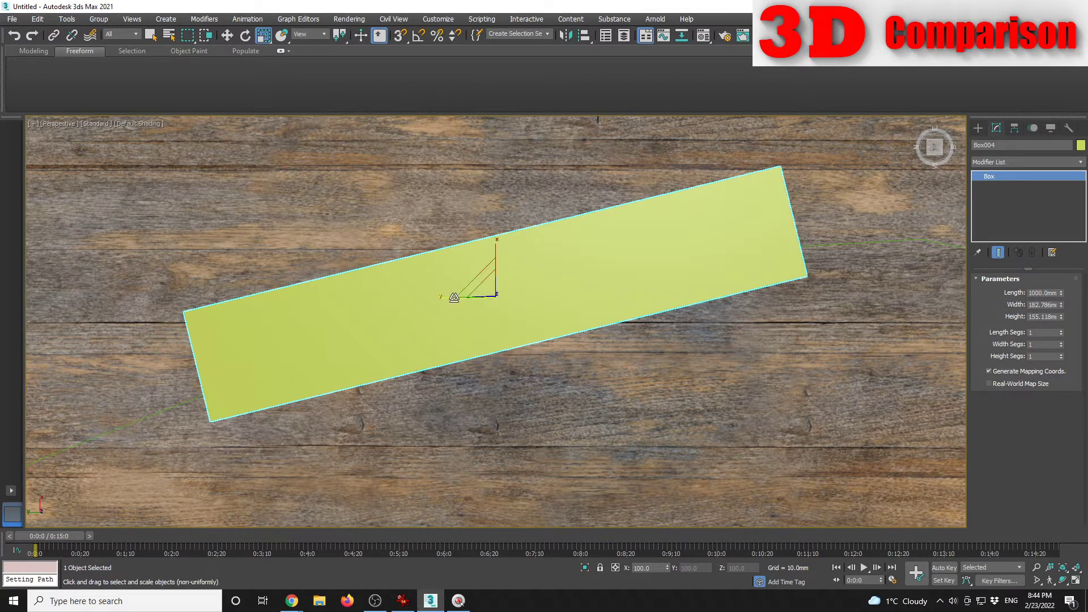
pyautogui.moveTo(482, 288); pyautogui.dragTo(498, 260)
pyautogui.hotkey('ctrl', 'z')
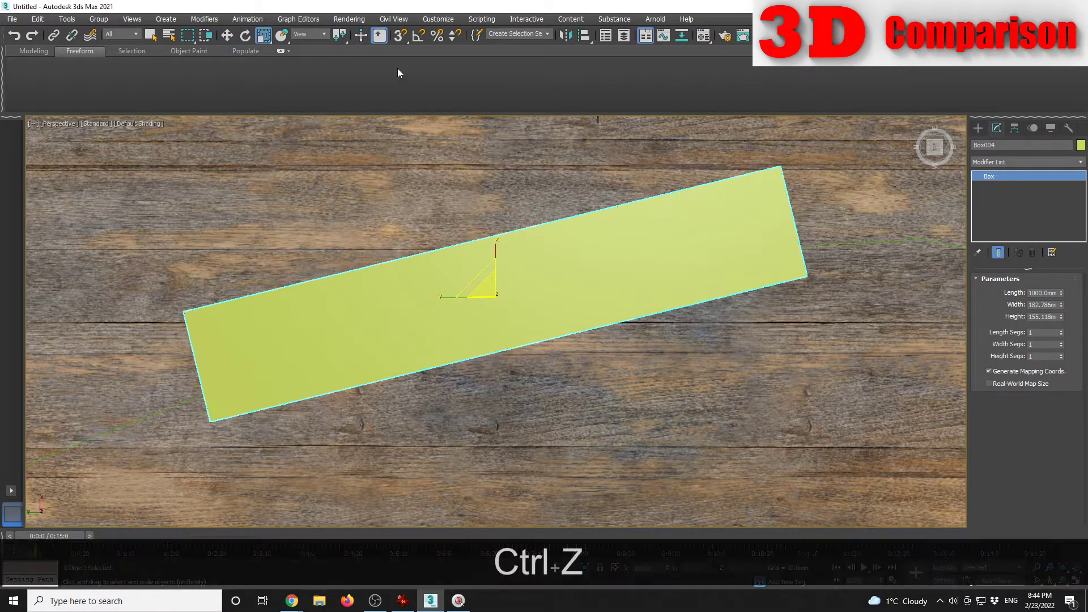
# Step: Set the scale axes to the Local coordinate system and try scaling the box along its own axes
pyautogui.click(318, 35)
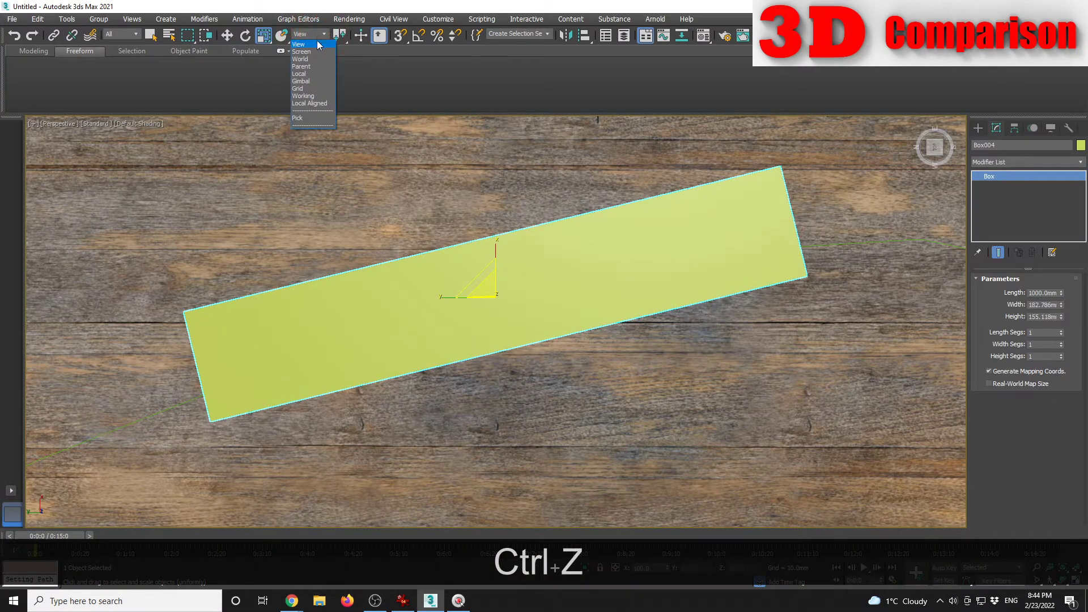
pyautogui.click(310, 74)
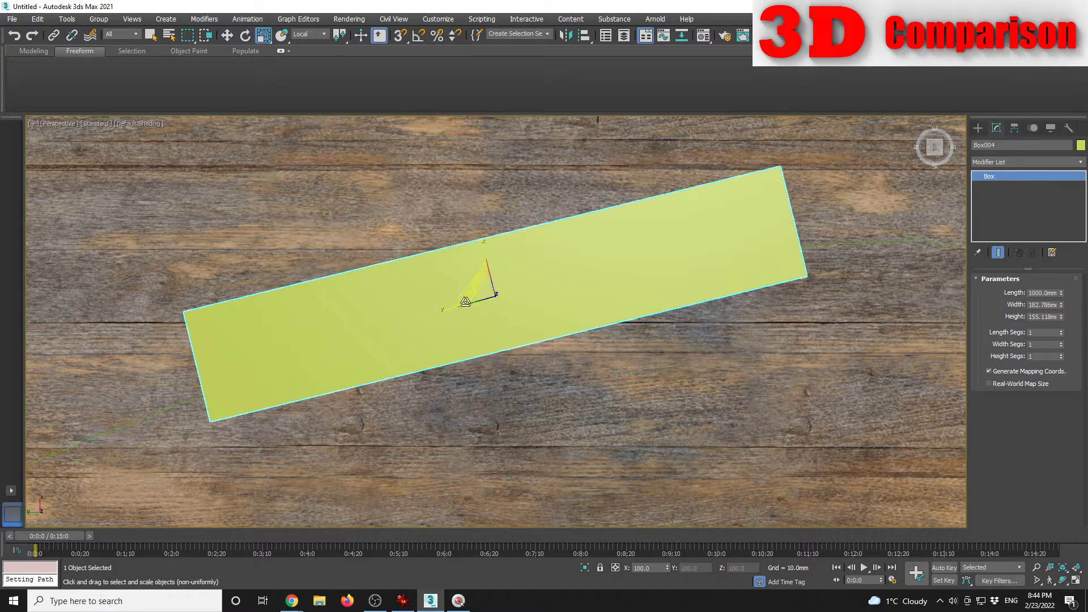
pyautogui.moveTo(454, 309)
pyautogui.mouseDown()
pyautogui.moveTo(437, 311)
pyautogui.moveTo(468, 297)
pyautogui.mouseUp()
pyautogui.keyDown('alt'); pyautogui.moveTo(529, 323); pyautogui.dragTo(563, 272, button='middle'); pyautogui.keyUp('alt')
pyautogui.moveTo(493, 314); pyautogui.dragTo(474, 335)
pyautogui.keyDown('alt'); pyautogui.moveTo(593, 319); pyautogui.dragTo(520, 289, button='middle'); pyautogui.keyUp('alt')
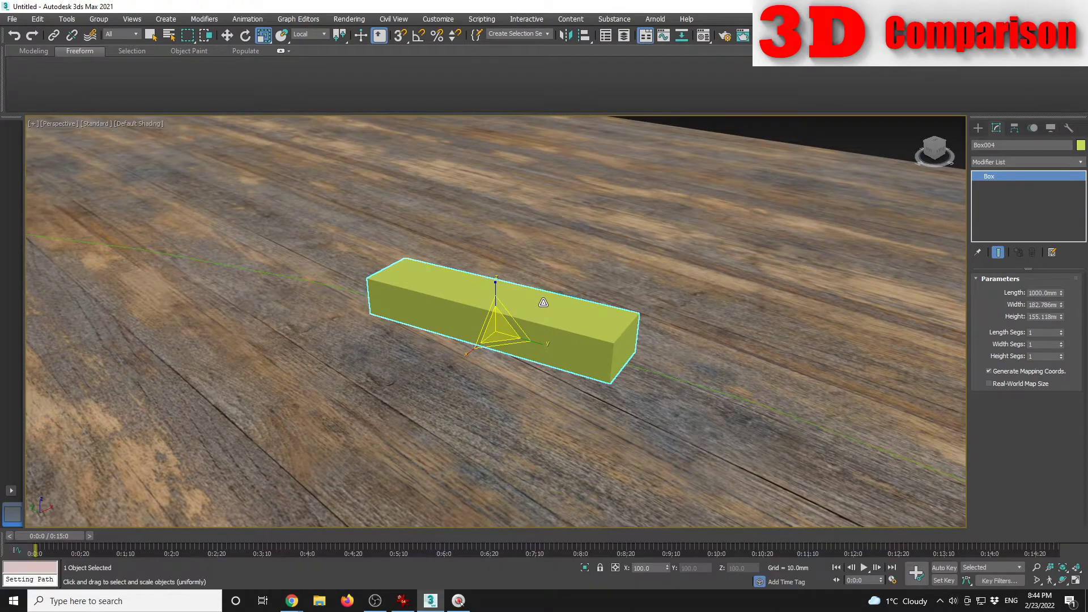
pyautogui.keyDown('alt'); pyautogui.moveTo(627, 371); pyautogui.dragTo(586, 344, button='middle'); pyautogui.keyUp('alt')
# Step: Add an Edit Poly modifier to the yellow-green box
pyautogui.click(998, 163)
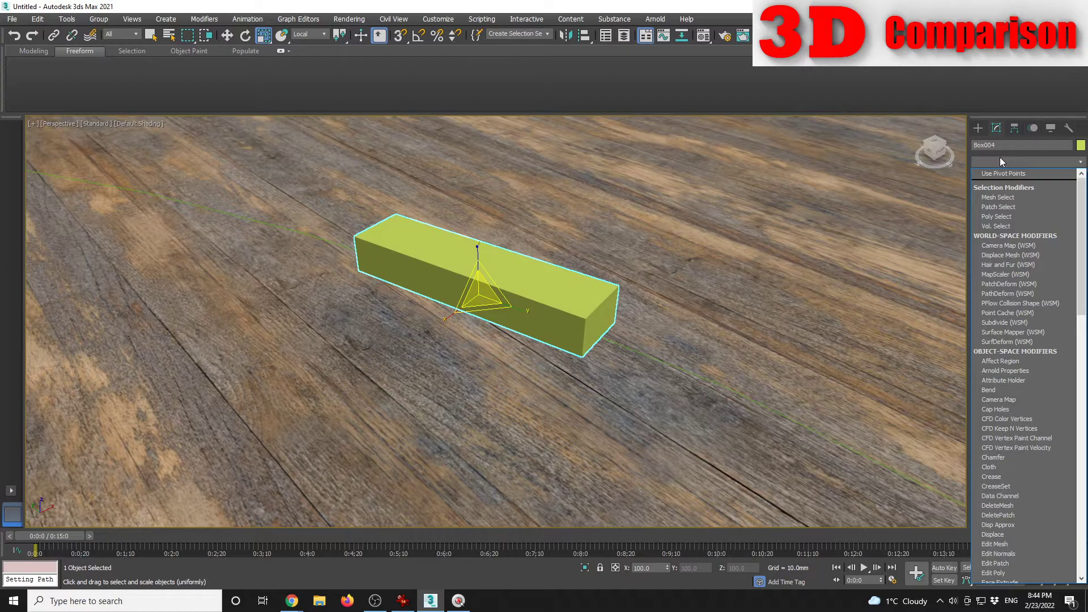
pyautogui.press('e')
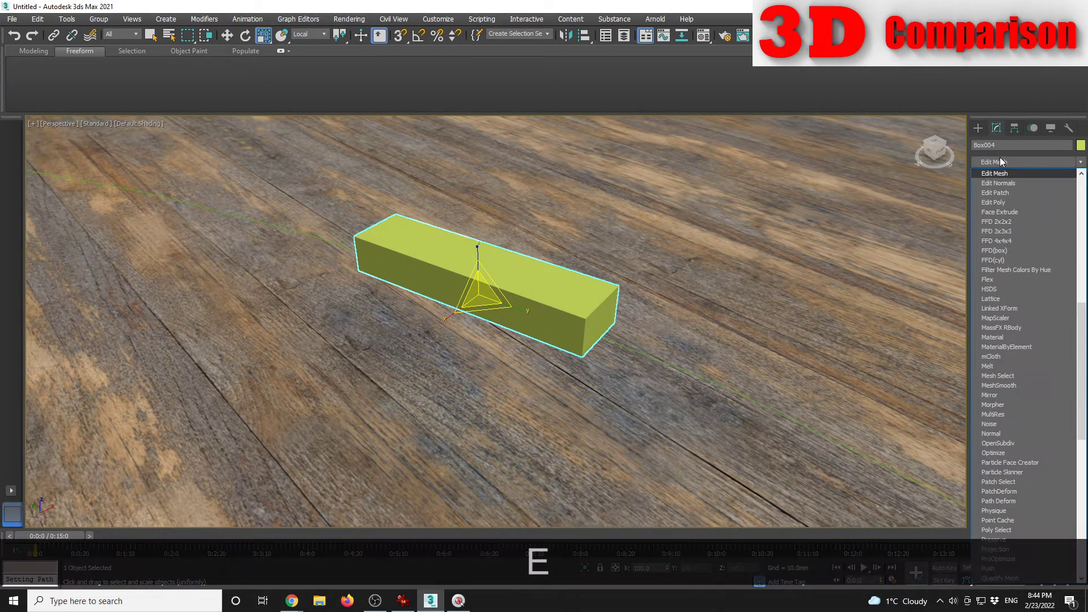
pyautogui.click(993, 202)
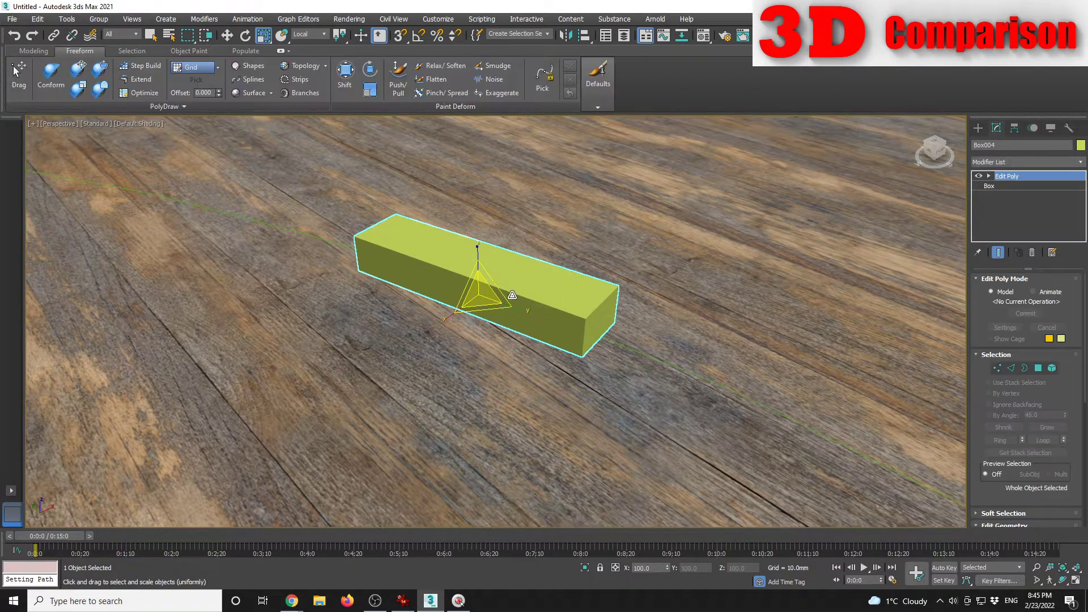
pyautogui.scroll(3, 500, 290)
pyautogui.scroll(2, 500, 290)
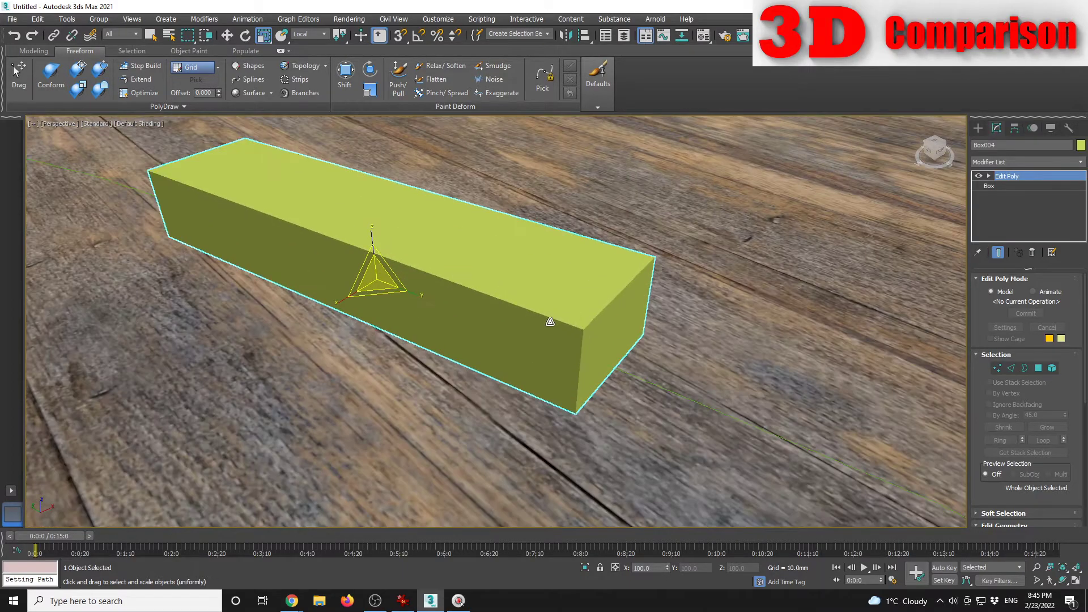
# Step: Pull the bottom edge at the box's near end outward along the path, using the Parent coordinate system, to form a sloping ramp
pyautogui.click(1011, 369)
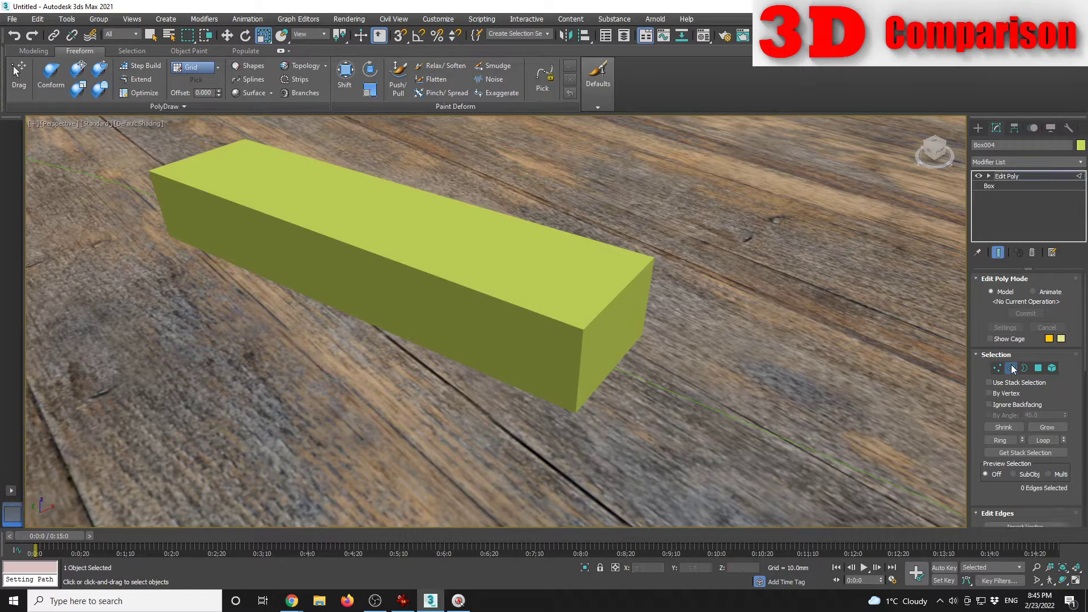
pyautogui.press('1')
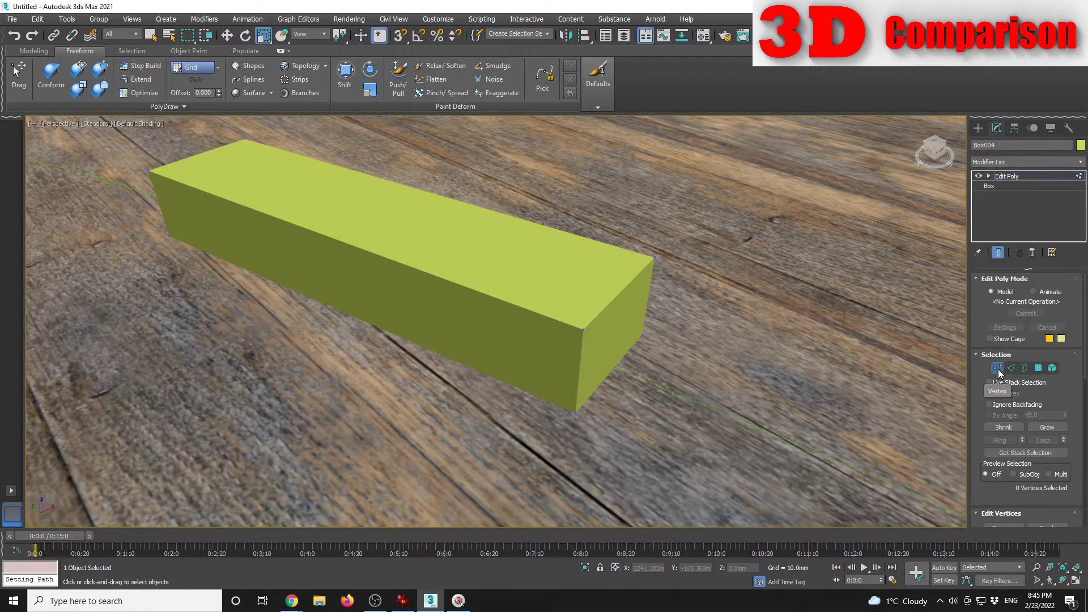
pyautogui.press('2')
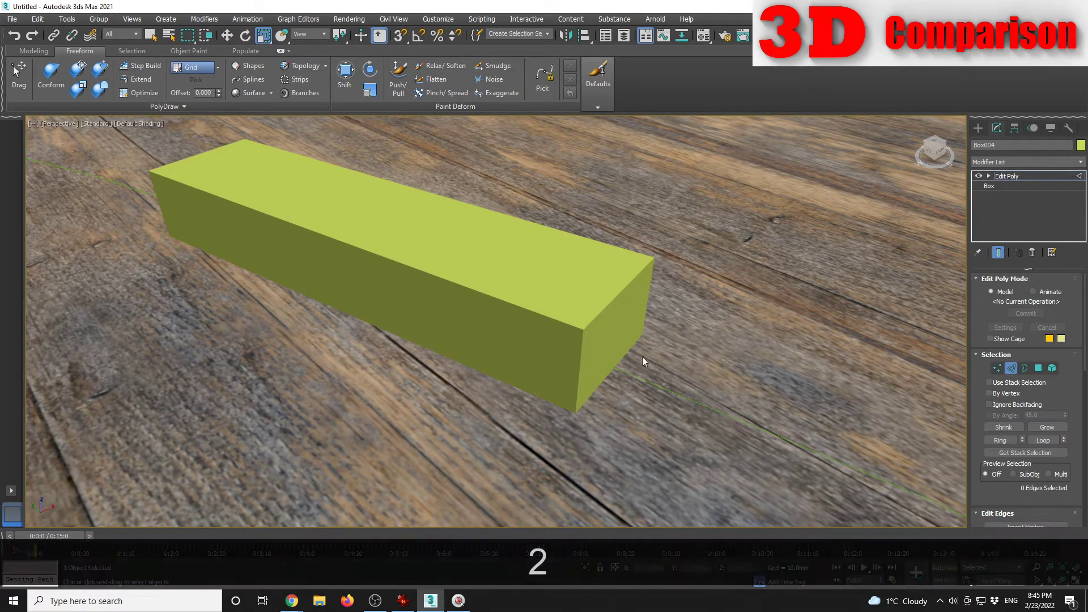
pyautogui.click(622, 360)
pyautogui.moveTo(746, 430); pyautogui.dragTo(629, 352, button='middle')
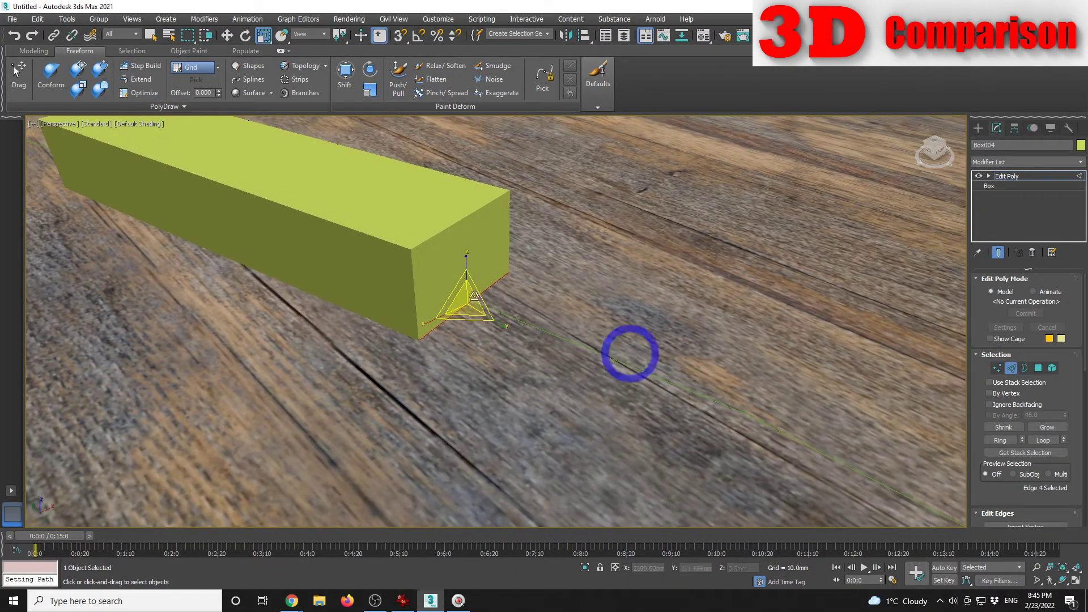
pyautogui.click(228, 35)
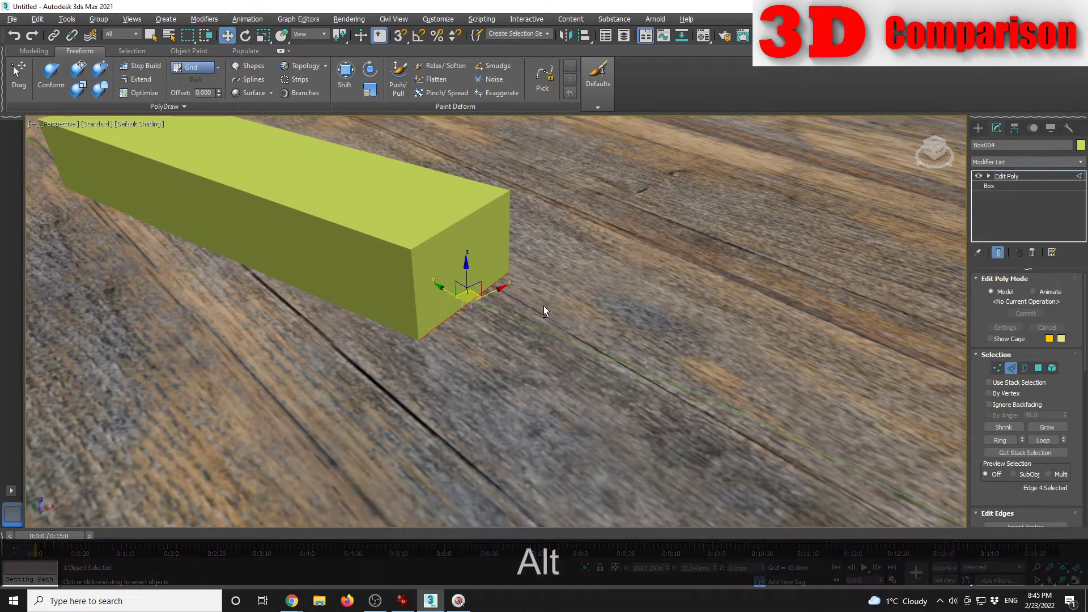
pyautogui.keyDown('alt'); pyautogui.moveTo(536, 309); pyautogui.dragTo(534, 351, button='middle'); pyautogui.keyUp('alt')
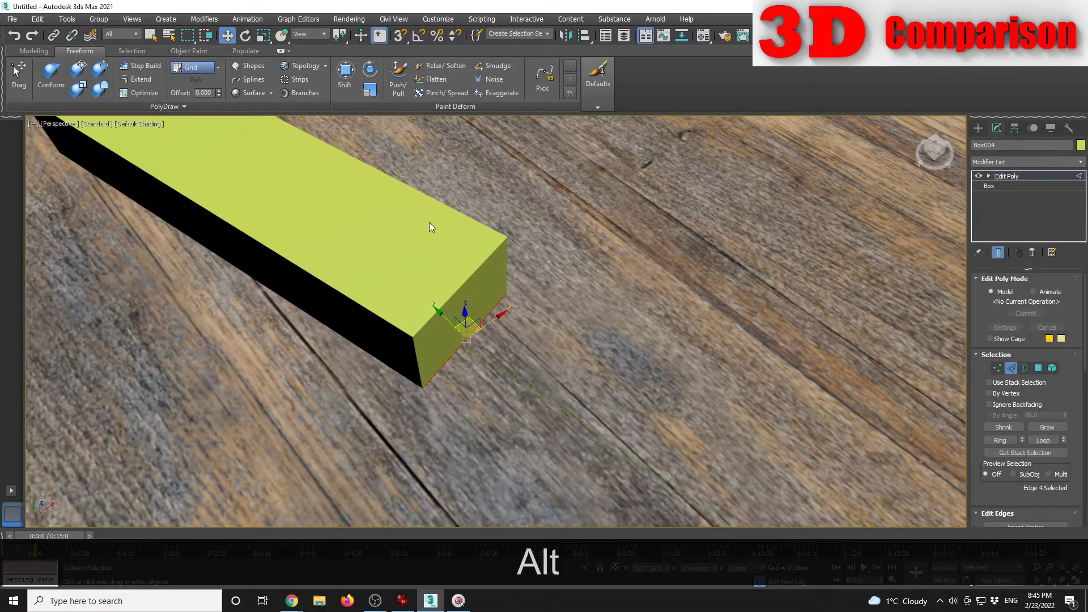
pyautogui.click(324, 36)
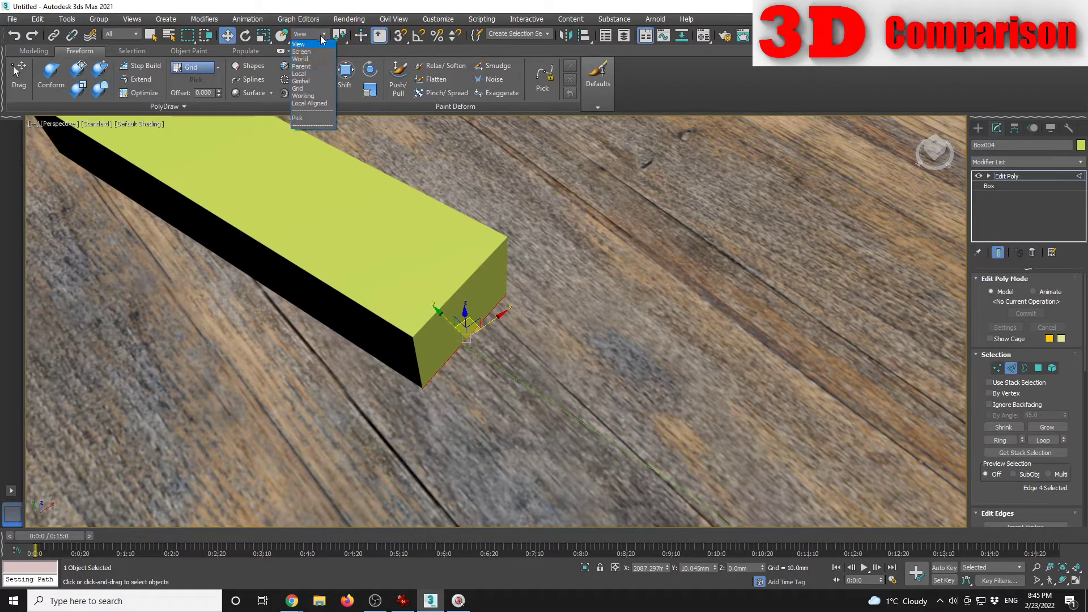
pyautogui.click(302, 67)
pyautogui.keyDown('shift'); pyautogui.moveTo(452, 329); pyautogui.dragTo(758, 515); pyautogui.keyUp('shift')
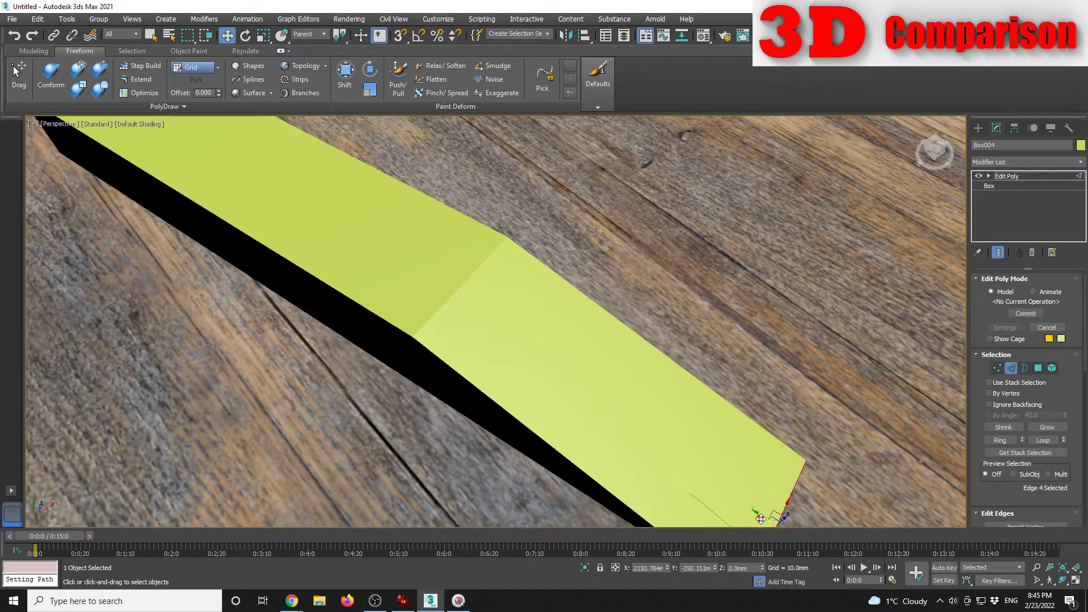
# Step: Pull the bottom edge at the box's opposite end outward along the path to form the second ramp
pyautogui.scroll(-5, 698, 362)
pyautogui.keyDown('alt'); pyautogui.moveTo(597, 324); pyautogui.dragTo(510, 309, button='middle'); pyautogui.keyUp('alt')
pyautogui.click(491, 311)
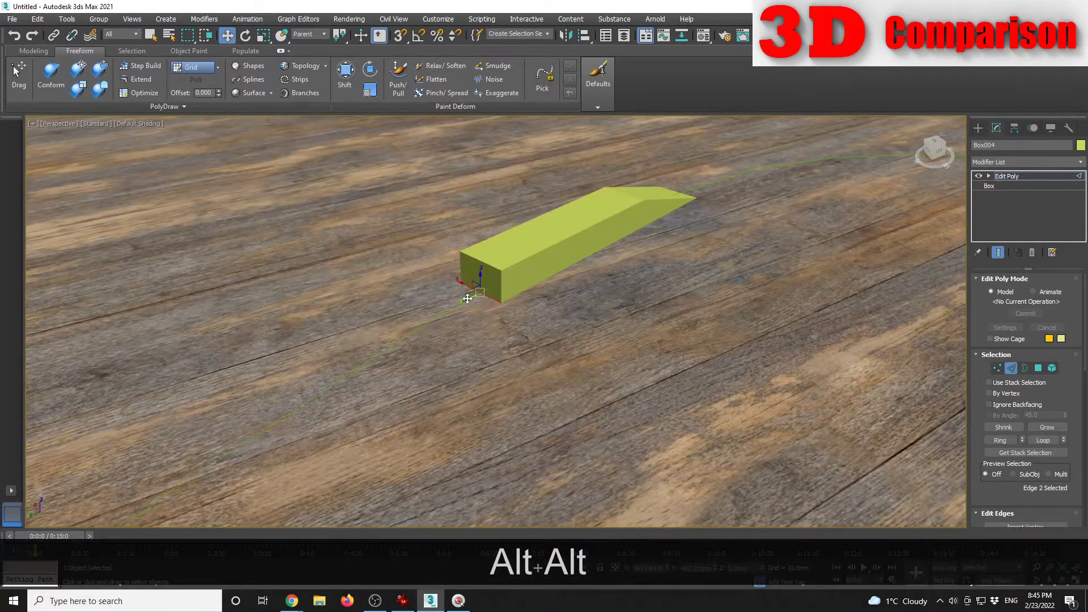
pyautogui.moveTo(465, 300); pyautogui.dragTo(329, 381)
pyautogui.keyDown('alt'); pyautogui.moveTo(328, 382); pyautogui.dragTo(604, 316, button='middle'); pyautogui.keyUp('alt')
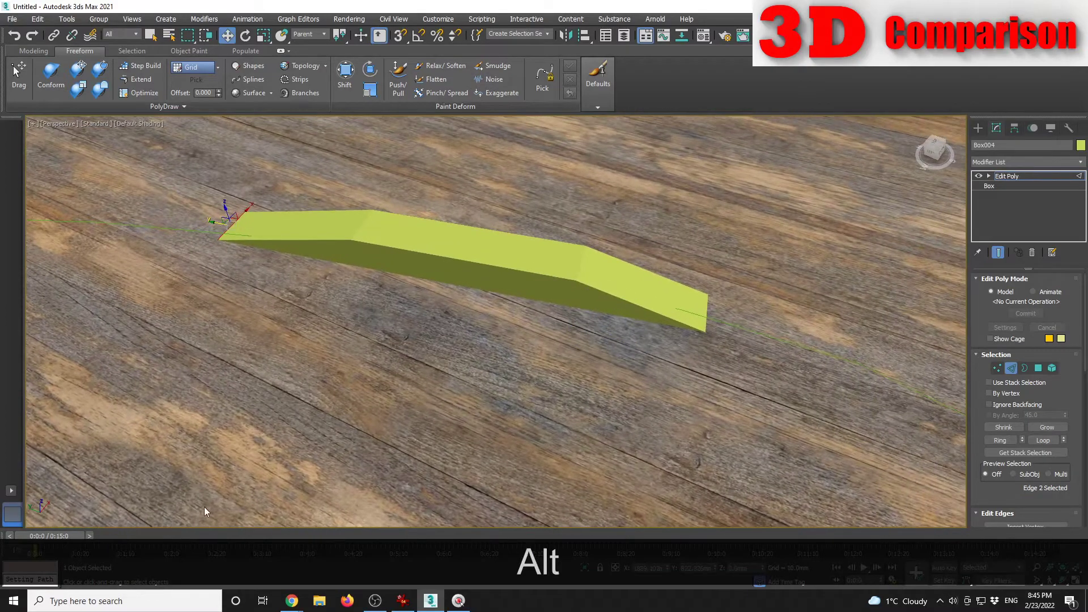
# Step: Move the timeline to 0:4:22 so the train reaches the ramp, and leave edge editing of the bridge
pyautogui.moveTo(64, 535); pyautogui.dragTo(370, 533)
pyautogui.click(978, 129)
pyautogui.keyDown('alt'); pyautogui.moveTo(566, 289); pyautogui.dragTo(606, 310, button='middle'); pyautogui.keyUp('alt')
# Step: Widen the bridge crosswise relative to the train by scaling it along its own width in the Local coordinate system
pyautogui.hotkey('alt', 'r')
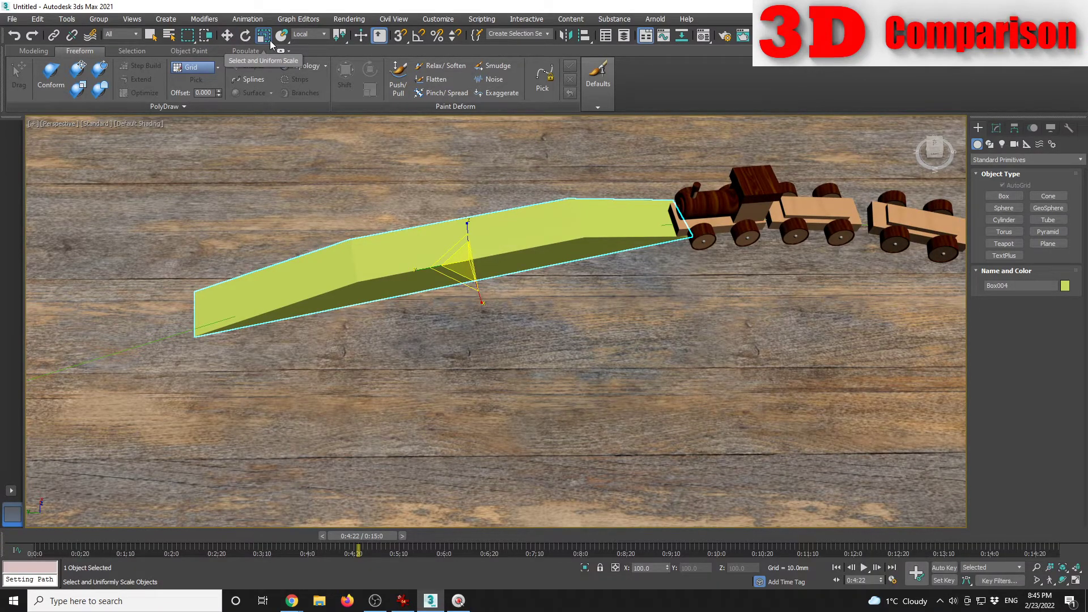
pyautogui.keyDown('alt'); pyautogui.moveTo(560, 276); pyautogui.dragTo(557, 271, button='middle'); pyautogui.keyUp('alt')
pyautogui.click(309, 34)
pyautogui.click(308, 66)
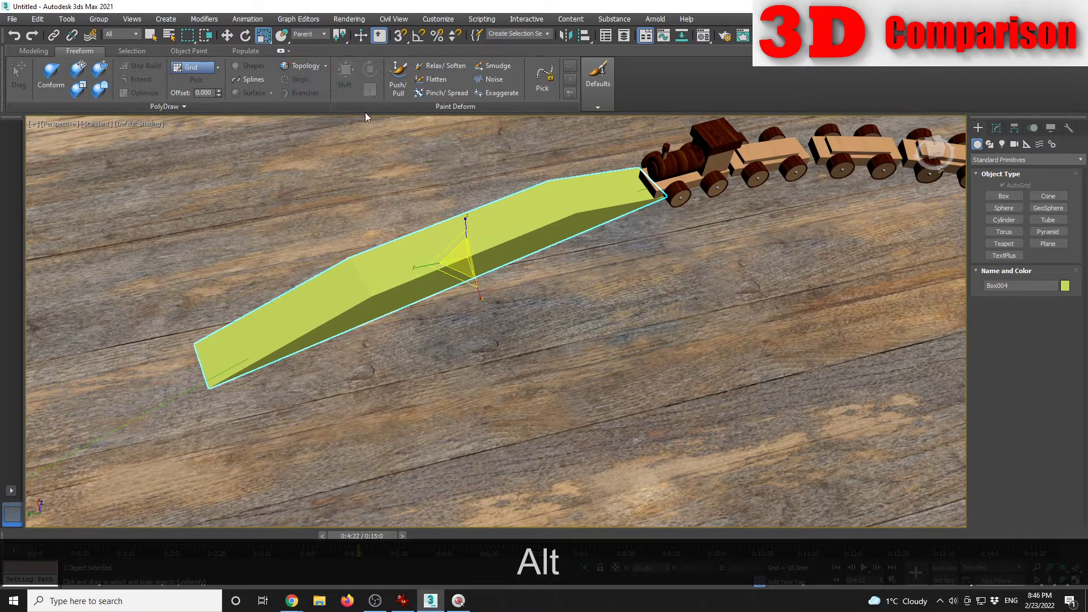
pyautogui.keyDown('alt'); pyautogui.moveTo(569, 265); pyautogui.dragTo(541, 325, button='middle'); pyautogui.keyUp('alt')
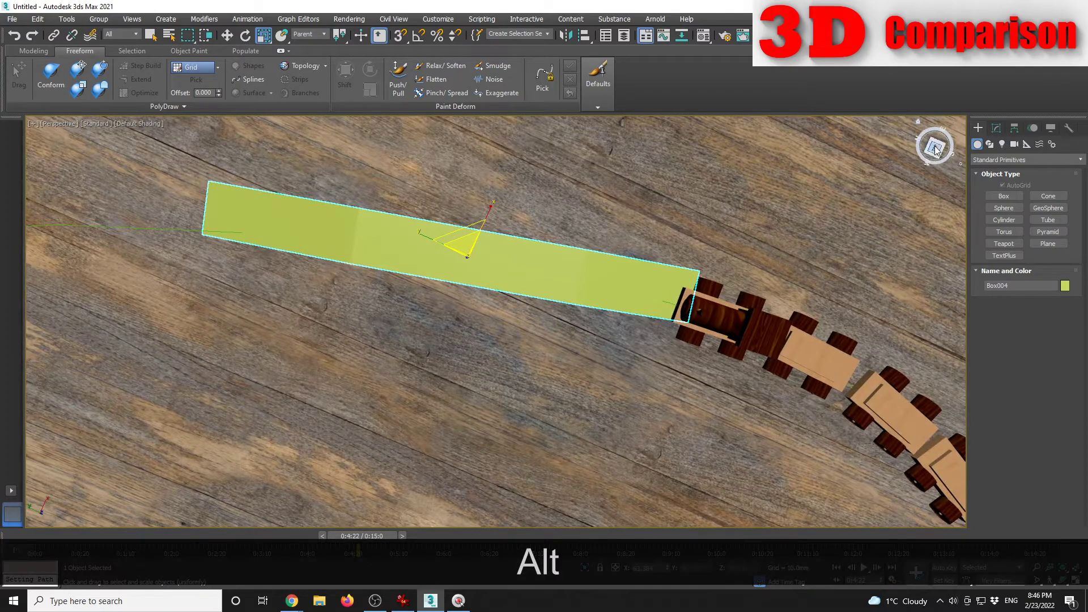
pyautogui.click(936, 148)
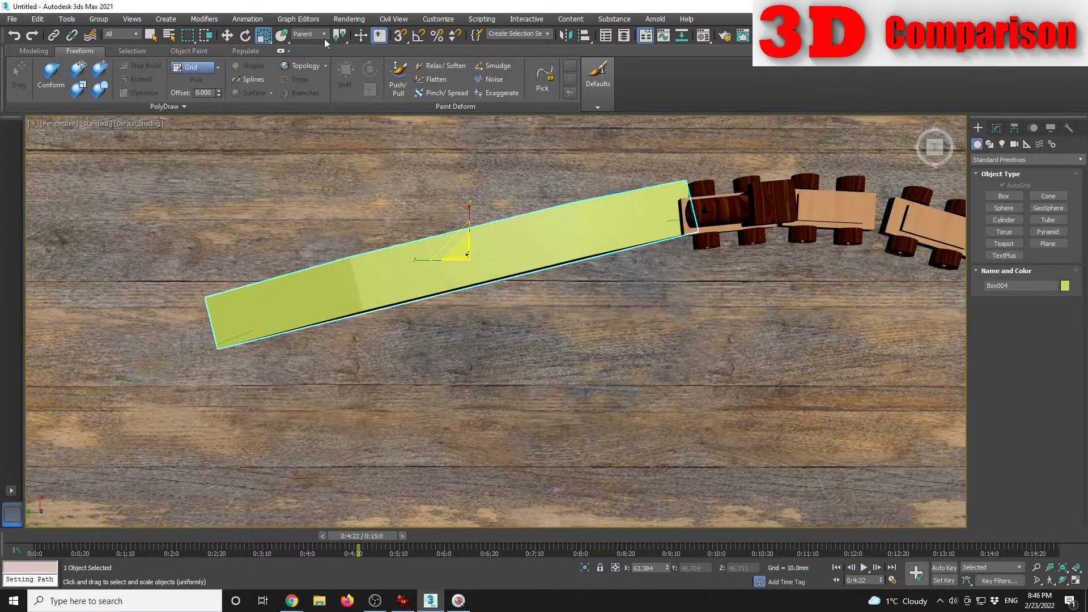
pyautogui.click(321, 35)
pyautogui.click(300, 73)
pyautogui.moveTo(458, 219); pyautogui.dragTo(451, 180)
pyautogui.keyDown('alt'); pyautogui.moveTo(553, 325); pyautogui.dragTo(466, 392, button='middle'); pyautogui.keyUp('alt')
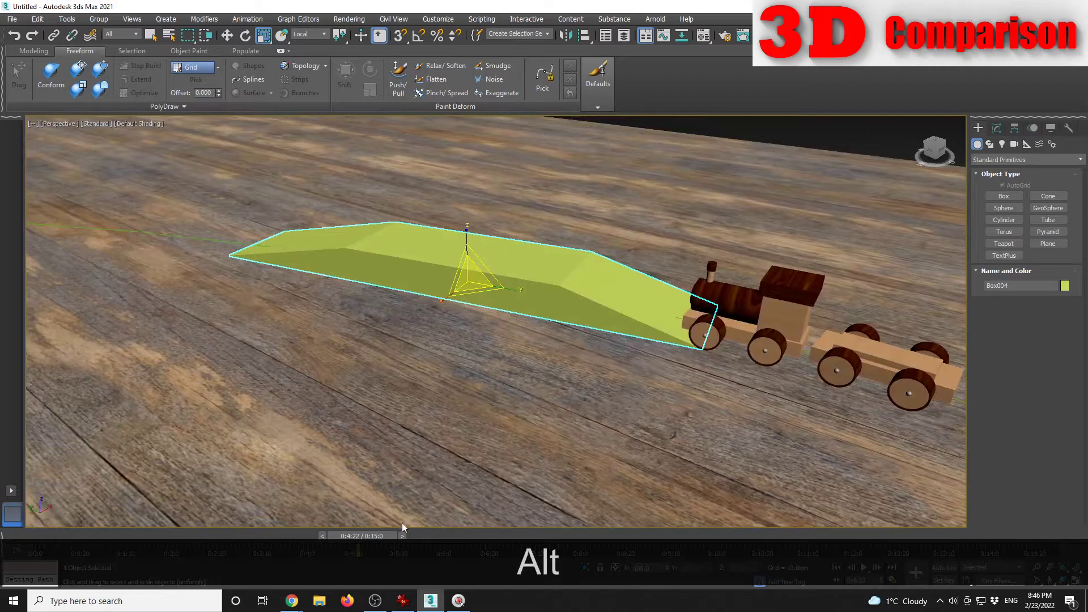
# Step: Move the timeline back to 0:2:22, then scale the bridge taller and slightly larger overall
pyautogui.moveTo(357, 538); pyautogui.dragTo(206, 505)
pyautogui.press('r')
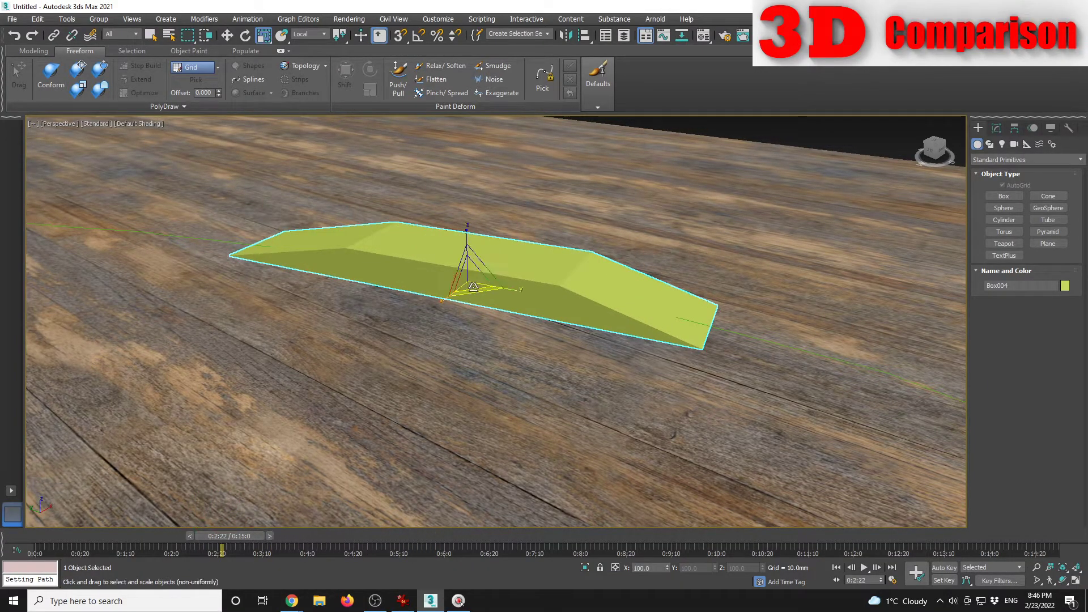
pyautogui.moveTo(466, 241); pyautogui.dragTo(475, 208)
pyautogui.moveTo(475, 274); pyautogui.dragTo(482, 274)
pyautogui.scroll(-6, 552, 287)
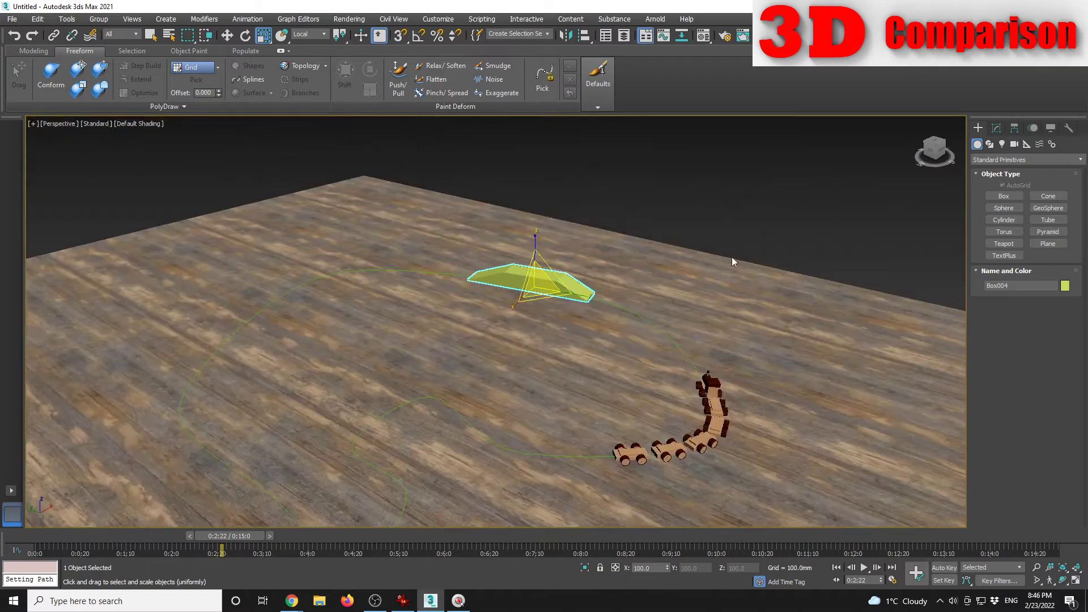
# Step: Deselect the bridge and advance the timeline to 0:3:20 so the train approaches the near ramp
pyautogui.click(627, 301)
pyautogui.scroll(3, 627, 303)
pyautogui.moveTo(221, 539)
pyautogui.mouseDown()
pyautogui.moveTo(378, 533)
pyautogui.moveTo(223, 537)
pyautogui.mouseUp()
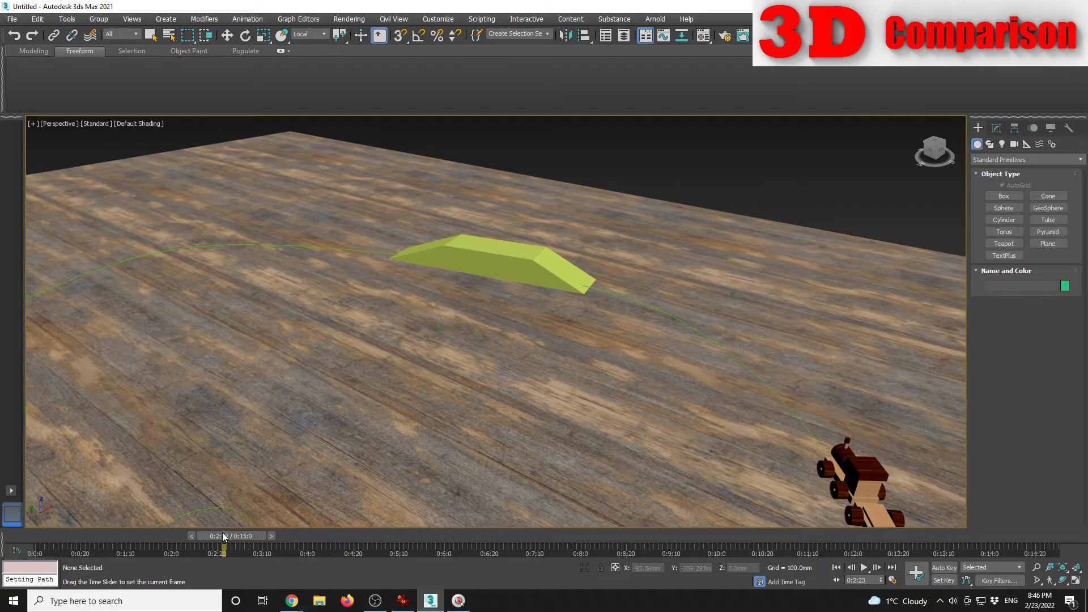
pyautogui.moveTo(223, 537); pyautogui.dragTo(285, 518)
pyautogui.press('r')
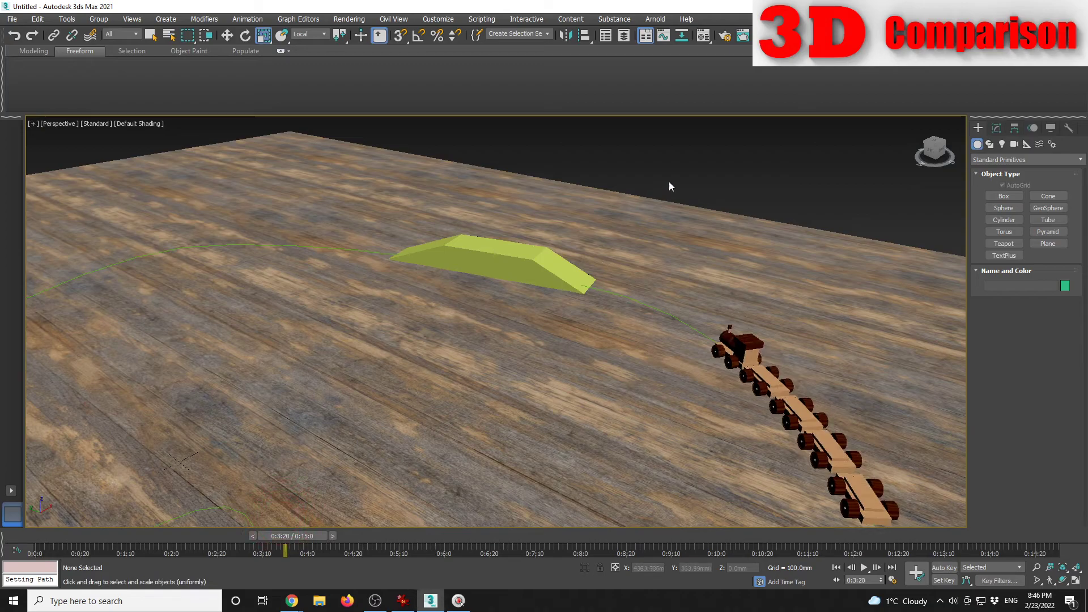
# Step: Select the train's path line and open it for vertex editing
pyautogui.click(625, 296)
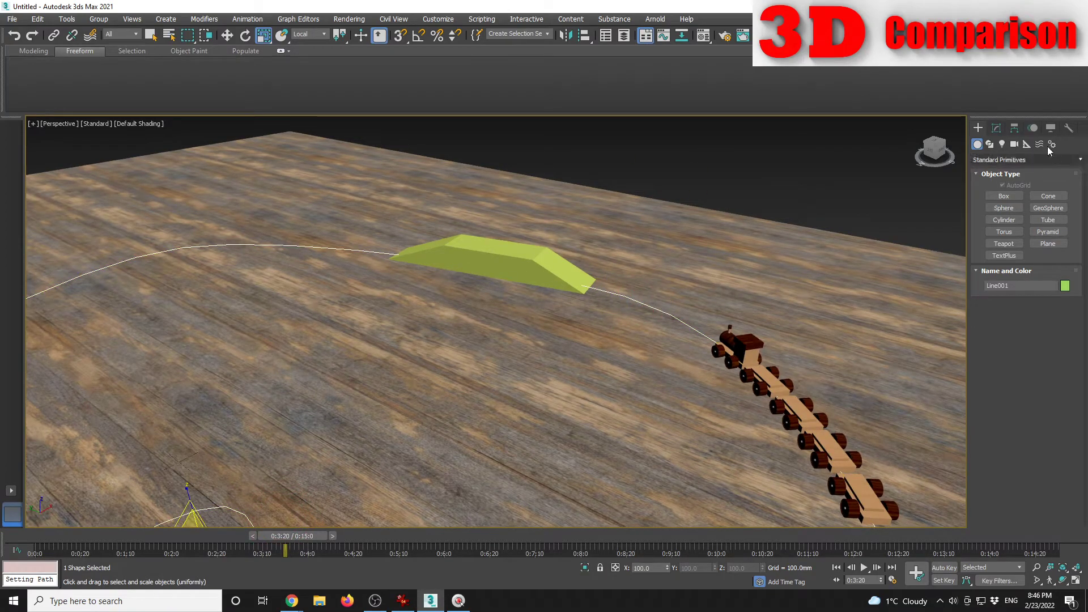
pyautogui.click(998, 130)
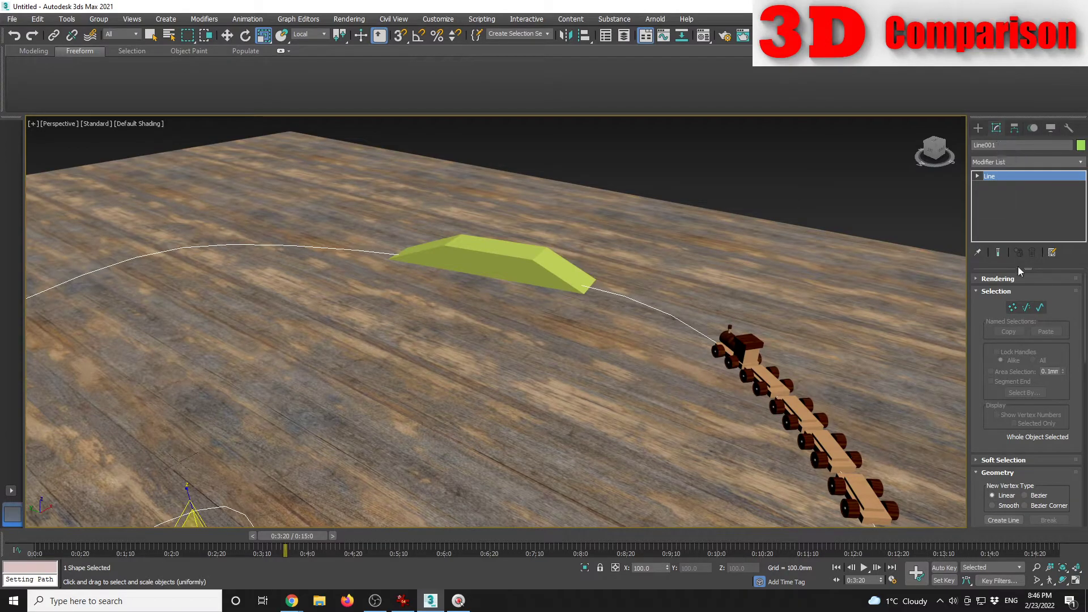
pyautogui.click(1014, 308)
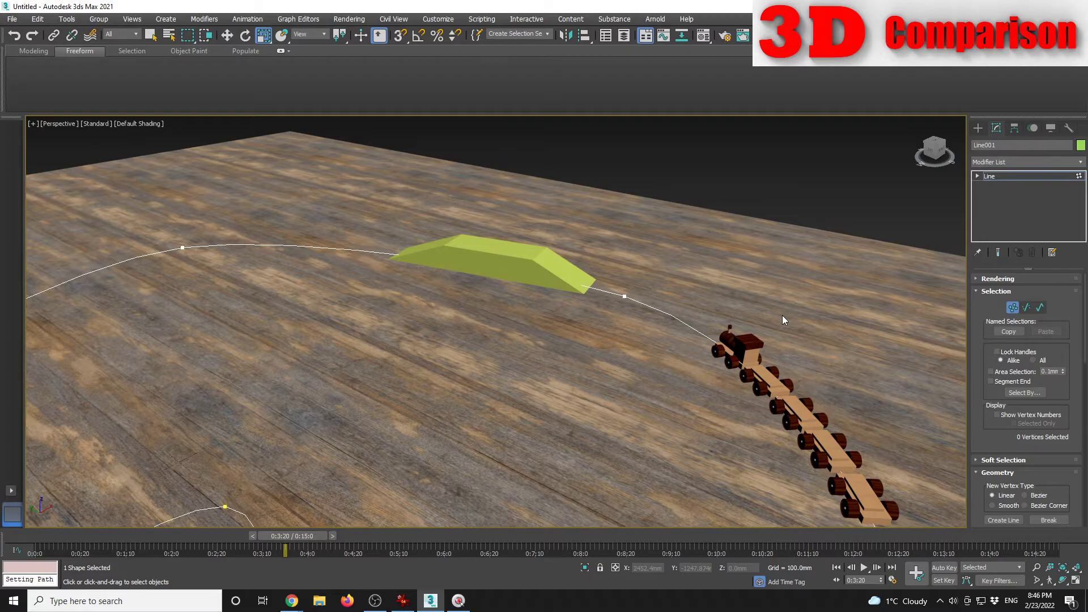
# Step: Try to raise the path vertex located just before the bridge's near ramp
pyautogui.click(624, 295)
pyautogui.press('w')
pyautogui.moveTo(627, 279); pyautogui.dragTo(628, 267)
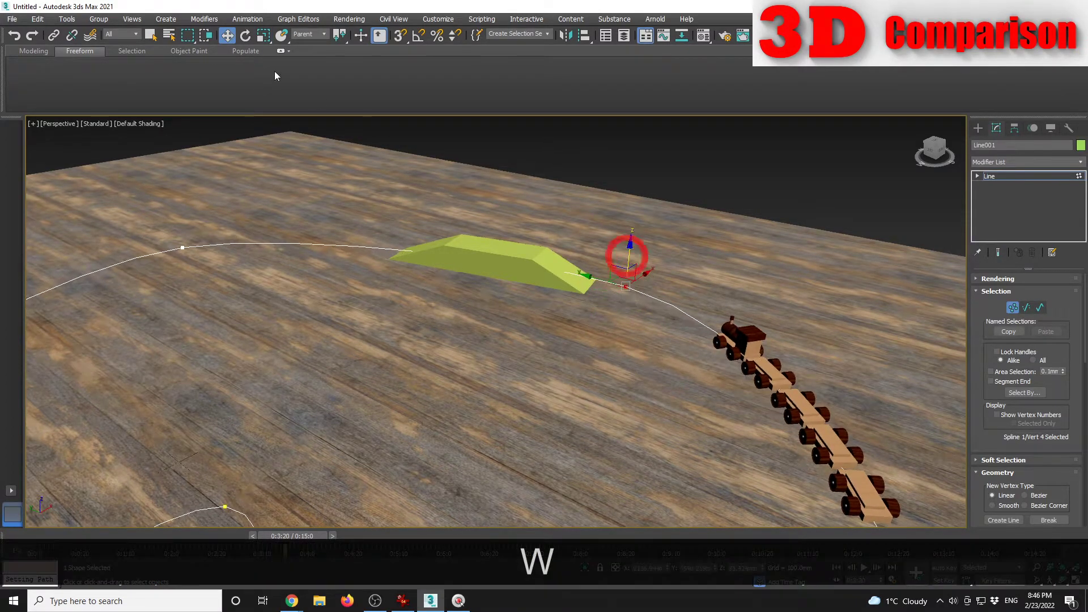
pyautogui.moveTo(288, 534)
pyautogui.mouseDown()
pyautogui.moveTo(373, 526)
pyautogui.moveTo(275, 525)
pyautogui.mouseUp()
pyautogui.hotkey('ctrl', 'z')
# Step: In wireframe display, refine the path with one vertex just before the near ramp and another inside the ramp
pyautogui.scroll(5, 604, 274)
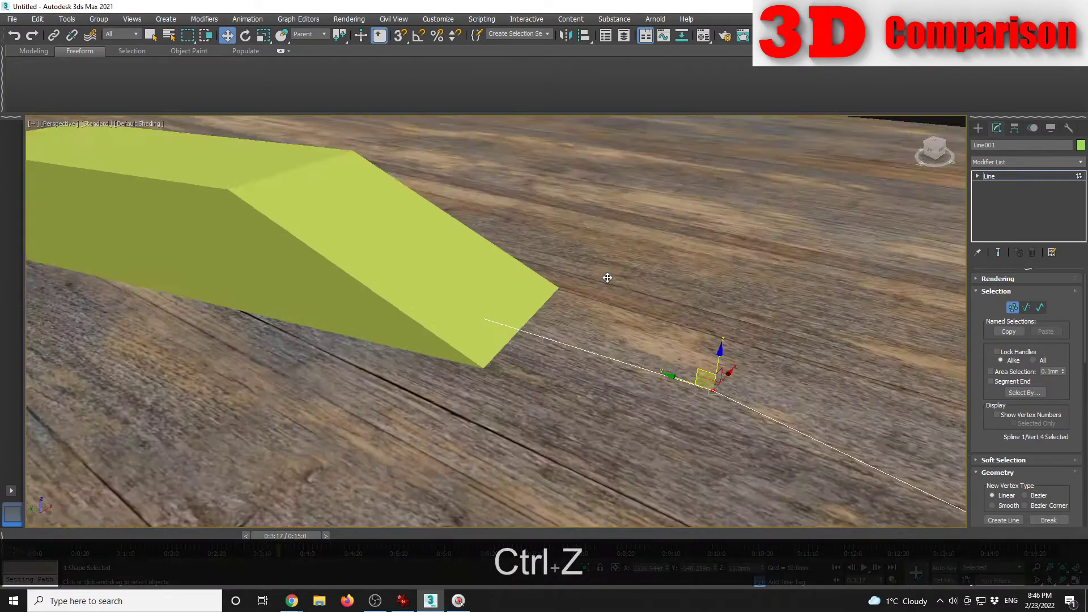
pyautogui.moveTo(605, 275); pyautogui.dragTo(632, 349, button='middle')
pyautogui.scroll(-5, 632, 348)
pyautogui.press('F3')
pyautogui.keyDown('alt'); pyautogui.moveTo(699, 360); pyautogui.dragTo(538, 340, button='middle'); pyautogui.keyUp('alt')
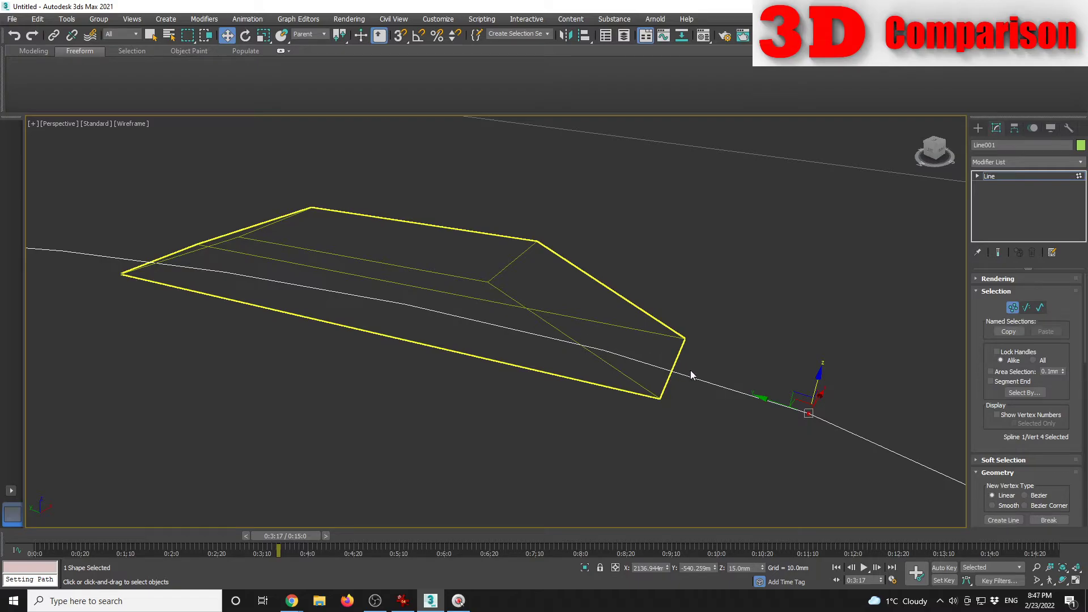
pyautogui.rightClick(735, 390)
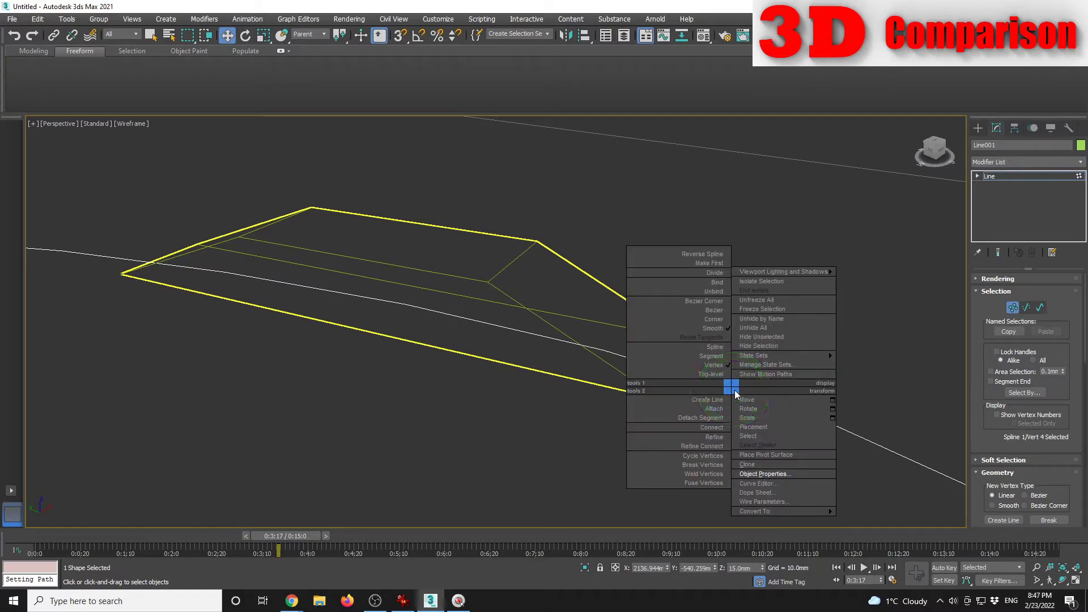
pyautogui.click(701, 440)
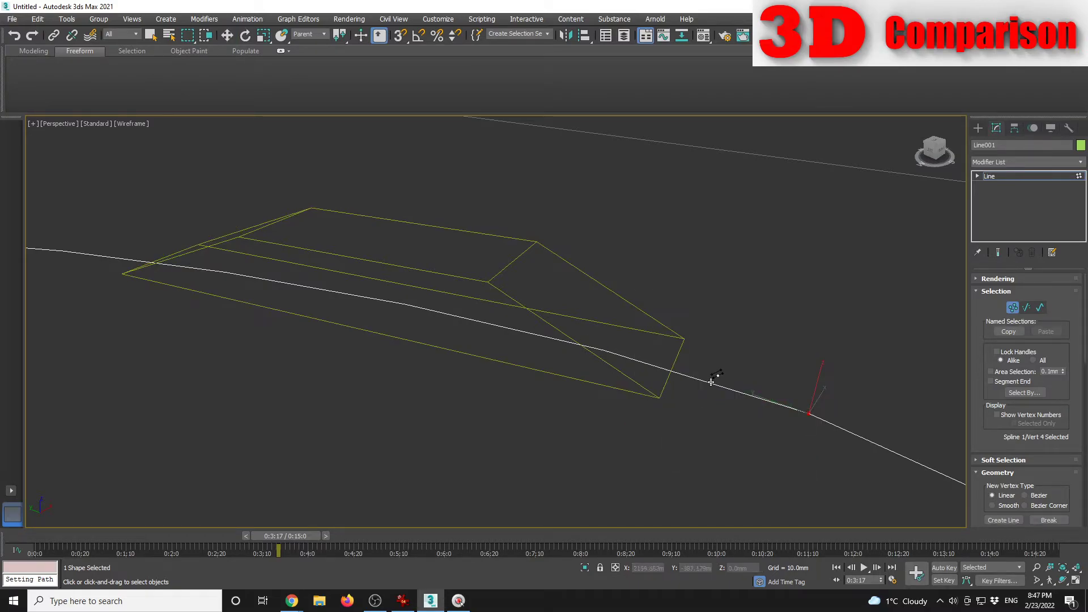
pyautogui.click(705, 378)
pyautogui.click(583, 357)
pyautogui.scroll(-3, 1027, 468)
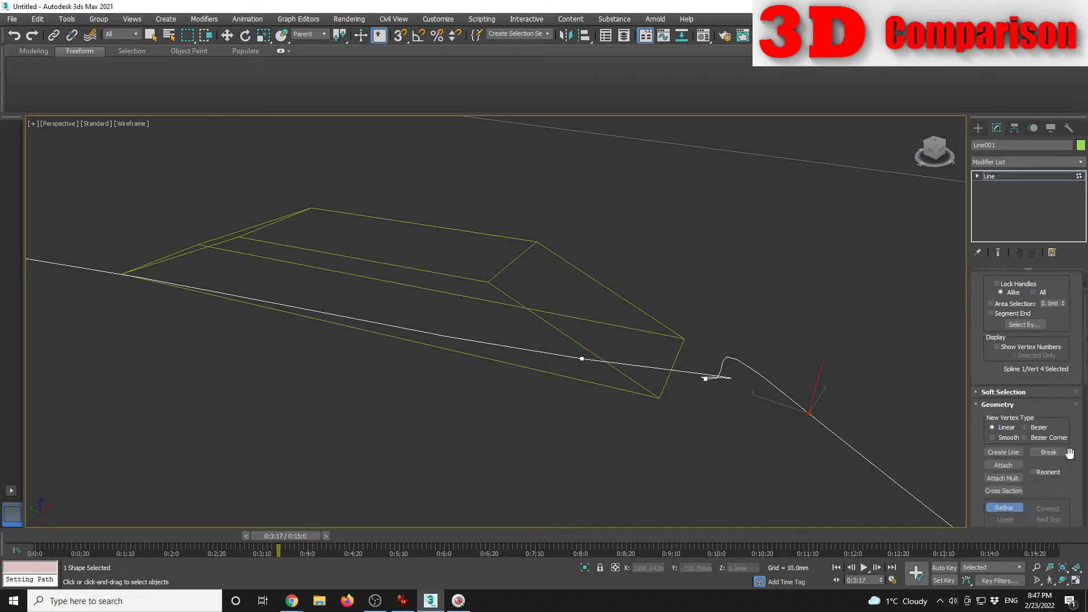
# Step: Refine the path with three more vertices spaced beneath the bridge up to its far end, and finish refining
pyautogui.click(1001, 475)
pyautogui.click(1008, 479)
pyautogui.click(1004, 474)
pyautogui.click(467, 338)
pyautogui.click(323, 314)
pyautogui.click(131, 280)
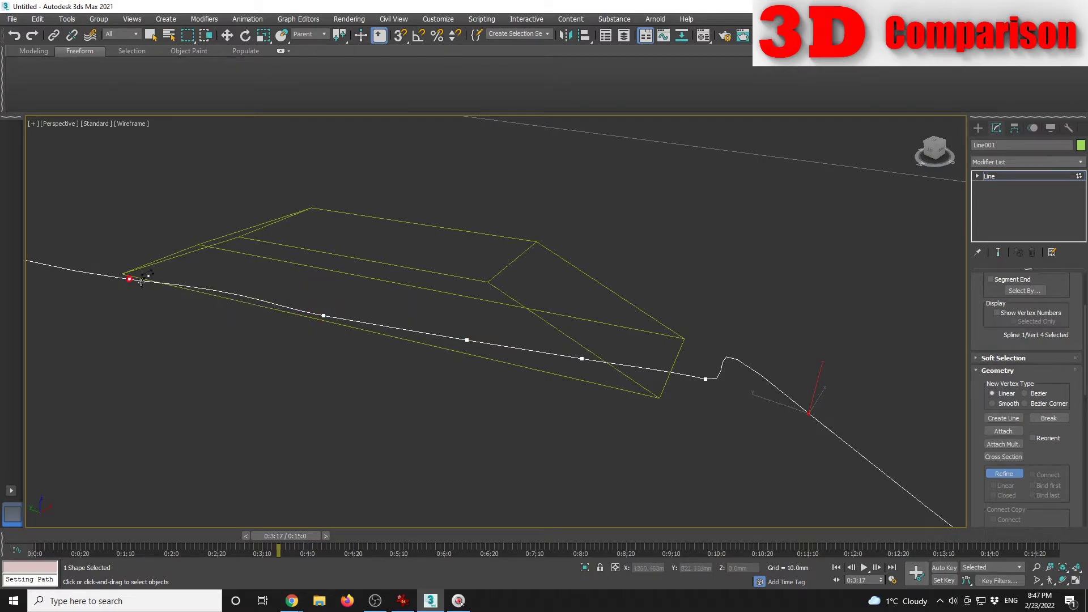
pyautogui.click(1005, 475)
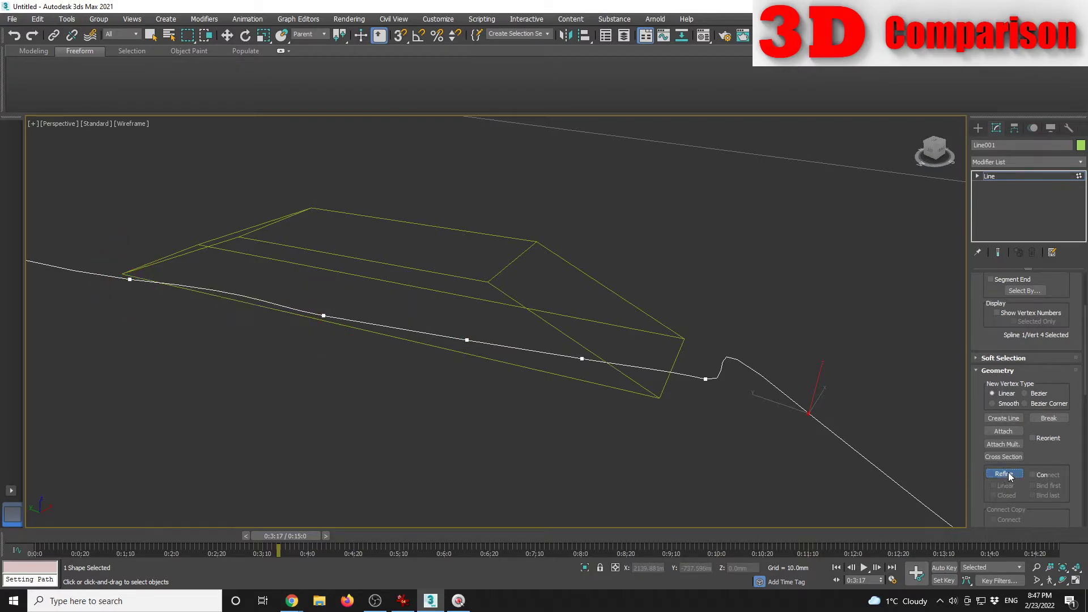
# Step: From the top view in shaded display, move the first added vertex onto the near ramp and shift the preceding path vertex away from the bridge
pyautogui.click(938, 147)
pyautogui.press('z')
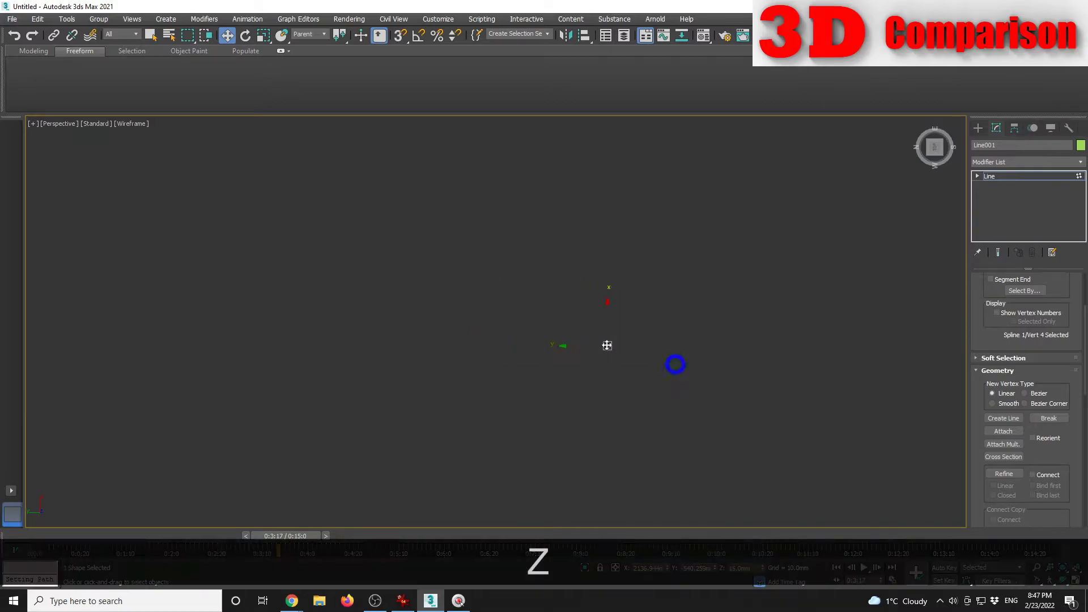
pyautogui.press('z')
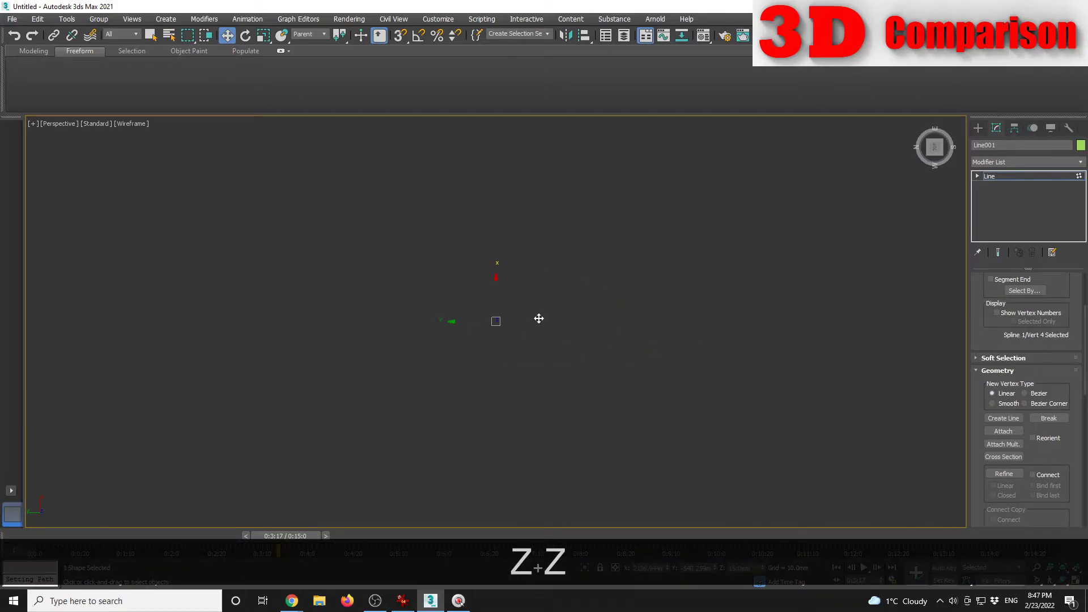
pyautogui.press('F3')
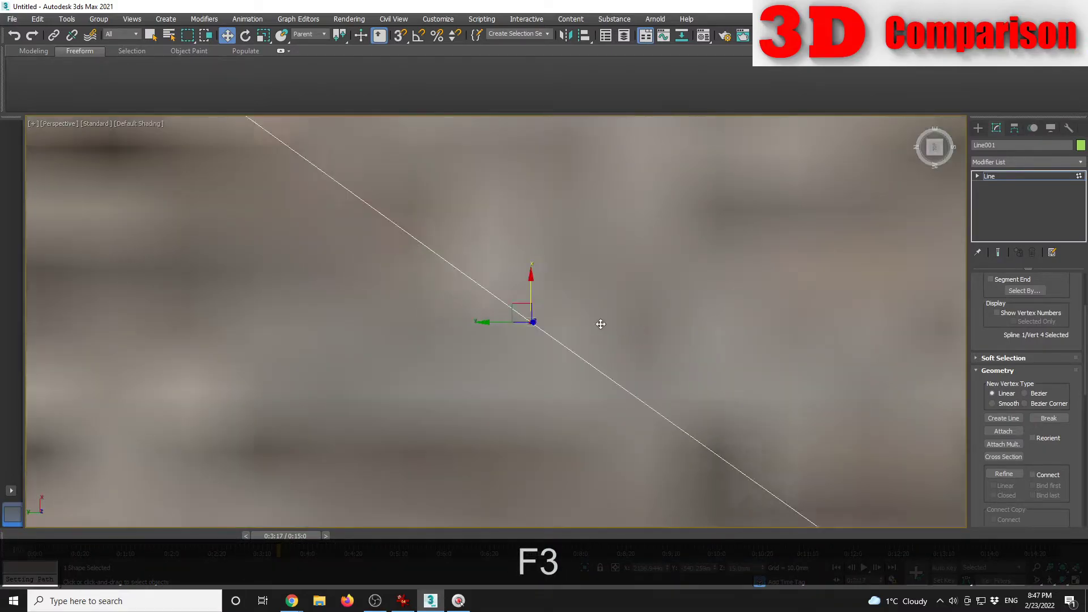
pyautogui.scroll(-15, 601, 324)
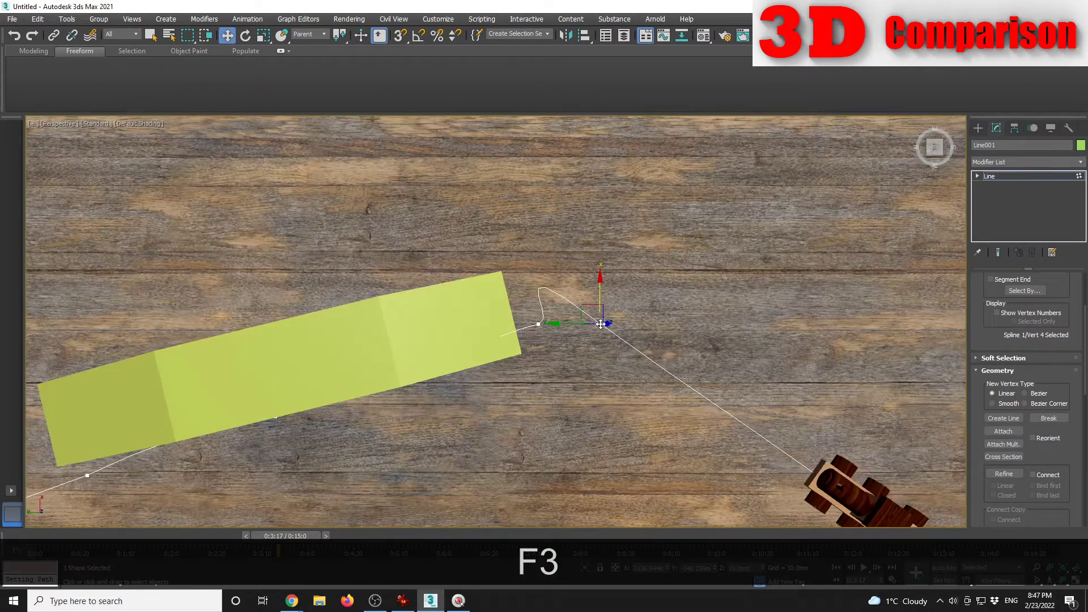
pyautogui.moveTo(601, 340); pyautogui.dragTo(652, 358, button='middle')
pyautogui.click(596, 327)
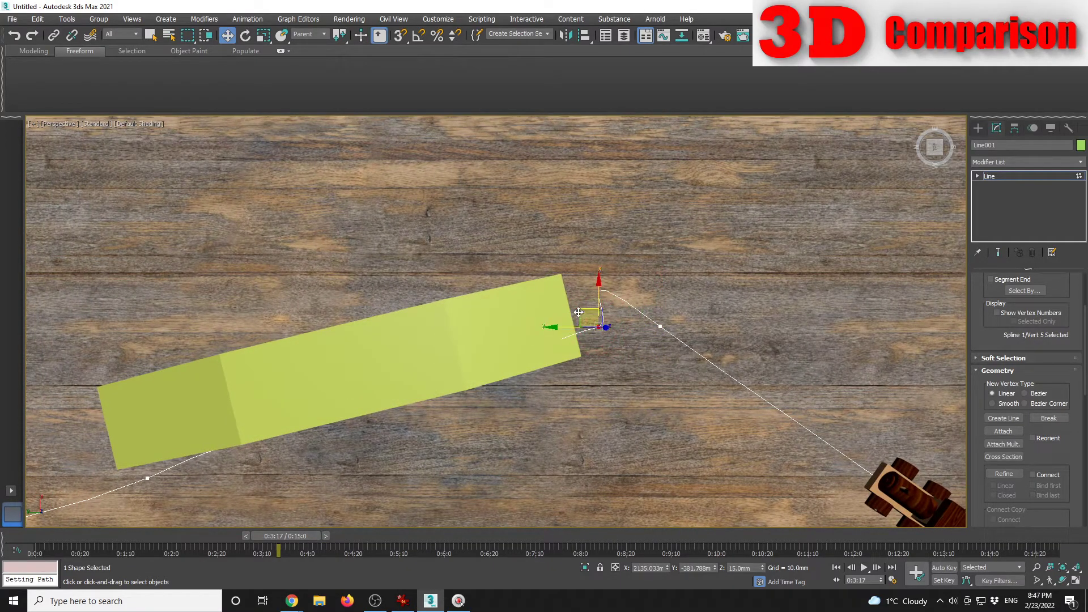
pyautogui.moveTo(576, 310); pyautogui.dragTo(525, 296)
pyautogui.click(661, 326)
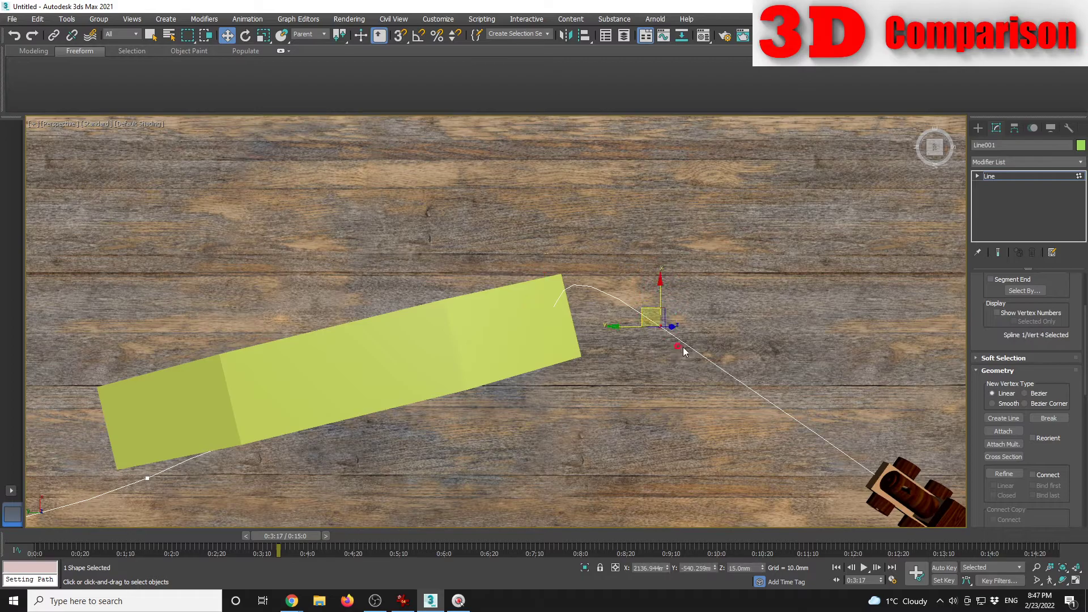
pyautogui.moveTo(652, 309); pyautogui.dragTo(707, 317)
# Step: In wireframe display, move the path vertex at the bridge's far end and the two middle vertices onto the bridge's centreline
pyautogui.press('F3')
pyautogui.scroll(-2, 583, 333)
pyautogui.moveTo(582, 333); pyautogui.dragTo(726, 319, button='middle')
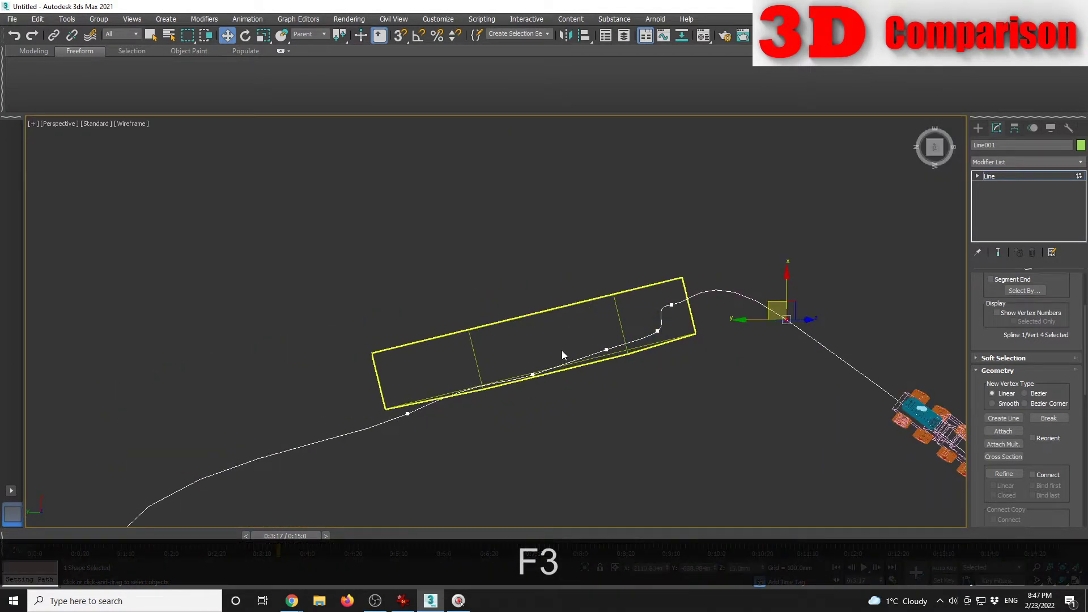
pyautogui.click(406, 415)
pyautogui.moveTo(389, 398); pyautogui.dragTo(350, 373)
pyautogui.click(528, 349)
pyautogui.click(532, 374)
pyautogui.moveTo(523, 355); pyautogui.dragTo(512, 332)
pyautogui.click(605, 350)
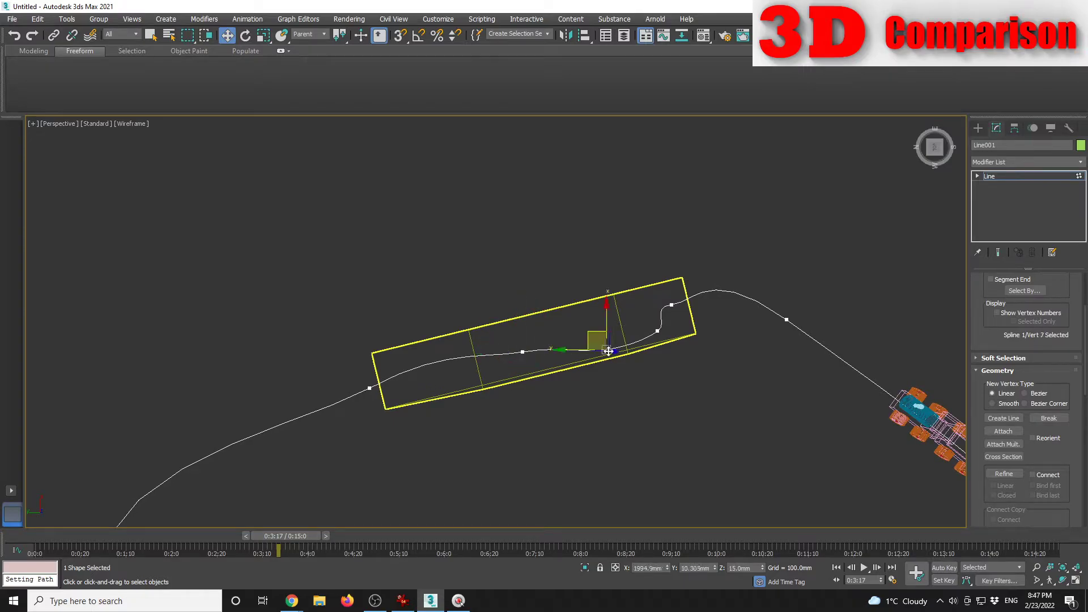
pyautogui.moveTo(594, 333); pyautogui.dragTo(570, 322)
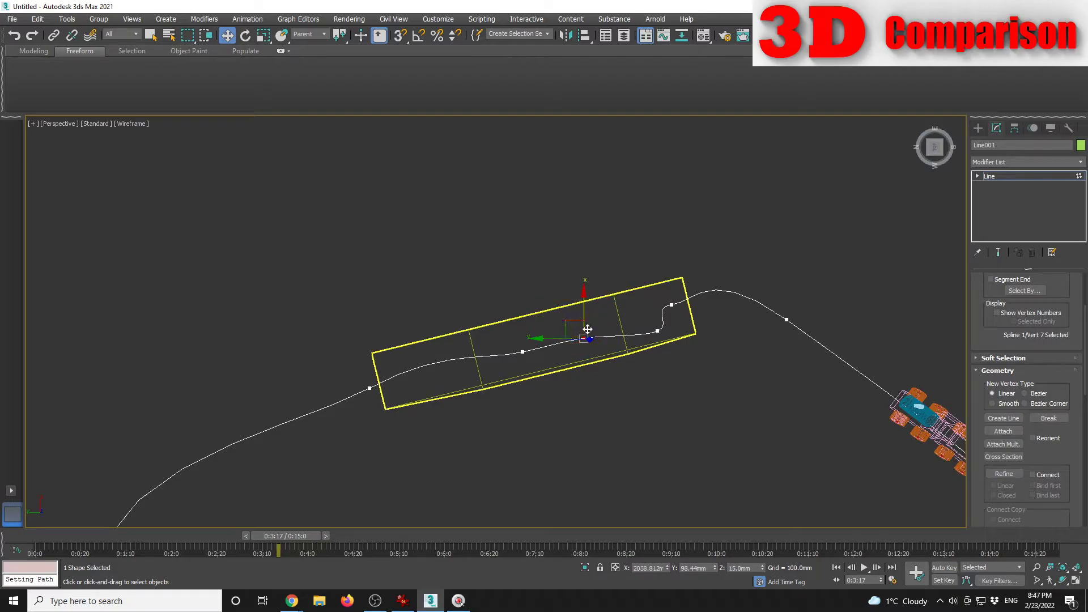
# Step: Align the two near-ramp vertices with the bridge's centreline and shift the vertex ahead of the bridge slightly outward to smooth the curve
pyautogui.moveTo(658, 332); pyautogui.dragTo(662, 294)
pyautogui.click(671, 305)
pyautogui.moveTo(753, 257); pyautogui.dragTo(797, 315)
pyautogui.click(674, 311)
pyautogui.moveTo(664, 291); pyautogui.dragTo(706, 310)
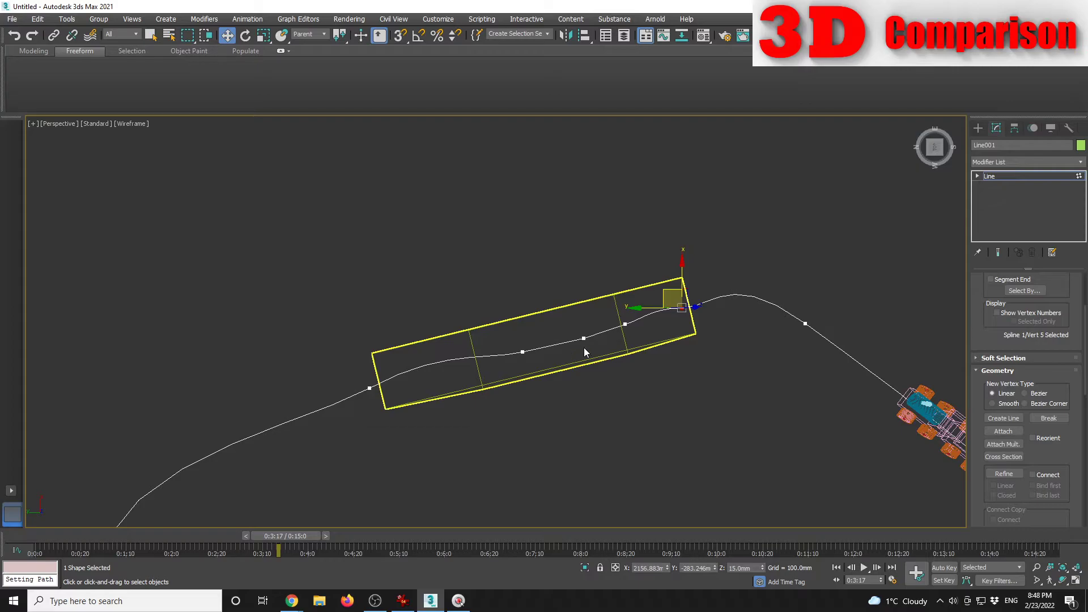
pyautogui.click(728, 341)
# Step: Return to shaded perspective display and advance the timeline to 0:4:18 so the locomotive reaches the near ramp
pyautogui.press('F3')
pyautogui.press('z')
pyautogui.moveTo(609, 348)
pyautogui.keyDown('alt'); pyautogui.mouseDown(button='middle')
pyautogui.moveTo(584, 247)
pyautogui.moveTo(512, 332)
pyautogui.moveTo(522, 372)
pyautogui.moveTo(273, 491)
pyautogui.mouseUp(button='middle'); pyautogui.keyUp('alt')
pyautogui.moveTo(290, 536); pyautogui.dragTo(358, 525)
pyautogui.press('w')
pyautogui.scroll(2, 481, 297)
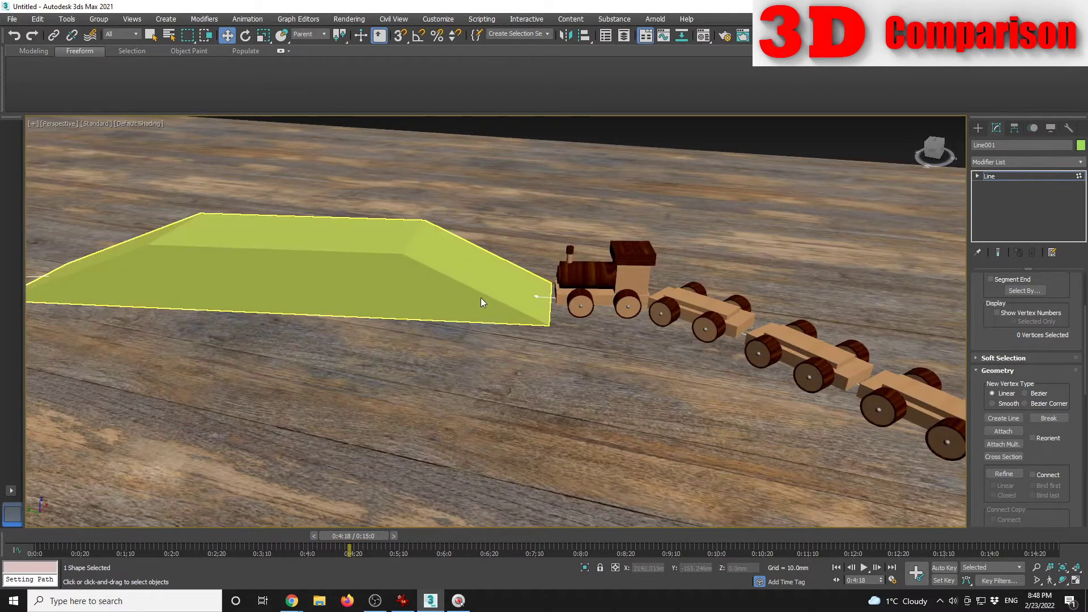
# Step: Raise the path vertex at the near ramp's foot to a Z of about 16.9 mm and advance the timeline to 0:4:20
pyautogui.click(537, 279)
pyautogui.moveTo(537, 265); pyautogui.dragTo(535, 265)
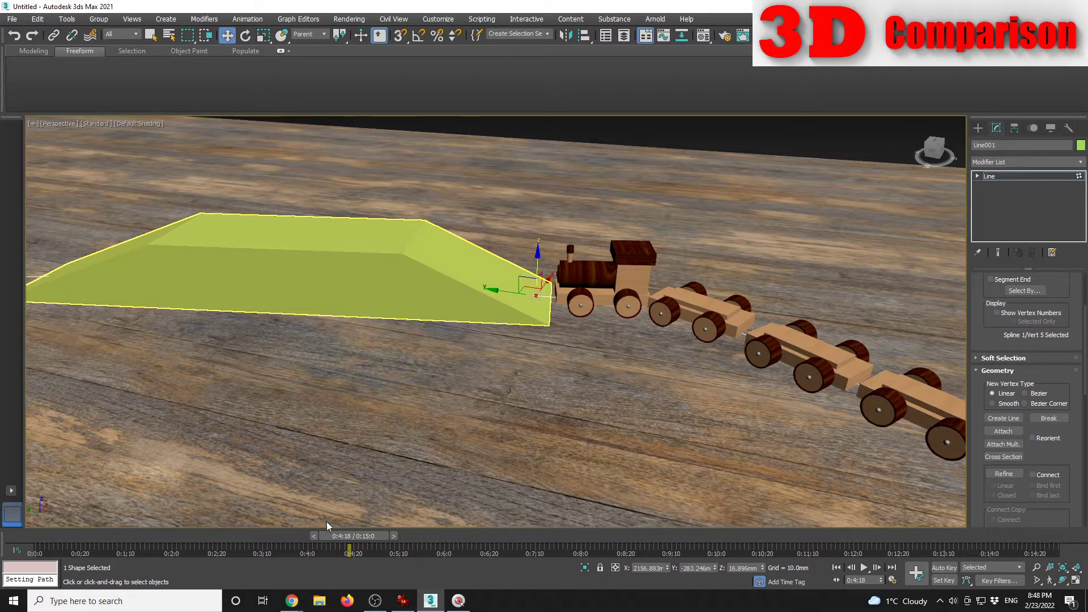
pyautogui.moveTo(350, 535); pyautogui.dragTo(357, 536)
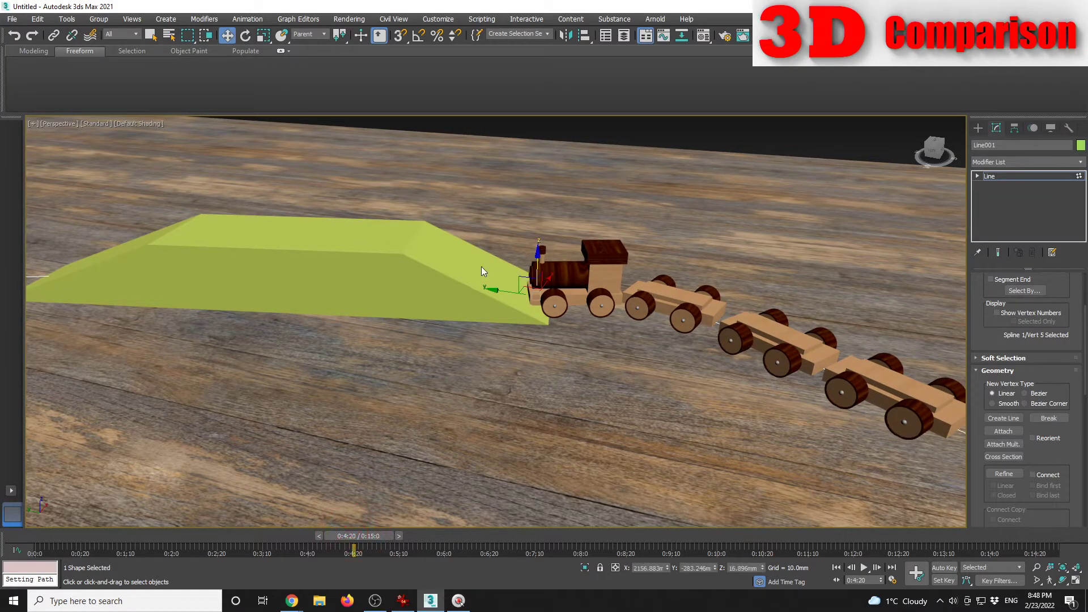
# Step: In wireframe display, raise the near ramp's upper path vertex to about Z 132 mm and the next two vertices to deck level, about 147 mm
pyautogui.press('F3')
pyautogui.click(434, 293)
pyautogui.moveTo(435, 258); pyautogui.dragTo(434, 210)
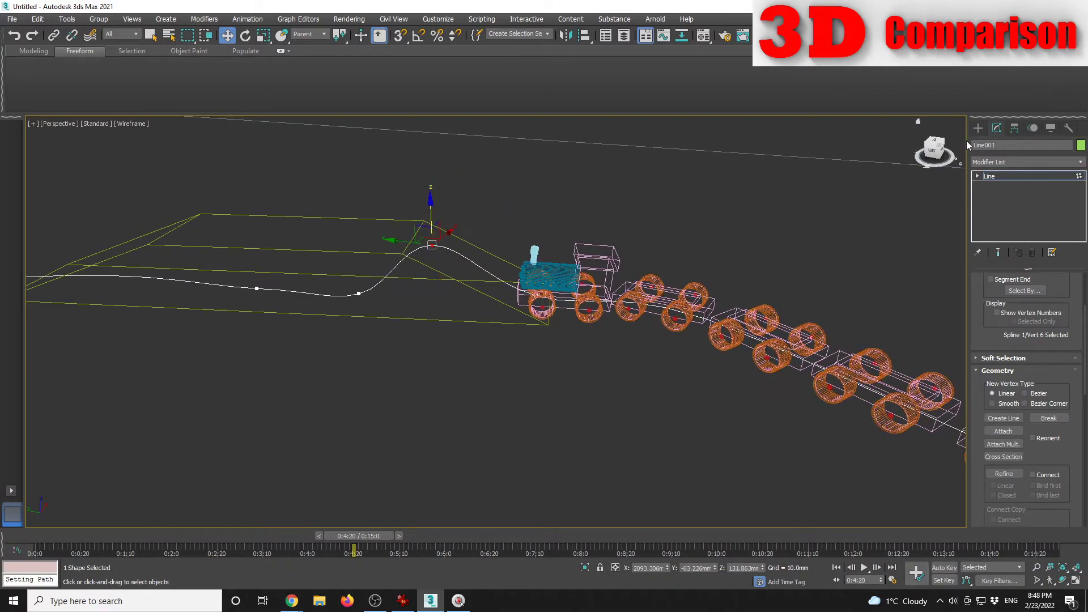
pyautogui.moveTo(928, 156); pyautogui.dragTo(424, 367)
pyautogui.click(412, 365)
pyautogui.moveTo(412, 329); pyautogui.dragTo(423, 267)
pyautogui.click(293, 367)
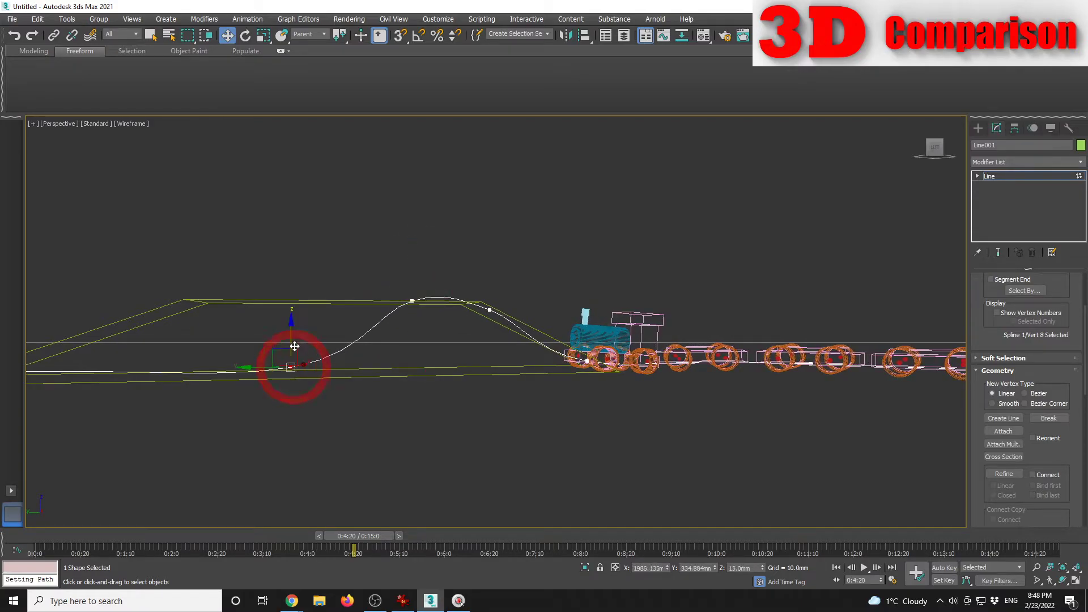
pyautogui.moveTo(295, 337); pyautogui.dragTo(304, 272)
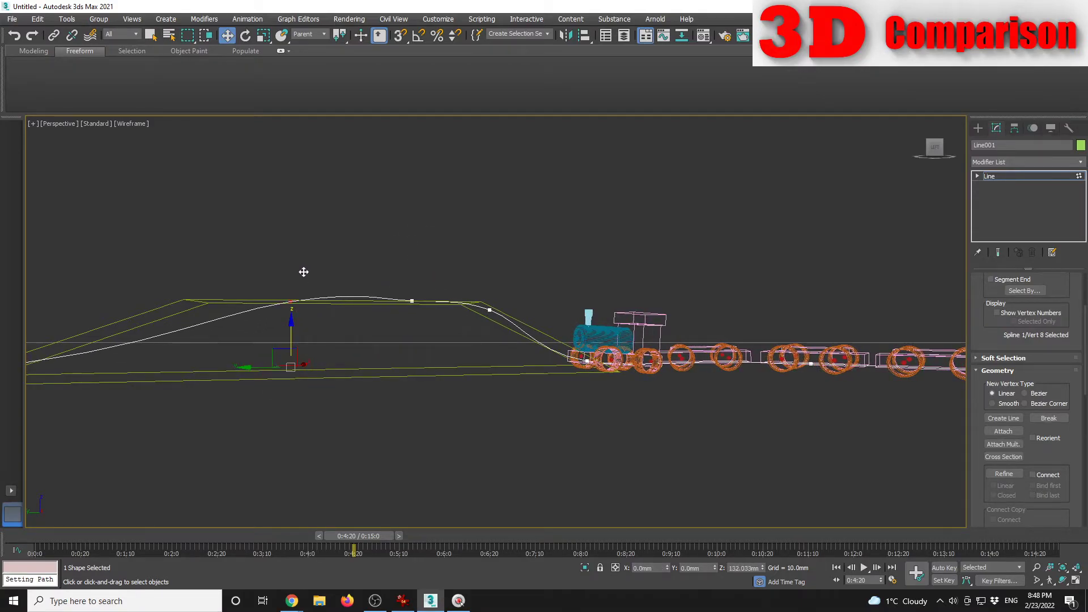
# Step: Refine the path with three vertices spaced along the bridge's far ramp, and finish refining
pyautogui.moveTo(206, 276); pyautogui.dragTo(404, 340, button='middle')
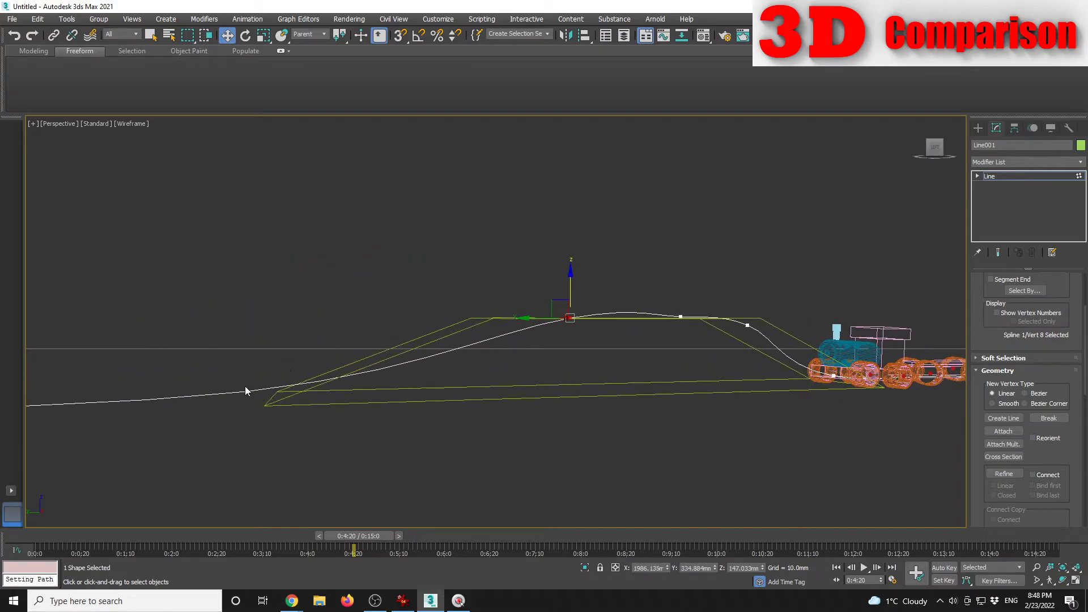
pyautogui.click(1004, 473)
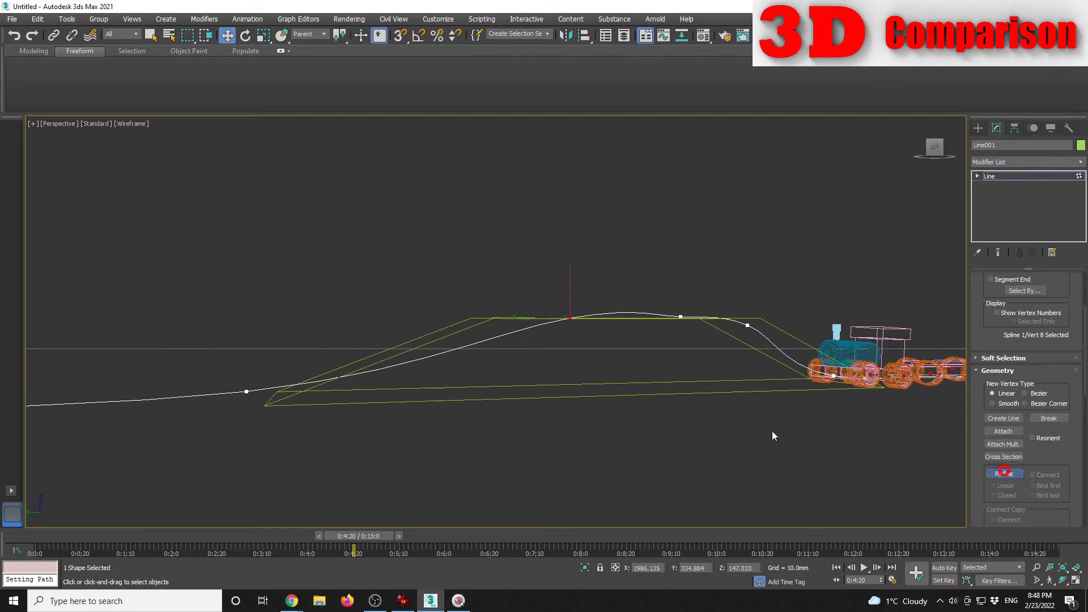
pyautogui.click(502, 336)
pyautogui.click(435, 356)
pyautogui.click(363, 376)
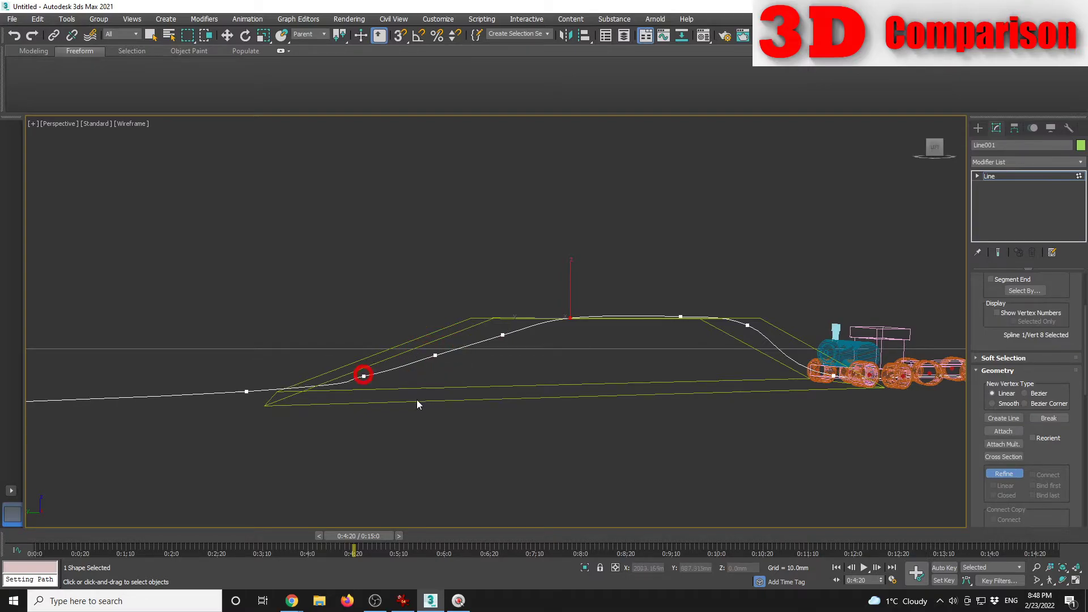
pyautogui.click(1004, 473)
# Step: Raise the three added path vertices onto the bridge's far ramp, moving the uppermost one up about 35 mm
pyautogui.click(502, 336)
pyautogui.moveTo(500, 297); pyautogui.dragTo(508, 278)
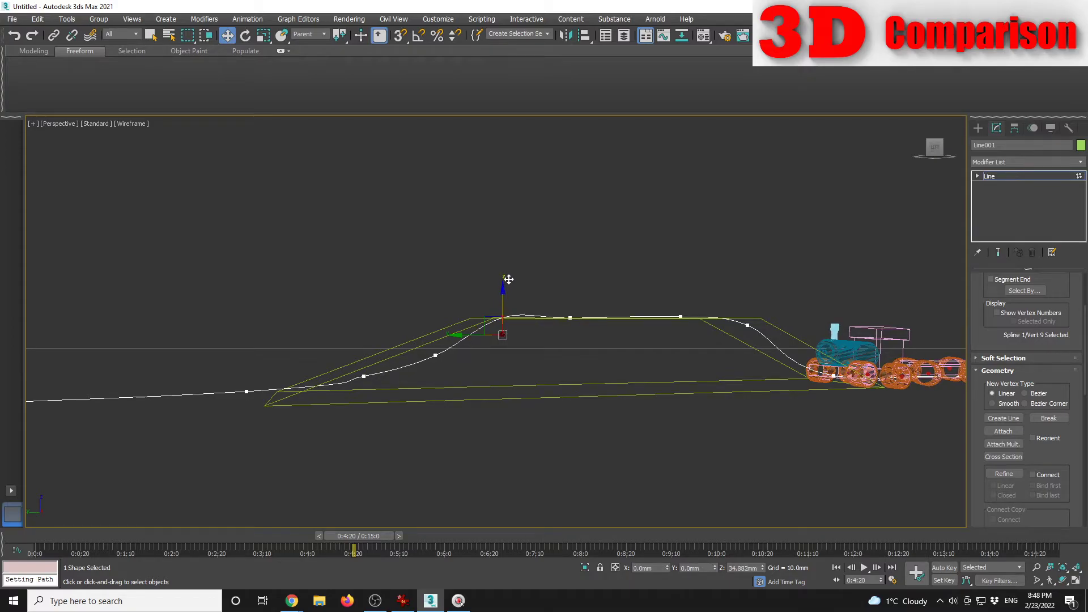
pyautogui.click(435, 354)
pyautogui.moveTo(438, 327); pyautogui.dragTo(438, 306)
pyautogui.click(363, 375)
pyautogui.moveTo(368, 345); pyautogui.dragTo(368, 330)
# Step: Select the path vertex at the far ramp's foot, return to shaded display, and advance the timeline to 0:5:10
pyautogui.click(247, 391)
pyautogui.keyDown('alt'); pyautogui.moveTo(306, 320); pyautogui.dragTo(316, 348, button='middle'); pyautogui.keyUp('alt')
pyautogui.press('z')
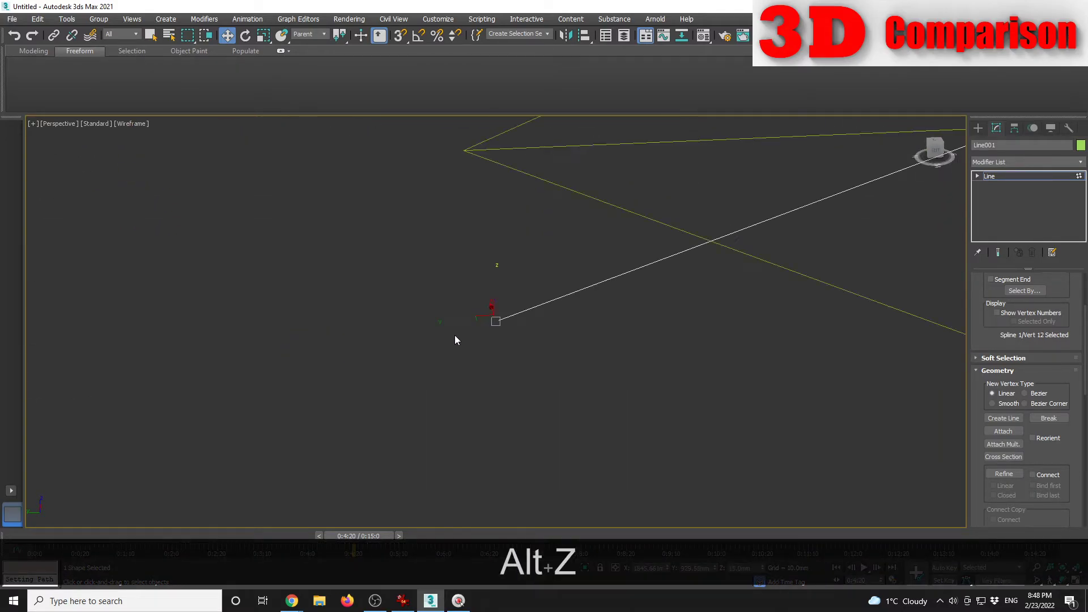
pyautogui.press('F3')
pyautogui.scroll(-5, 668, 321)
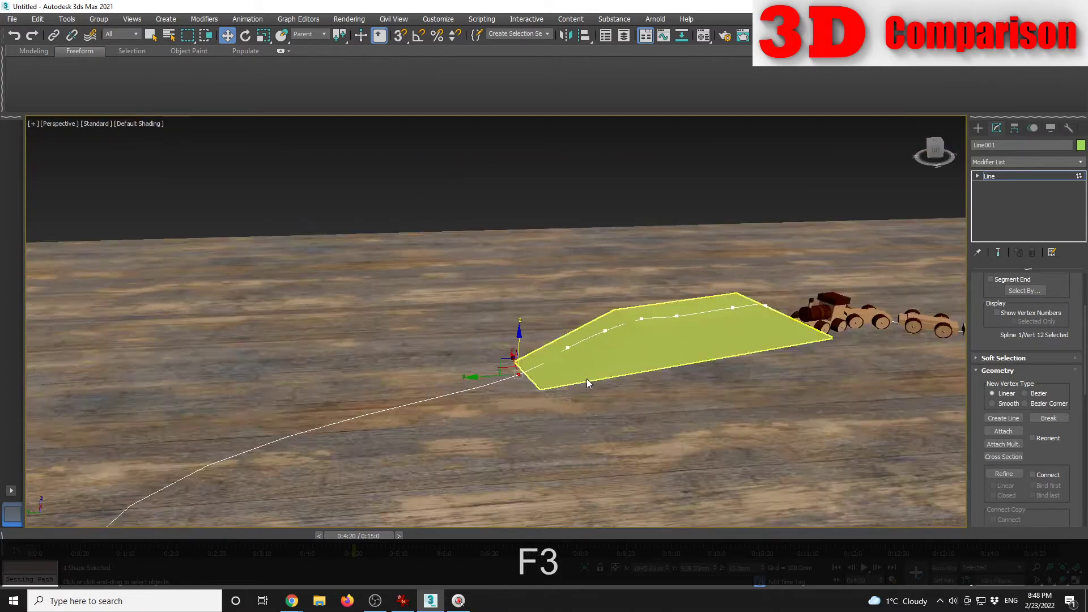
pyautogui.moveTo(356, 536); pyautogui.dragTo(400, 535)
pyautogui.moveTo(692, 375); pyautogui.dragTo(662, 383, button='middle')
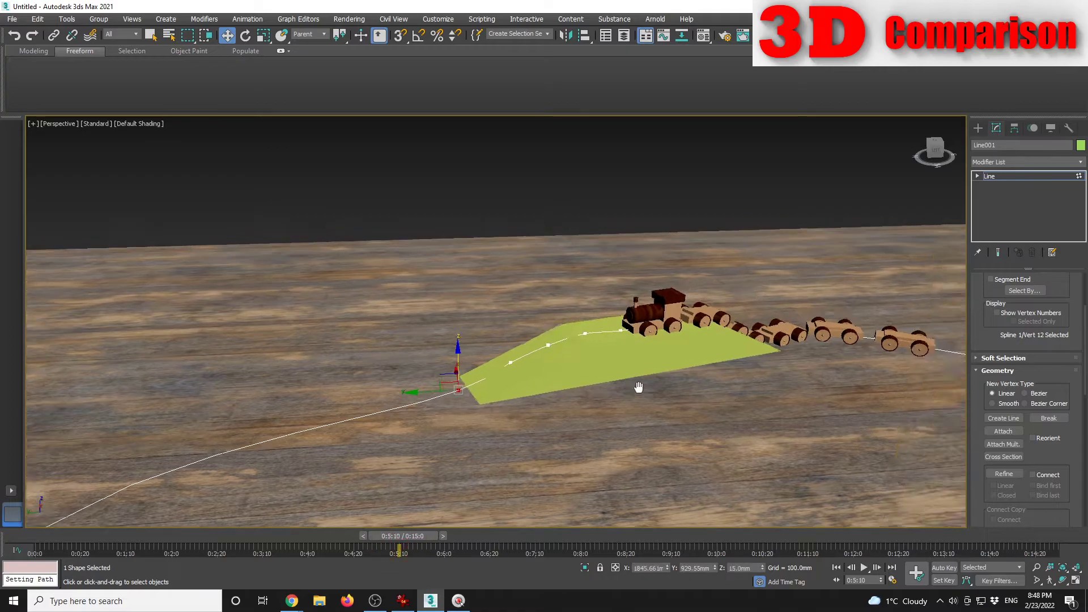
# Step: Raise the path vertex ahead of the locomotive by about 5.6 mm and the next one to about Z 151.7 mm
pyautogui.scroll(5, 605, 360)
pyautogui.click(393, 329)
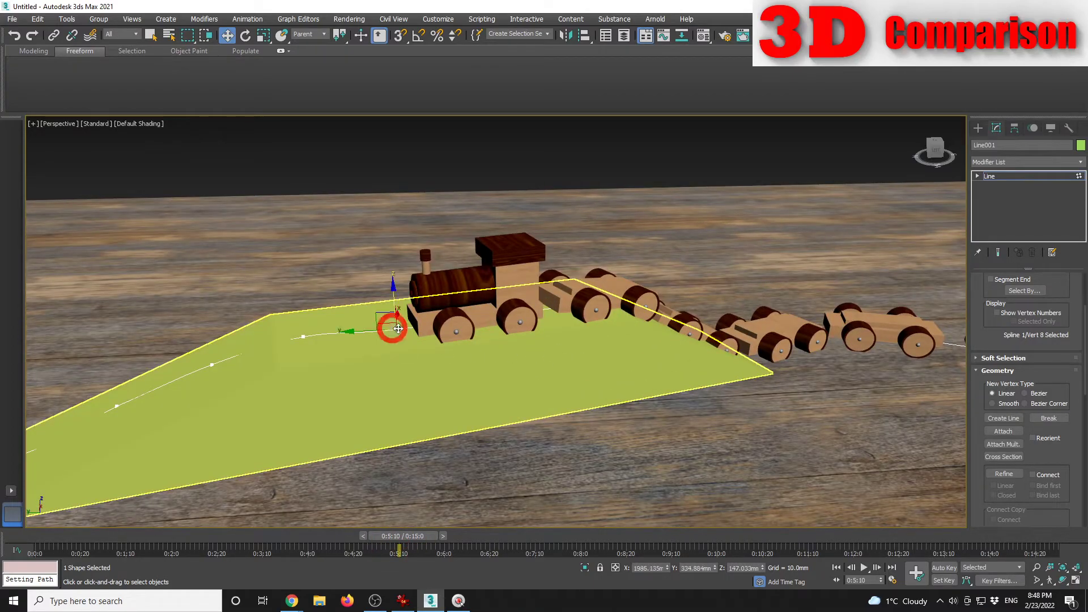
pyautogui.moveTo(393, 290); pyautogui.dragTo(393, 283)
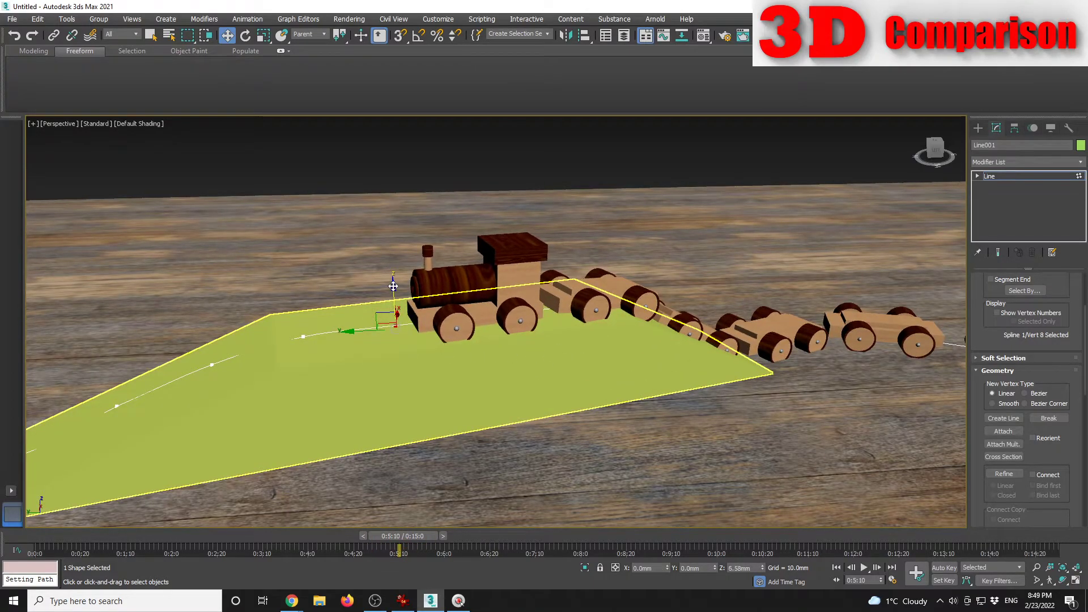
pyautogui.click(304, 337)
pyautogui.moveTo(302, 307); pyautogui.dragTo(301, 303)
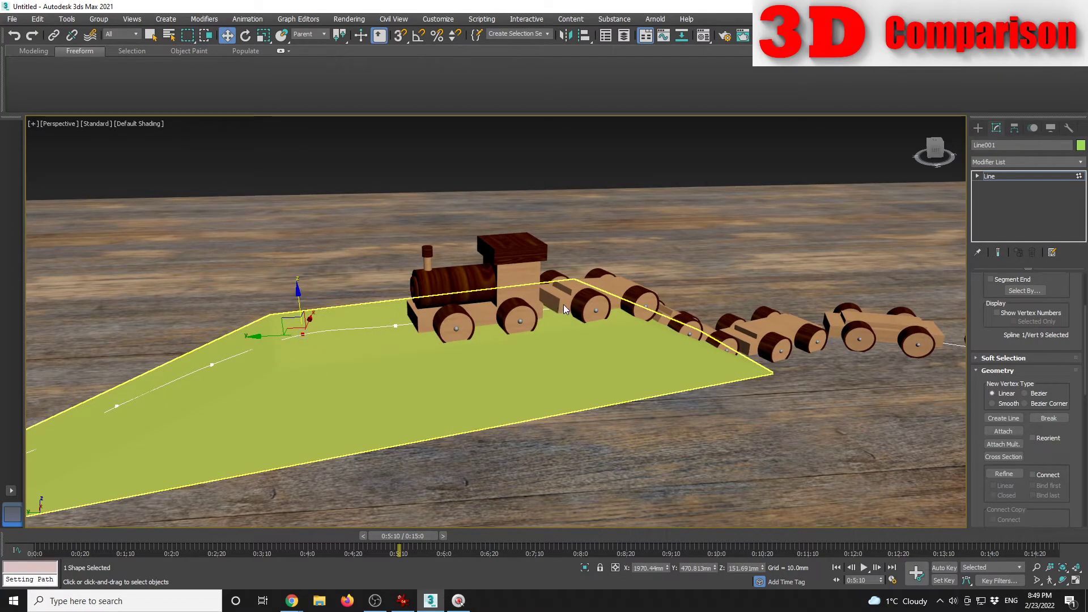
# Step: In wireframe display, slightly raise the path vertex behind the locomotive and the one at the near ramp's upper end
pyautogui.press('F3')
pyautogui.click(542, 311)
pyautogui.moveTo(542, 280); pyautogui.dragTo(542, 276)
pyautogui.click(630, 289)
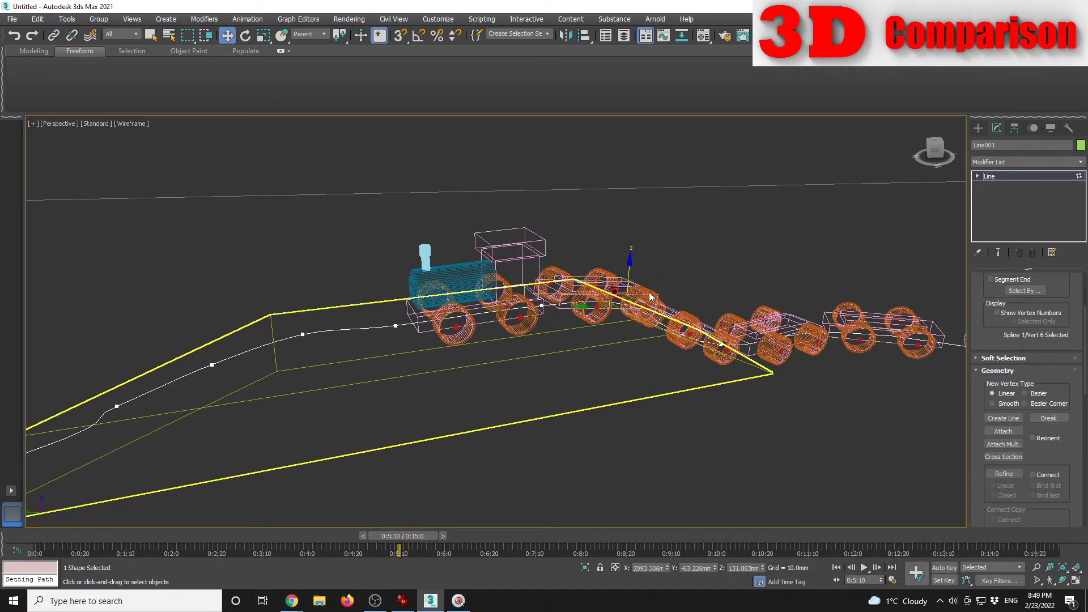
pyautogui.moveTo(630, 271)
pyautogui.mouseDown()
pyautogui.moveTo(626, 252)
pyautogui.moveTo(629, 260)
pyautogui.mouseUp()
# Step: Raise the path vertex at the near ramp's foot to about Z 38.9 mm and return to shaded display
pyautogui.click(678, 291)
pyautogui.click(721, 343)
pyautogui.keyDown('alt'); pyautogui.moveTo(674, 332); pyautogui.dragTo(431, 296, button='middle'); pyautogui.keyUp('alt')
pyautogui.scroll(3, 569, 295)
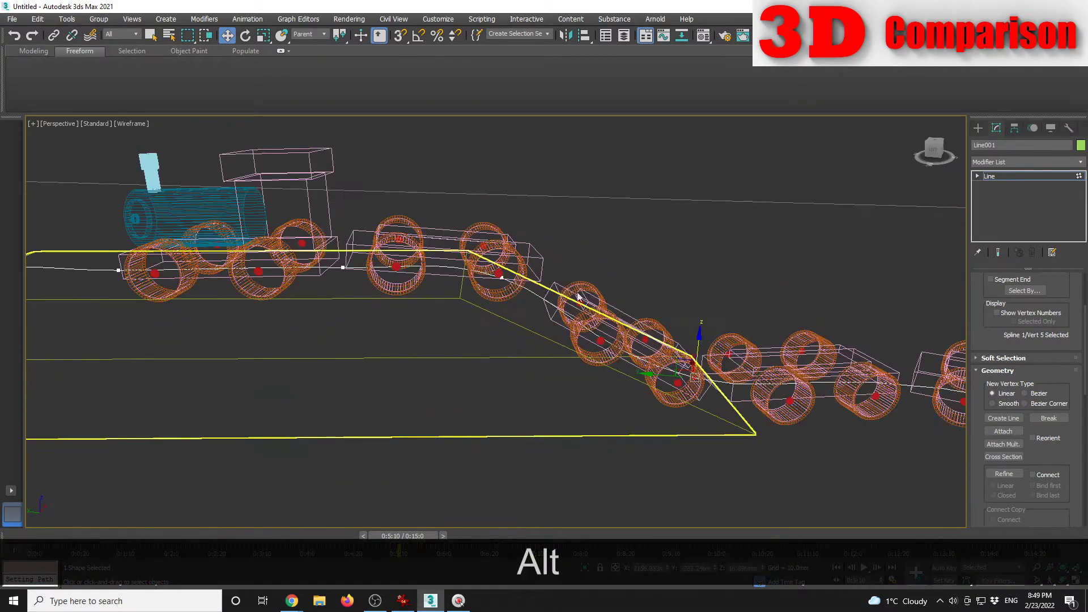
pyautogui.moveTo(700, 340); pyautogui.dragTo(702, 329)
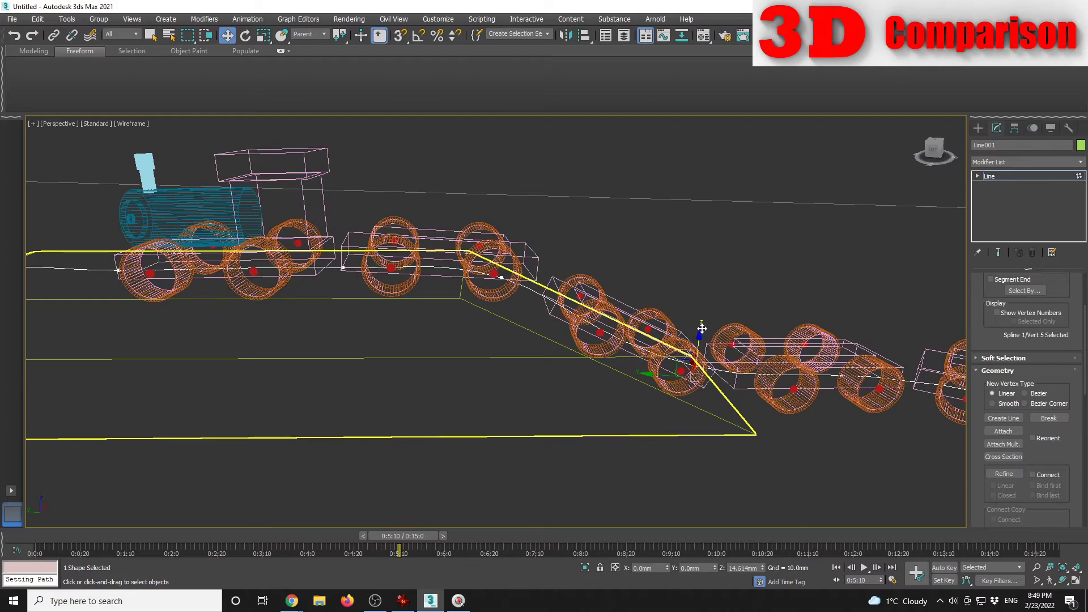
pyautogui.press('F3')
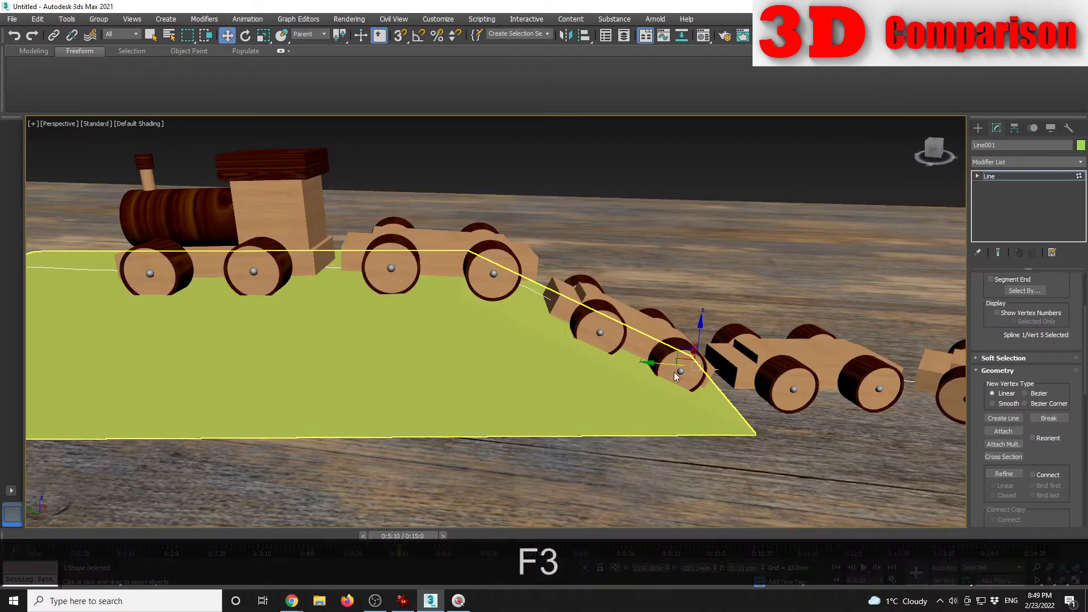
pyautogui.press('F3')
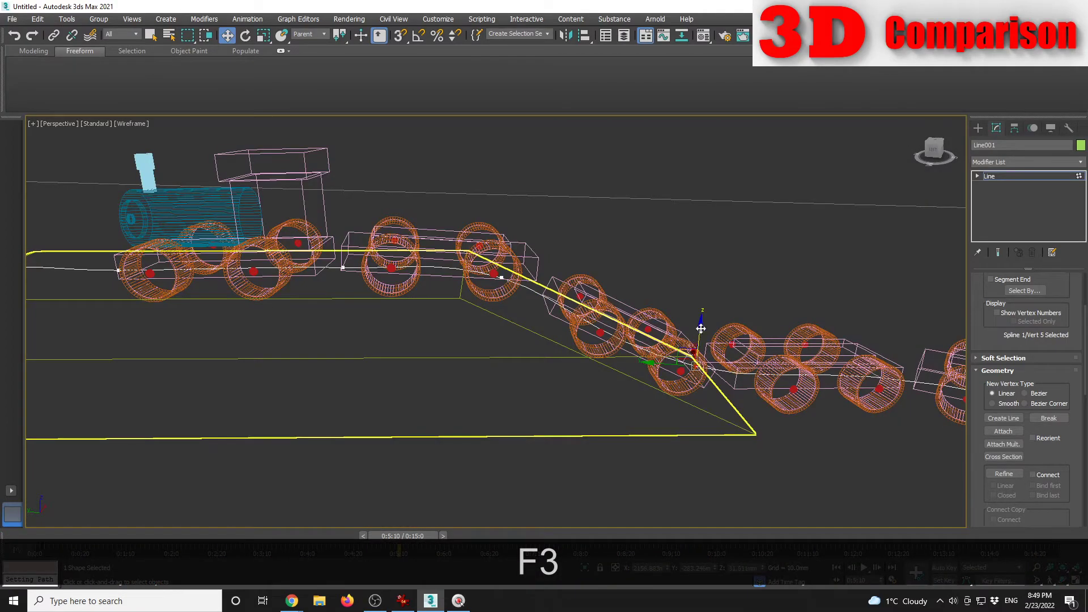
pyautogui.press('F3')
# Step: Leave path vertex editing and frame the whole path to examine its layout on the wooden floor
pyautogui.keyDown('alt'); pyautogui.moveTo(668, 383); pyautogui.dragTo(622, 386, button='middle'); pyautogui.keyUp('alt')
pyautogui.hotkey('alt', 'z')
pyautogui.hotkey('alt', 'z')
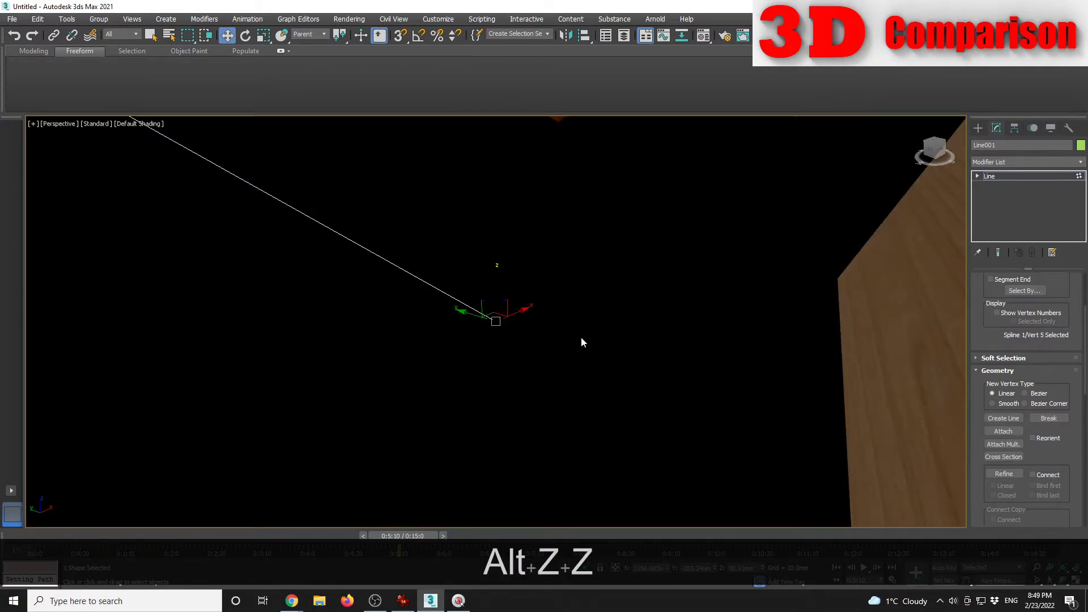
pyautogui.press('p')
pyautogui.press('z')
pyautogui.keyDown('alt'); pyautogui.moveTo(573, 324); pyautogui.dragTo(592, 305, button='middle'); pyautogui.keyUp('alt')
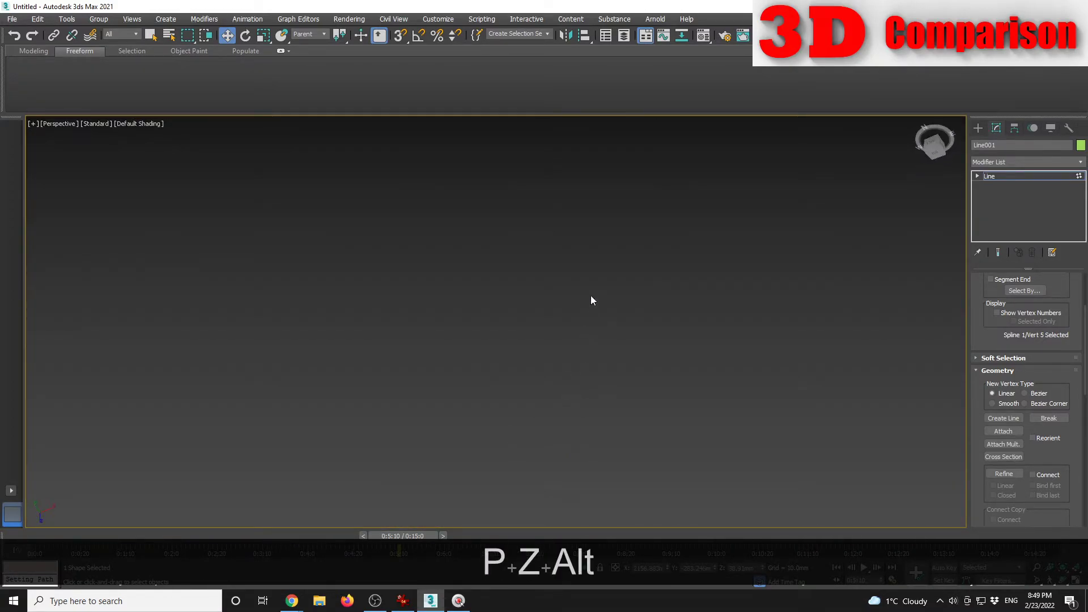
pyautogui.keyDown('alt'); pyautogui.moveTo(583, 372); pyautogui.dragTo(575, 369, button='middle'); pyautogui.keyUp('alt')
pyautogui.press('z')
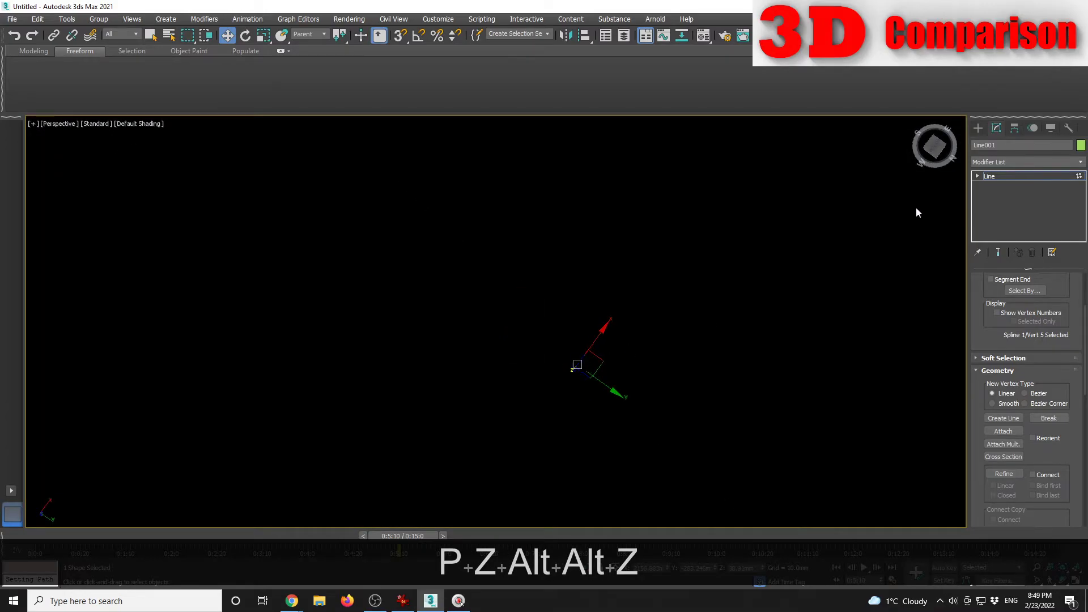
pyautogui.click(978, 129)
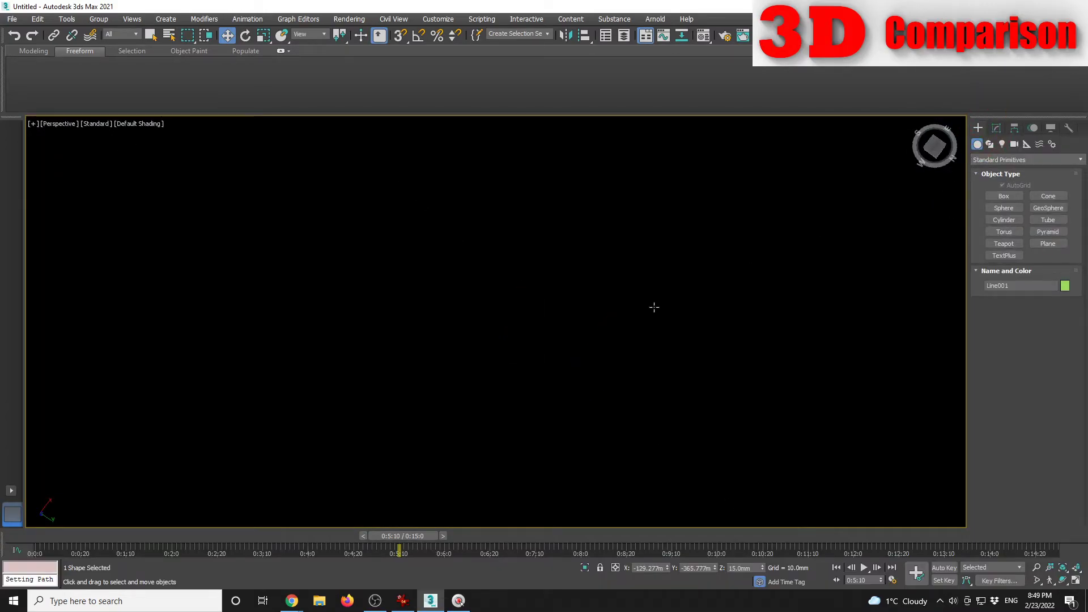
pyautogui.scroll(-2, 558, 263)
pyautogui.press('z')
pyautogui.keyDown('alt'); pyautogui.moveTo(559, 260); pyautogui.dragTo(673, 359, button='middle'); pyautogui.keyUp('alt')
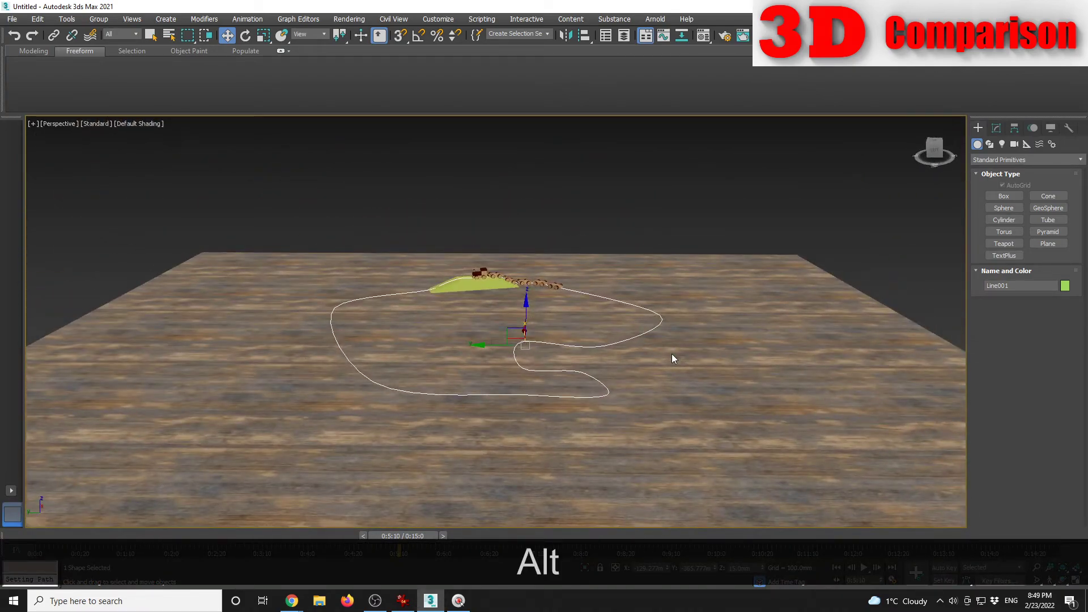
pyautogui.keyDown('alt'); pyautogui.moveTo(525, 362); pyautogui.dragTo(549, 279, button='middle'); pyautogui.keyUp('alt')
# Step: Try the Performance display quality in the viewport and restore the Standard quality
pyautogui.click(141, 123)
pyautogui.click(100, 123)
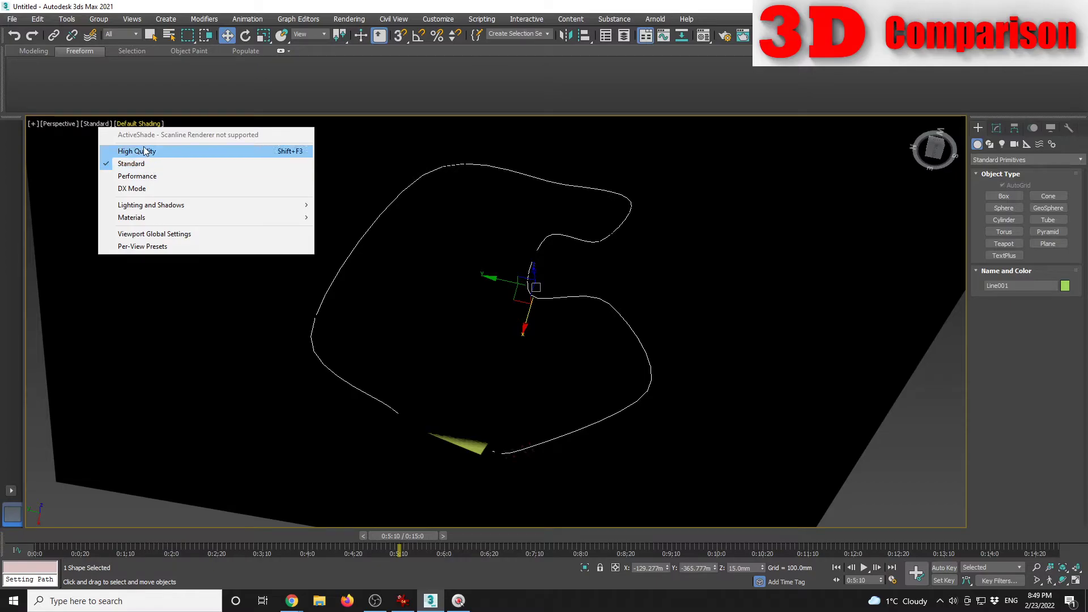
pyautogui.click(138, 177)
pyautogui.keyDown('alt'); pyautogui.moveTo(518, 289); pyautogui.dragTo(400, 363, button='middle'); pyautogui.keyUp('alt')
pyautogui.click(113, 126)
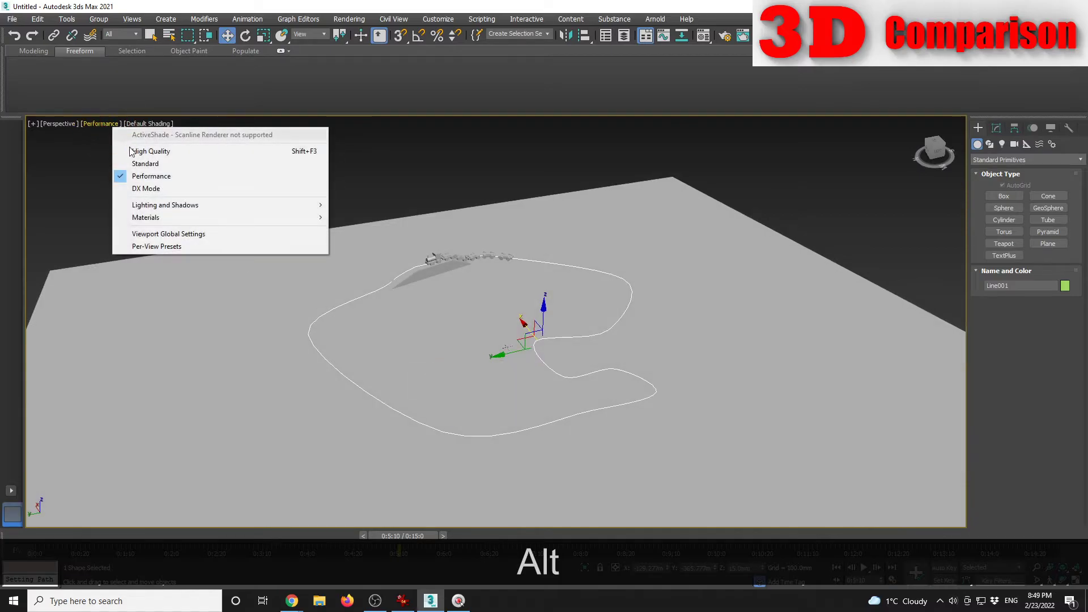
pyautogui.click(149, 163)
# Step: Select the bridge, undo a small vertical move, and slightly reduce its height by scaling
pyautogui.keyDown('alt'); pyautogui.moveTo(498, 318); pyautogui.dragTo(526, 315, button='middle'); pyautogui.keyUp('alt')
pyautogui.scroll(5, 526, 315)
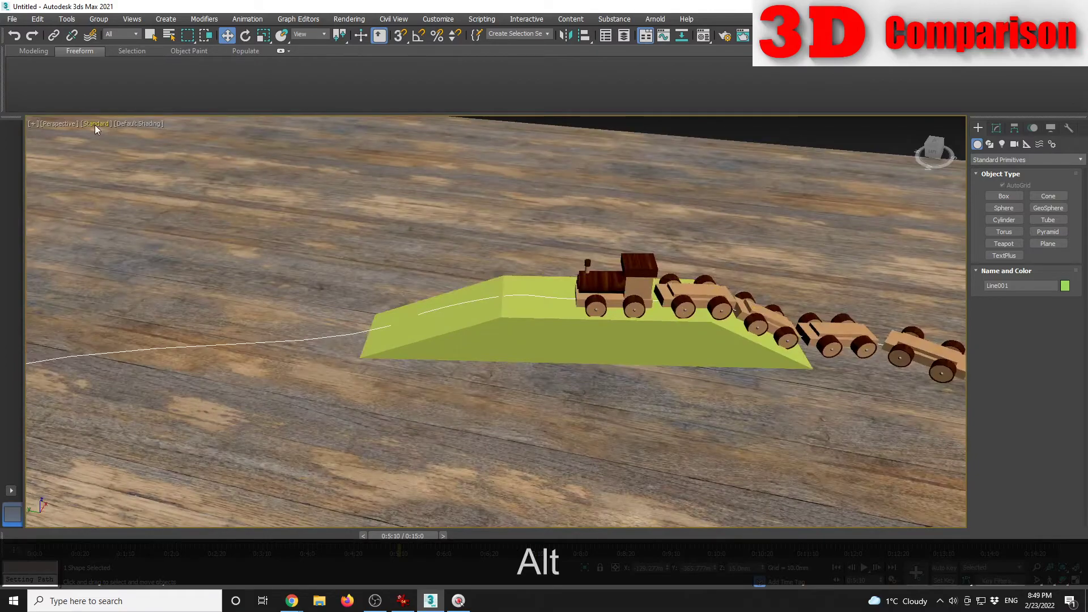
pyautogui.moveTo(570, 362); pyautogui.dragTo(354, 347, button='middle')
pyautogui.scroll(2, 589, 335)
pyautogui.click(335, 281)
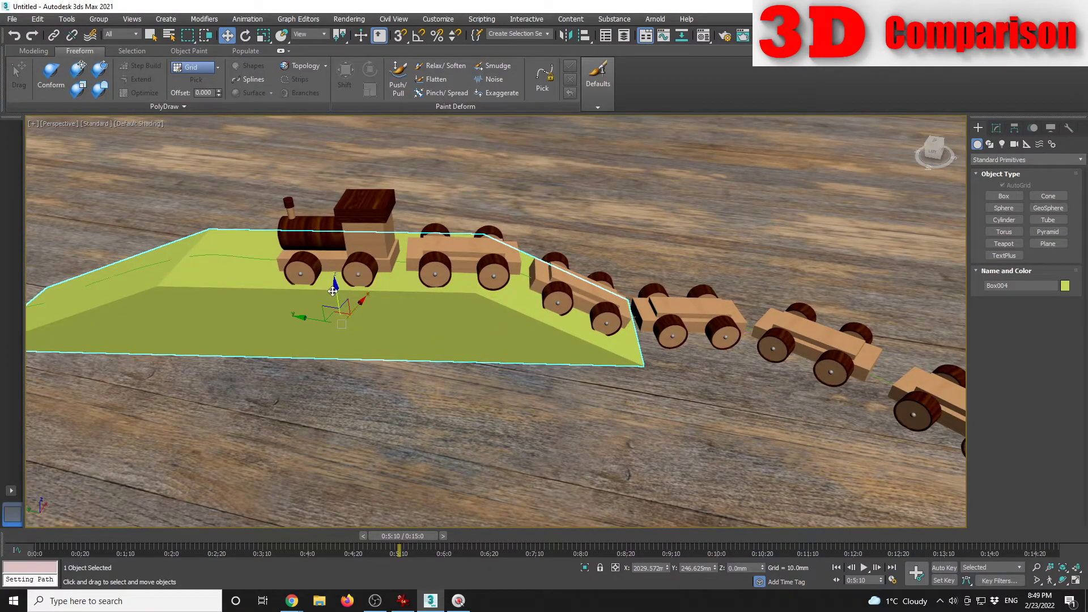
pyautogui.moveTo(334, 291); pyautogui.dragTo(337, 283)
pyautogui.hotkey('ctrl', 'z')
pyautogui.press('r')
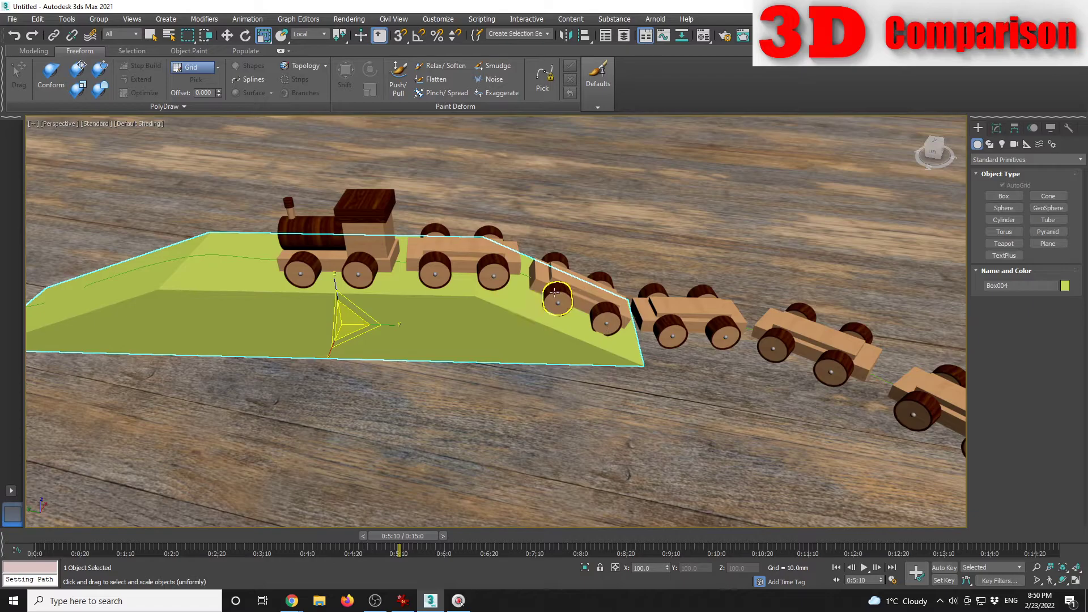
pyautogui.press('1')
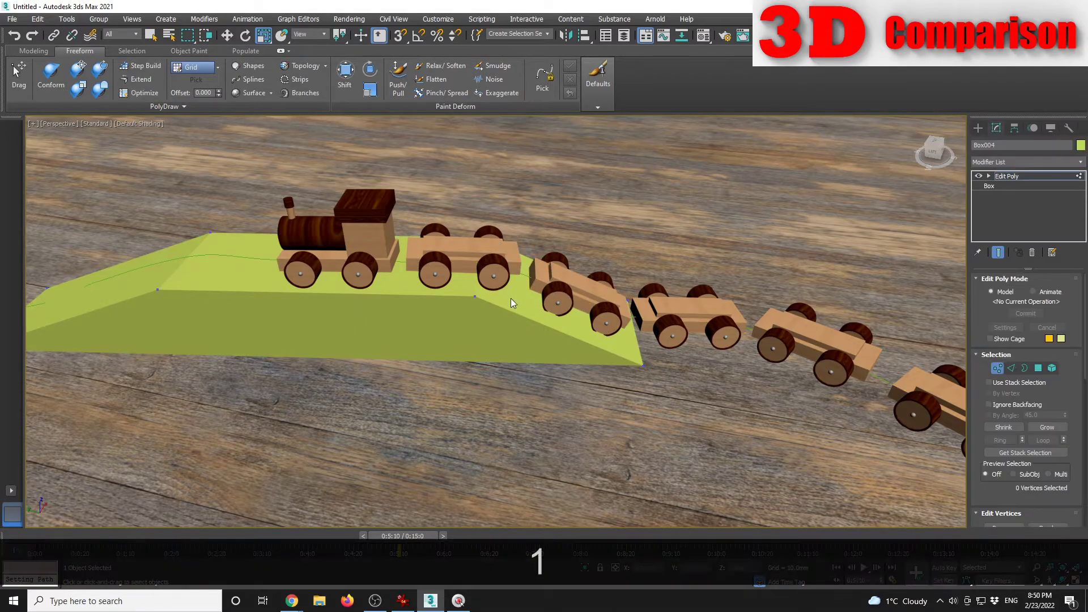
pyautogui.scroll(2, 511, 298)
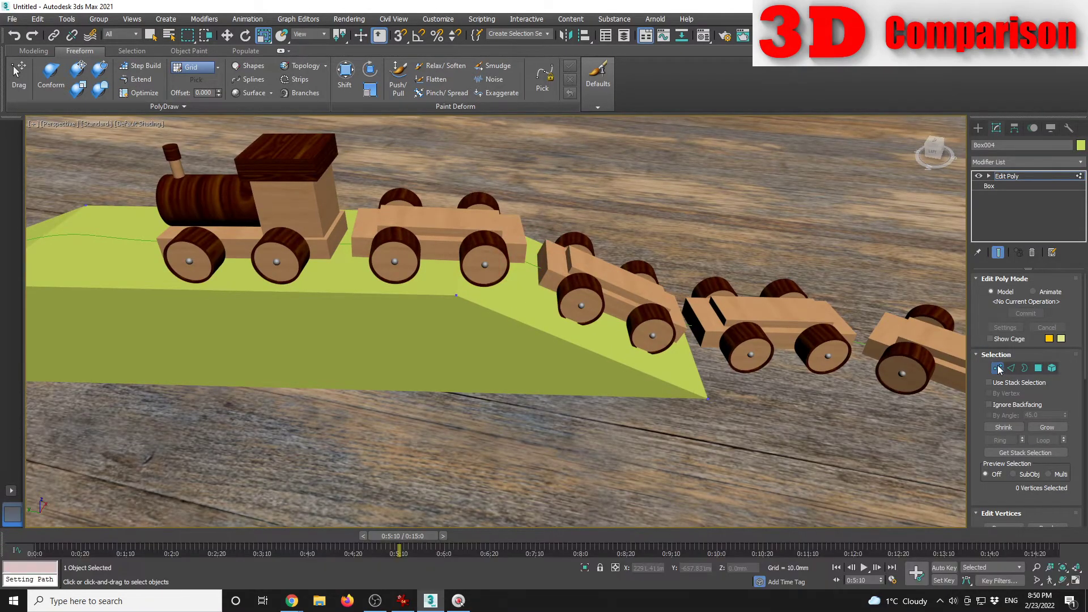
pyautogui.press('F3')
pyautogui.click(687, 312)
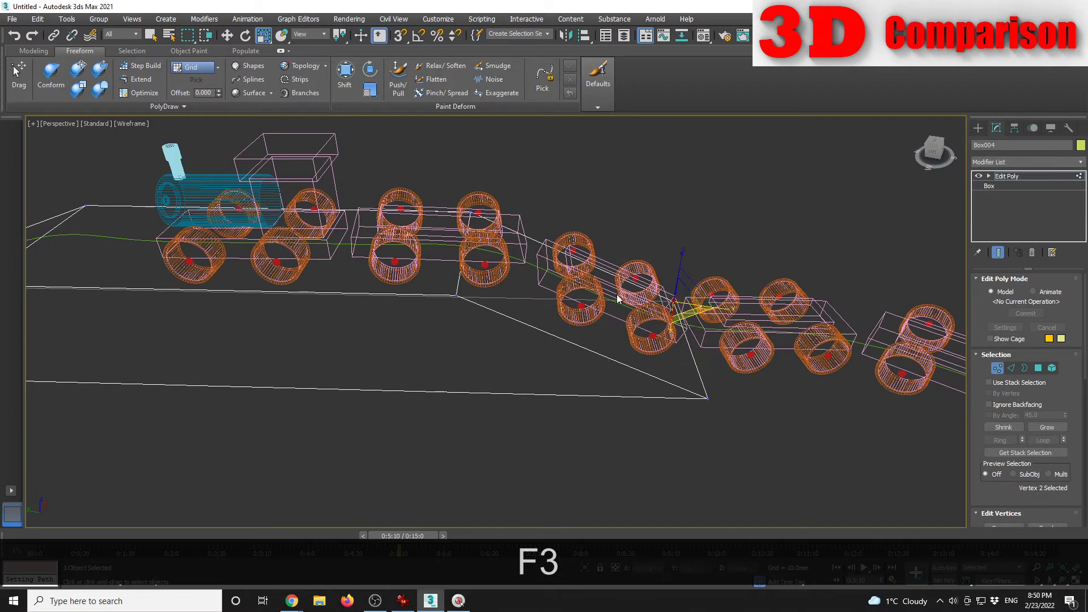
pyautogui.press('w')
pyautogui.click(684, 264)
pyautogui.hotkey('ctrl', 'z')
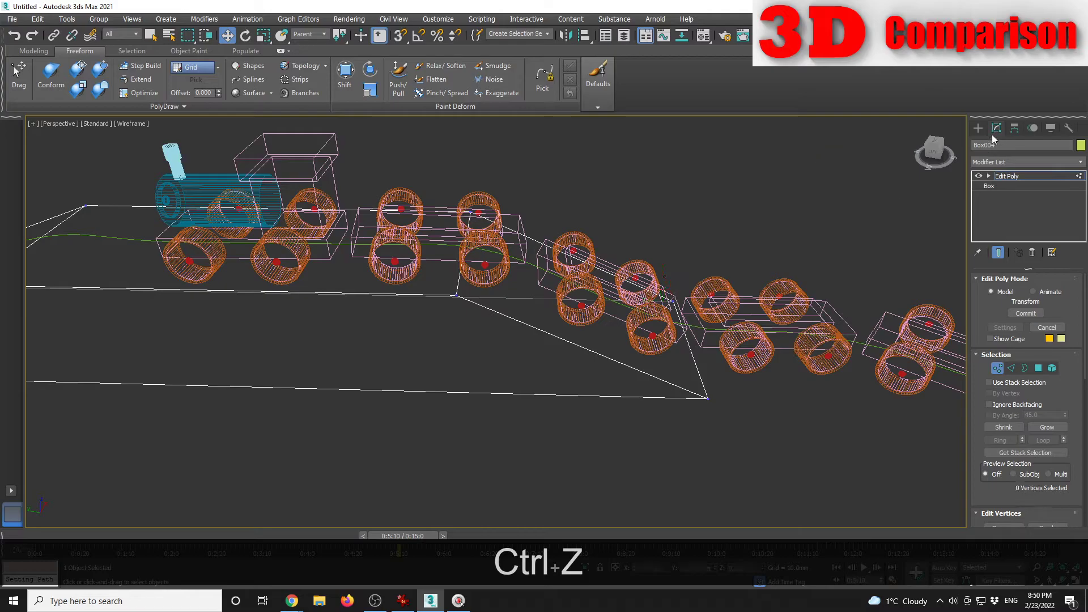
# Step: Raise the path vertex at the near ramp's foot to about Z 44.2 mm and set the timeline to 0:5:9 in shaded display
pyautogui.click(978, 129)
pyautogui.click(869, 342)
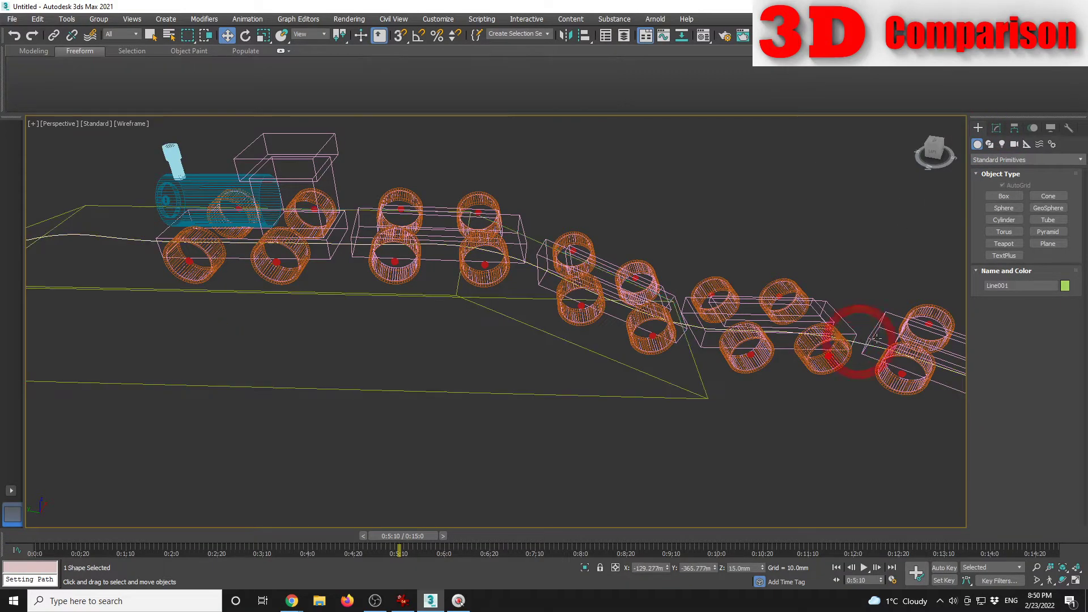
pyautogui.click(995, 128)
pyautogui.press('1')
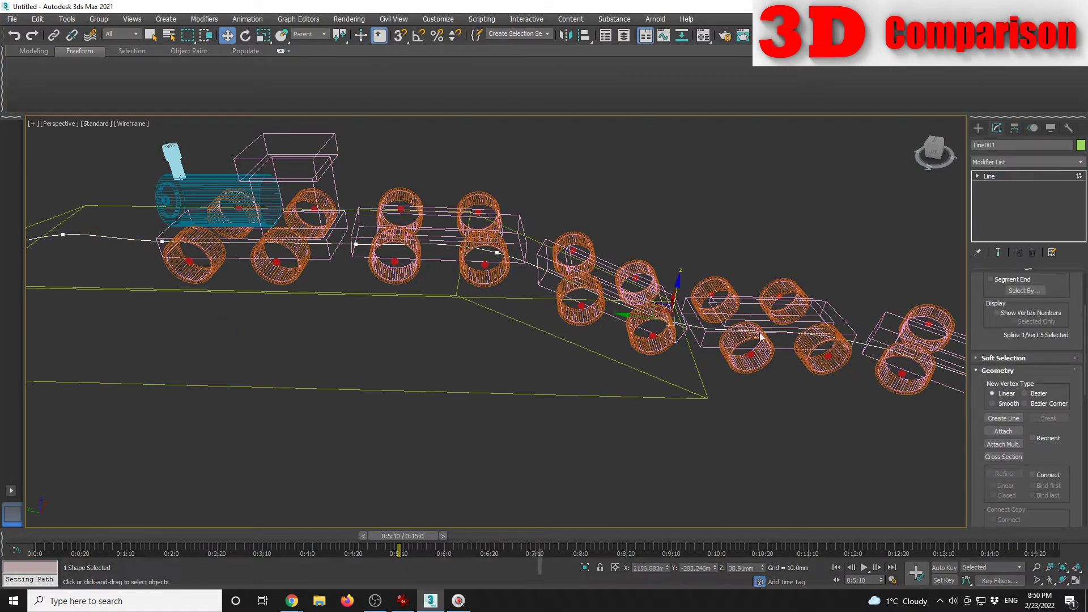
pyautogui.click(675, 303)
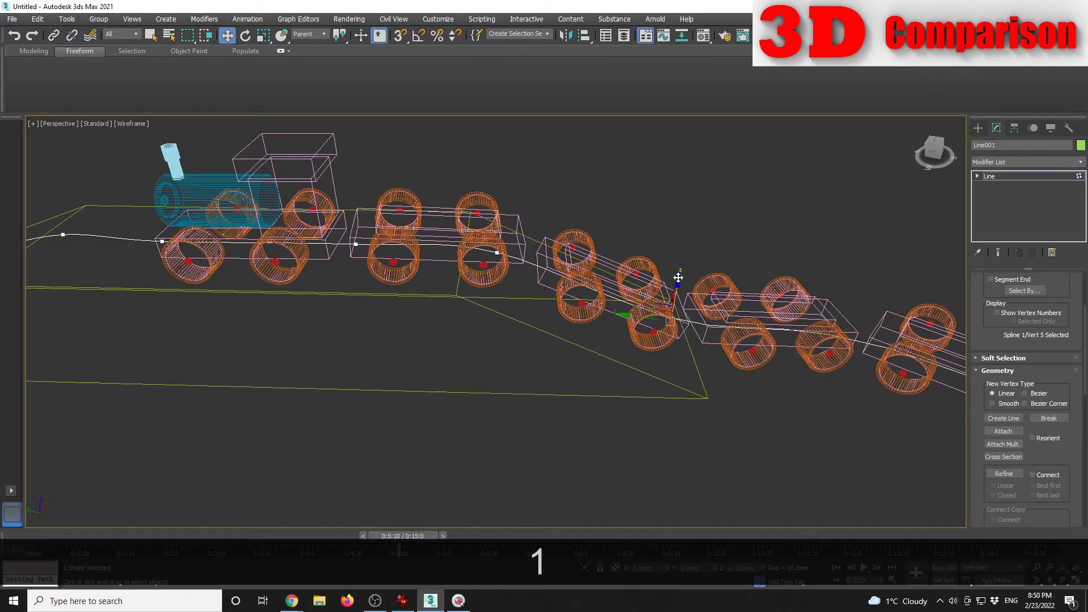
pyautogui.click(675, 284)
pyautogui.press('F3')
pyautogui.scroll(-5, 676, 282)
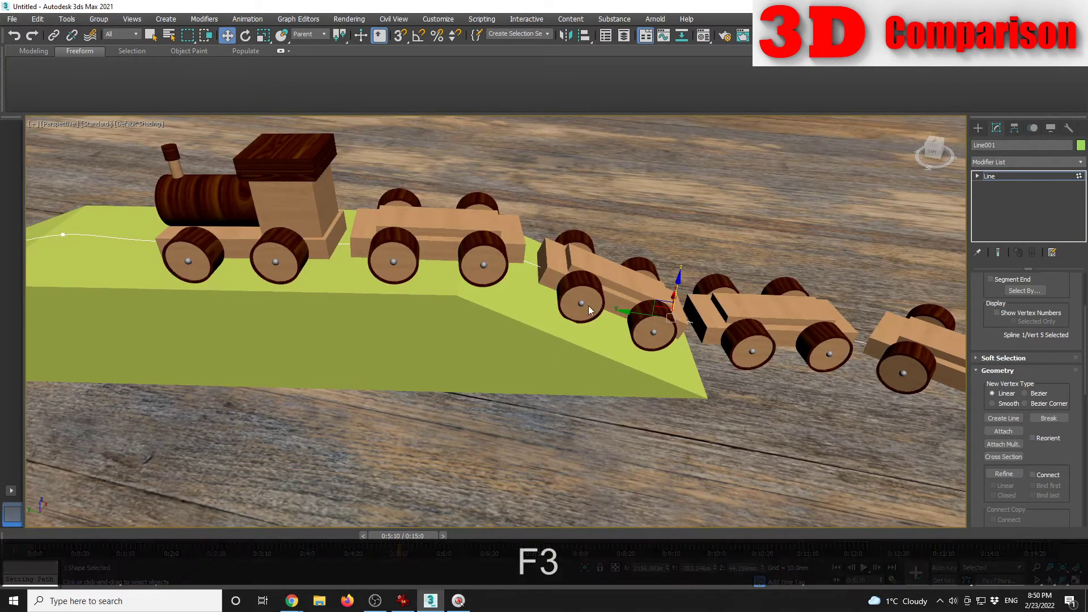
pyautogui.scroll(-3, 503, 359)
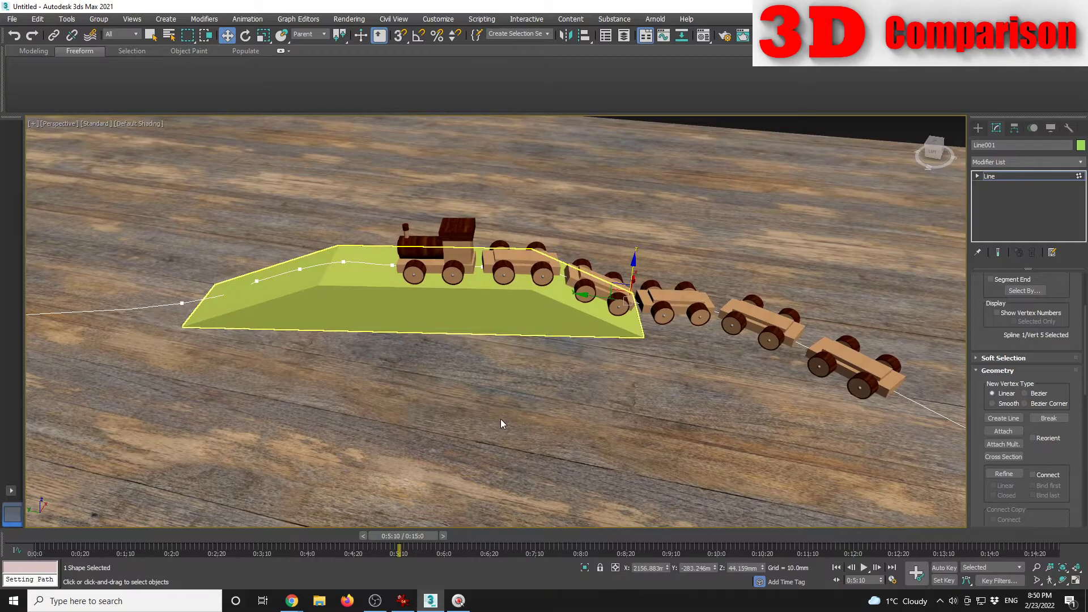
pyautogui.moveTo(420, 536); pyautogui.dragTo(397, 536)
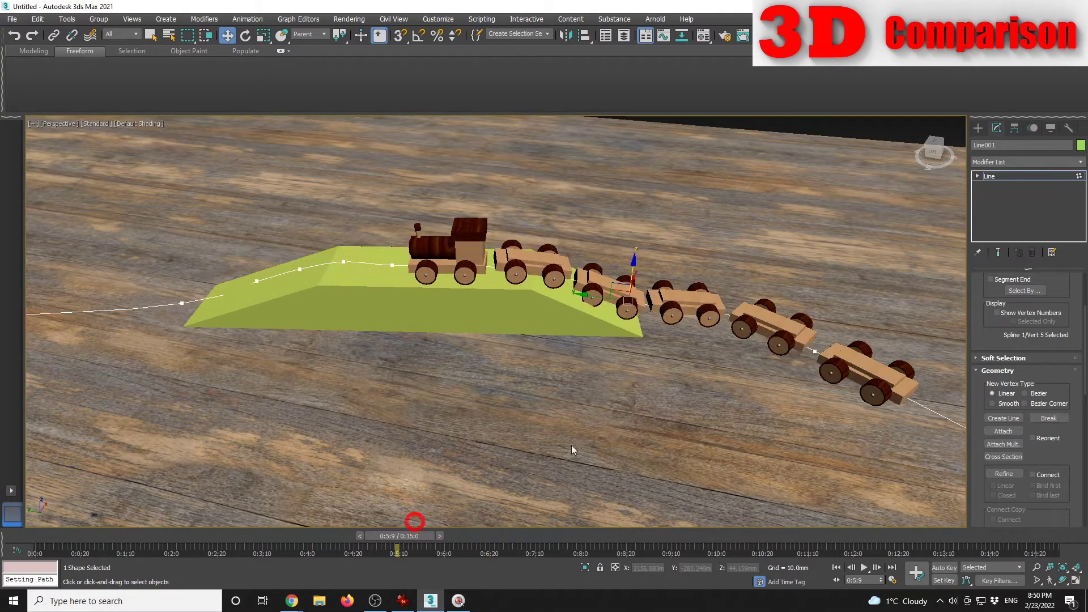
# Step: Leave path editing and duplicate the existing bridge, placing the copy ahead of the train farther along the path
pyautogui.click(978, 128)
pyautogui.press('w')
pyautogui.scroll(-10, 696, 338)
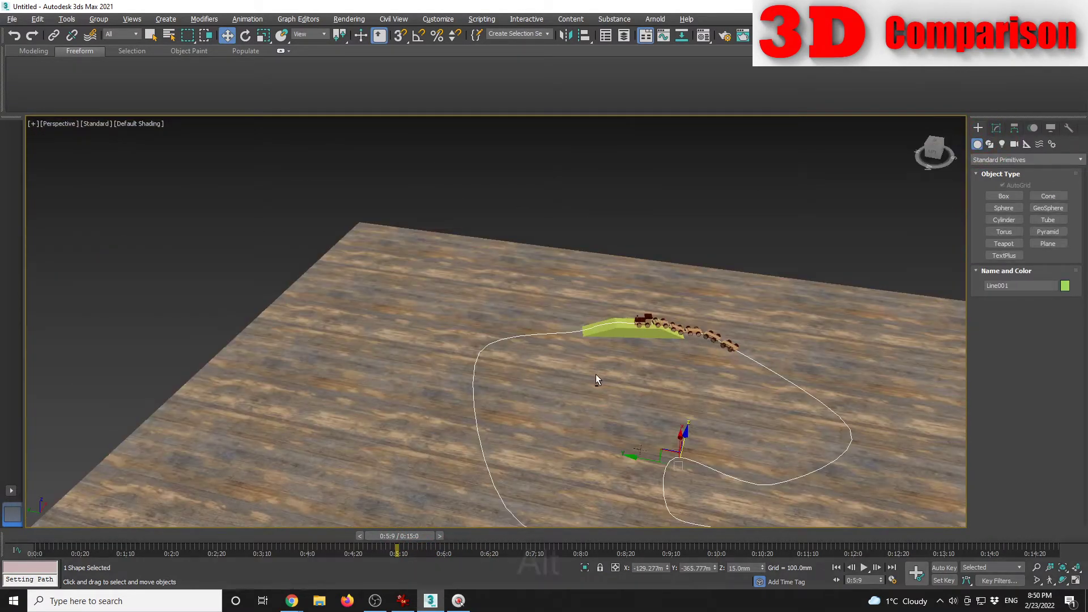
pyautogui.click(626, 331)
pyautogui.press('alt')
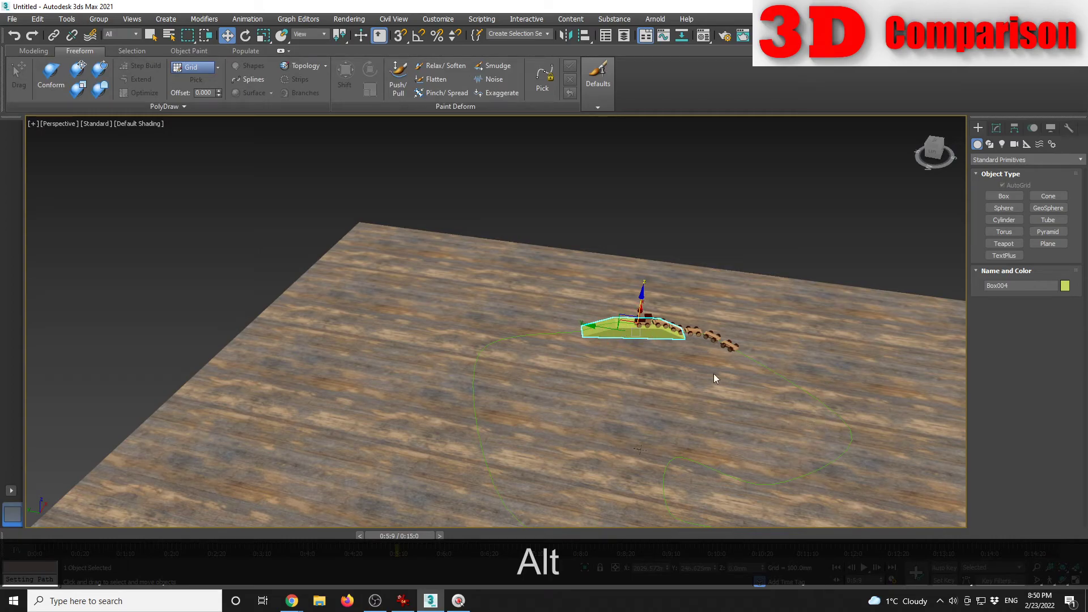
pyautogui.keyDown('alt'); pyautogui.moveTo(626, 332); pyautogui.dragTo(616, 310, button='middle'); pyautogui.keyUp('alt')
pyautogui.press('shift')
pyautogui.moveTo(616, 309)
pyautogui.keyDown('shift'); pyautogui.mouseDown()
pyautogui.moveTo(422, 329)
pyautogui.moveTo(454, 364)
pyautogui.mouseUp(); pyautogui.keyUp('shift')
pyautogui.click(544, 348)
# Step: Rotate the copied bridge around its vertical axis to line it up with the curved section of the path
pyautogui.press('e')
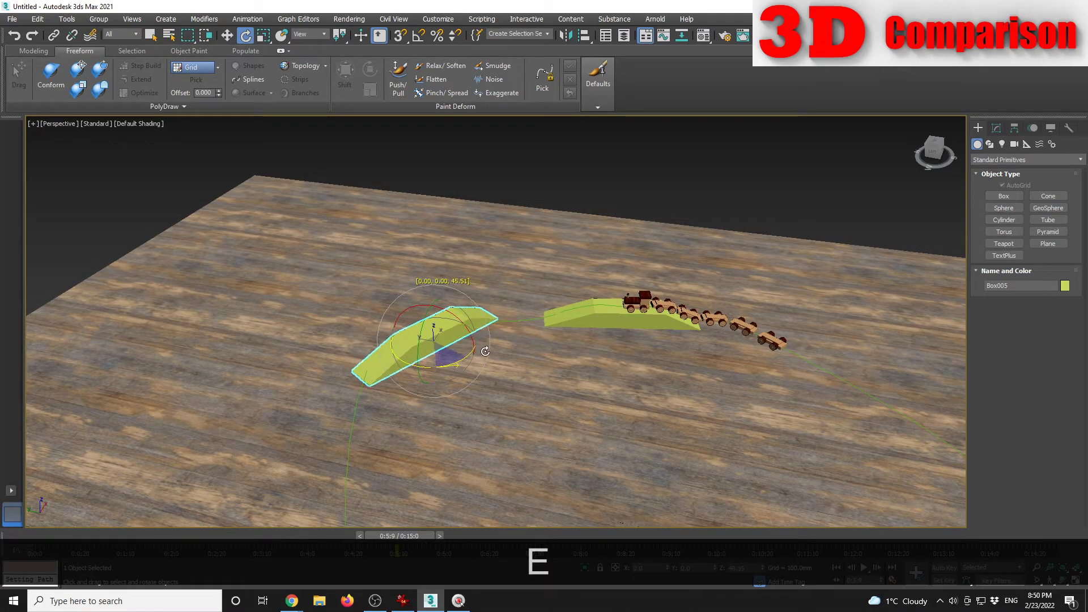
pyautogui.keyDown('alt'); pyautogui.moveTo(505, 355); pyautogui.dragTo(470, 358, button='middle'); pyautogui.keyUp('alt')
pyautogui.press('w')
pyautogui.keyDown('alt'); pyautogui.moveTo(428, 301); pyautogui.dragTo(476, 270, button='middle'); pyautogui.keyUp('alt')
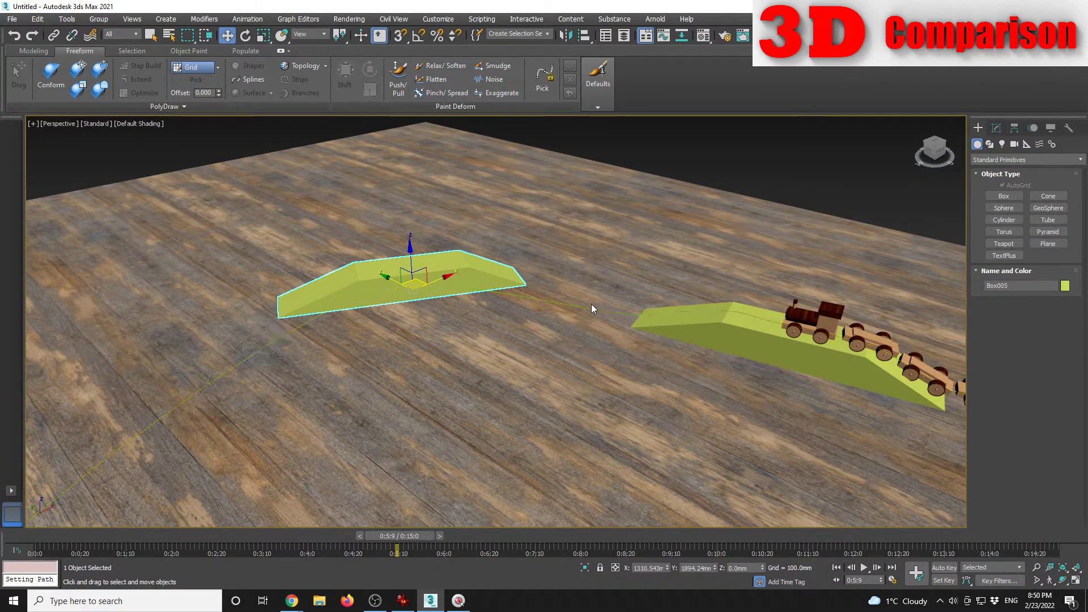
# Step: Advance the timeline to 0:7:27 and examine how the train meets the copied bridge in wireframe and shaded display
pyautogui.moveTo(403, 541); pyautogui.dragTo(574, 535)
pyautogui.scroll(5, 441, 307)
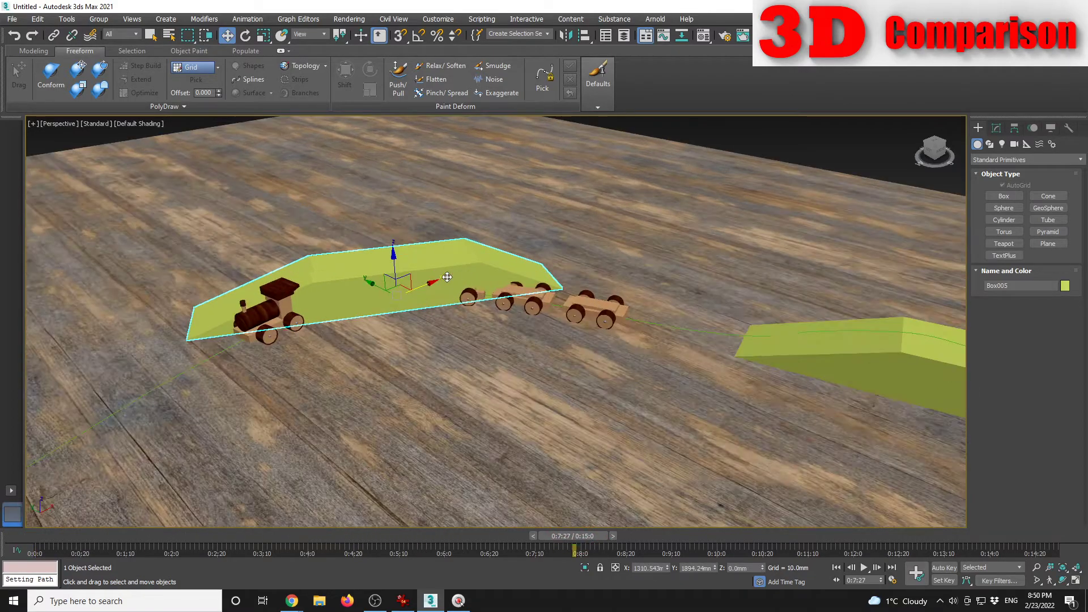
pyautogui.press('F3')
pyautogui.keyDown('alt'); pyautogui.moveTo(442, 306); pyautogui.dragTo(555, 319, button='middle'); pyautogui.keyUp('alt')
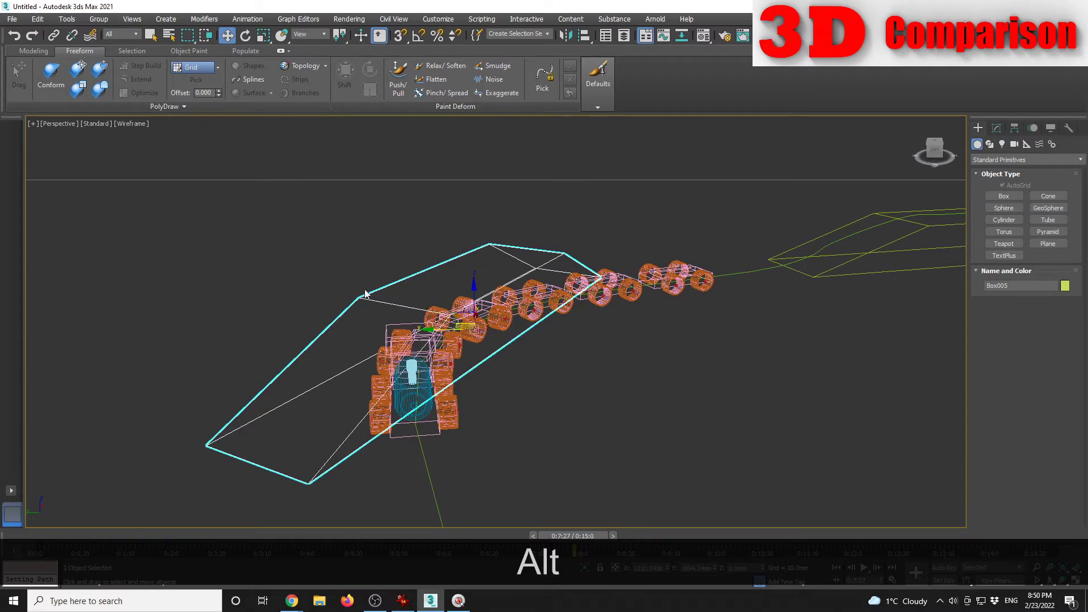
pyautogui.press('F3')
pyautogui.moveTo(506, 267)
pyautogui.keyDown('alt'); pyautogui.mouseDown(button='middle')
pyautogui.moveTo(518, 311)
pyautogui.moveTo(555, 318)
pyautogui.mouseUp(button='middle'); pyautogui.keyUp('alt')
# Step: Add a Bend modifier to the copied bridge with the Y axis and an angle of -80.5
pyautogui.click(996, 128)
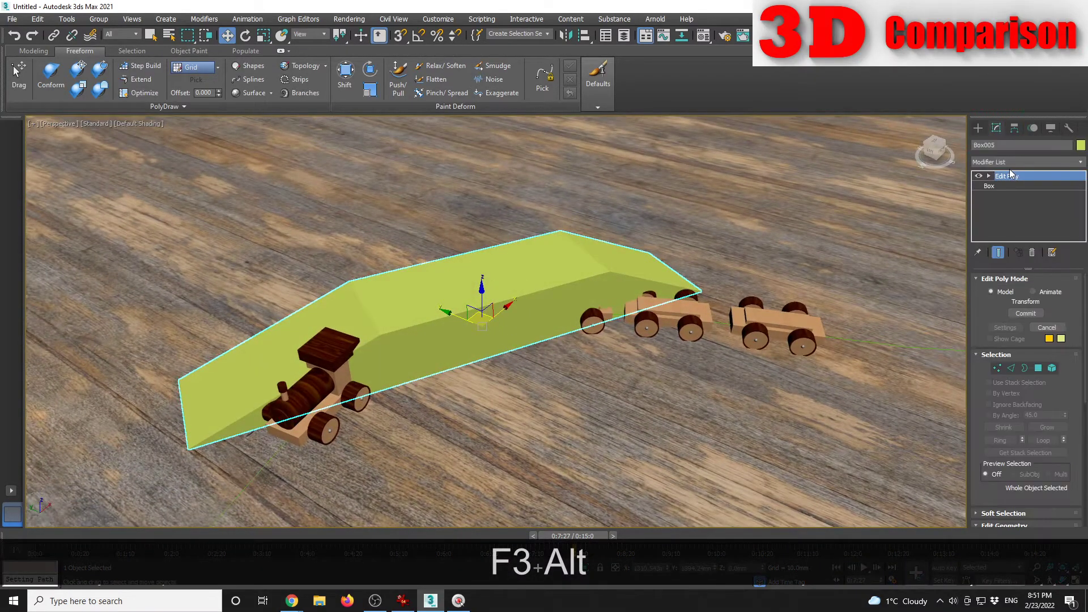
pyautogui.click(1012, 162)
pyautogui.press('b')
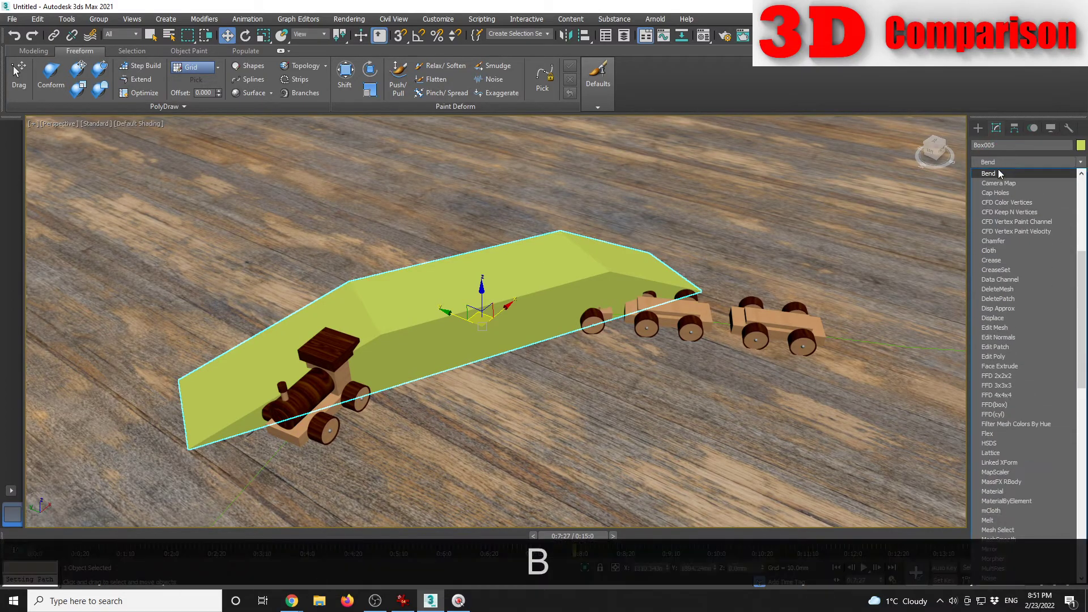
pyautogui.click(995, 174)
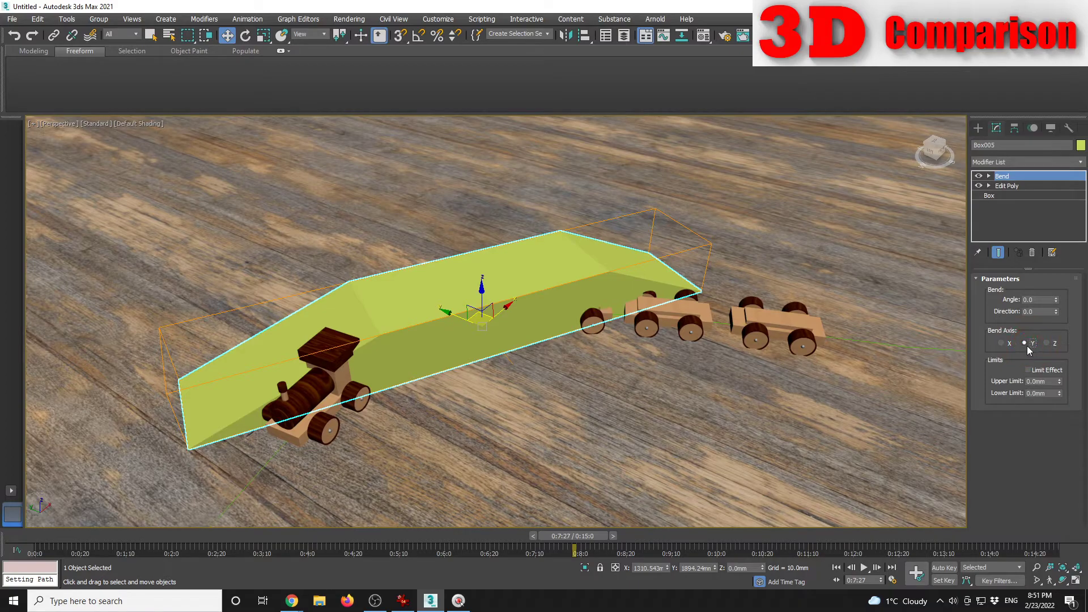
pyautogui.moveTo(1057, 301); pyautogui.dragTo(1059, 387)
pyautogui.moveTo(709, 403)
pyautogui.keyDown('alt'); pyautogui.mouseDown(button='middle')
pyautogui.moveTo(797, 311)
pyautogui.moveTo(665, 355)
pyautogui.mouseUp(button='middle'); pyautogui.keyUp('alt')
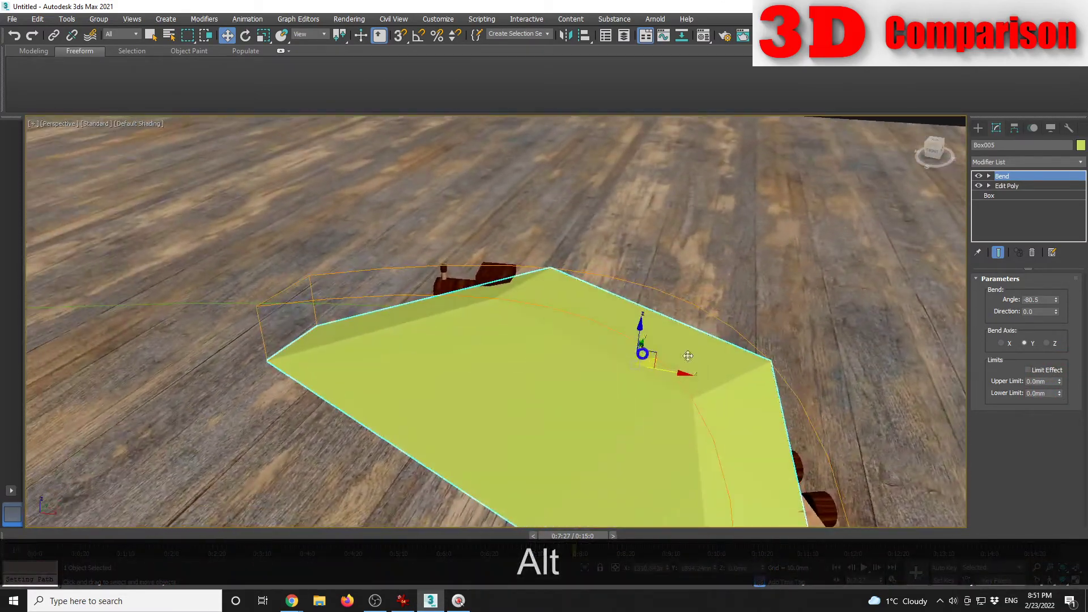
pyautogui.keyDown('alt'); pyautogui.moveTo(792, 356); pyautogui.dragTo(783, 299, button='middle'); pyautogui.keyUp('alt')
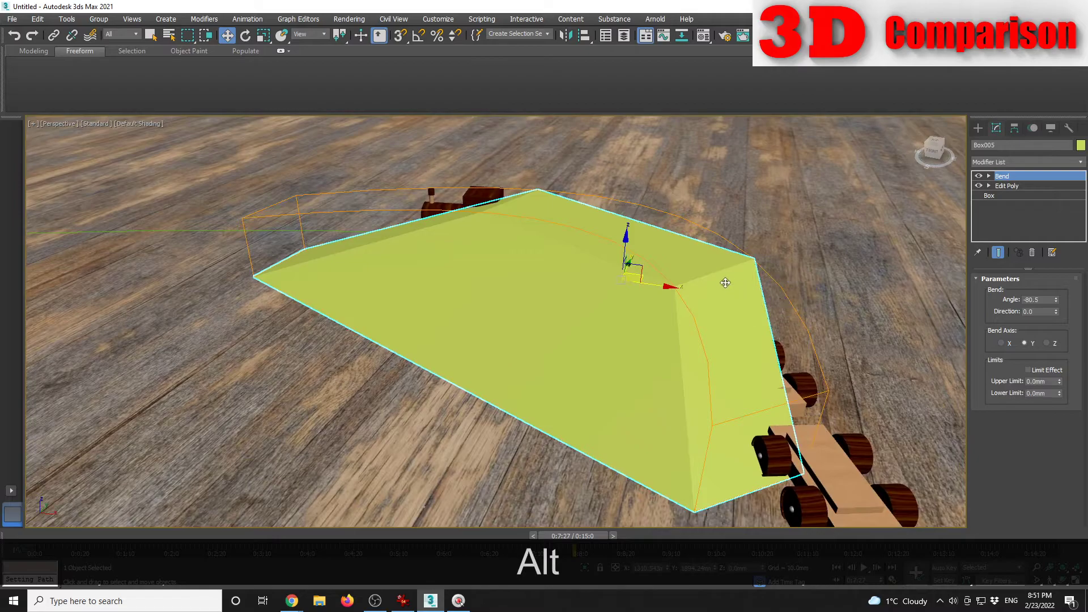
# Step: Insert a Quadify Mesh modifier between Edit Poly and Bend so the bridge has enough geometry to curve
pyautogui.click(1009, 186)
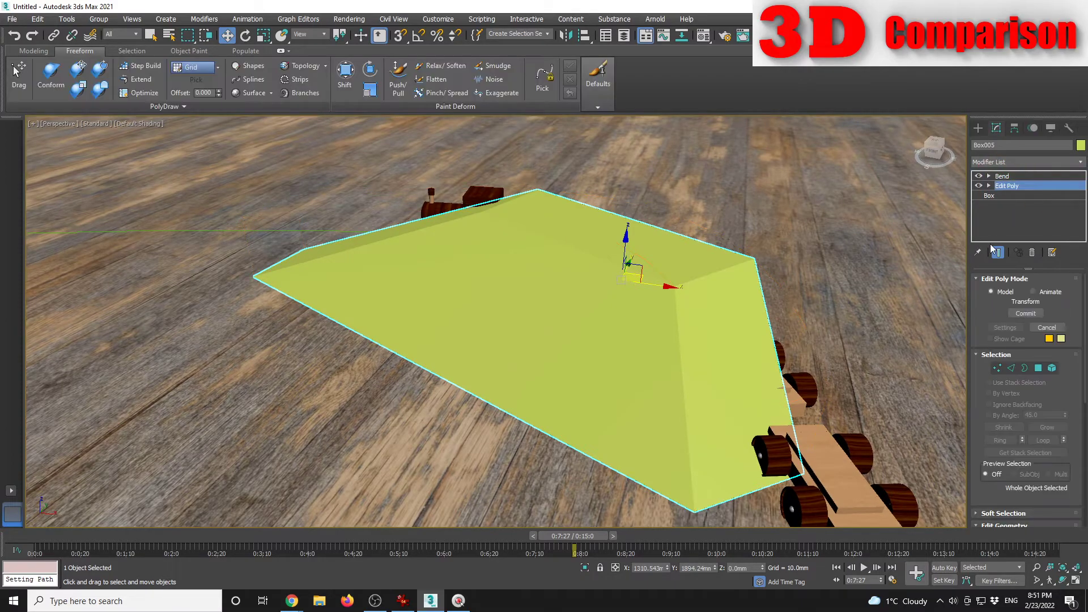
pyautogui.click(1008, 163)
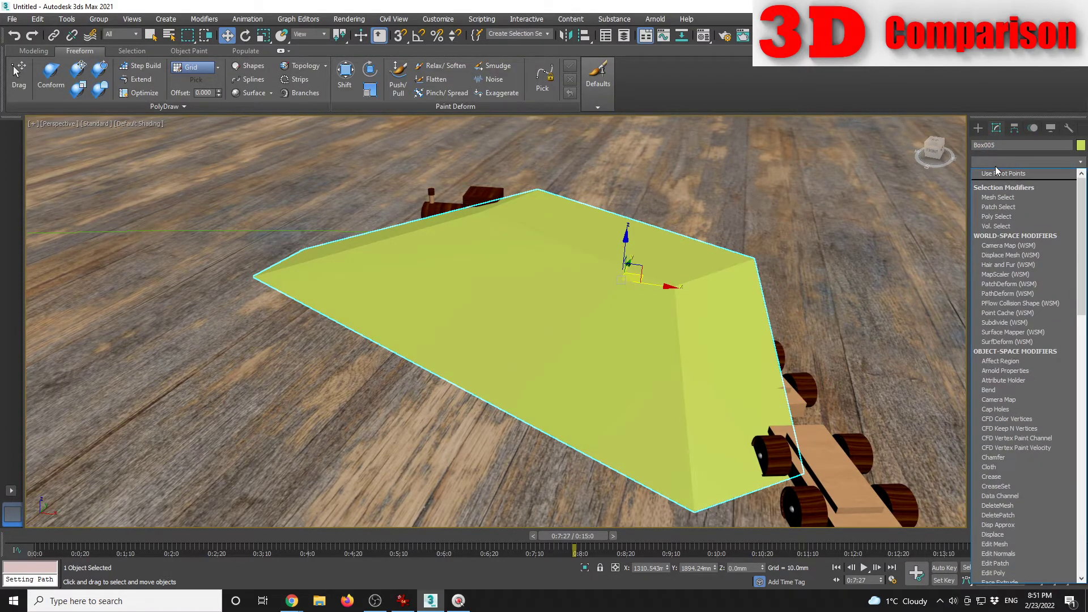
pyautogui.press('q')
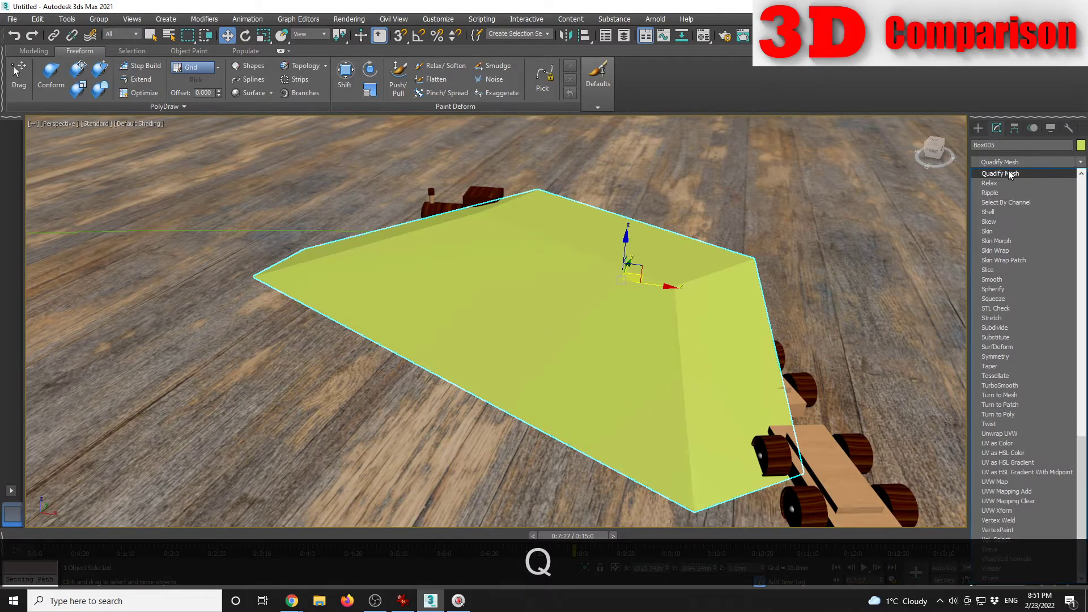
pyautogui.click(1010, 174)
pyautogui.press('alt')
pyautogui.keyDown('alt'); pyautogui.moveTo(703, 332); pyautogui.dragTo(773, 353, button='middle'); pyautogui.keyUp('alt')
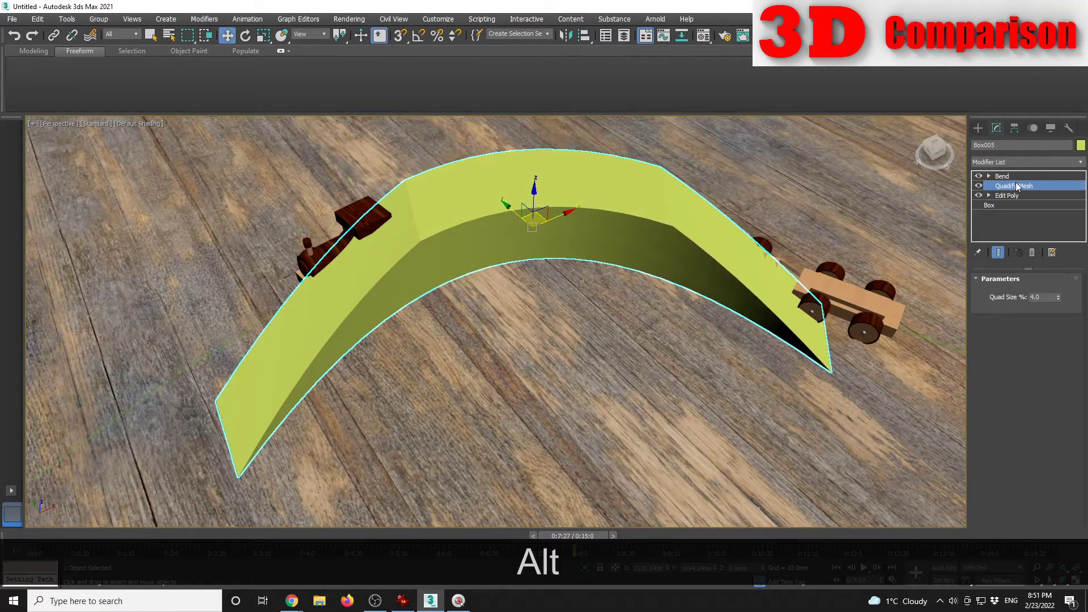
# Step: Try bend angles of -60 and -50 on the copied bridge against the train
pyautogui.click(1009, 177)
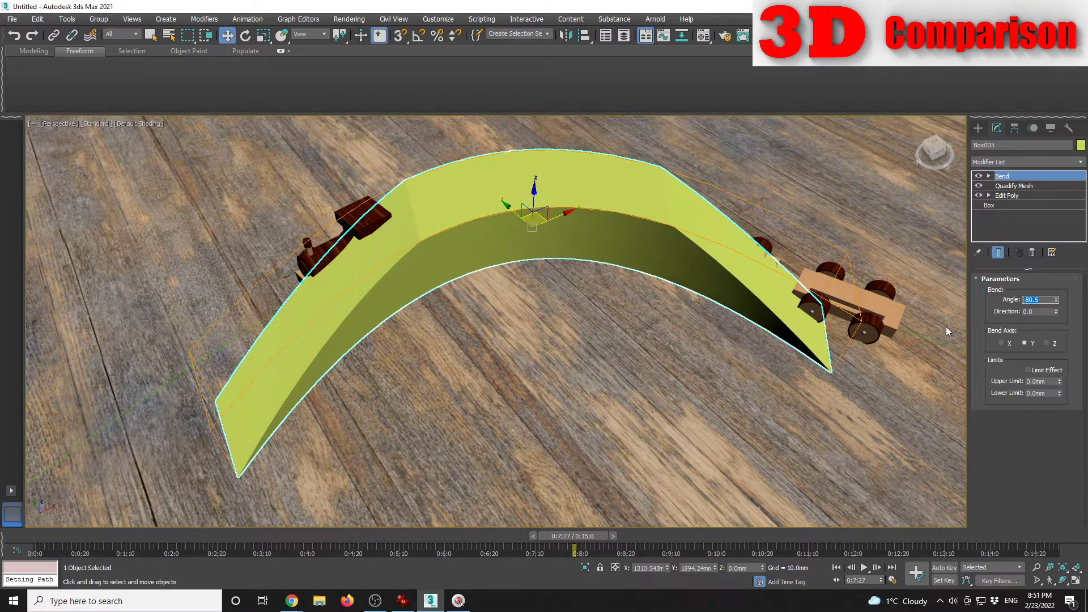
pyautogui.write('-60')
pyautogui.press('Return')
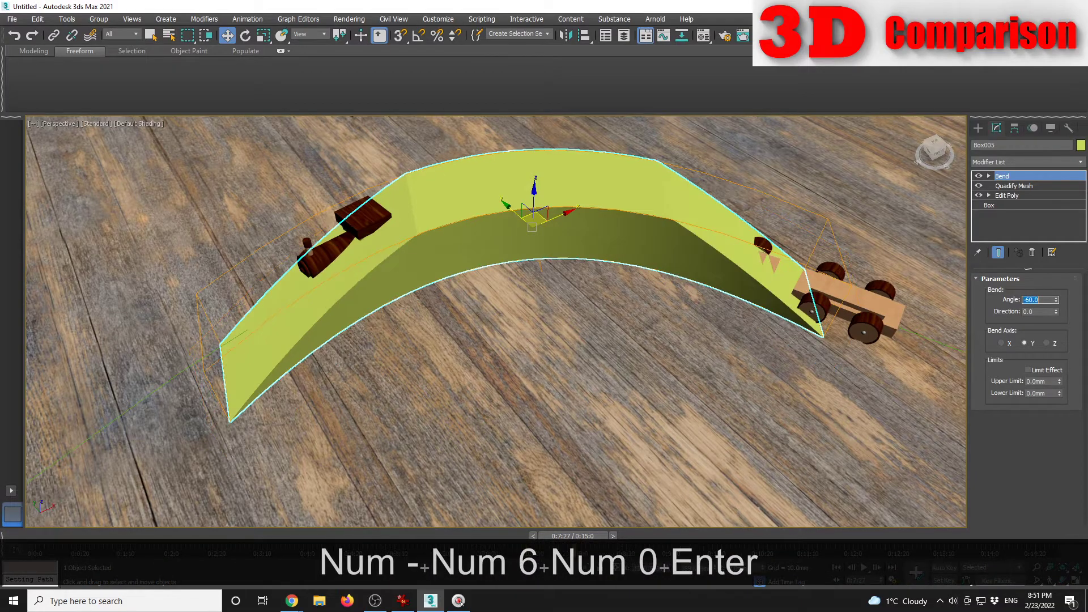
pyautogui.keyDown('alt'); pyautogui.moveTo(592, 292); pyautogui.dragTo(692, 299, button='middle'); pyautogui.keyUp('alt')
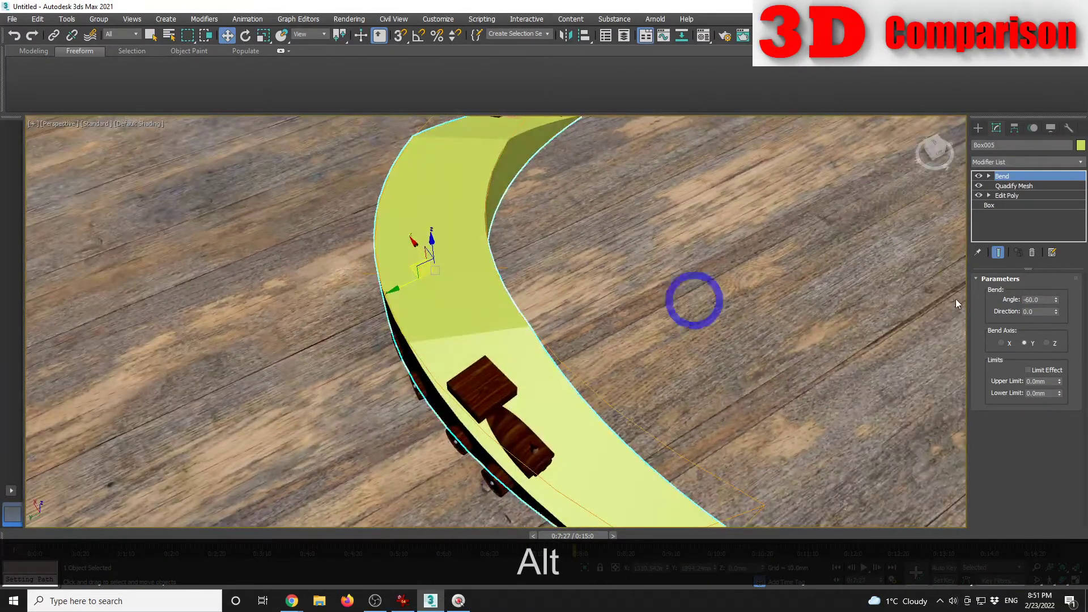
pyautogui.write('-50')
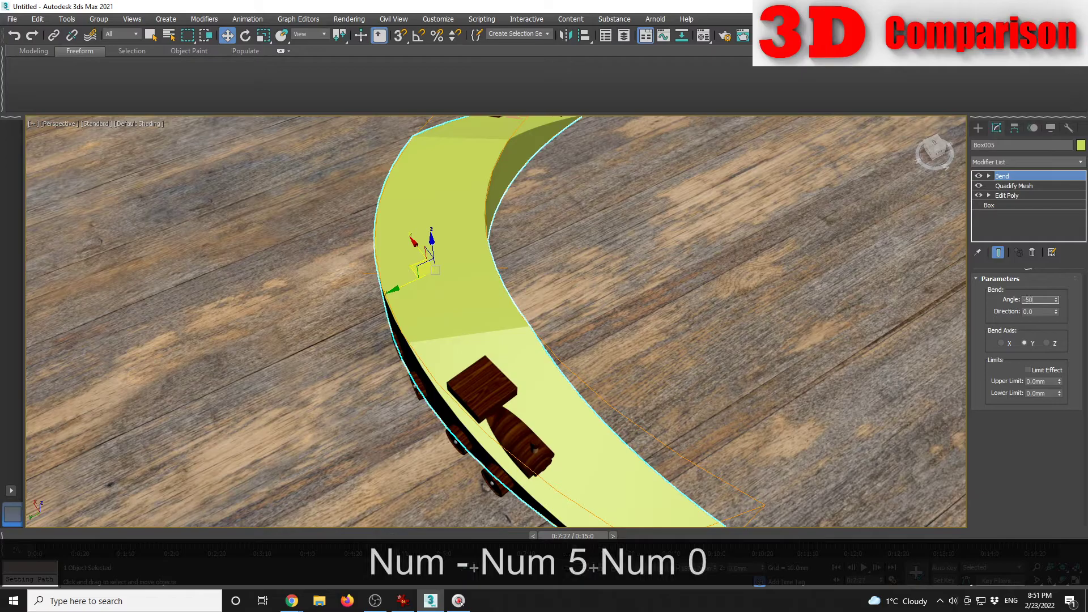
pyautogui.press('Return')
pyautogui.keyDown('alt'); pyautogui.moveTo(797, 324); pyautogui.dragTo(567, 306, button='middle'); pyautogui.keyUp('alt')
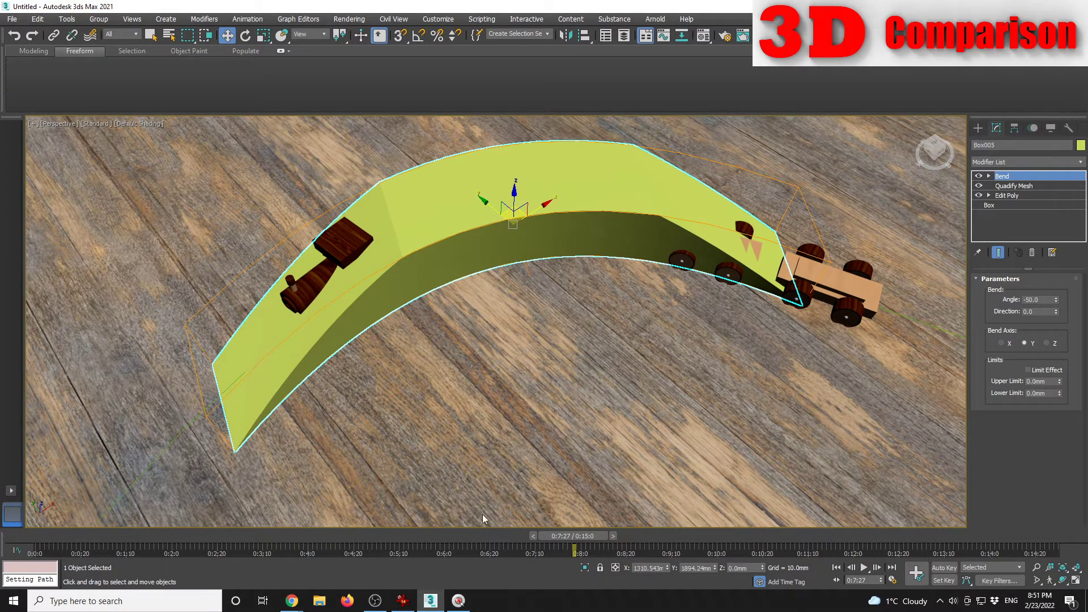
# Step: Return the timeline to 0:0:0 and set the copied bridge's bend angle to 0
pyautogui.moveTo(586, 537); pyautogui.dragTo(510, 540)
pyautogui.scroll(-5, 638, 409)
pyautogui.moveTo(681, 410); pyautogui.dragTo(554, 383, button='middle')
pyautogui.moveTo(506, 537); pyautogui.dragTo(51, 536)
pyautogui.press('w')
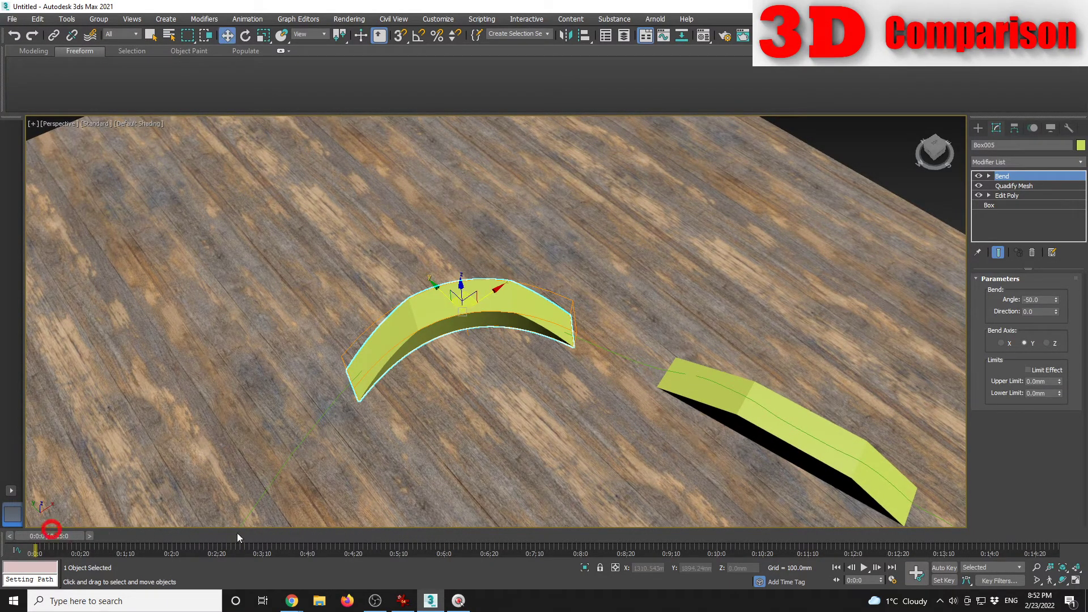
pyautogui.doubleClick(1042, 300)
pyautogui.write('0')
pyautogui.press('Return')
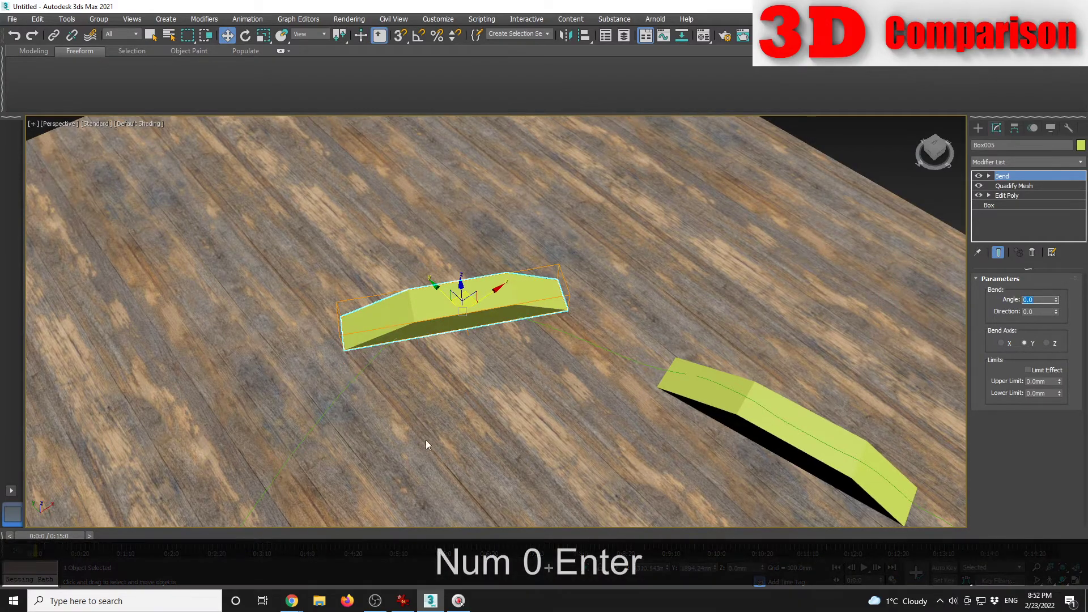
# Step: Move the timeline to 0:6:10, enable Auto Key and set a key for the unbent bridge
pyautogui.moveTo(66, 535); pyautogui.dragTo(485, 533)
pyautogui.press('w')
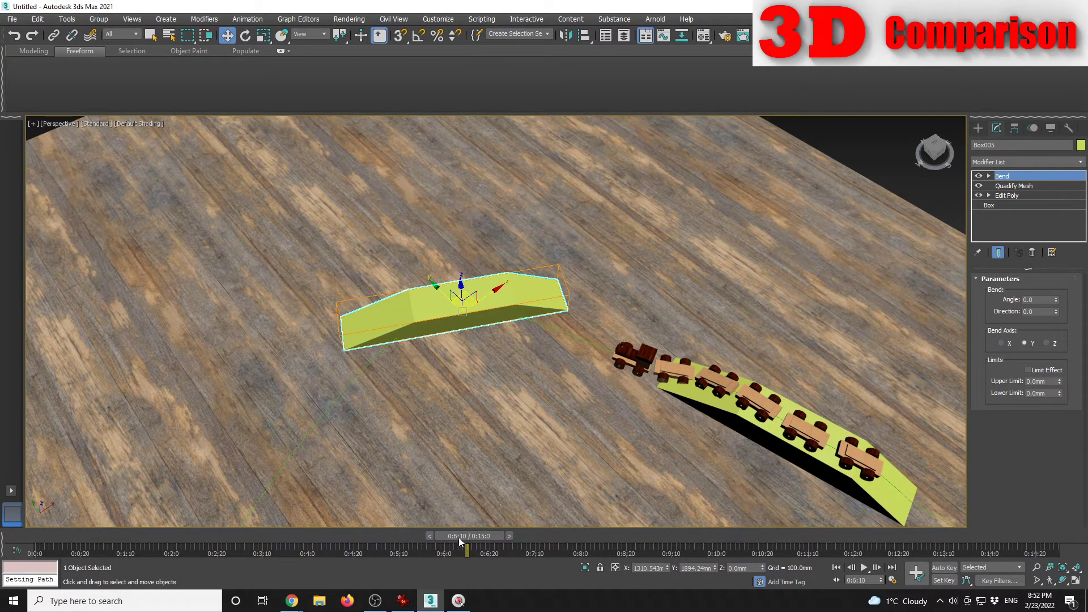
pyautogui.scroll(3, 555, 342)
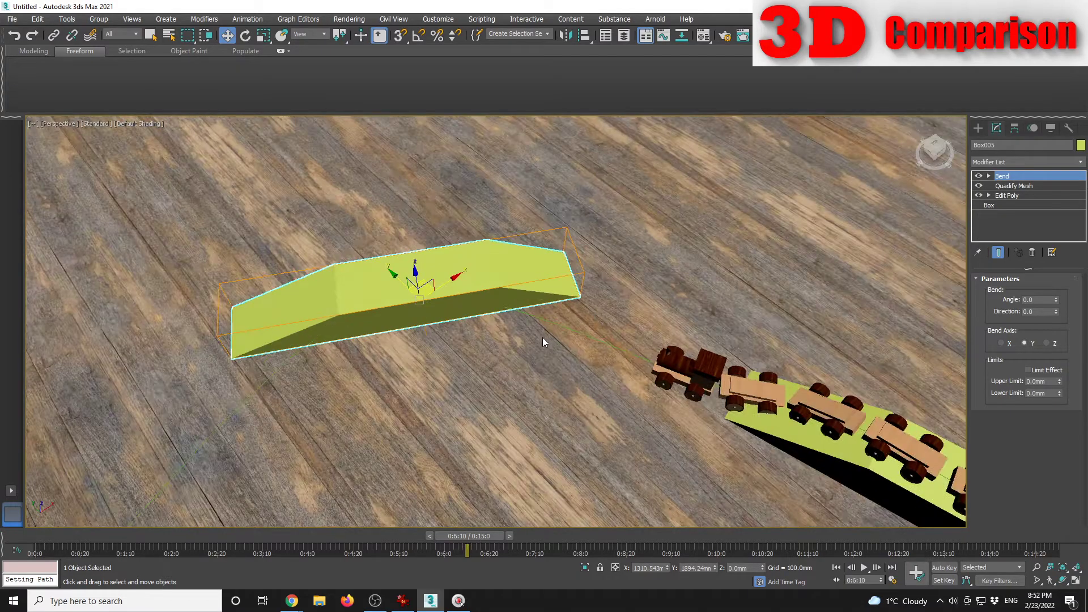
pyautogui.click(944, 568)
pyautogui.click(917, 572)
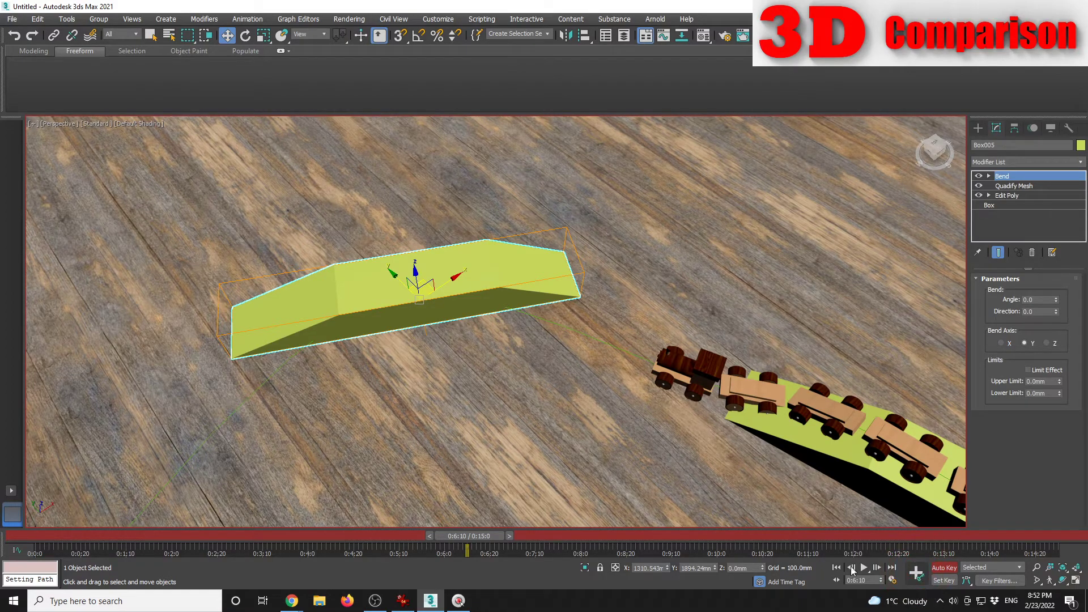
# Step: At 0:6:15, animate the bridge's bend angle to -50 and turn Auto Key off
pyautogui.moveTo(485, 538); pyautogui.dragTo(500, 539)
pyautogui.press('w')
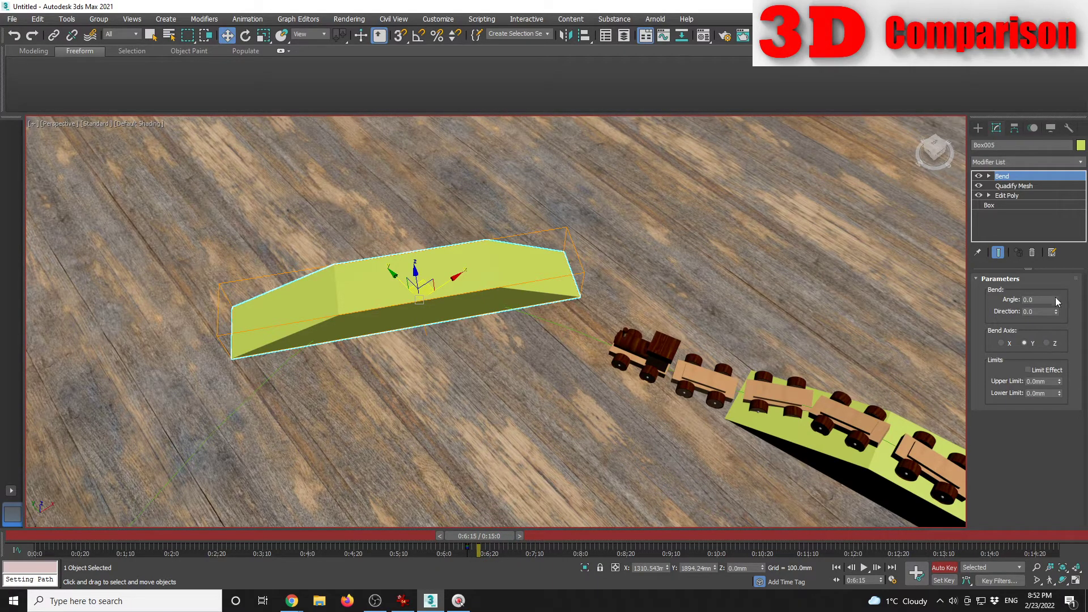
pyautogui.moveTo(1057, 302); pyautogui.dragTo(1057, 341)
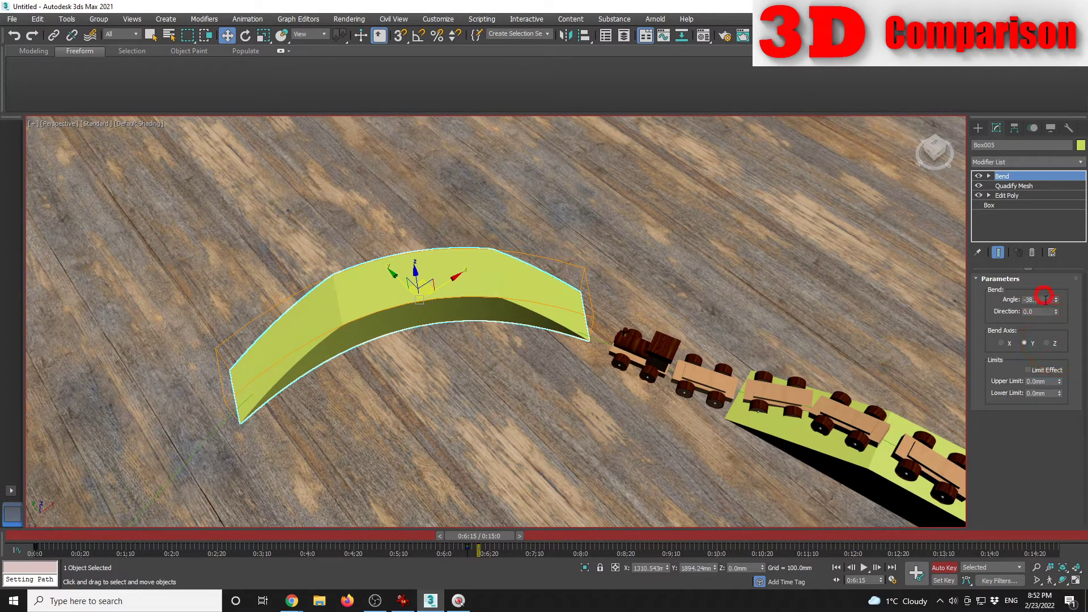
pyautogui.write('-40')
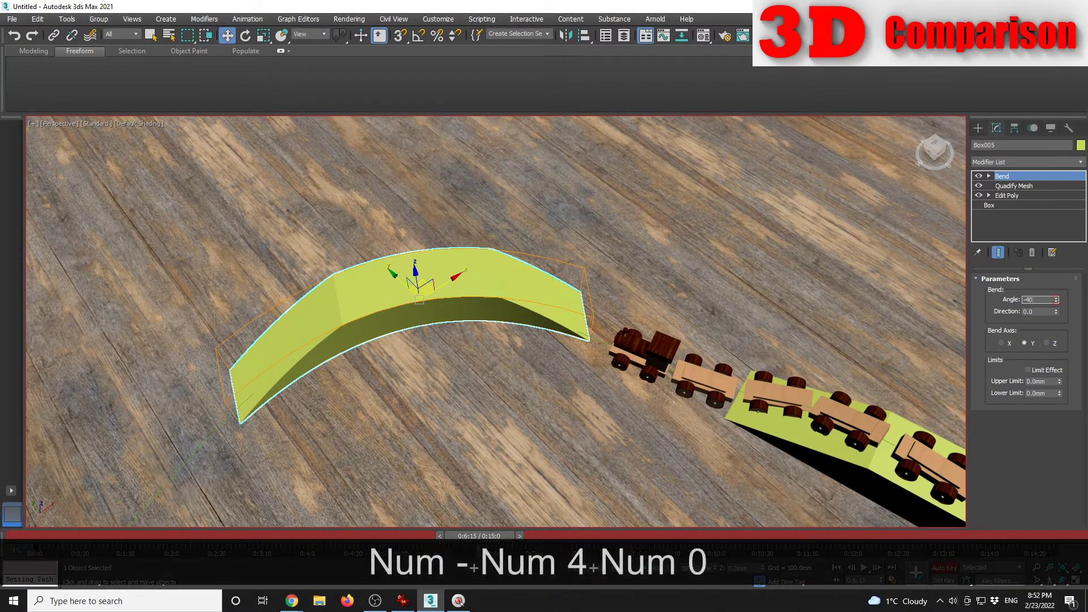
pyautogui.press('Return')
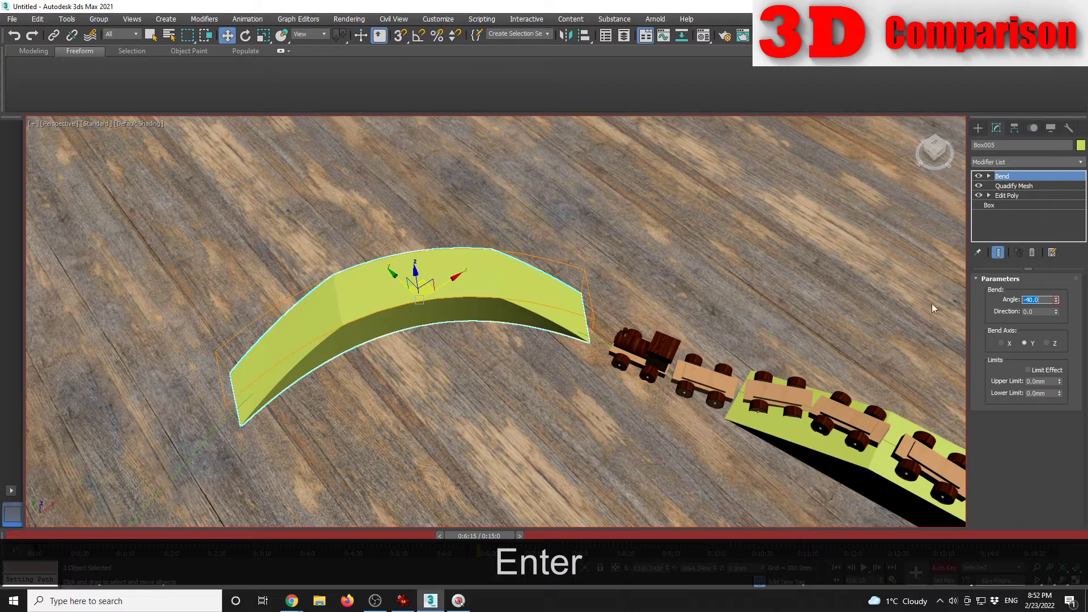
pyautogui.write('-50')
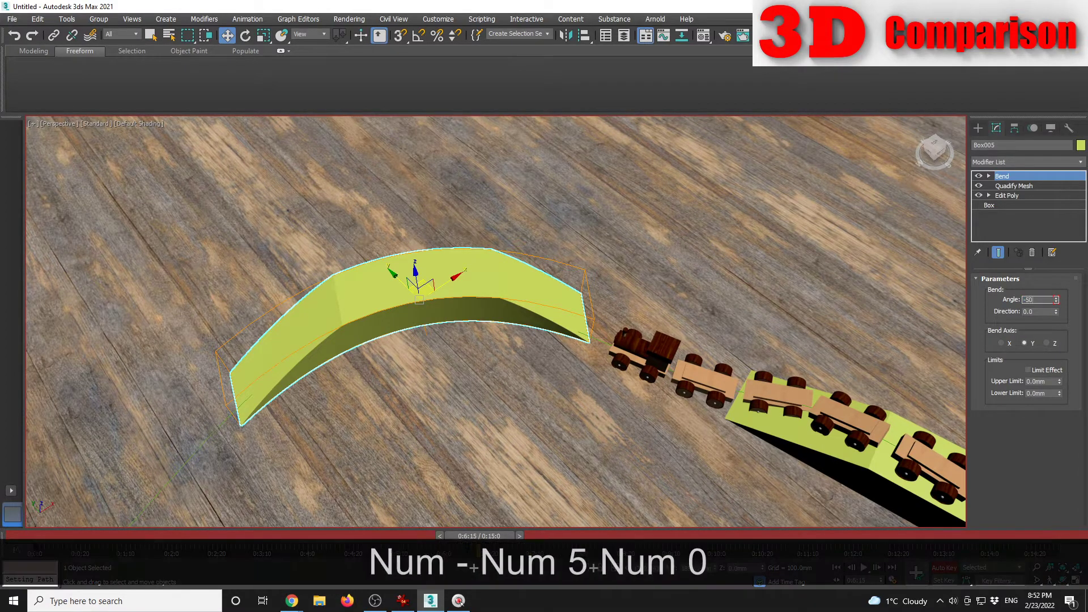
pyautogui.press('Return')
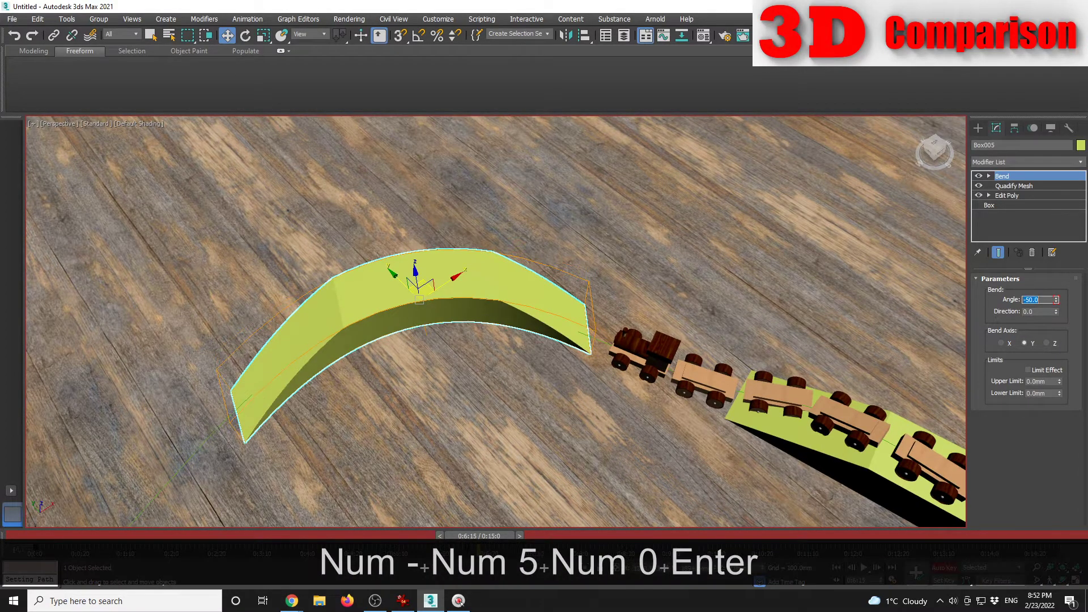
pyautogui.click(945, 568)
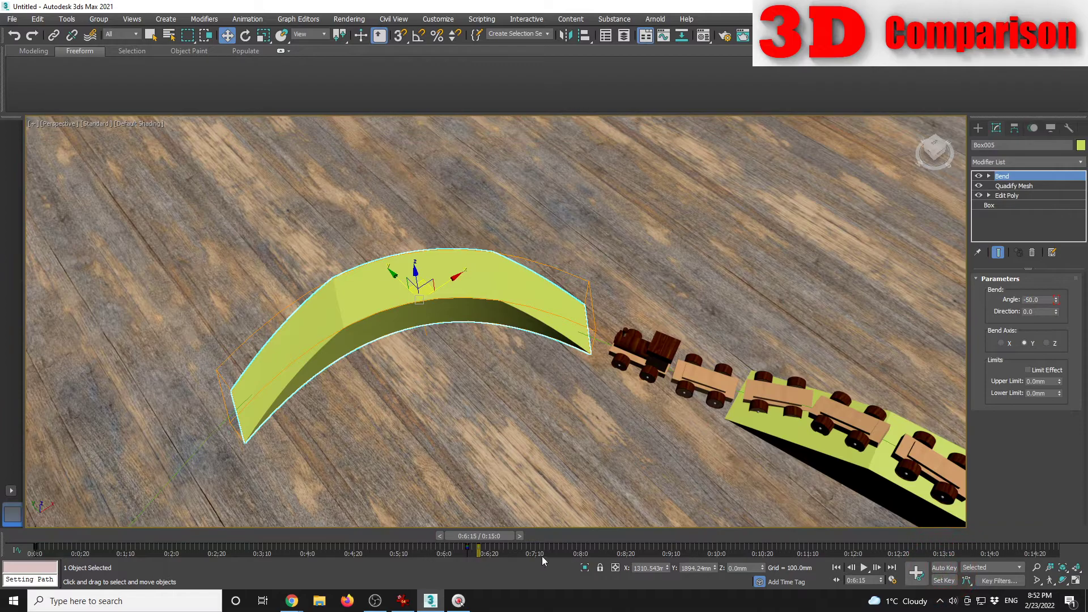
# Step: Scrub and play the animation to check the bridge bending, then rewind to 0:0:0 and select the bending bridge
pyautogui.moveTo(468, 532); pyautogui.dragTo(65, 505)
pyautogui.scroll(-6, 481, 386)
pyautogui.moveTo(522, 403); pyautogui.dragTo(530, 340, button='middle')
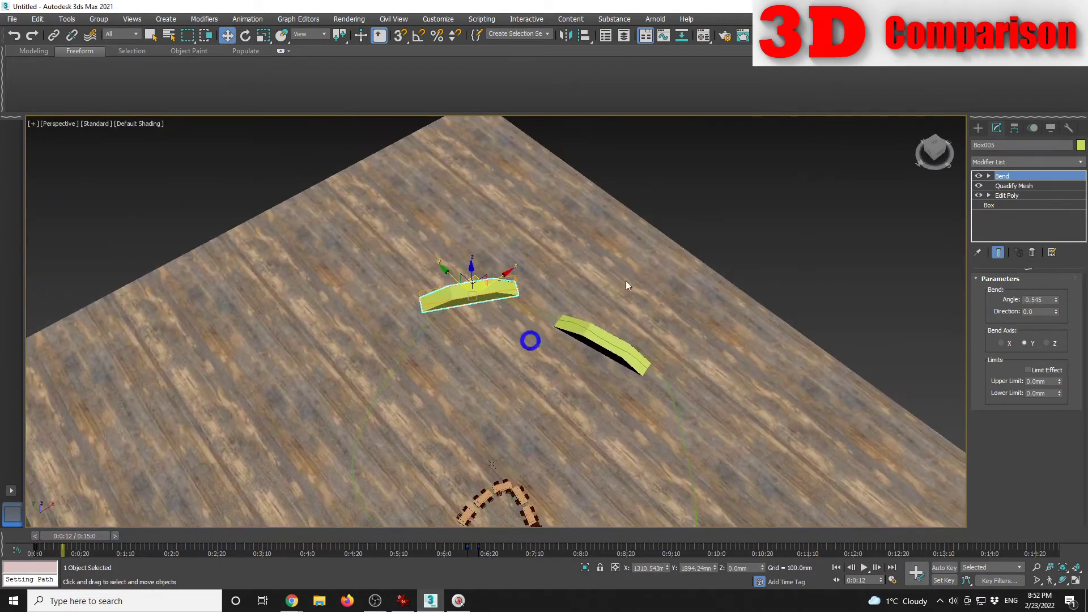
pyautogui.click(706, 203)
pyautogui.scroll(3, 532, 319)
pyautogui.click(863, 567)
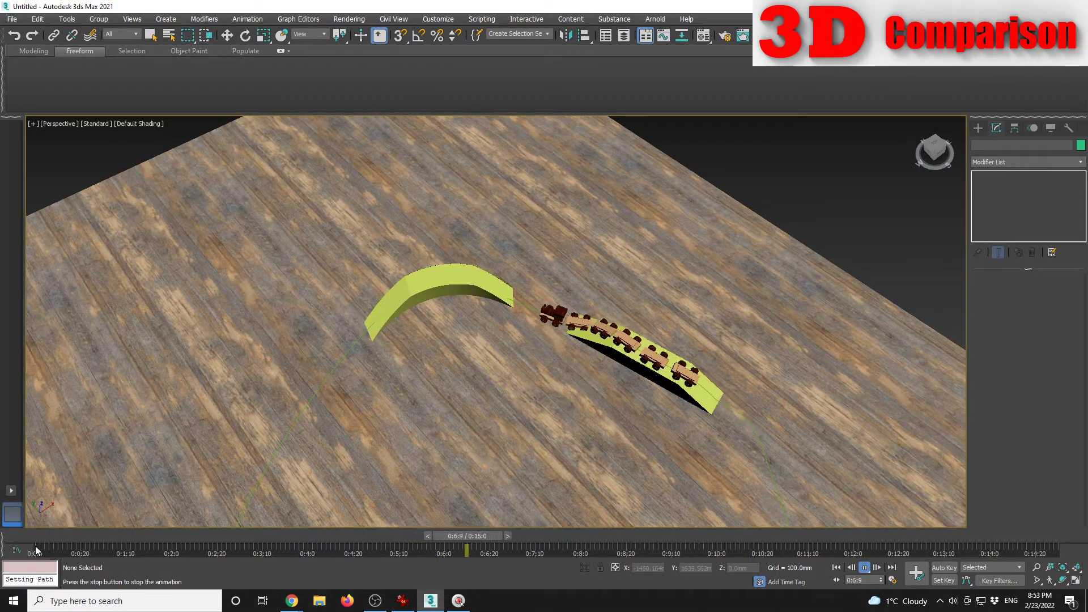
pyautogui.click(867, 570)
pyautogui.moveTo(604, 535); pyautogui.dragTo(28, 535)
pyautogui.click(495, 276)
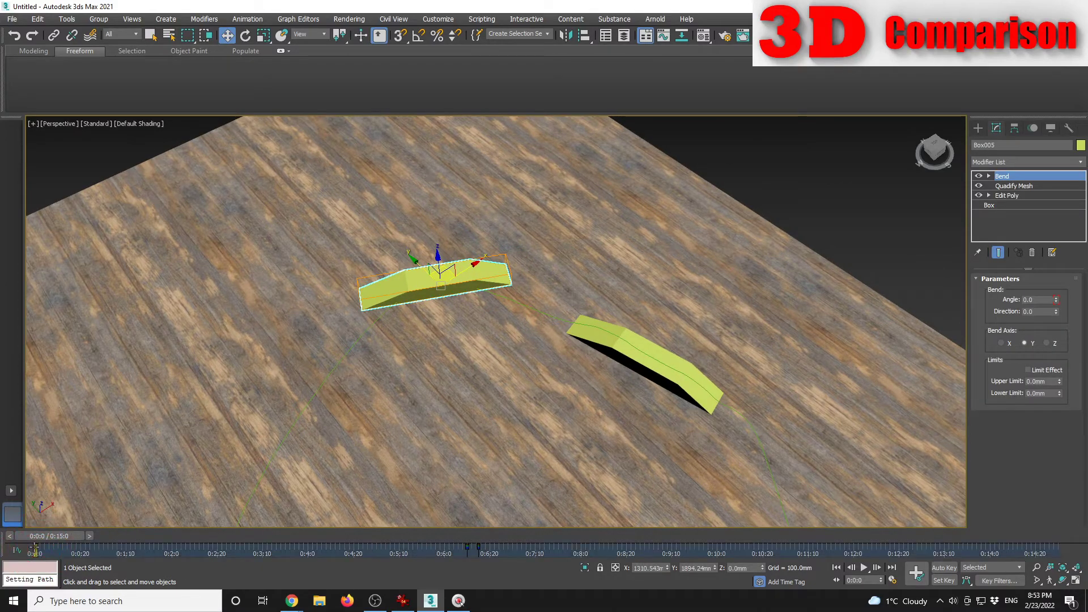
# Step: Scrub the timeline to 0:6:21 and examine how the train meets the bent bridge
pyautogui.moveTo(36, 547); pyautogui.dragTo(432, 548)
pyautogui.moveTo(467, 547); pyautogui.dragTo(467, 547)
pyautogui.moveTo(63, 541); pyautogui.dragTo(509, 518)
pyautogui.press('w')
pyautogui.click(845, 165)
pyautogui.scroll(5, 476, 389)
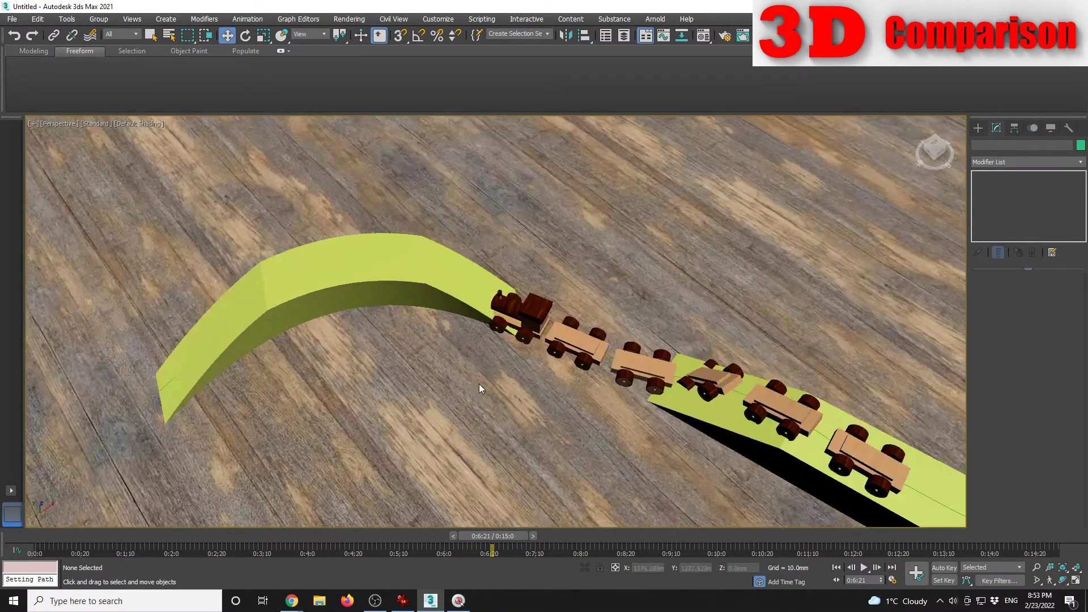
# Step: Shift the curved bridge's bend keys slightly earlier and move the timeline to 0:6:22
pyautogui.click(483, 295)
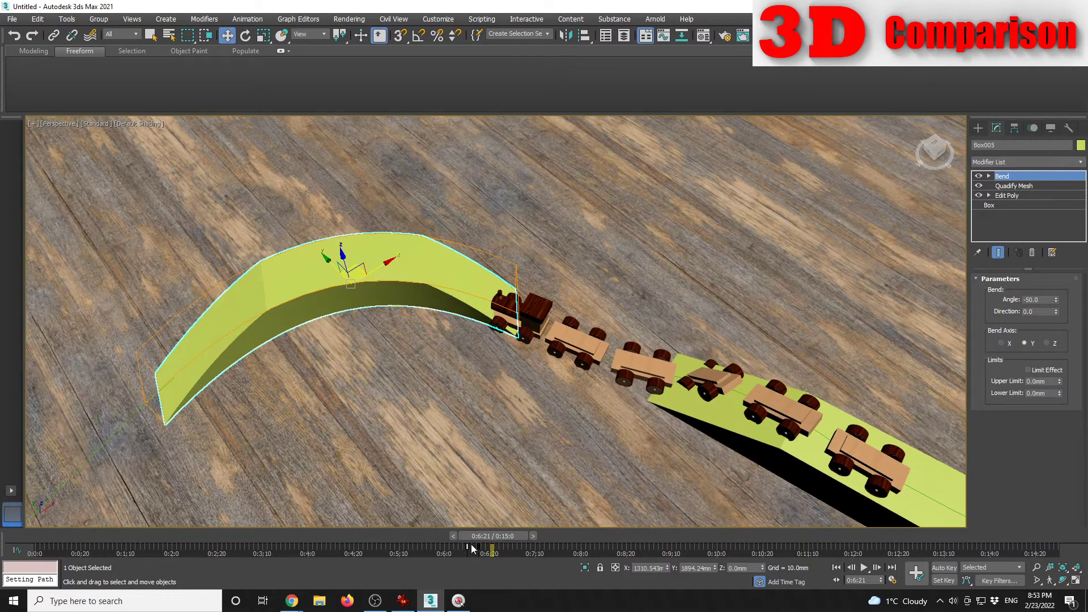
pyautogui.moveTo(467, 547); pyautogui.dragTo(495, 535)
pyautogui.press('w')
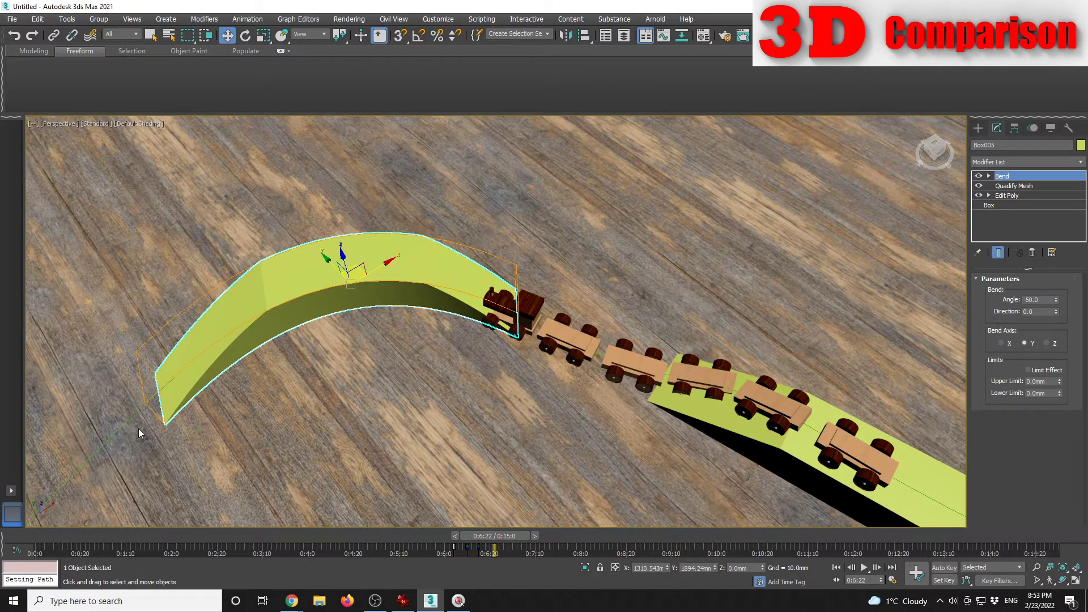
# Step: Open the train's path line for vertex editing and display the scene in wireframe
pyautogui.click(127, 421)
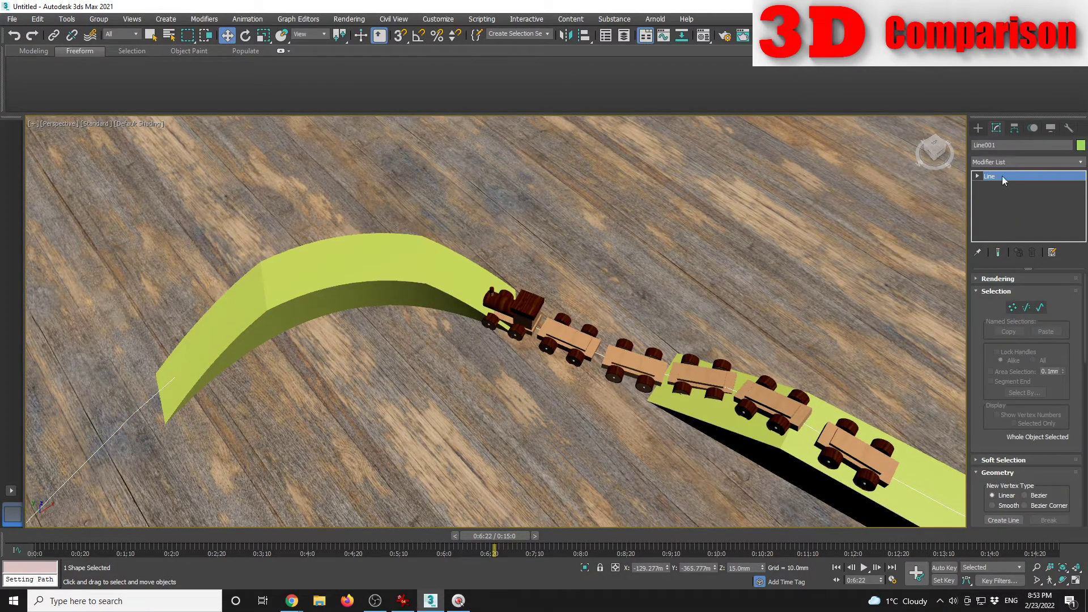
pyautogui.click(1013, 307)
pyautogui.moveTo(488, 369); pyautogui.dragTo(597, 369, button='middle')
pyautogui.hotkey('alt', 'F3')
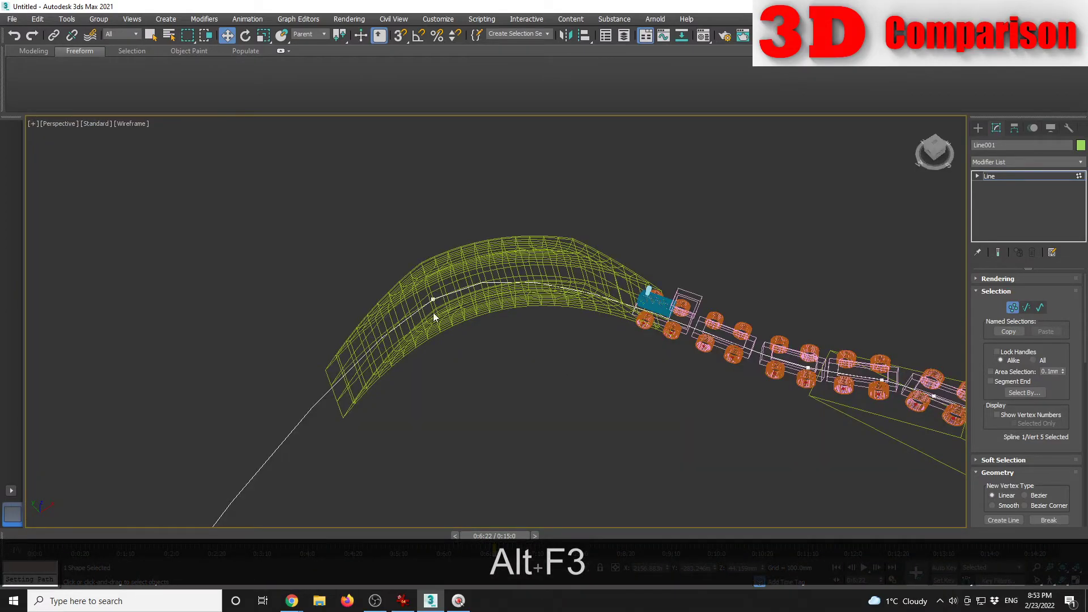
# Step: Refine the path with four new vertices along and just beyond the bent bridge
pyautogui.scroll(-2, 1036, 461)
pyautogui.click(1004, 507)
pyautogui.click(539, 282)
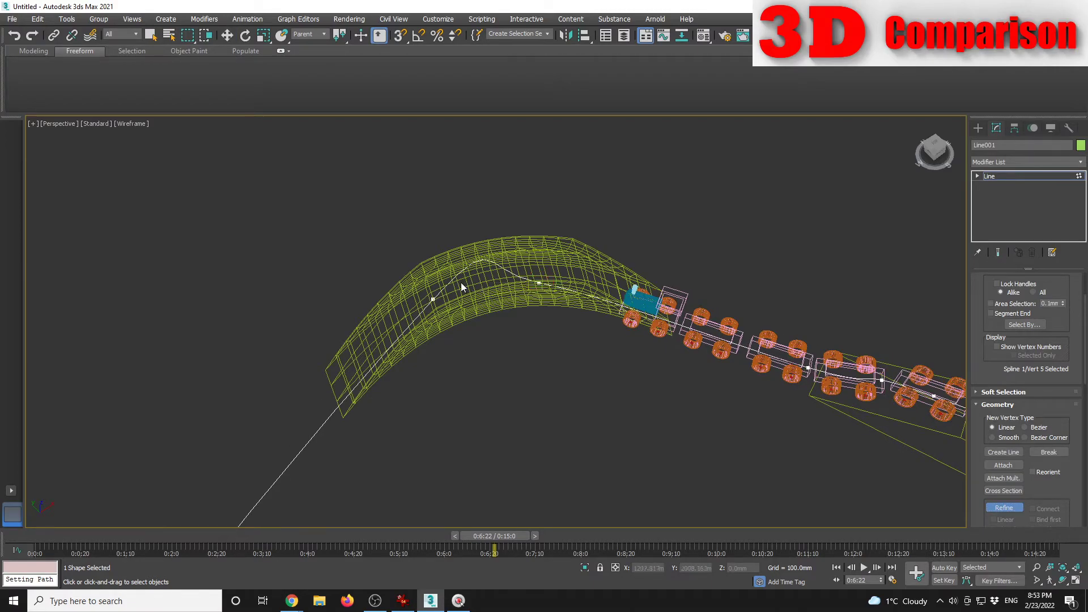
pyautogui.click(378, 360)
pyautogui.click(328, 425)
pyautogui.click(599, 299)
pyautogui.click(1004, 507)
# Step: Reposition the two path vertices around the bridge's exit end so the path follows the ramp's curve
pyautogui.click(374, 366)
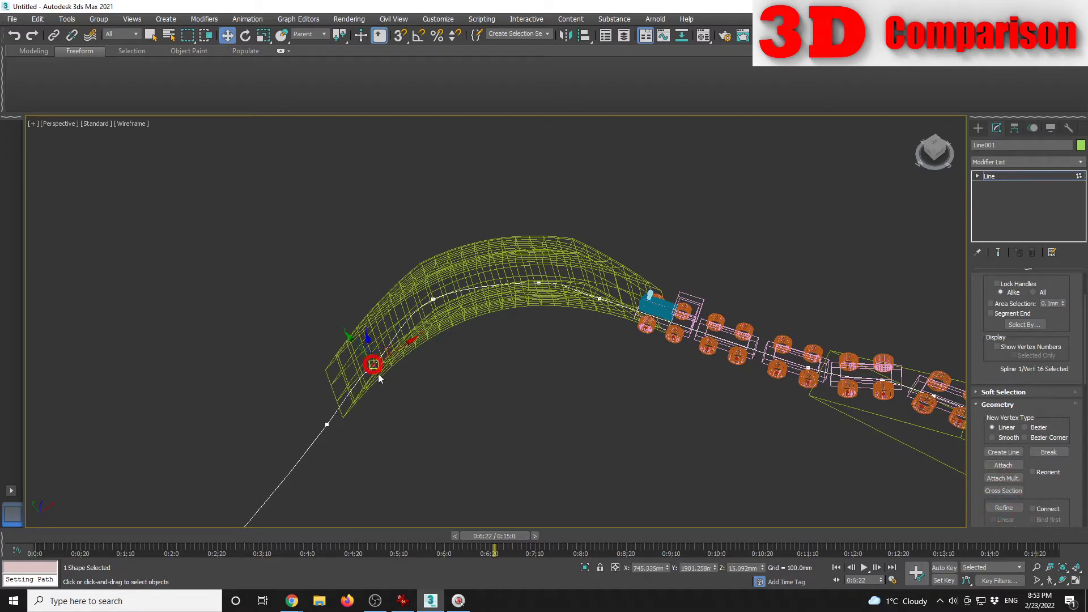
pyautogui.press('w')
pyautogui.moveTo(327, 424); pyautogui.dragTo(303, 403)
pyautogui.hotkey('ctrl', 'z')
pyautogui.click(373, 365)
pyautogui.moveTo(378, 345); pyautogui.dragTo(365, 336)
# Step: Move the three path vertices over the bridge's crest and entrance toward the centre of its deck
pyautogui.click(433, 298)
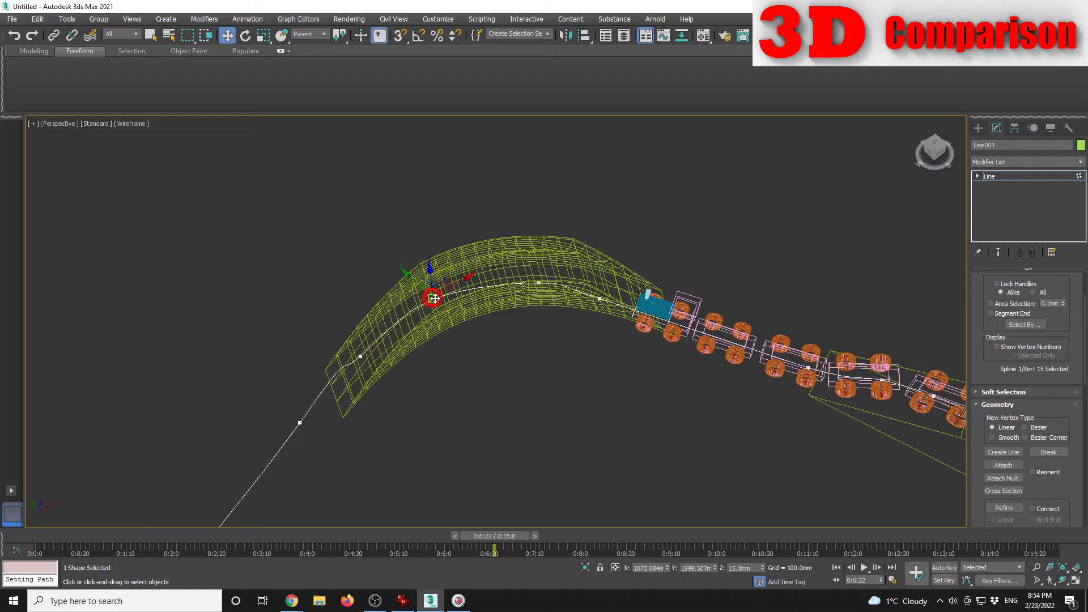
pyautogui.moveTo(443, 278); pyautogui.dragTo(434, 271)
pyautogui.click(539, 282)
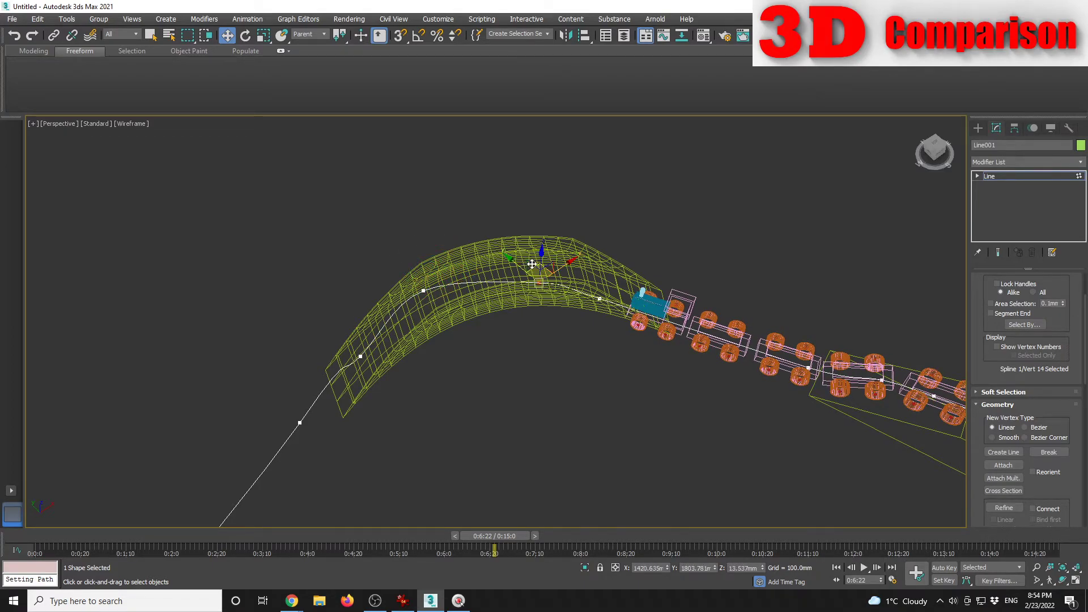
pyautogui.moveTo(533, 265); pyautogui.dragTo(526, 250)
pyautogui.click(599, 299)
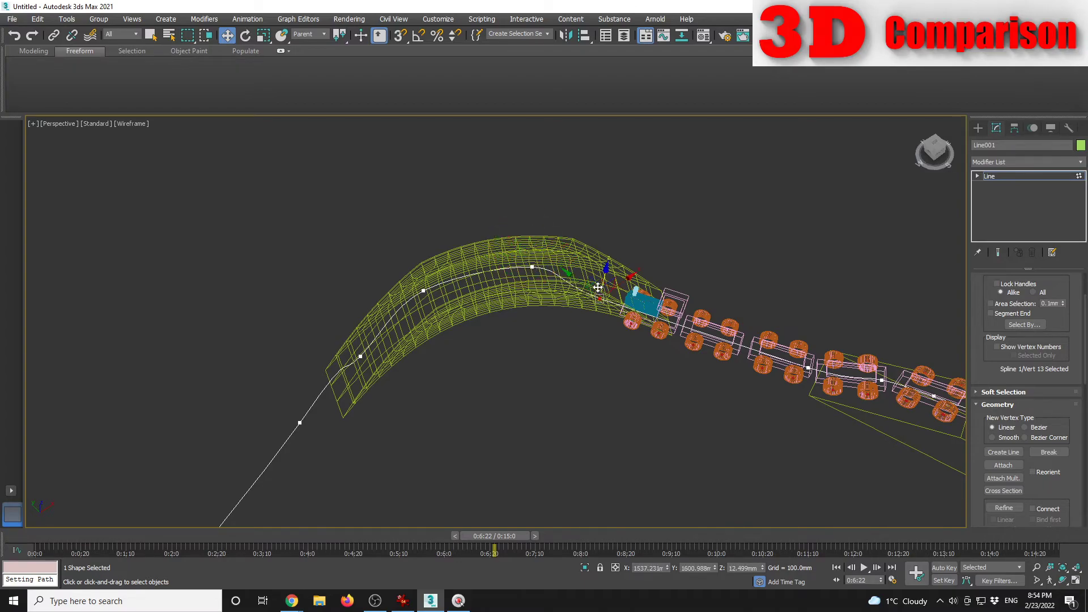
pyautogui.moveTo(600, 300); pyautogui.dragTo(595, 271)
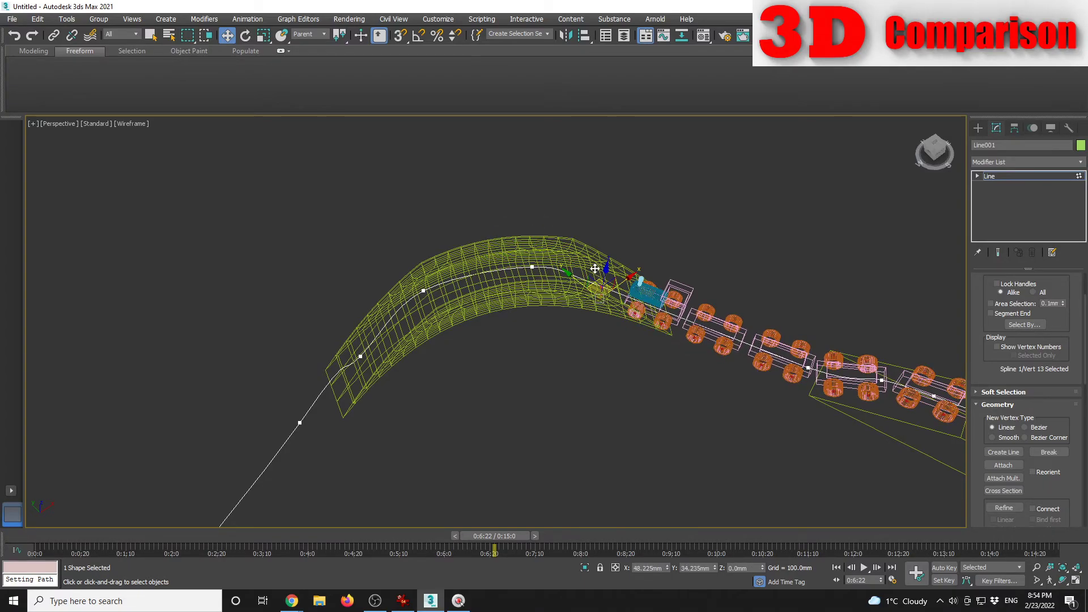
# Step: In shaded display, raise the path vertex at the bridge entrance to a height of about 91.5 mm
pyautogui.press('F3')
pyautogui.keyDown('alt'); pyautogui.moveTo(580, 314); pyautogui.dragTo(578, 294, button='middle'); pyautogui.keyUp('alt')
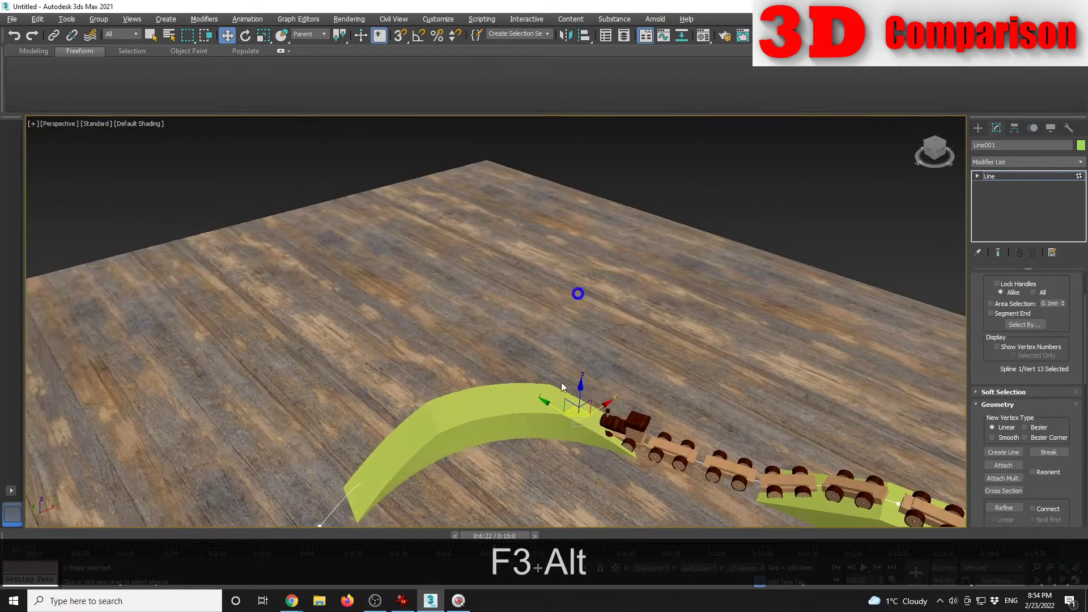
pyautogui.moveTo(547, 385); pyautogui.dragTo(505, 304, button='middle')
pyautogui.scroll(3, 494, 314)
pyautogui.moveTo(559, 310); pyautogui.dragTo(561, 284)
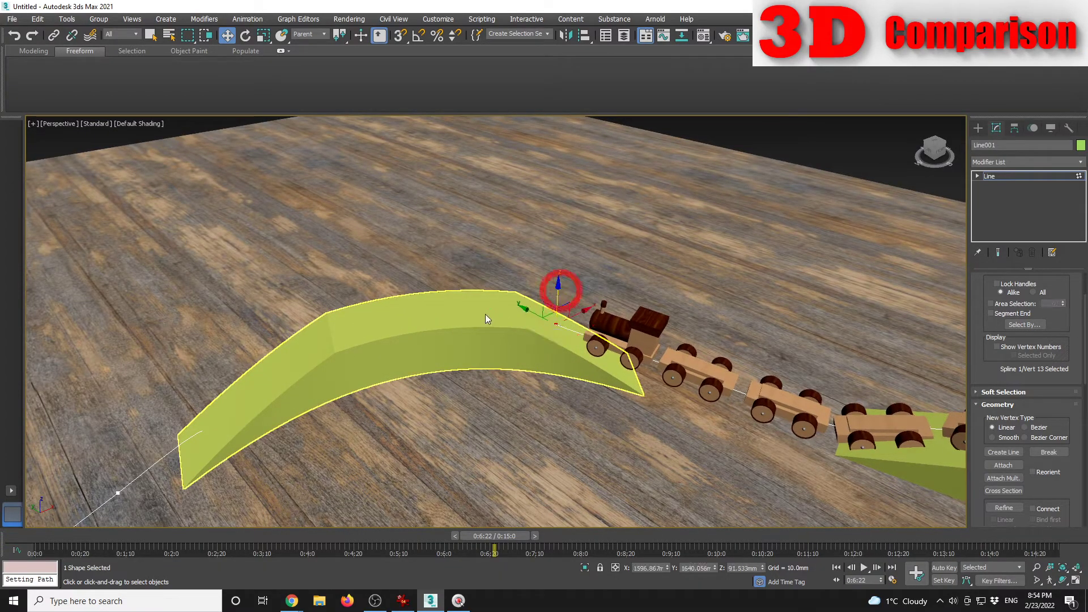
# Step: Try to raise the path vertex following the bridge entrance onto the deck
pyautogui.click(511, 388)
pyautogui.moveTo(469, 298); pyautogui.dragTo(474, 282)
pyautogui.hotkey('ctrl', 'z')
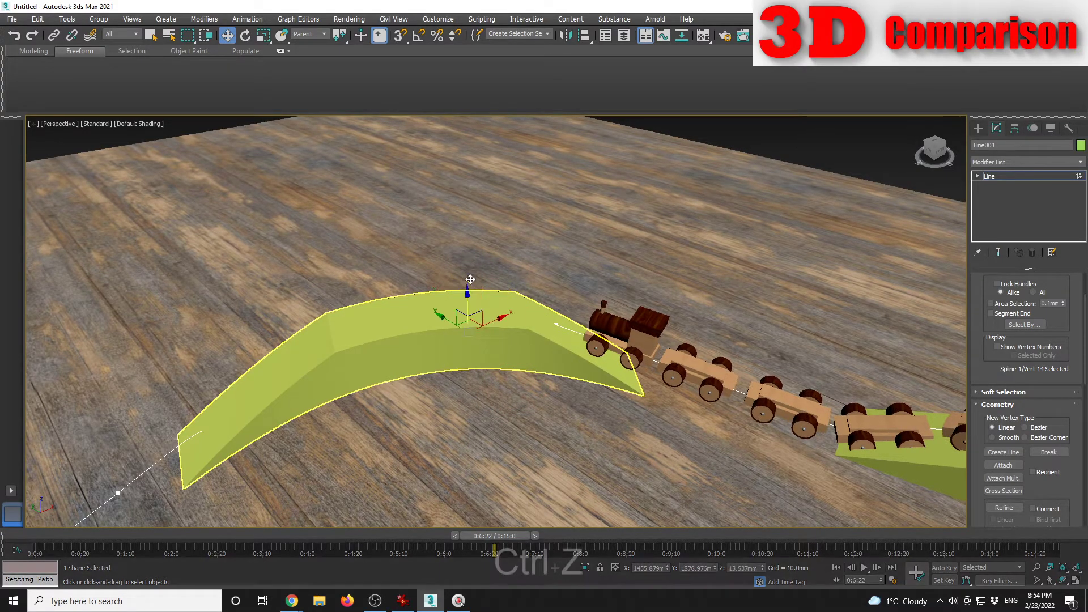
pyautogui.click(461, 286)
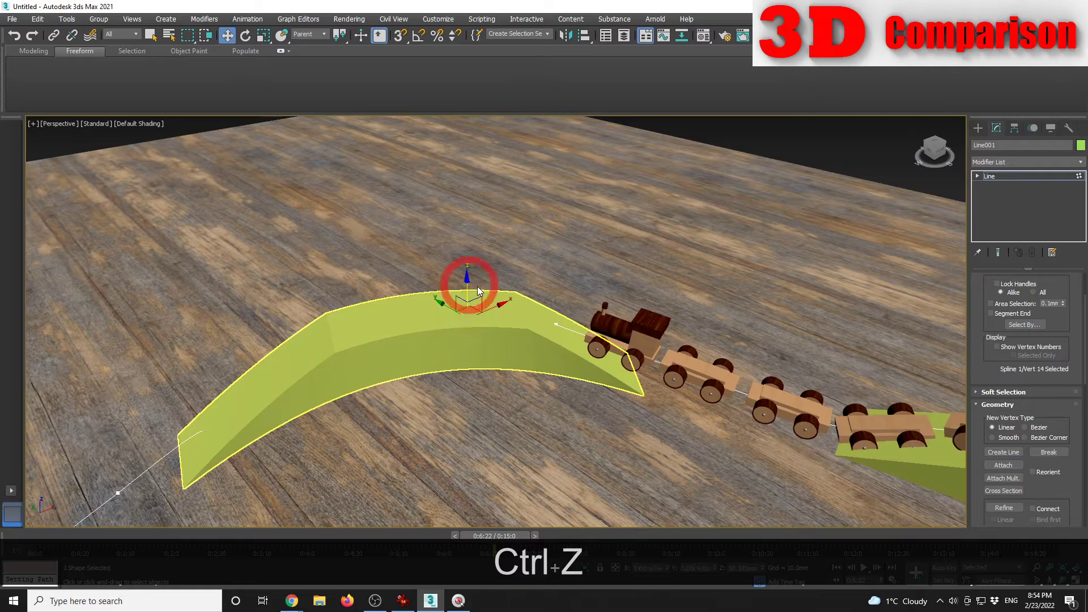
# Step: In wireframe, raise the two path vertices over the bridge's crest and the one on its exit ramp toward deck level
pyautogui.moveTo(641, 320)
pyautogui.keyDown('alt'); pyautogui.mouseDown(button='middle')
pyautogui.moveTo(511, 377)
pyautogui.moveTo(562, 406)
pyautogui.moveTo(551, 376)
pyautogui.moveTo(722, 425)
pyautogui.mouseUp(button='middle'); pyautogui.keyUp('alt')
pyautogui.press('z')
pyautogui.press('z')
pyautogui.scroll(-10, 554, 376)
pyautogui.keyDown('alt'); pyautogui.moveTo(672, 330); pyautogui.dragTo(601, 292, button='middle'); pyautogui.keyUp('alt')
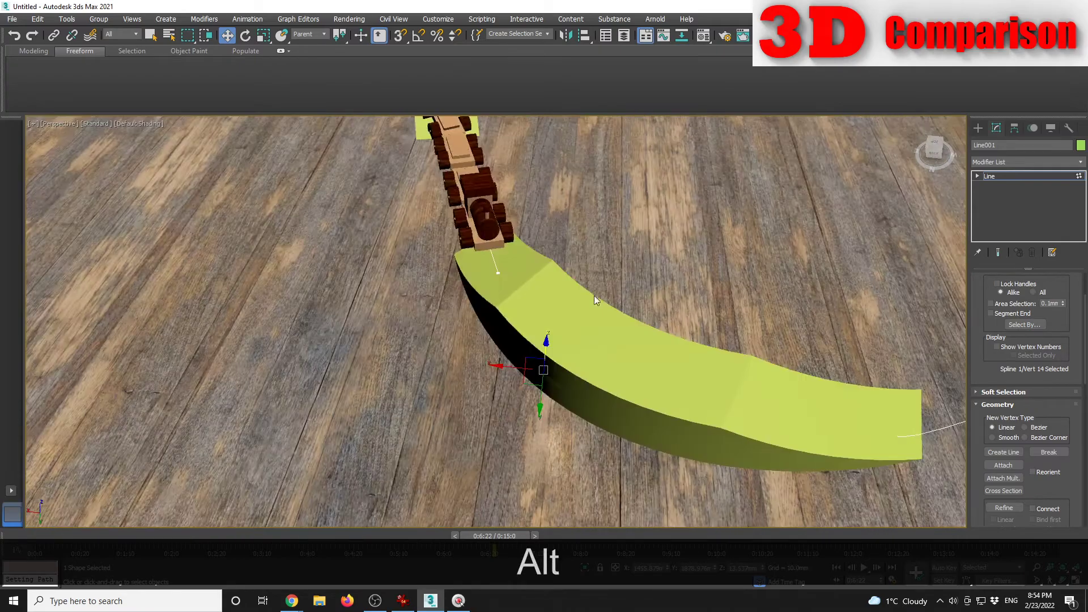
pyautogui.press('F3')
pyautogui.moveTo(545, 349); pyautogui.dragTo(561, 289)
pyautogui.keyDown('alt'); pyautogui.moveTo(561, 289); pyautogui.dragTo(350, 226, button='middle'); pyautogui.keyUp('alt')
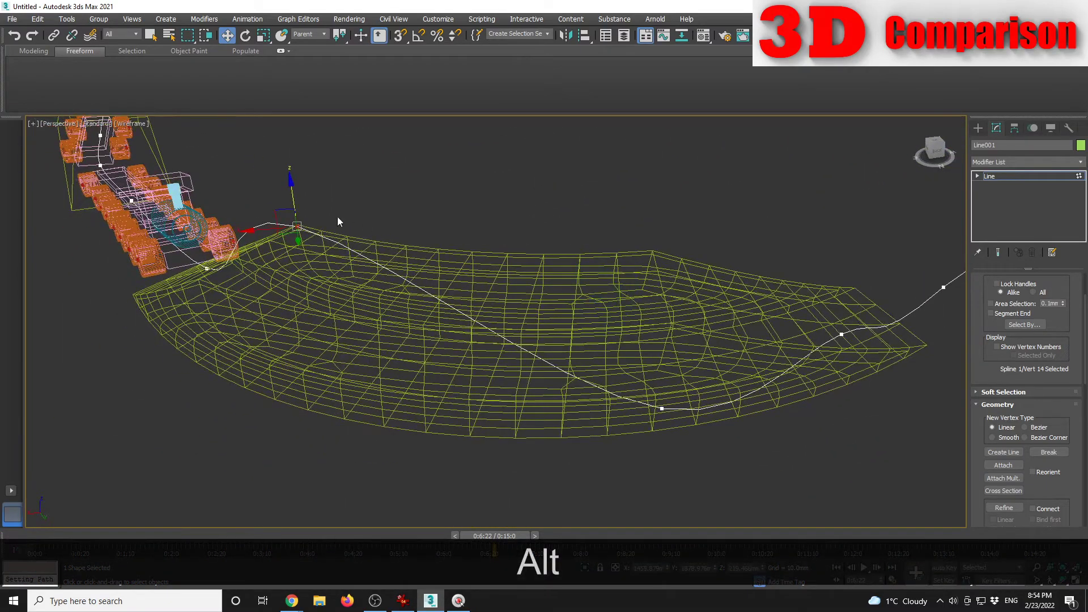
pyautogui.moveTo(292, 191); pyautogui.dragTo(344, 264)
pyautogui.click(662, 408)
pyautogui.moveTo(668, 375); pyautogui.dragTo(683, 267)
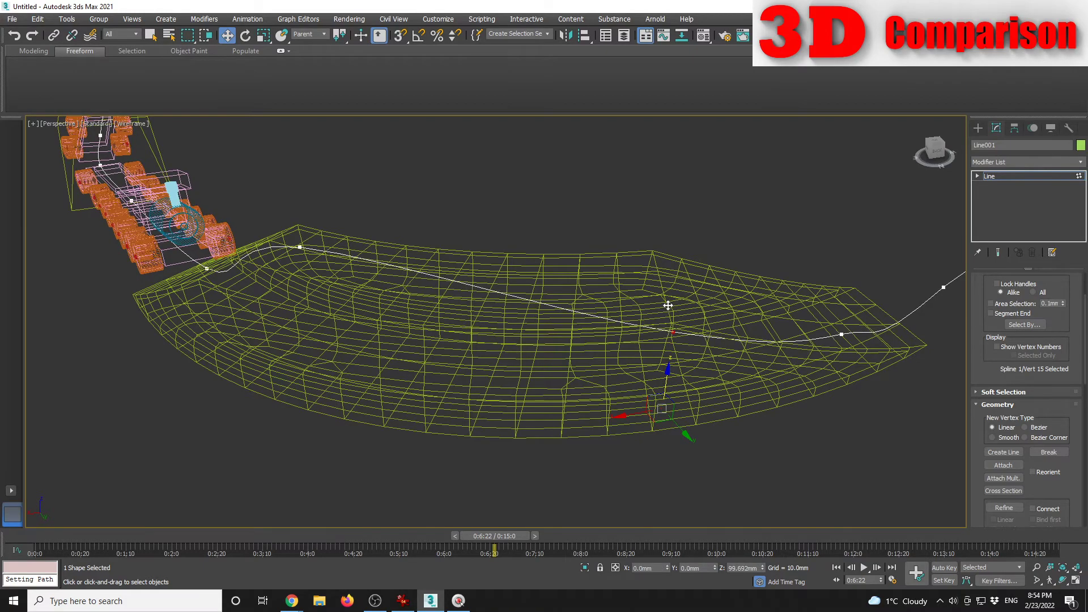
pyautogui.moveTo(844, 324); pyautogui.dragTo(853, 299)
# Step: Set the height of the two path vertices over the bridge's crest to 130 mm
pyautogui.click(685, 275)
pyautogui.click(677, 306)
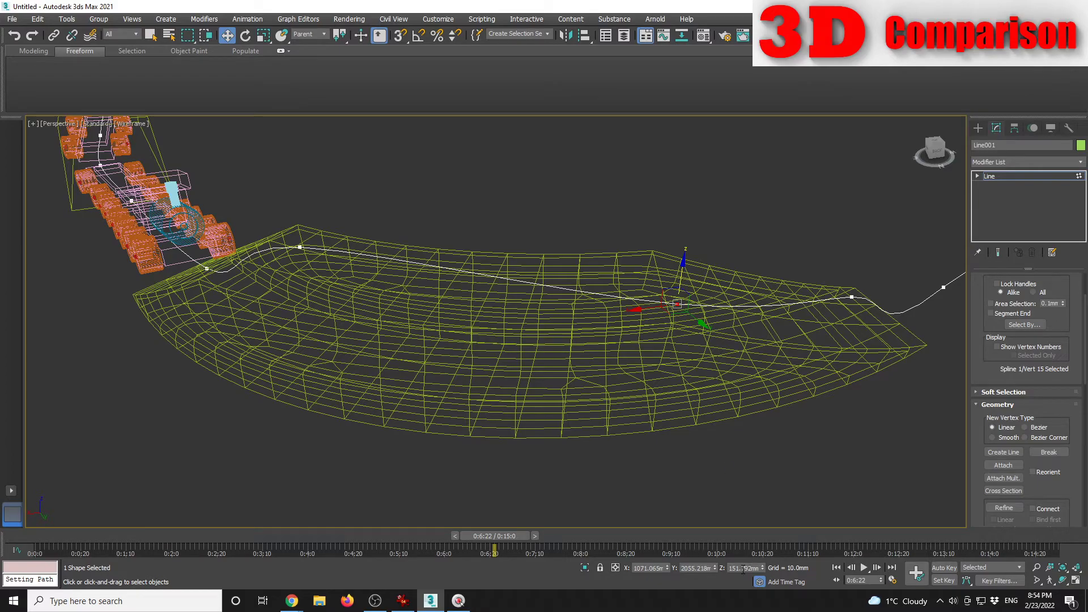
pyautogui.write('130')
pyautogui.press('Return')
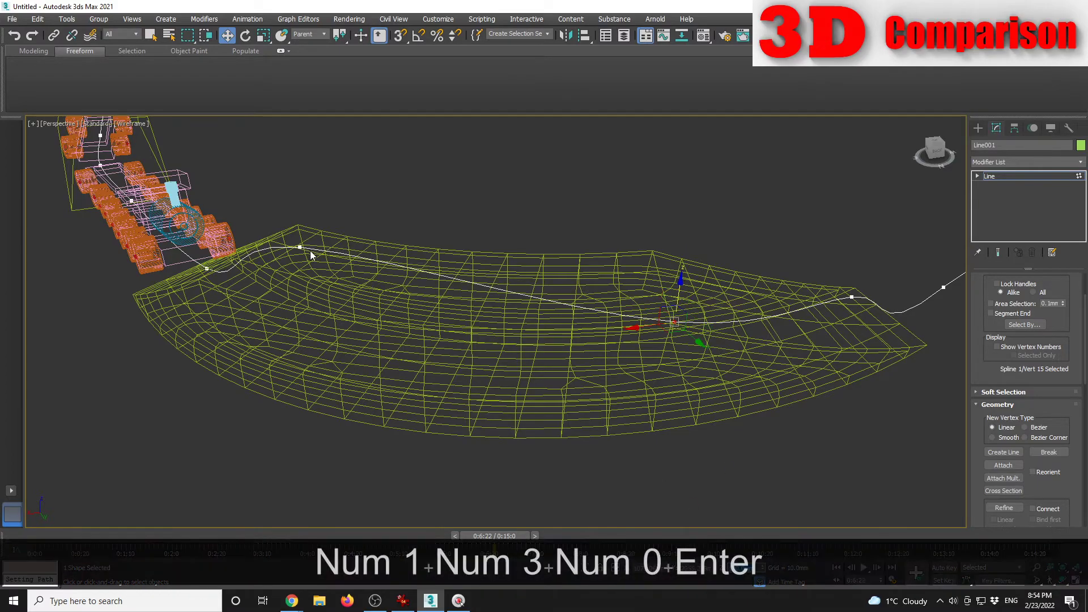
pyautogui.click(299, 247)
pyautogui.write('130')
pyautogui.press('Return')
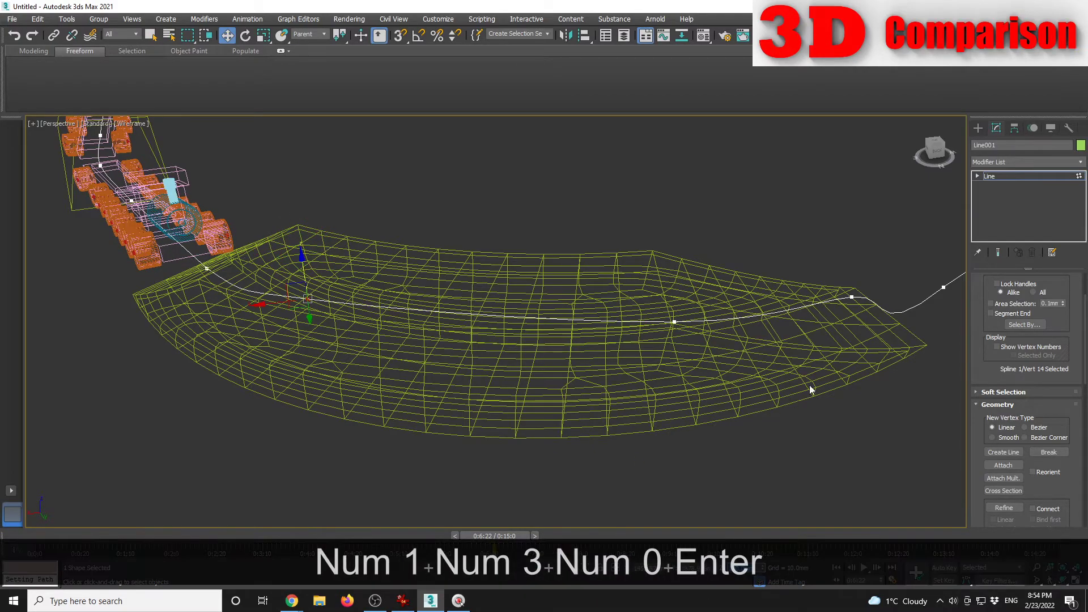
# Step: Viewing the bridge from the side, set the height of both crest vertices of the path to 140 mm
pyautogui.click(938, 151)
pyautogui.moveTo(620, 270); pyautogui.dragTo(709, 327, button='middle')
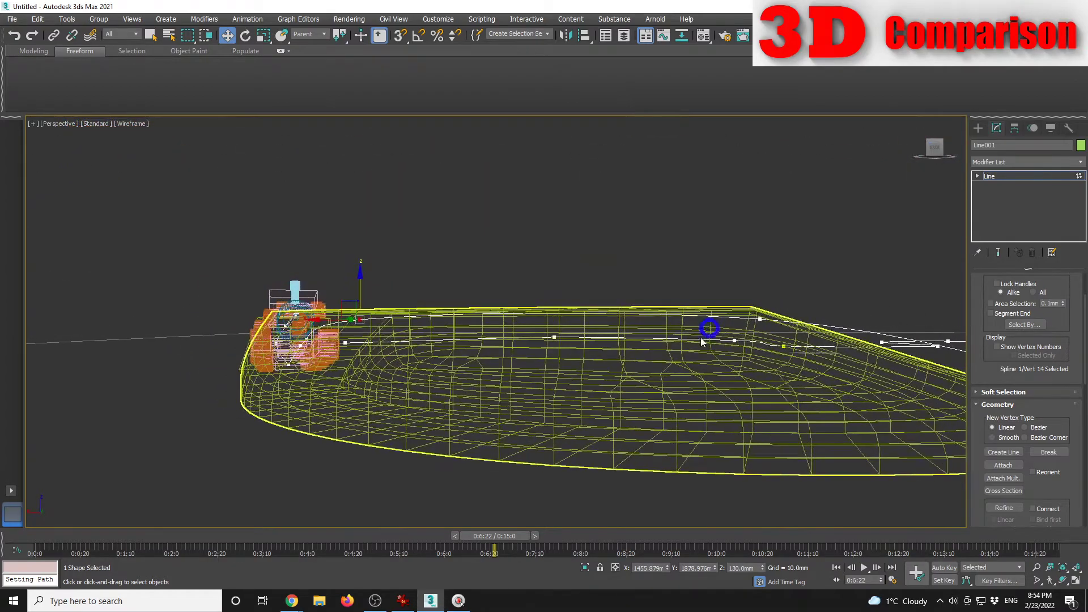
pyautogui.doubleClick(741, 567)
pyautogui.write('140')
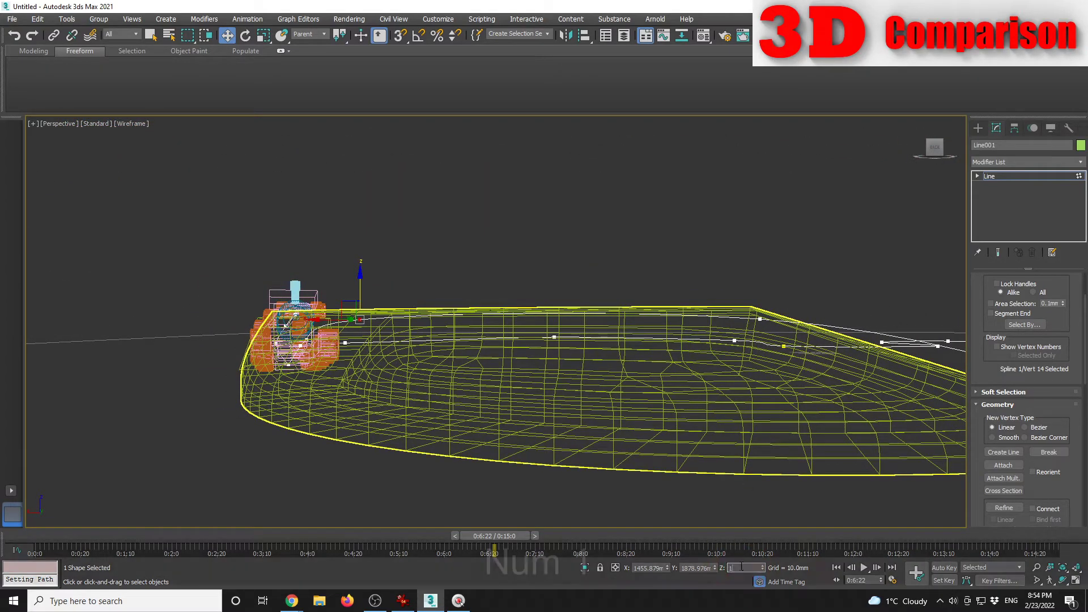
pyautogui.press('Return')
pyautogui.click(760, 319)
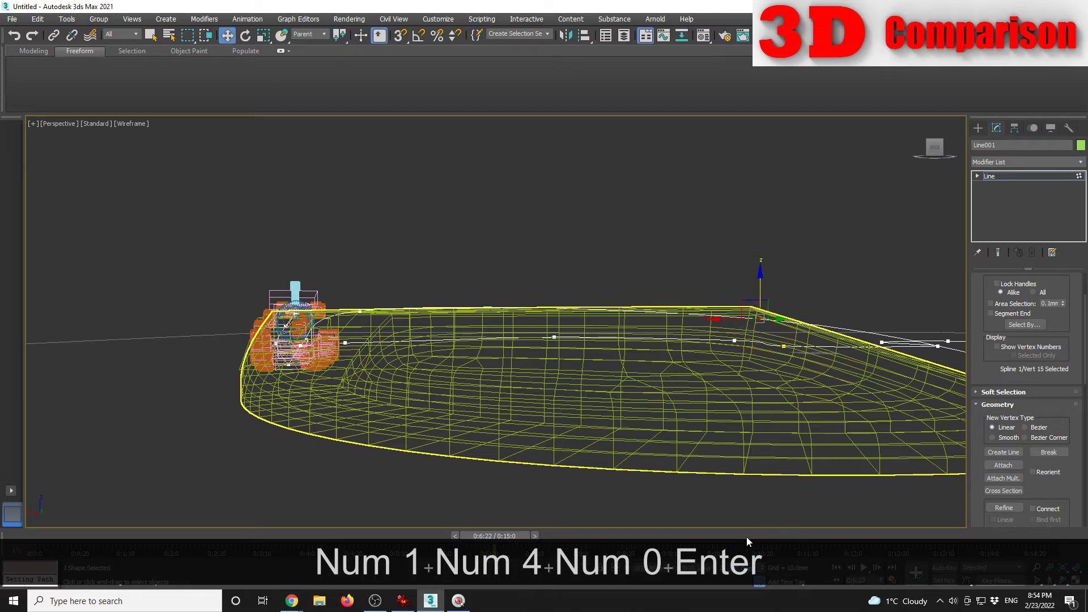
pyautogui.write('140')
pyautogui.press('Return')
# Step: Raise the path's exit-ramp vertex to about 87.5 mm and refine the path with two vertices between it and the crest
pyautogui.moveTo(822, 345); pyautogui.dragTo(703, 389, button='middle')
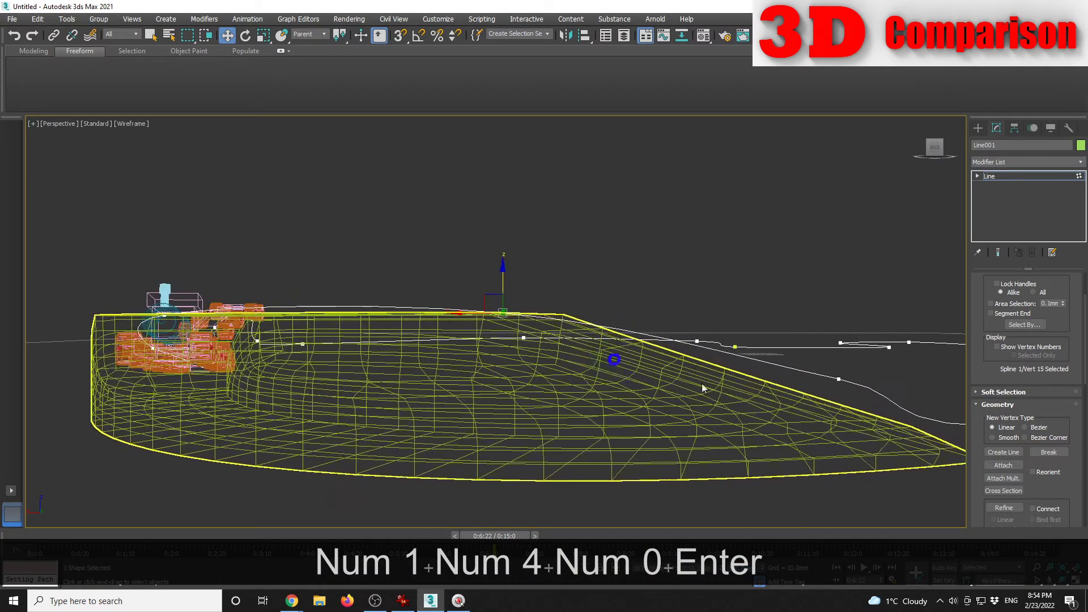
pyautogui.click(838, 379)
pyautogui.moveTo(839, 338)
pyautogui.mouseDown()
pyautogui.moveTo(845, 354)
pyautogui.moveTo(855, 323)
pyautogui.mouseUp()
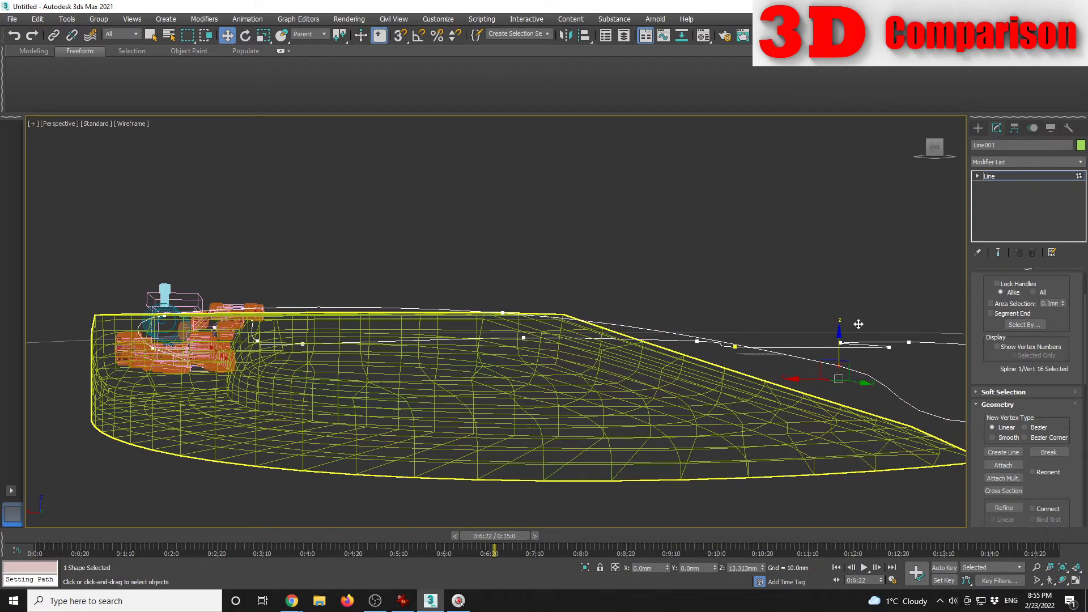
pyautogui.click(1003, 508)
pyautogui.click(687, 338)
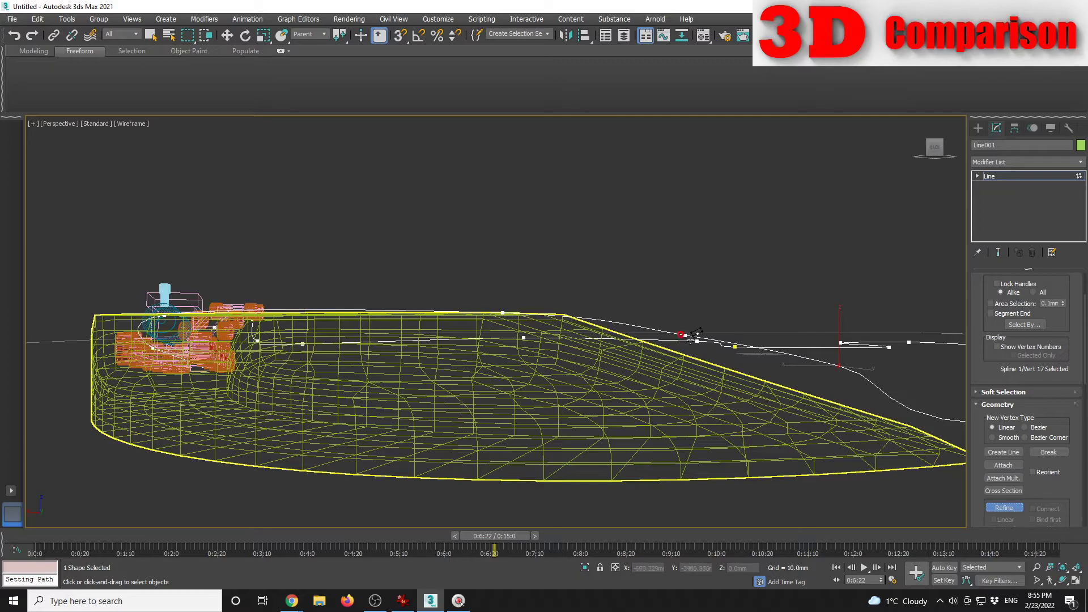
pyautogui.click(796, 356)
pyautogui.click(1004, 507)
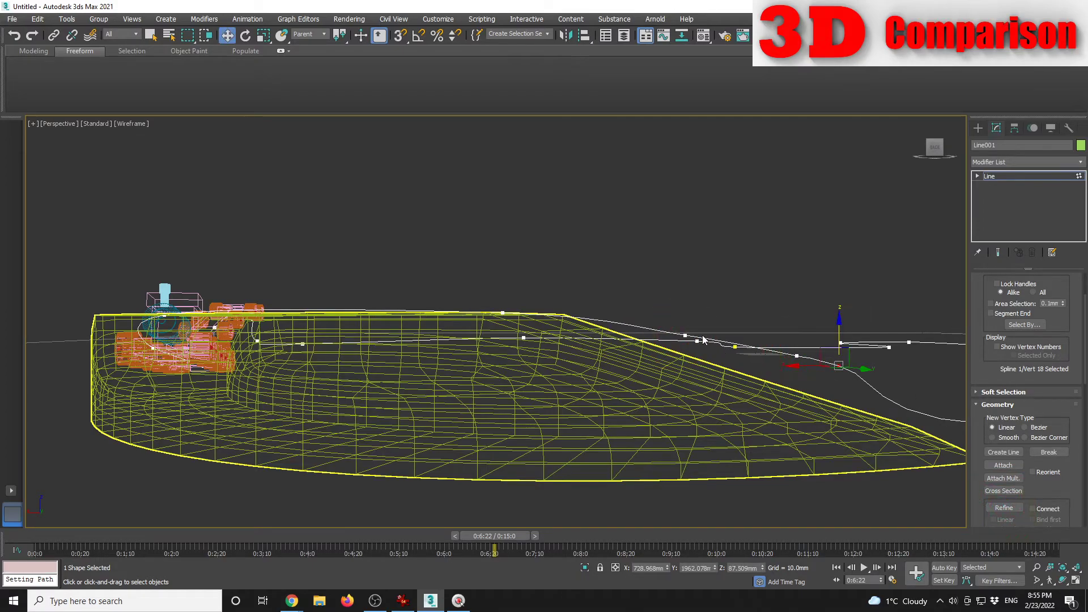
# Step: Lower the two new path vertices onto the exit ramp, the second one to a height of about 85 mm
pyautogui.click(684, 336)
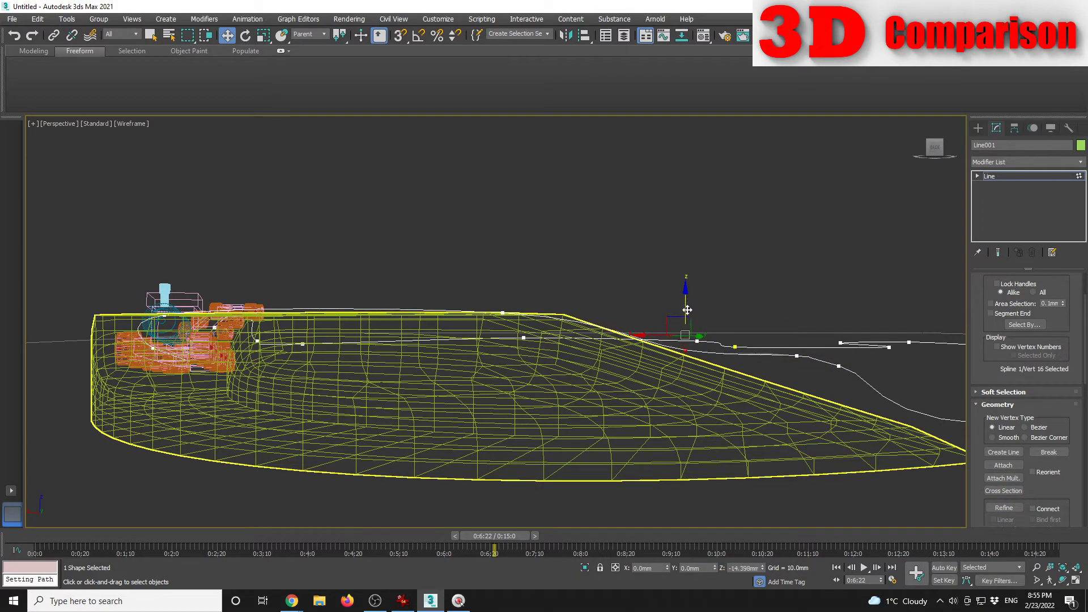
pyautogui.keyDown('alt'); pyautogui.moveTo(787, 375); pyautogui.dragTo(573, 376, button='middle'); pyautogui.keyUp('alt')
pyautogui.click(652, 292)
pyautogui.press('z')
pyautogui.scroll(-5, 580, 390)
pyautogui.scroll(7, 550, 390)
pyautogui.scroll(2, 573, 376)
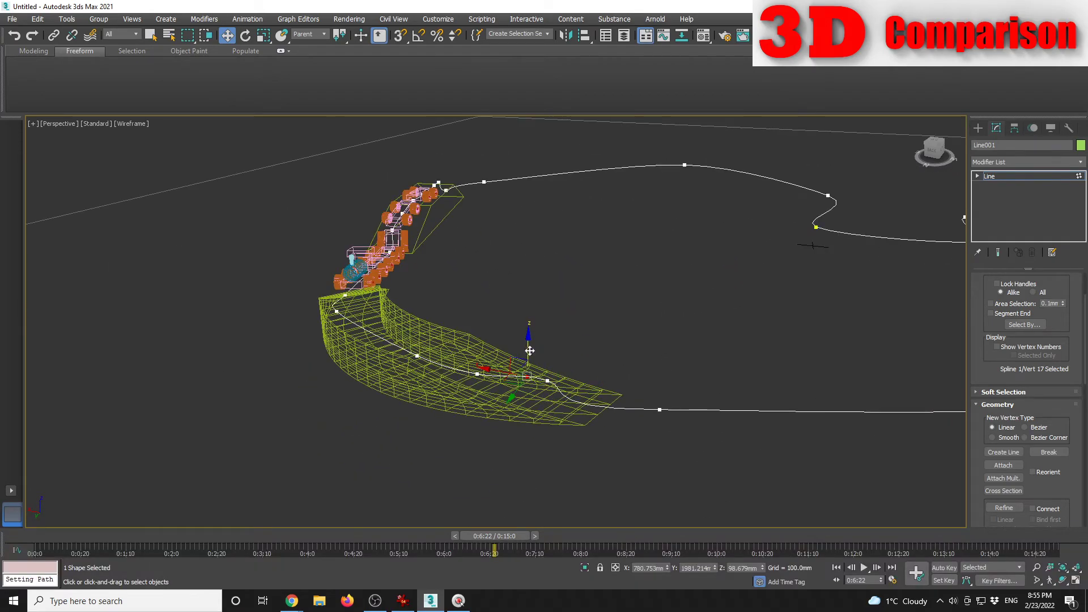
pyautogui.moveTo(529, 355); pyautogui.dragTo(548, 381)
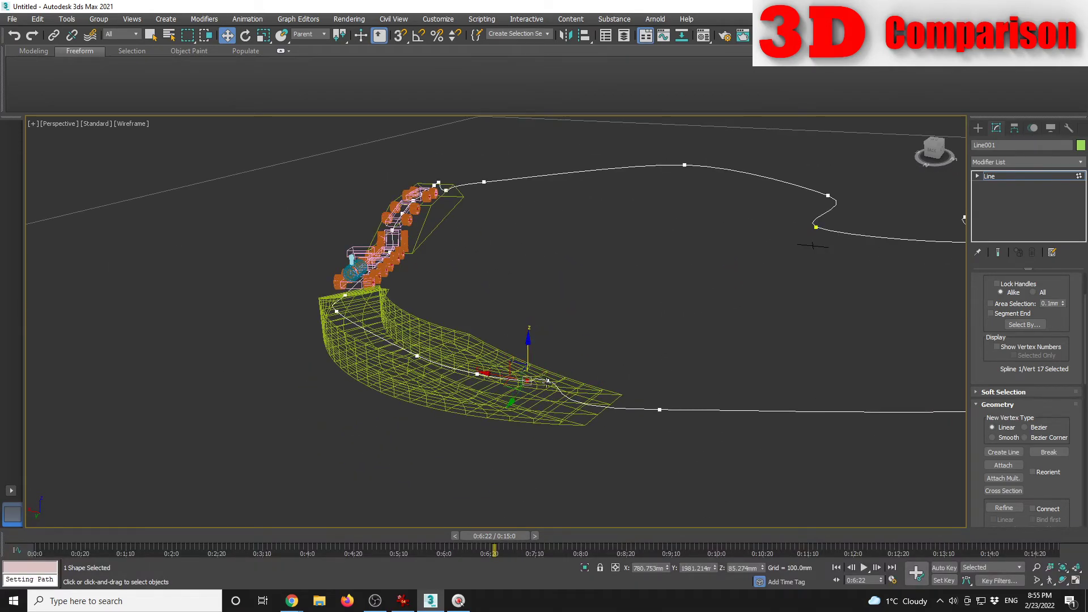
# Step: From above, move the exit-ramp vertex and the vertex beyond the bridge outward to line the path up with the bridge's end
pyautogui.click(933, 145)
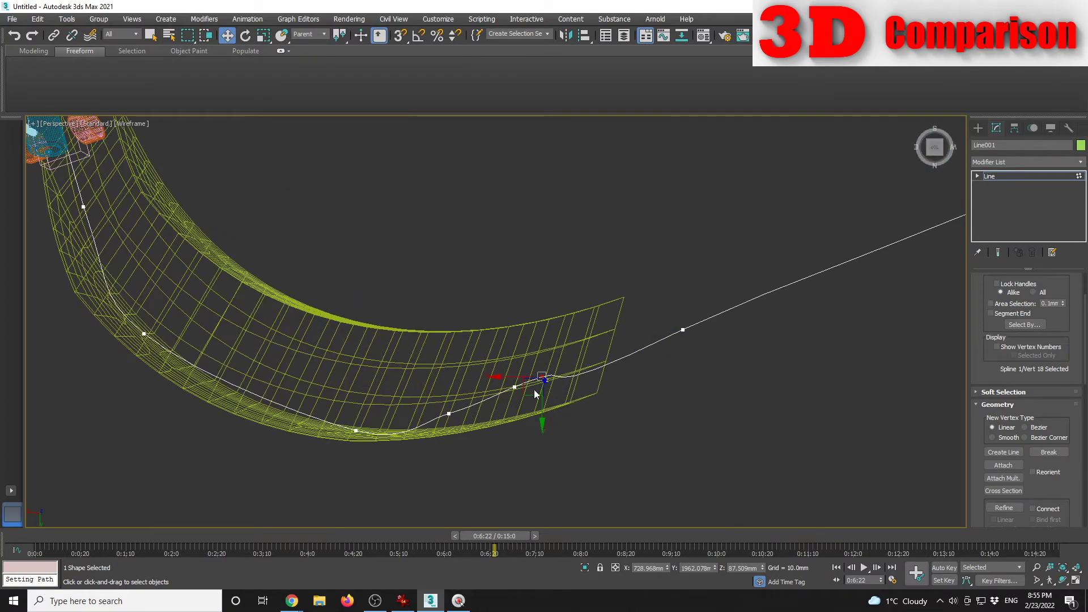
pyautogui.moveTo(530, 395); pyautogui.dragTo(574, 378)
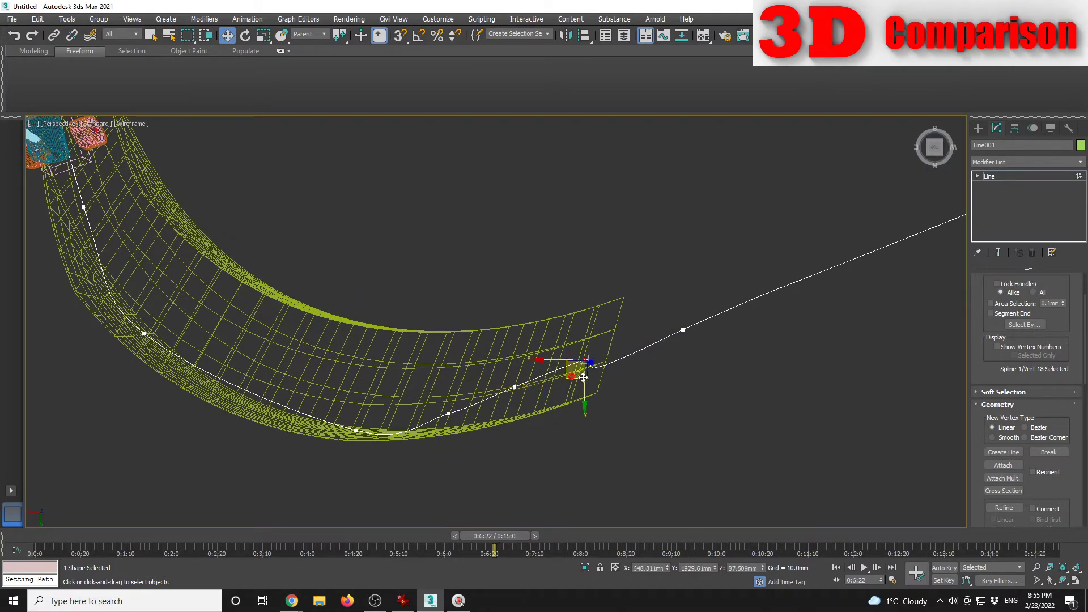
pyautogui.click(683, 331)
pyautogui.moveTo(669, 347); pyautogui.dragTo(727, 309)
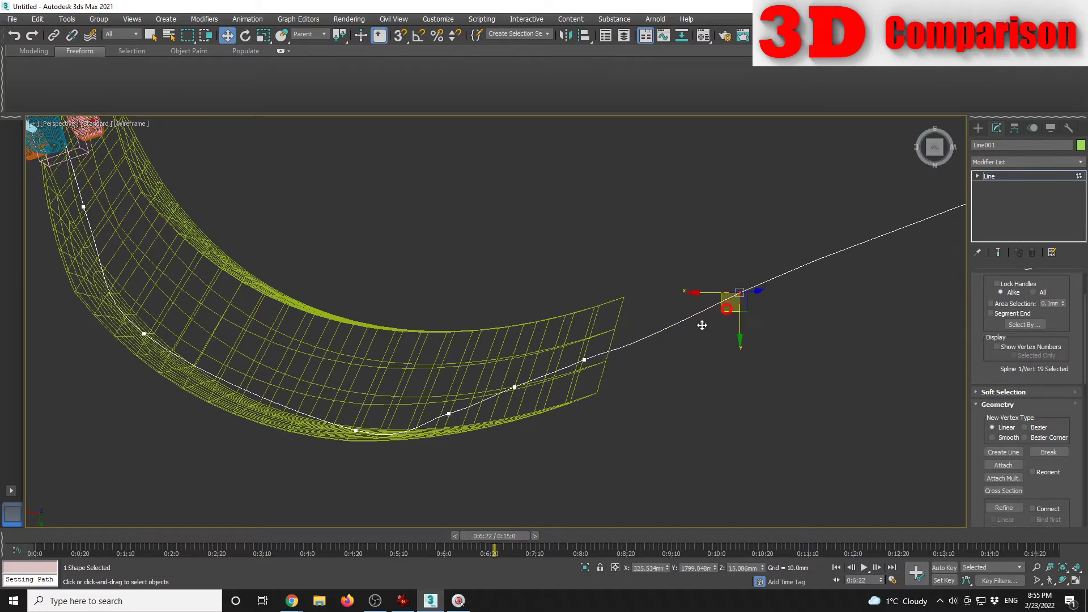
# Step: Move the two path vertices along the bridge's outer edge inward to the centre of its curved deck
pyautogui.click(448, 414)
pyautogui.moveTo(434, 431); pyautogui.dragTo(335, 405)
pyautogui.click(357, 431)
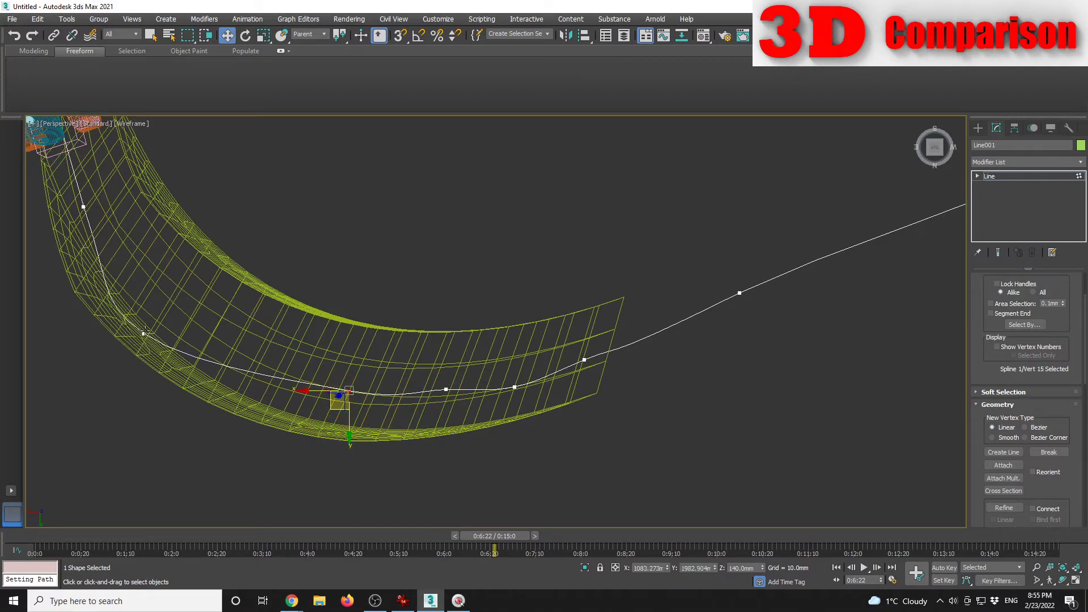
# Step: Move the path vertex in the bend to the deck's centre and nudge the neighbouring vertex slightly toward the inner edge
pyautogui.click(144, 335)
pyautogui.moveTo(131, 349); pyautogui.dragTo(161, 320)
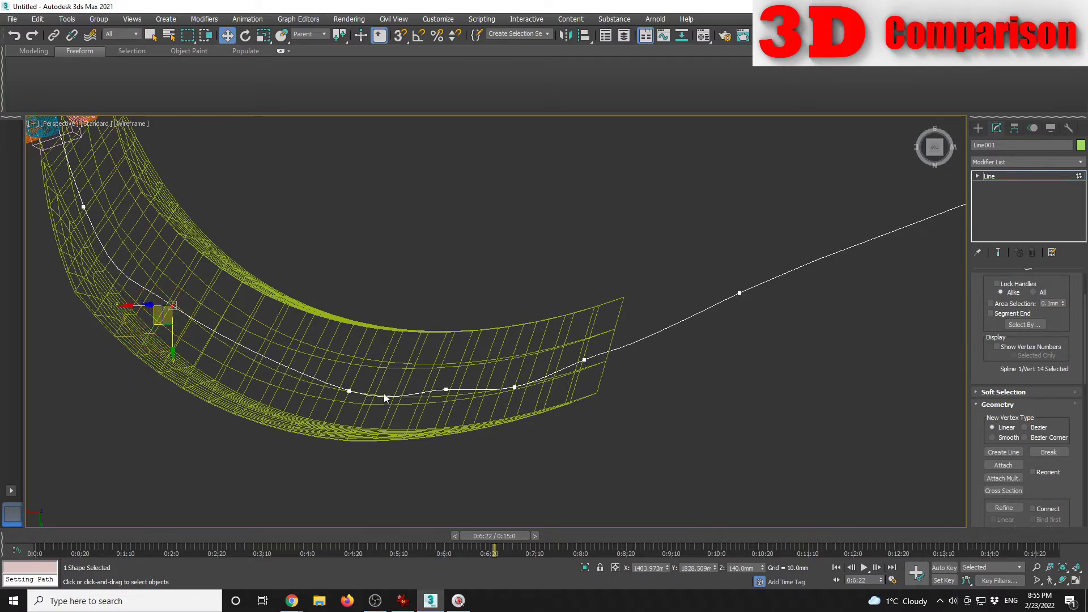
pyautogui.click(350, 391)
pyautogui.moveTo(338, 407); pyautogui.dragTo(336, 393)
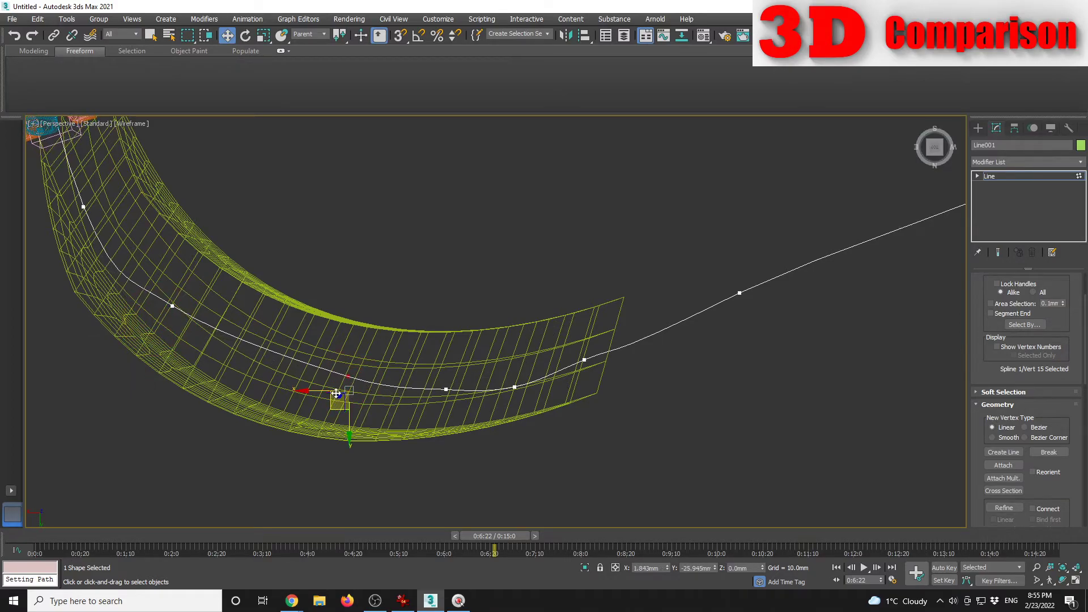
# Step: Shade the scene and scrub the animation forward to frame 0:8:16 to check how the train crosses the bent bridge
pyautogui.scroll(-3, 336, 394)
pyautogui.press('F3')
pyautogui.moveTo(579, 355)
pyautogui.keyDown('alt'); pyautogui.mouseDown(button='middle')
pyautogui.moveTo(566, 324)
pyautogui.moveTo(389, 256)
pyautogui.moveTo(559, 384)
pyautogui.moveTo(539, 337)
pyautogui.moveTo(550, 340)
pyautogui.moveTo(513, 354)
pyautogui.mouseUp(button='middle'); pyautogui.keyUp('alt')
pyautogui.moveTo(509, 535); pyautogui.dragTo(528, 523)
pyautogui.press('w')
pyautogui.scroll(3, 550, 229)
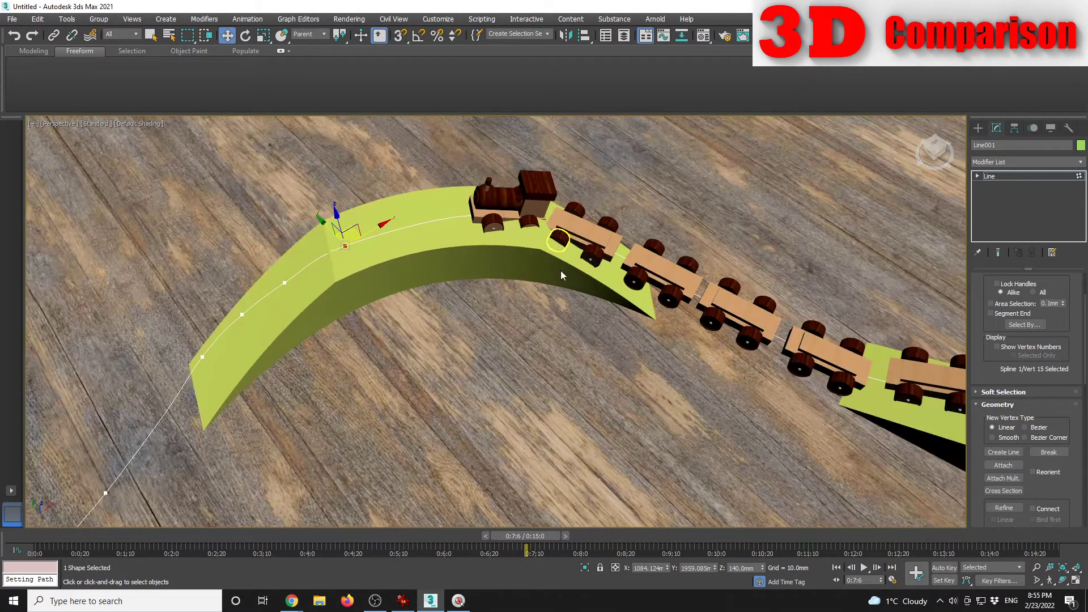
pyautogui.moveTo(752, 387); pyautogui.dragTo(548, 338, button='middle')
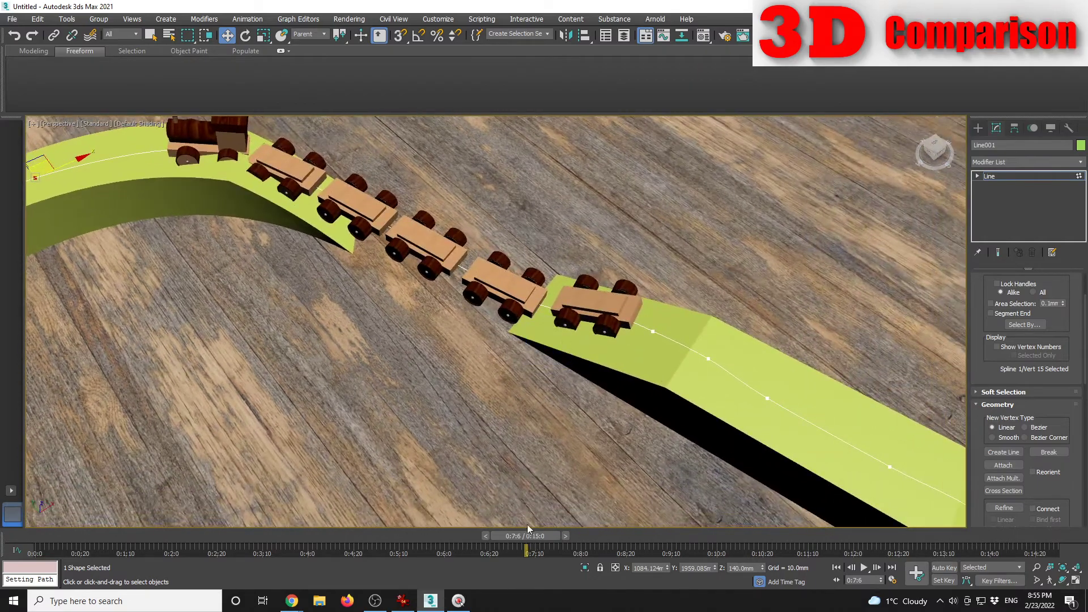
pyautogui.scroll(-8, 529, 521)
pyautogui.moveTo(529, 536); pyautogui.dragTo(615, 514)
pyautogui.keyDown('alt'); pyautogui.moveTo(601, 397); pyautogui.dragTo(511, 291, button='middle'); pyautogui.keyUp('alt')
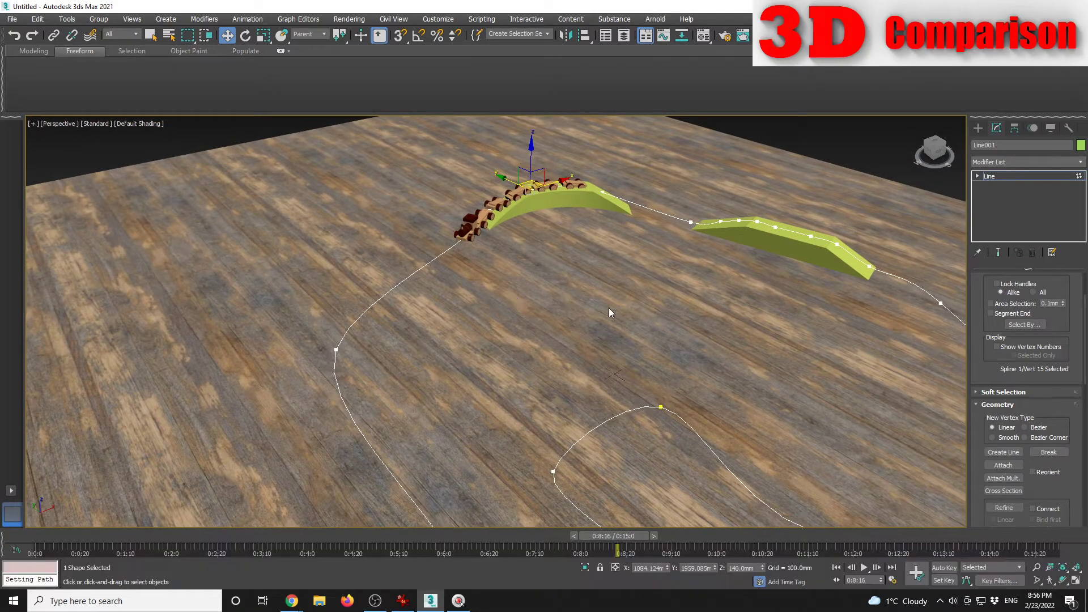
# Step: Create a tube on the floor near the path, with radii of about 142 and 182 mm and a height of about 793 mm
pyautogui.click(978, 130)
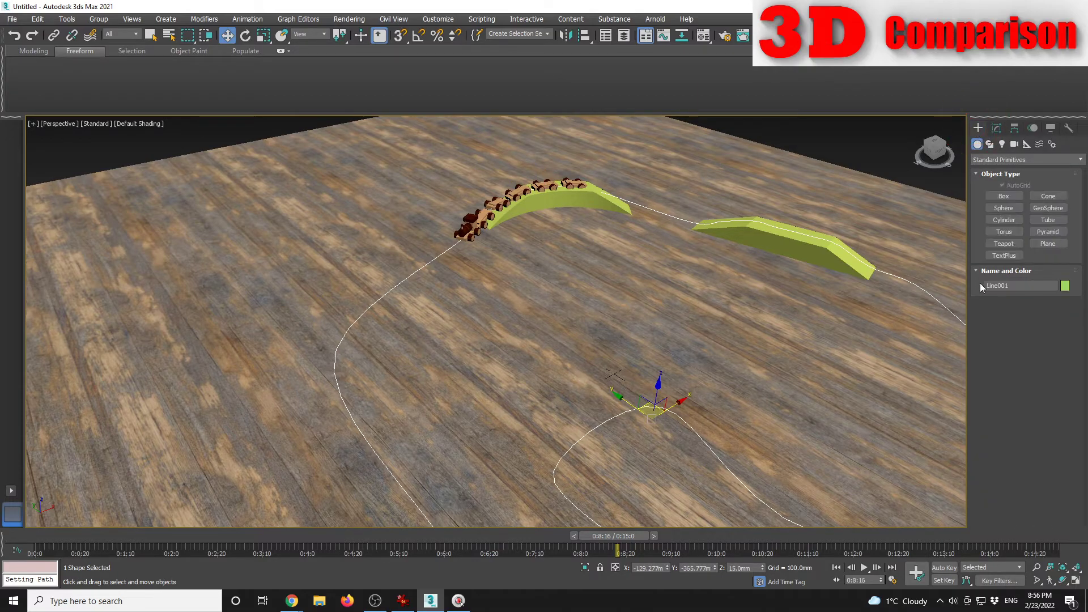
pyautogui.click(1043, 221)
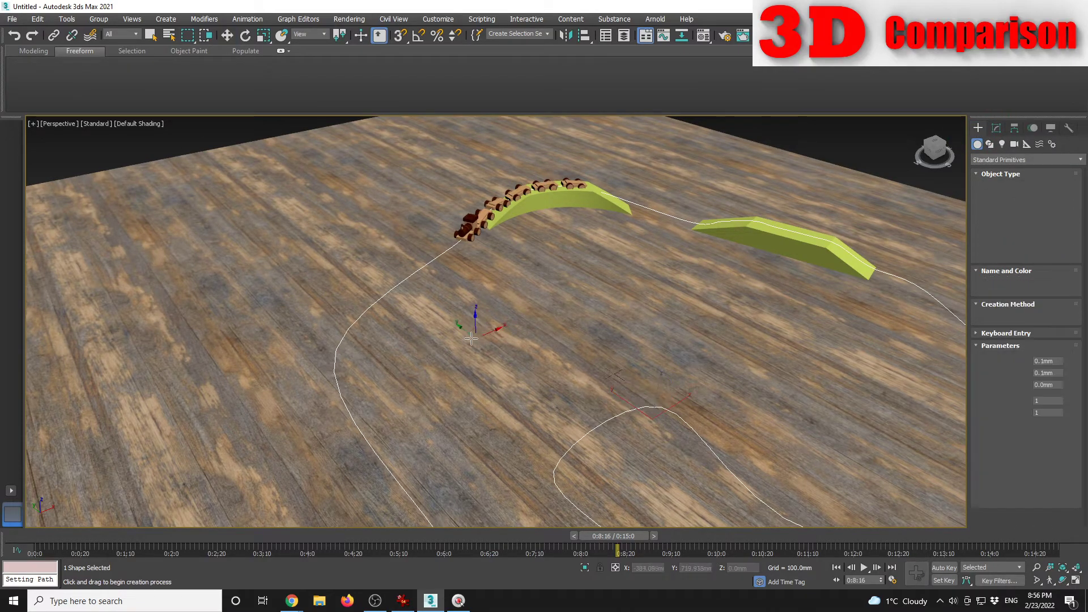
pyautogui.moveTo(458, 322); pyautogui.dragTo(455, 325)
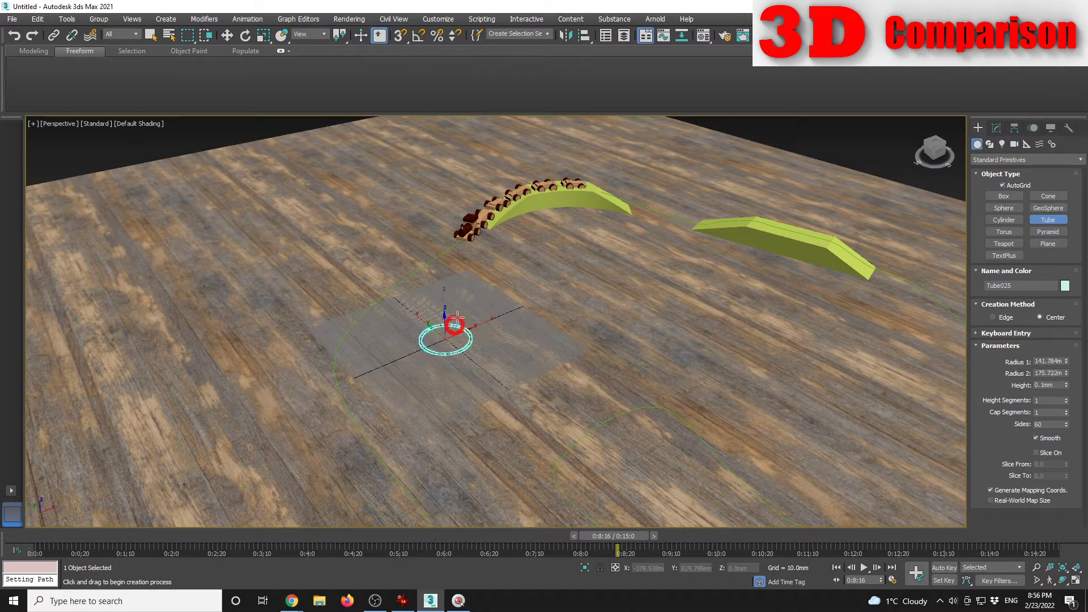
pyautogui.click(457, 322)
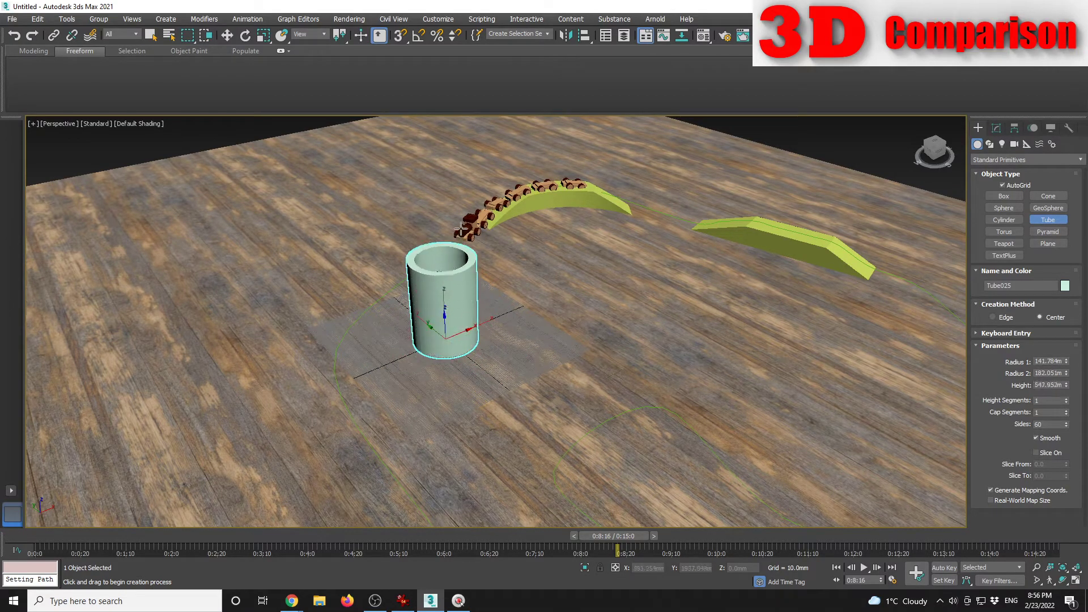
pyautogui.click(470, 193)
# Step: Rotate the tube by 90 degrees with angle snap on so that it lies flat on the floor
pyautogui.keyDown('alt'); pyautogui.moveTo(511, 368); pyautogui.dragTo(576, 332, button='middle'); pyautogui.keyUp('alt')
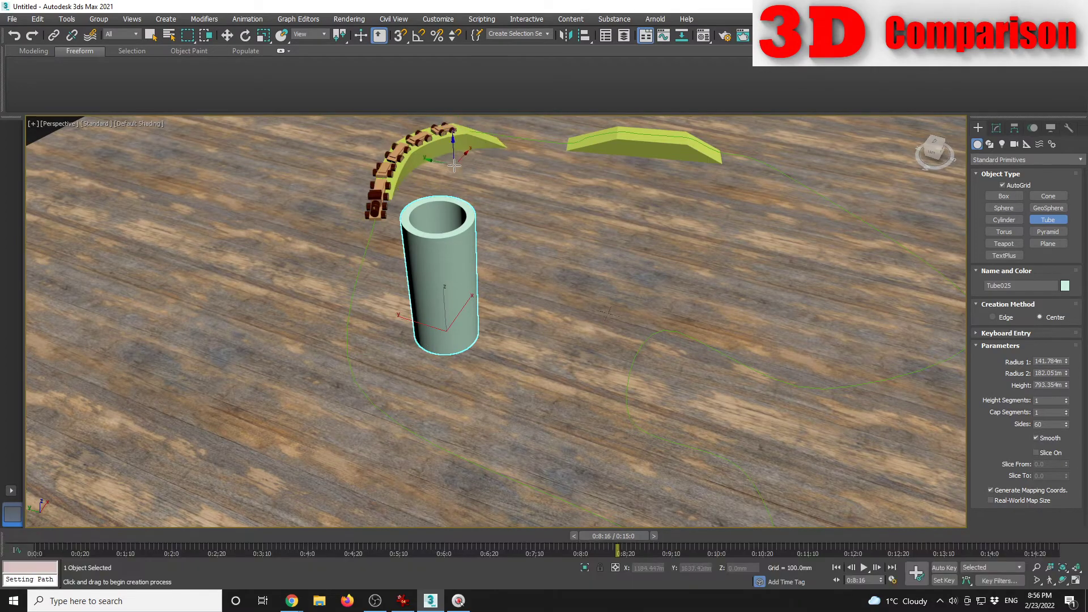
pyautogui.press('w')
pyautogui.press('e')
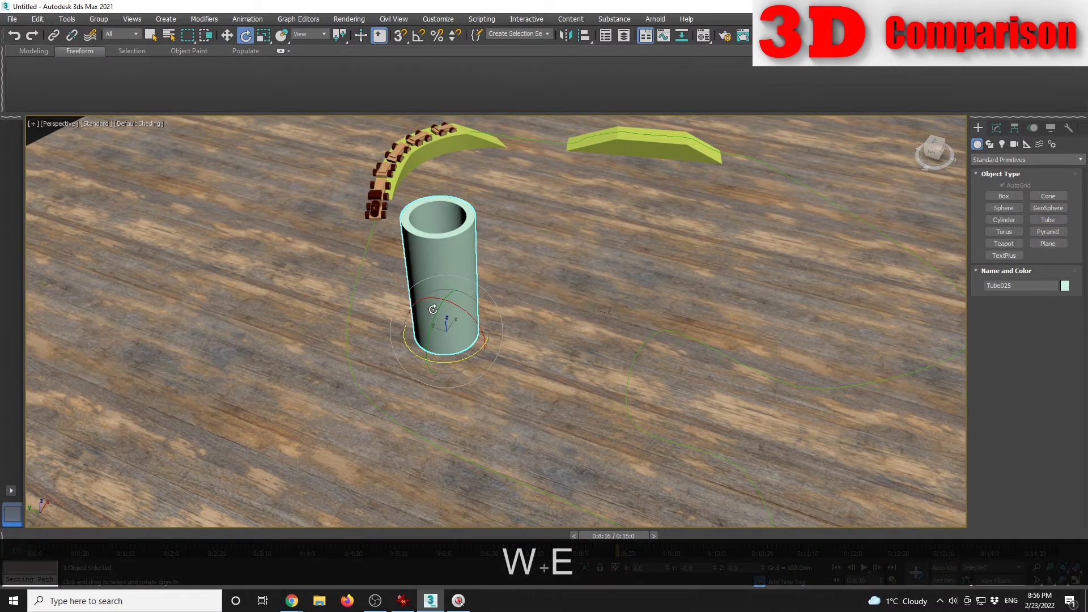
pyautogui.press('a')
pyautogui.moveTo(437, 311); pyautogui.dragTo(410, 357)
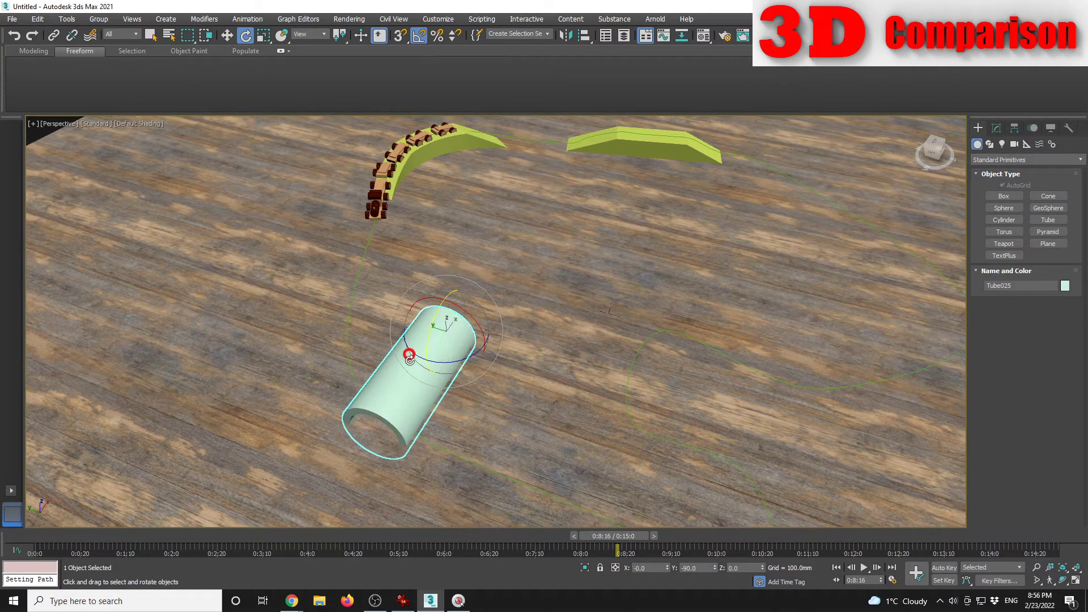
# Step: Turn the lying tube about the vertical axis and move it over the path beyond the bent bridge as a tunnel
pyautogui.keyDown('alt'); pyautogui.moveTo(410, 356); pyautogui.dragTo(509, 393, button='middle'); pyautogui.keyUp('alt')
pyautogui.hotkey('alt', 'w')
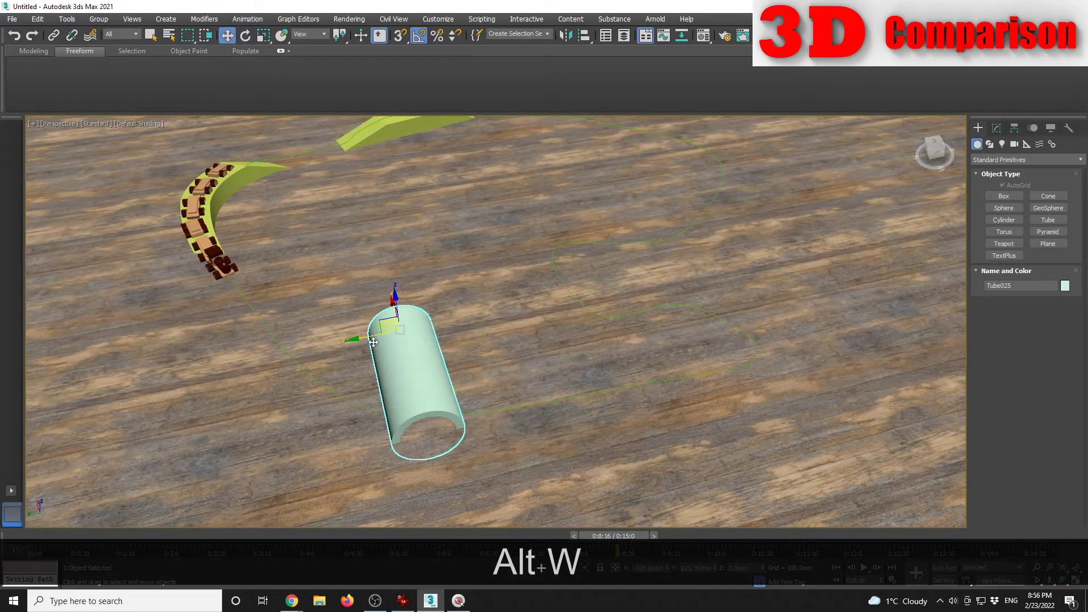
pyautogui.press('e')
pyautogui.moveTo(397, 361); pyautogui.dragTo(437, 360)
pyautogui.keyDown('alt'); pyautogui.moveTo(437, 363); pyautogui.dragTo(476, 369, button='middle'); pyautogui.keyUp('alt')
pyautogui.hotkey('alt', 'w')
pyautogui.moveTo(382, 359); pyautogui.dragTo(540, 358)
pyautogui.keyDown('alt'); pyautogui.moveTo(540, 358); pyautogui.dragTo(612, 329, button='middle'); pyautogui.keyUp('alt')
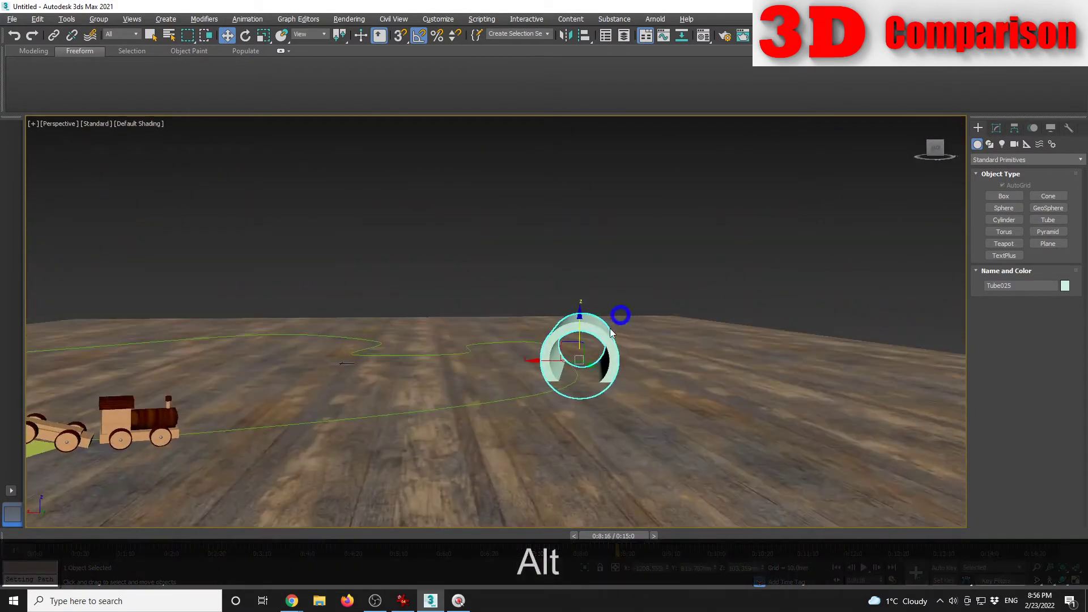
pyautogui.hotkey('alt', 'e')
pyautogui.moveTo(602, 366); pyautogui.dragTo(575, 369)
pyautogui.keyDown('alt'); pyautogui.moveTo(575, 369); pyautogui.dragTo(704, 377, button='middle'); pyautogui.keyUp('alt')
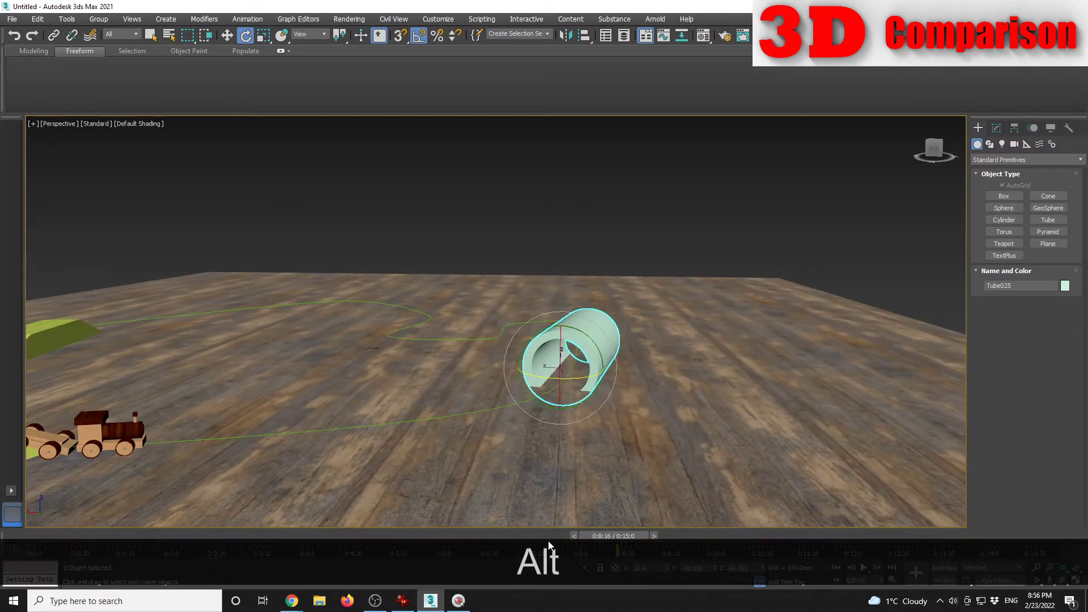
# Step: Scrub the train through the tunnel, rotate the tube slightly to align it with the path, and deselect it
pyautogui.moveTo(611, 535); pyautogui.dragTo(766, 525)
pyautogui.keyDown('alt'); pyautogui.moveTo(637, 372); pyautogui.dragTo(645, 367, button='middle'); pyautogui.keyUp('alt')
pyautogui.scroll(5, 645, 371)
pyautogui.moveTo(762, 535); pyautogui.dragTo(845, 529)
pyautogui.keyDown('alt'); pyautogui.moveTo(611, 377); pyautogui.dragTo(619, 379, button='middle'); pyautogui.keyUp('alt')
pyautogui.press('e')
pyautogui.moveTo(497, 409); pyautogui.dragTo(490, 406)
pyautogui.moveTo(850, 546); pyautogui.dragTo(770, 485)
pyautogui.click(588, 213)
# Step: Return the animation to its first frame and create a teapot of about 109.5 mm radius on the second-to-last wagon
pyautogui.scroll(-5, 585, 318)
pyautogui.press('z')
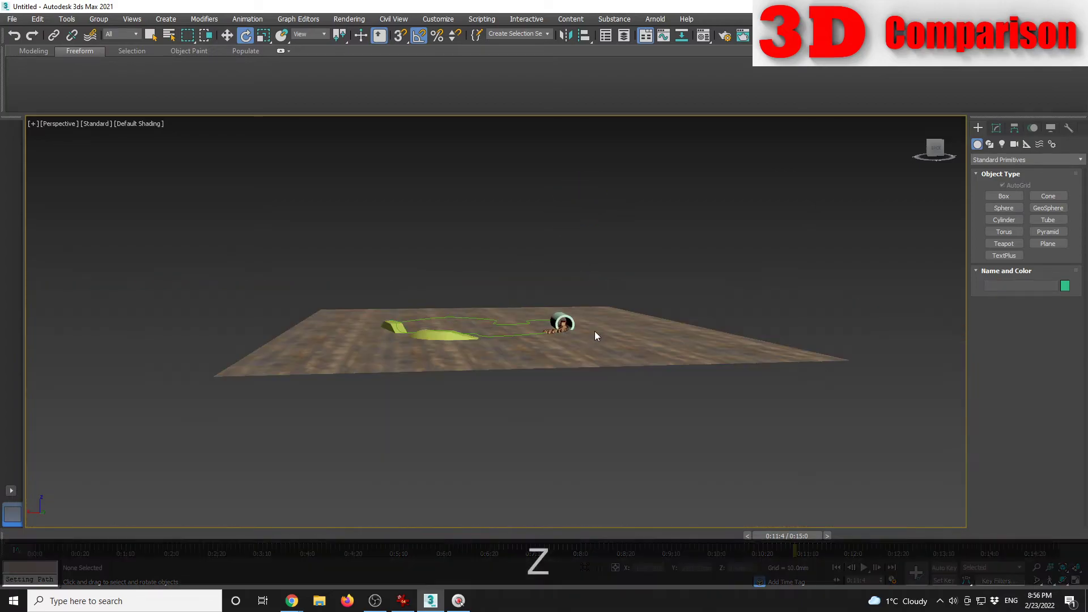
pyautogui.keyDown('alt'); pyautogui.moveTo(552, 339); pyautogui.dragTo(510, 397, button='middle'); pyautogui.keyUp('alt')
pyautogui.scroll(4, 511, 397)
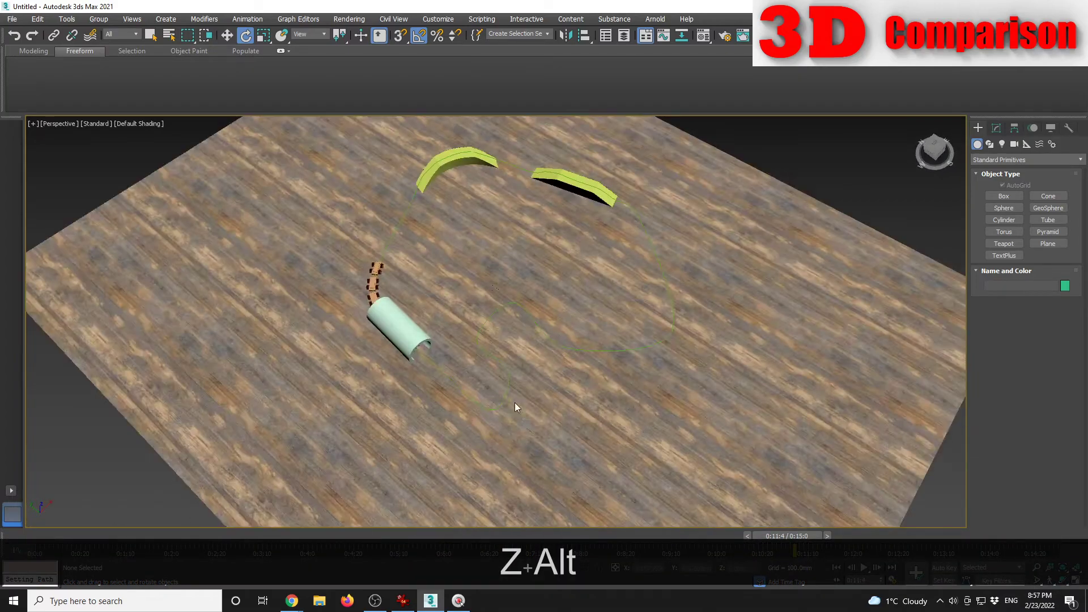
pyautogui.moveTo(799, 539); pyautogui.dragTo(6, 479)
pyautogui.keyDown('alt'); pyautogui.moveTo(472, 331); pyautogui.dragTo(530, 299, button='middle'); pyautogui.keyUp('alt')
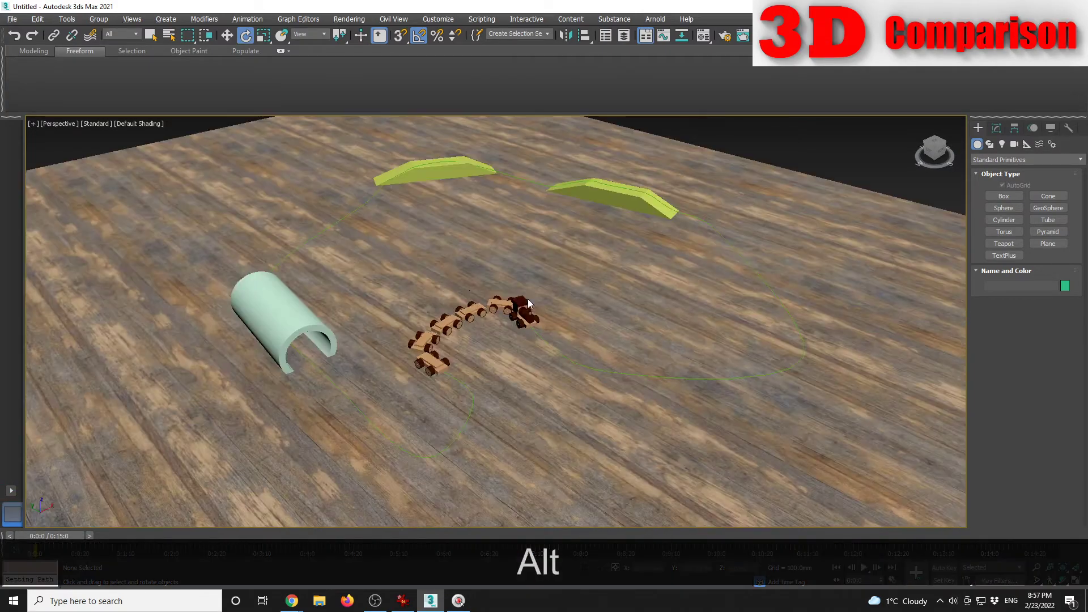
pyautogui.scroll(5, 530, 299)
pyautogui.moveTo(509, 369); pyautogui.dragTo(664, 334, button='middle')
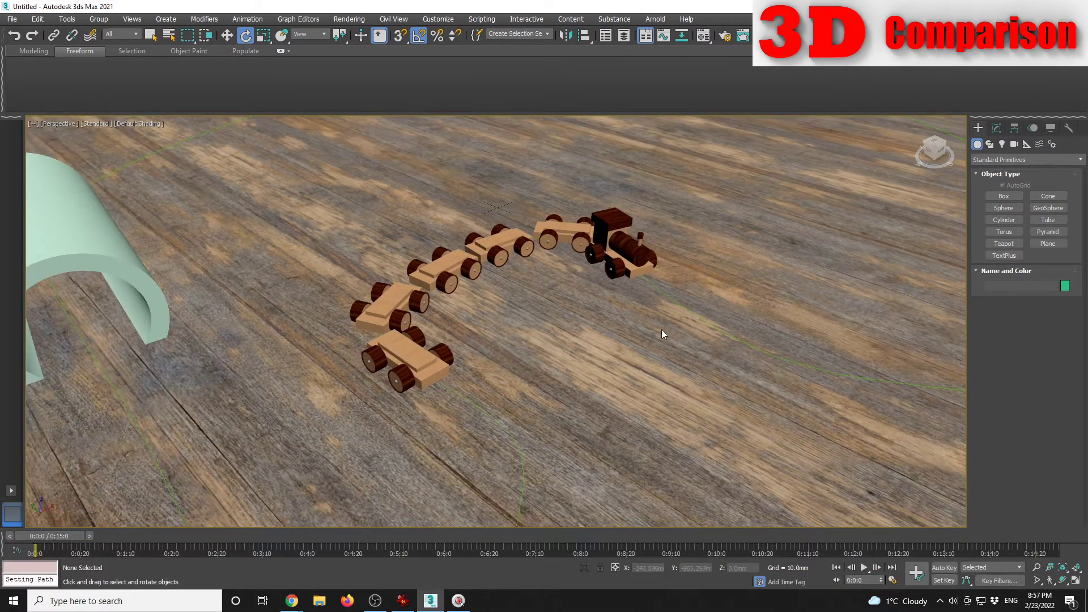
pyautogui.click(1004, 244)
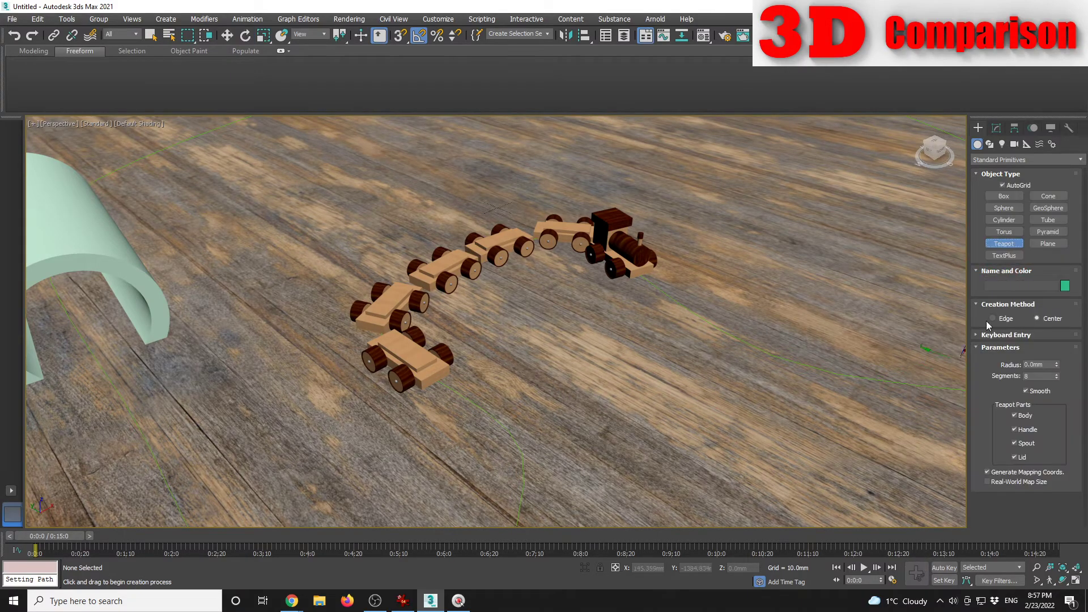
pyautogui.moveTo(392, 299); pyautogui.dragTo(404, 278)
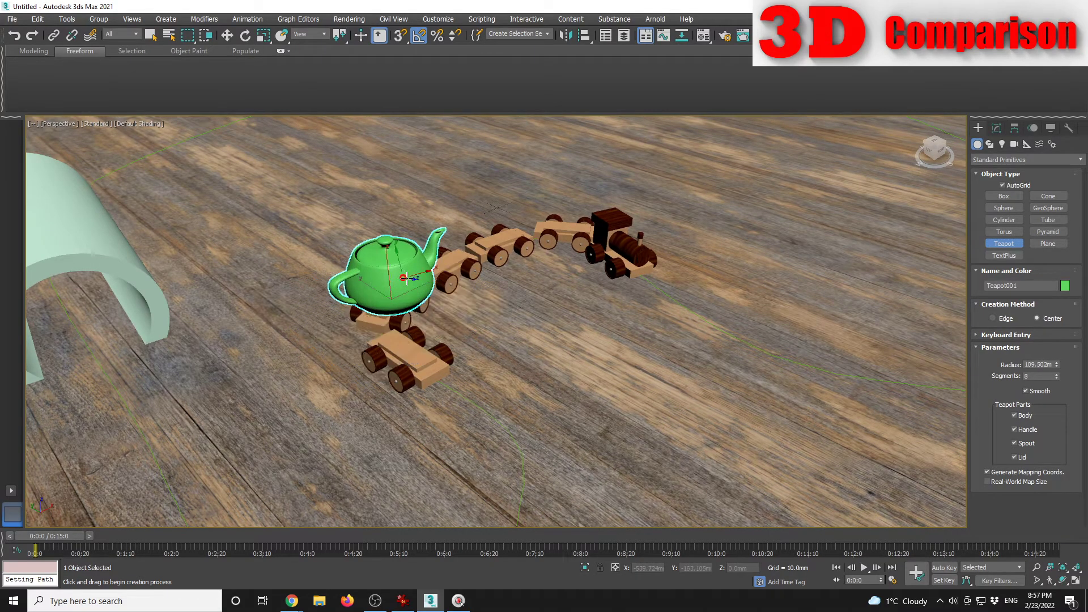
# Step: Try raising the teapot slightly above the wagon and undo the move
pyautogui.keyDown('alt'); pyautogui.moveTo(513, 293); pyautogui.dragTo(443, 423, button='middle'); pyautogui.keyUp('alt')
pyautogui.press('e')
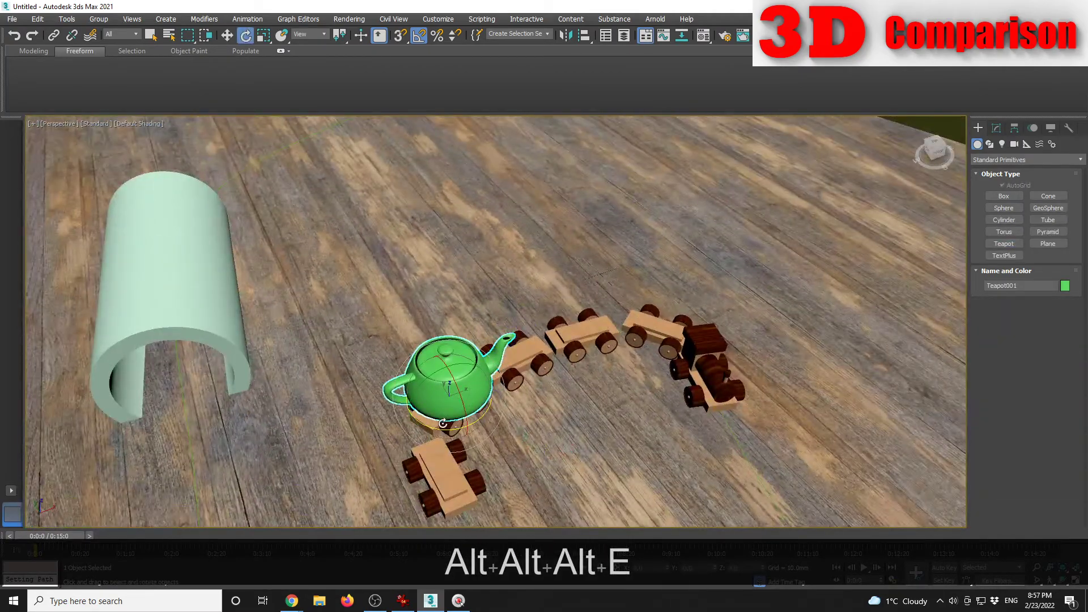
pyautogui.keyDown('alt'); pyautogui.moveTo(448, 417); pyautogui.dragTo(482, 389, button='middle'); pyautogui.keyUp('alt')
pyautogui.press('w')
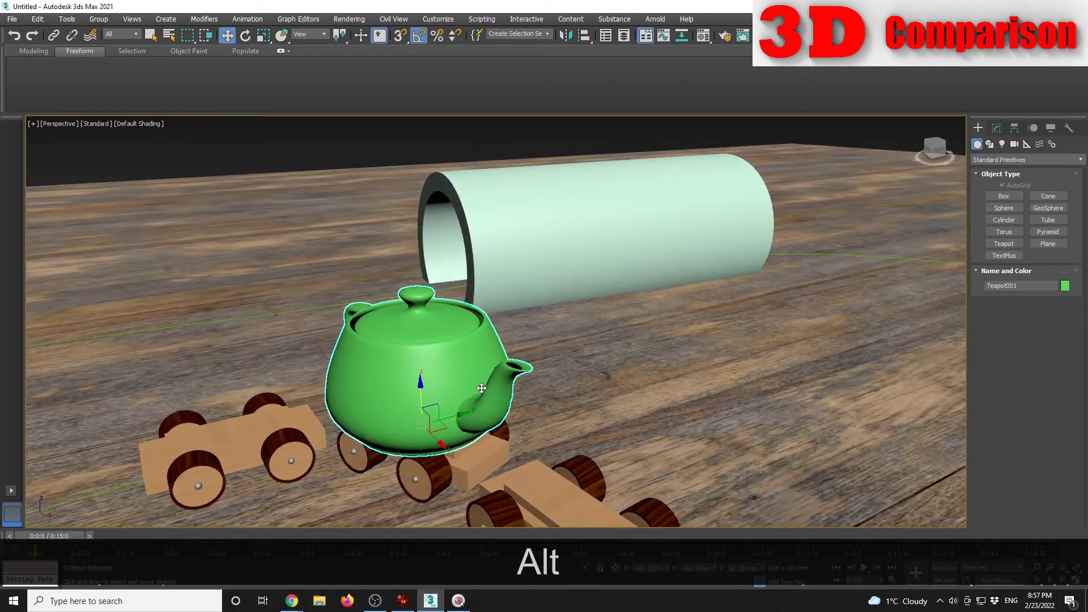
pyautogui.moveTo(420, 391); pyautogui.dragTo(442, 374)
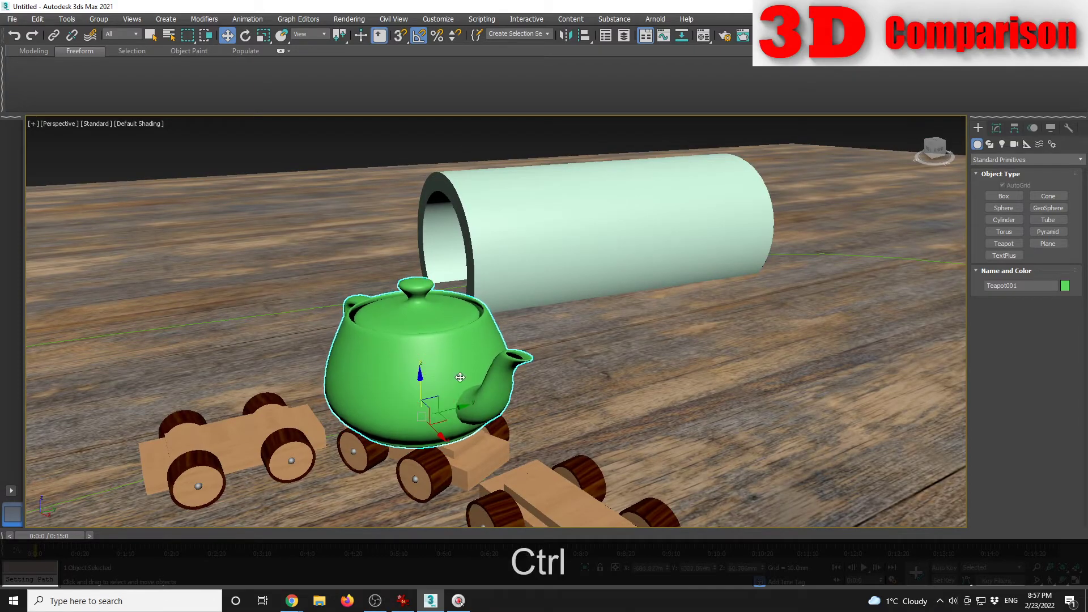
pyautogui.hotkey('ctrl', 'z')
# Step: Link the teapot as a child to the body of the wagon beneath it
pyautogui.click(53, 36)
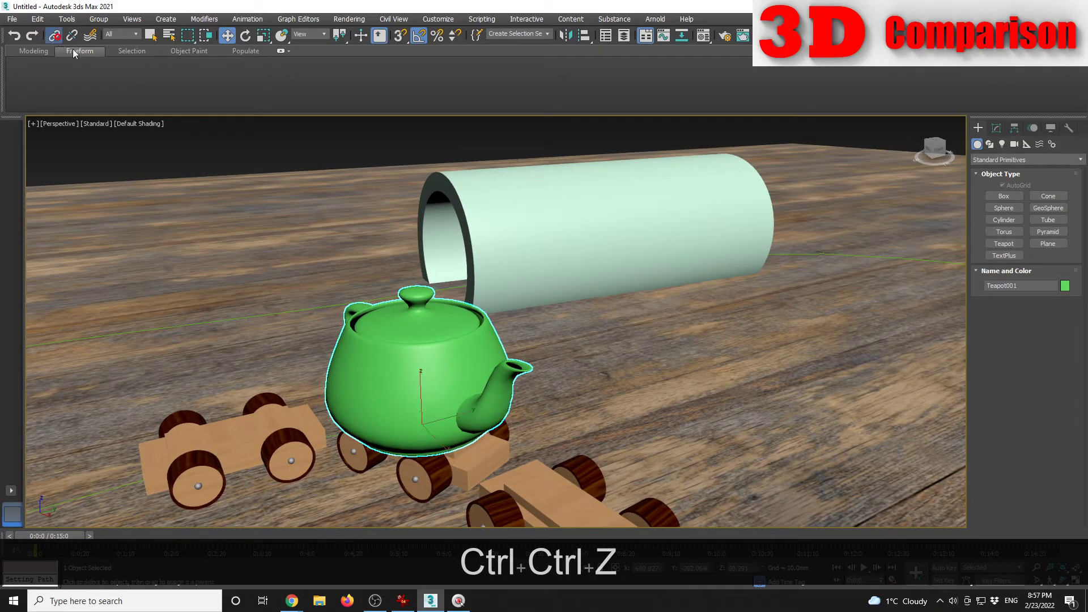
pyautogui.moveTo(437, 364); pyautogui.dragTo(454, 463)
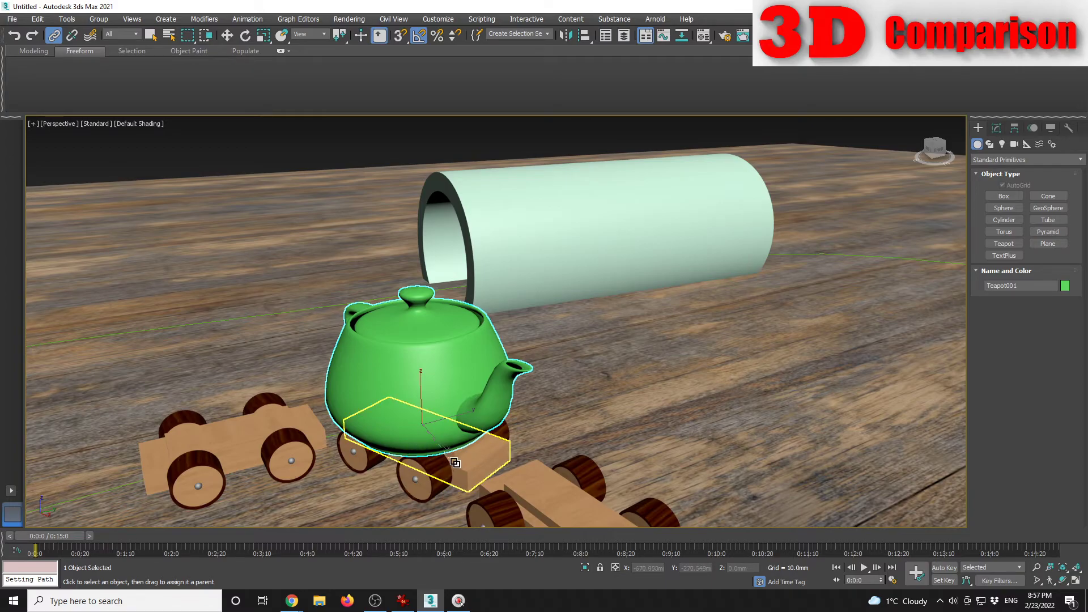
pyautogui.moveTo(465, 463); pyautogui.dragTo(438, 470)
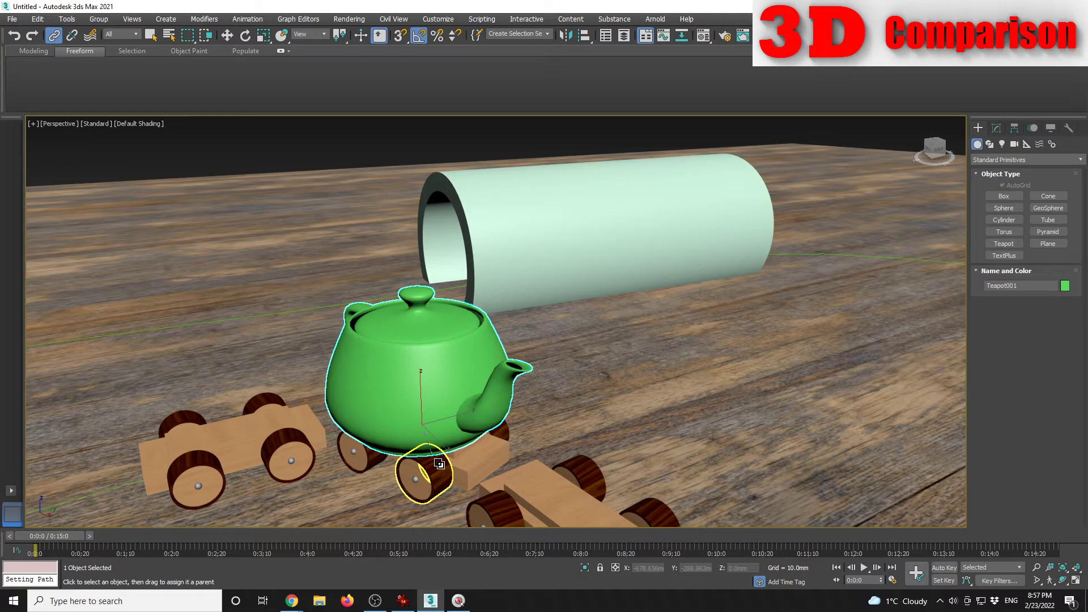
pyautogui.moveTo(439, 464); pyautogui.dragTo(488, 461)
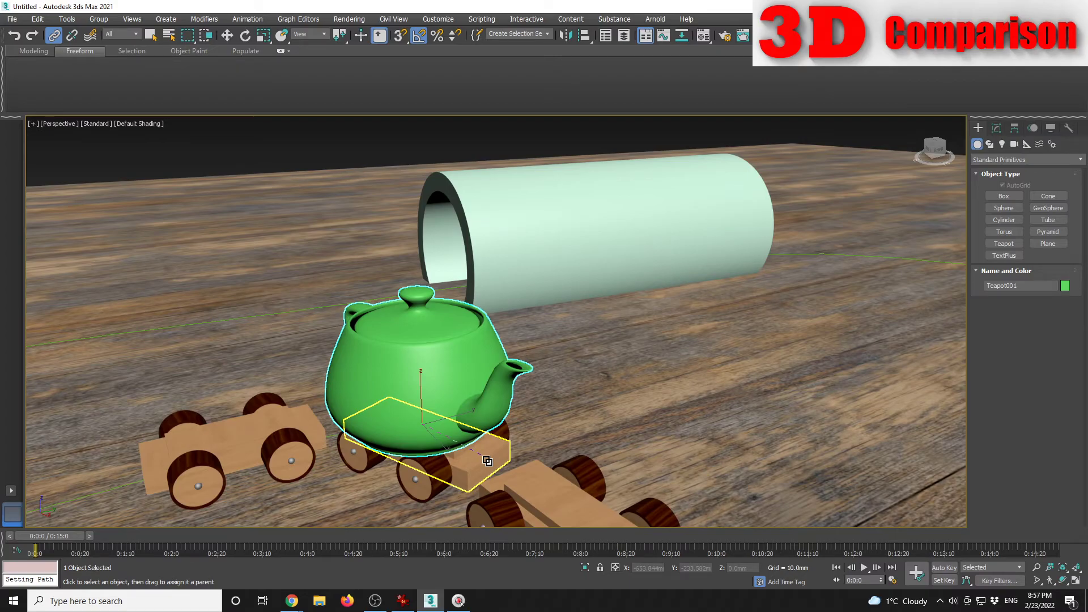
pyautogui.moveTo(487, 461); pyautogui.dragTo(487, 461)
# Step: Play the animation to check that the teapot travels with its wagon along the path, and stop playback
pyautogui.scroll(-5, 508, 418)
pyautogui.keyDown('alt'); pyautogui.moveTo(525, 426); pyautogui.dragTo(655, 390, button='middle'); pyautogui.keyUp('alt')
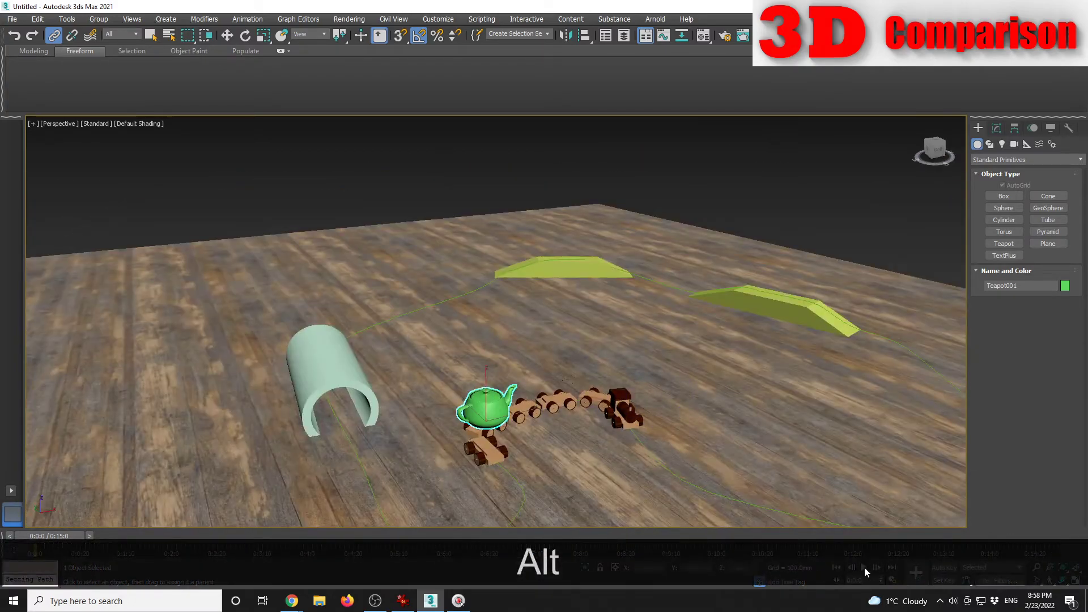
pyautogui.click(865, 567)
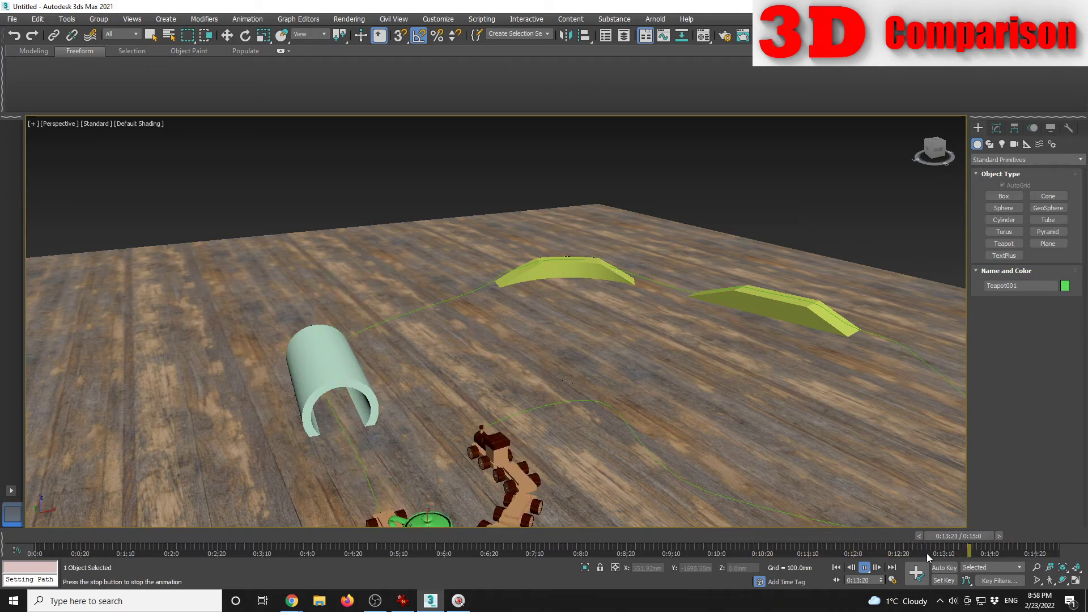
pyautogui.click(864, 567)
# Step: Scrub the animation from the bent bridge to frame 0:11:1 and compare the teapot's size with the tunnel opening
pyautogui.moveTo(1001, 534); pyautogui.dragTo(695, 498)
pyautogui.keyDown('alt'); pyautogui.moveTo(491, 346); pyautogui.dragTo(585, 407, button='middle'); pyautogui.keyUp('alt')
pyautogui.scroll(8, 459, 395)
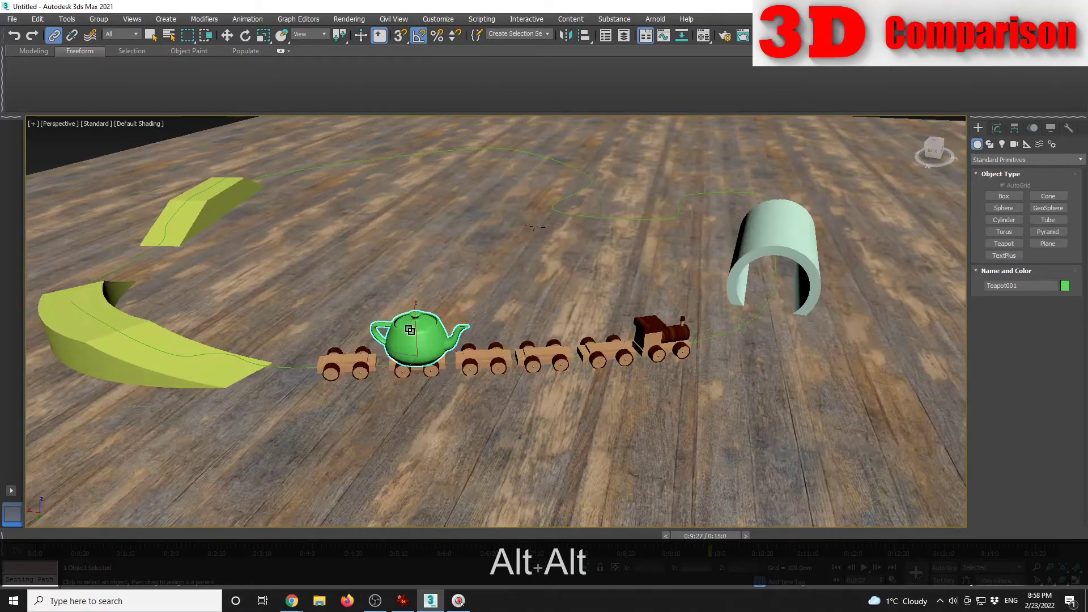
pyautogui.press('r')
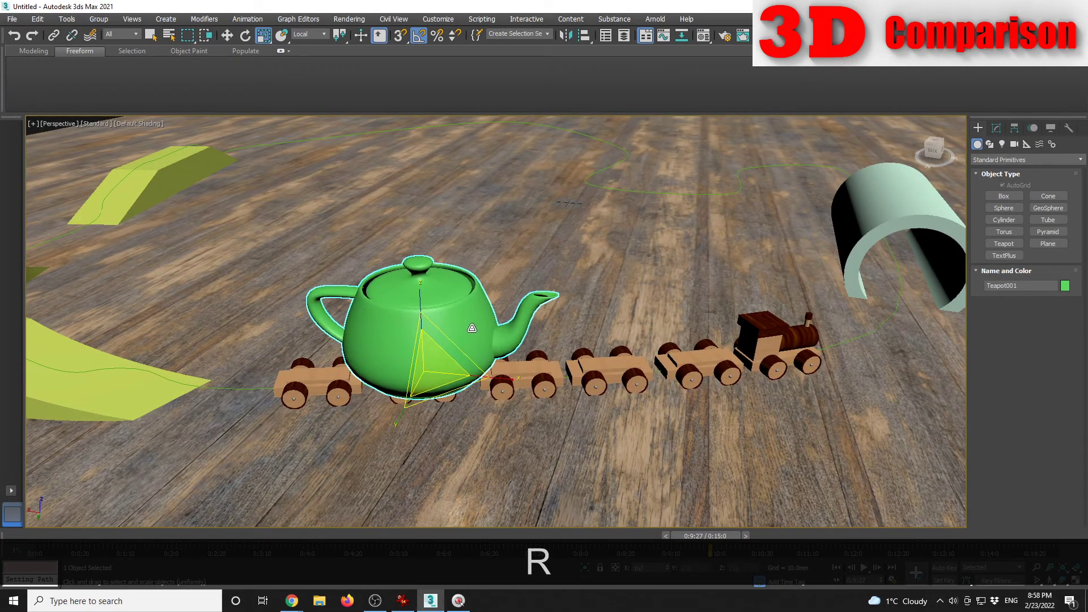
pyautogui.keyDown('alt'); pyautogui.moveTo(469, 323); pyautogui.dragTo(470, 488, button='middle'); pyautogui.keyUp('alt')
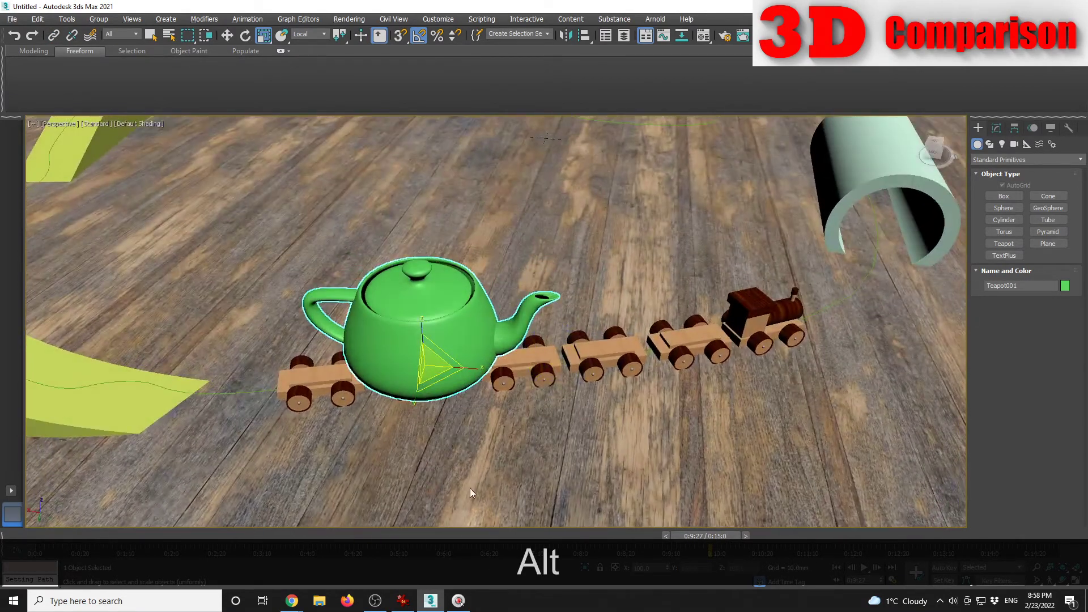
pyautogui.moveTo(711, 535); pyautogui.dragTo(830, 508)
pyautogui.keyDown('alt'); pyautogui.moveTo(801, 263); pyautogui.dragTo(559, 353, button='middle'); pyautogui.keyUp('alt')
pyautogui.moveTo(826, 536); pyautogui.dragTo(785, 529)
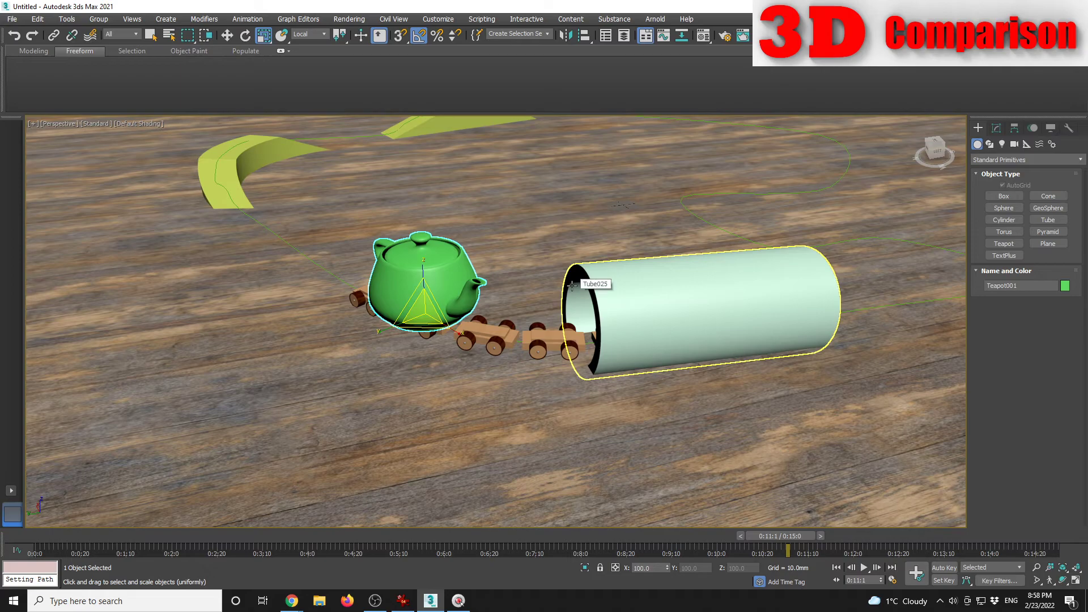
pyautogui.scroll(2, 440, 291)
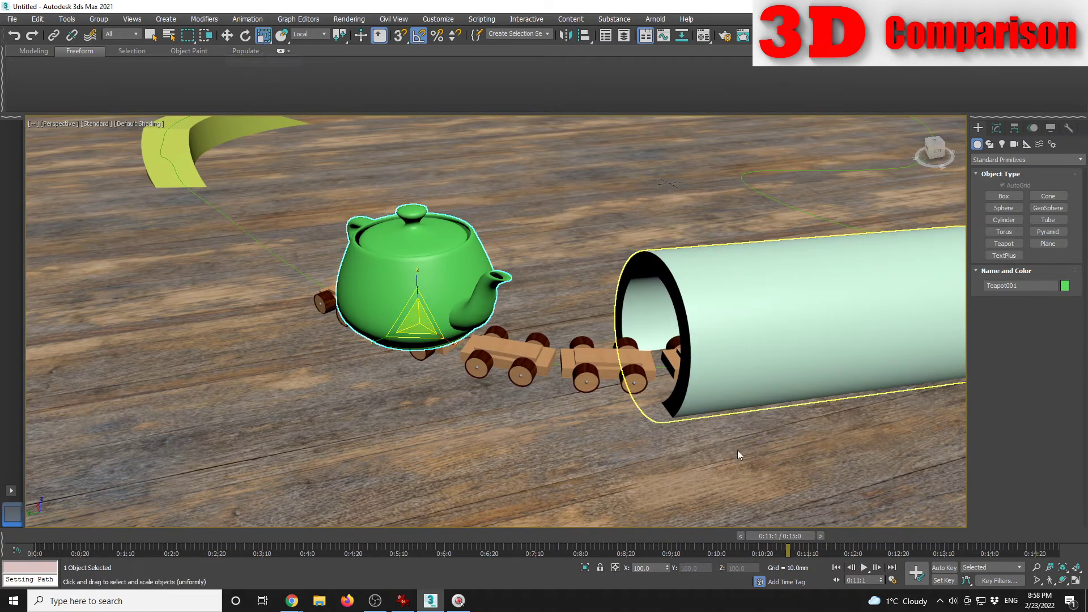
# Step: With Auto Key mode active, key the teapot's original size at frame 0:11:1 and scale it uniformly to about 35% at frame 0:11:6
pyautogui.click(946, 568)
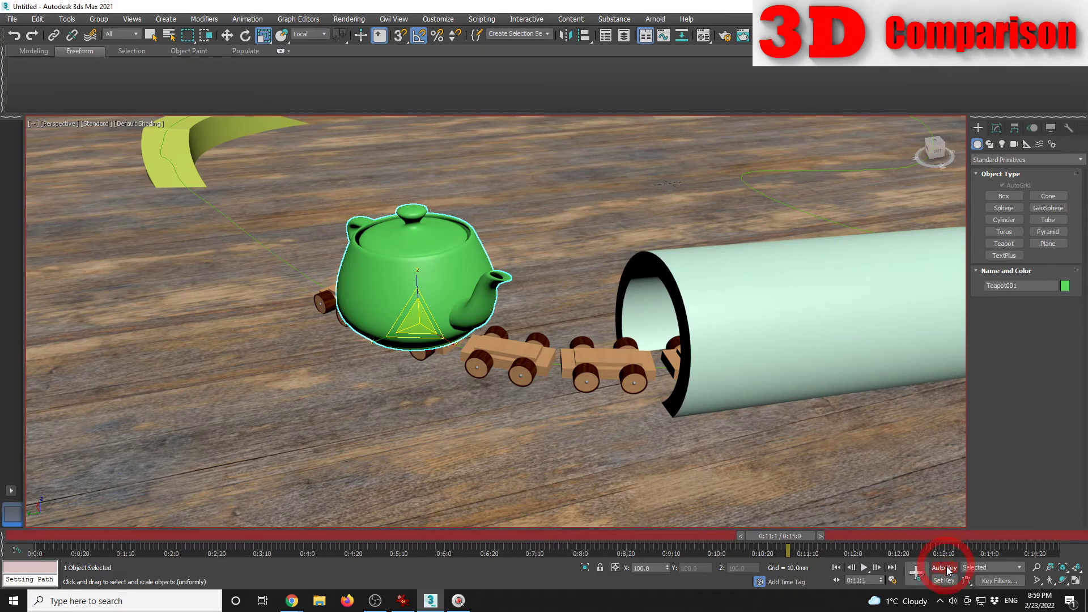
pyautogui.click(916, 571)
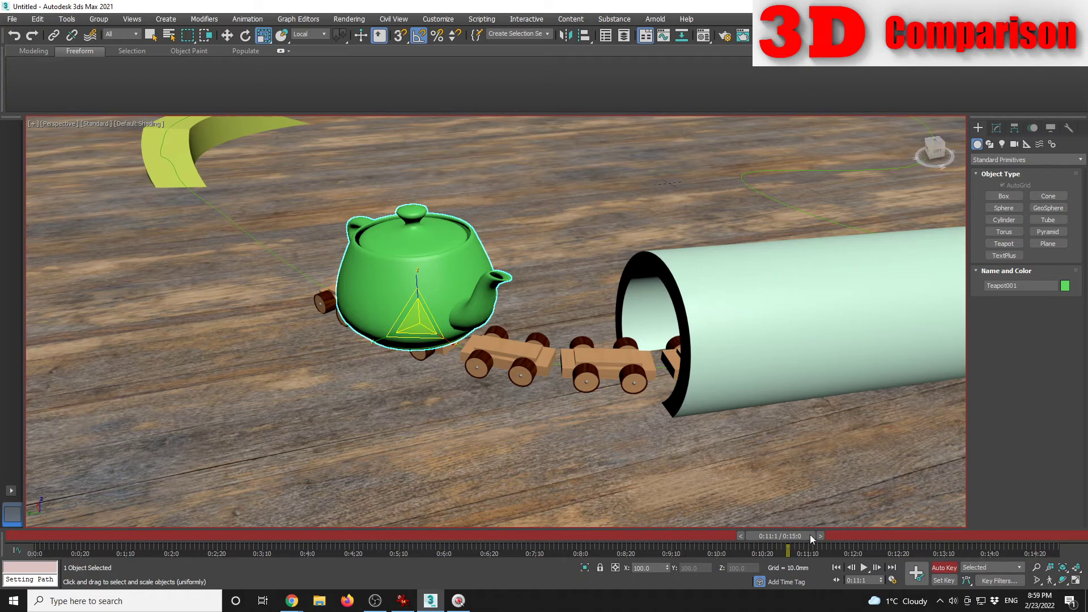
pyautogui.moveTo(820, 537); pyautogui.dragTo(831, 536)
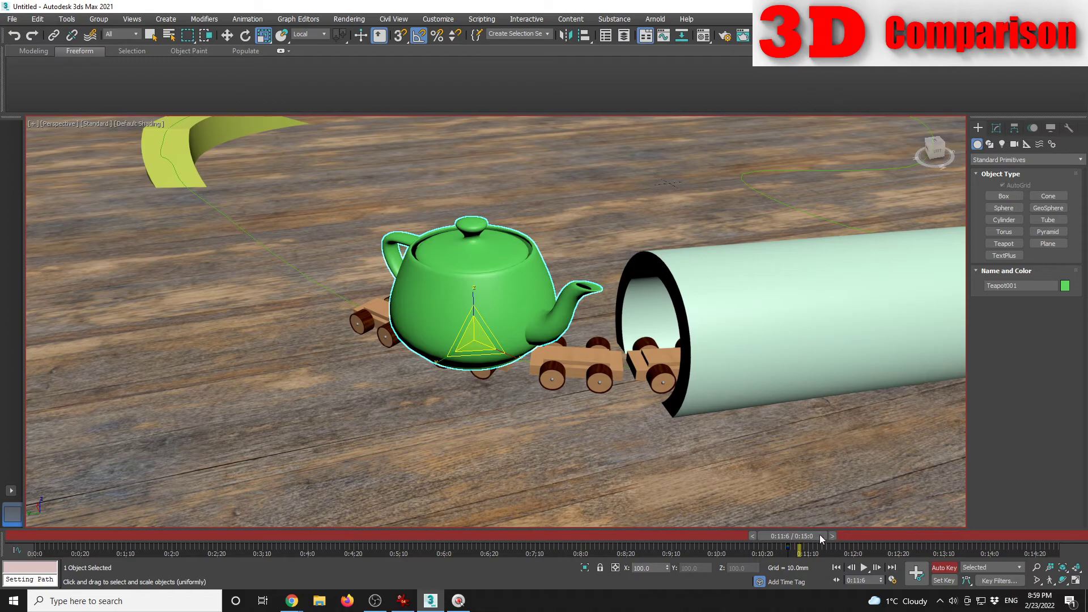
pyautogui.moveTo(472, 338); pyautogui.dragTo(400, 444)
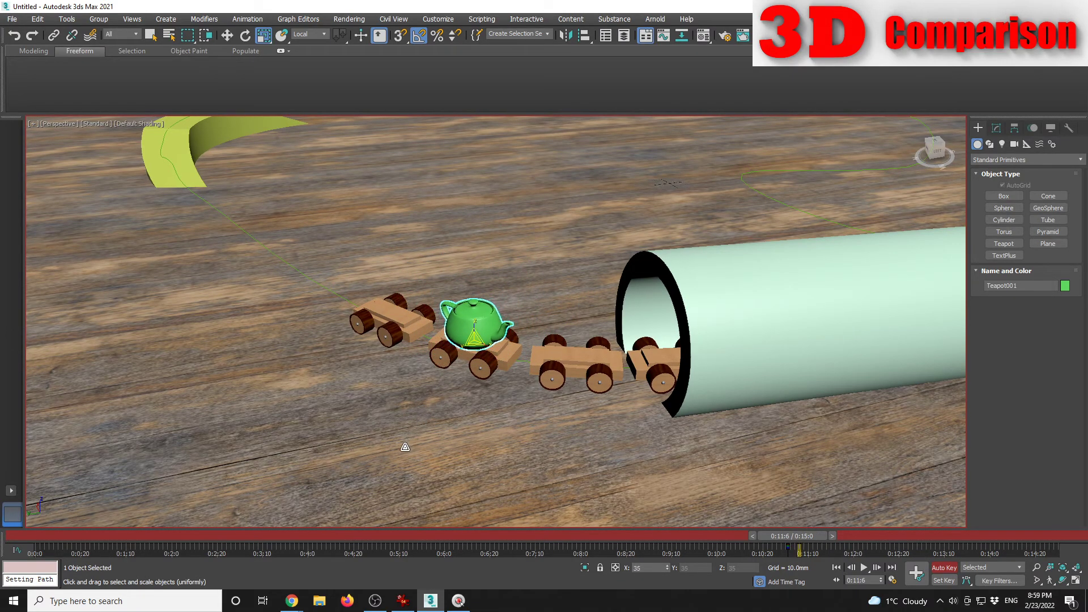
pyautogui.keyDown('alt'); pyautogui.moveTo(583, 400); pyautogui.dragTo(633, 400, button='middle'); pyautogui.keyUp('alt')
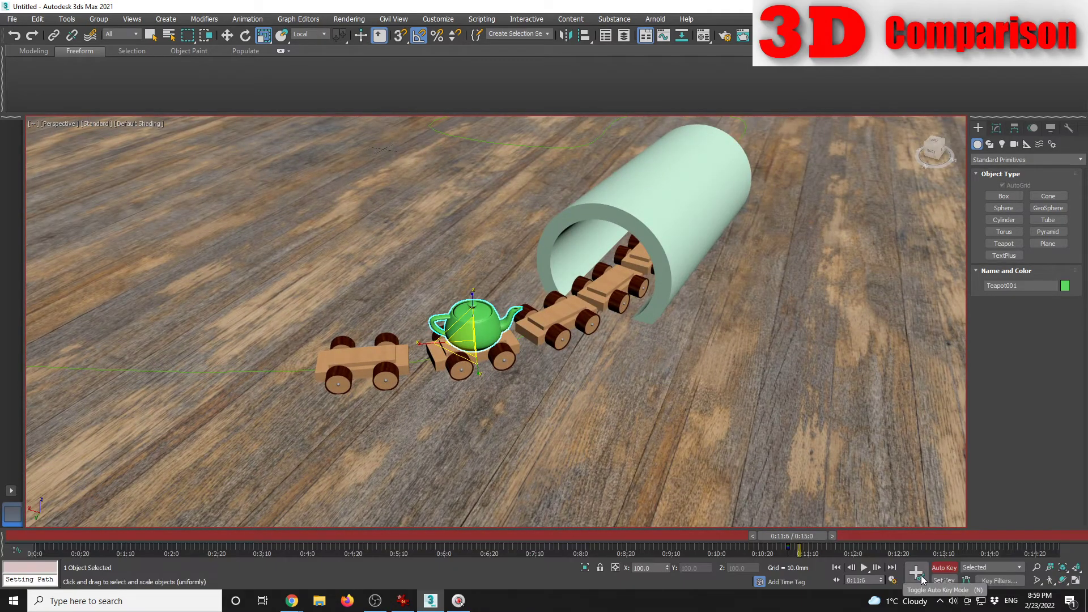
pyautogui.click(944, 568)
# Step: Key the teapot's reduced size at frame 0:12:20, past the tunnel exit, with Auto Key mode active, and advance to frame 0:12:23
pyautogui.moveTo(810, 537); pyautogui.dragTo(901, 503)
pyautogui.keyDown('alt'); pyautogui.moveTo(901, 503); pyautogui.dragTo(497, 354, button='middle'); pyautogui.keyUp('alt')
pyautogui.scroll(6, 497, 354)
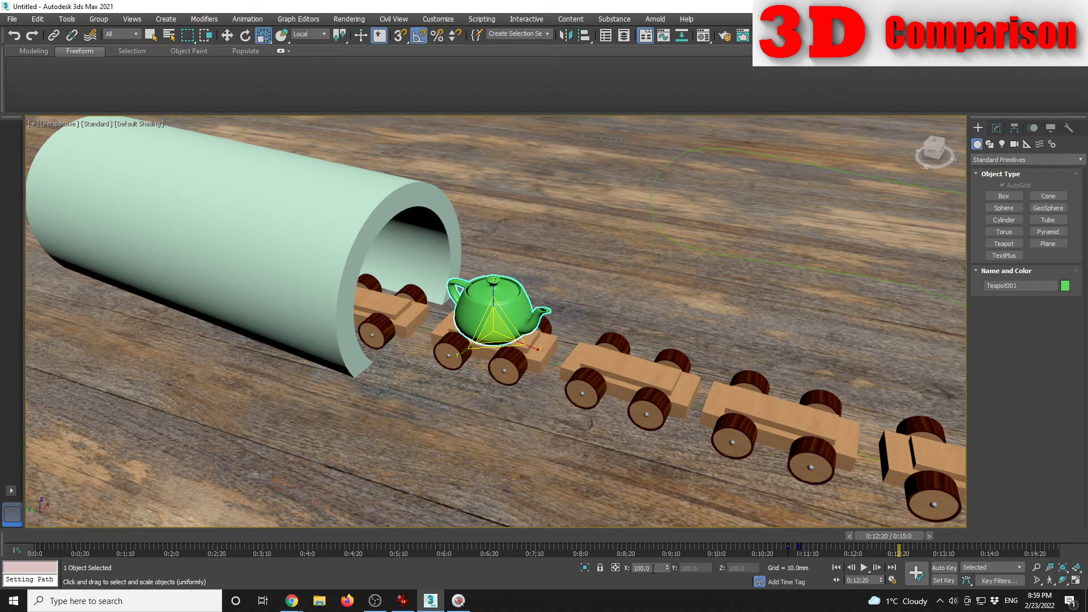
pyautogui.click(664, 398)
pyautogui.press('w')
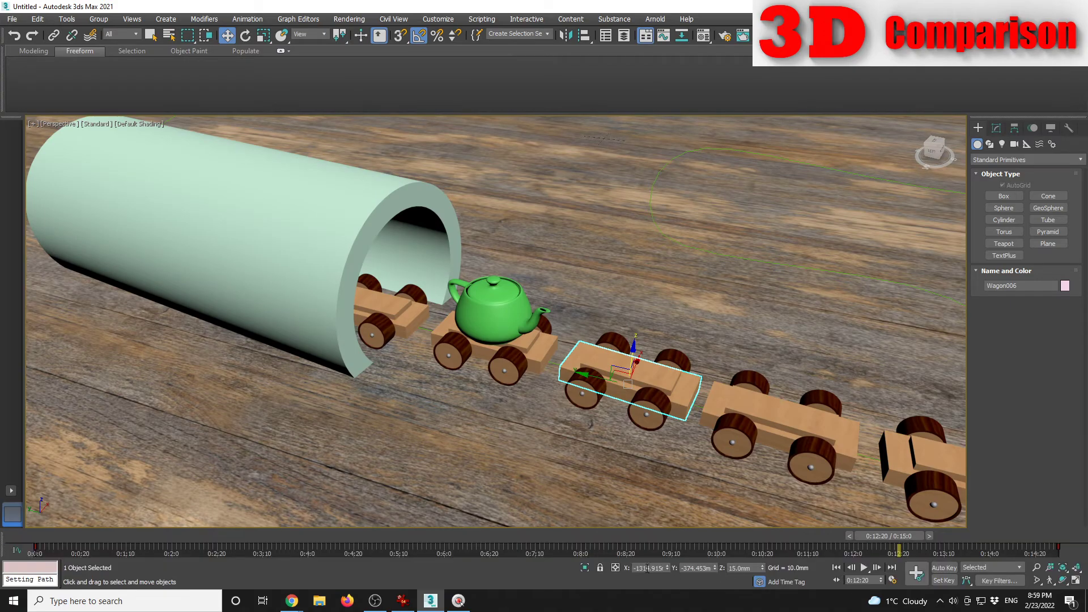
pyautogui.click(480, 325)
pyautogui.press('r')
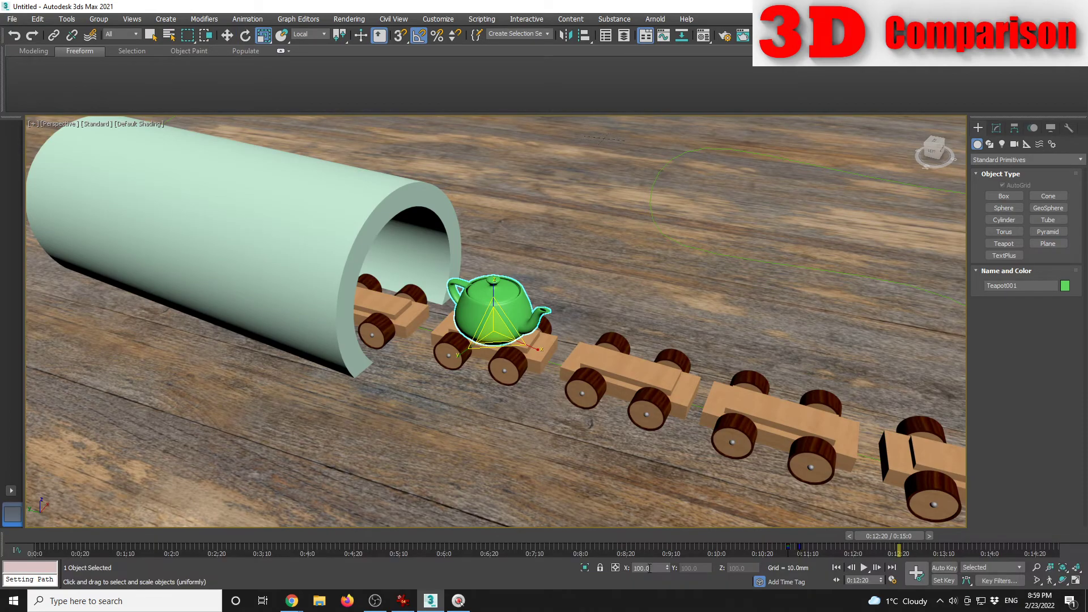
pyautogui.click(944, 568)
pyautogui.click(917, 576)
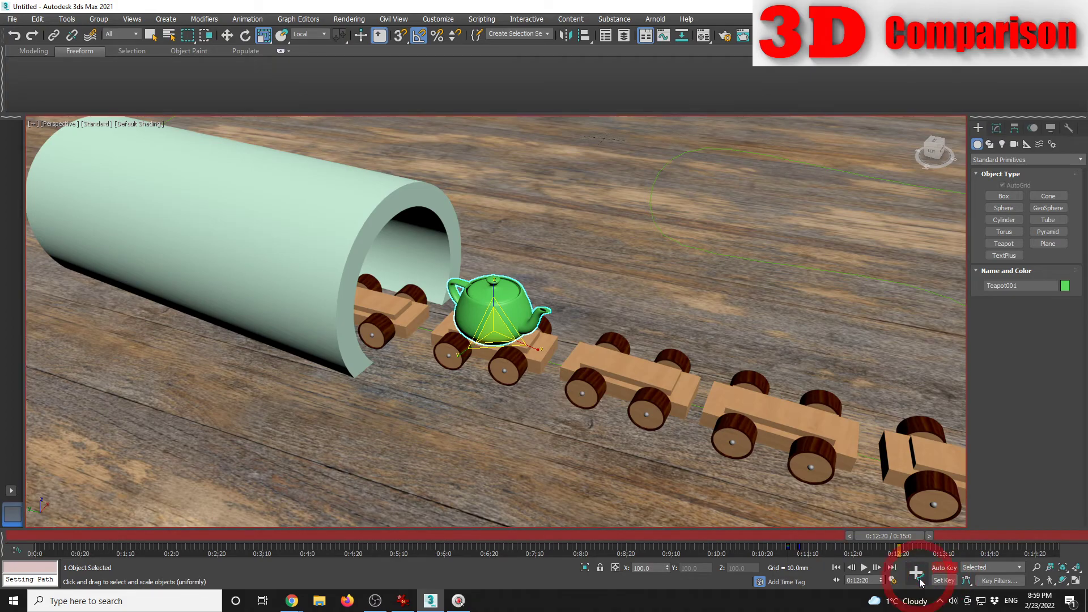
pyautogui.click(930, 536)
pyautogui.click(931, 535)
pyautogui.click(931, 536)
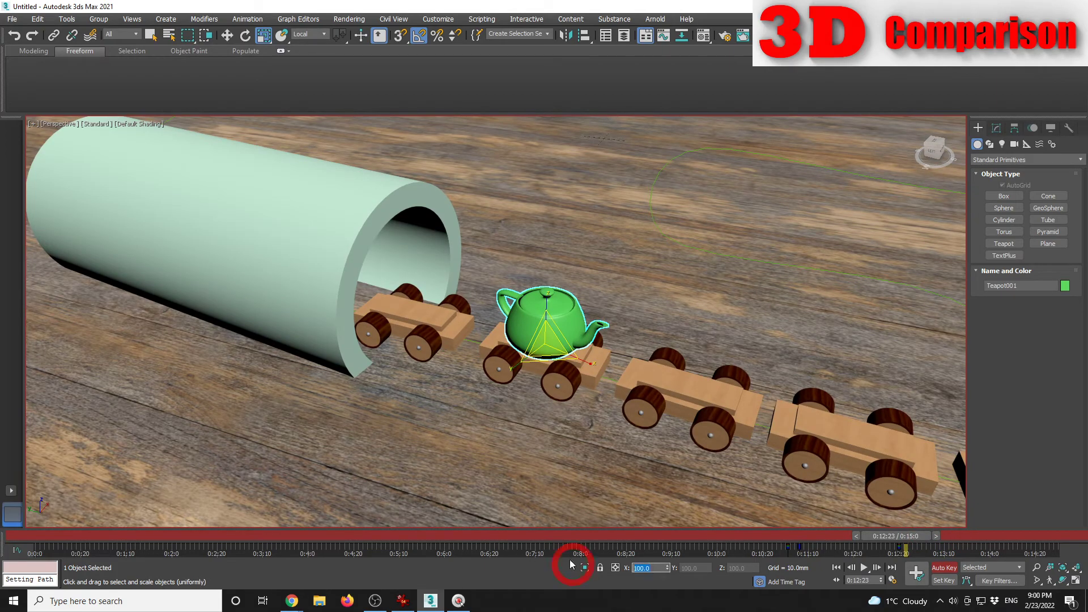
# Step: Try scaling the teapot uniformly to 200% and undo the scaling
pyautogui.write('200')
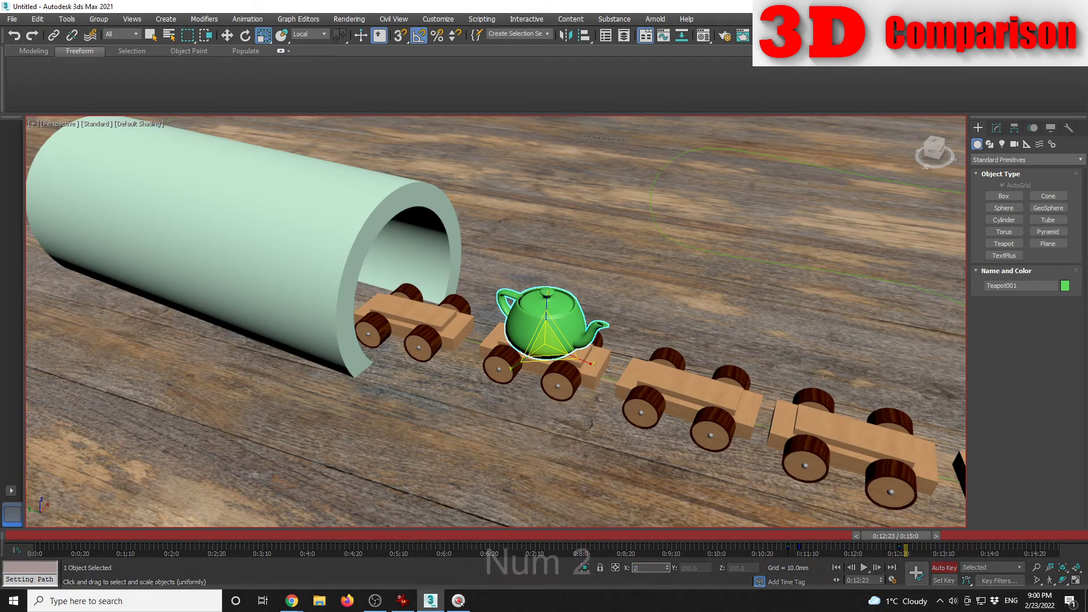
pyautogui.press('Return')
pyautogui.keyDown('alt'); pyautogui.moveTo(659, 409); pyautogui.dragTo(686, 366, button='middle'); pyautogui.keyUp('alt')
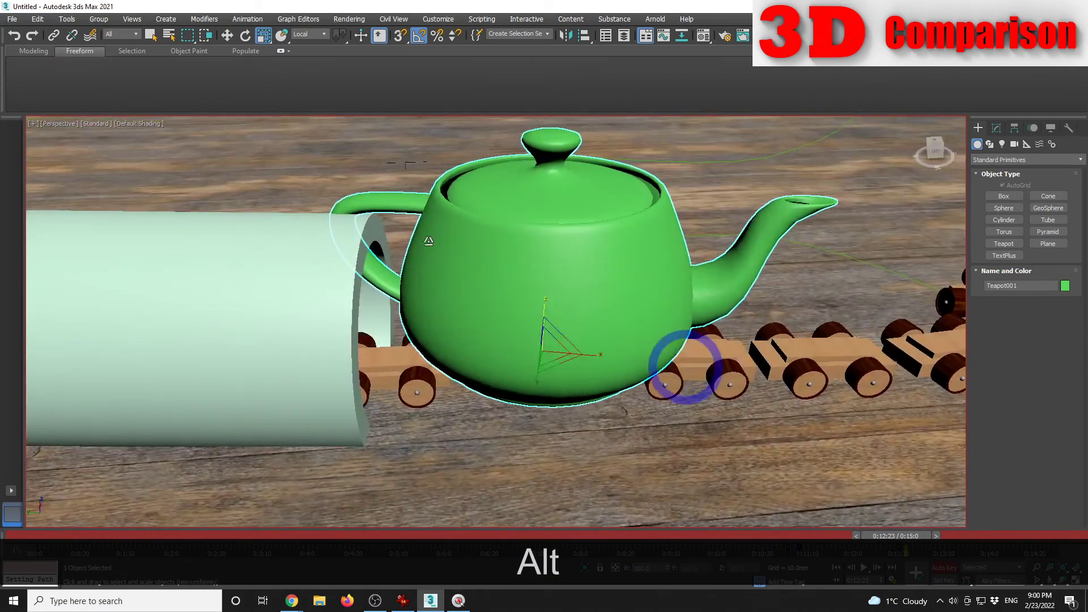
pyautogui.hotkey('ctrl', 'z')
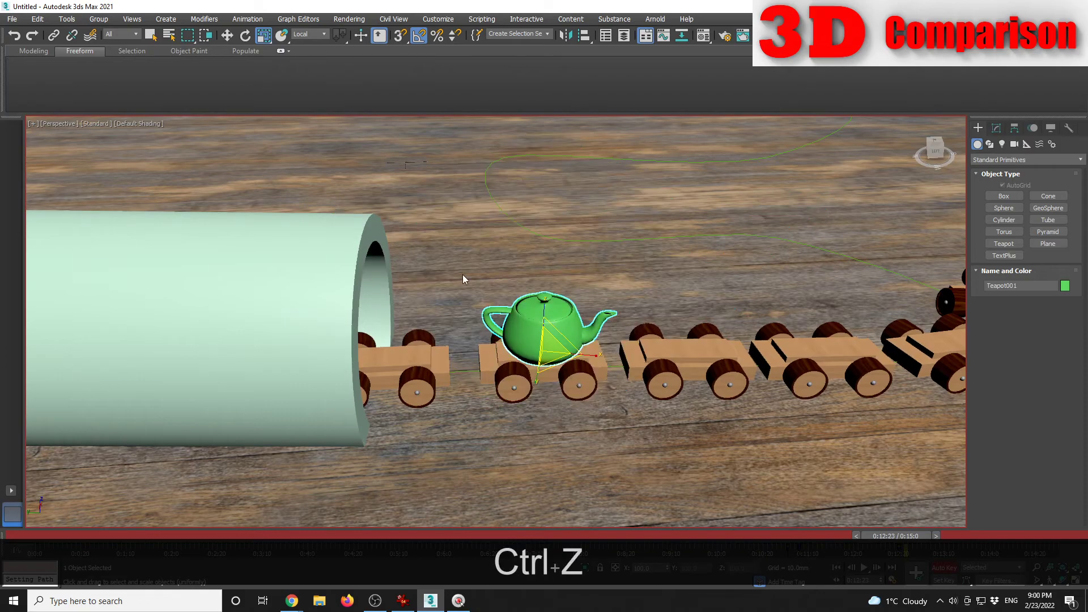
# Step: Scale the teapot uniformly with a value of 150 at frame 0:12:23 and end Auto Key recording
pyautogui.click(657, 567)
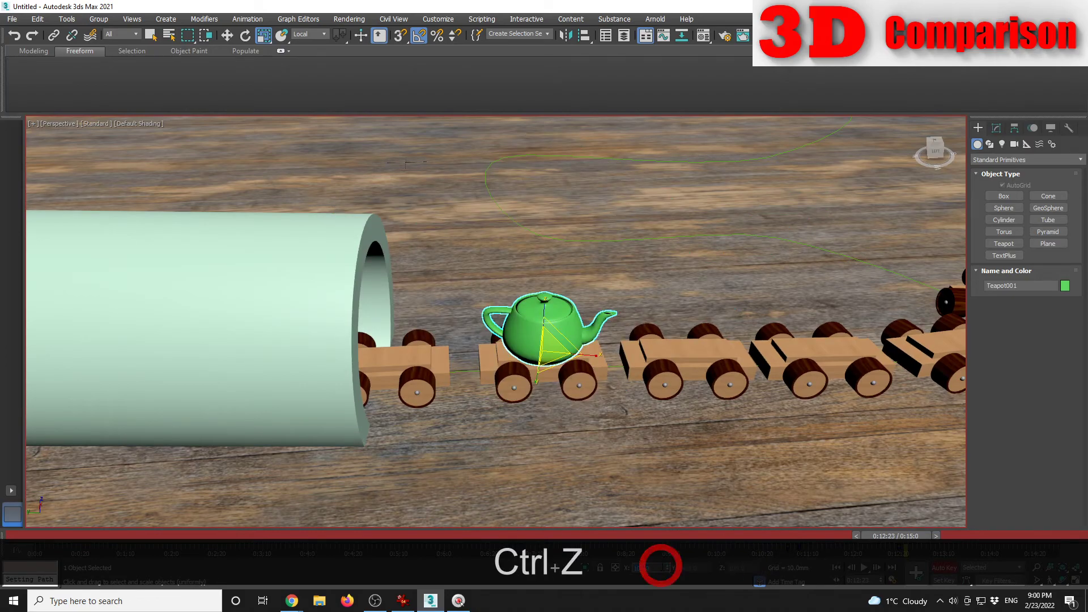
pyautogui.write('150')
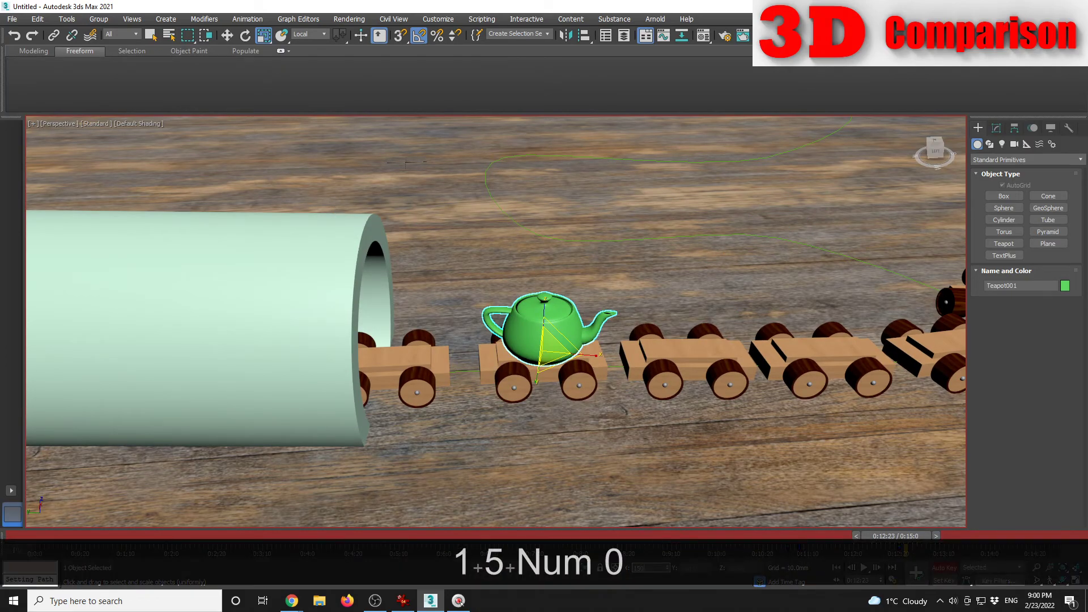
pyautogui.press('Return')
pyautogui.keyDown('alt'); pyautogui.moveTo(564, 369); pyautogui.dragTo(401, 289, button='middle'); pyautogui.keyUp('alt')
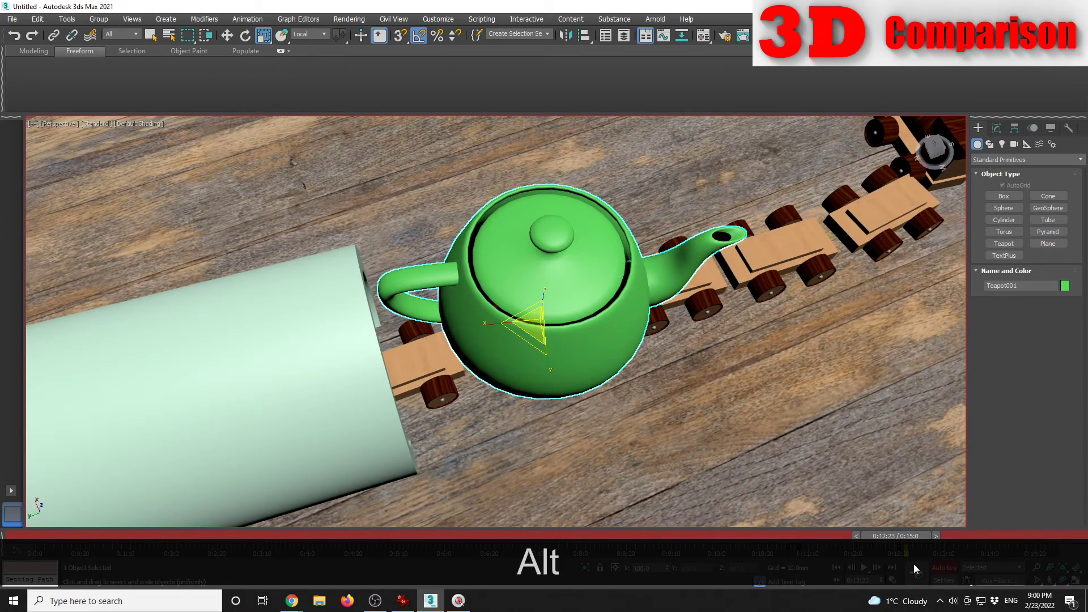
pyautogui.click(950, 569)
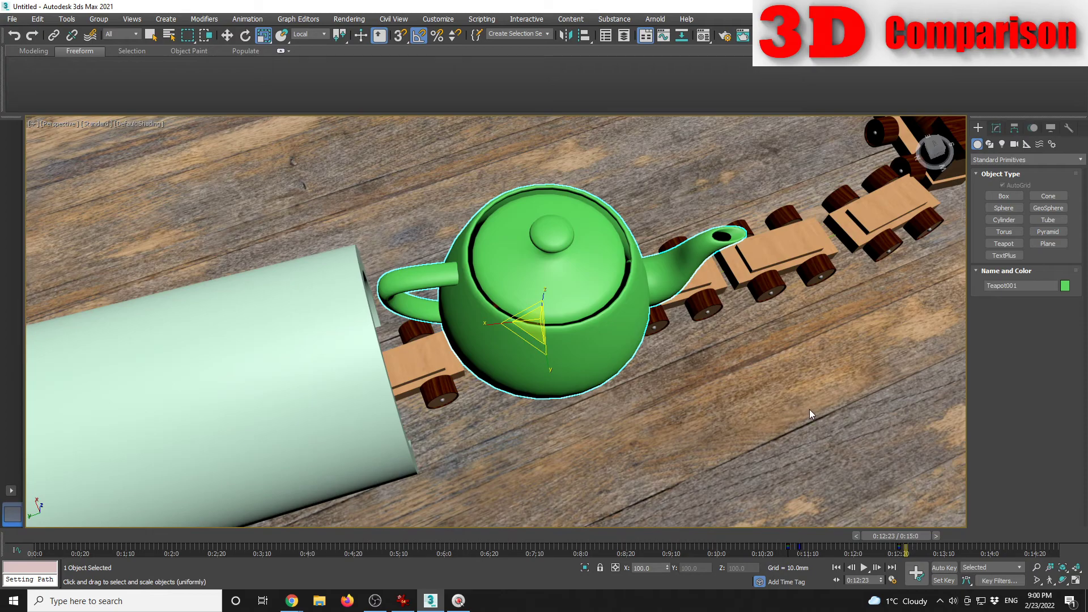
# Step: Deselect the teapot and play the animation with the whole track in view to review its size changes around the tunnel
pyautogui.scroll(-10, 810, 413)
pyautogui.keyDown('alt'); pyautogui.moveTo(785, 428); pyautogui.dragTo(781, 392, button='middle'); pyautogui.keyUp('alt')
pyautogui.hotkey('alt', 'w')
pyautogui.click(828, 429)
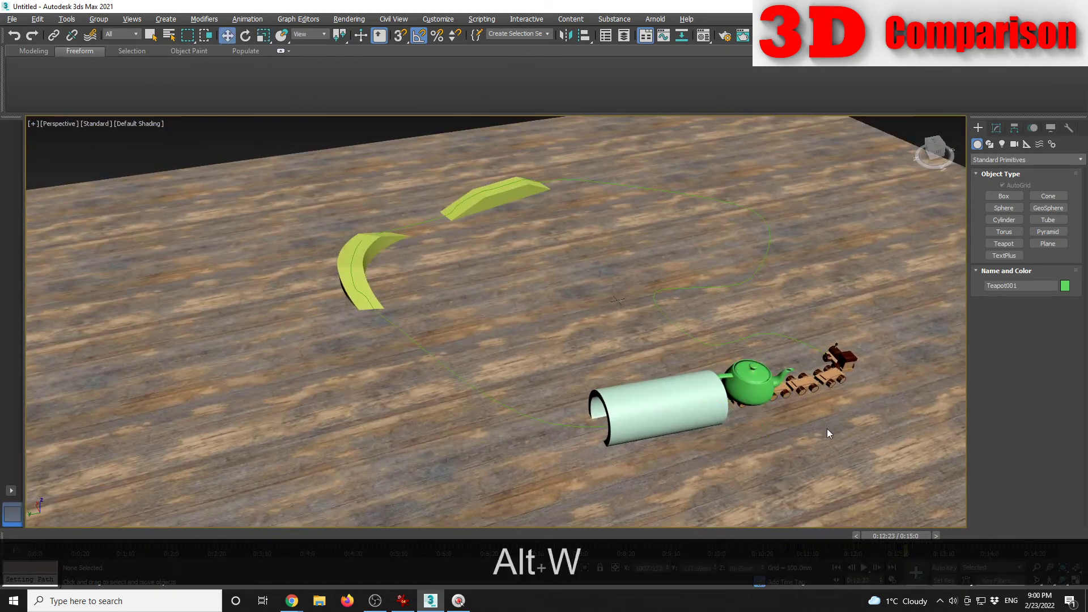
pyautogui.click(865, 568)
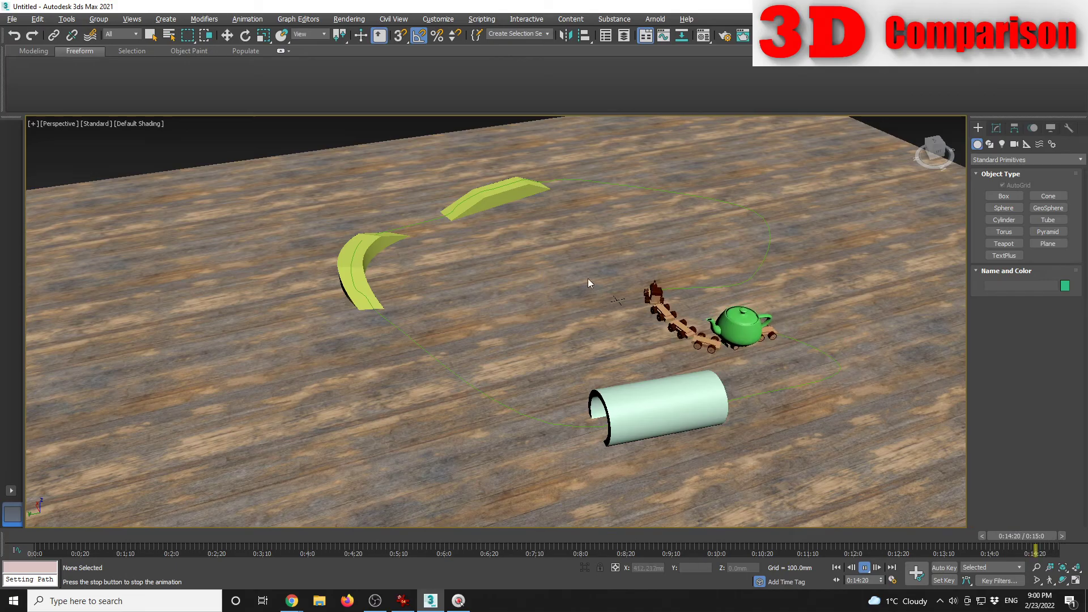
pyautogui.keyDown('alt'); pyautogui.moveTo(749, 338); pyautogui.dragTo(623, 337, button='middle'); pyautogui.keyUp('alt')
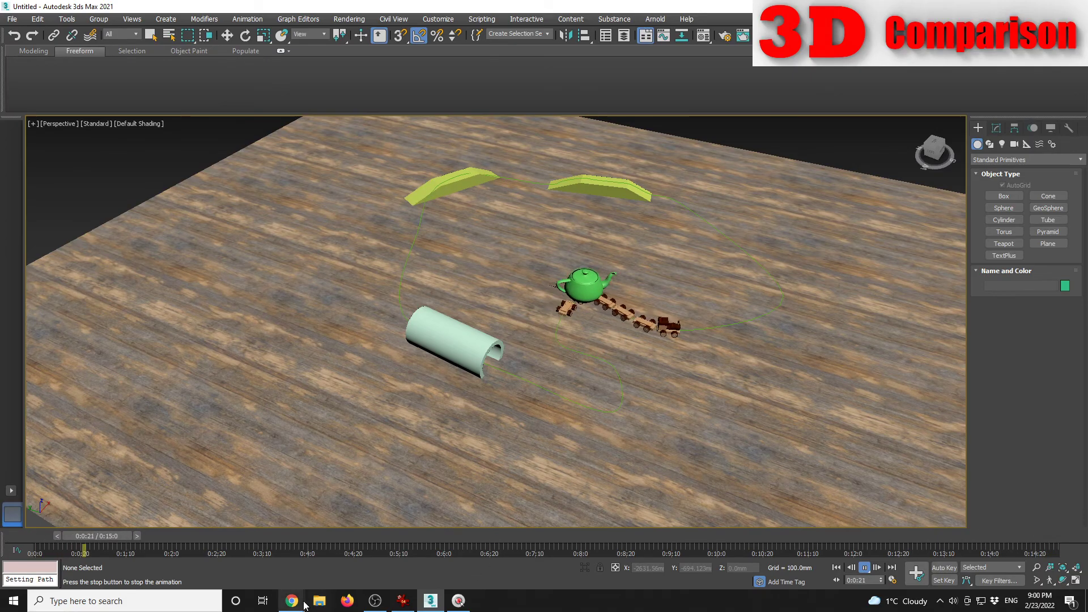
# Step: Switch to the Sketchfab page in Chrome, rotate the Train Set - Wood Toy model, and play its Toy_Animation
pyautogui.moveTo(300, 603)
pyautogui.click(333, 556)
pyautogui.moveTo(563, 309)
pyautogui.mouseDown()
pyautogui.moveTo(551, 308)
pyautogui.moveTo(568, 337)
pyautogui.moveTo(433, 297)
pyautogui.mouseUp()
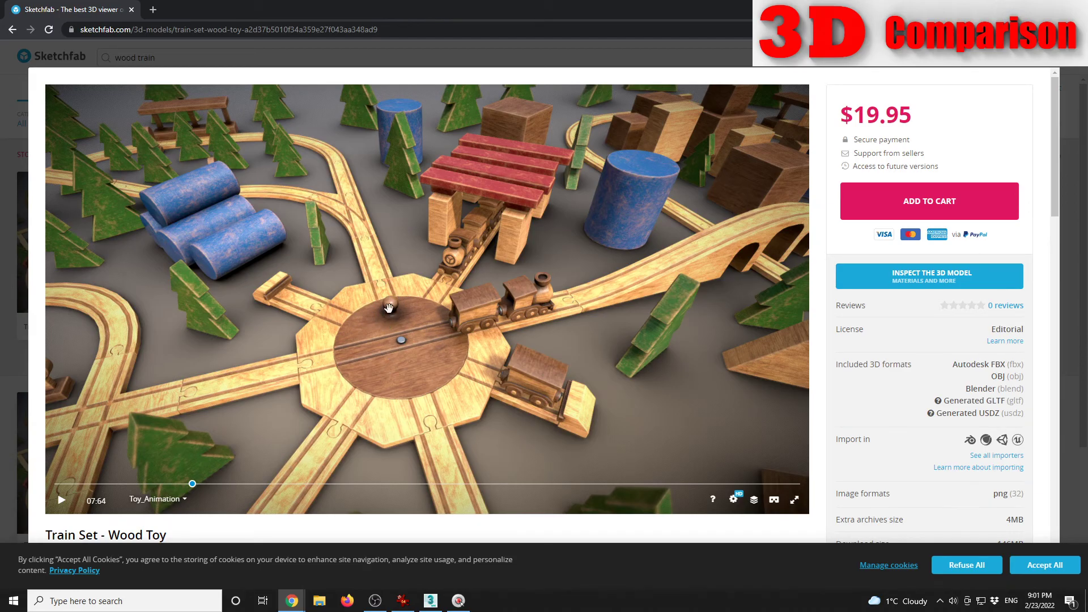
pyautogui.click(67, 500)
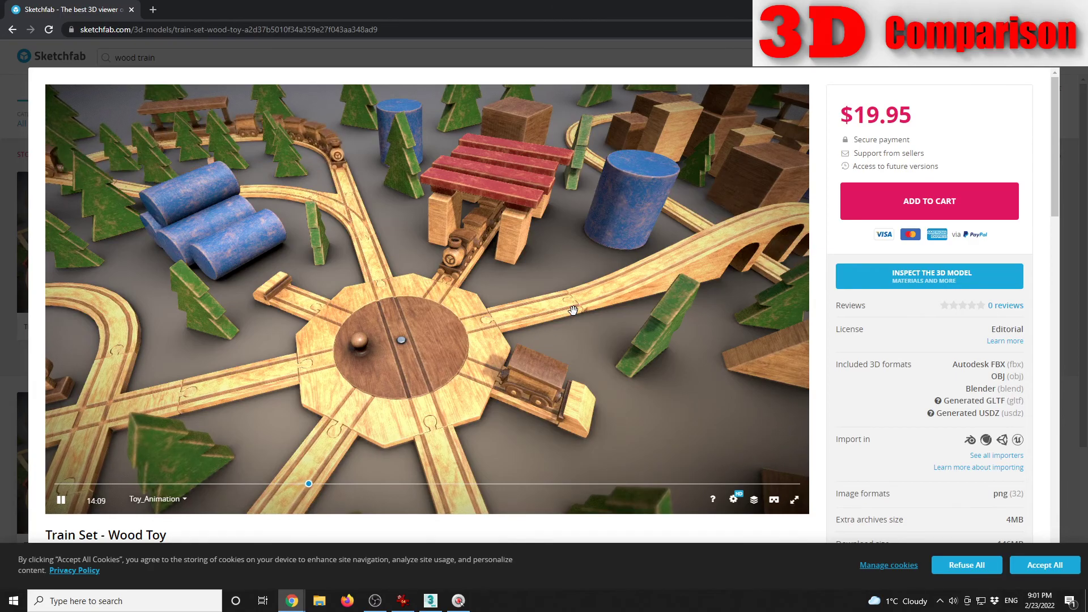
# Step: Examine the toy train set's tracks, bridges and moving trains from close and wide views, pause its animation, and return to 3ds Max
pyautogui.scroll(5, 486, 330)
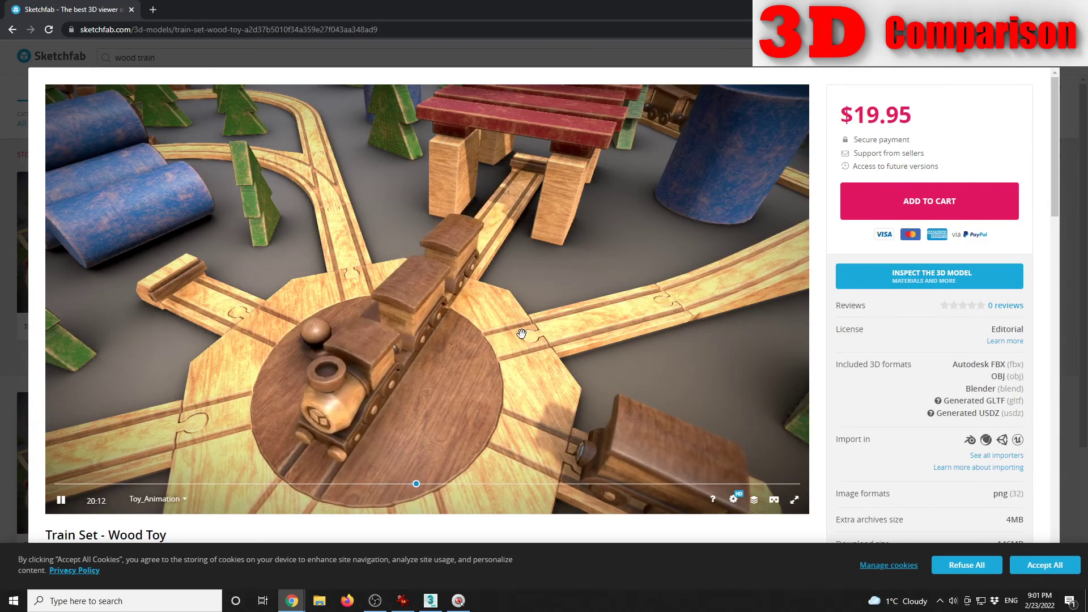
pyautogui.scroll(-10, 511, 365)
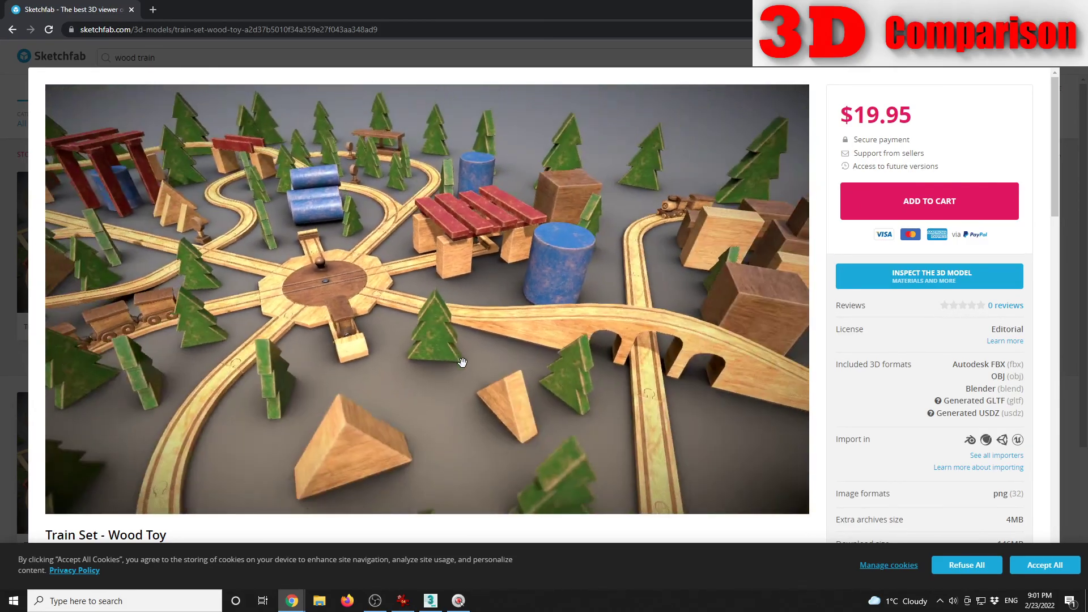
pyautogui.scroll(-4, 463, 363)
pyautogui.moveTo(501, 364); pyautogui.dragTo(607, 354)
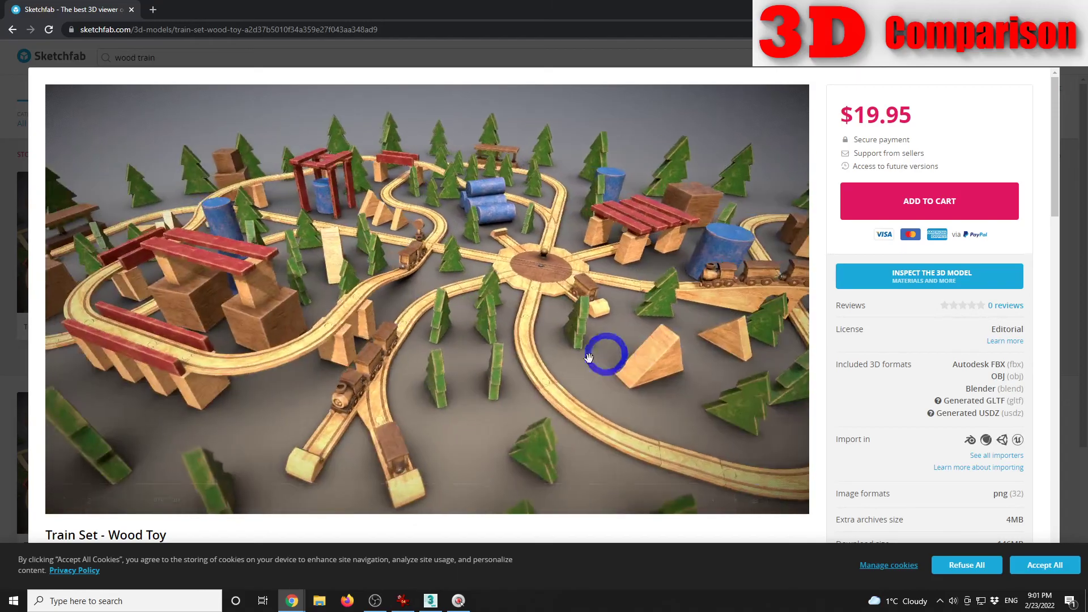
pyautogui.moveTo(534, 353); pyautogui.dragTo(451, 363)
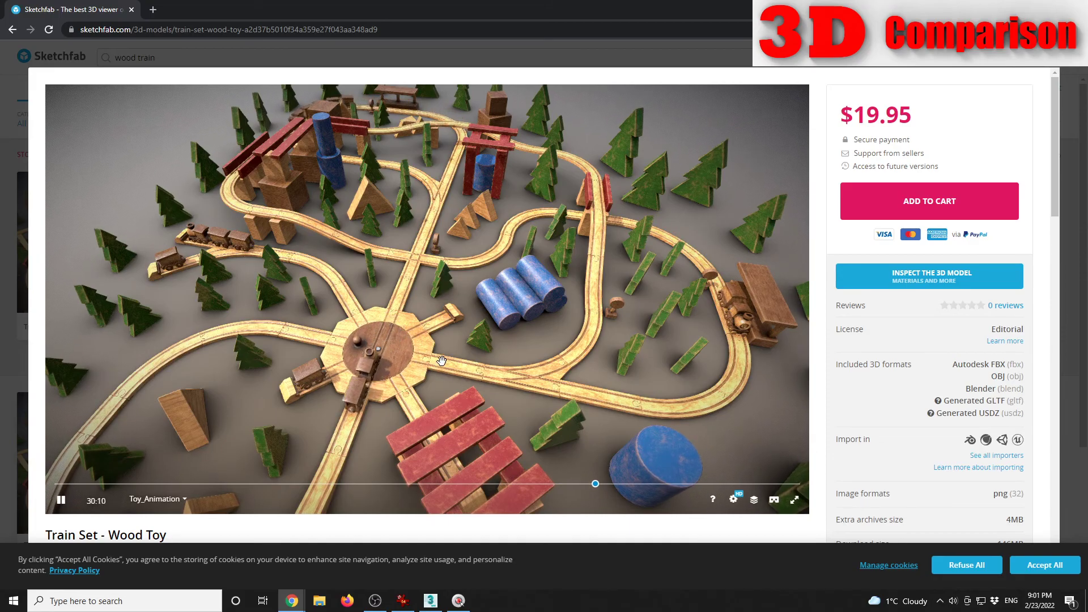
pyautogui.click(61, 500)
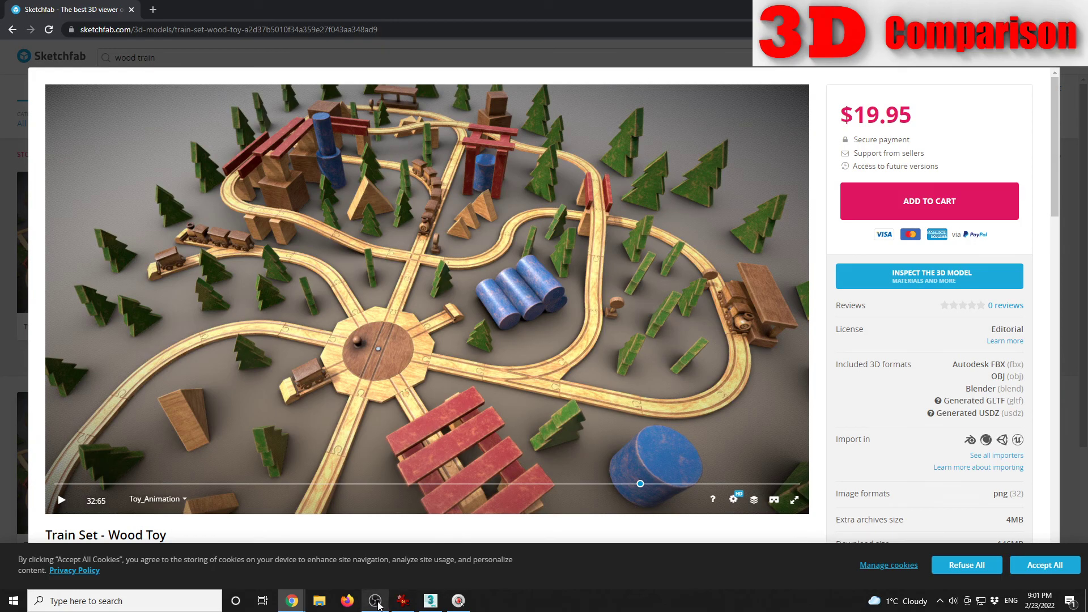
pyautogui.moveTo(378, 605)
pyautogui.click(430, 602)
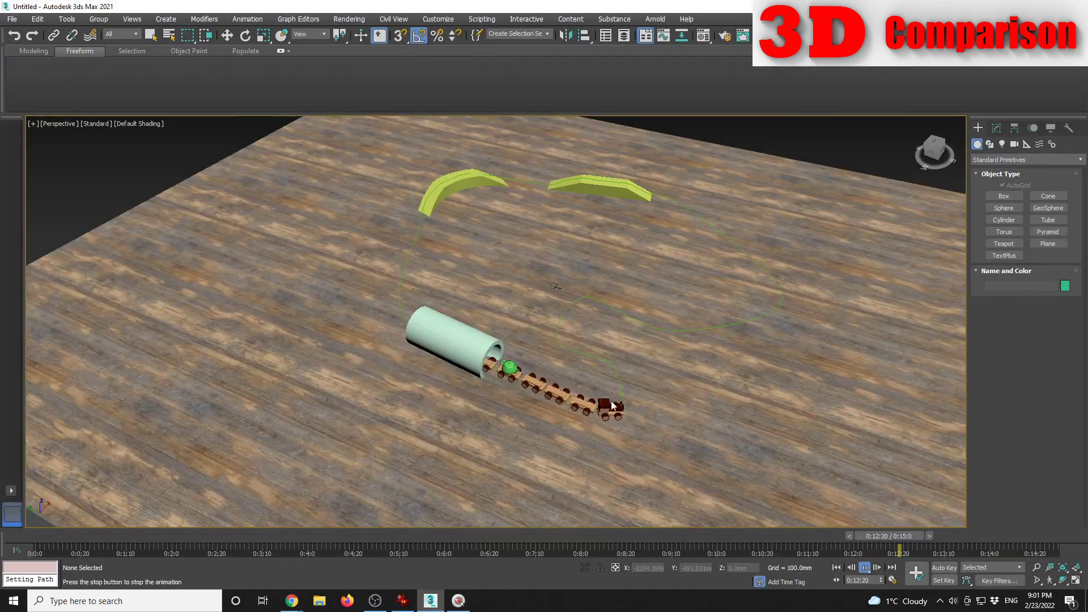